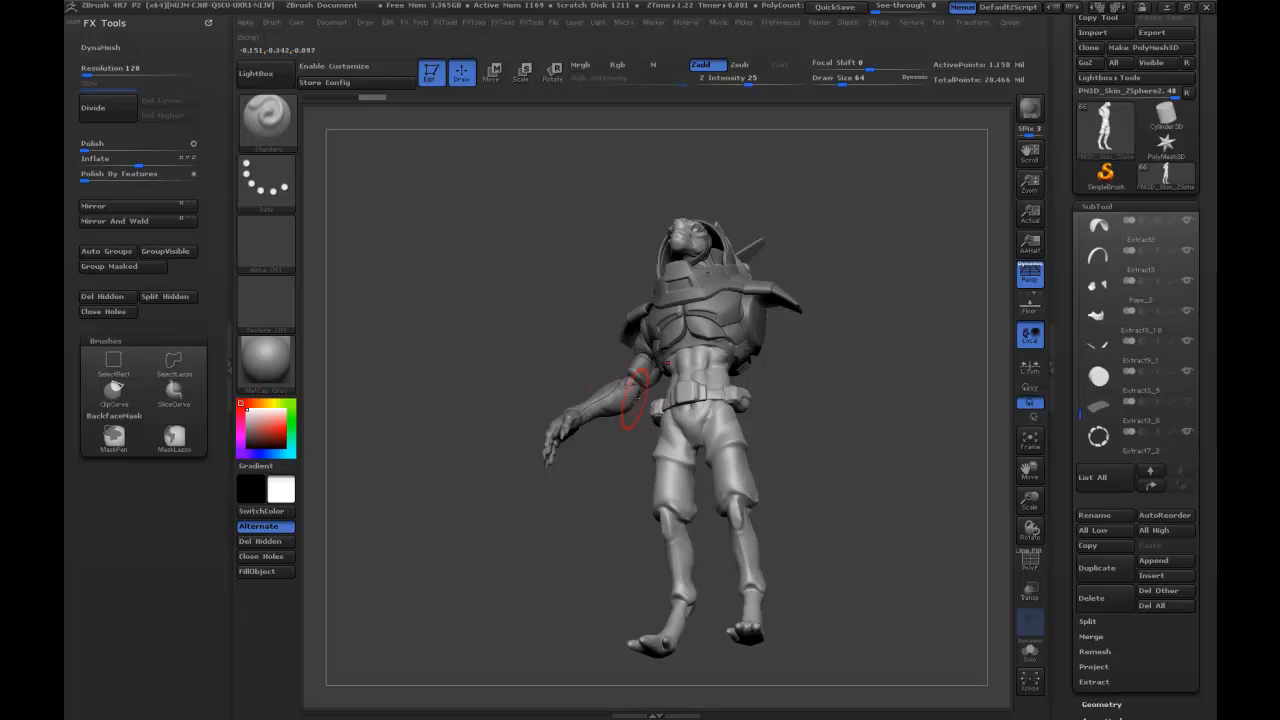
# Select the character's arm subtool and isolate it in Solo mode.
pyautogui.keyDown('alt'); pyautogui.click(615, 390); pyautogui.keyUp('alt')
pyautogui.click(1030, 652)
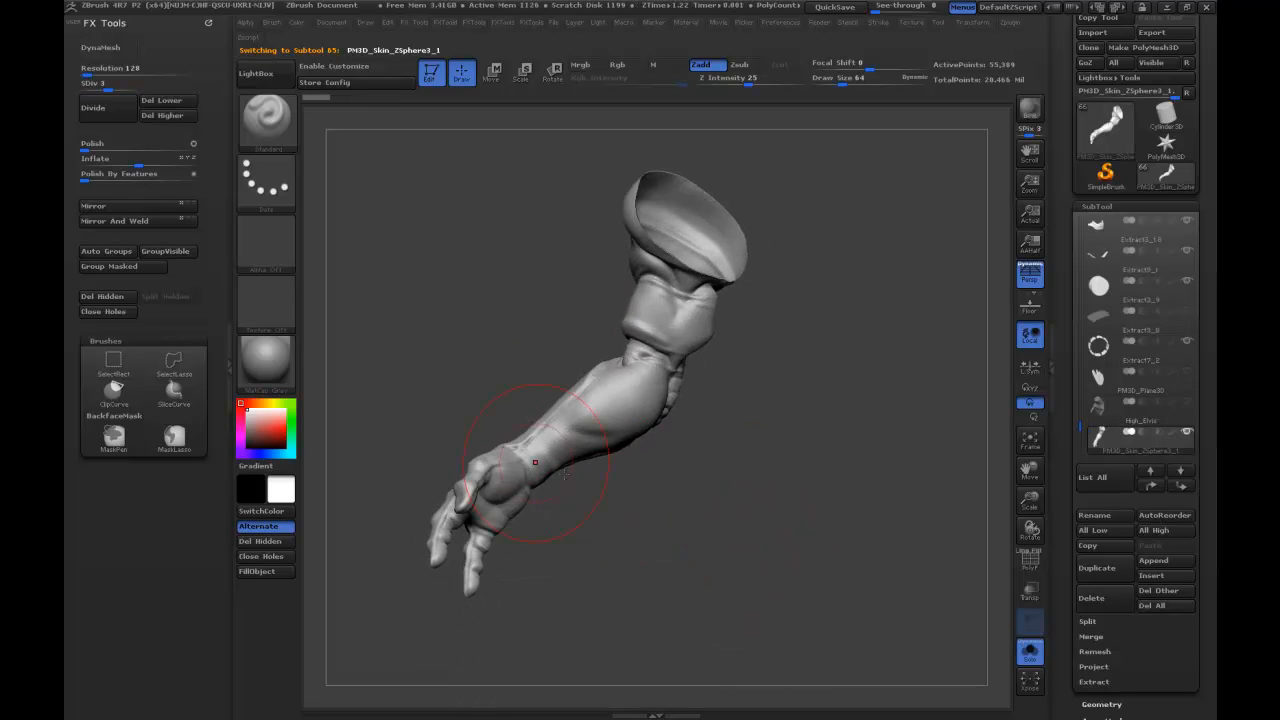
pyautogui.moveTo(755, 559); pyautogui.dragTo(790, 530)
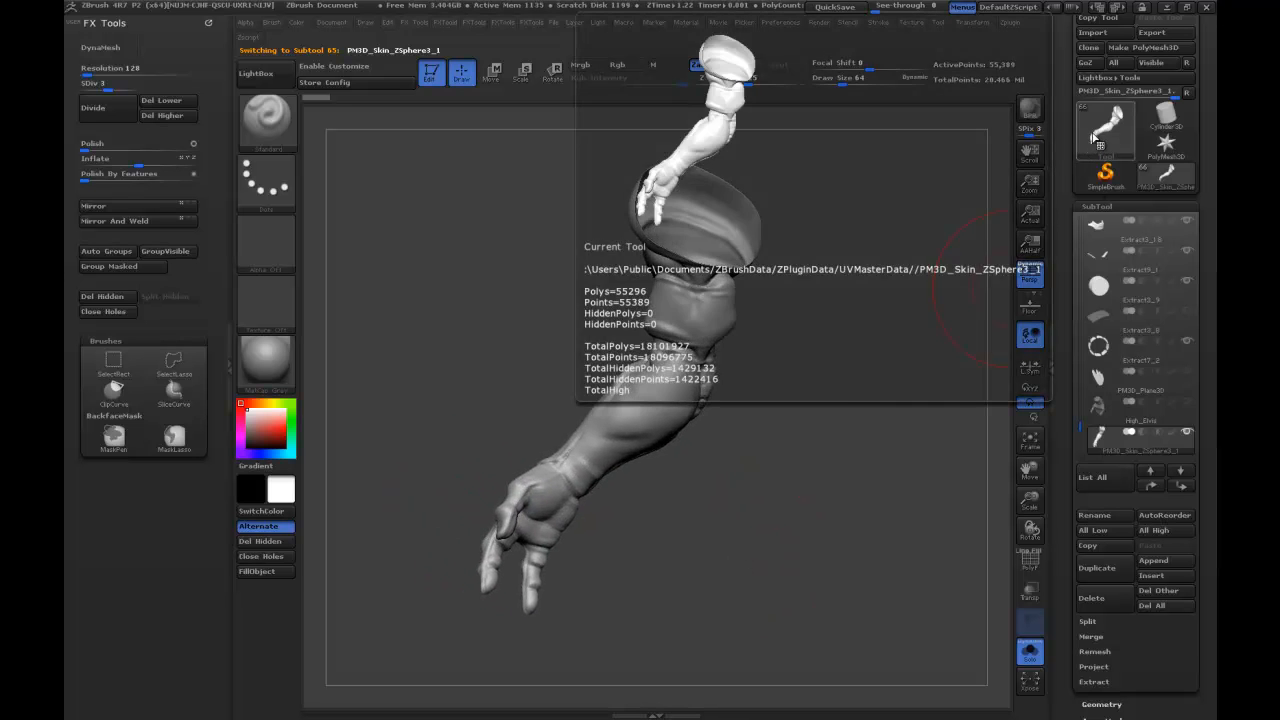
# Switch to a Plane3D tool, frame it facing front with its wireframe shown, and convert it to a PolyMesh3D.
pyautogui.click(1090, 148)
pyautogui.click(669, 220)
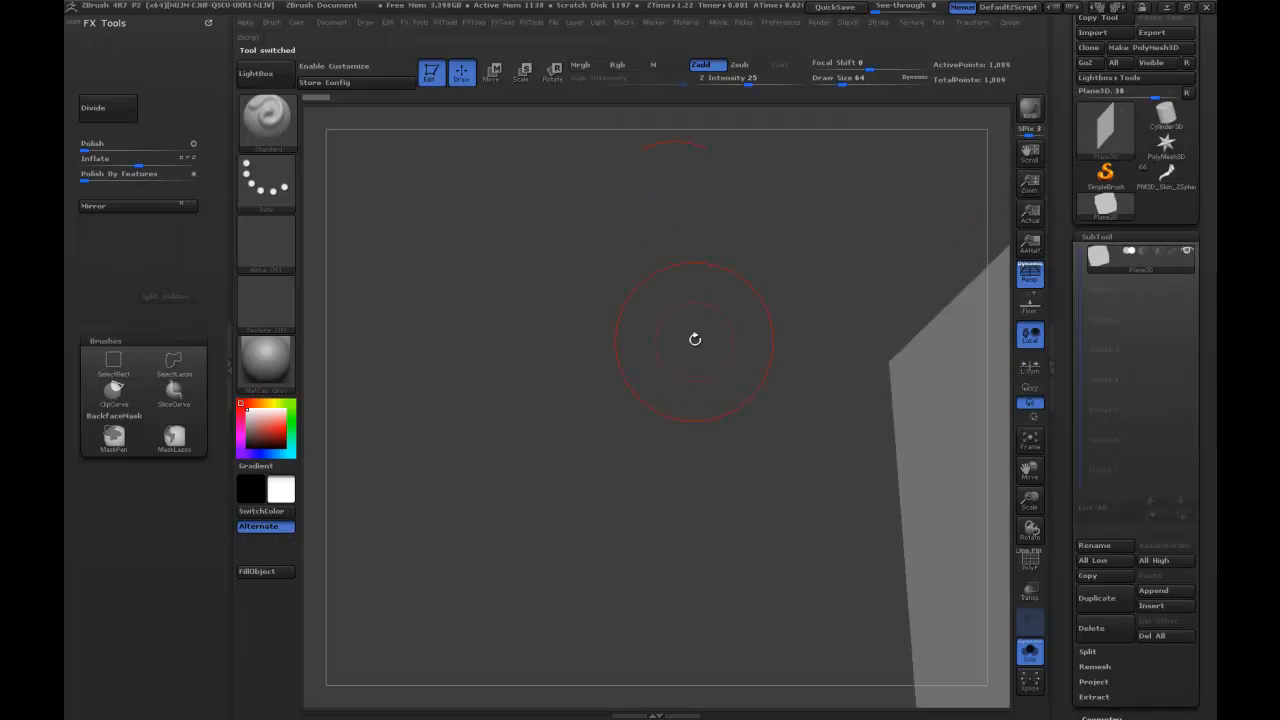
pyautogui.moveTo(686, 344); pyautogui.dragTo(374, 266)
pyautogui.press('f')
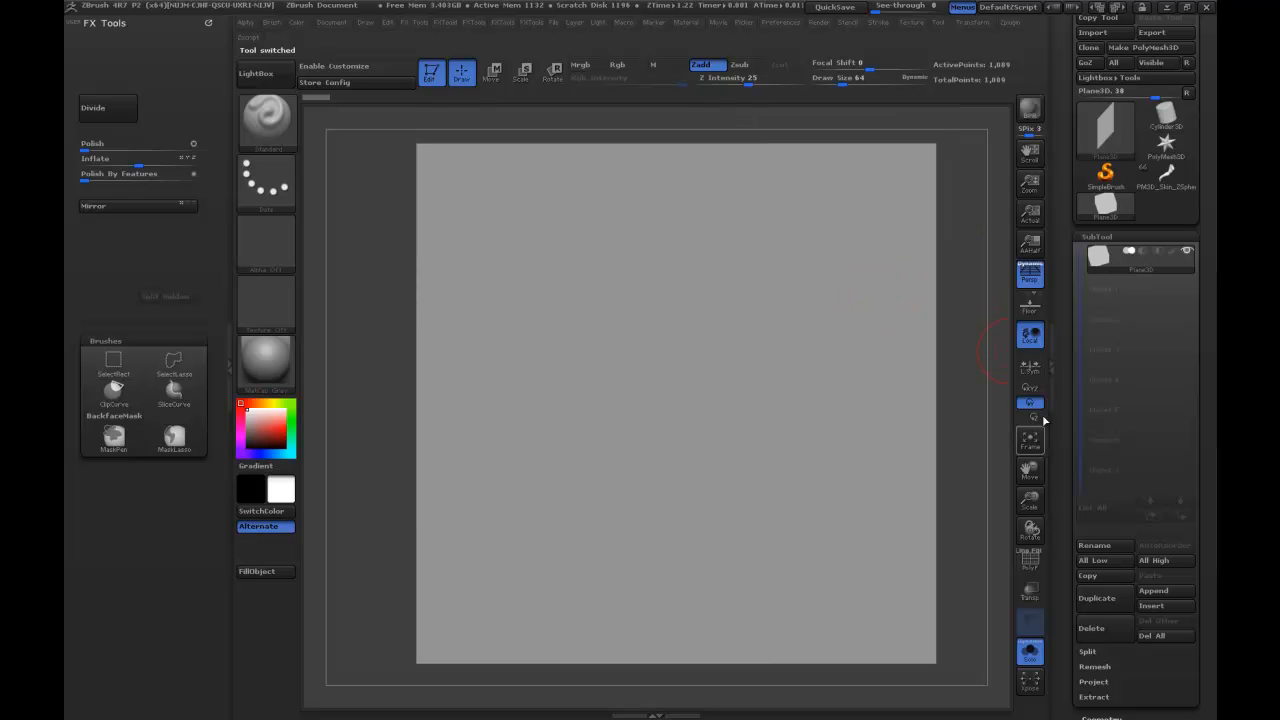
pyautogui.click(1034, 566)
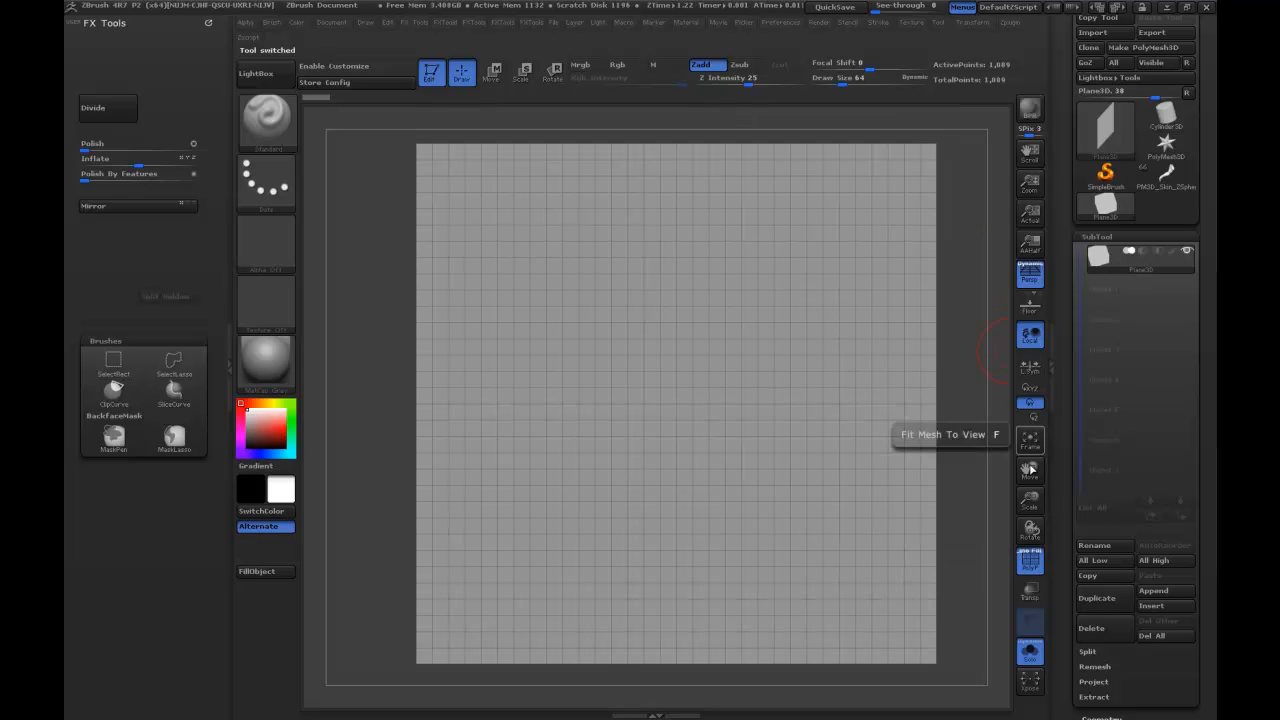
pyautogui.click(1172, 48)
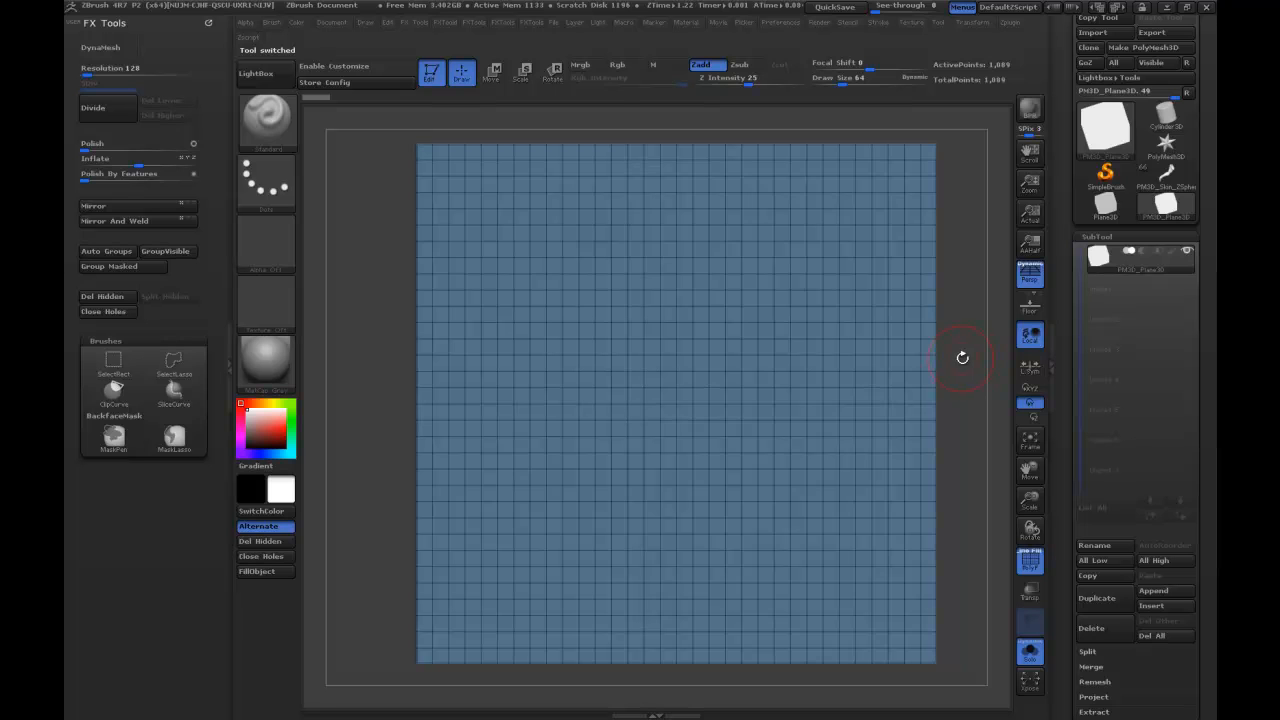
# Subdivide the plane up to level 6, hide its wireframe, and set the working subdivision level to 4.
pyautogui.hotkey('ctrl', 'd')
pyautogui.hotkey('ctrl', 'd')
pyautogui.hotkey('ctrl', 'd')
pyautogui.hotkey('ctrl', 'd')
pyautogui.hotkey('ctrl', 'd')
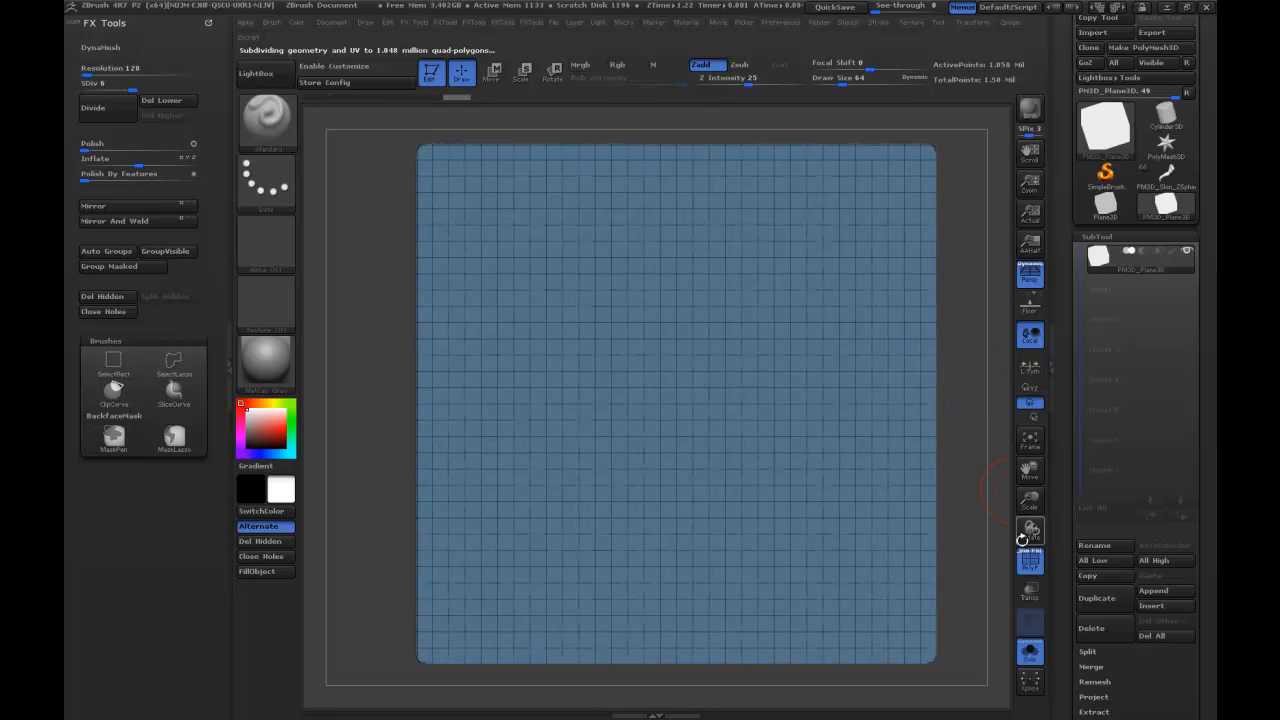
pyautogui.click(1034, 572)
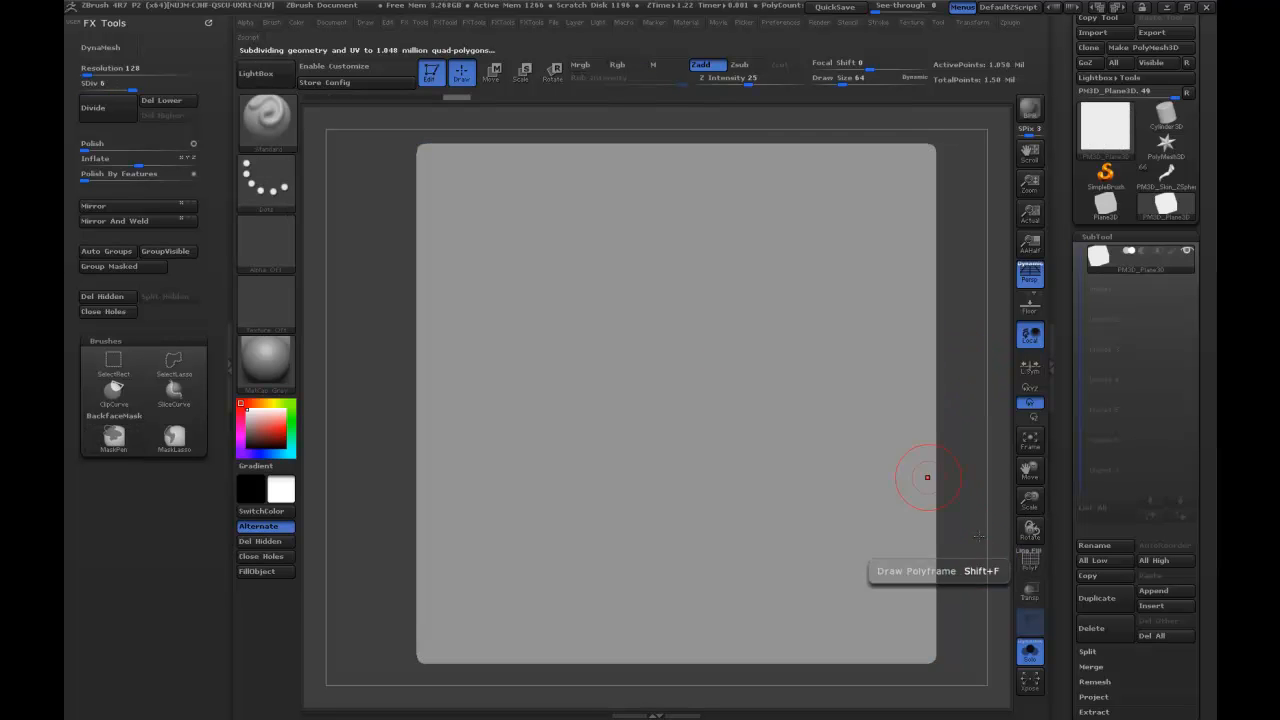
pyautogui.click(113, 88)
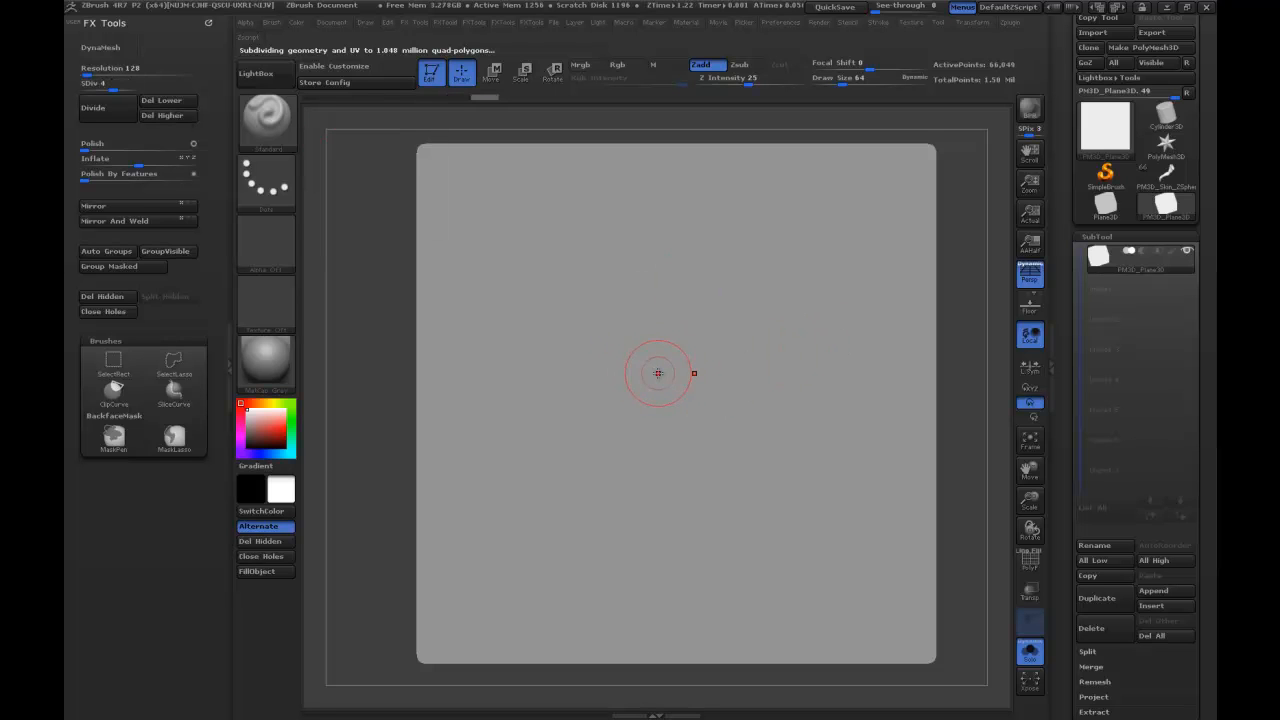
pyautogui.keyDown('alt'); pyautogui.moveTo(673, 374); pyautogui.dragTo(659, 433, button='right'); pyautogui.keyUp('alt')
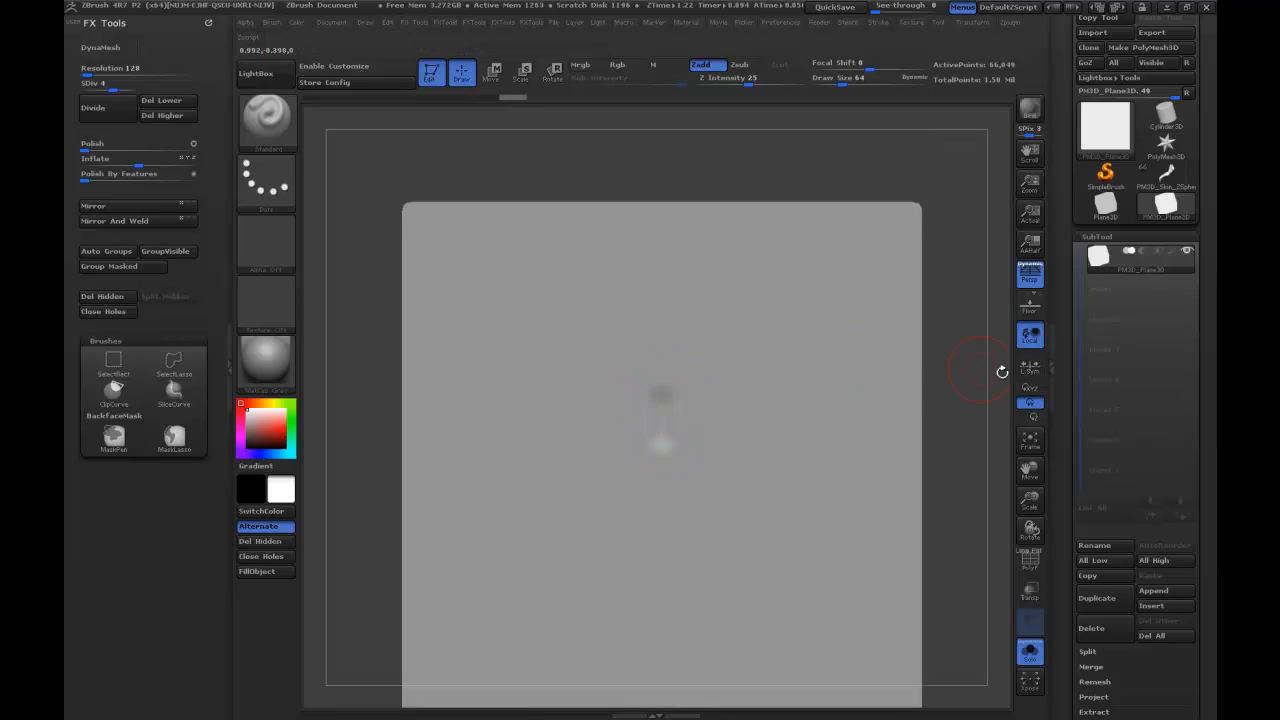
pyautogui.press('ctrl')
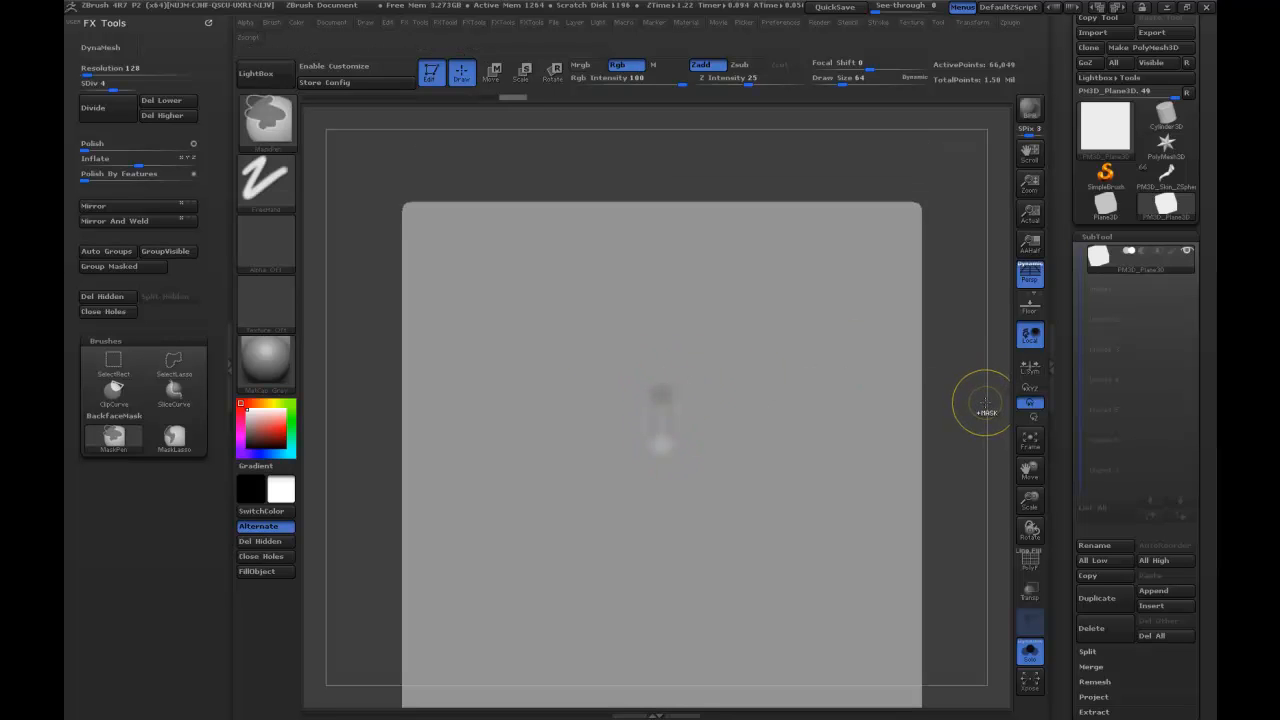
pyautogui.keyDown('alt'); pyautogui.moveTo(972, 420); pyautogui.dragTo(966, 363, button='right'); pyautogui.keyUp('alt')
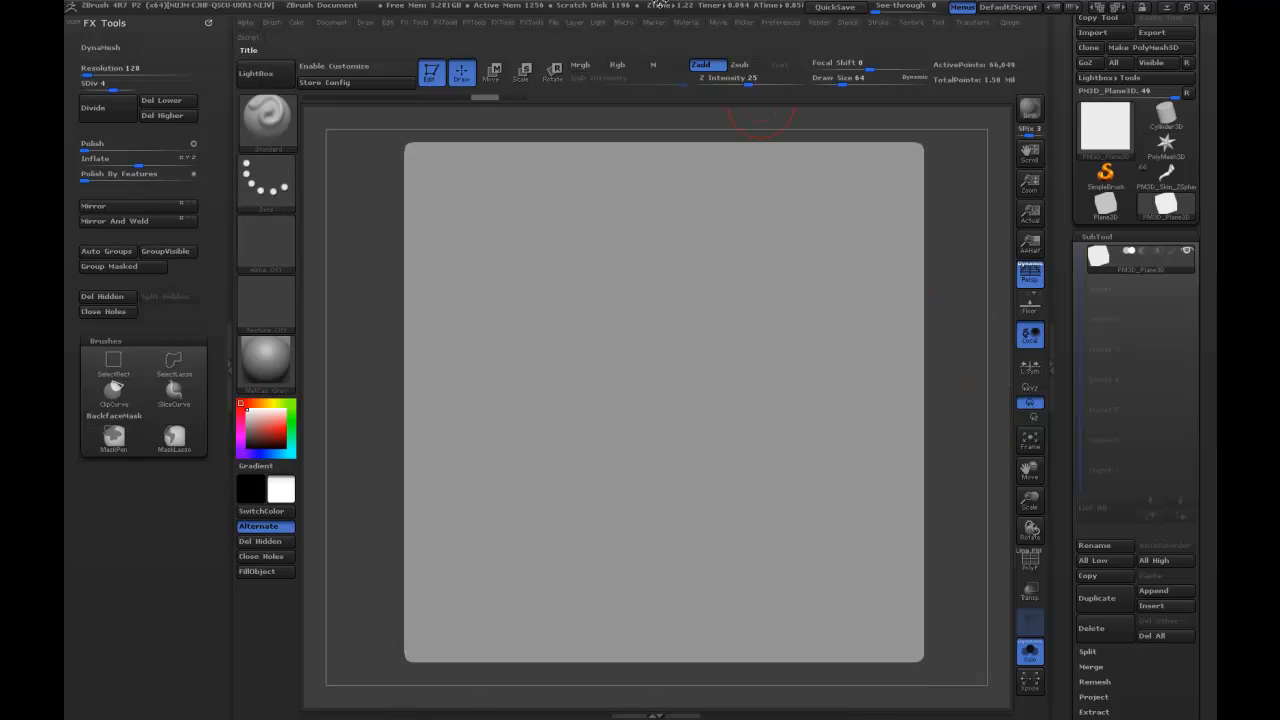
# Load a saved hotkeys file through the ZBrush hotkey preferences.
pyautogui.click(777, 24)
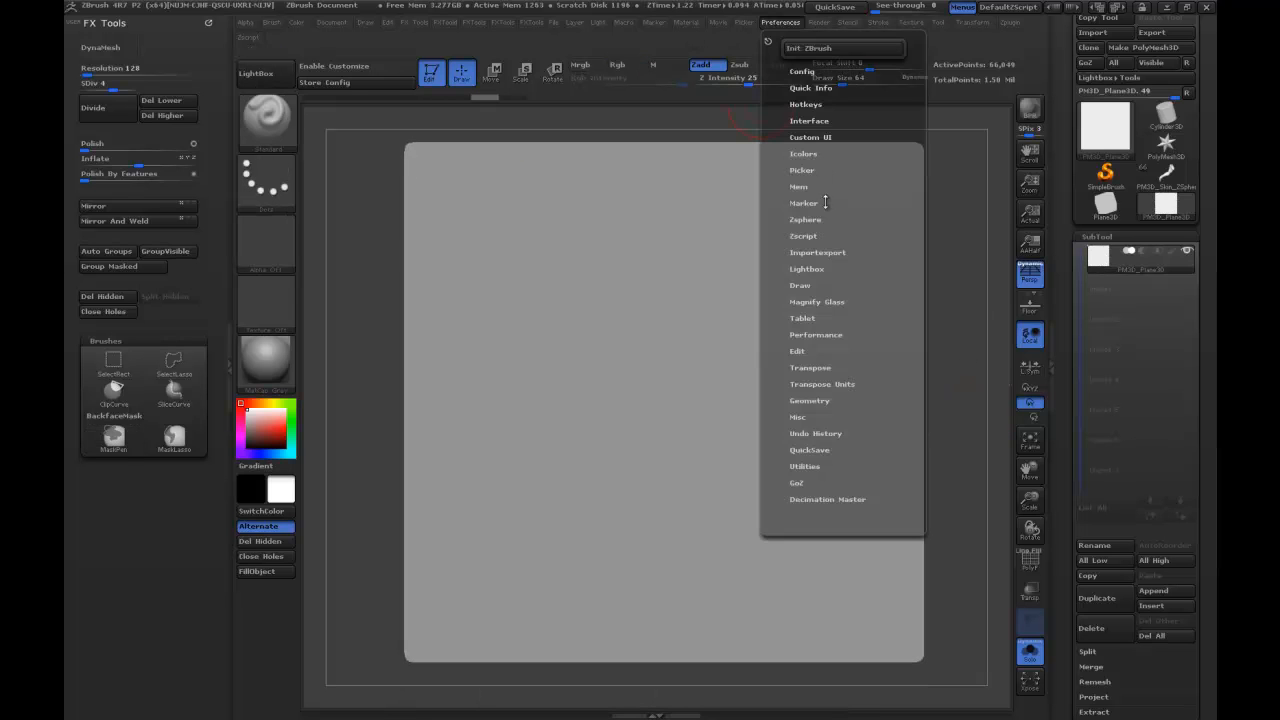
pyautogui.click(805, 106)
pyautogui.click(801, 134)
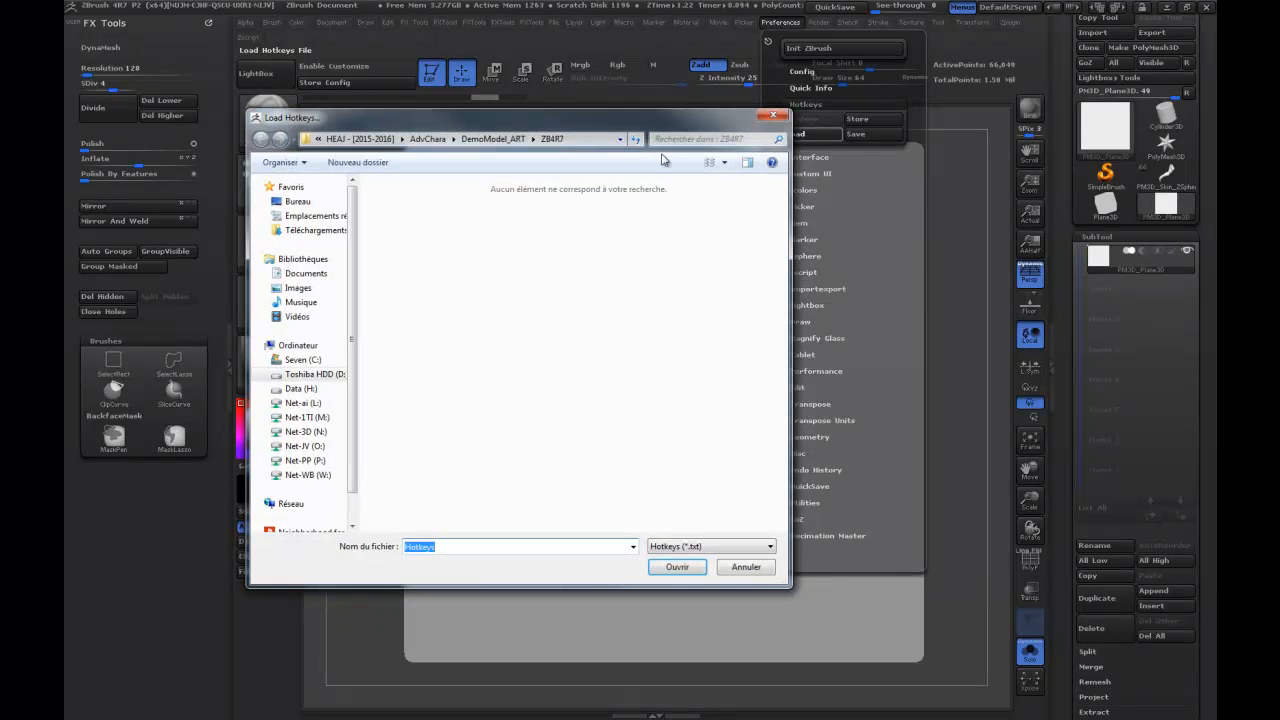
pyautogui.click(493, 139)
pyautogui.click(478, 139)
pyautogui.doubleClick(406, 403)
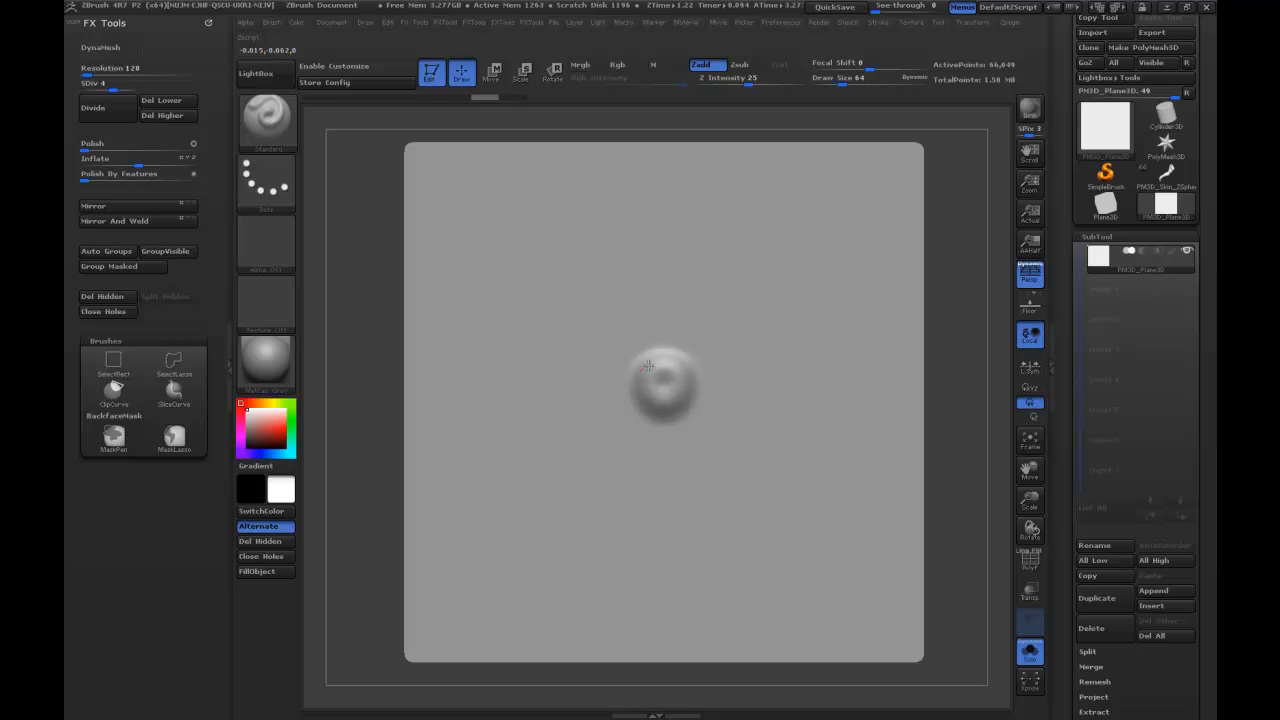
# Build up a small raised ring at the plane's center with the Standard brush and swell it with the Inflate brush.
pyautogui.moveTo(677, 360); pyautogui.dragTo(684, 398)
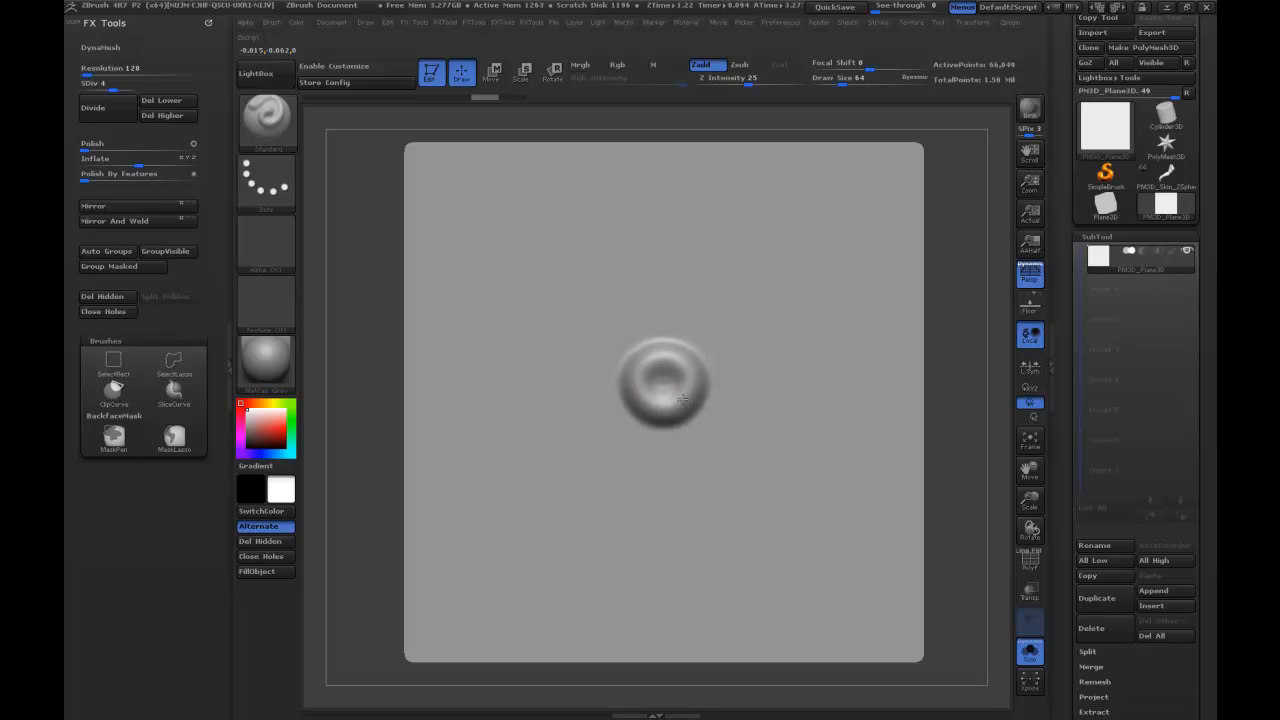
pyautogui.moveTo(643, 359); pyautogui.dragTo(663, 375)
pyautogui.press('b')
pyautogui.press('i')
pyautogui.press('n')
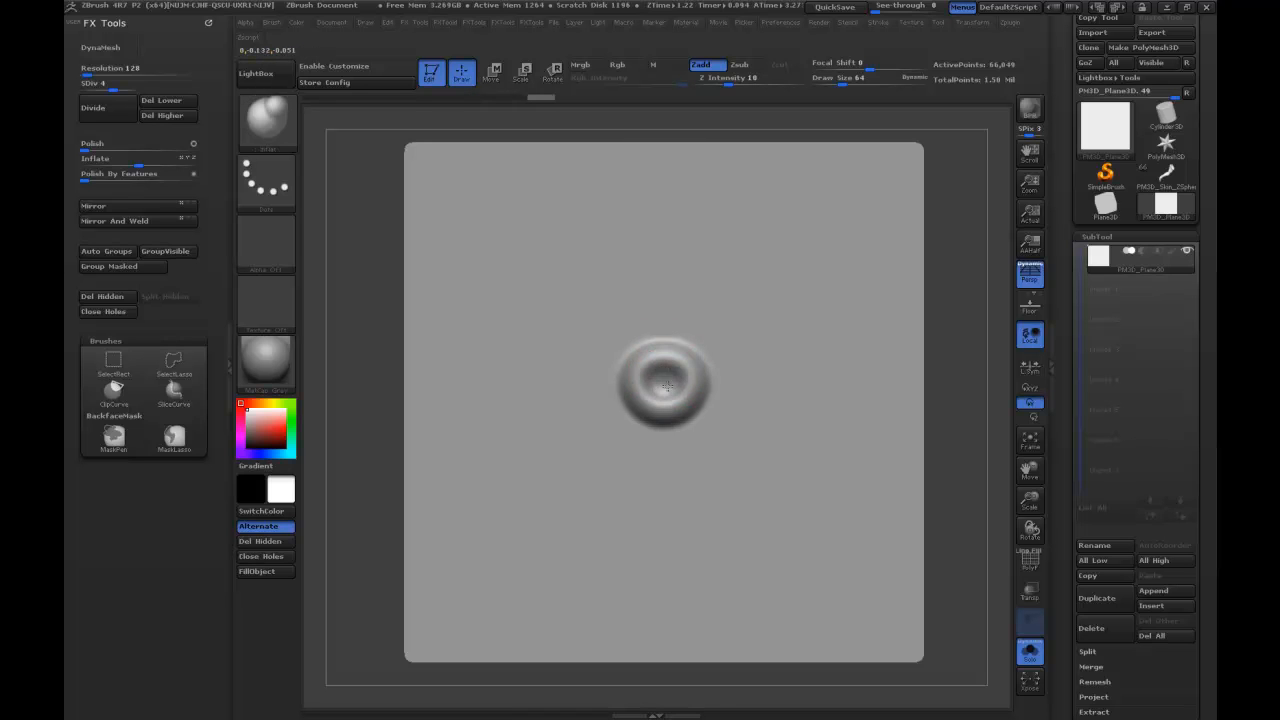
# Carve a crease around the ring's outer edge with the Dam_Standard brush.
pyautogui.press('b')
pyautogui.press('d')
pyautogui.press('s')
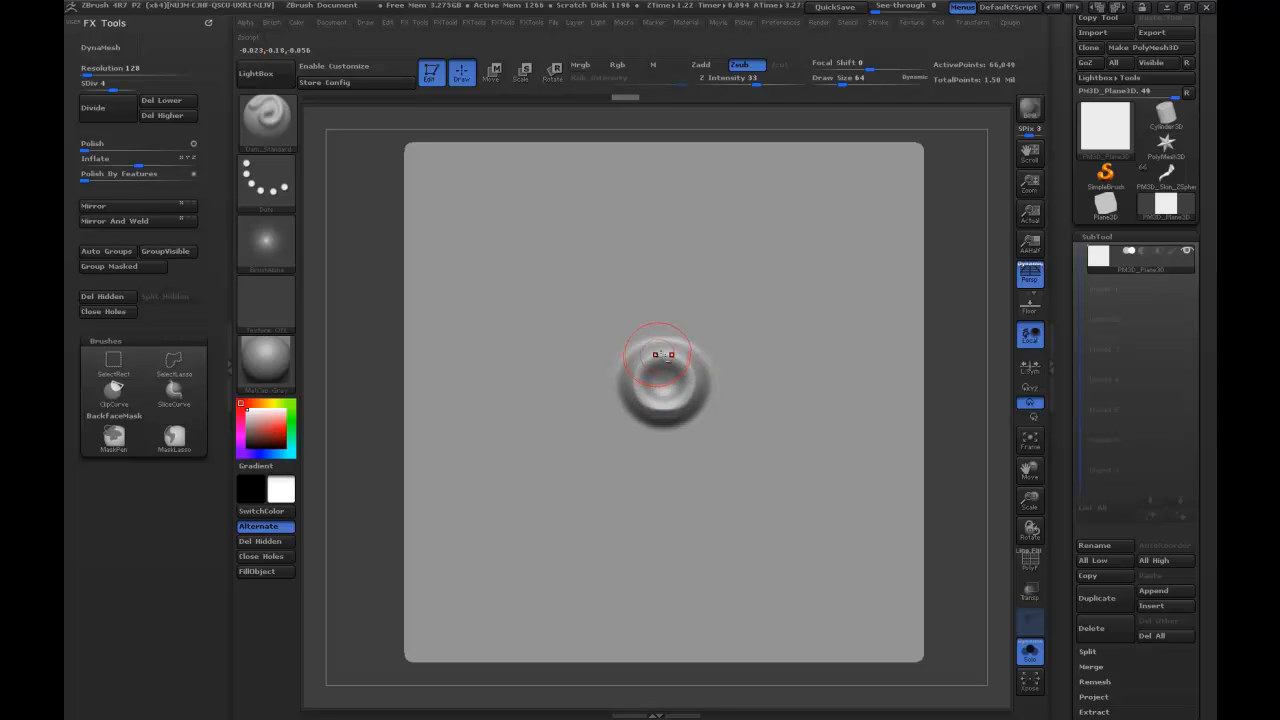
pyautogui.moveTo(973, 290); pyautogui.dragTo(977, 362)
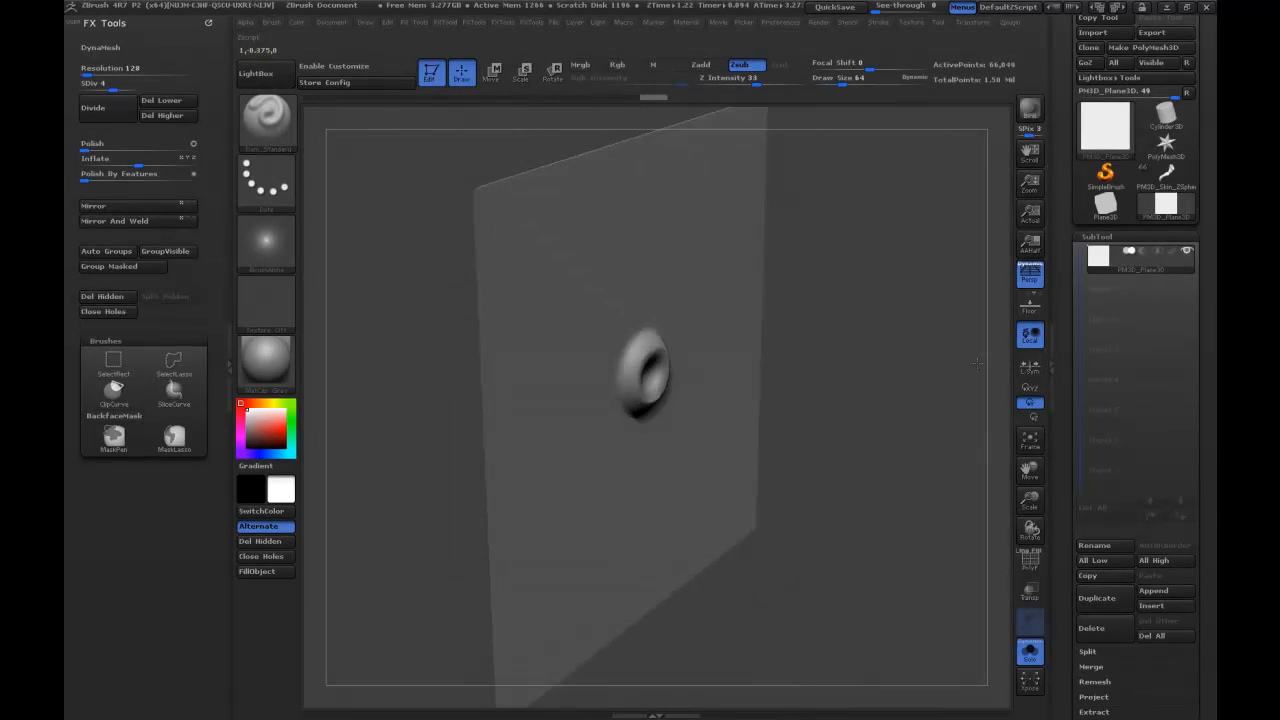
pyautogui.moveTo(857, 323); pyautogui.dragTo(709, 331)
pyautogui.moveTo(940, 318); pyautogui.dragTo(900, 328)
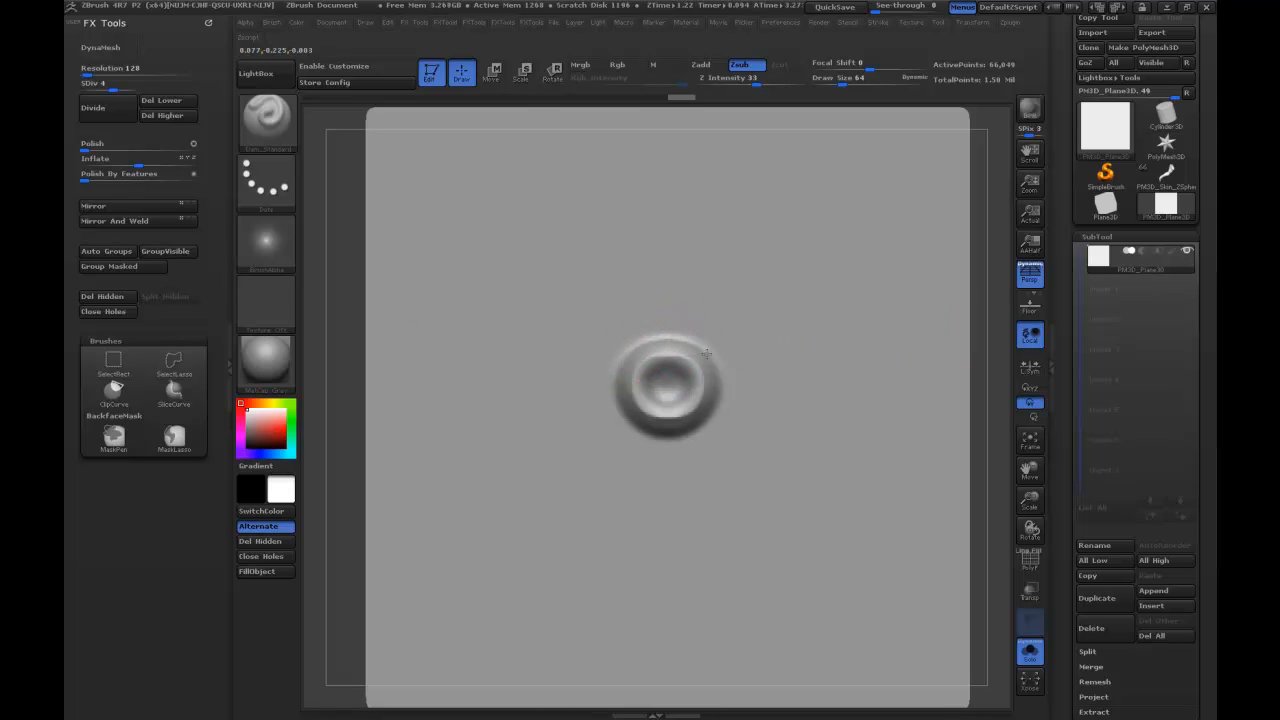
pyautogui.moveTo(717, 393); pyautogui.dragTo(643, 426)
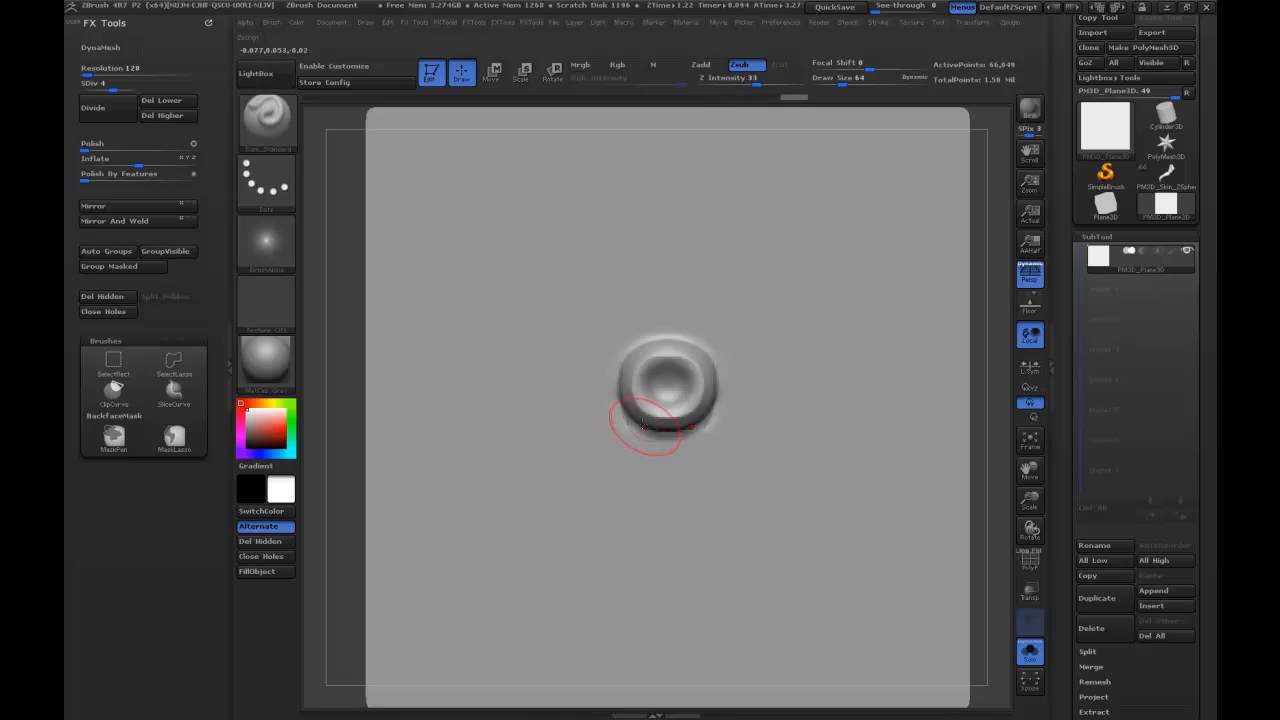
pyautogui.moveTo(706, 351)
pyautogui.keyDown('alt'); pyautogui.mouseDown()
pyautogui.moveTo(668, 341)
pyautogui.moveTo(718, 400)
pyautogui.moveTo(670, 432)
pyautogui.mouseUp(); pyautogui.keyUp('alt')
# Undo the last Dam_Standard stroke and carve the contour of the ring's central hollow again.
pyautogui.keyDown('shift'); pyautogui.moveTo(721, 384); pyautogui.dragTo(665, 371); pyautogui.keyUp('shift')
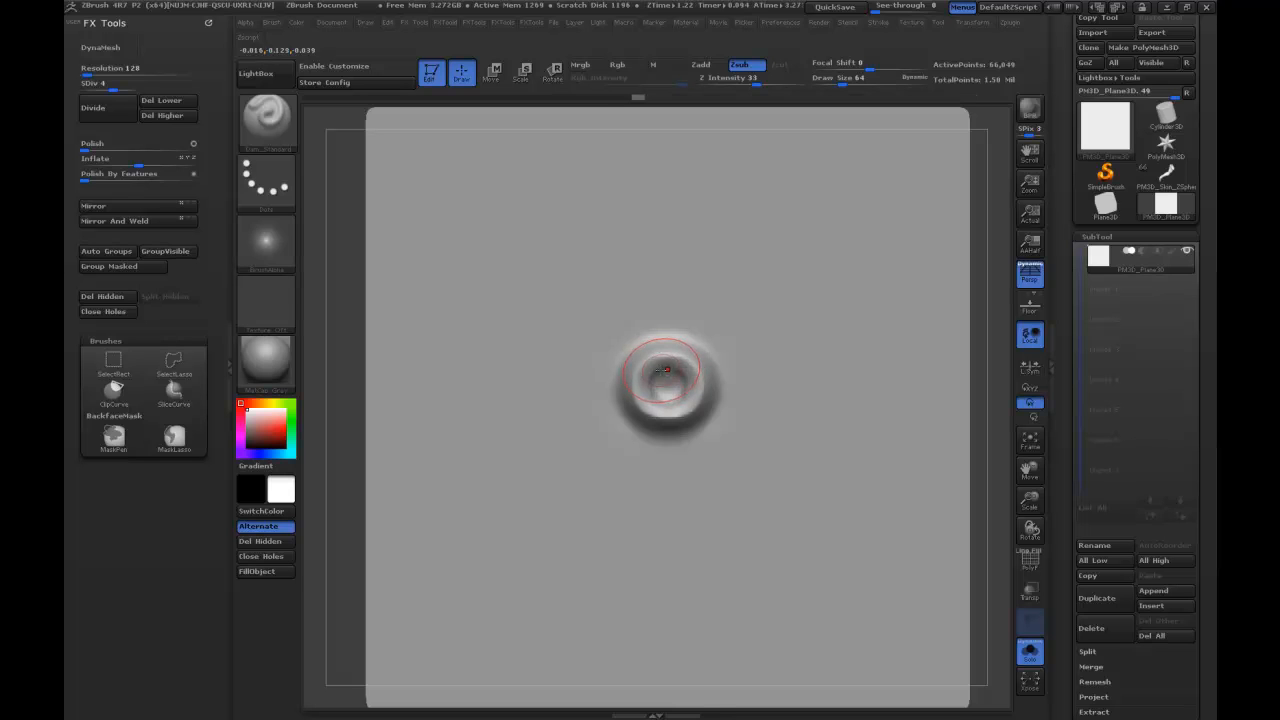
pyautogui.hotkey('ctrl', 'z')
pyautogui.moveTo(672, 373); pyautogui.dragTo(667, 380)
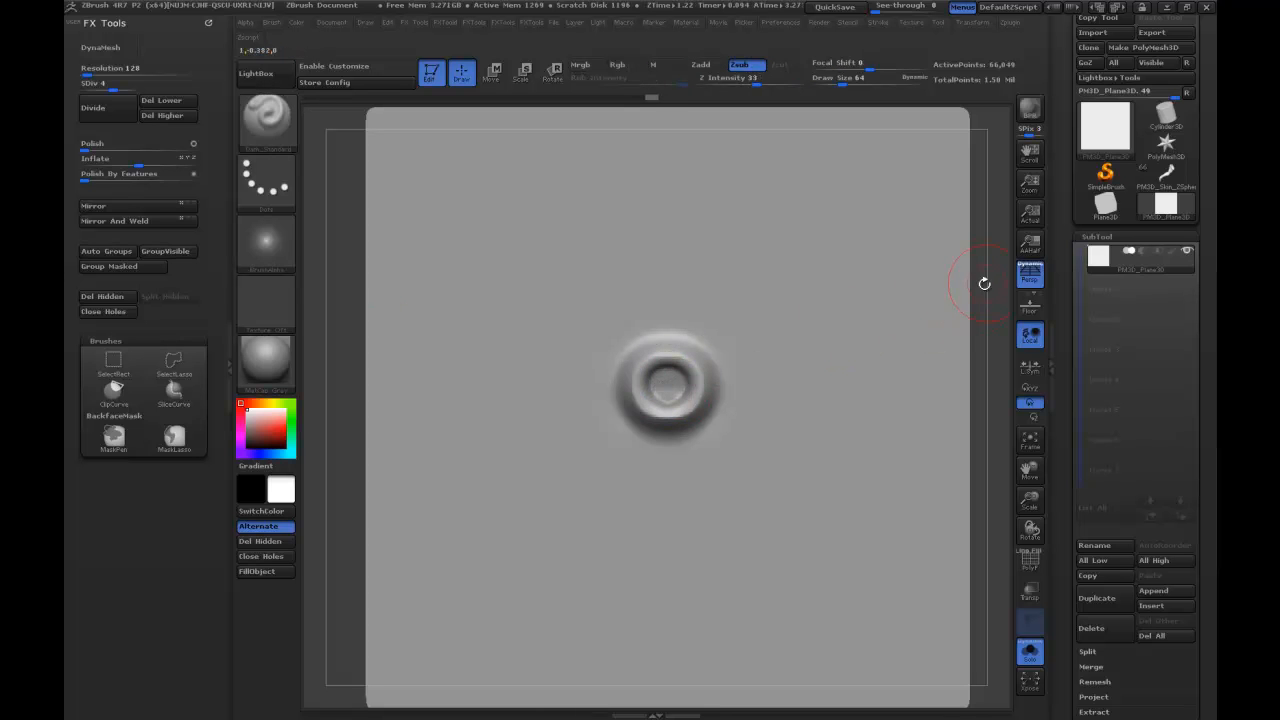
# Carve the upper and lower outer slopes of the ring with Dam_Standard from angled views.
pyautogui.moveTo(978, 272)
pyautogui.mouseDown()
pyautogui.moveTo(1018, 284)
pyautogui.moveTo(720, 345)
pyautogui.mouseUp()
pyautogui.moveTo(641, 367)
pyautogui.mouseDown()
pyautogui.moveTo(652, 353)
pyautogui.moveTo(643, 383)
pyautogui.moveTo(678, 424)
pyautogui.mouseUp()
pyautogui.moveTo(872, 358); pyautogui.dragTo(914, 285)
pyautogui.moveTo(647, 421); pyautogui.dragTo(673, 432)
pyautogui.moveTo(673, 432)
pyautogui.mouseDown()
pyautogui.moveTo(648, 421)
pyautogui.moveTo(695, 426)
pyautogui.mouseUp()
# Smooth the ring's outer slope with a reduced brush, lowering the Draw Size to 32.
pyautogui.press('s')
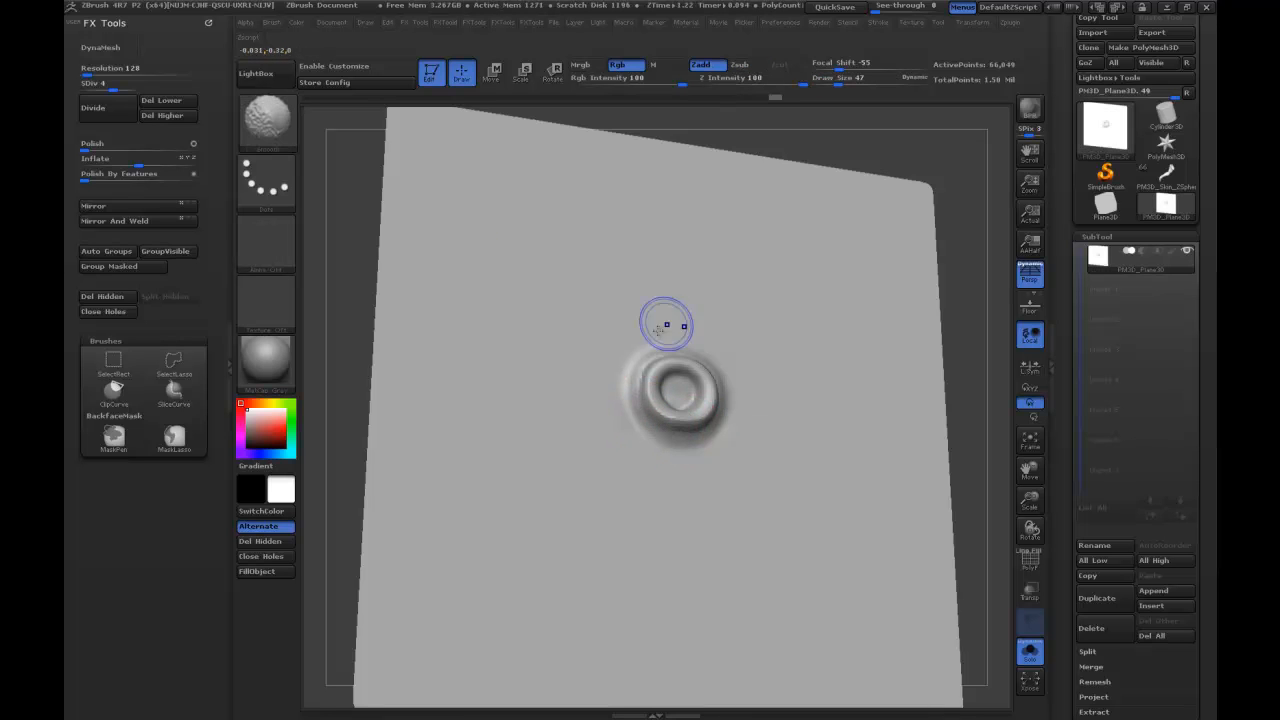
pyautogui.moveTo(966, 271); pyautogui.dragTo(952, 372)
pyautogui.moveTo(655, 367)
pyautogui.keyDown('shift'); pyautogui.mouseDown()
pyautogui.moveTo(638, 399)
pyautogui.moveTo(678, 347)
pyautogui.mouseUp(); pyautogui.keyUp('shift')
pyautogui.press('s')
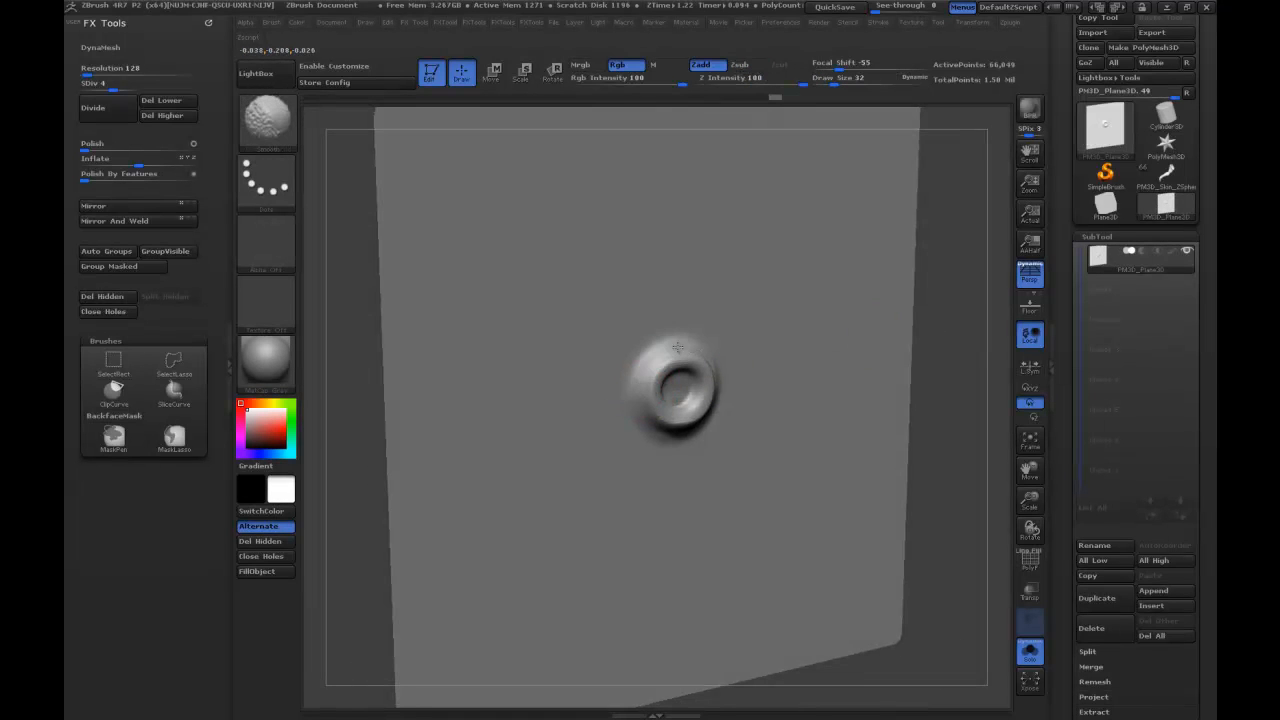
# Reshape the ring's rim into a rounder outline with the Move brush.
pyautogui.moveTo(945, 334); pyautogui.dragTo(924, 318)
pyautogui.press('b')
pyautogui.press('m')
pyautogui.press('v')
pyautogui.moveTo(694, 358)
pyautogui.mouseDown()
pyautogui.moveTo(680, 363)
pyautogui.moveTo(669, 414)
pyautogui.moveTo(681, 424)
pyautogui.mouseUp()
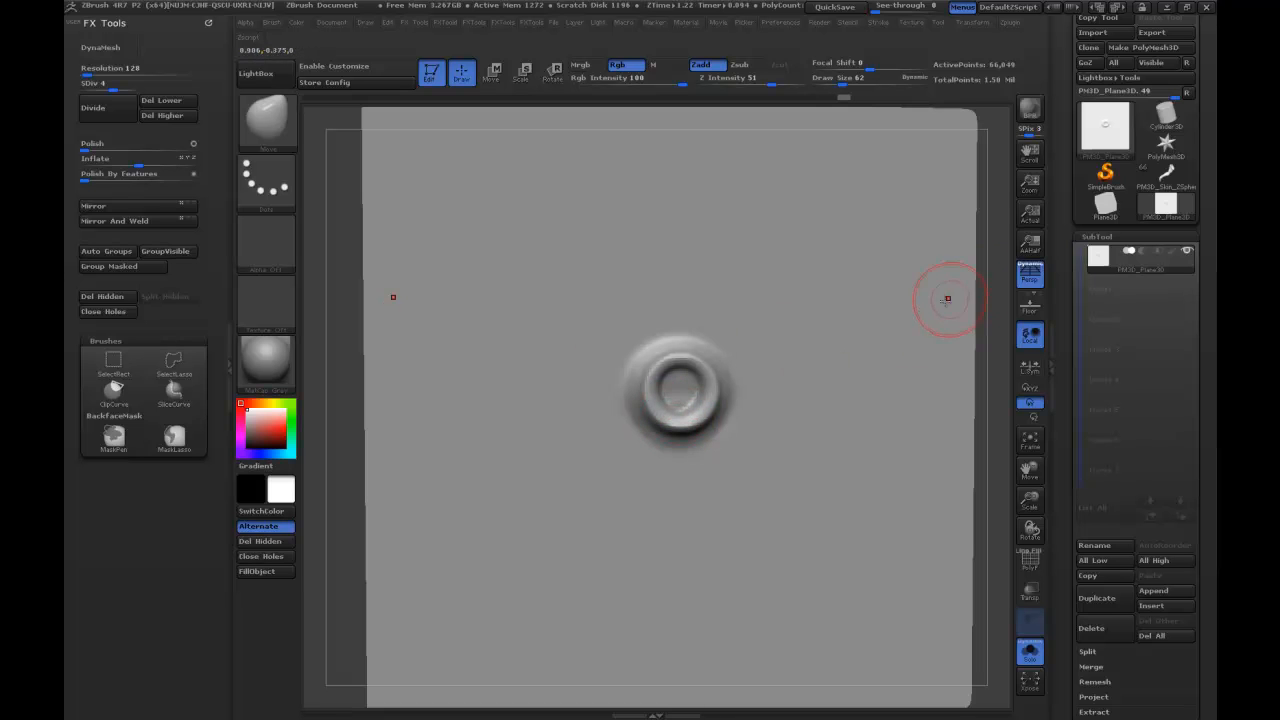
# Pull the upper rim of the ring outward in side profile, using the Move brush at Draw Size 39.
pyautogui.moveTo(985, 285)
pyautogui.mouseDown()
pyautogui.moveTo(998, 282)
pyautogui.moveTo(937, 281)
pyautogui.mouseUp()
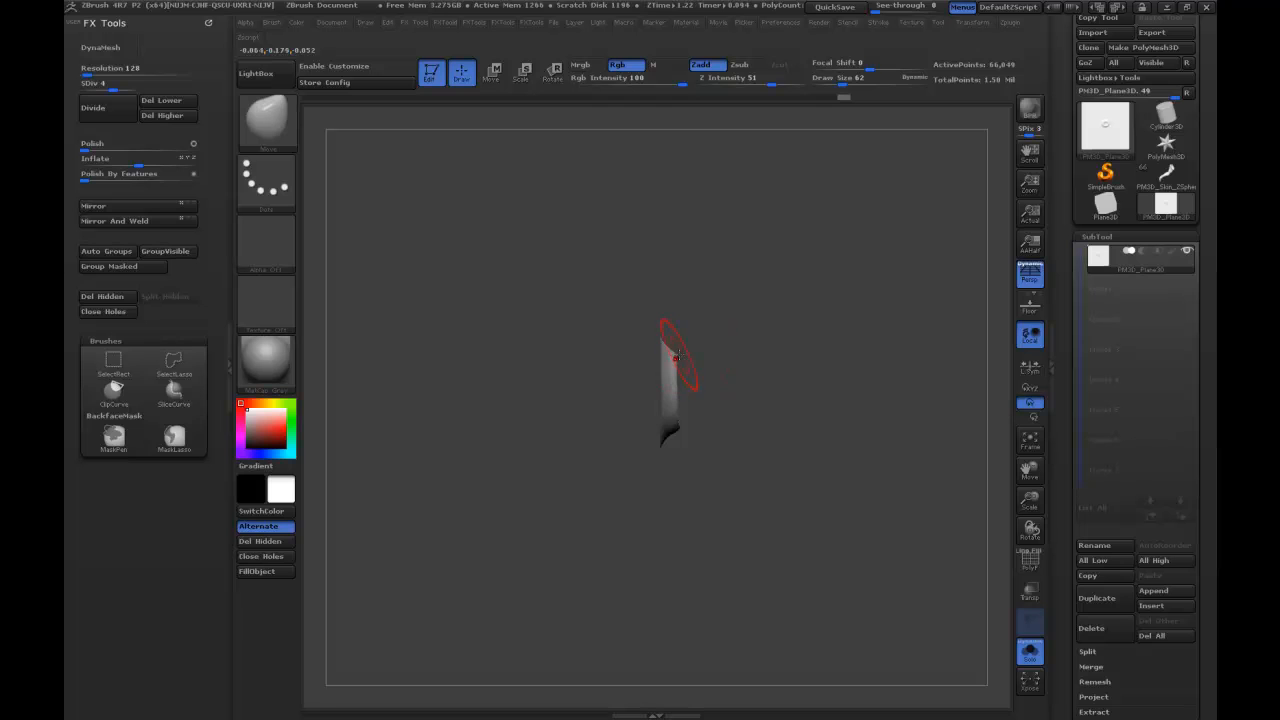
pyautogui.press('s')
pyautogui.moveTo(689, 344); pyautogui.dragTo(683, 344)
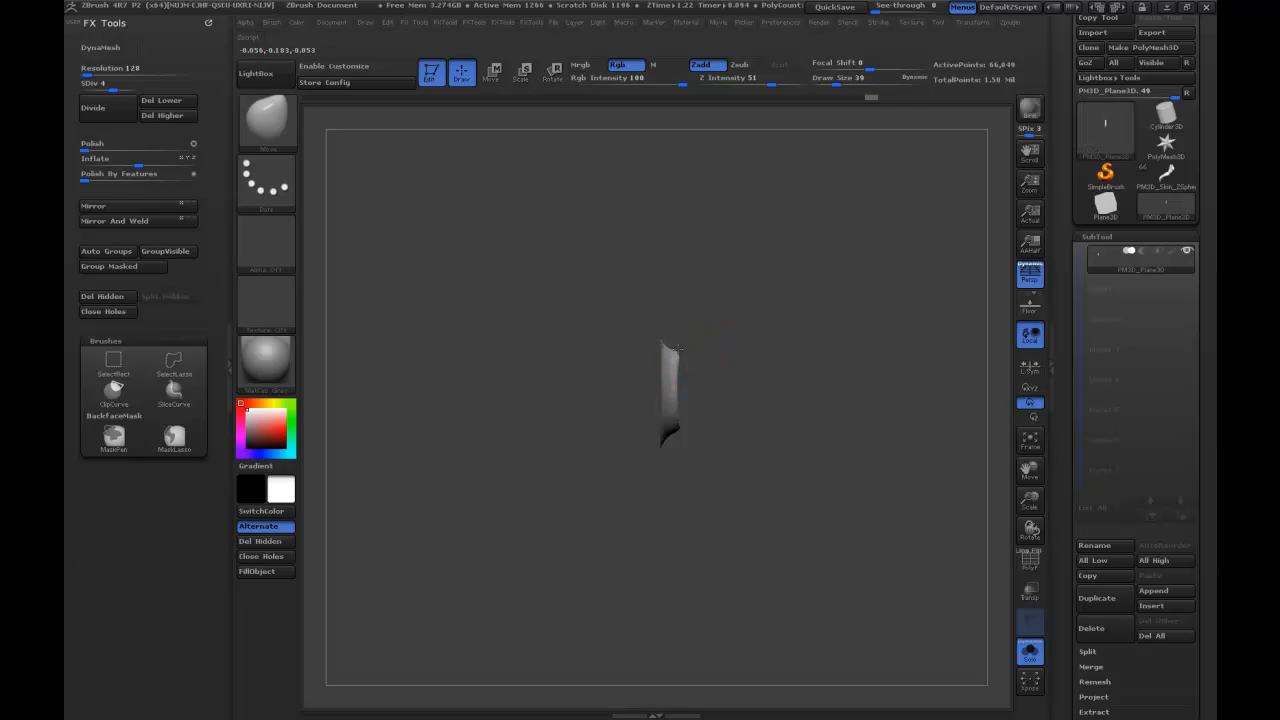
pyautogui.moveTo(679, 362); pyautogui.dragTo(684, 366)
pyautogui.moveTo(769, 356)
pyautogui.mouseDown()
pyautogui.moveTo(692, 350)
pyautogui.moveTo(708, 351)
pyautogui.moveTo(682, 368)
pyautogui.moveTo(735, 413)
pyautogui.moveTo(725, 403)
pyautogui.moveTo(719, 421)
pyautogui.moveTo(729, 376)
pyautogui.mouseUp()
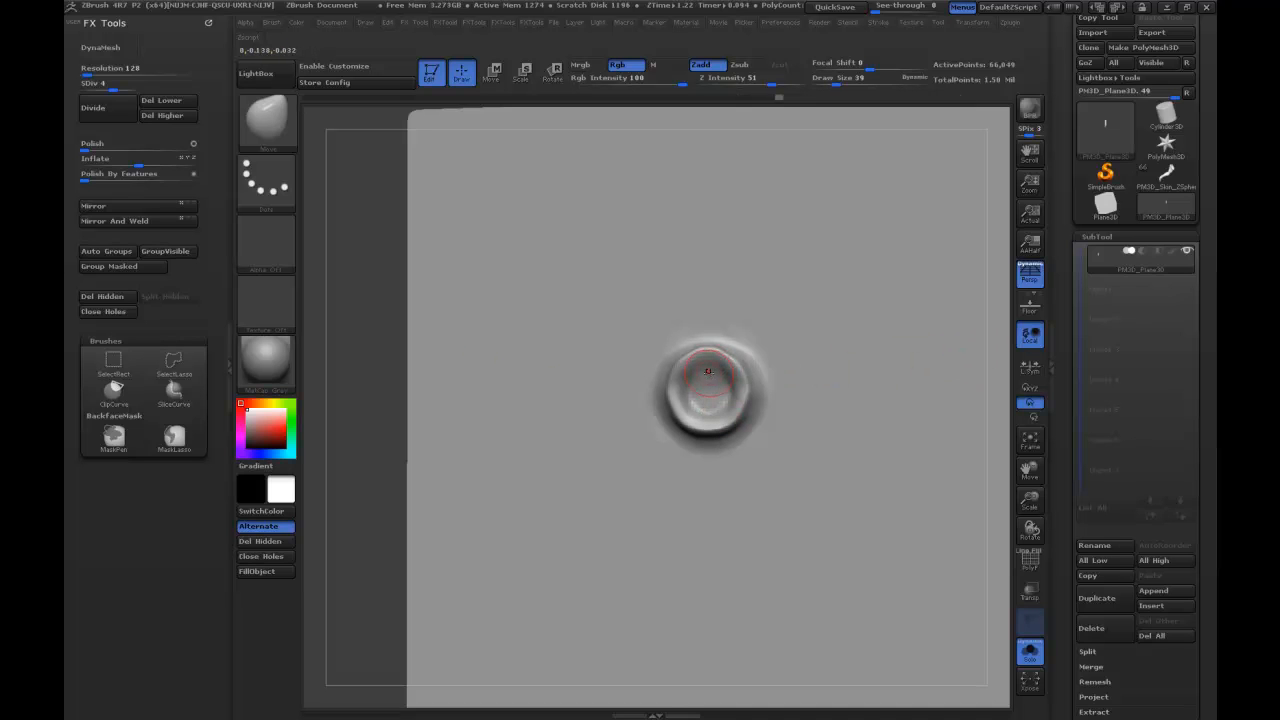
# Switch to the Inflate brush and raise the plane's working subdivision level to 5.
pyautogui.press('b')
pyautogui.press('i')
pyautogui.press('n')
pyautogui.click(112, 110)
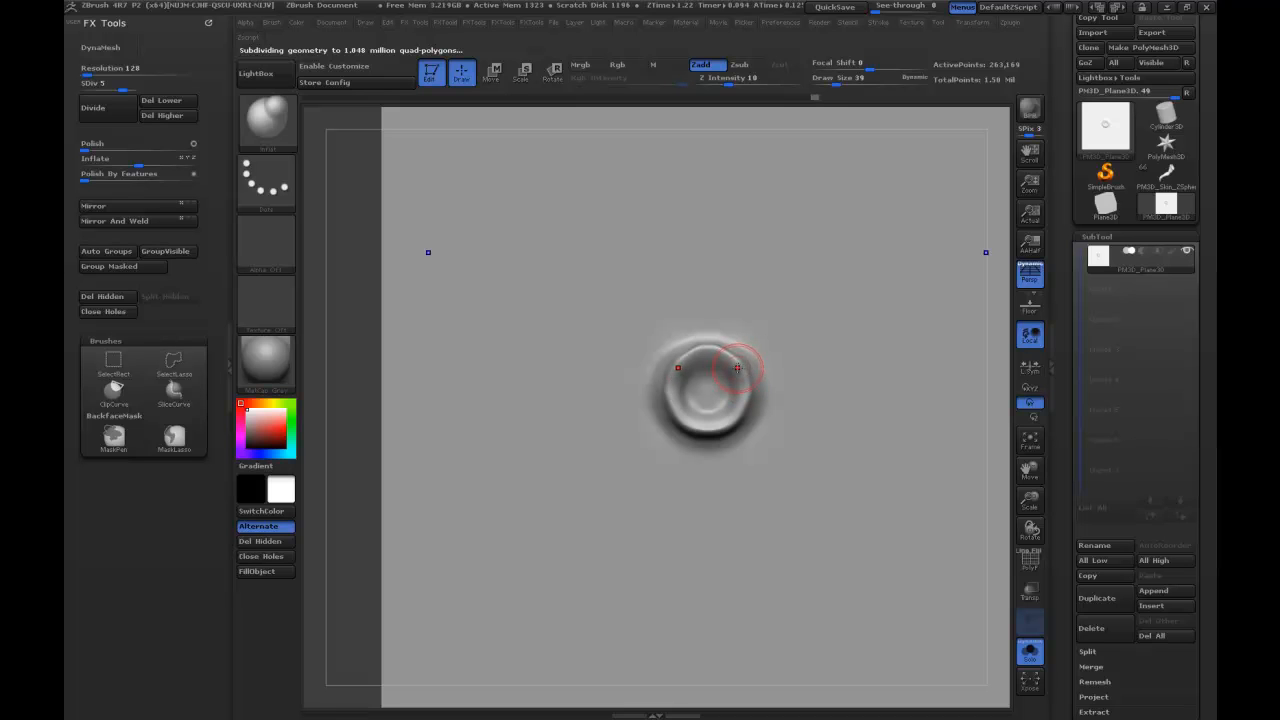
# Adjust the lower part of the ring's rim with the Move brush.
pyautogui.press('b')
pyautogui.press('m')
pyautogui.press('v')
pyautogui.moveTo(735, 420); pyautogui.dragTo(724, 426)
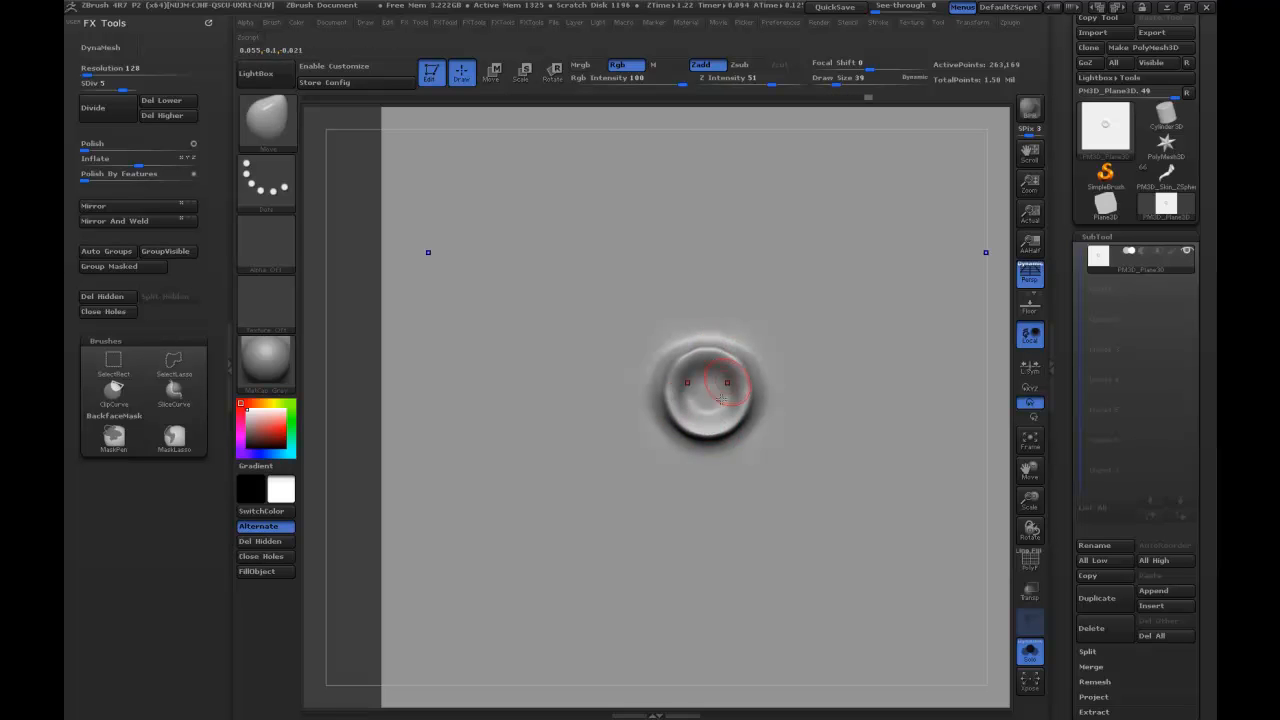
# Thicken the ring's rim with the Inflate brush and smooth the inside of its hollow.
pyautogui.press('b')
pyautogui.press('i')
pyautogui.press('n')
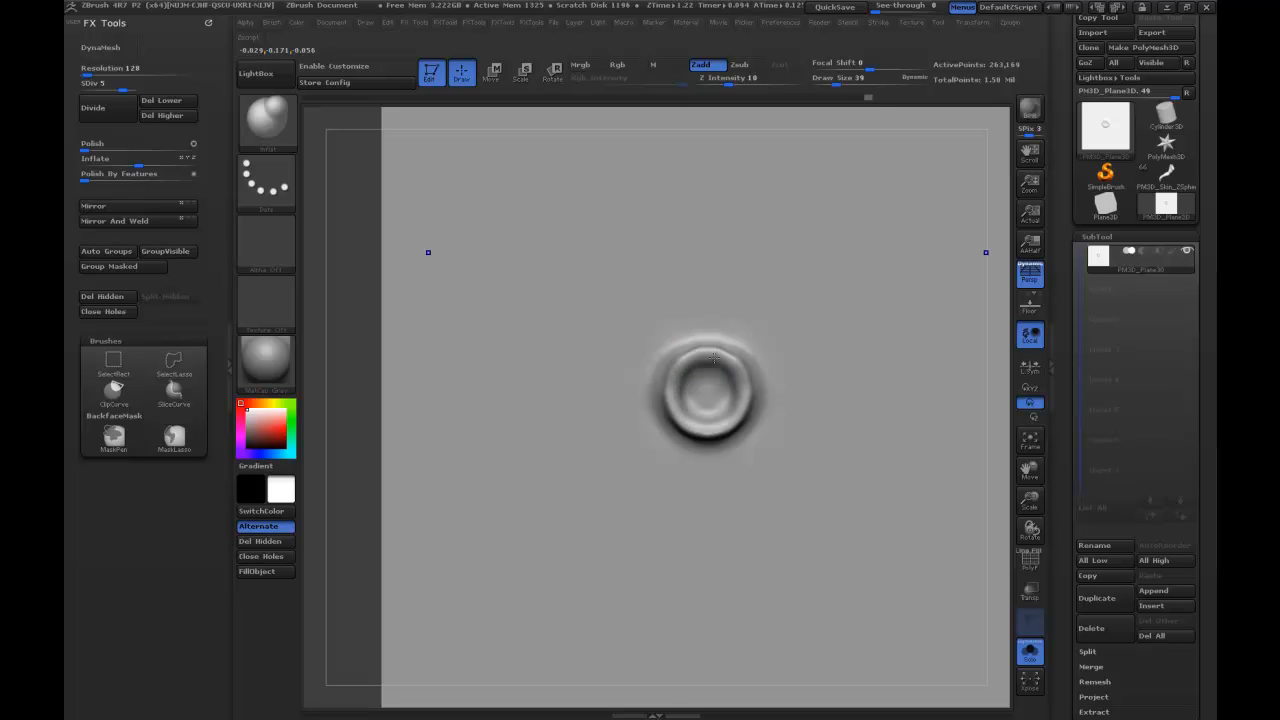
pyautogui.moveTo(687, 423)
pyautogui.mouseDown()
pyautogui.moveTo(677, 410)
pyautogui.moveTo(734, 374)
pyautogui.mouseUp()
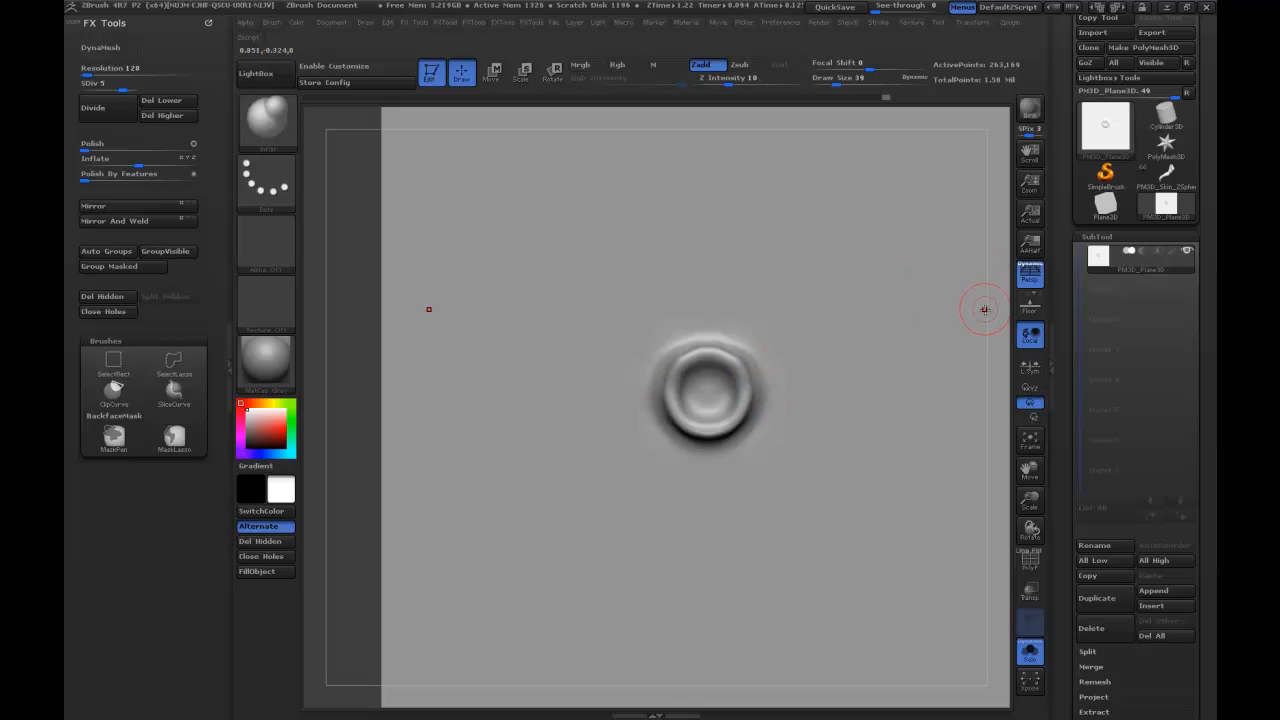
pyautogui.press('shift')
pyautogui.moveTo(711, 390)
pyautogui.keyDown('shift'); pyautogui.mouseDown()
pyautogui.moveTo(720, 402)
pyautogui.moveTo(707, 376)
pyautogui.moveTo(700, 392)
pyautogui.mouseUp(); pyautogui.keyUp('shift')
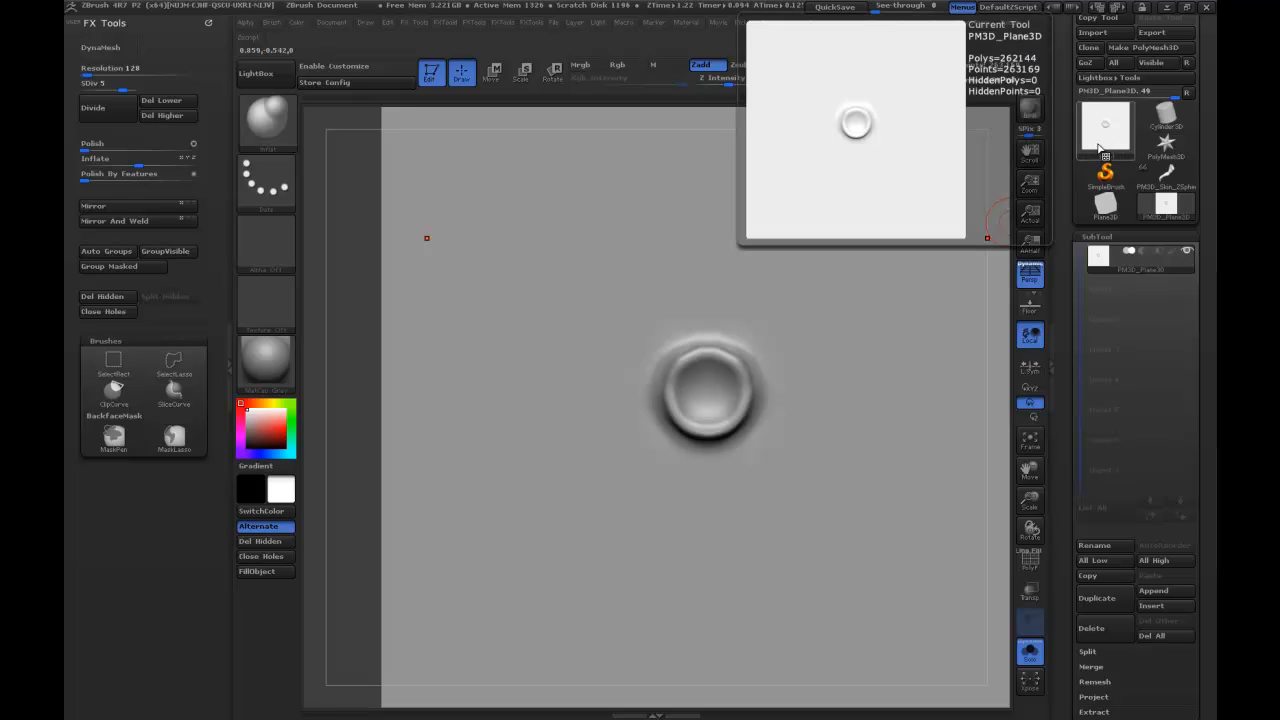
pyautogui.moveTo(1000, 214)
pyautogui.mouseDown()
pyautogui.moveTo(1020, 275)
pyautogui.moveTo(1016, 331)
pyautogui.mouseUp()
pyautogui.moveTo(738, 462); pyautogui.dragTo(937, 252)
pyautogui.hotkey('ctrl', 'z')
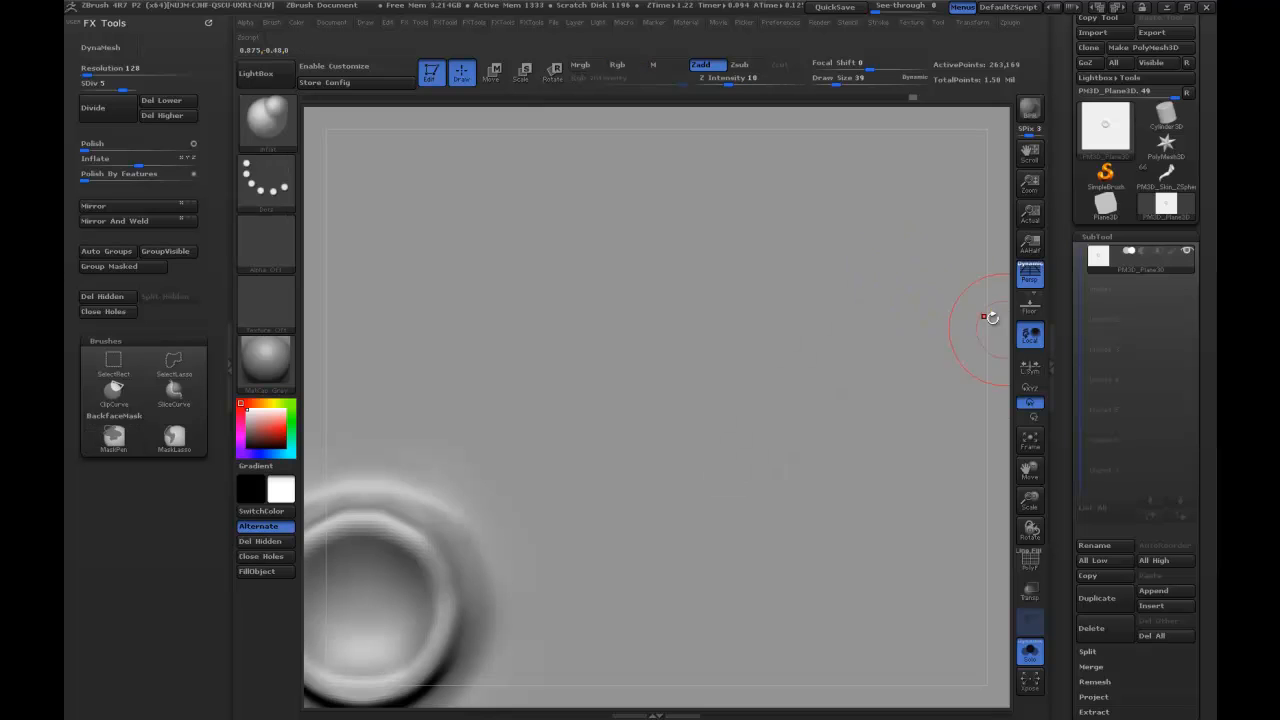
# Round out the lower rim of the ring with the Move brush.
pyautogui.moveTo(1003, 404); pyautogui.dragTo(1157, 211)
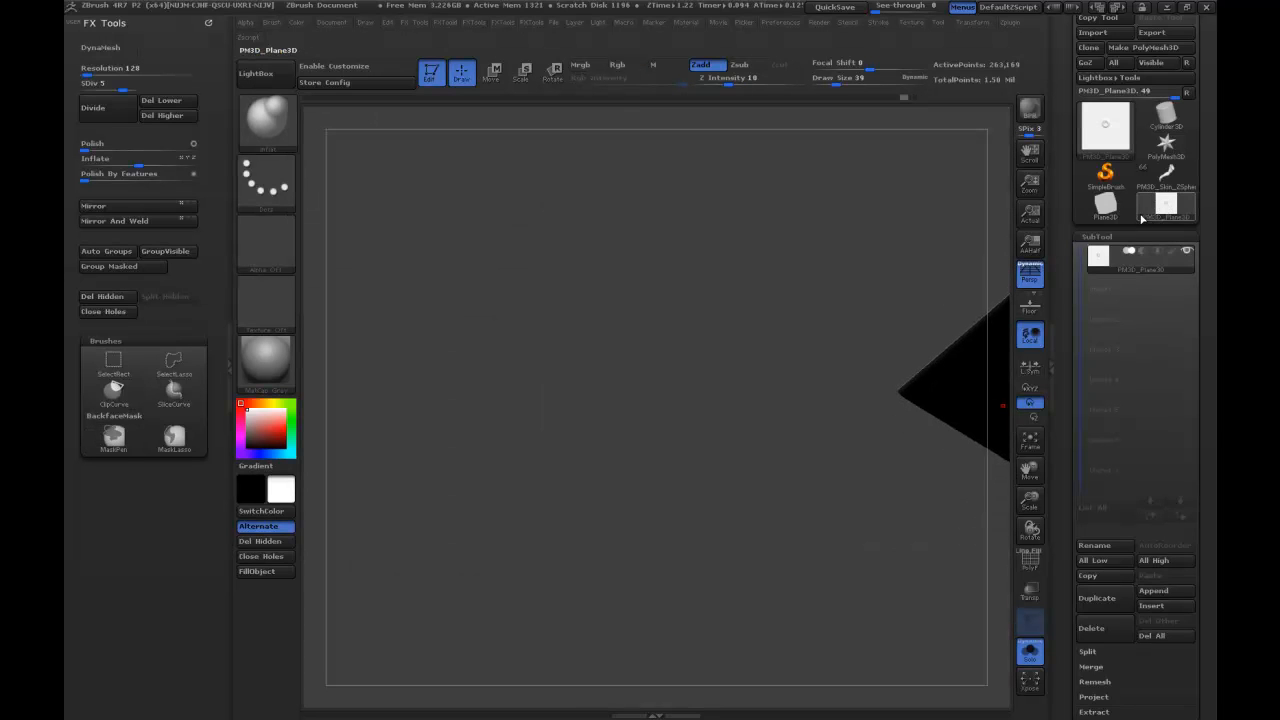
pyautogui.moveTo(744, 394); pyautogui.dragTo(524, 418)
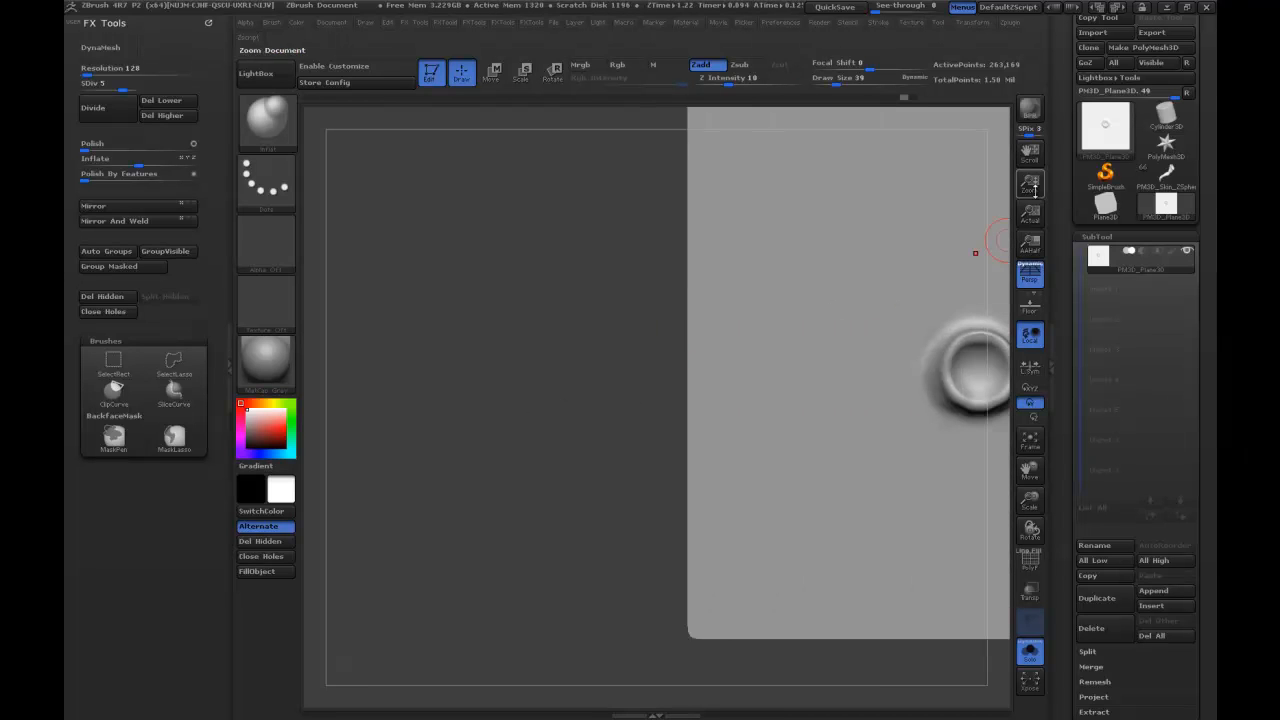
pyautogui.moveTo(1030, 471); pyautogui.dragTo(904, 491)
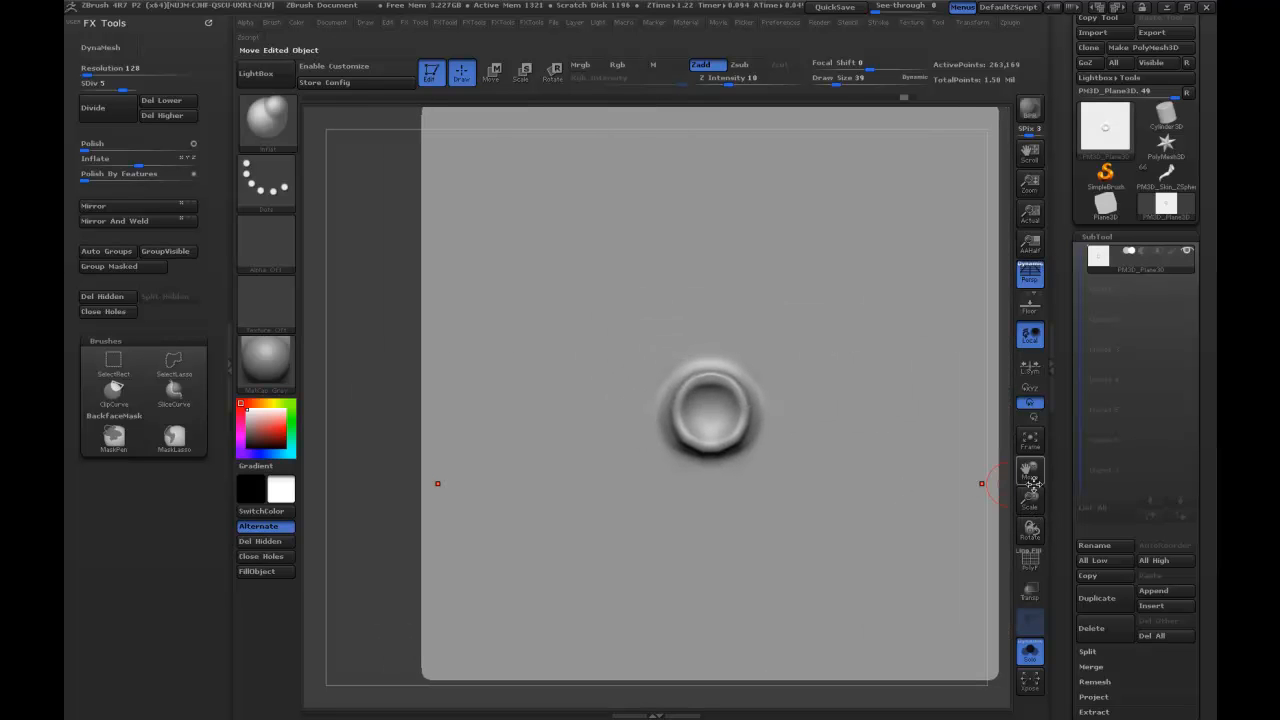
pyautogui.moveTo(1032, 495); pyautogui.dragTo(900, 540)
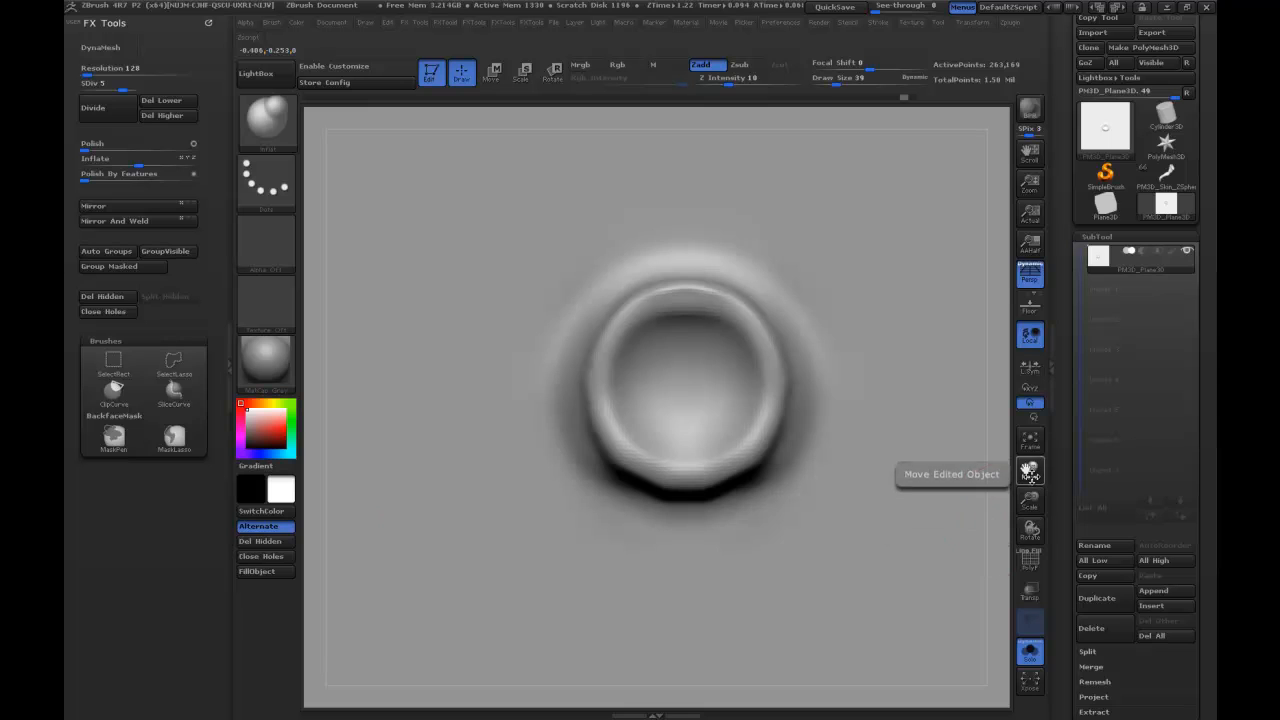
pyautogui.moveTo(1032, 527); pyautogui.dragTo(1020, 486)
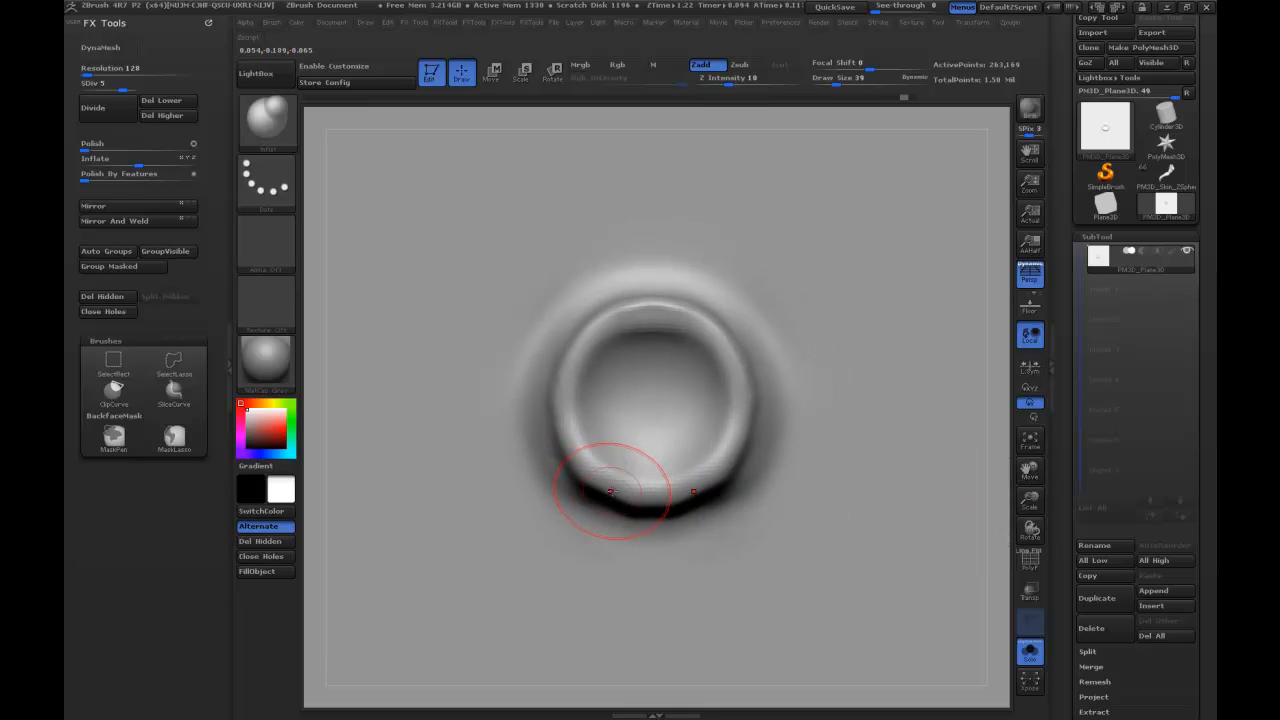
pyautogui.press('b')
pyautogui.press('m')
pyautogui.press('v')
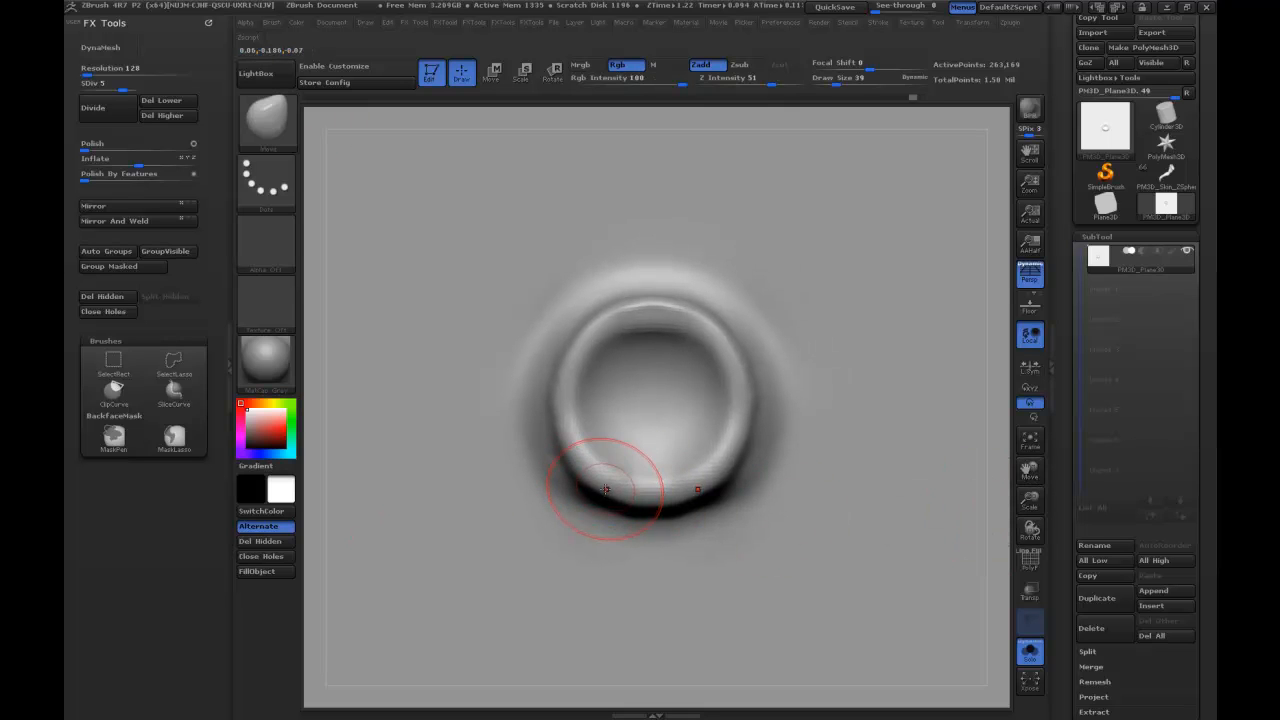
pyautogui.moveTo(625, 502); pyautogui.dragTo(628, 496)
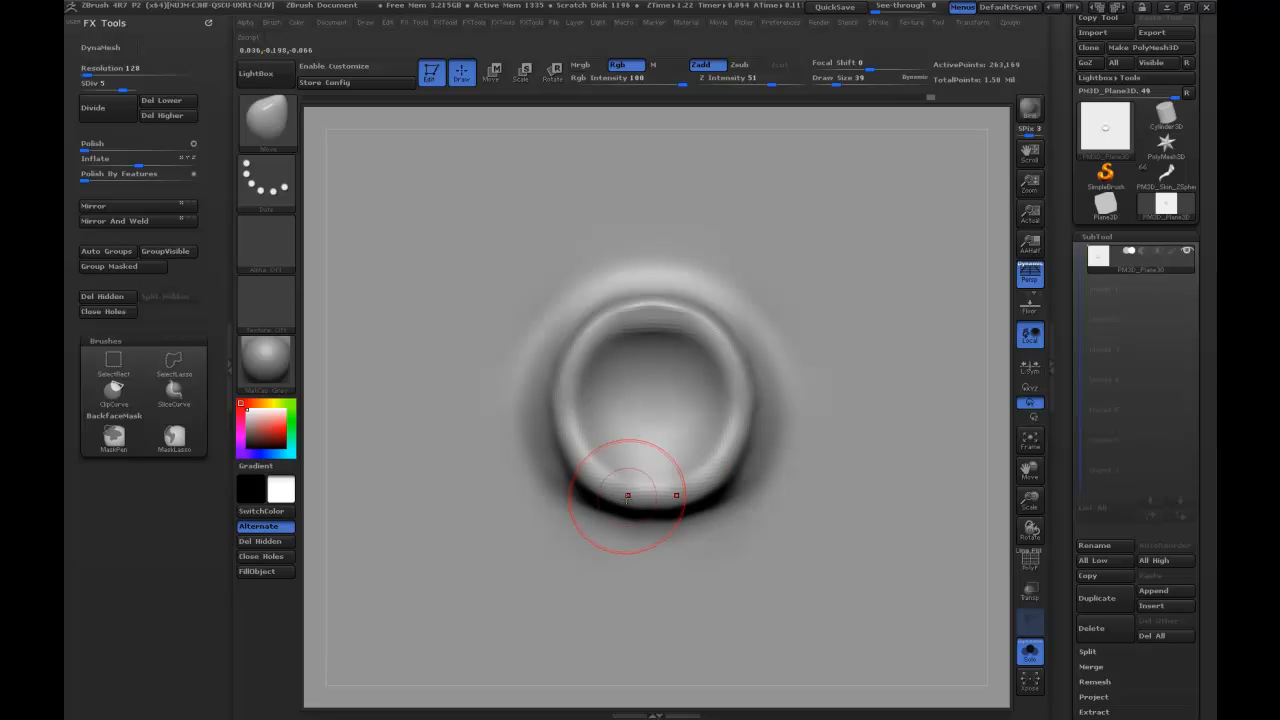
# Divide the plane to subdivision level 6 and switch to the MRGBZGrabber tool, leaving Edit mode.
pyautogui.moveTo(1034, 470); pyautogui.dragTo(1035, 473)
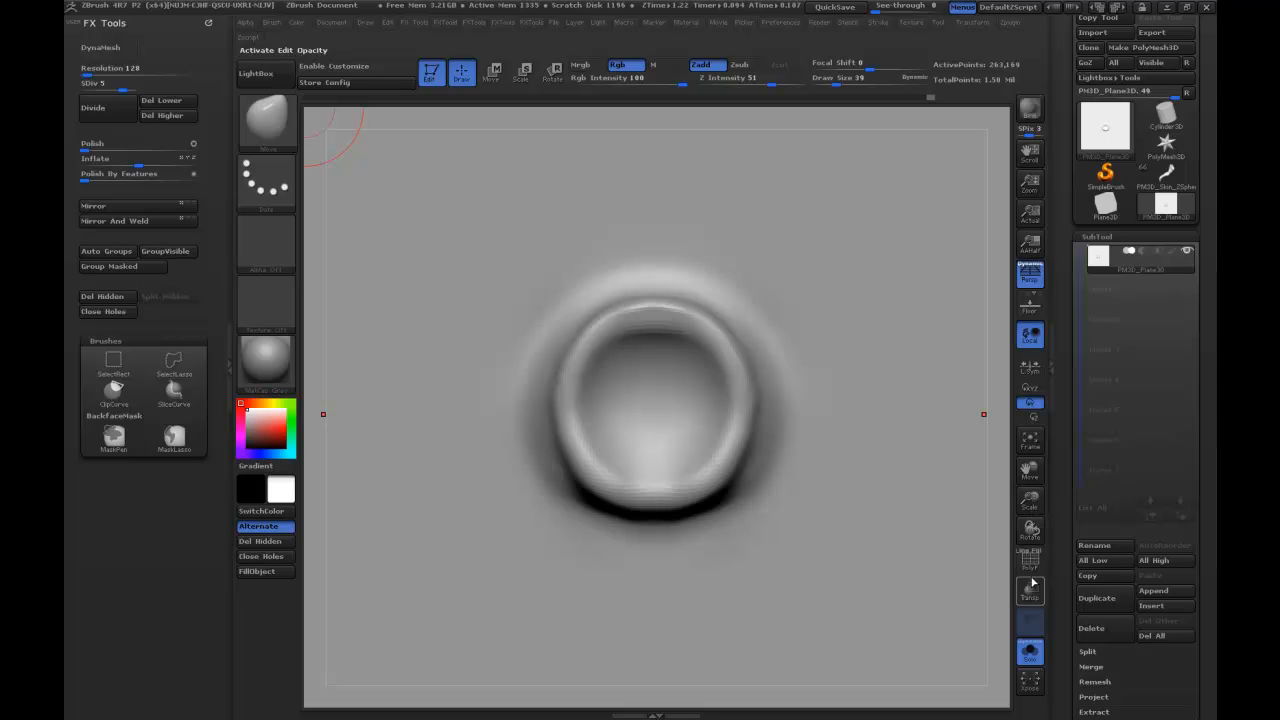
pyautogui.moveTo(1033, 490); pyautogui.dragTo(1033, 470)
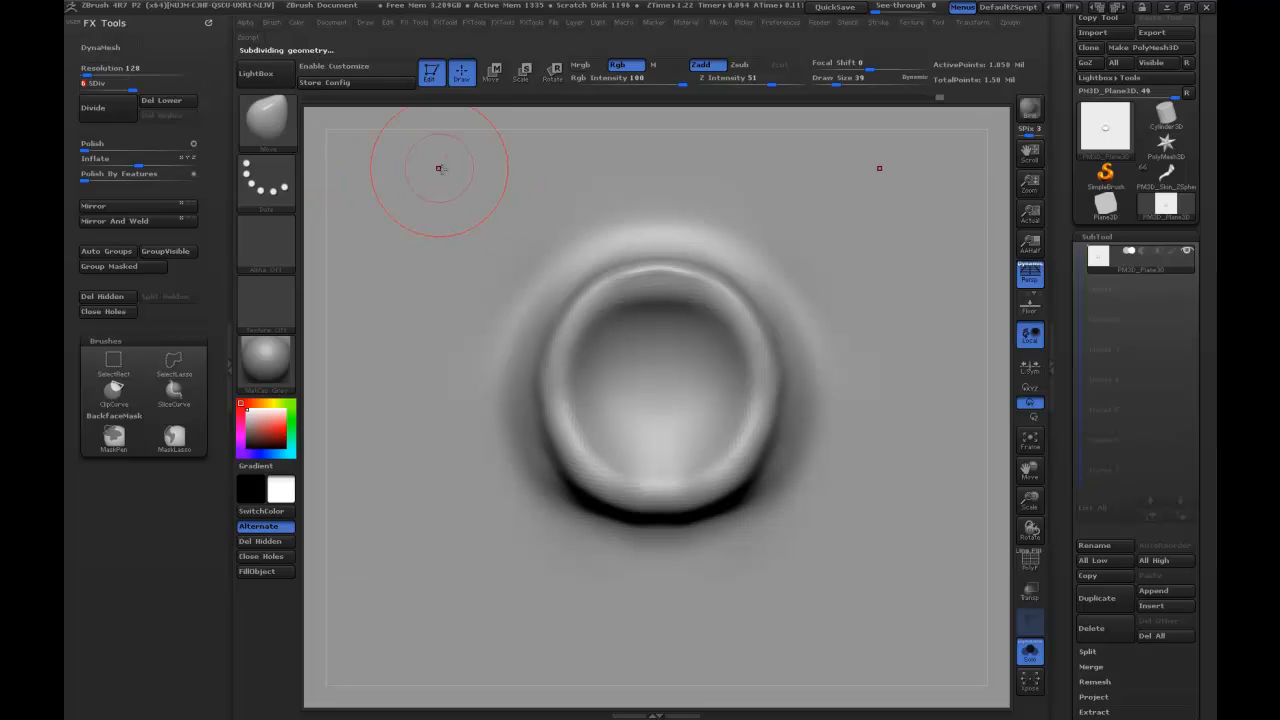
pyautogui.click(1108, 140)
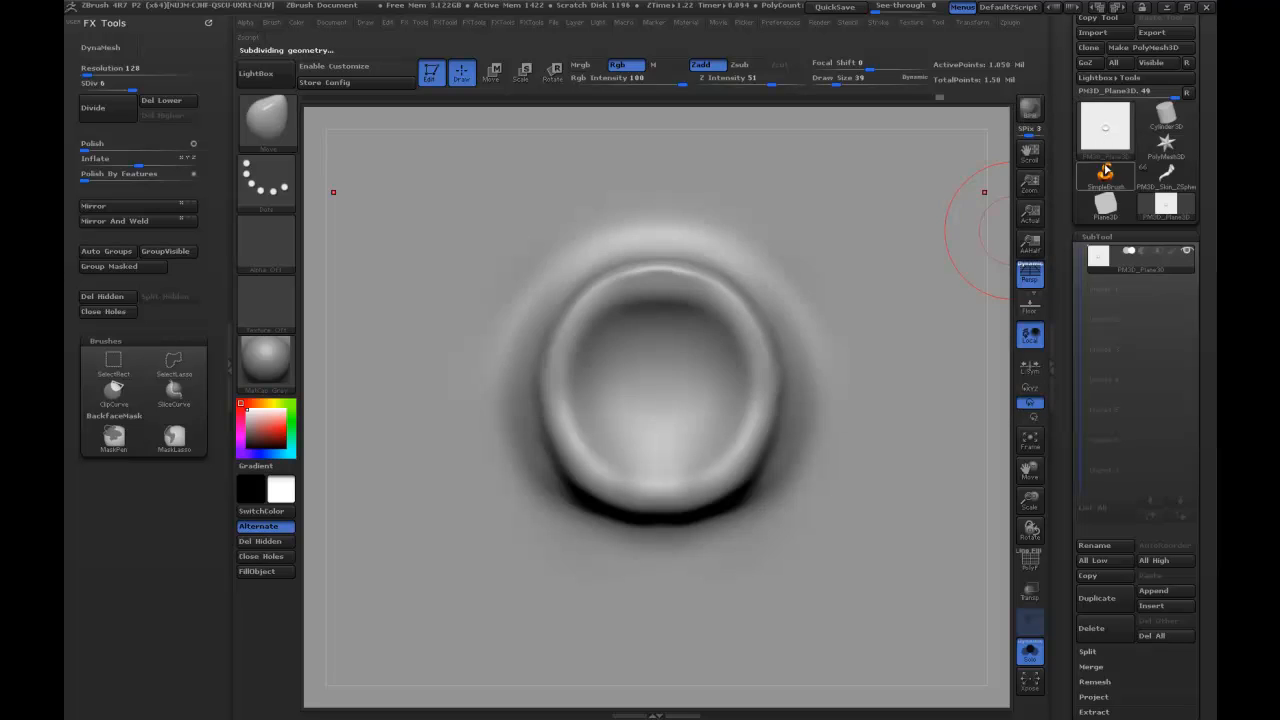
pyautogui.click(1105, 128)
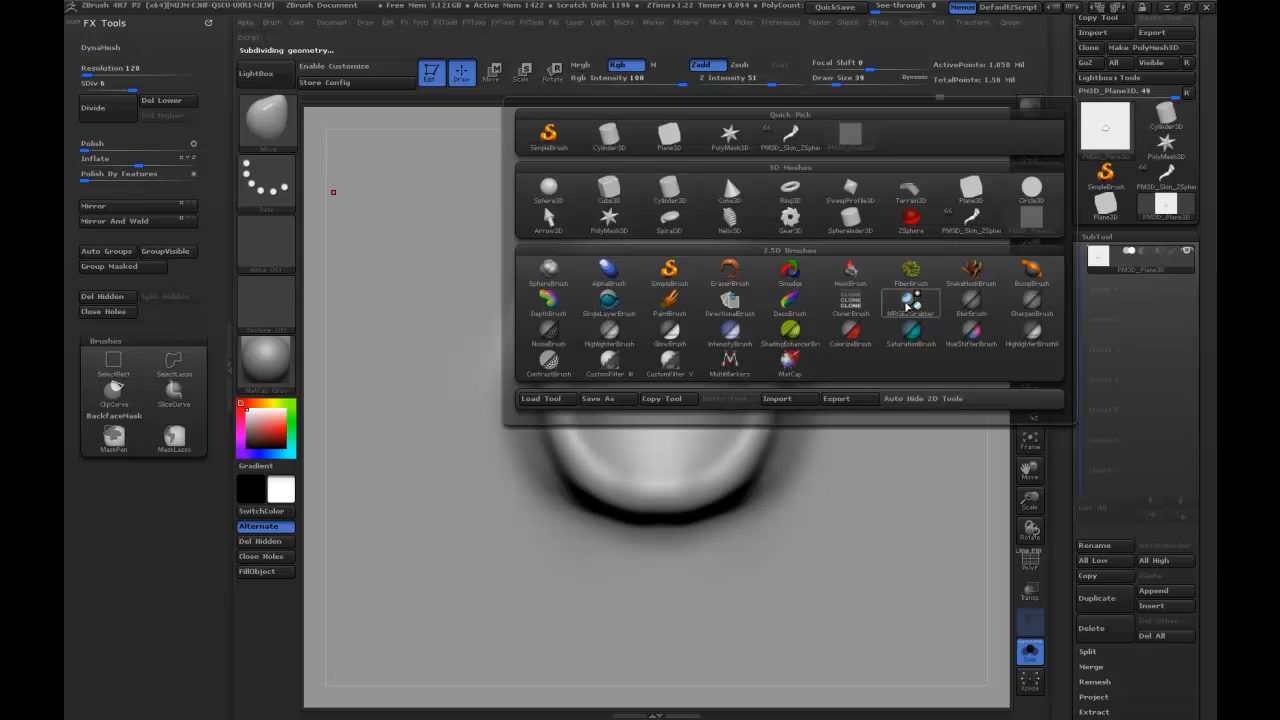
pyautogui.moveTo(914, 300)
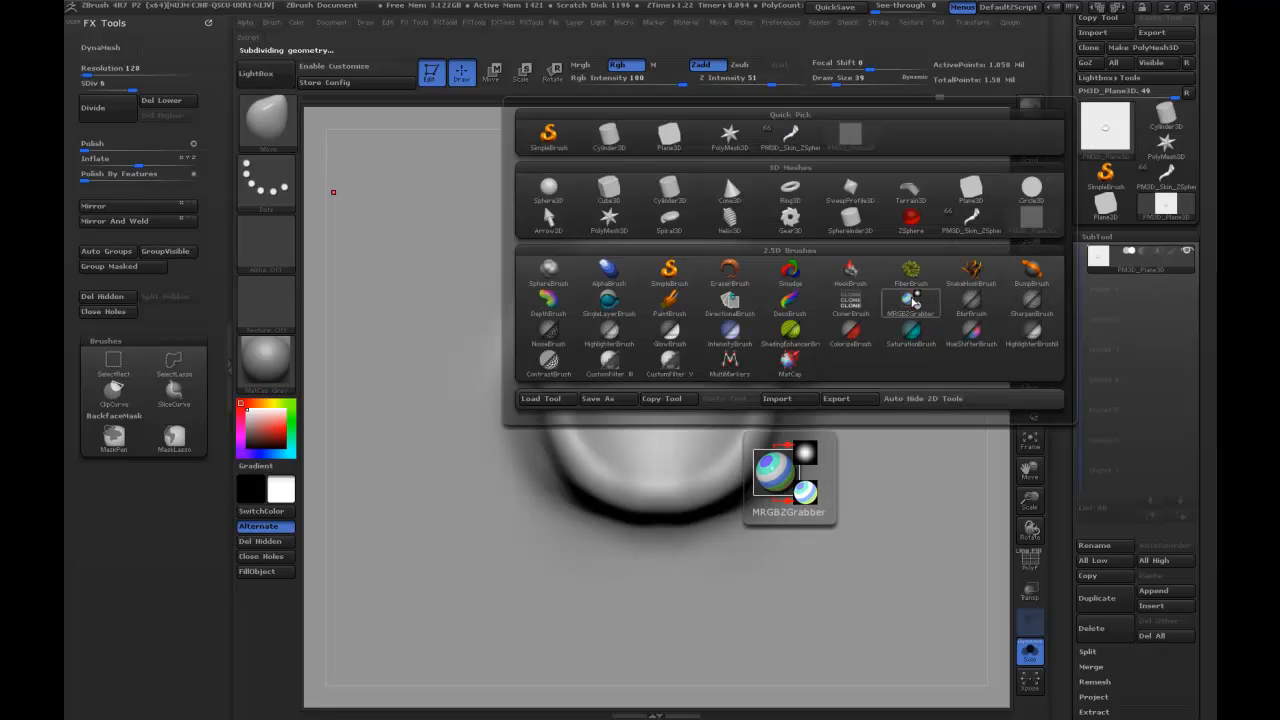
pyautogui.click(914, 300)
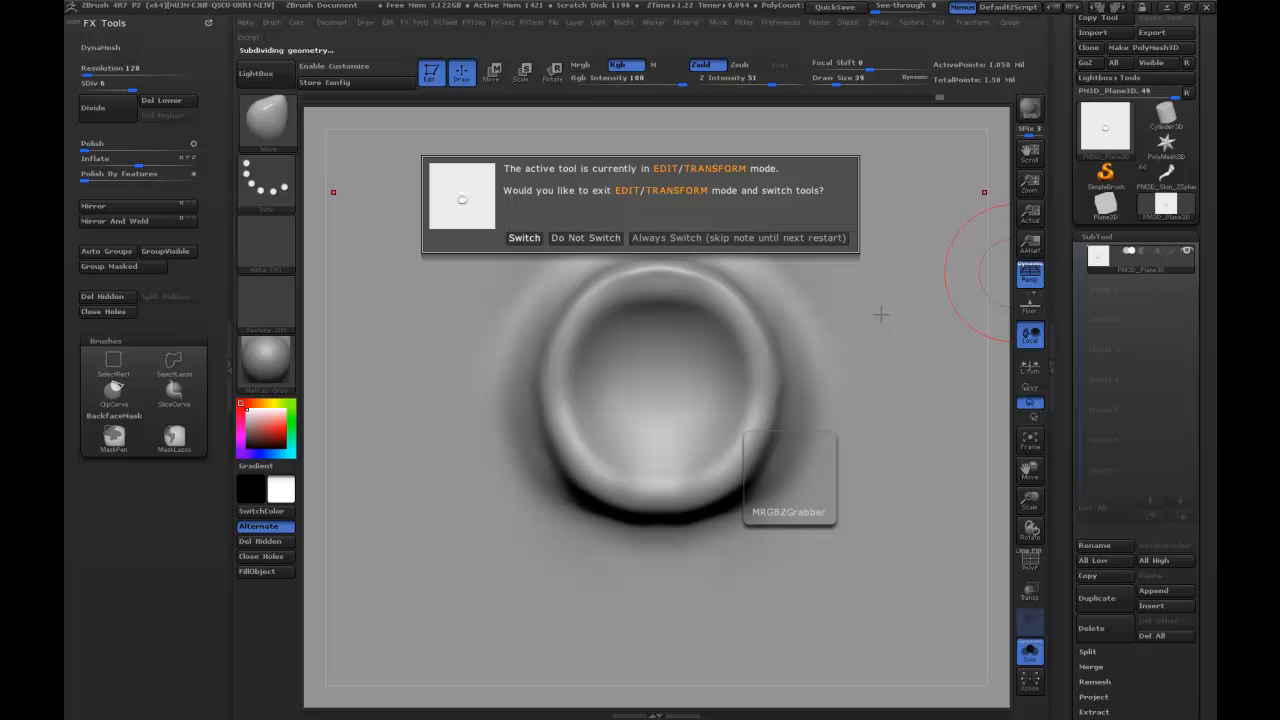
pyautogui.click(522, 238)
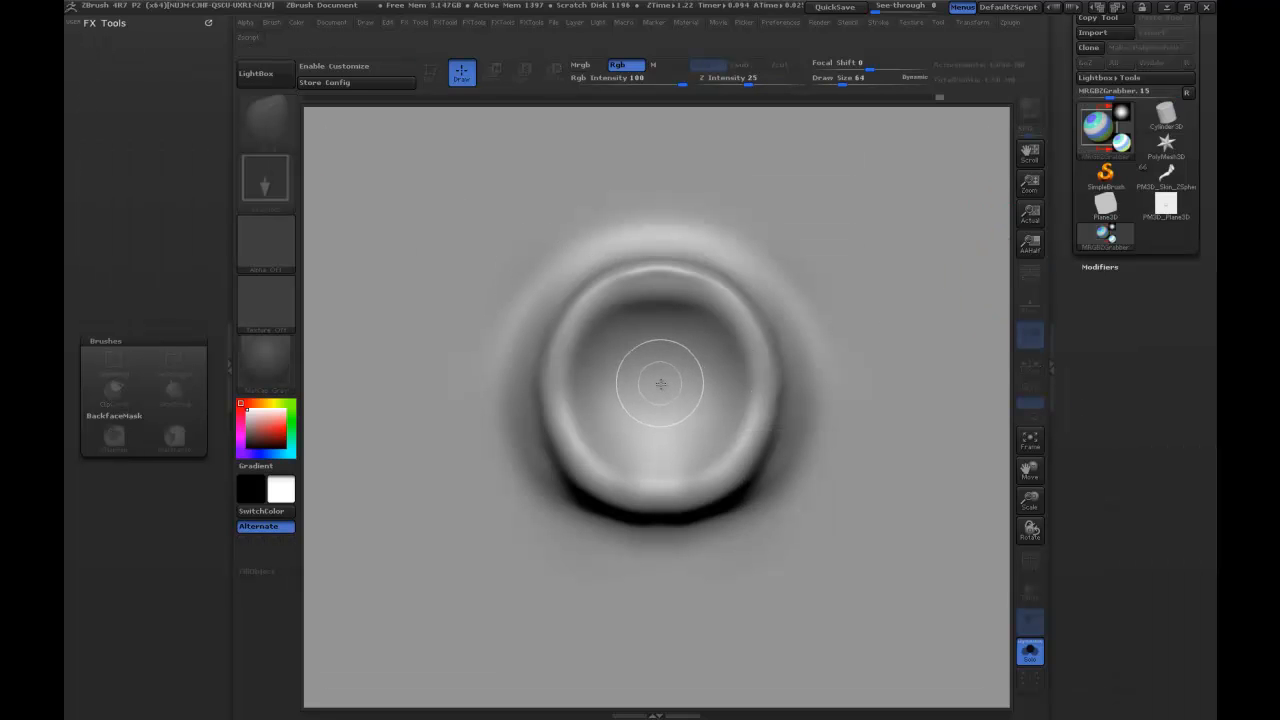
# Grab the area around the sculpted ring from the canvas as a depth alpha.
pyautogui.moveTo(682, 329); pyautogui.dragTo(932, 121)
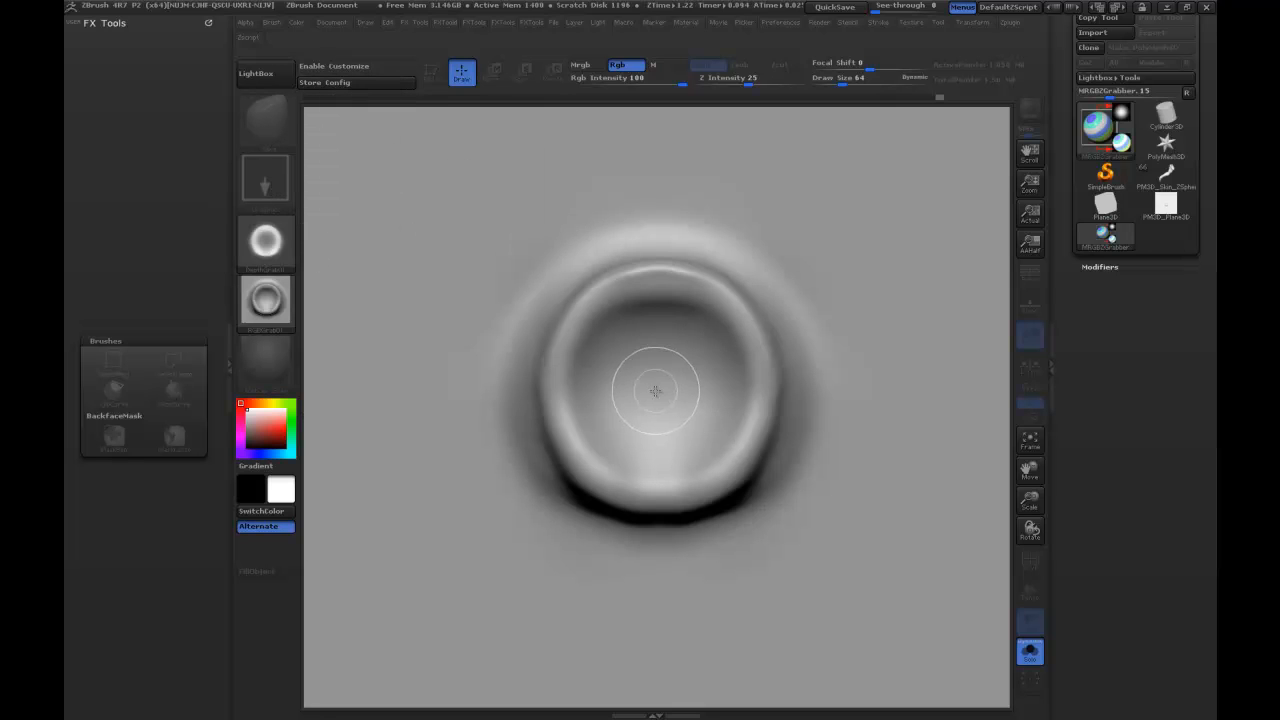
pyautogui.moveTo(651, 388)
pyautogui.mouseDown()
pyautogui.moveTo(717, 306)
pyautogui.moveTo(820, 271)
pyautogui.moveTo(877, 151)
pyautogui.moveTo(906, 117)
pyautogui.moveTo(930, 126)
pyautogui.mouseUp()
pyautogui.click(266, 242)
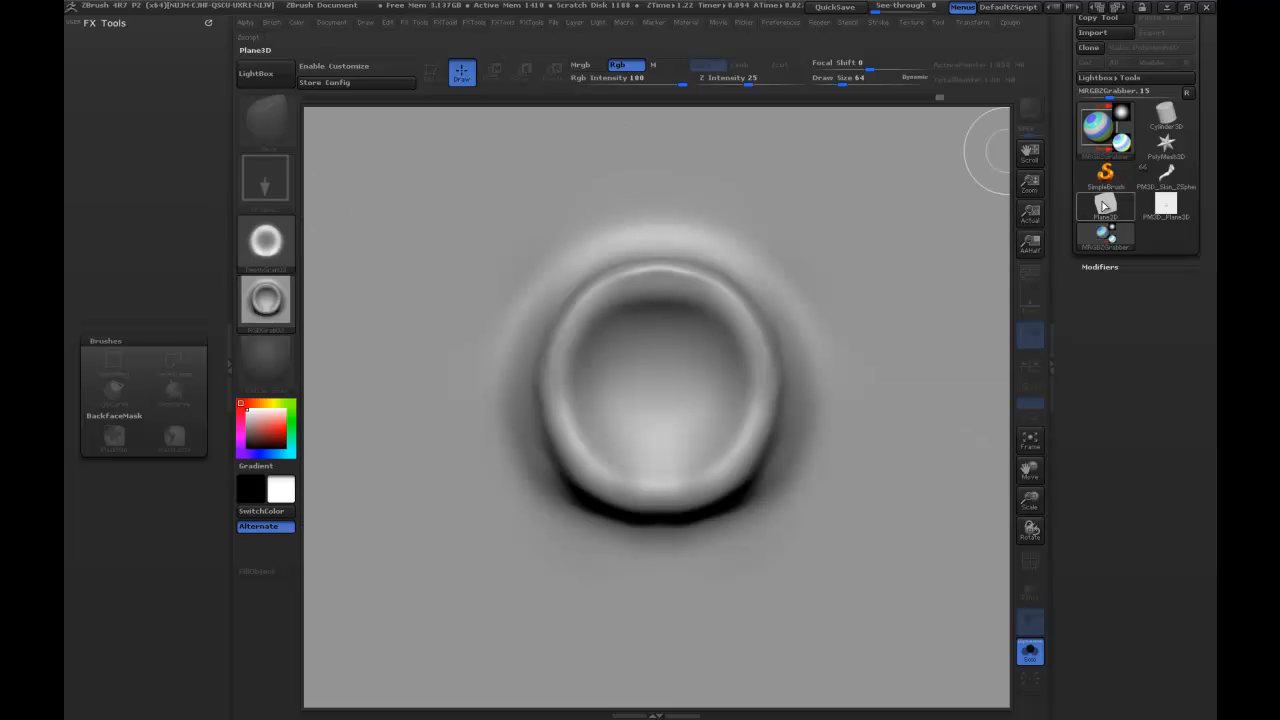
# Load the creature's arm onto a cleared canvas, enable Edit mode and frame the forearm and hand.
pyautogui.click(1141, 211)
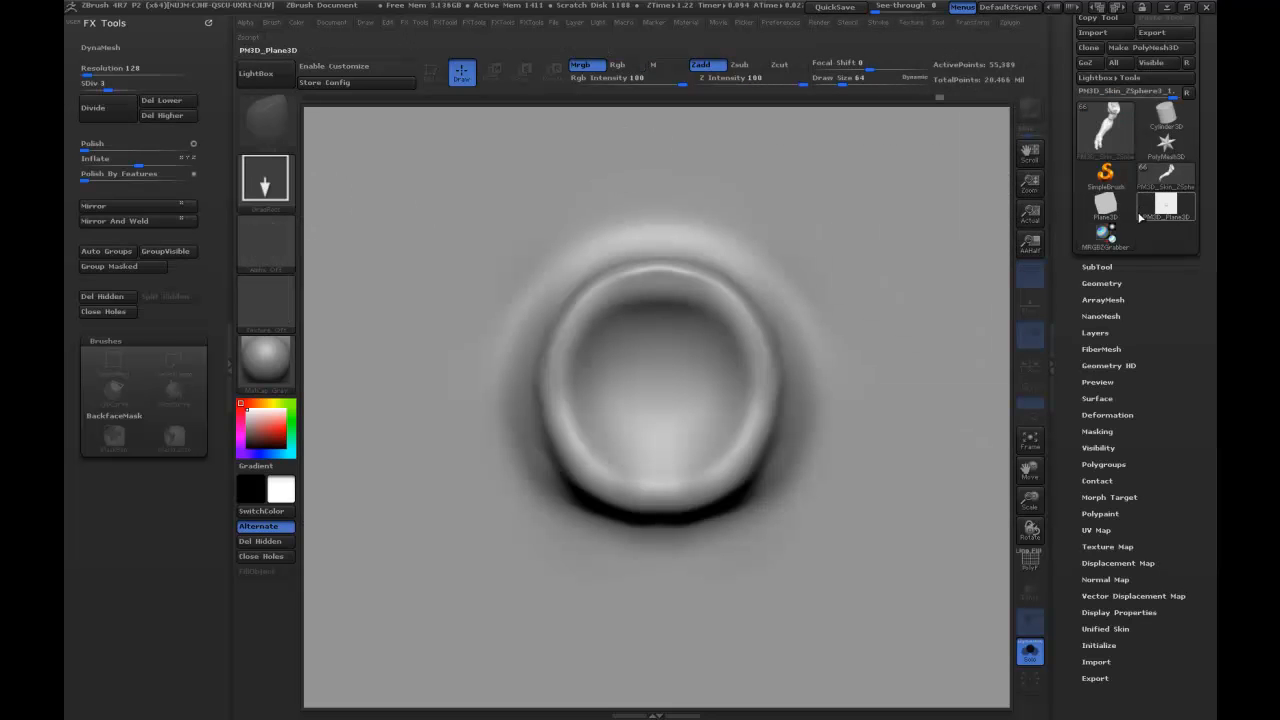
pyautogui.click(1106, 126)
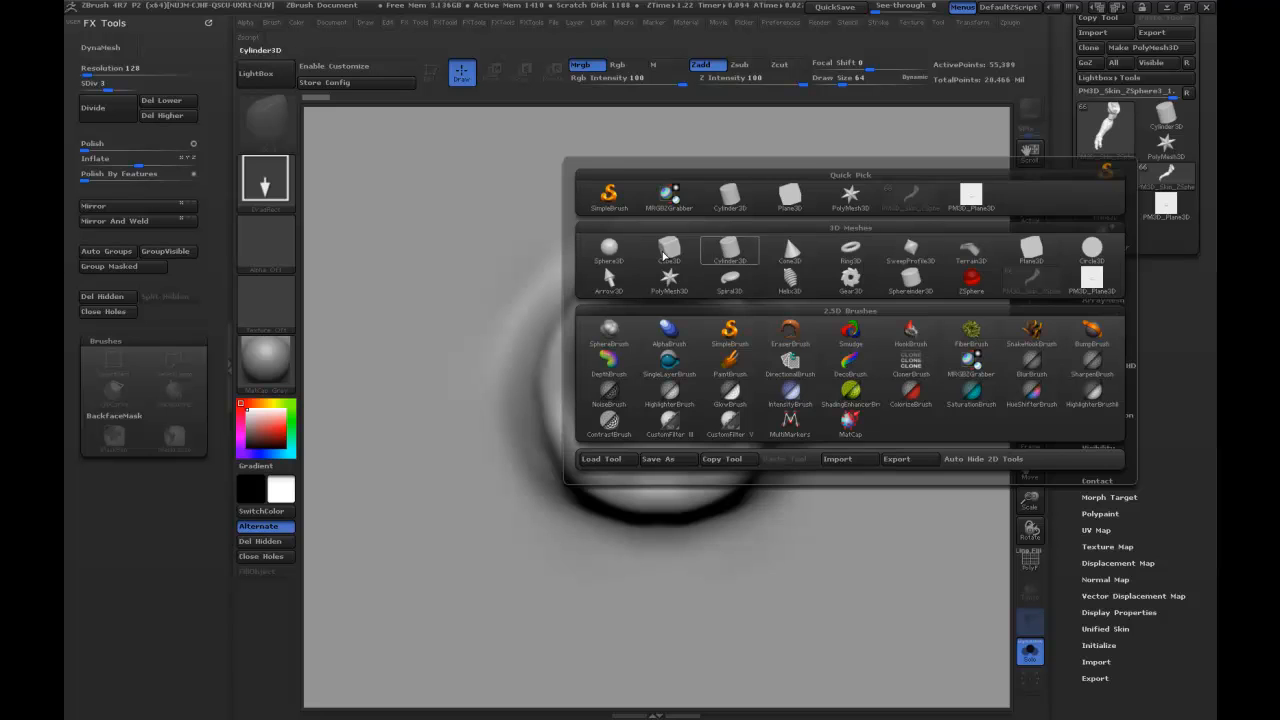
pyautogui.click(590, 234)
pyautogui.hotkey('ctrl', 'n')
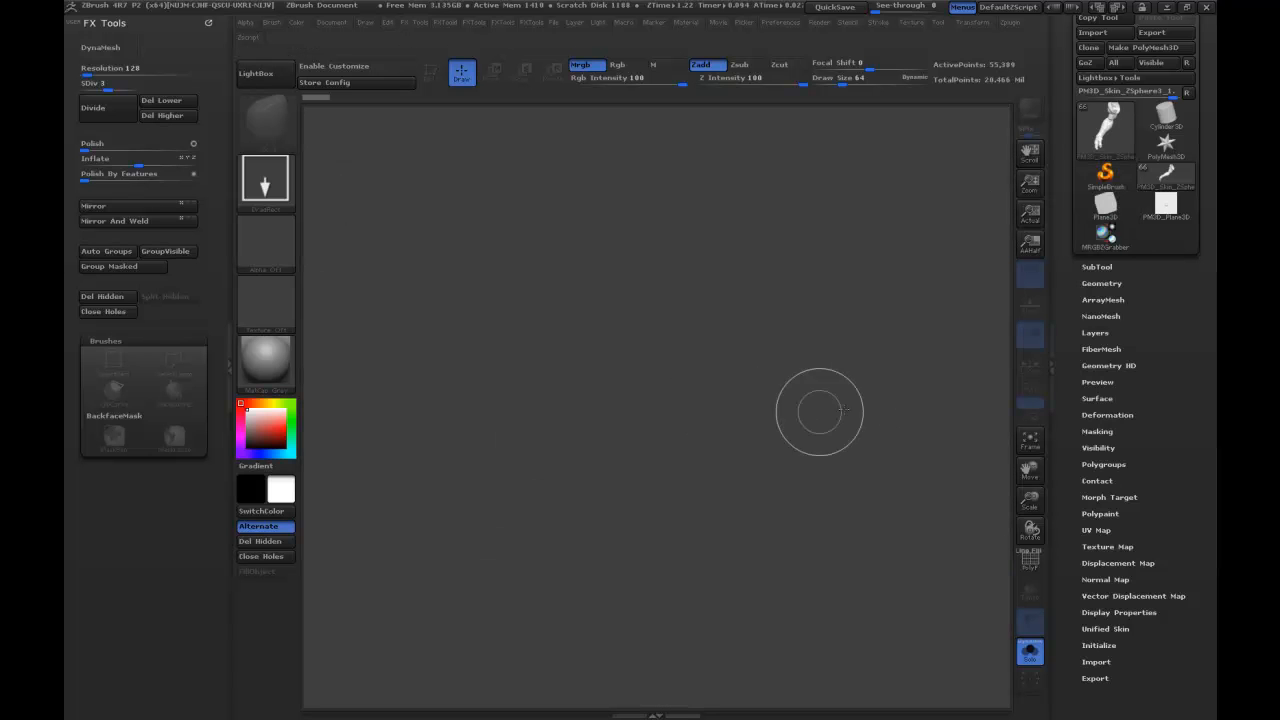
pyautogui.moveTo(606, 343); pyautogui.dragTo(707, 482)
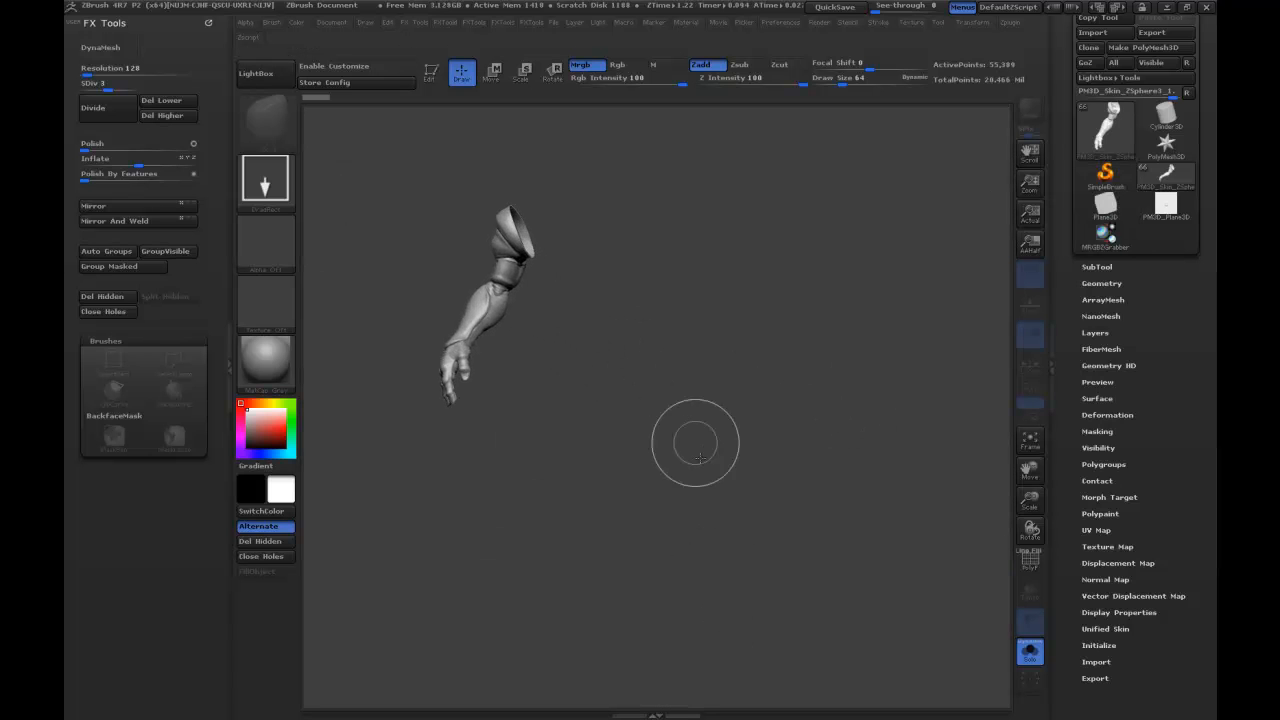
pyautogui.click(431, 72)
pyautogui.moveTo(766, 249)
pyautogui.mouseDown()
pyautogui.moveTo(790, 432)
pyautogui.moveTo(867, 408)
pyautogui.moveTo(786, 430)
pyautogui.moveTo(830, 406)
pyautogui.moveTo(809, 449)
pyautogui.moveTo(819, 396)
pyautogui.moveTo(834, 411)
pyautogui.moveTo(831, 486)
pyautogui.moveTo(853, 507)
pyautogui.moveTo(835, 470)
pyautogui.mouseUp()
# Set up the Standard brush with the DragRect stroke and the DepthGrab02 alpha.
pyautogui.press('b')
pyautogui.press('s')
pyautogui.press('t')
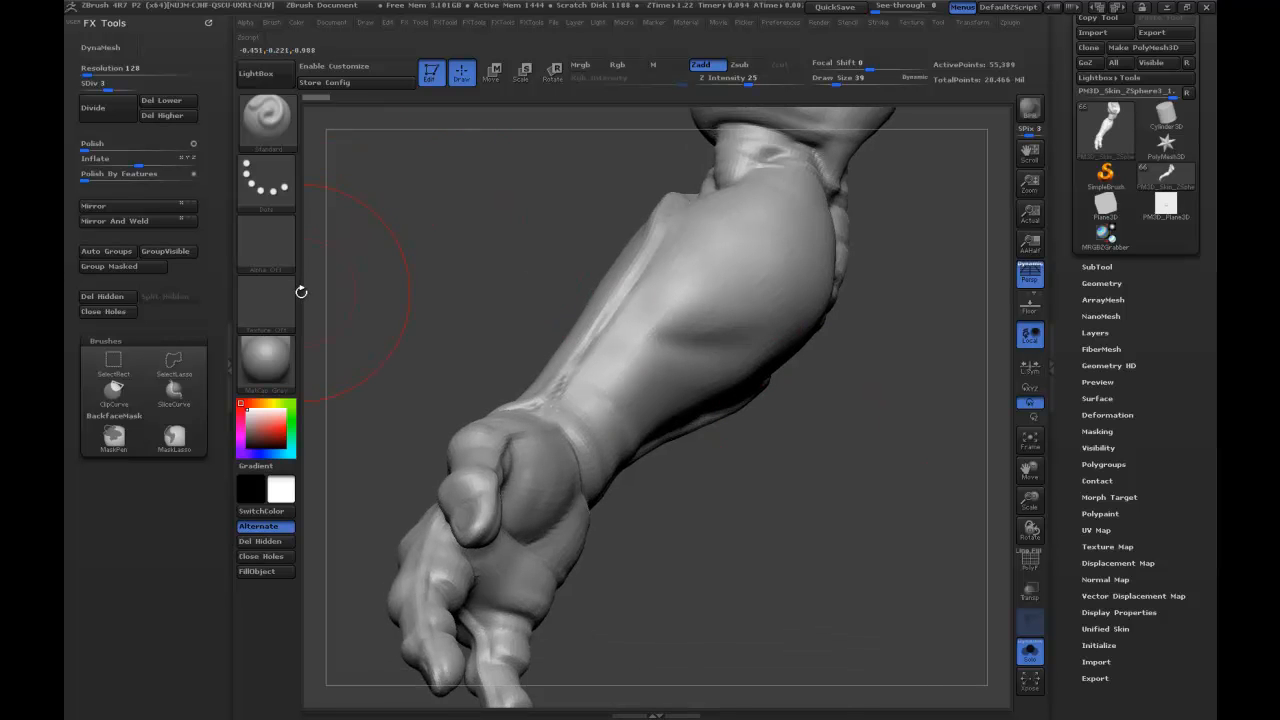
pyautogui.click(284, 198)
pyautogui.click(406, 198)
pyautogui.click(265, 240)
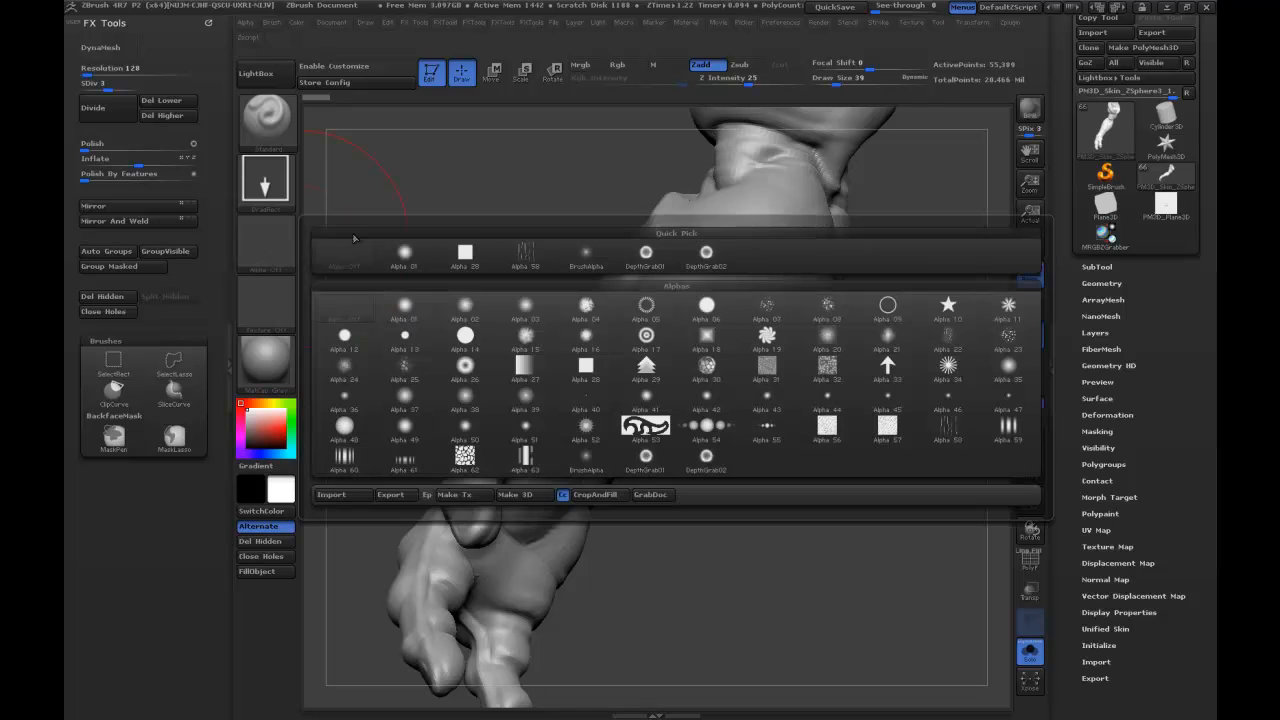
pyautogui.click(708, 459)
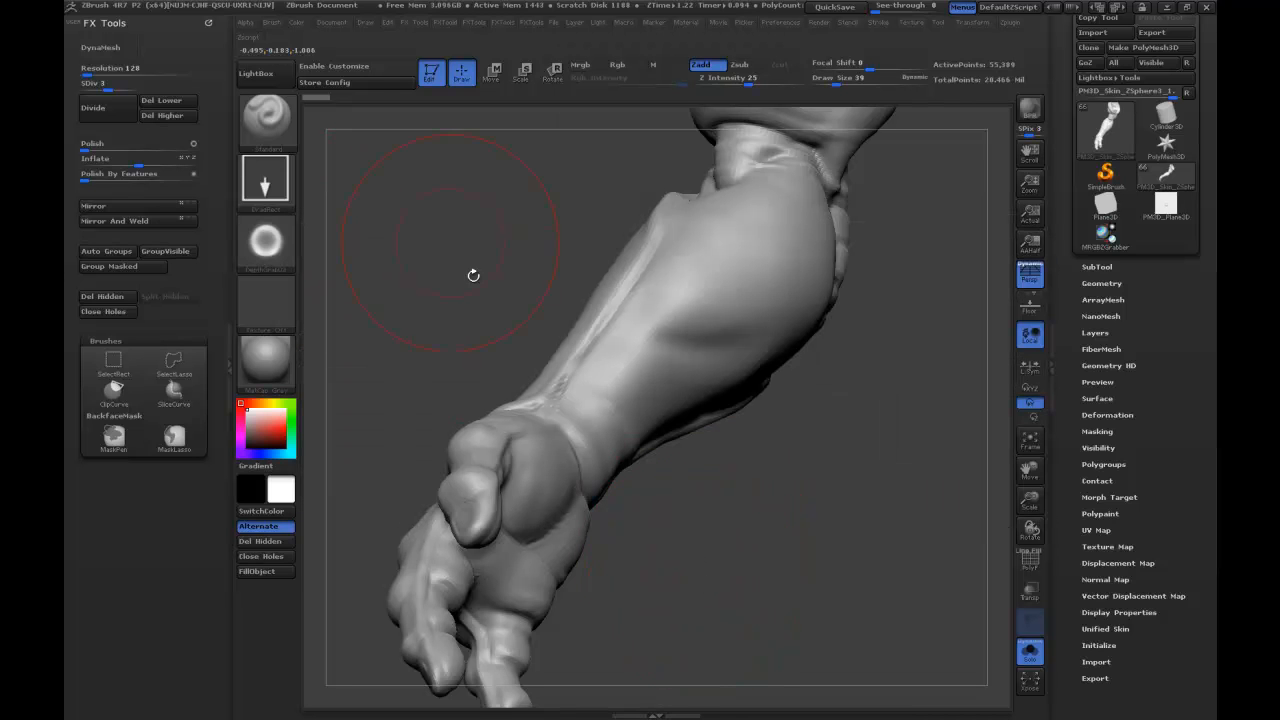
# Dock the Alpha palette beside the canvas and try inverting the DepthGrab02 alpha before restoring it.
pyautogui.click(141, 24)
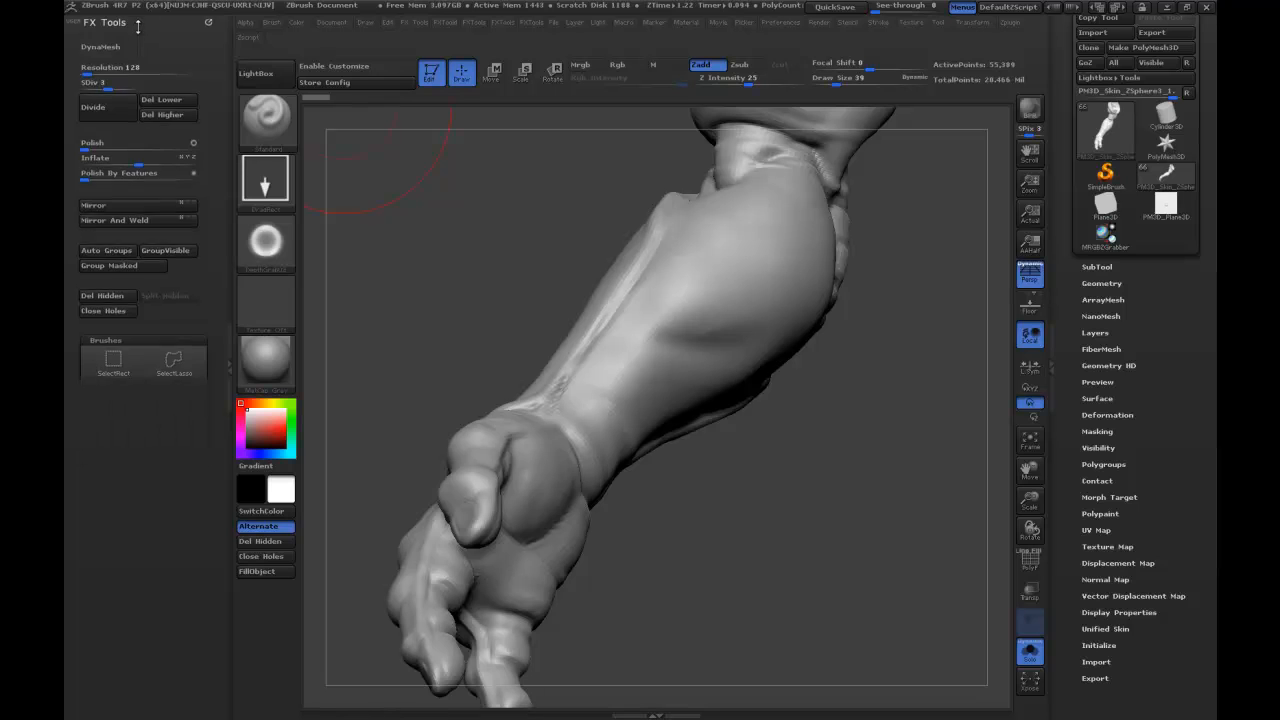
pyautogui.click(248, 25)
pyautogui.moveTo(245, 38); pyautogui.dragTo(160, 70)
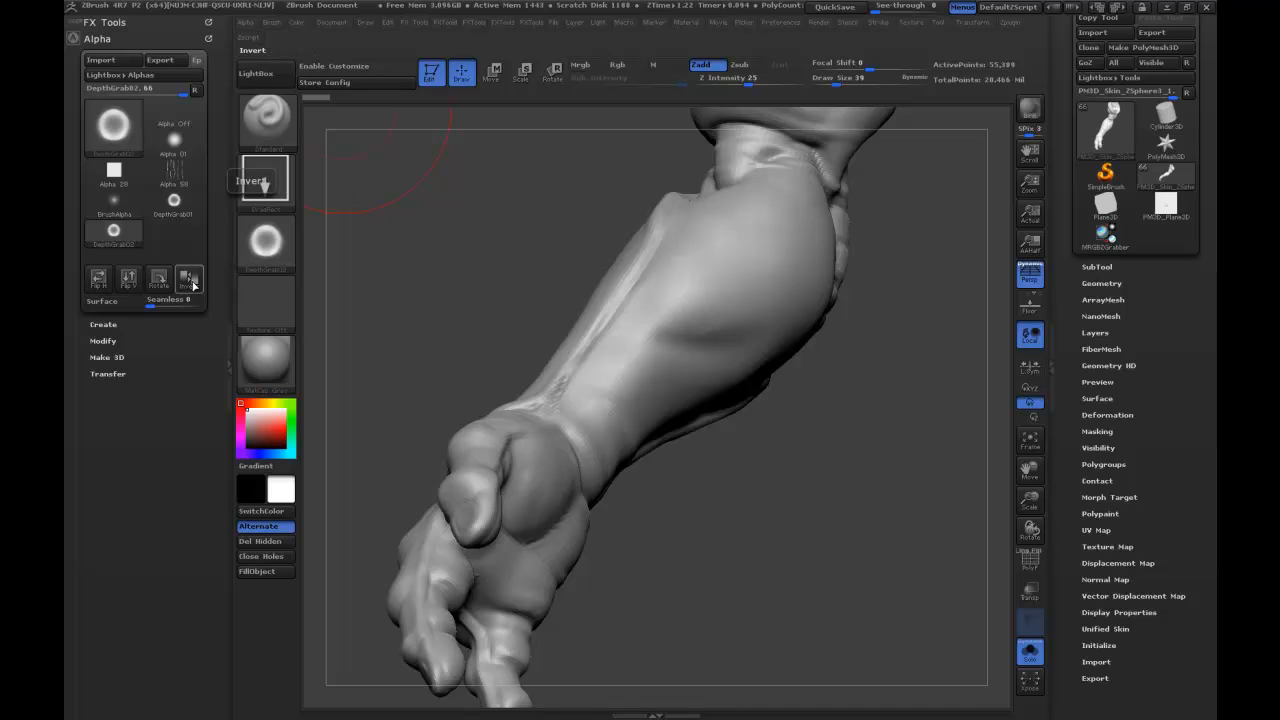
pyautogui.click(192, 284)
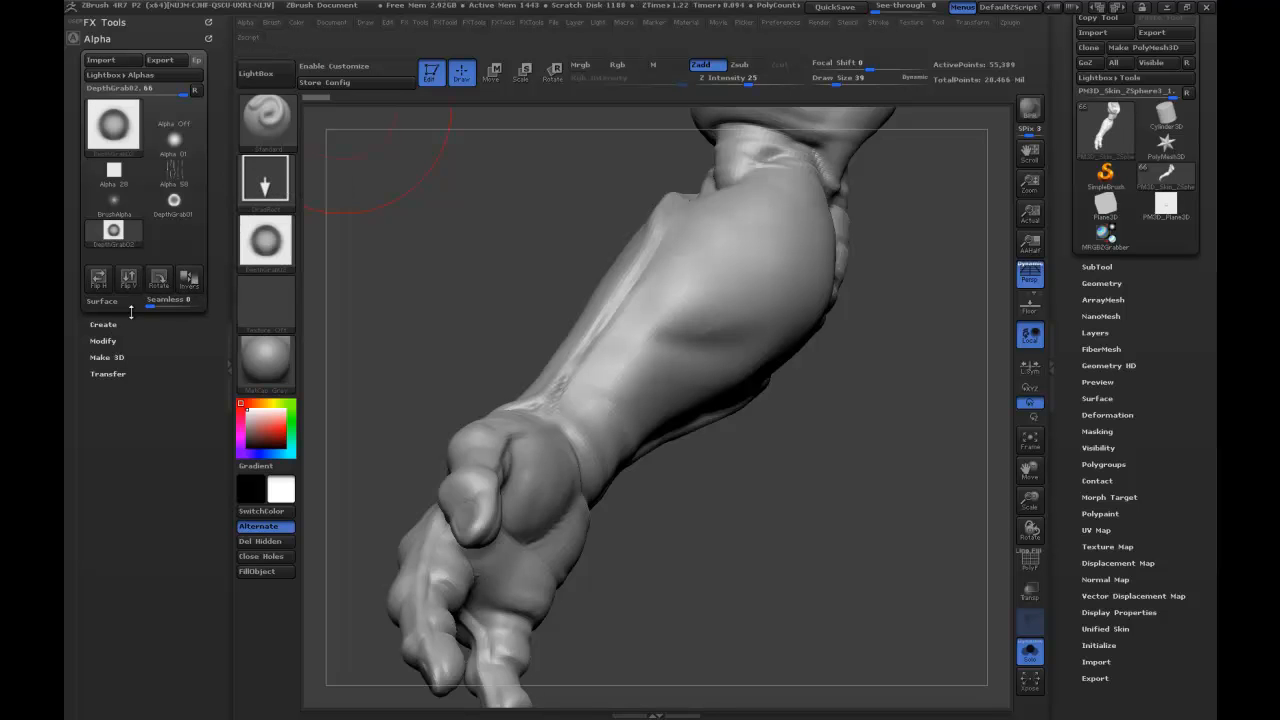
pyautogui.click(189, 282)
# Raise the arm to subdivision level 5 and add a new sculpting layer to it.
pyautogui.moveTo(506, 357)
pyautogui.mouseDown()
pyautogui.moveTo(594, 536)
pyautogui.moveTo(803, 541)
pyautogui.mouseUp()
pyautogui.moveTo(922, 568); pyautogui.dragTo(873, 418)
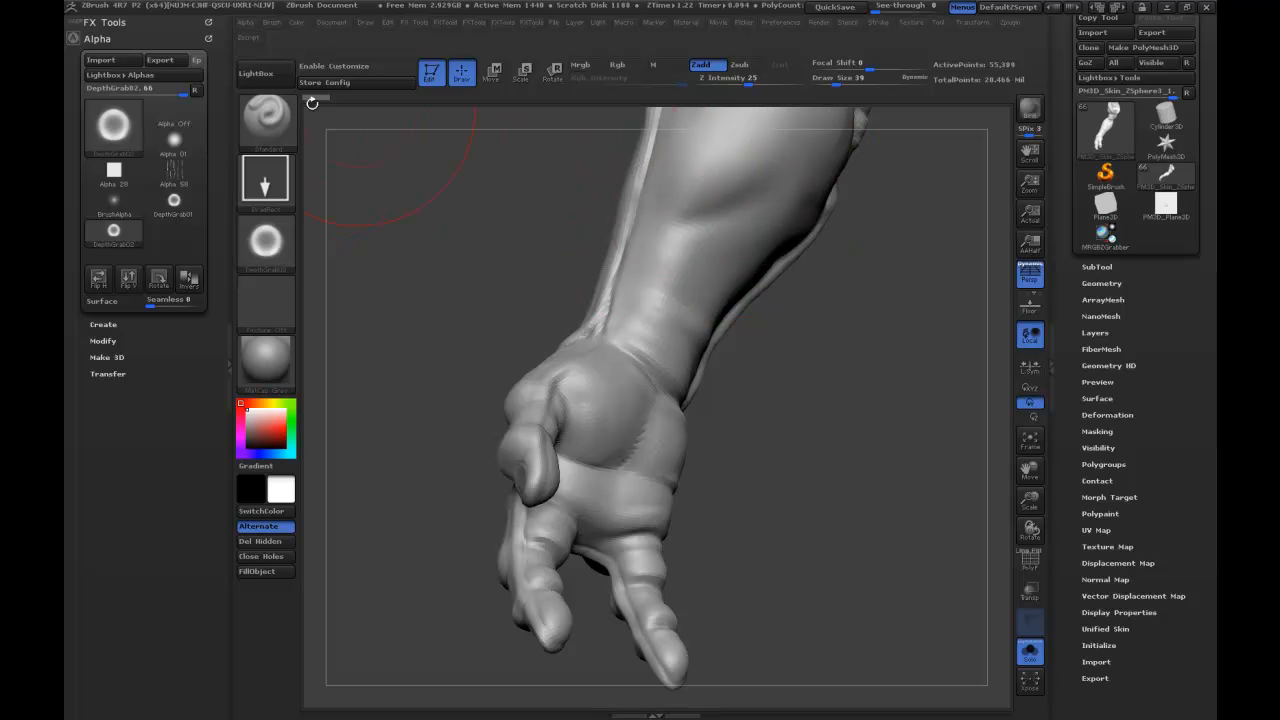
pyautogui.click(1102, 283)
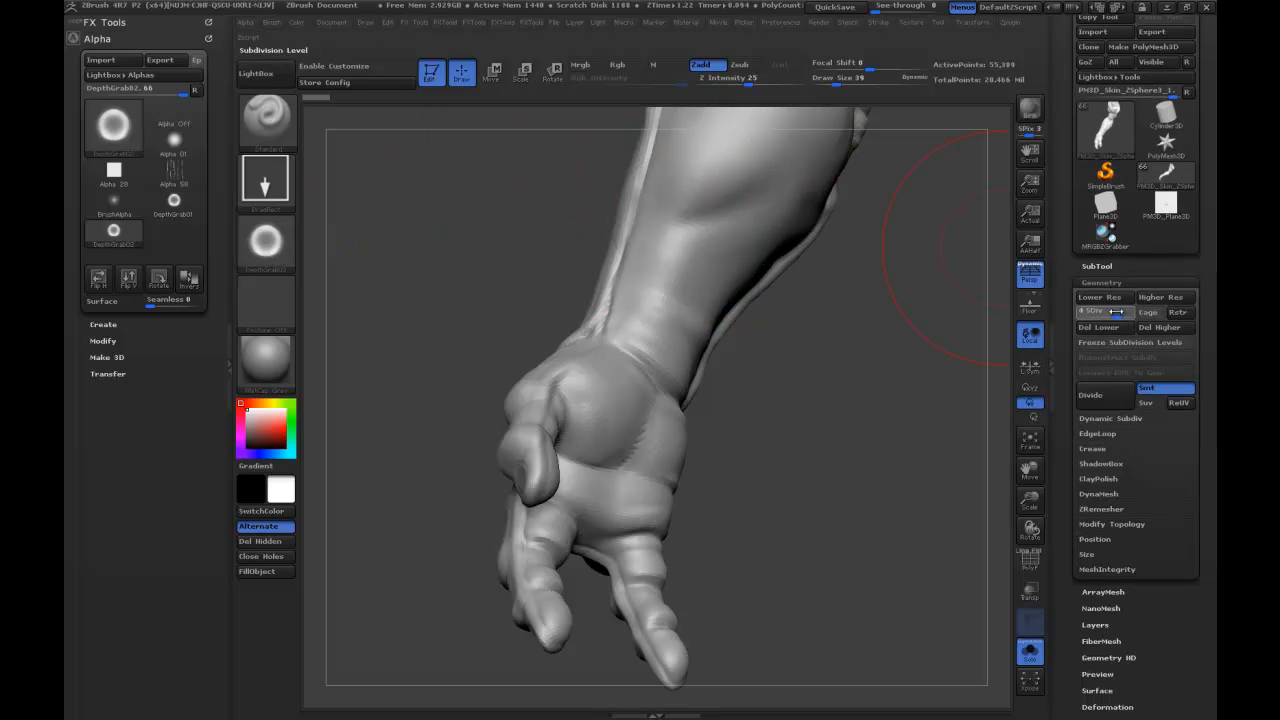
pyautogui.click(1120, 319)
pyautogui.click(1094, 625)
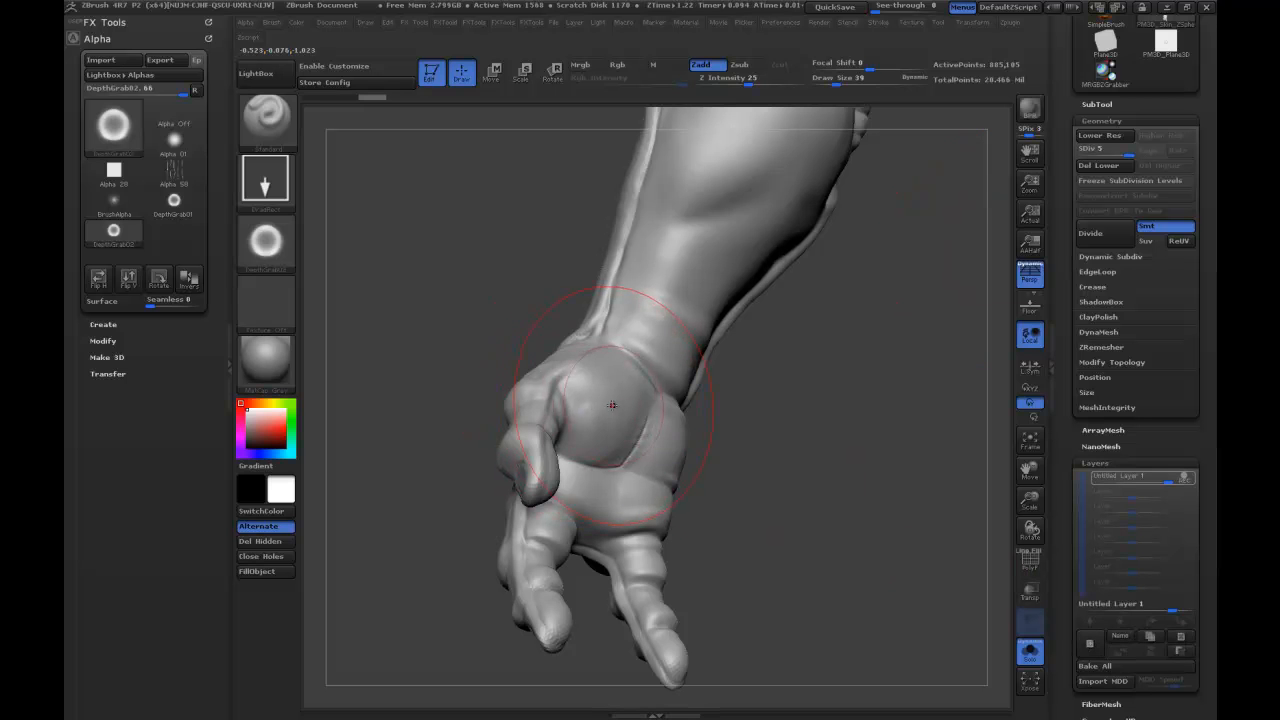
# Set the Draw Size to 9, test a ring stamp on the palm's thumb base, and undo it.
pyautogui.press('s')
pyautogui.moveTo(613, 405); pyautogui.dragTo(614, 405)
pyautogui.moveTo(737, 411); pyautogui.dragTo(800, 463)
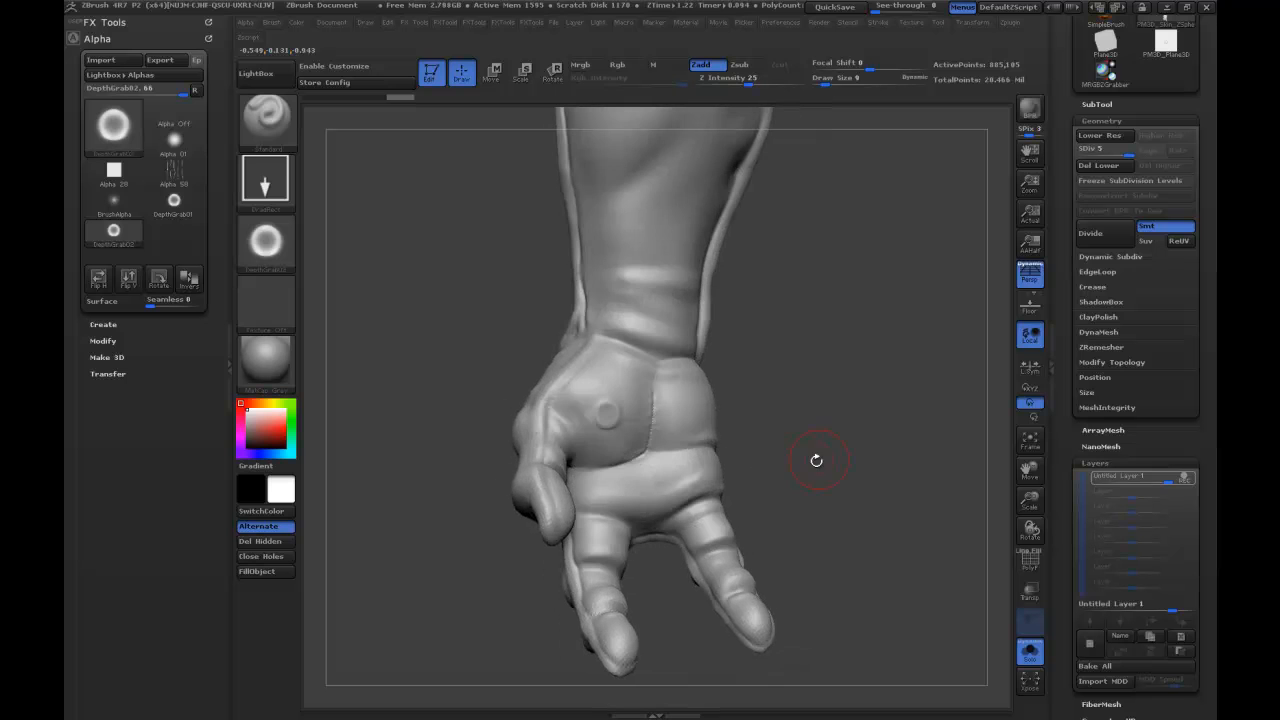
pyautogui.hotkey('ctrl', 'z')
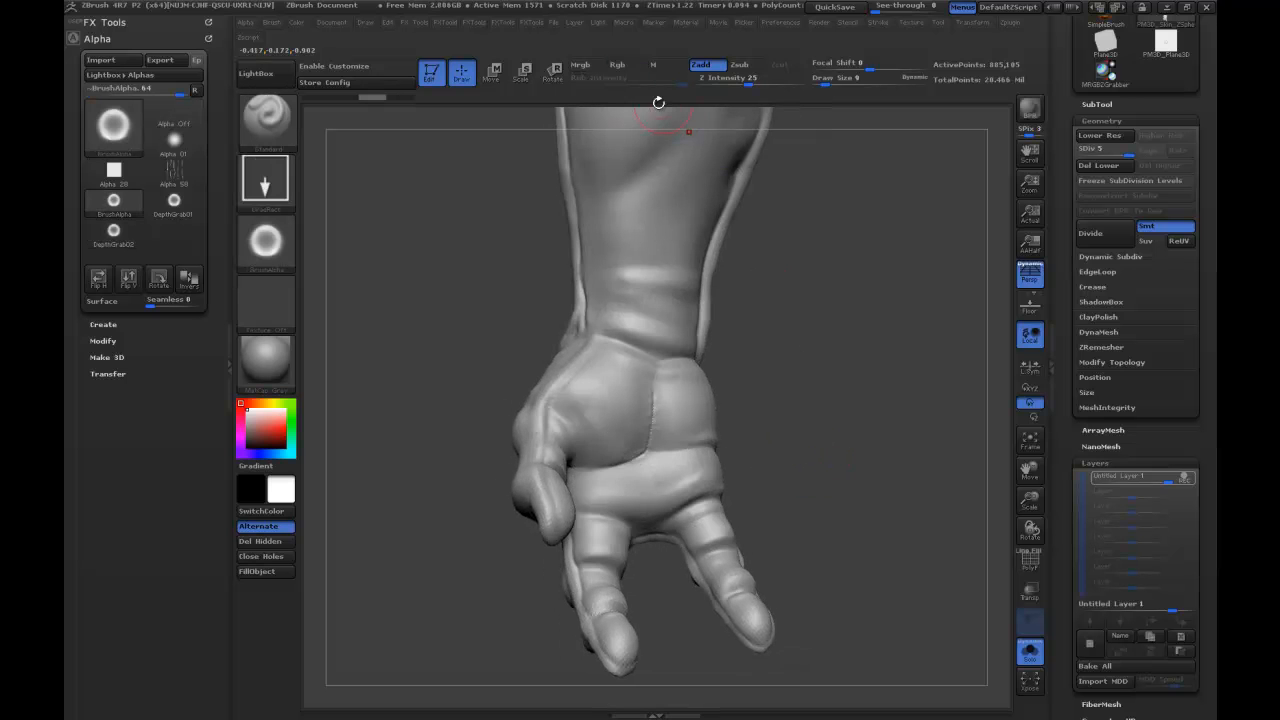
# Set the Z Intensity to 53 and stamp ring suckers of varying sizes across the thumb base and the rest of the palm.
pyautogui.moveTo(748, 80); pyautogui.dragTo(775, 79)
pyautogui.moveTo(602, 398); pyautogui.dragTo(603, 398)
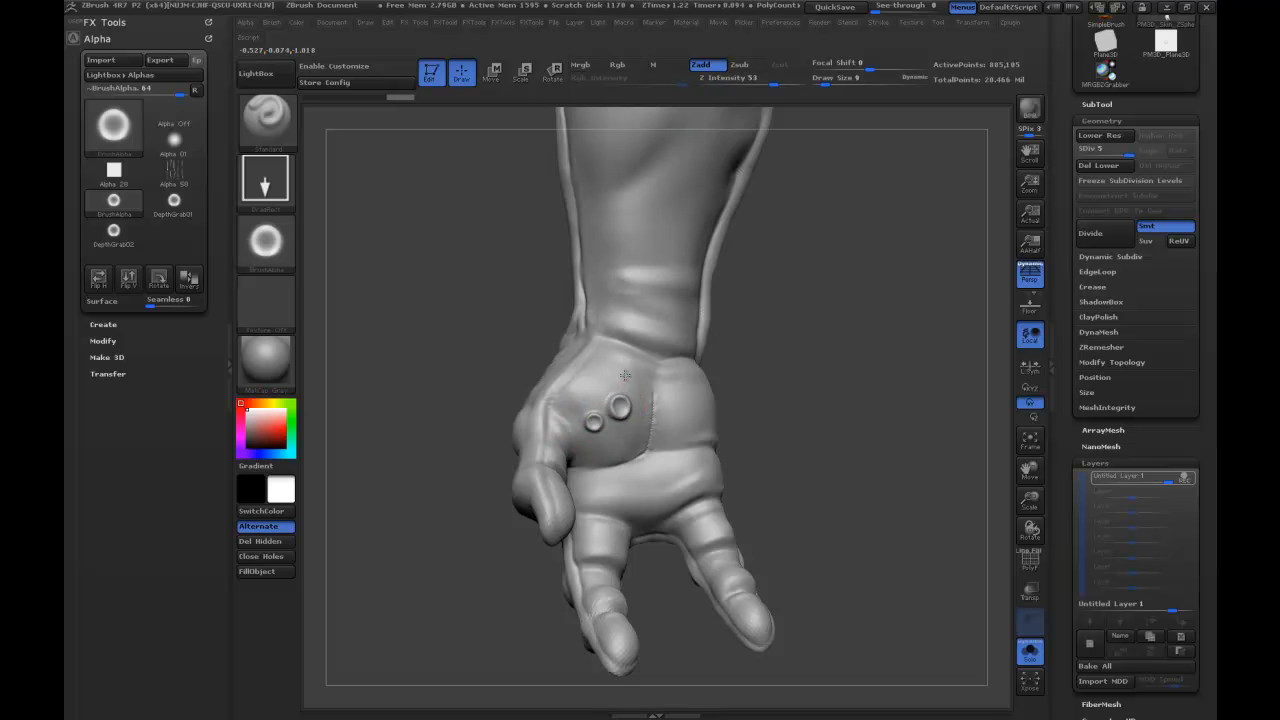
pyautogui.moveTo(627, 367); pyautogui.dragTo(627, 368)
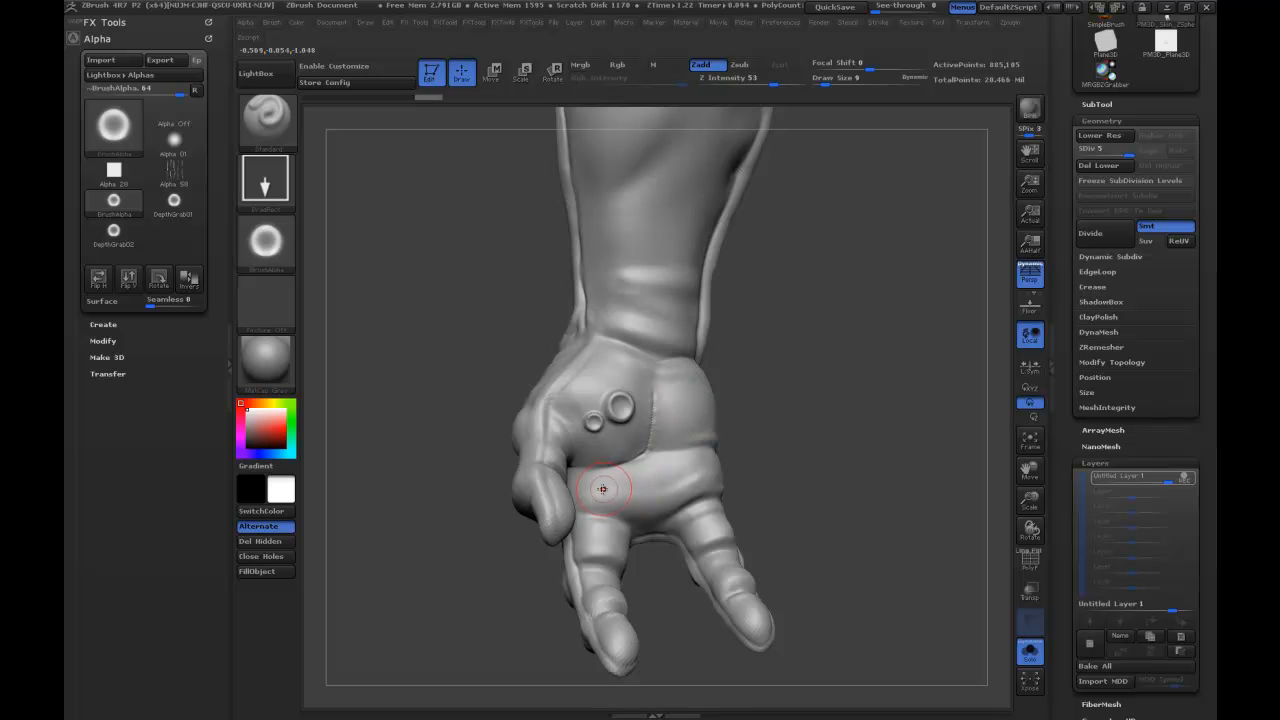
pyautogui.moveTo(611, 466); pyautogui.dragTo(613, 469)
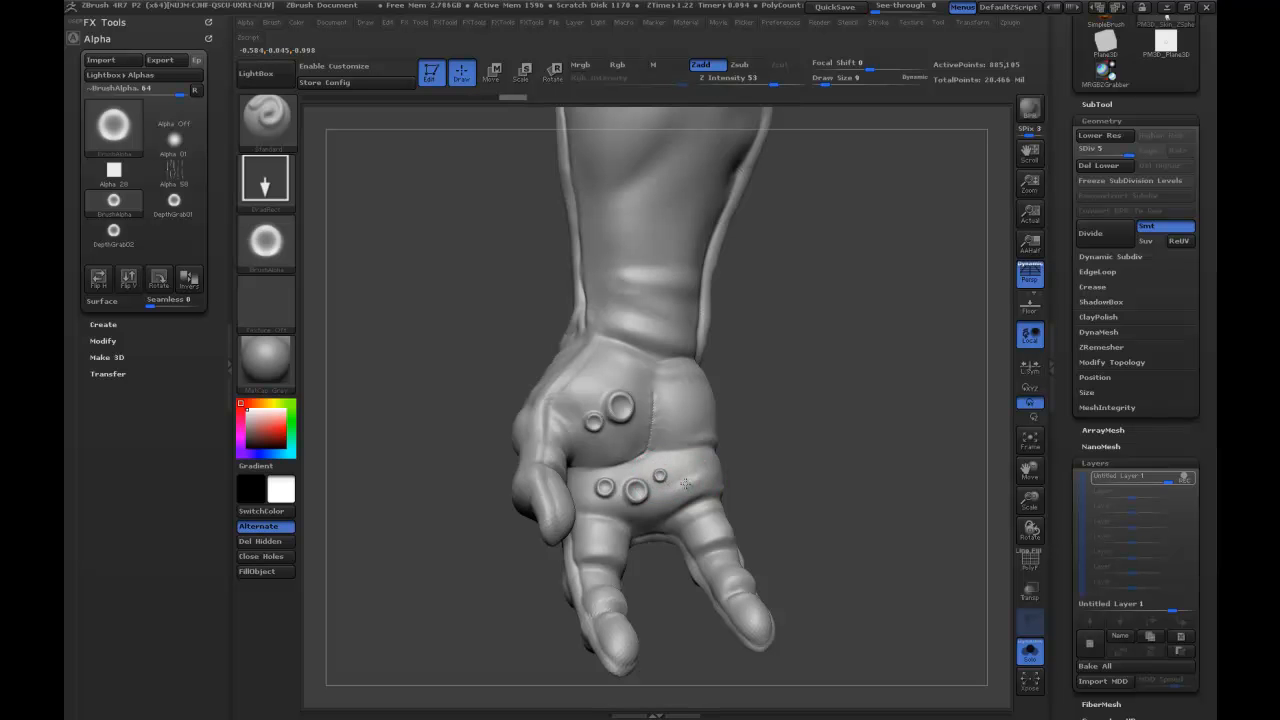
pyautogui.moveTo(738, 417)
pyautogui.mouseDown()
pyautogui.moveTo(826, 405)
pyautogui.moveTo(800, 397)
pyautogui.mouseUp()
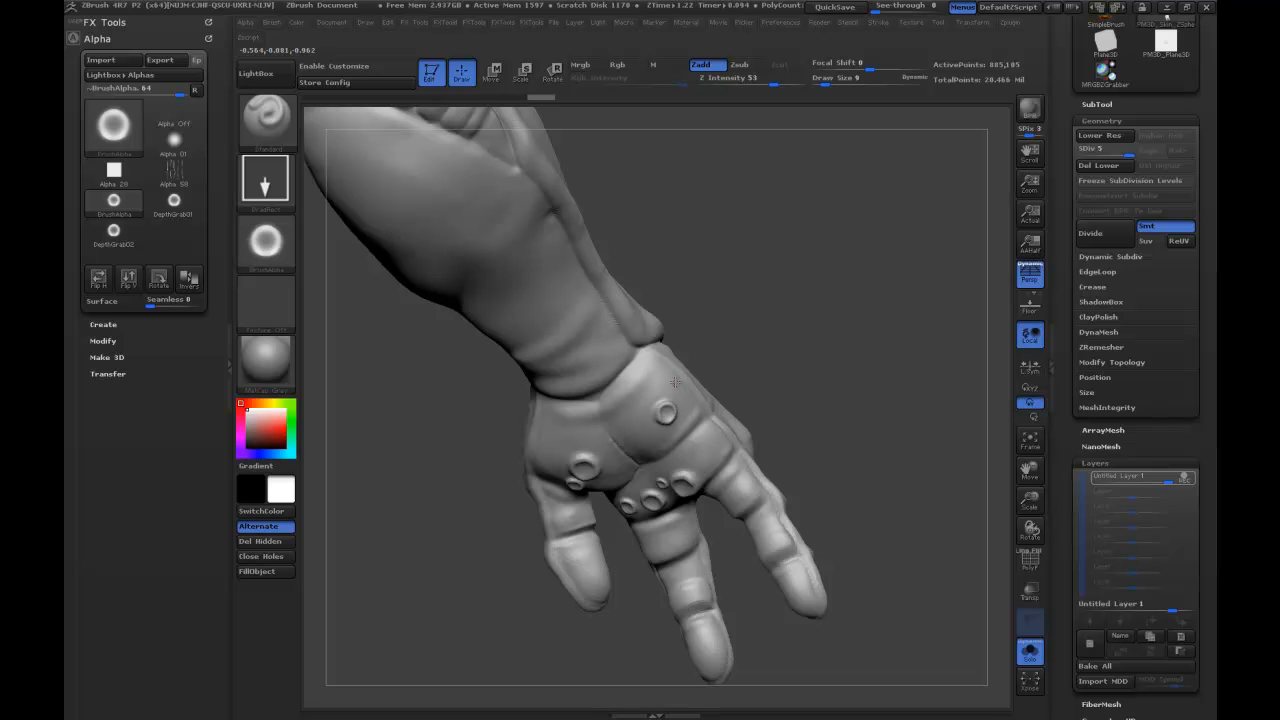
pyautogui.moveTo(677, 373); pyautogui.dragTo(878, 346)
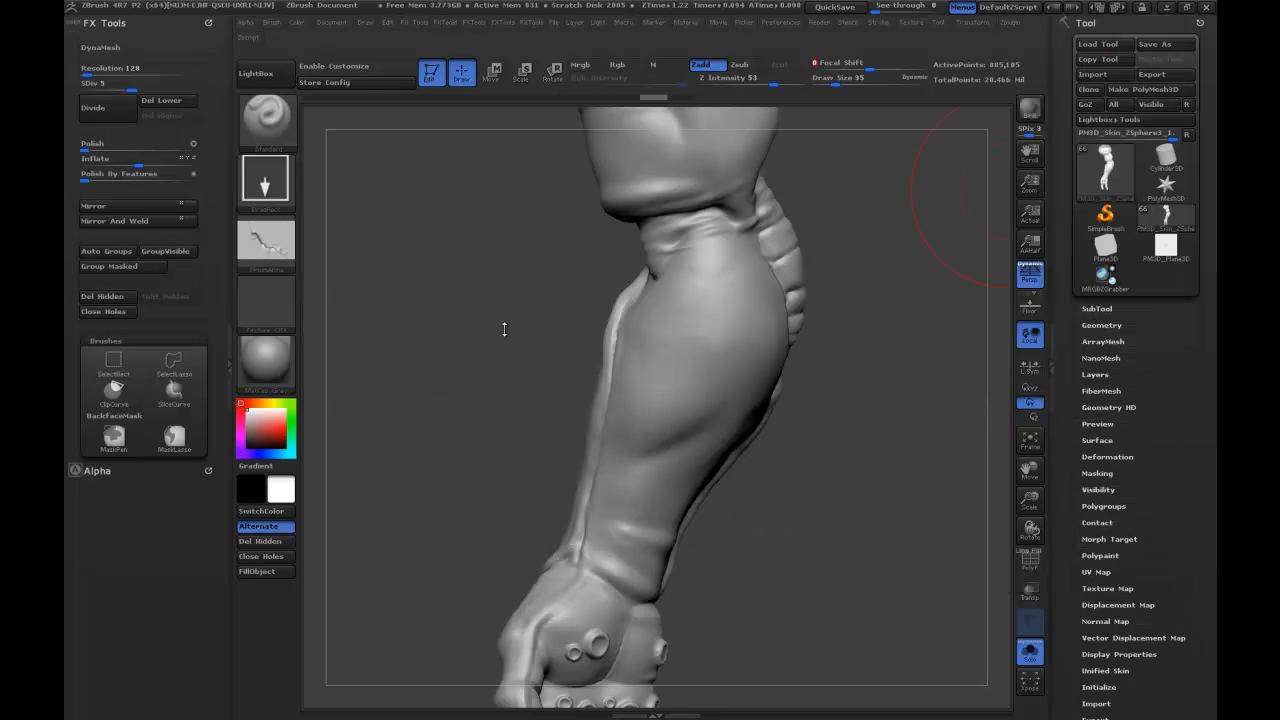
# Set the Focal Shift to -100 while testing the scar alpha on the forearm, undoing each test stamp.
pyautogui.moveTo(849, 342)
pyautogui.mouseDown()
pyautogui.moveTo(768, 365)
pyautogui.moveTo(703, 318)
pyautogui.moveTo(703, 288)
pyautogui.mouseUp()
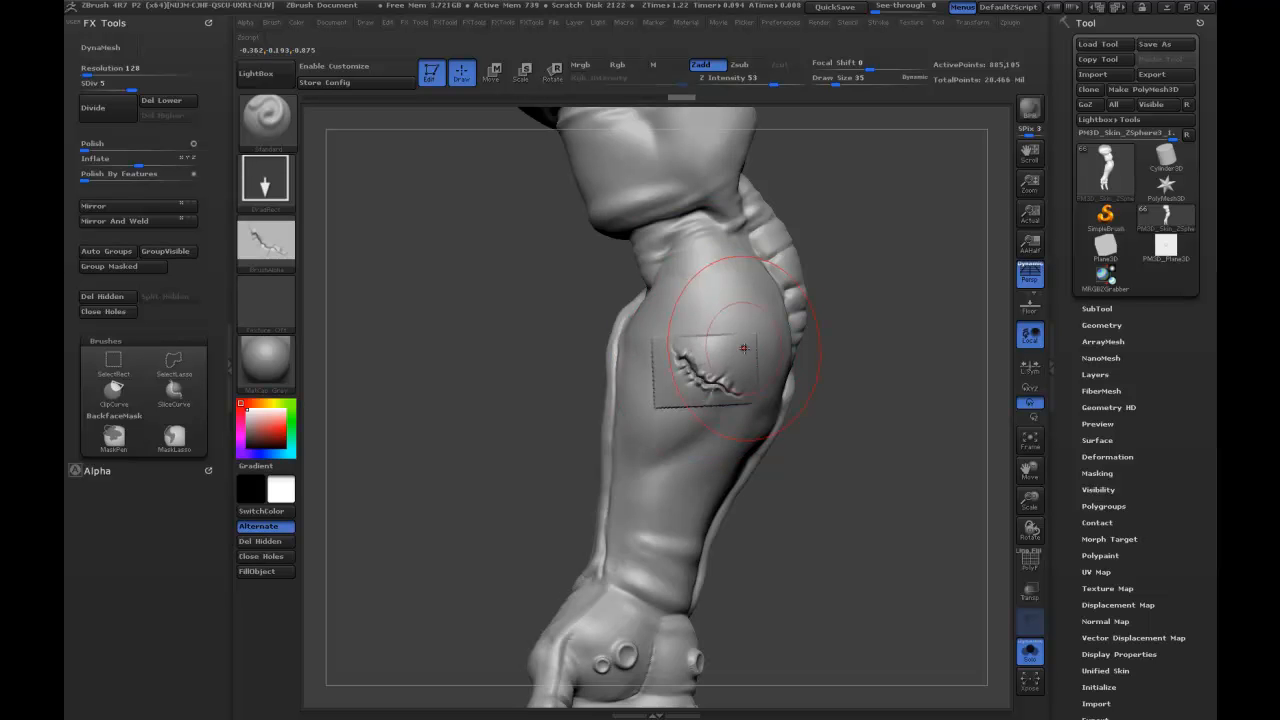
pyautogui.moveTo(847, 432); pyautogui.dragTo(896, 502)
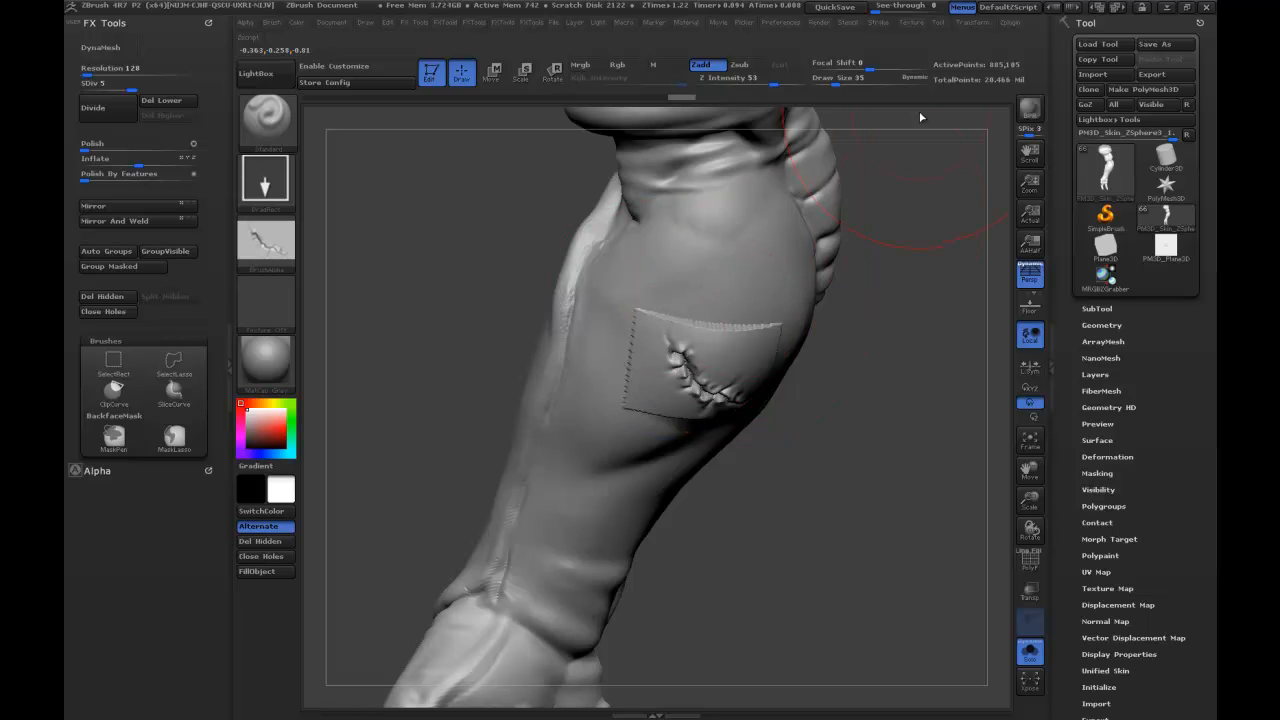
pyautogui.moveTo(857, 62); pyautogui.dragTo(806, 55)
pyautogui.hotkey('ctrl', 'z')
pyautogui.moveTo(705, 340); pyautogui.dragTo(733, 232)
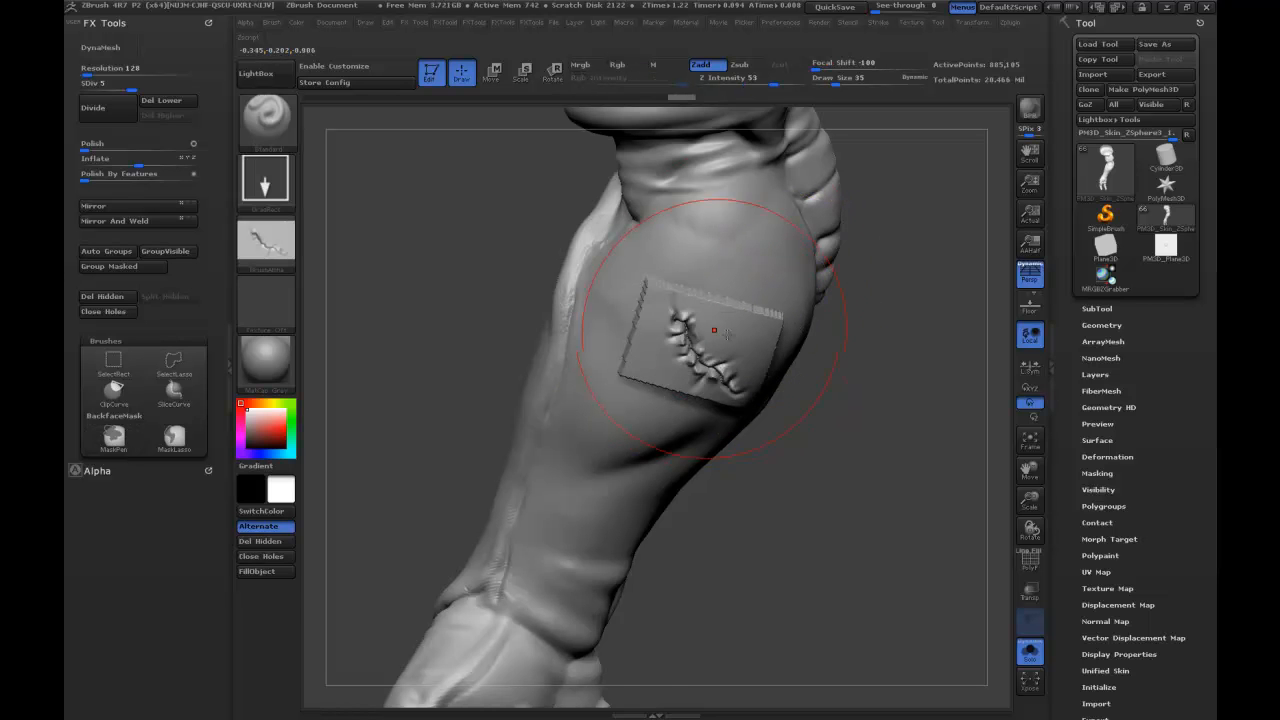
pyautogui.moveTo(757, 329); pyautogui.dragTo(752, 345, button='right')
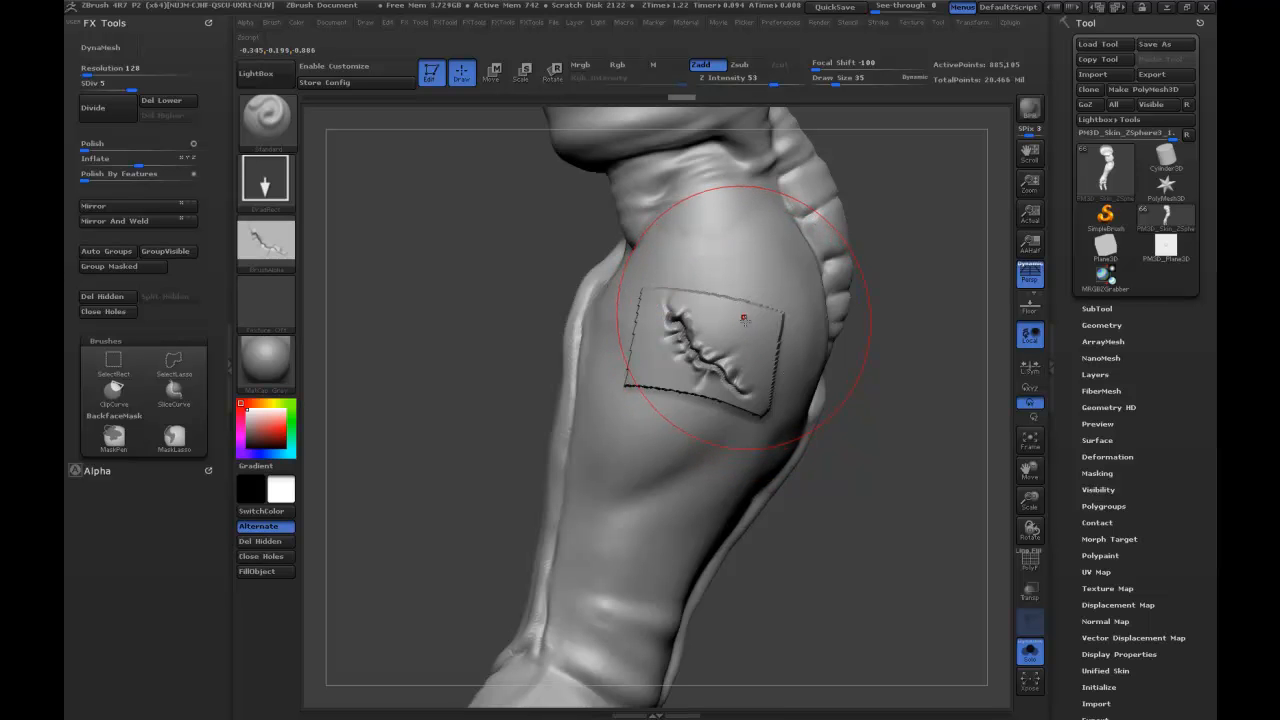
pyautogui.press('ctrl')
pyautogui.hotkey('ctrl', 'z')
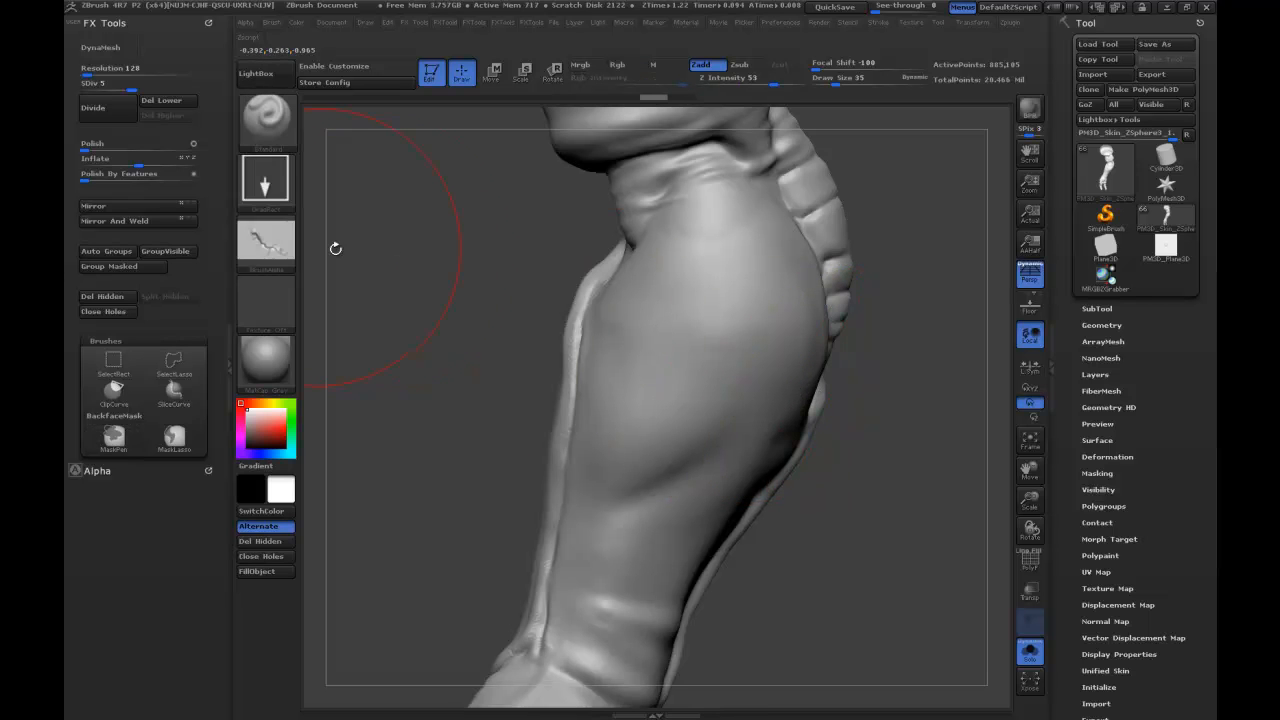
# Show the scar alpha's Modify settings and stamp a small test scar on the forearm.
pyautogui.moveTo(276, 265)
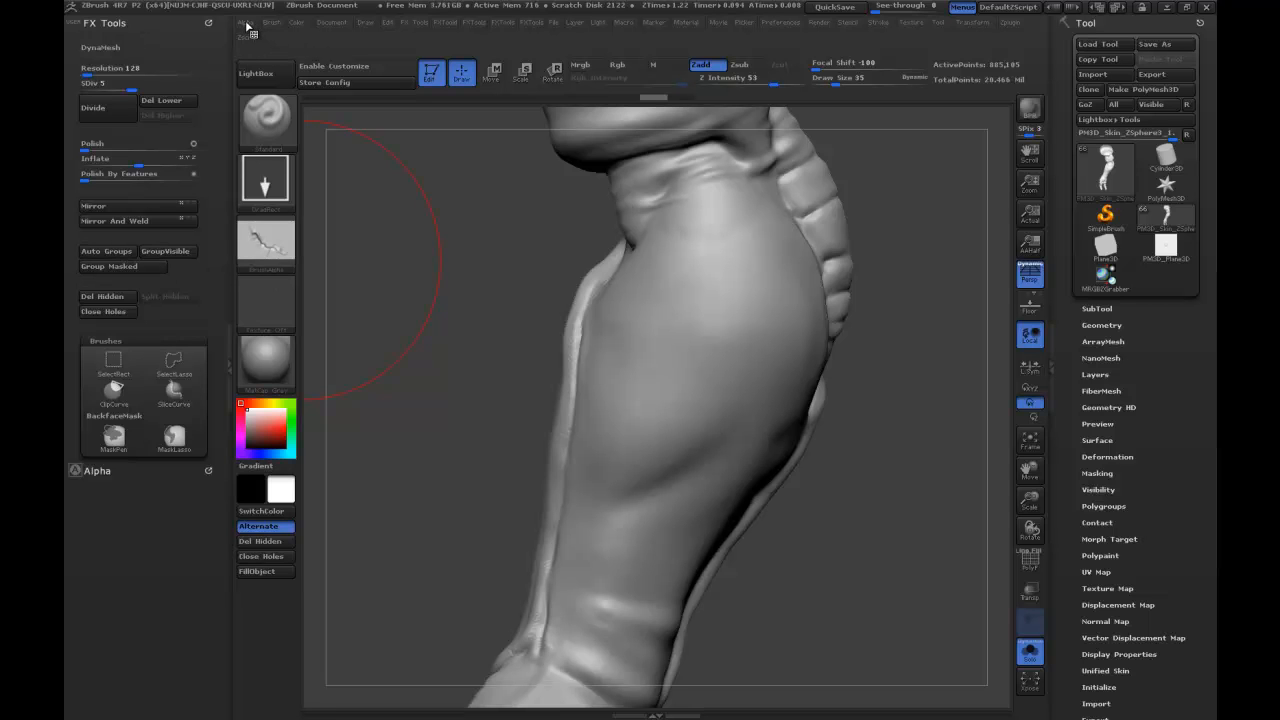
pyautogui.click(96, 471)
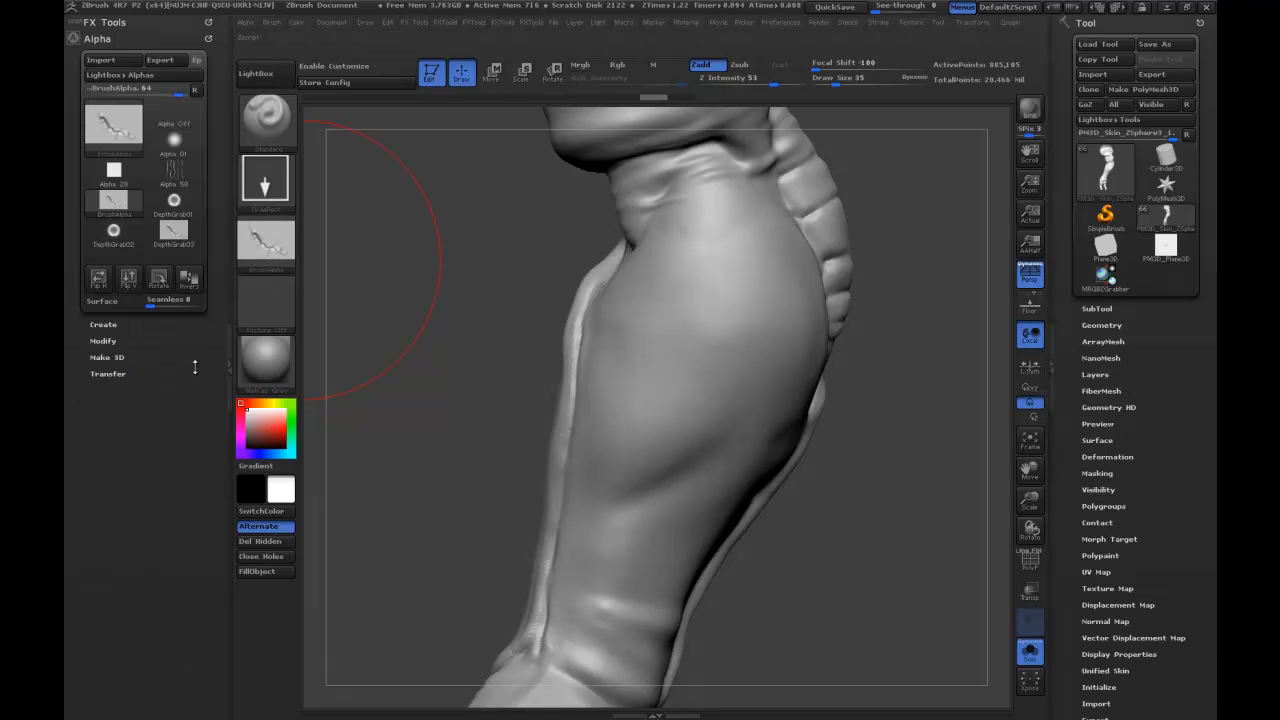
pyautogui.click(103, 341)
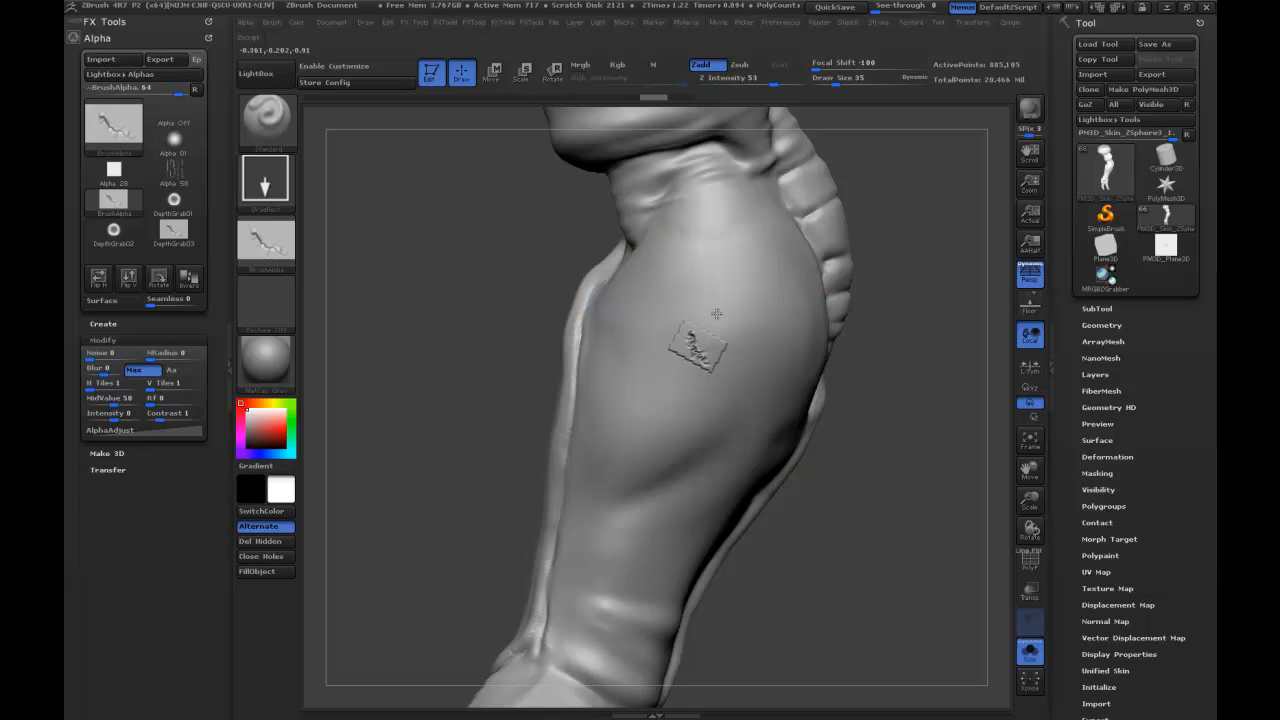
pyautogui.moveTo(726, 296); pyautogui.dragTo(734, 273)
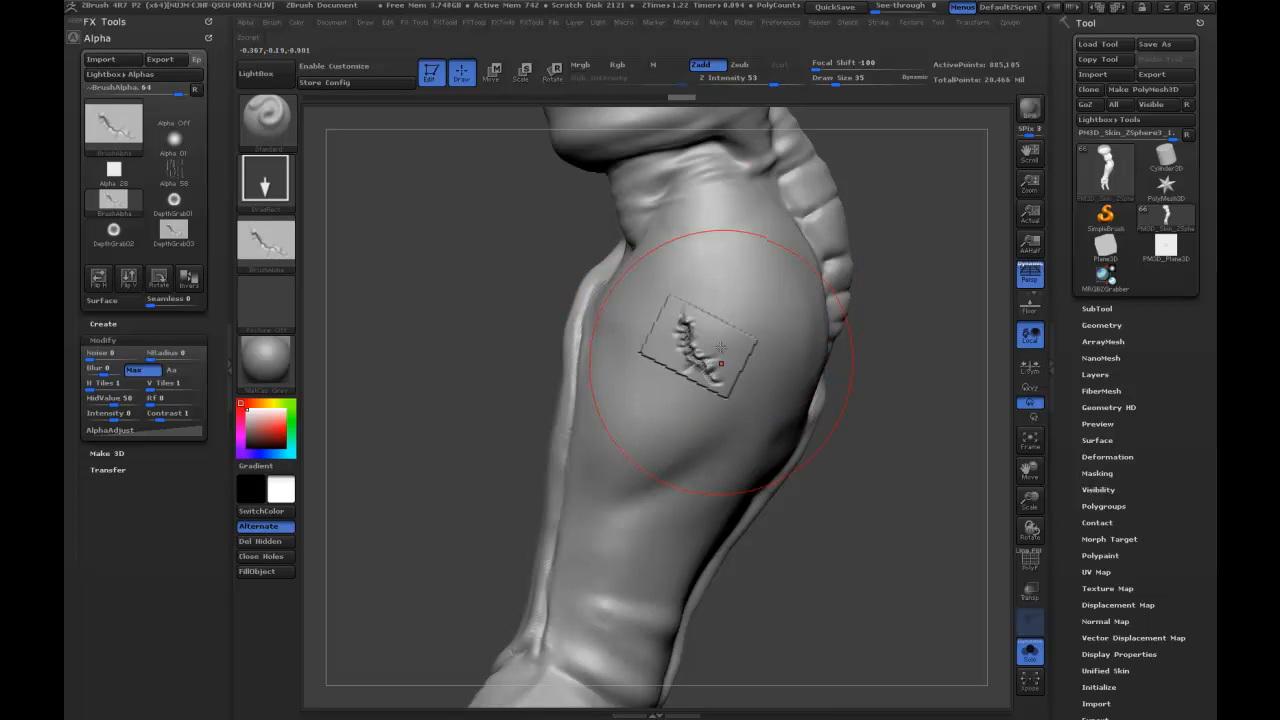
# Compare the test scar at subdivision level 4, return to level 5, and undo the stamp.
pyautogui.click(114, 38)
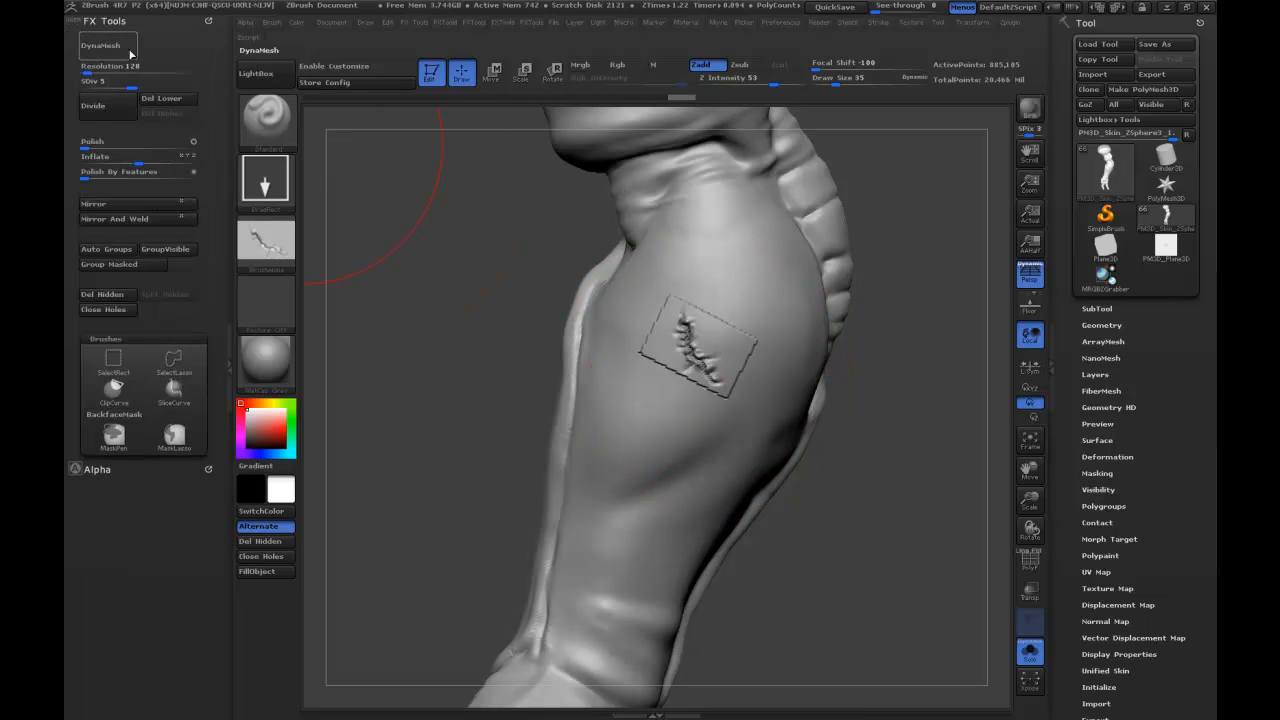
pyautogui.click(120, 85)
pyautogui.click(129, 85)
pyautogui.click(121, 85)
pyautogui.press('ctrl')
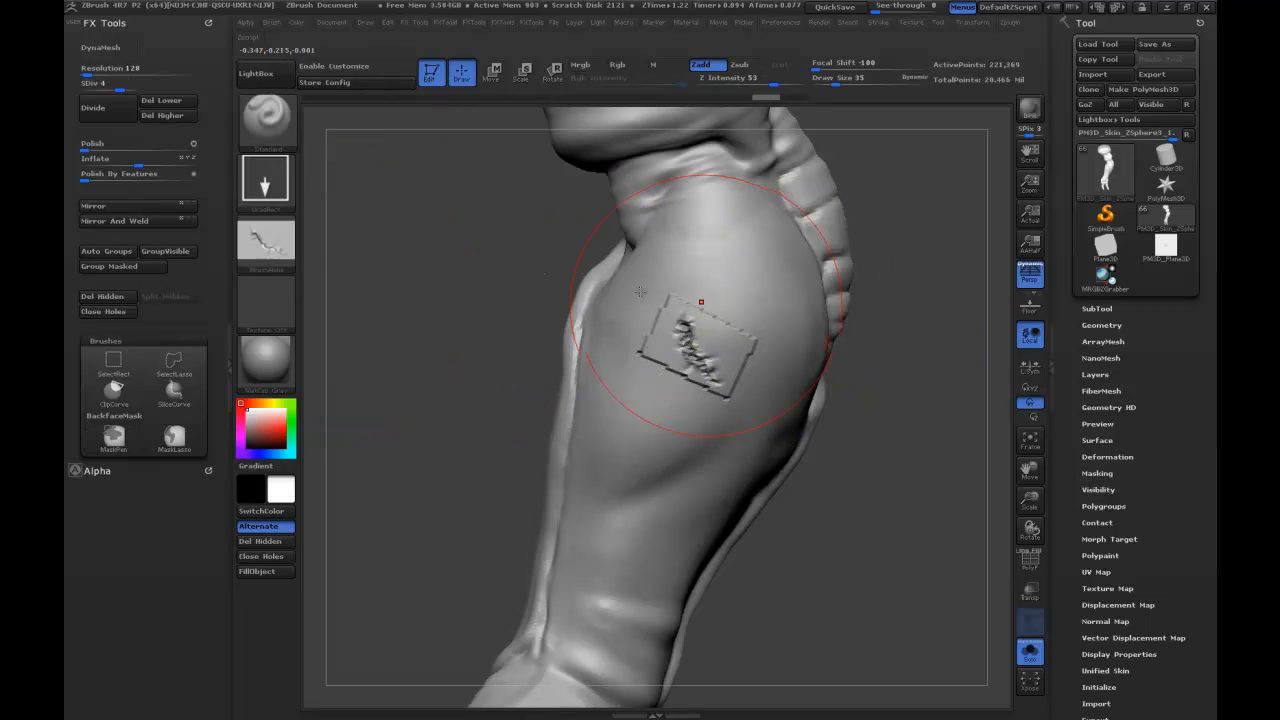
pyautogui.press('ctrl')
pyautogui.press('ctrl')
pyautogui.hotkey('ctrl', 'z')
pyautogui.hotkey('ctrl', 'z')
pyautogui.hotkey('ctrl', 'z')
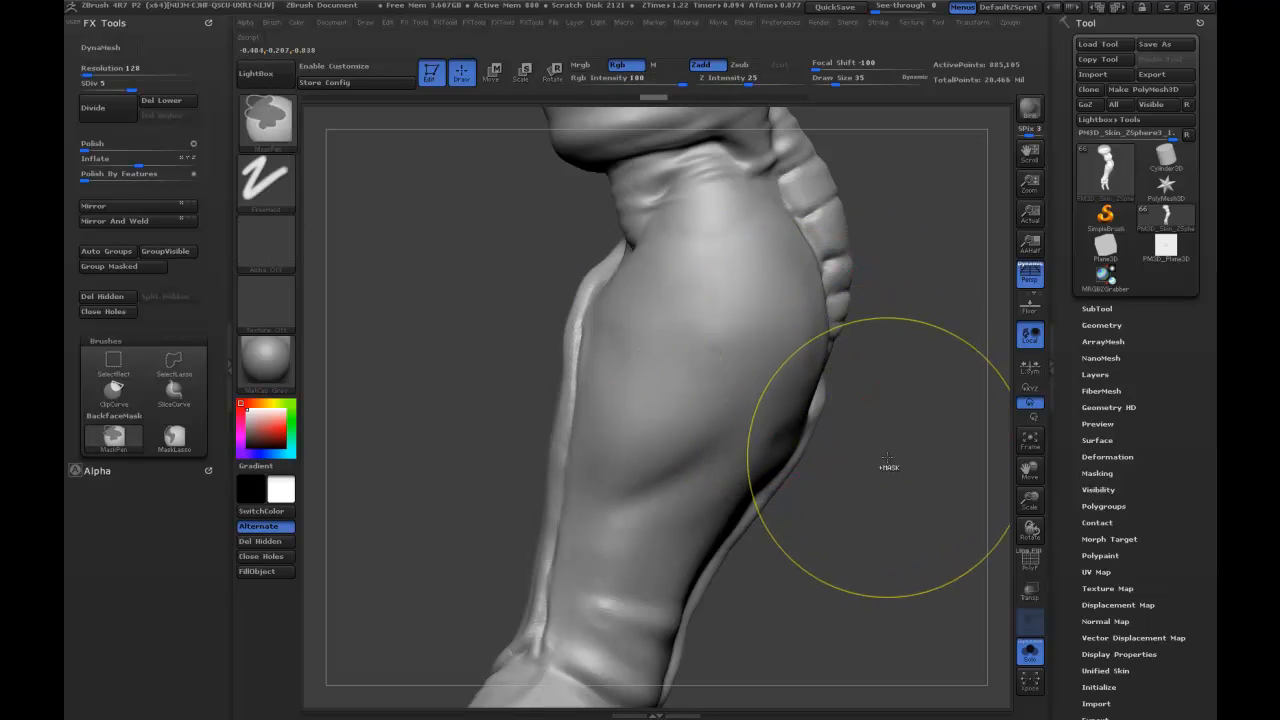
# Test the scar stamp on the forearm with the alpha's MidValue at 35 and at 60, undoing each stamp.
pyautogui.moveTo(877, 455); pyautogui.dragTo(883, 441)
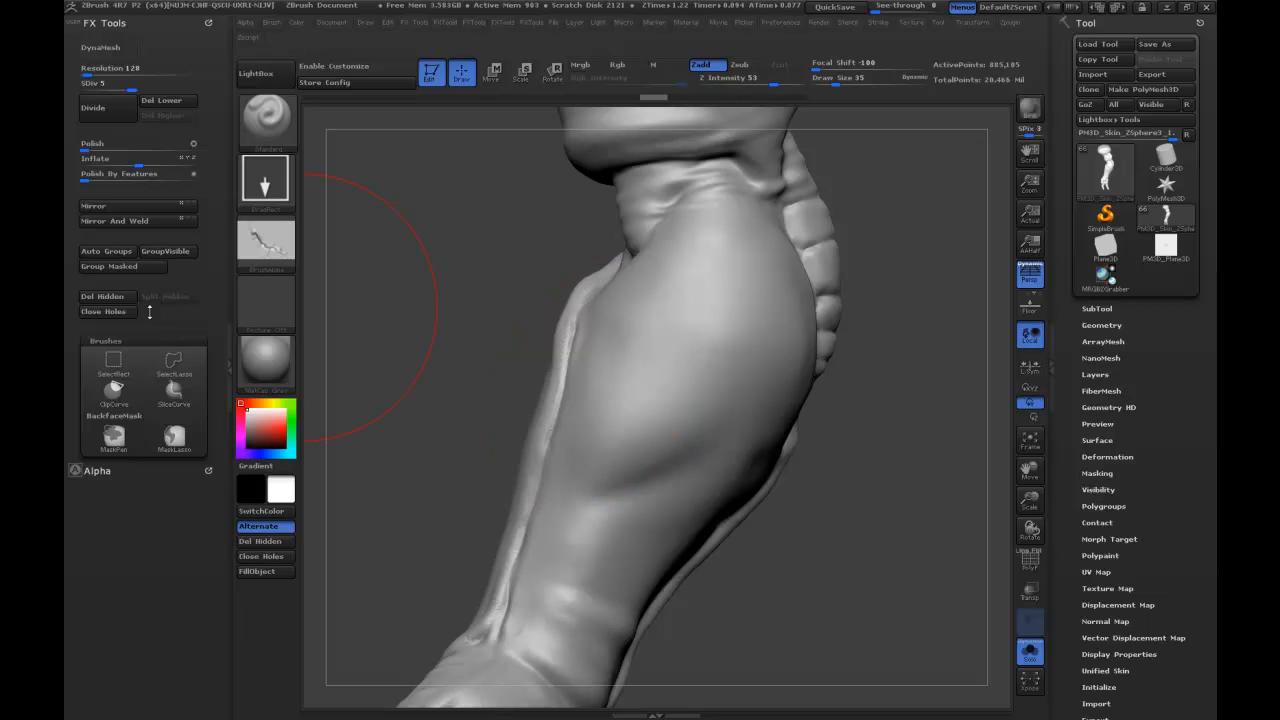
pyautogui.click(97, 470)
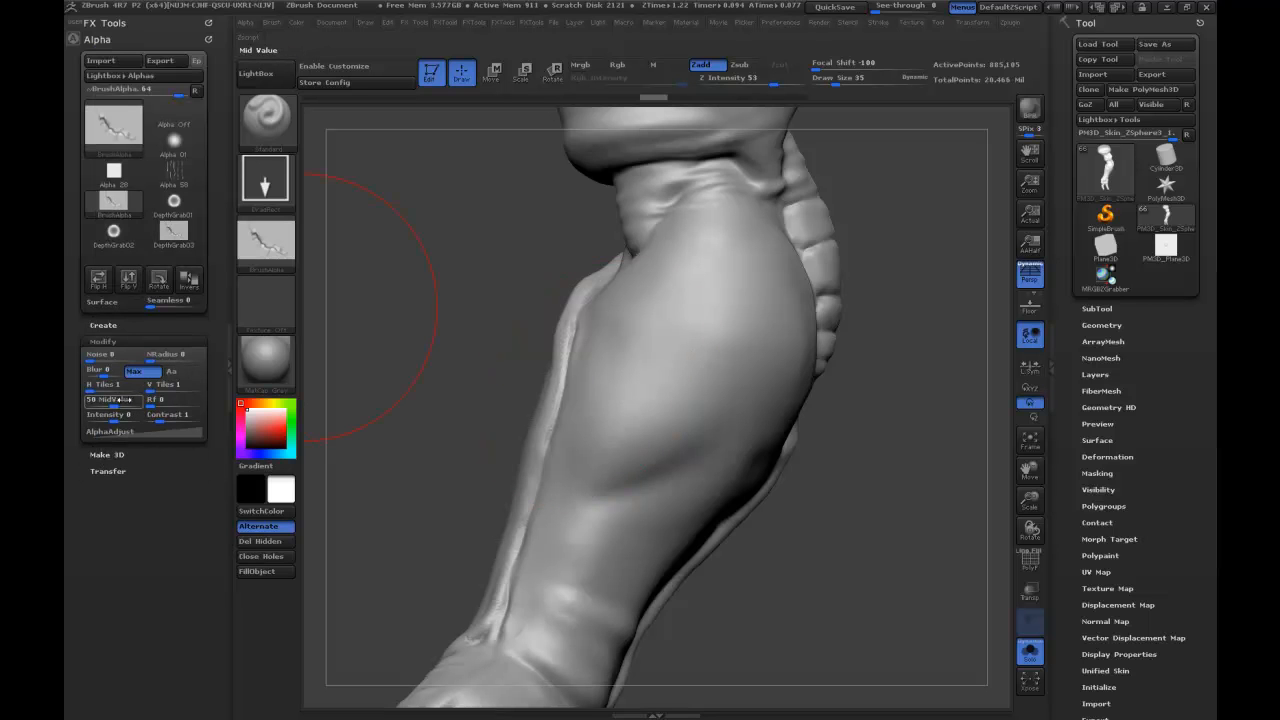
pyautogui.write('3')
pyautogui.moveTo(688, 344); pyautogui.dragTo(728, 286)
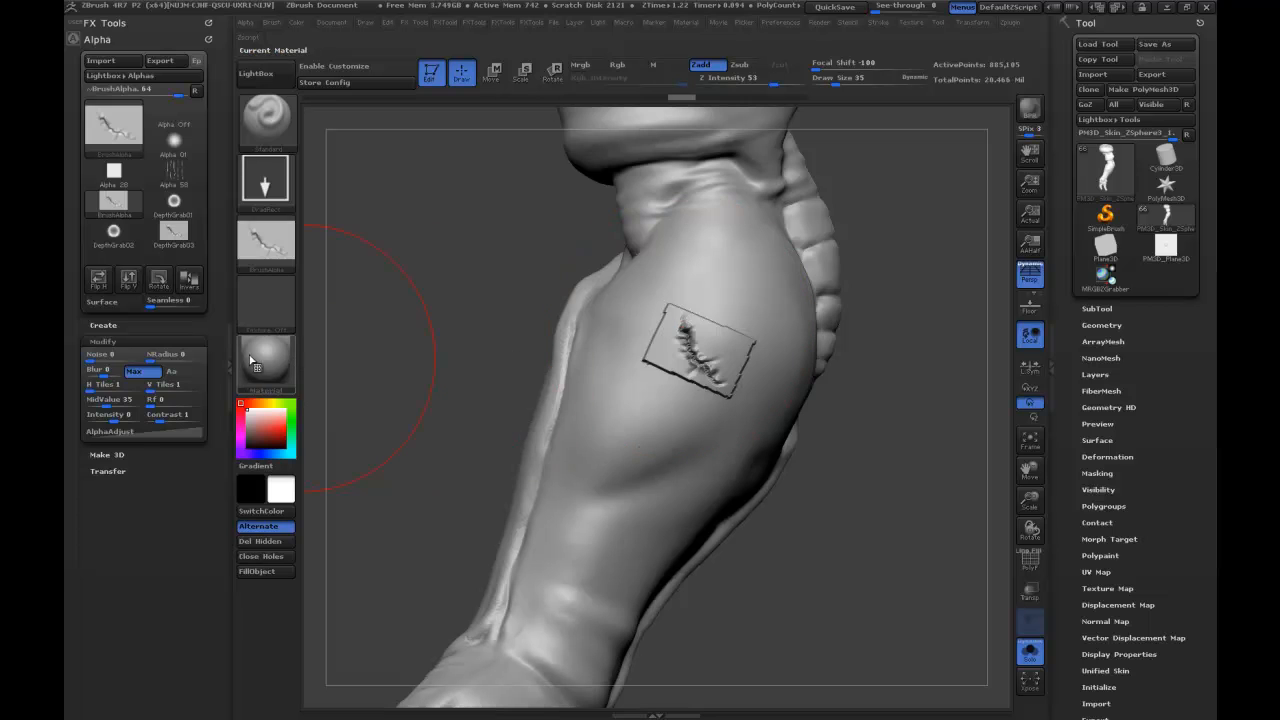
pyautogui.moveTo(256, 362)
pyautogui.hotkey('ctrl', 'z')
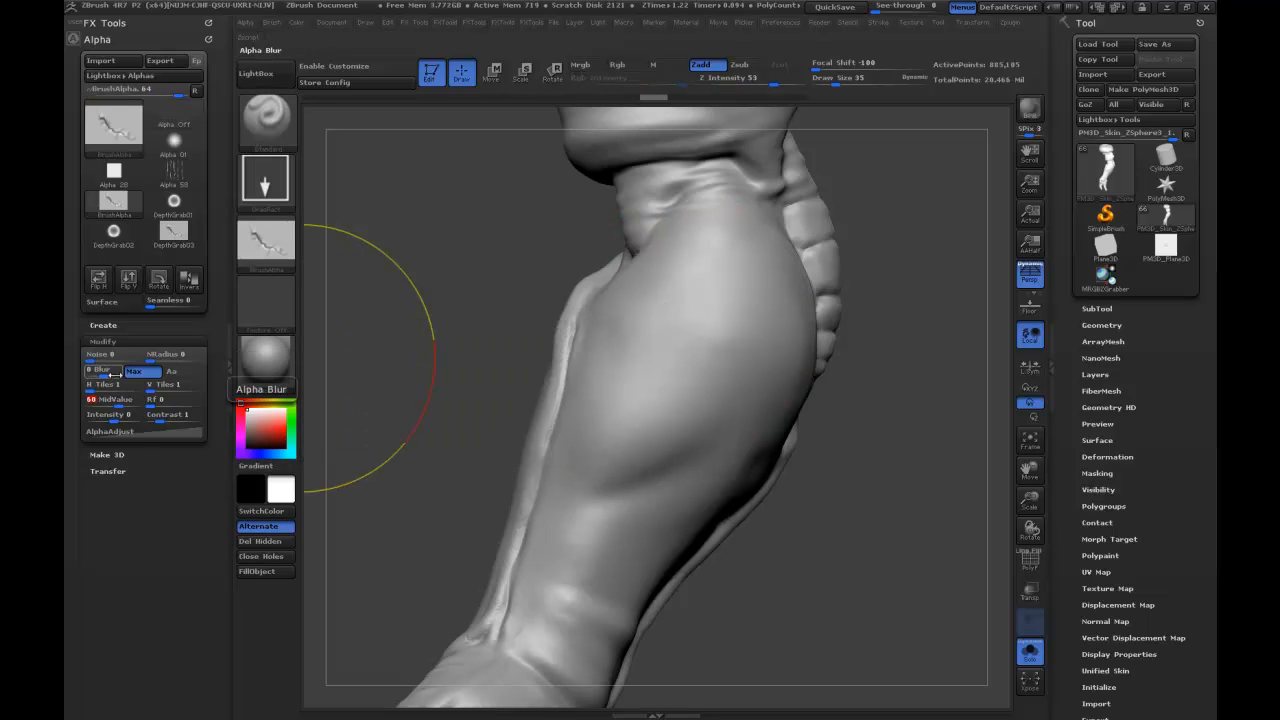
pyautogui.moveTo(698, 362); pyautogui.dragTo(729, 300)
pyautogui.press('ctrl')
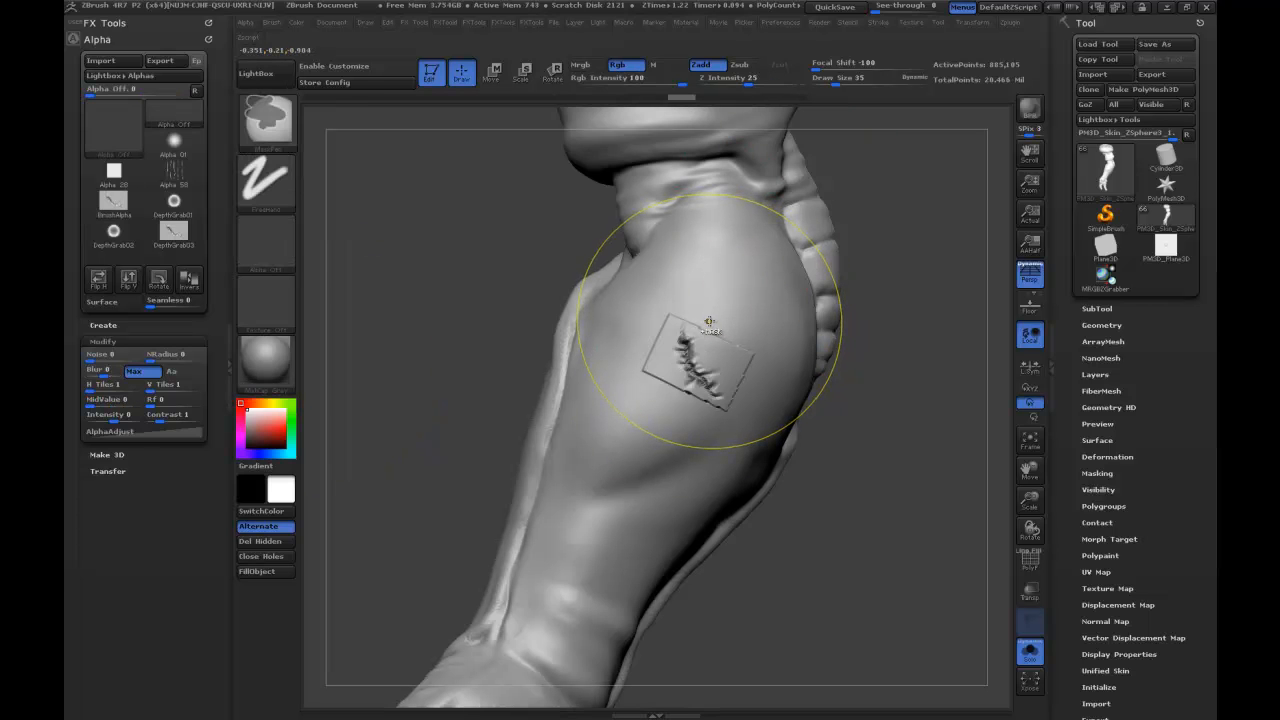
pyautogui.hotkey('ctrl', 'z')
# Set the alpha's MidValue to 70, stamp the scar on the forearm, inspect its borders up close, and undo the stamp.
pyautogui.click(122, 401)
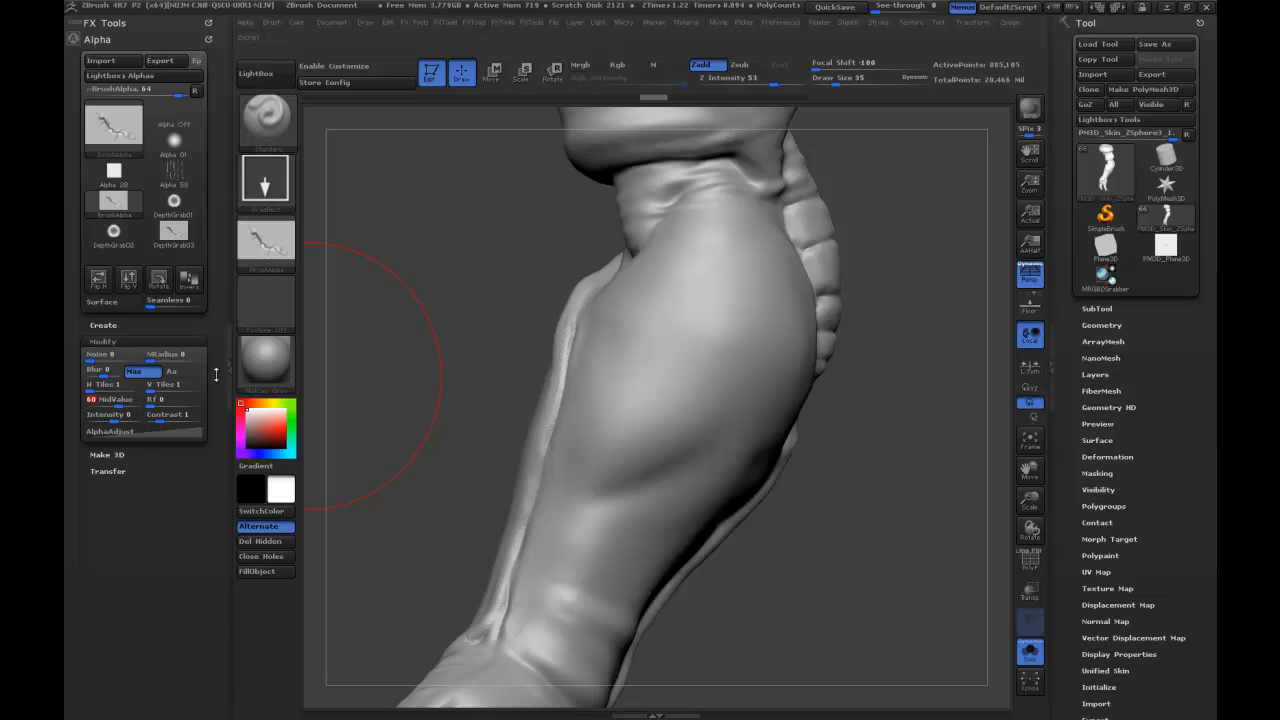
pyautogui.write('70')
pyautogui.press('Return')
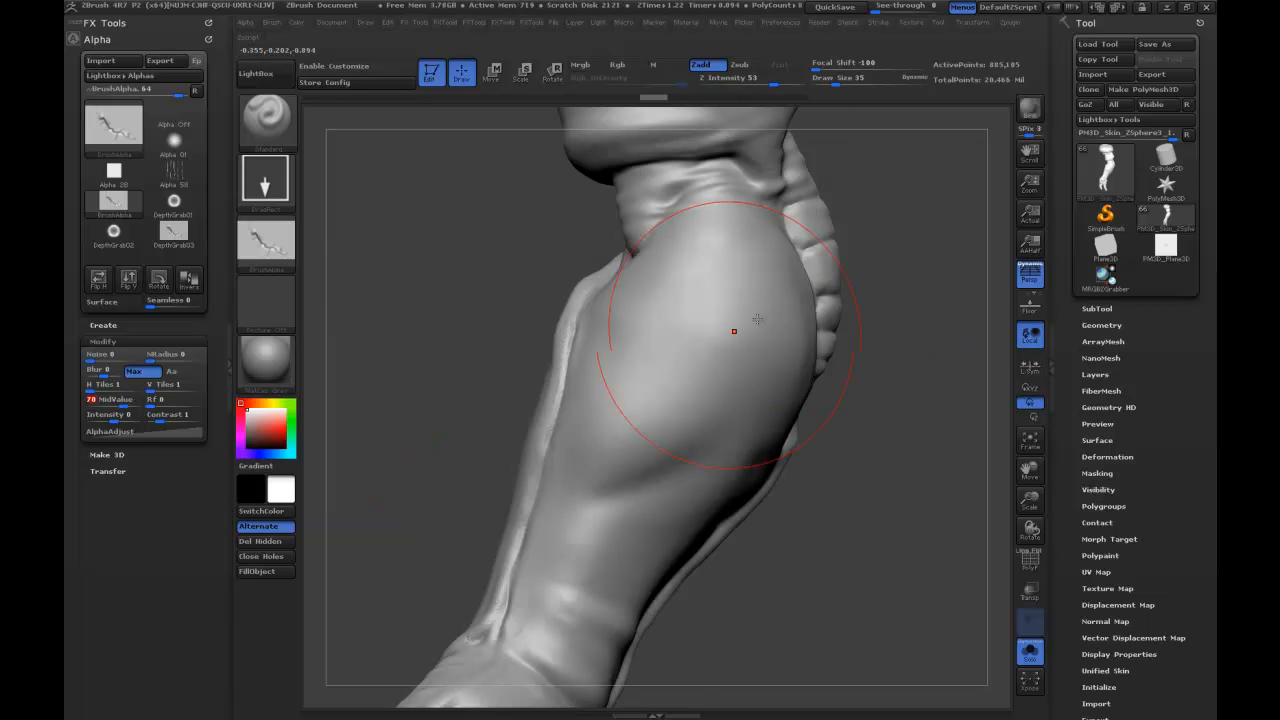
pyautogui.moveTo(703, 323); pyautogui.dragTo(729, 280)
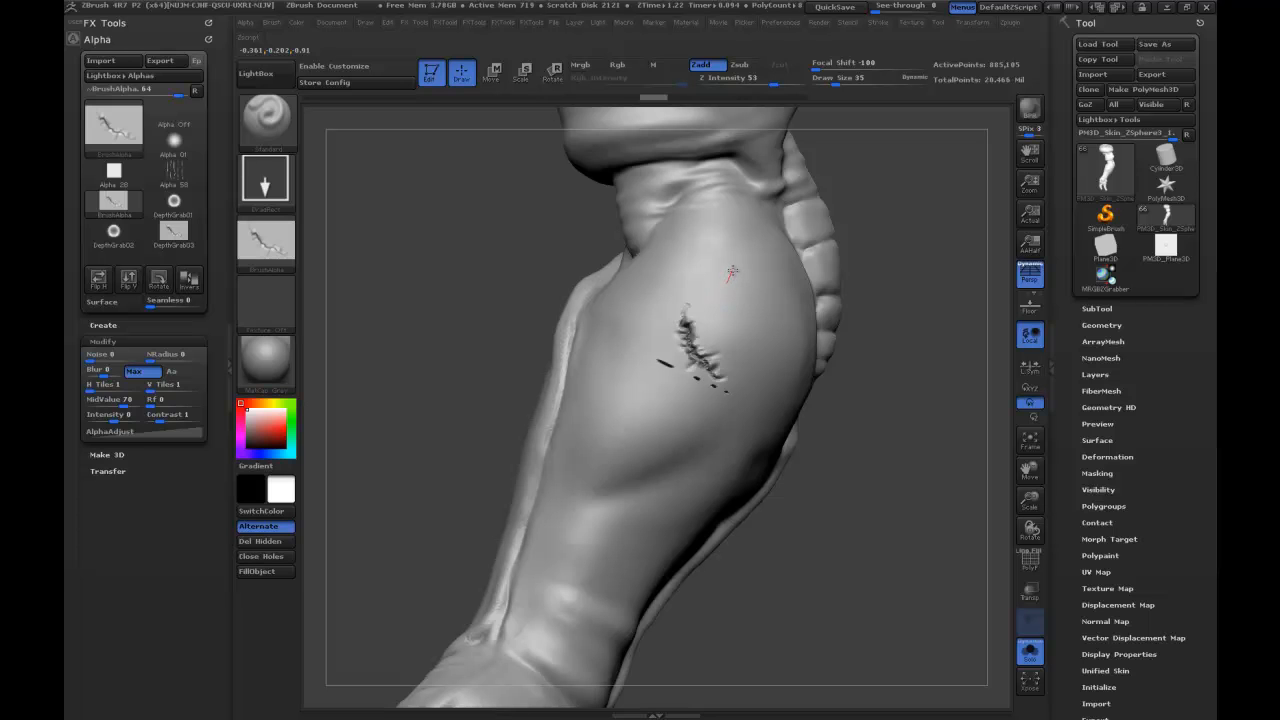
pyautogui.moveTo(926, 374); pyautogui.dragTo(906, 588)
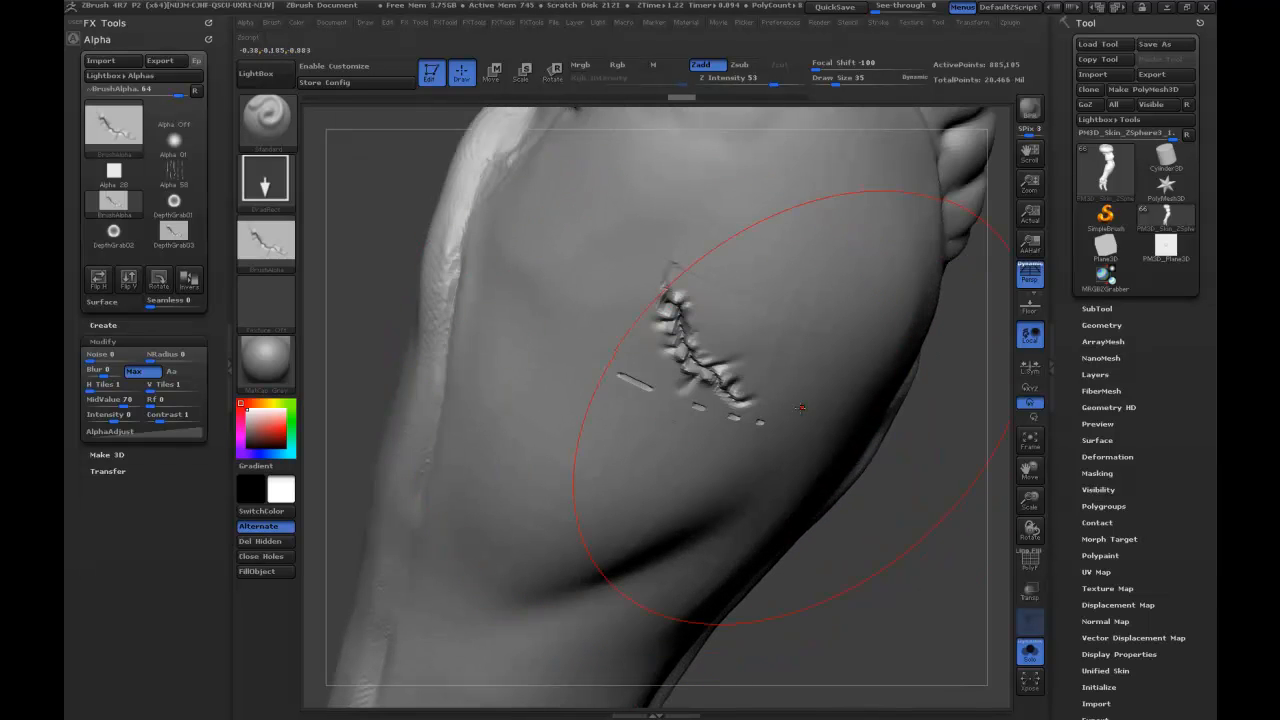
pyautogui.moveTo(905, 503); pyautogui.dragTo(846, 476)
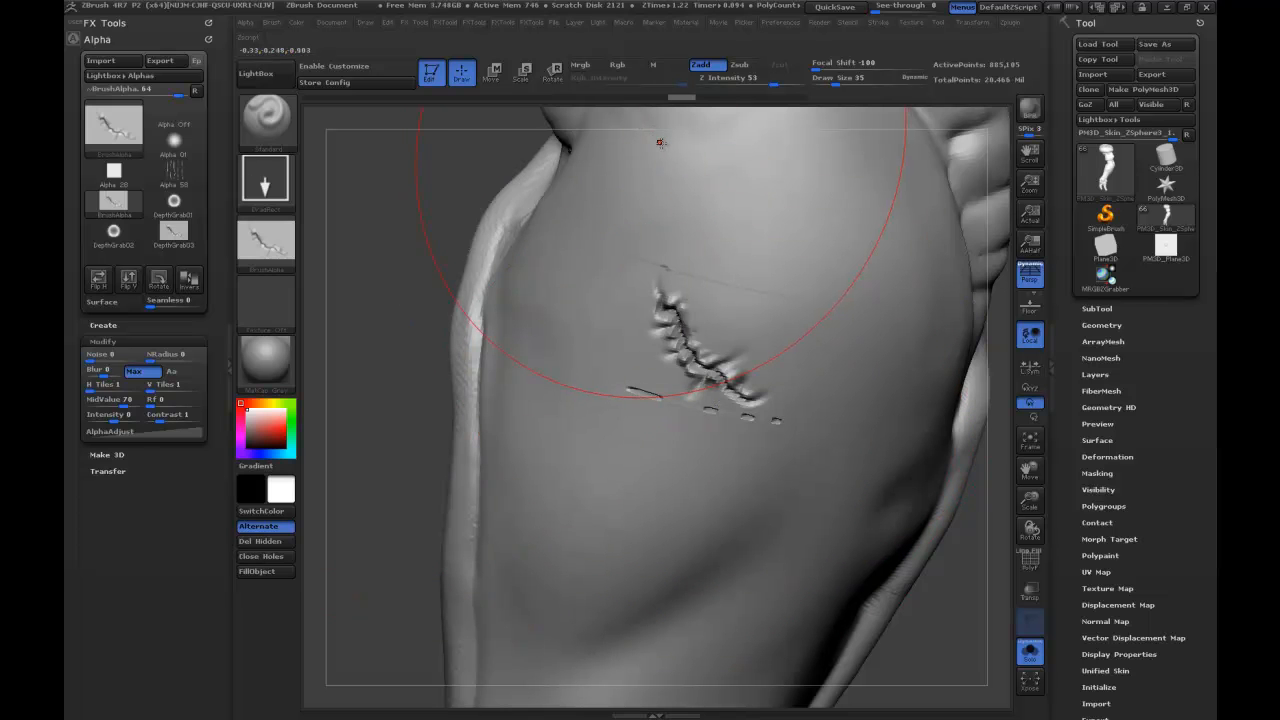
pyautogui.press('ctrl')
pyautogui.hotkey('ctrl', 'z')
# Set the Z Intensity to 20, check the scar detail on the sculpted plane, and switch back to the arm.
pyautogui.moveTo(748, 84); pyautogui.dragTo(745, 84)
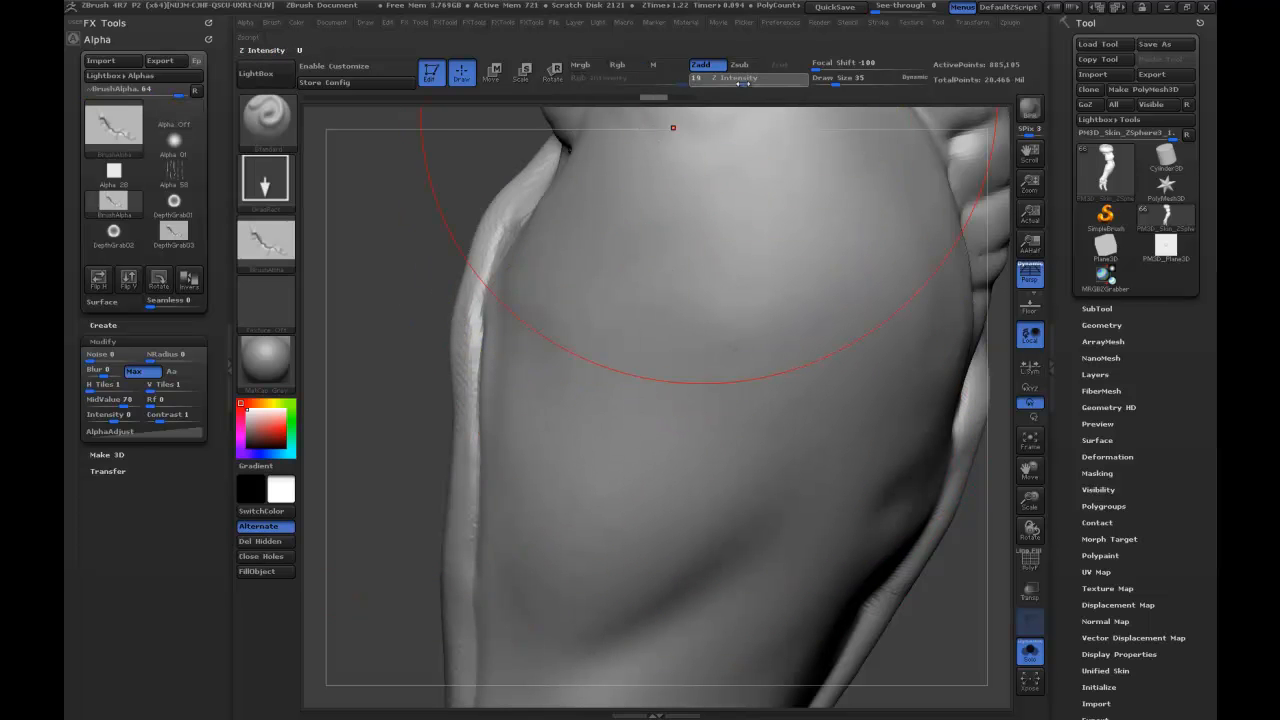
pyautogui.click(1165, 250)
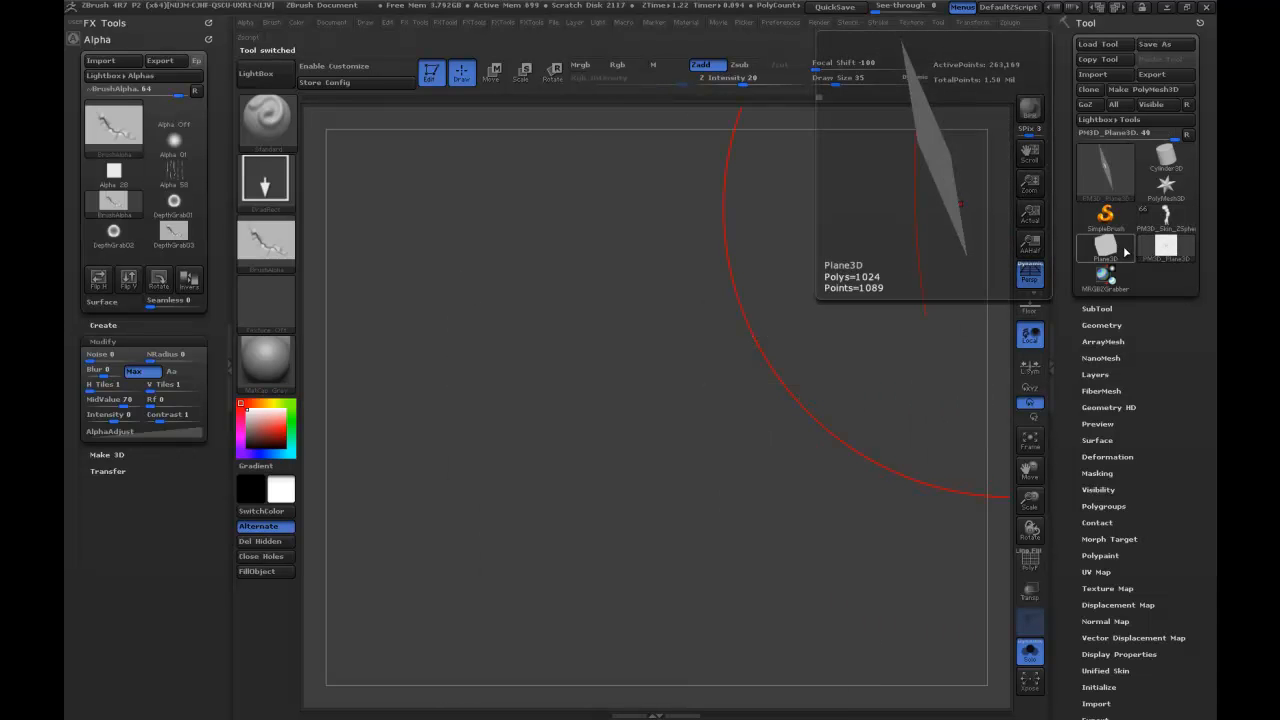
pyautogui.press('f')
pyautogui.moveTo(828, 419); pyautogui.dragTo(848, 575)
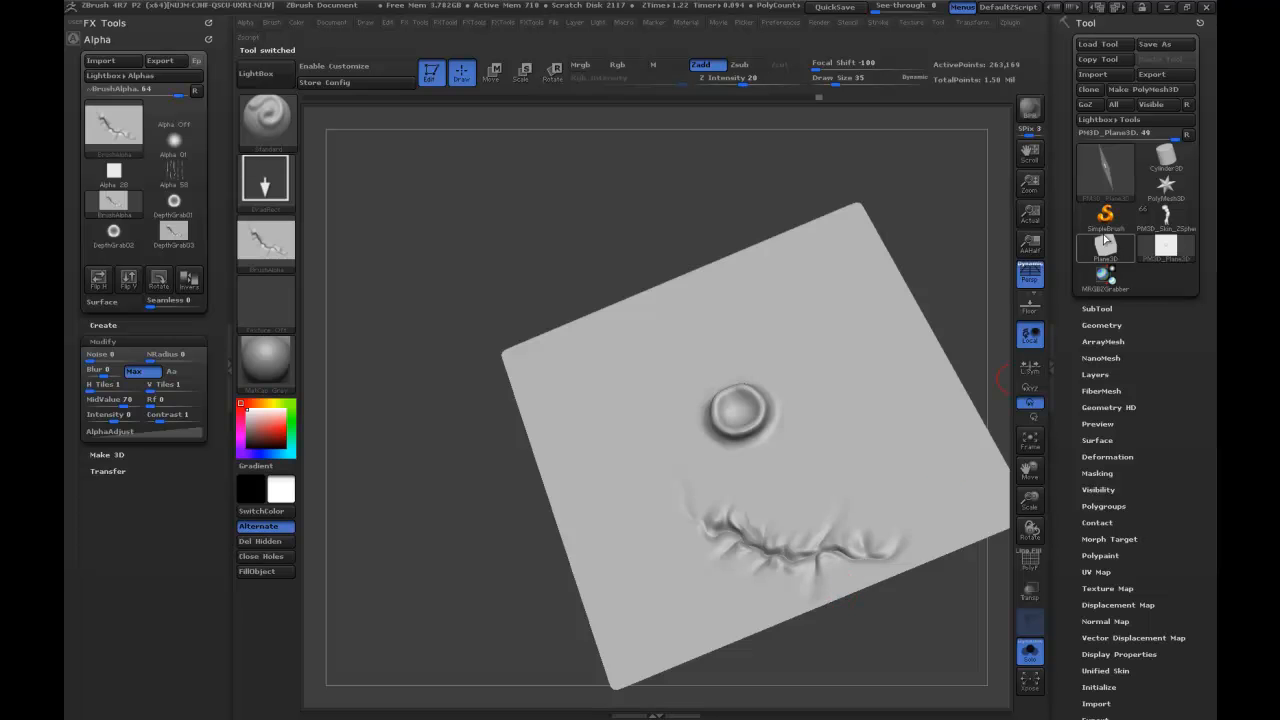
pyautogui.click(1165, 215)
pyautogui.moveTo(740, 294); pyautogui.dragTo(737, 263)
pyautogui.press('f')
pyautogui.keyDown('alt'); pyautogui.moveTo(807, 426); pyautogui.dragTo(833, 559); pyautogui.keyUp('alt')
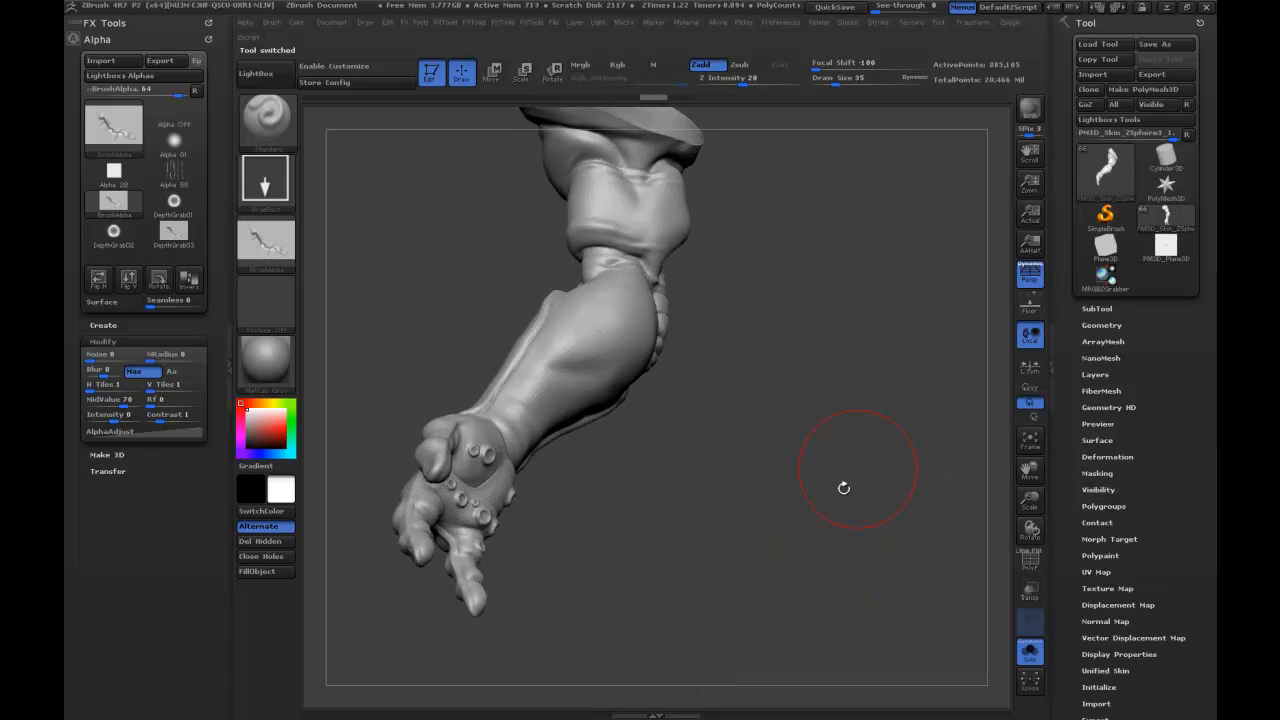
# Test a larger scar stamp on the forearm, inspect its border line, and undo it.
pyautogui.moveTo(940, 335); pyautogui.dragTo(838, 464)
pyautogui.moveTo(621, 357); pyautogui.dragTo(661, 253)
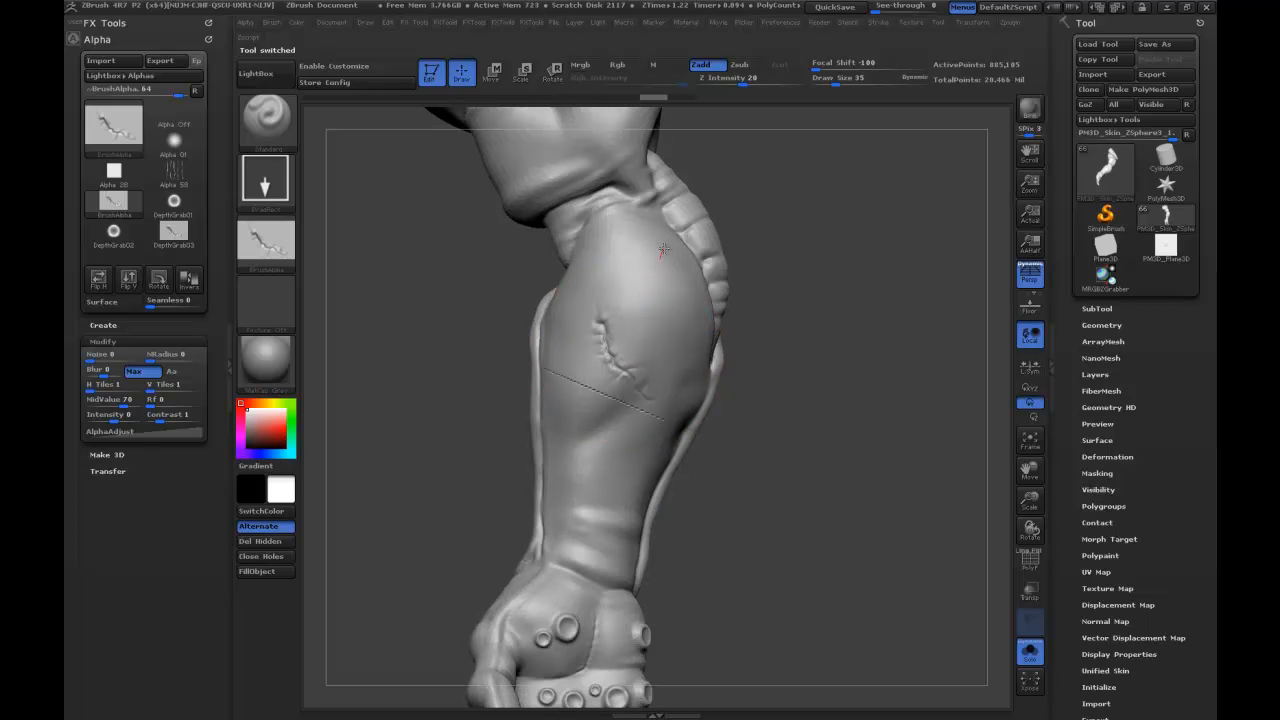
pyautogui.moveTo(838, 332)
pyautogui.mouseDown()
pyautogui.moveTo(790, 365)
pyautogui.moveTo(775, 410)
pyautogui.mouseUp()
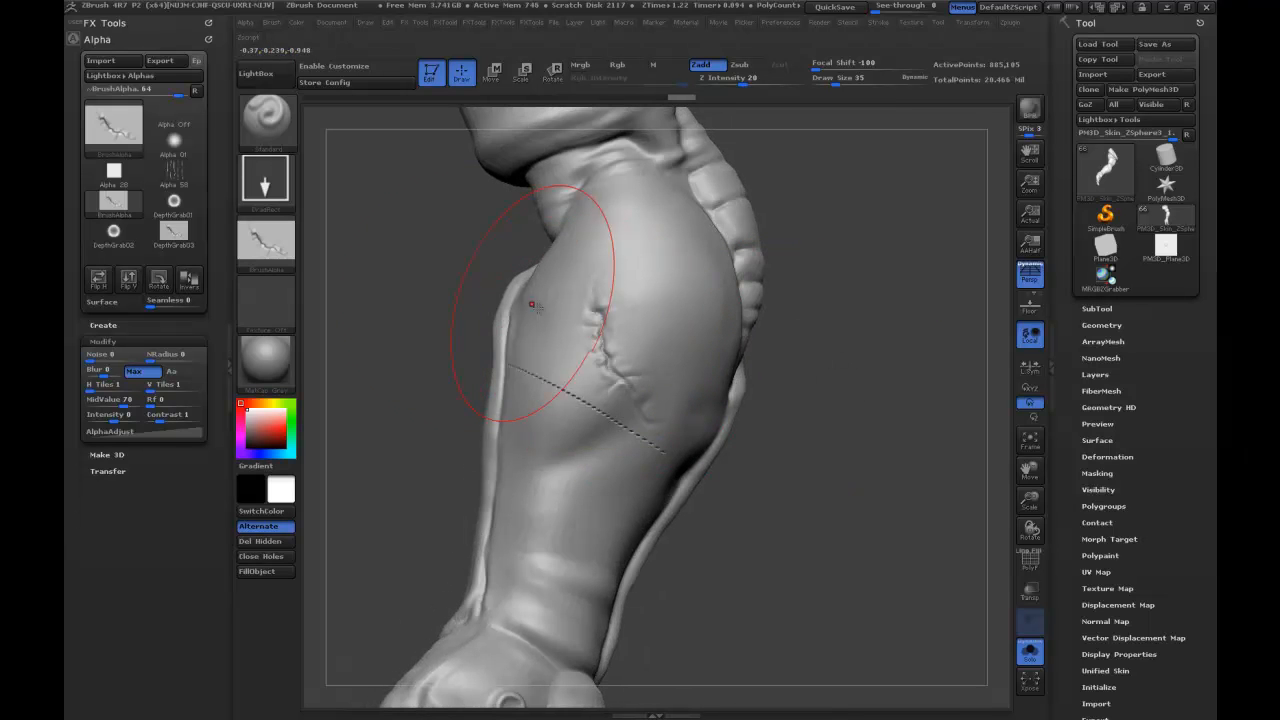
pyautogui.click(285, 253)
pyautogui.click(643, 423)
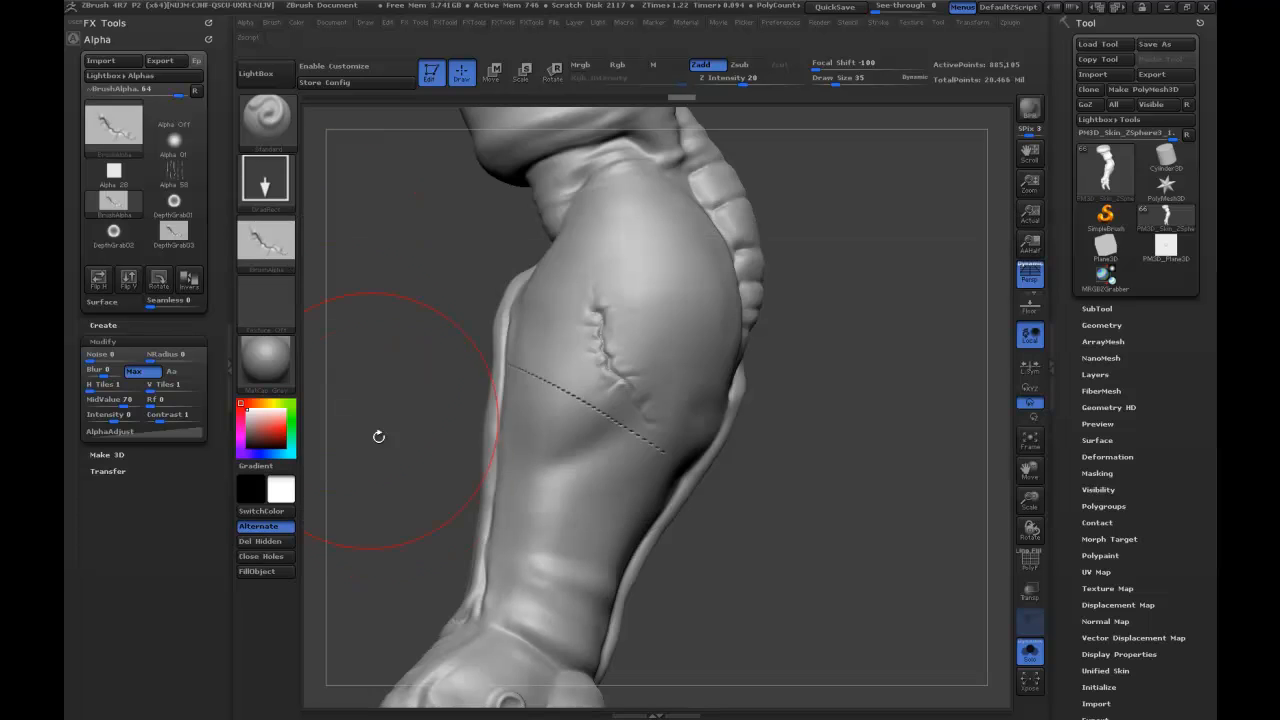
pyautogui.hotkey('ctrl', 'z')
# Export the scar alpha as the Photoshop file ~BrushAlpha into the DemoModel_ART folder.
pyautogui.click(278, 243)
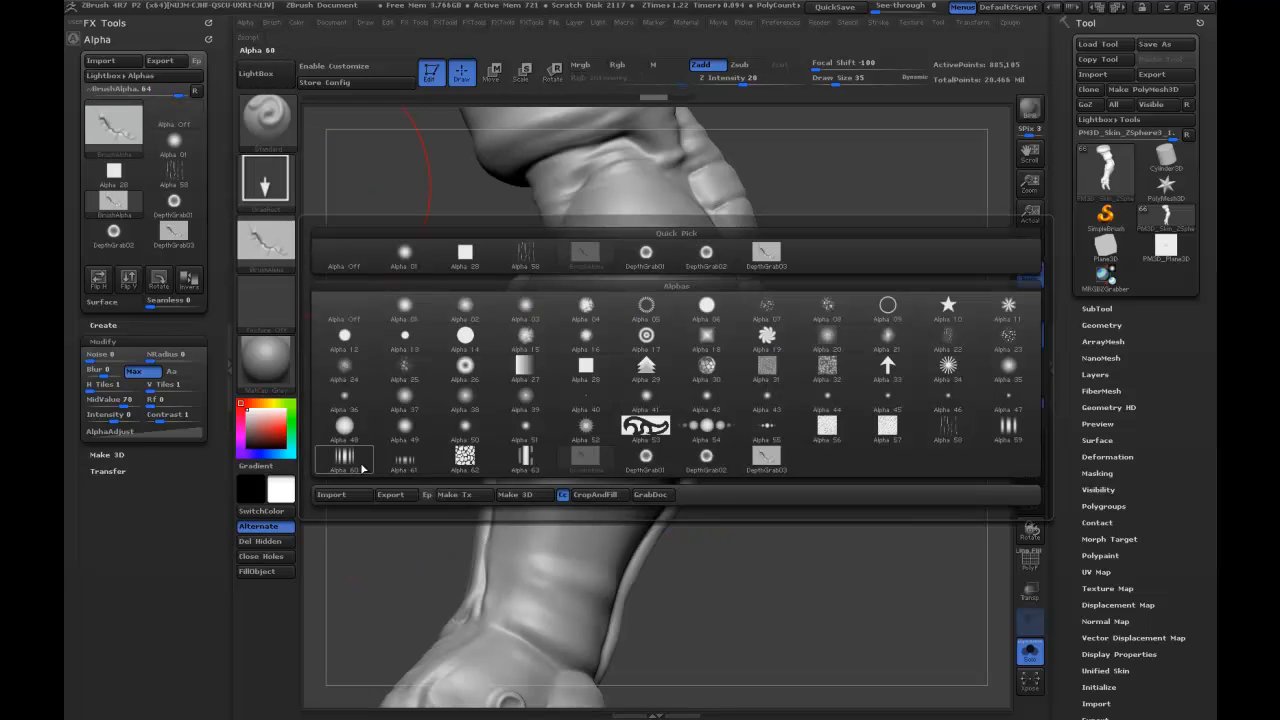
pyautogui.click(389, 495)
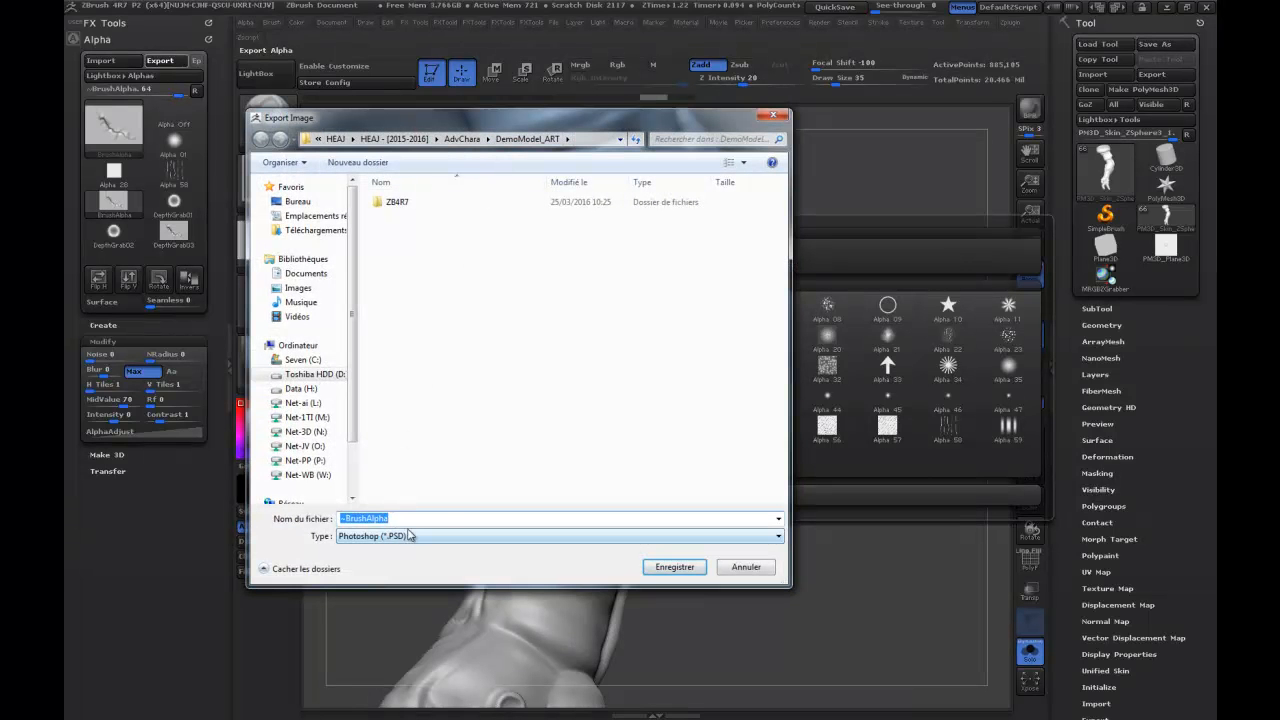
pyautogui.click(674, 567)
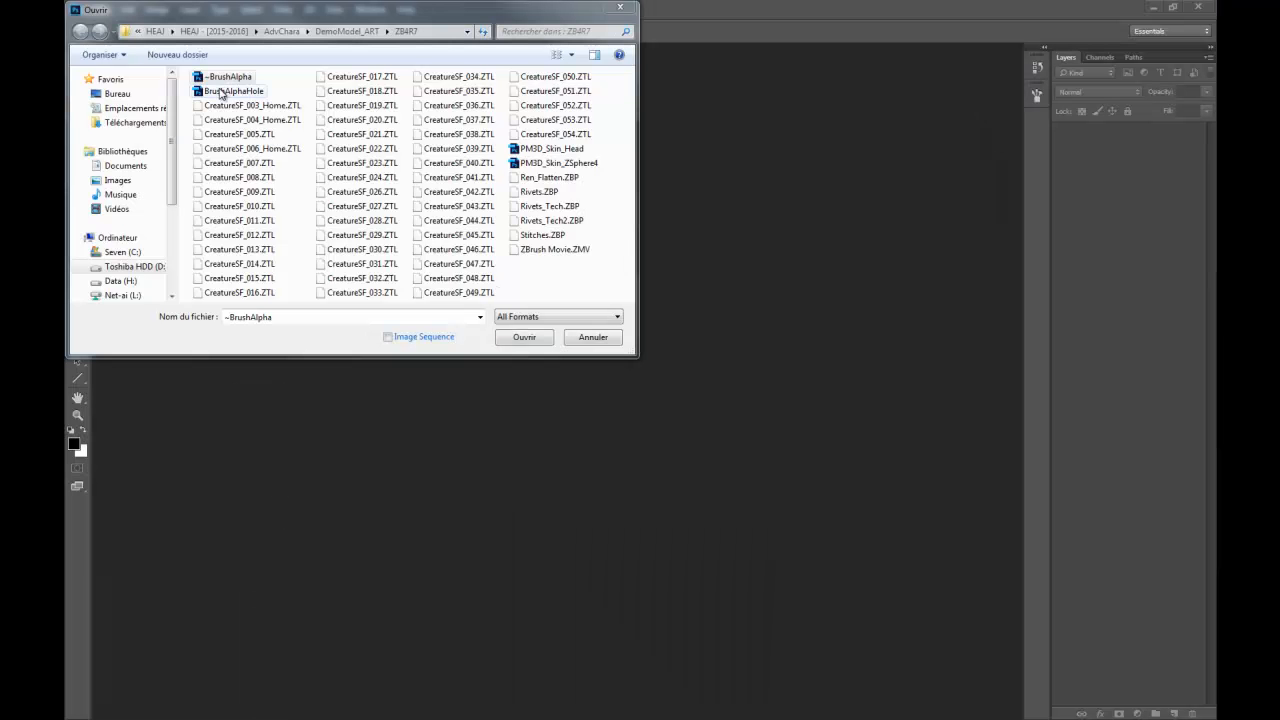
pyautogui.click(224, 80)
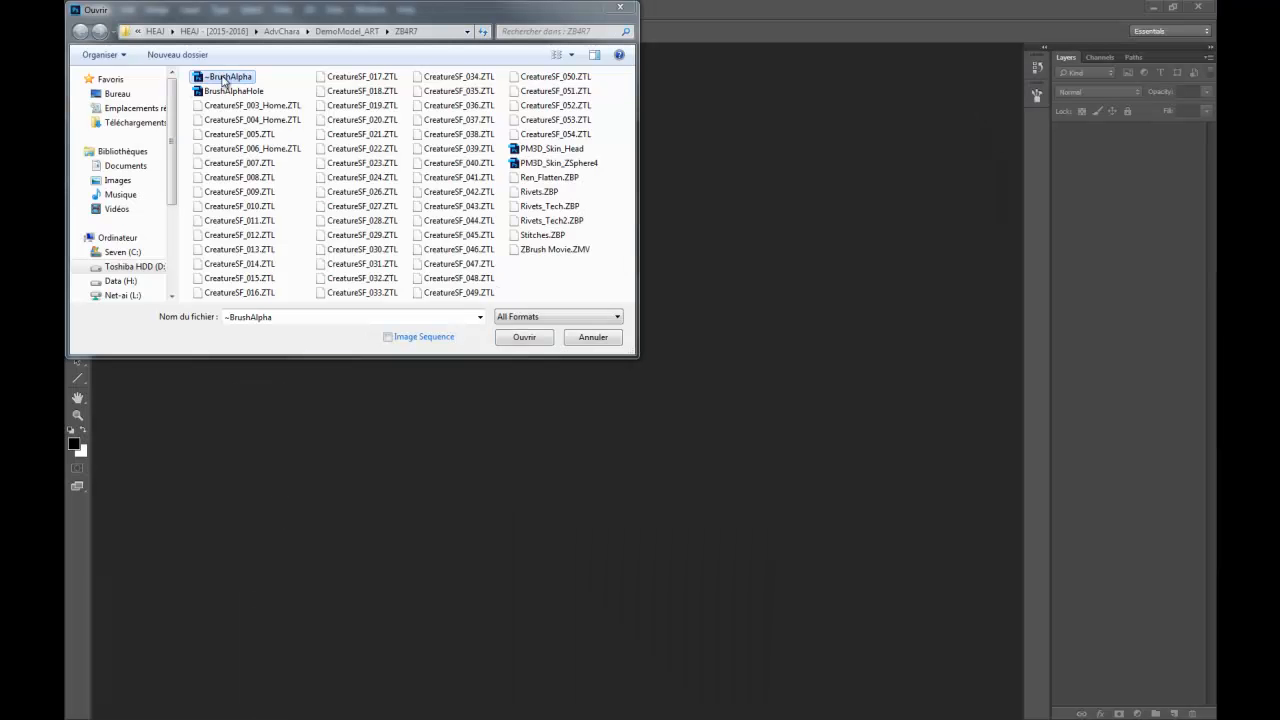
pyautogui.doubleClick(224, 80)
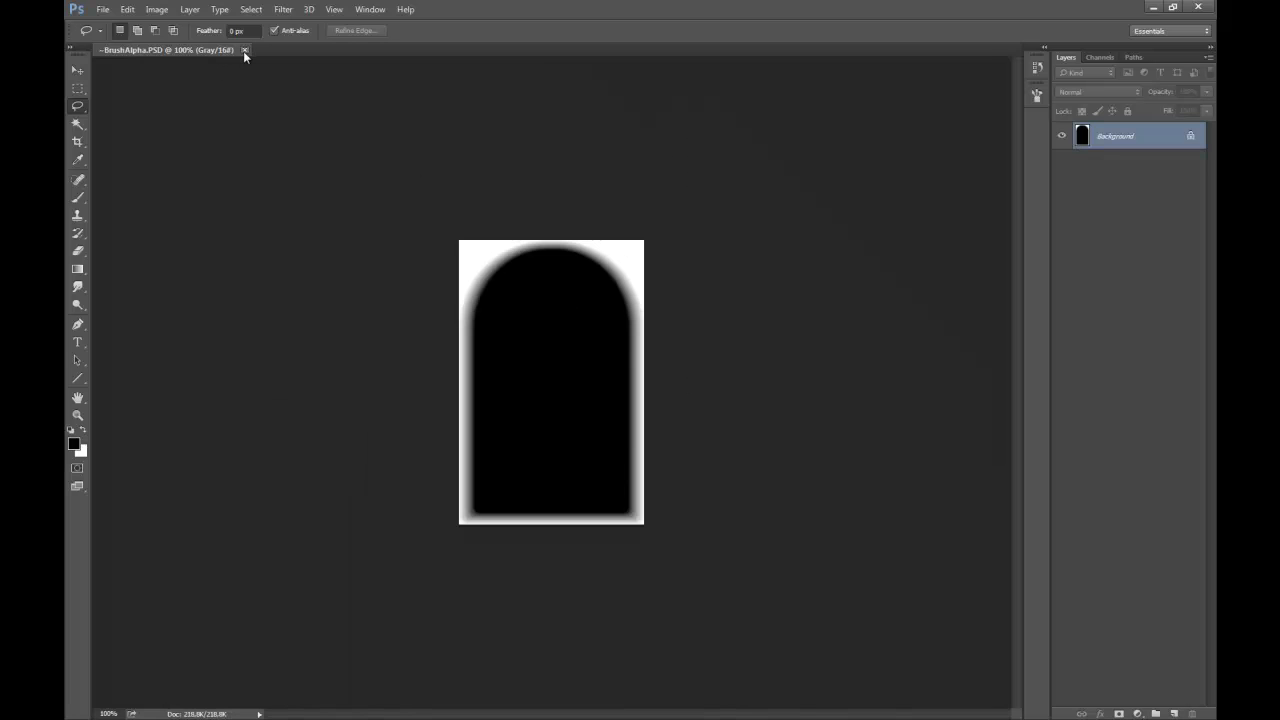
pyautogui.click(244, 50)
# Open the exported ~BrushAlpha file from the DemoModel_ART folder in Photoshop.
pyautogui.doubleClick(402, 226)
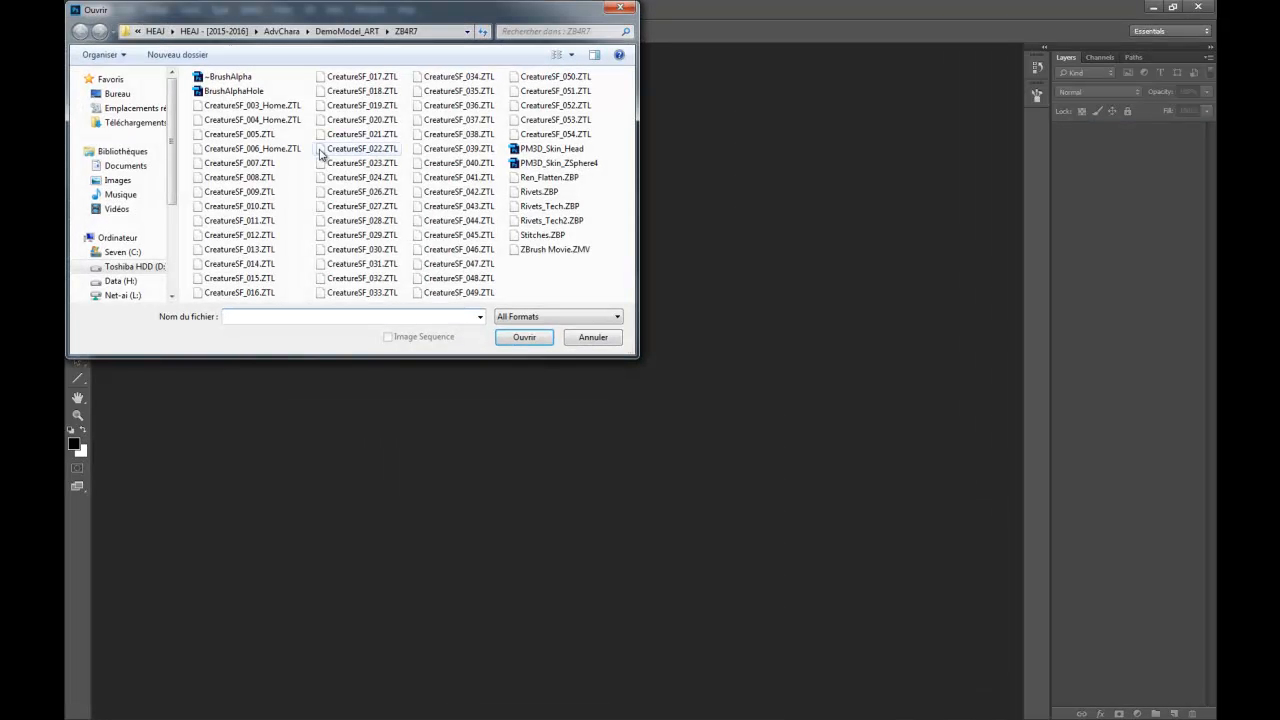
pyautogui.click(252, 92)
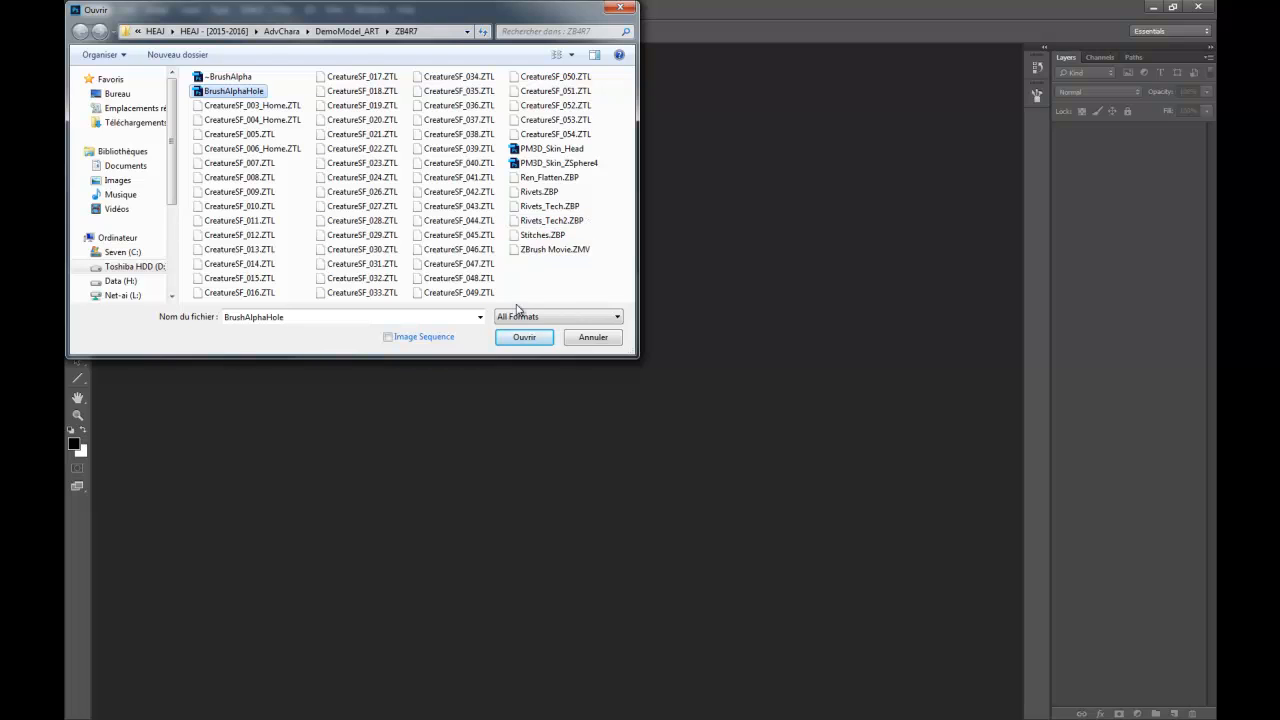
pyautogui.click(352, 32)
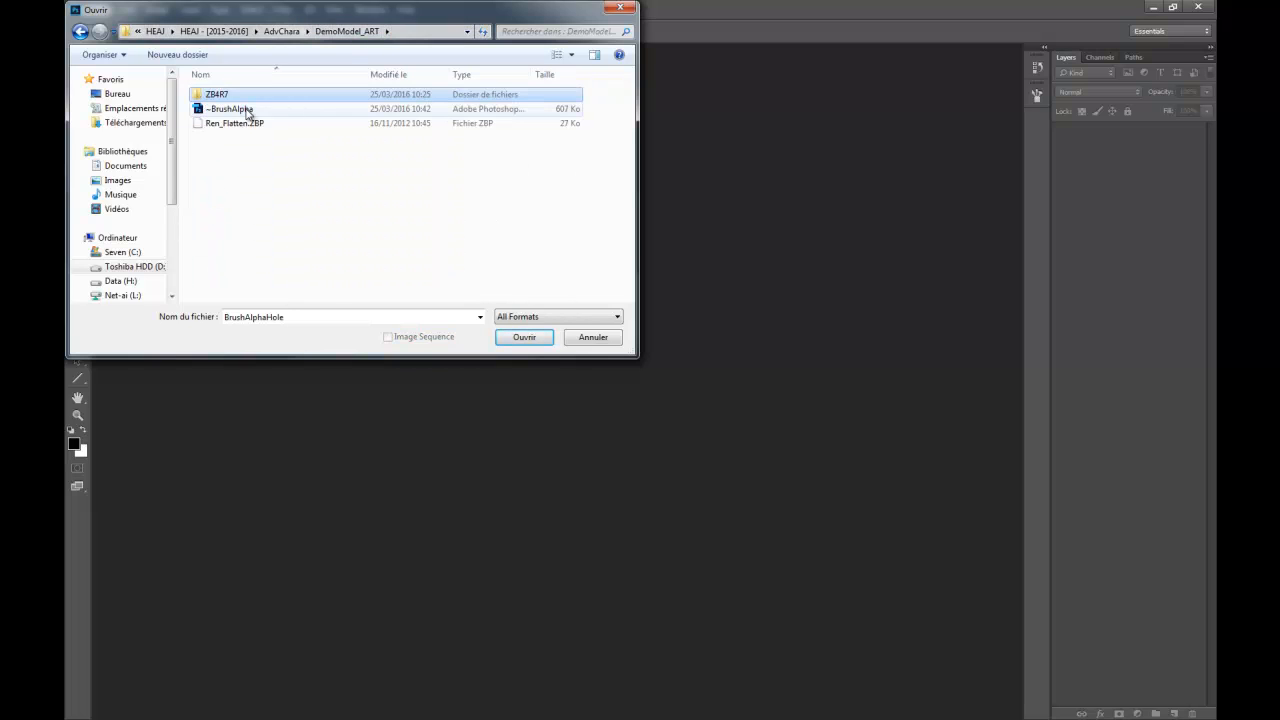
pyautogui.doubleClick(246, 110)
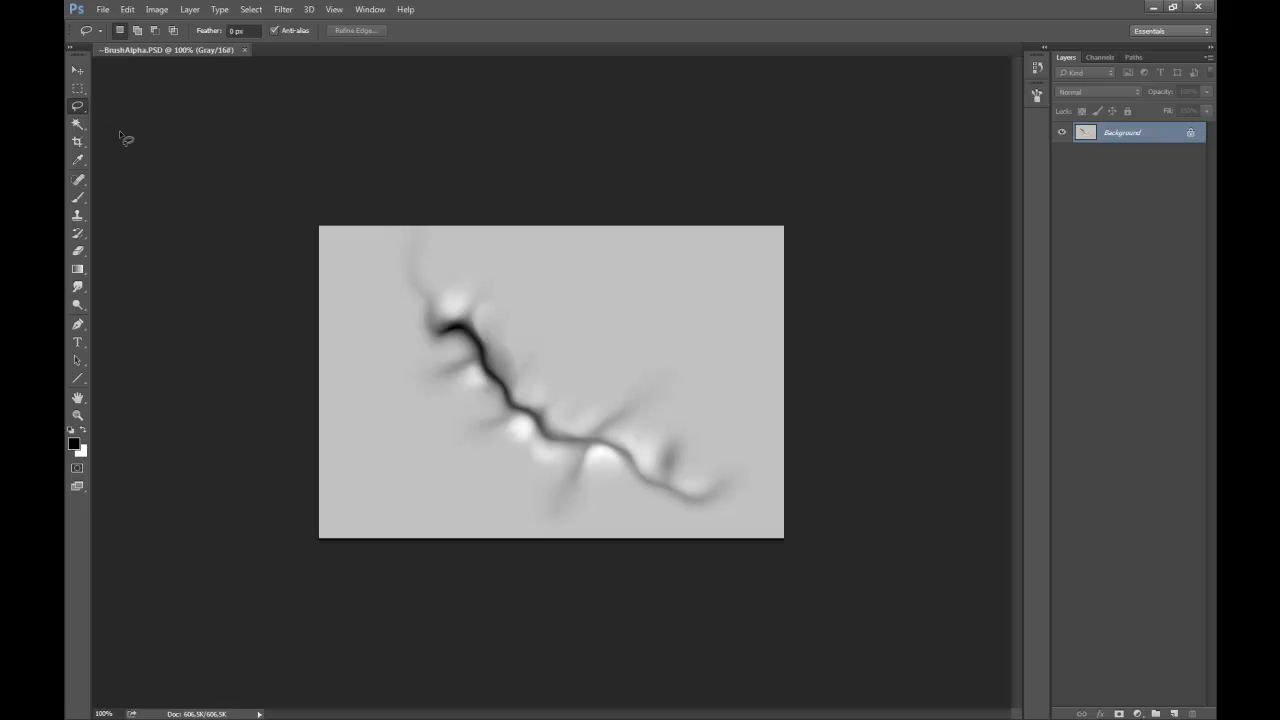
# Extend the canvas equally above and below the scar image with the Crop tool.
pyautogui.click(78, 89)
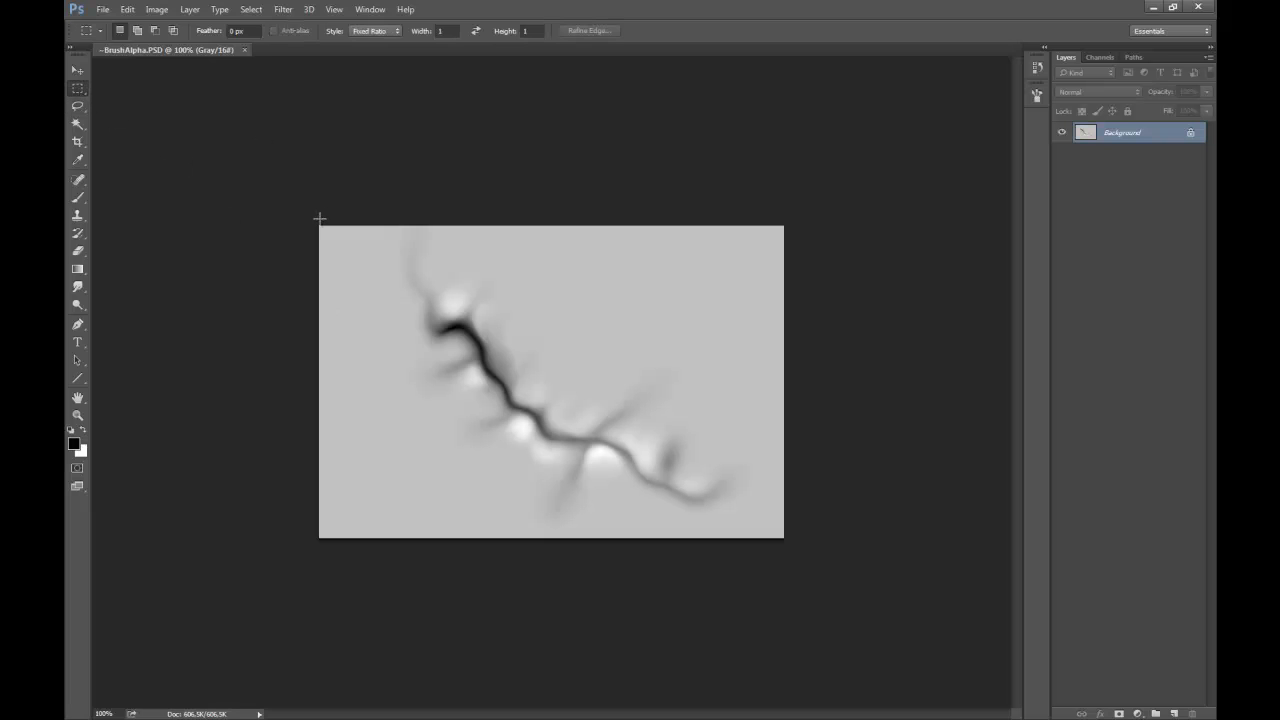
pyautogui.click(78, 142)
pyautogui.moveTo(551, 230); pyautogui.dragTo(554, 186)
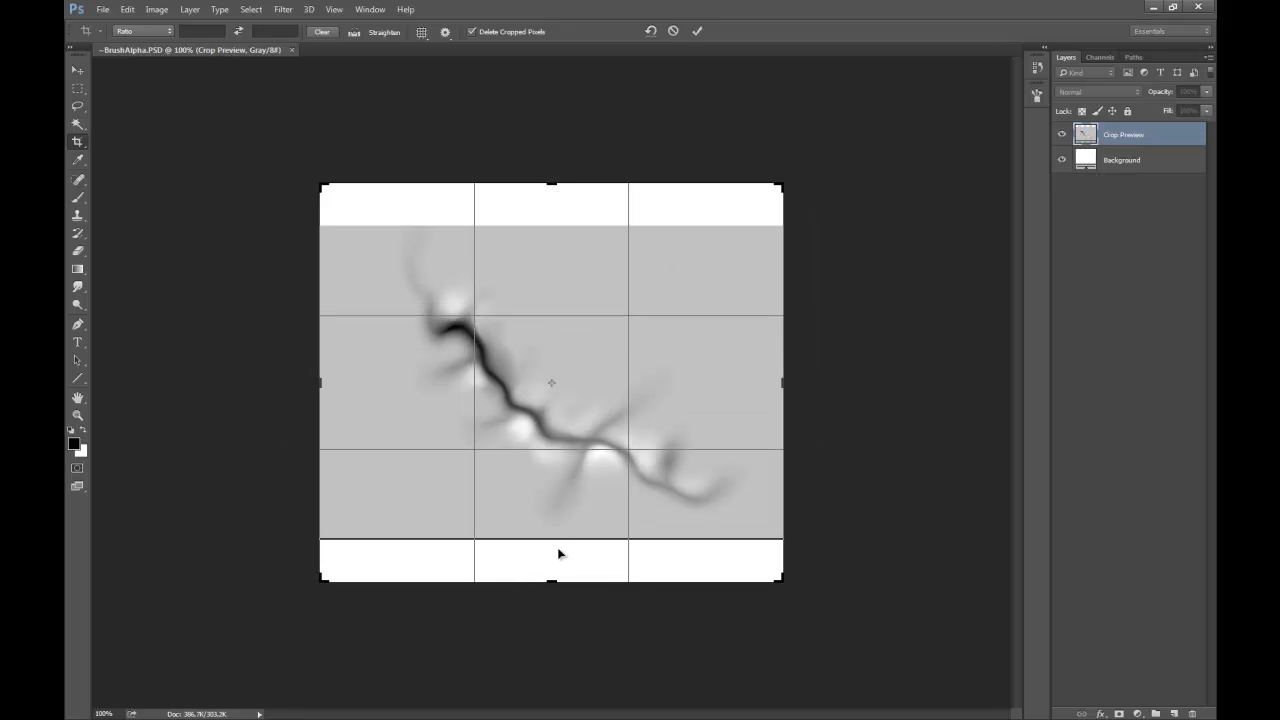
pyautogui.press('Return')
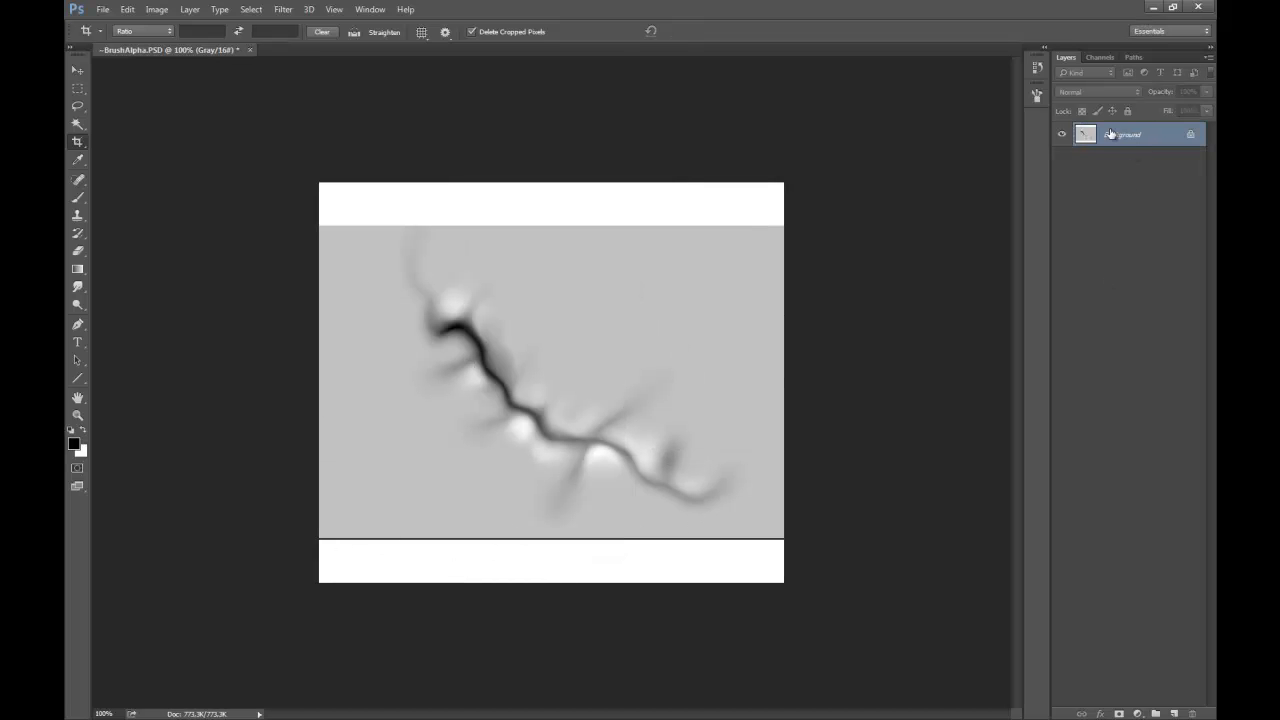
# Sample the scar's background grey and select the white band above the image with a Normal-style rectangular marquee.
pyautogui.press('b')
pyautogui.keyDown('alt'); pyautogui.click(692, 252); pyautogui.keyUp('alt')
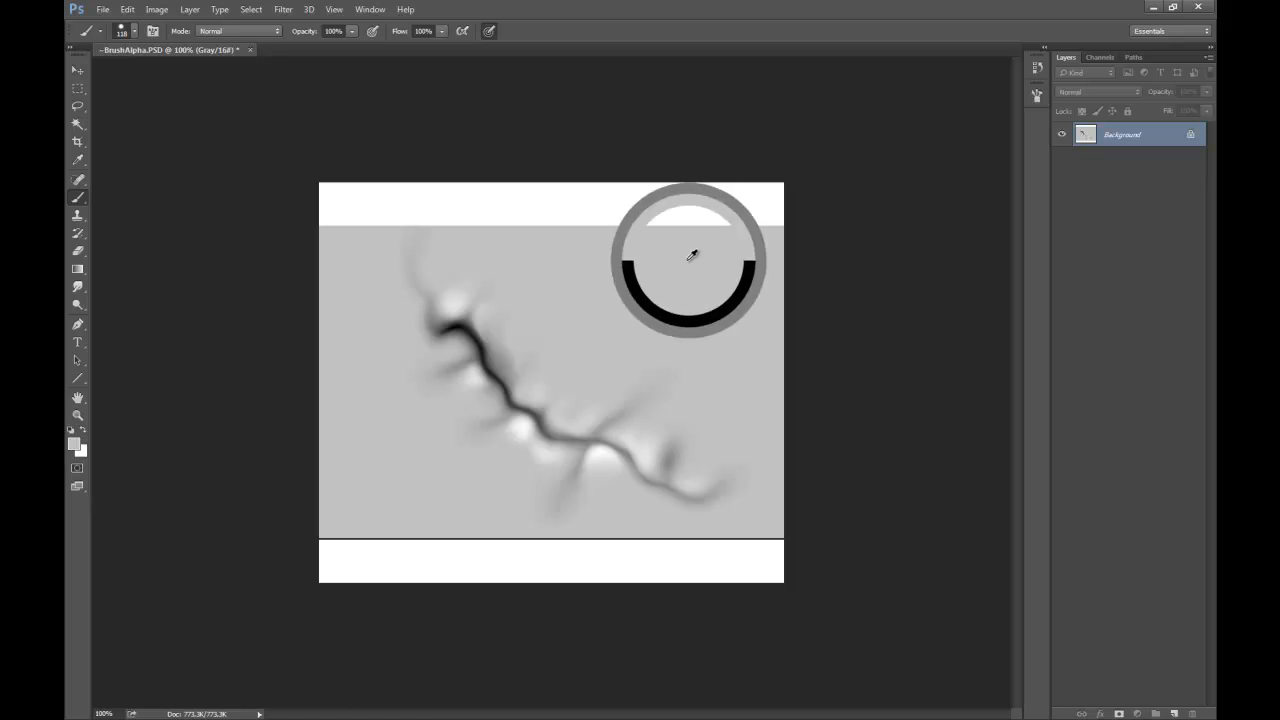
pyautogui.click(76, 88)
pyautogui.moveTo(319, 183)
pyautogui.mouseDown()
pyautogui.moveTo(761, 204)
pyautogui.moveTo(825, 224)
pyautogui.mouseUp()
pyautogui.click(372, 31)
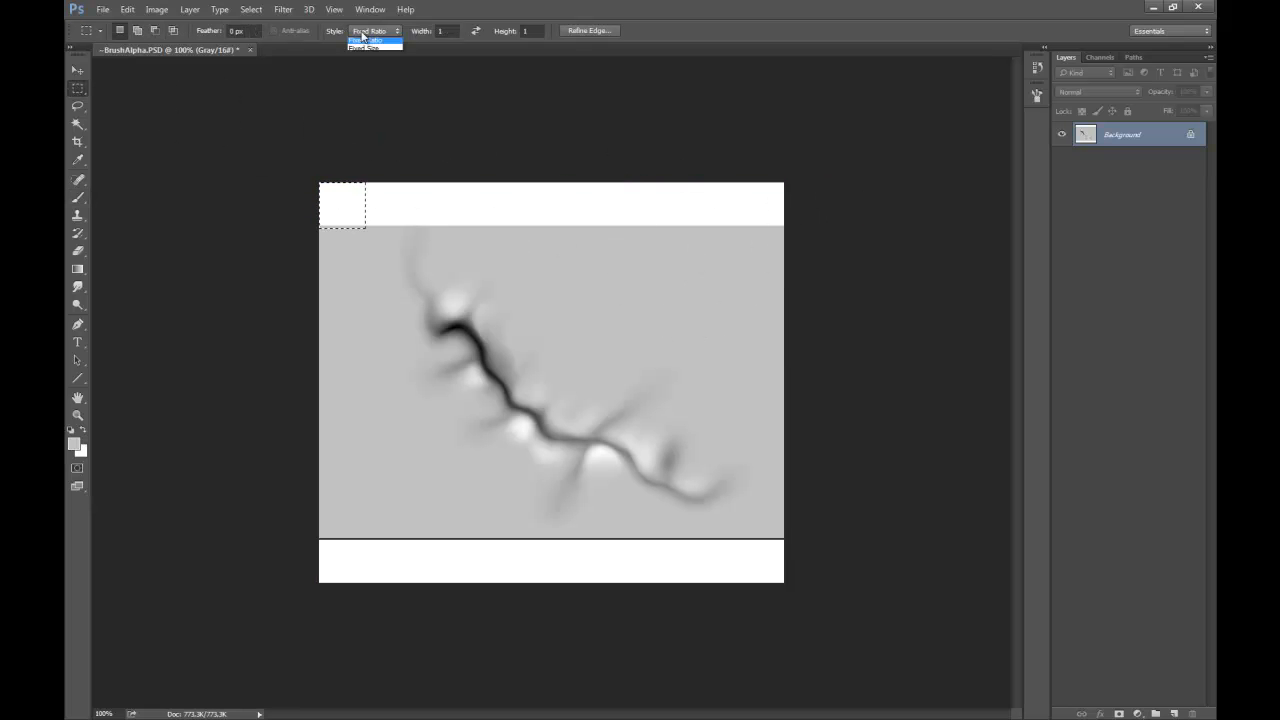
pyautogui.click(365, 43)
pyautogui.moveTo(319, 183); pyautogui.dragTo(791, 233)
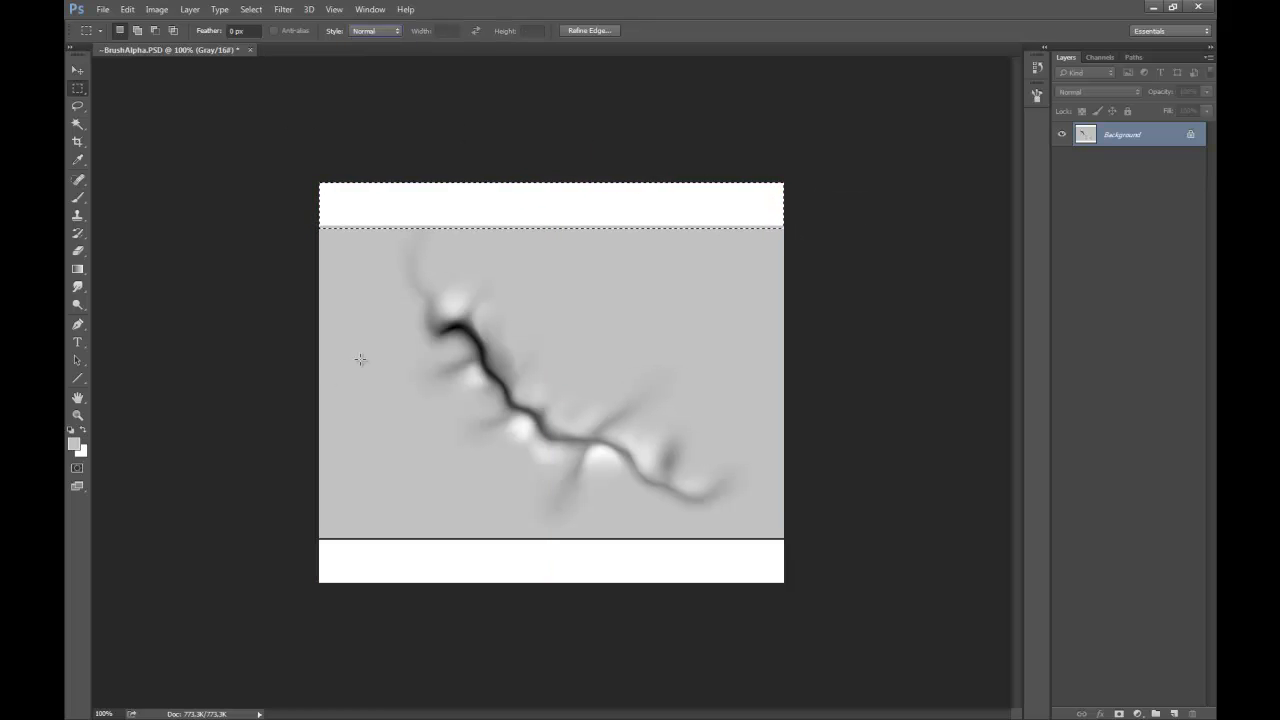
# Convert the image to RGB Color mode at 8 Bits/Channel.
pyautogui.click(157, 10)
pyautogui.moveTo(184, 28)
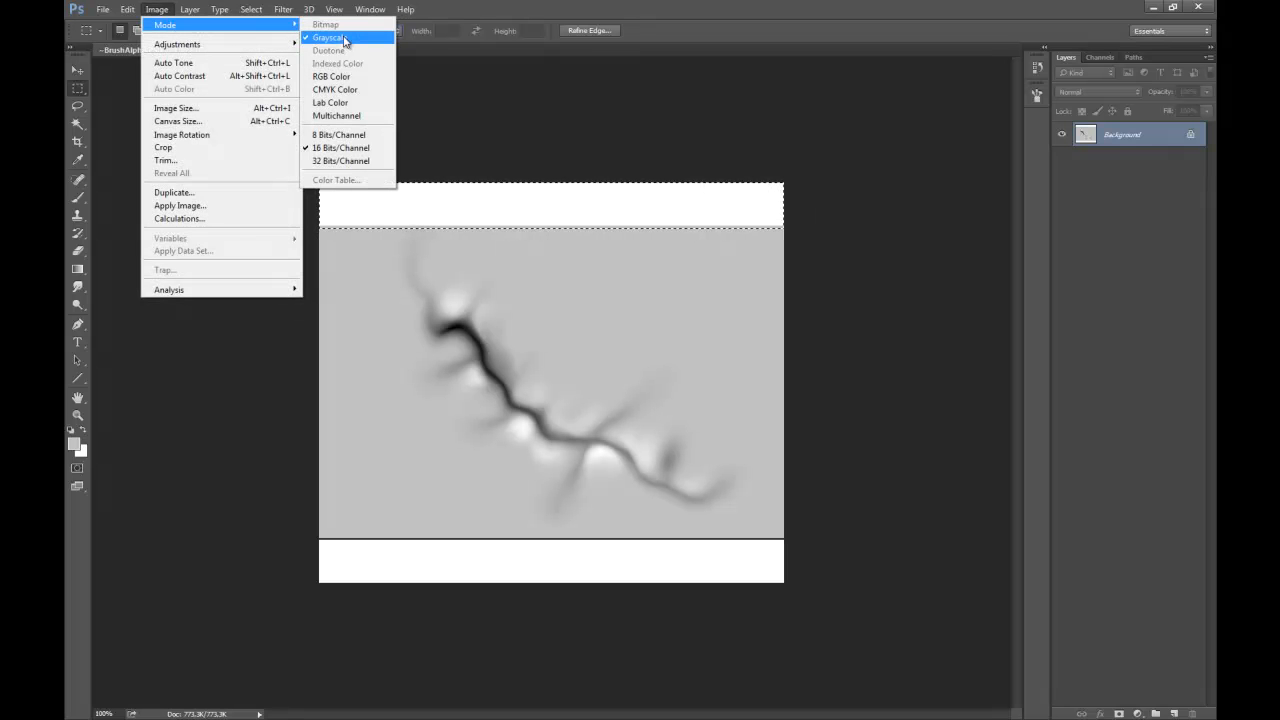
pyautogui.click(331, 77)
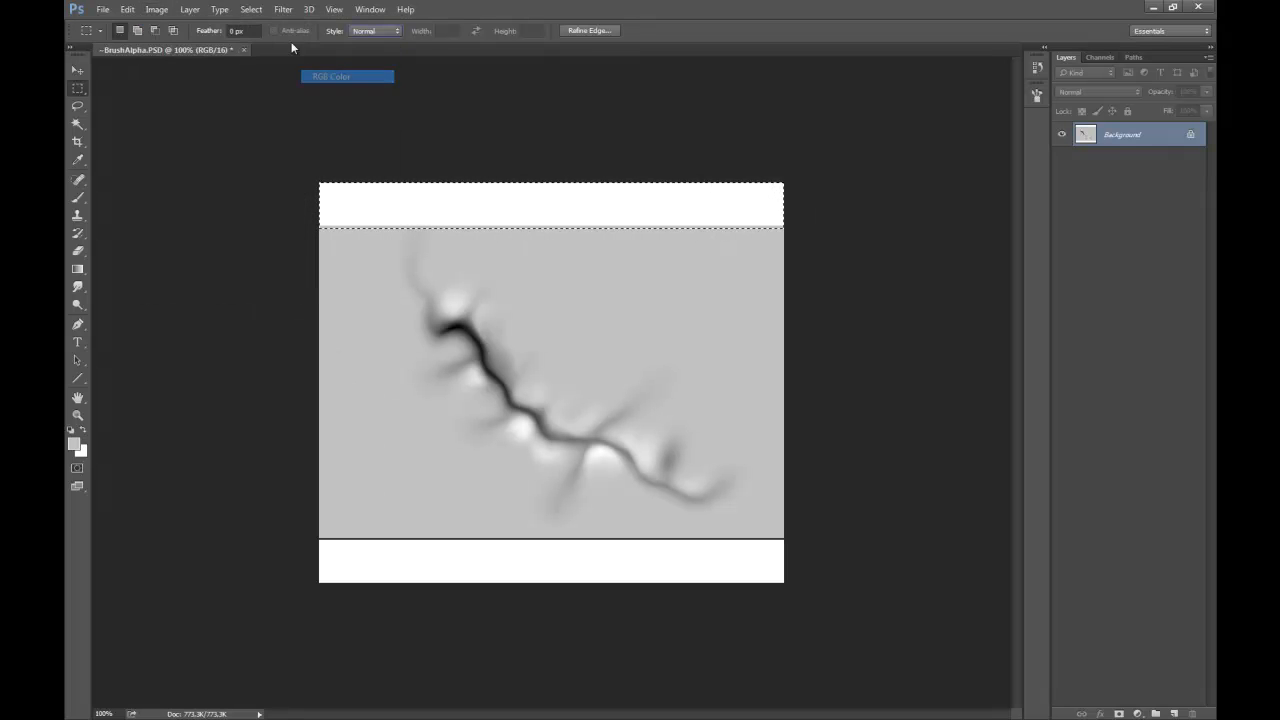
pyautogui.click(158, 10)
pyautogui.moveTo(180, 27)
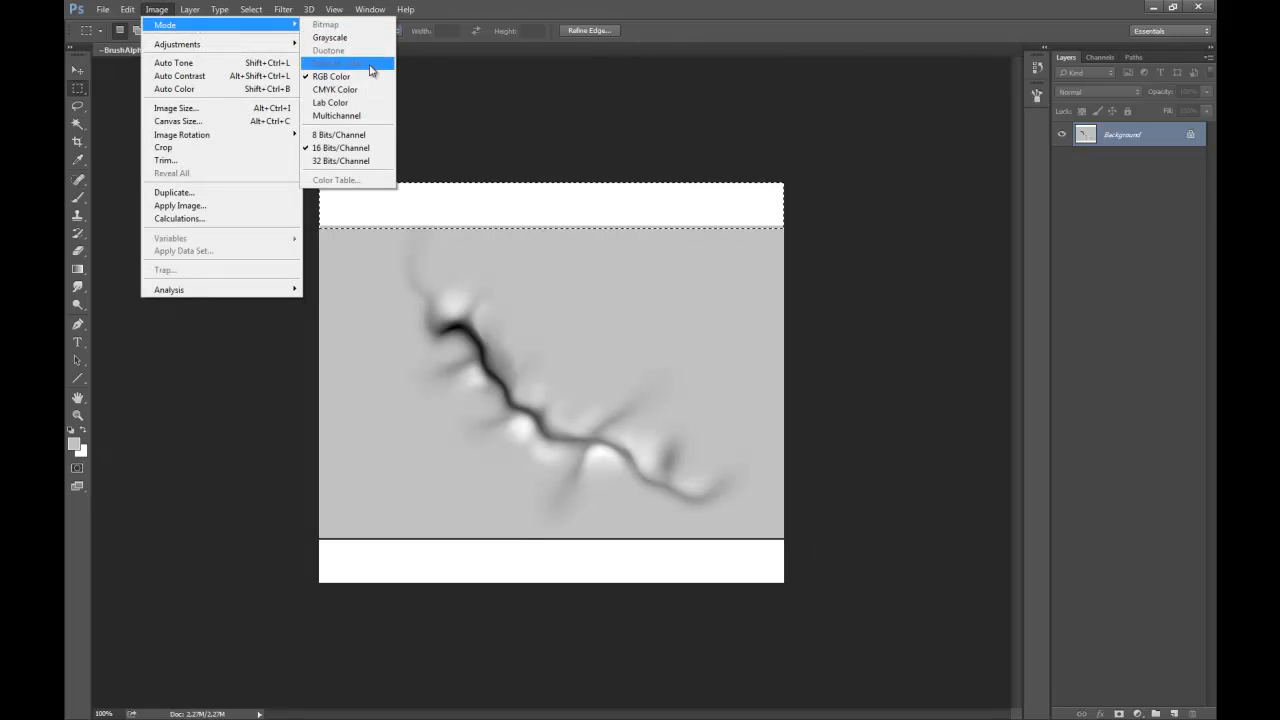
pyautogui.click(335, 133)
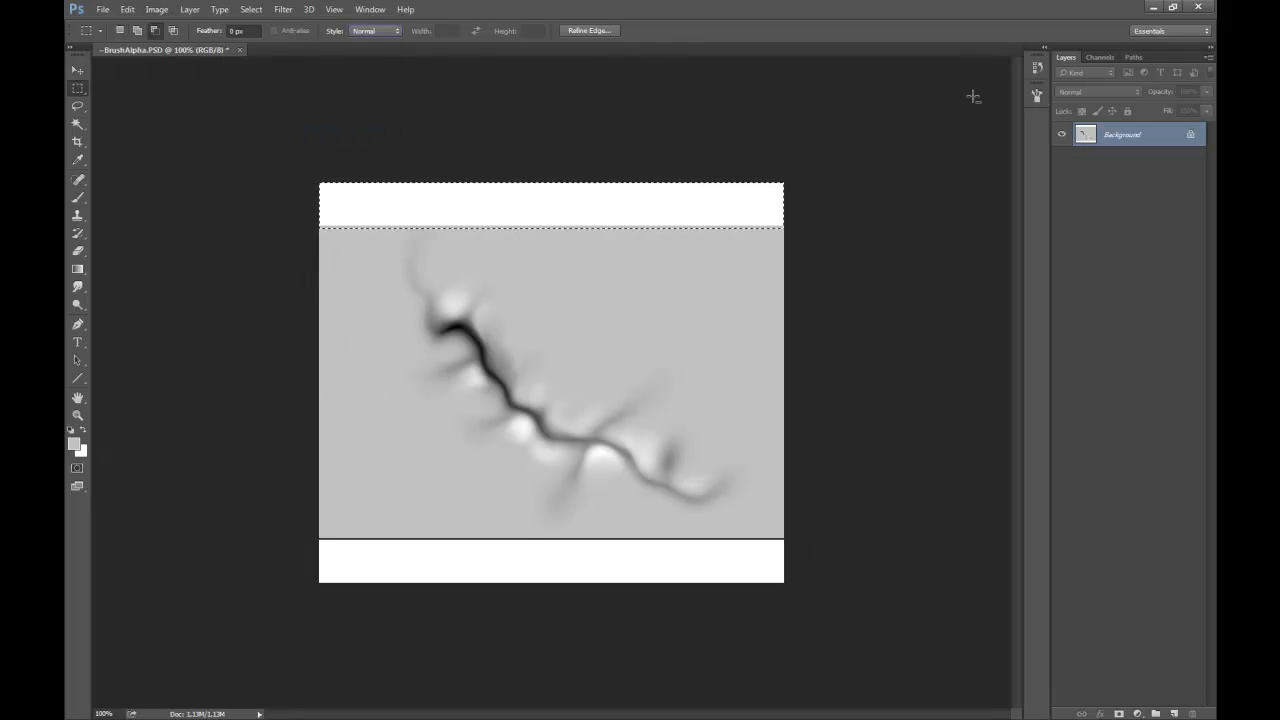
# Fill the white bands above and below the scar with the sampled grey on a new layer and clear the selection.
pyautogui.click(1174, 713)
pyautogui.hotkey('alt', 'BackSpace')
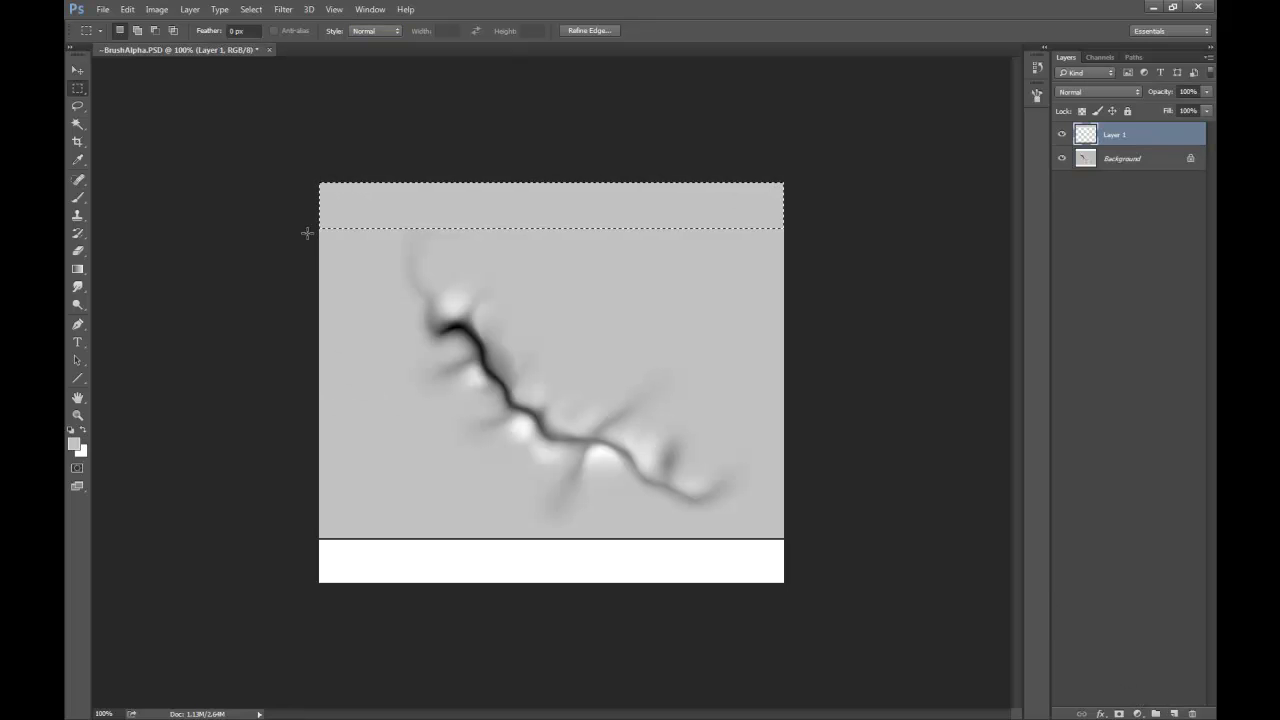
pyautogui.hotkey('ctrl', 'd')
pyautogui.moveTo(318, 584); pyautogui.dragTo(797, 522)
pyautogui.hotkey('alt', 'BackSpace')
pyautogui.hotkey('ctrl', 'd')
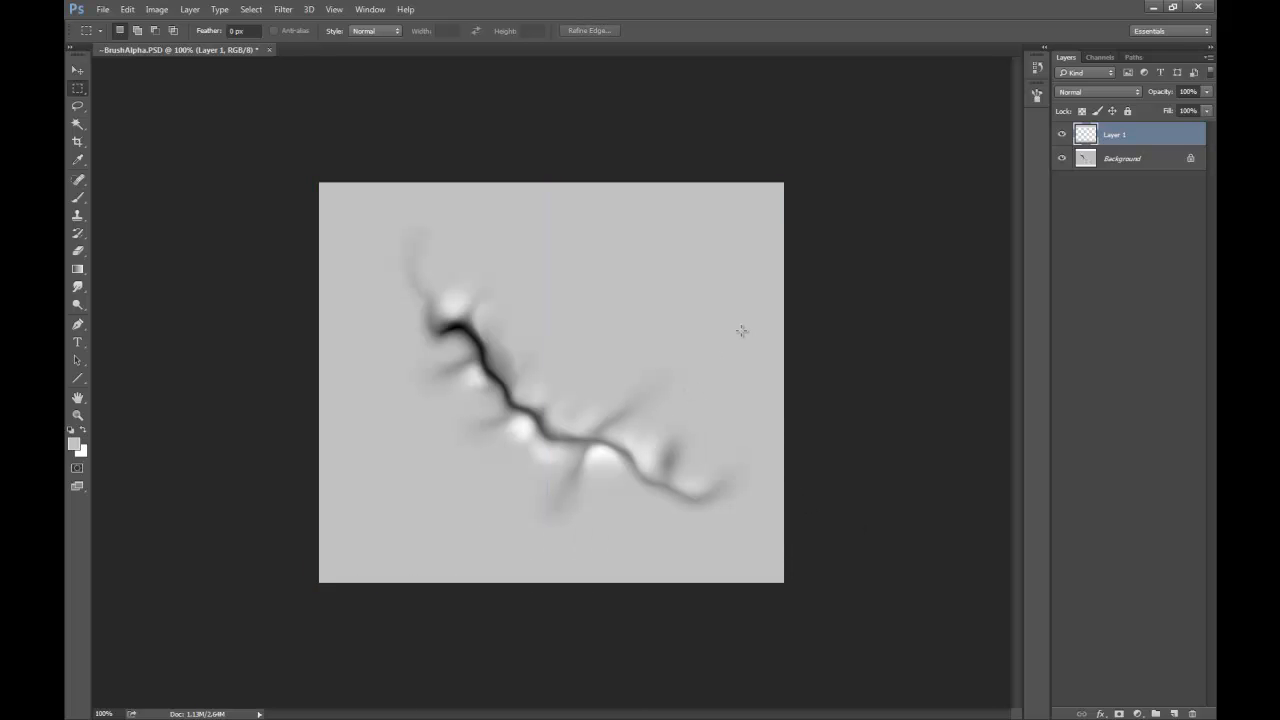
# Flatten the grey fill layer and the scar background into a single layer.
pyautogui.click(157, 9)
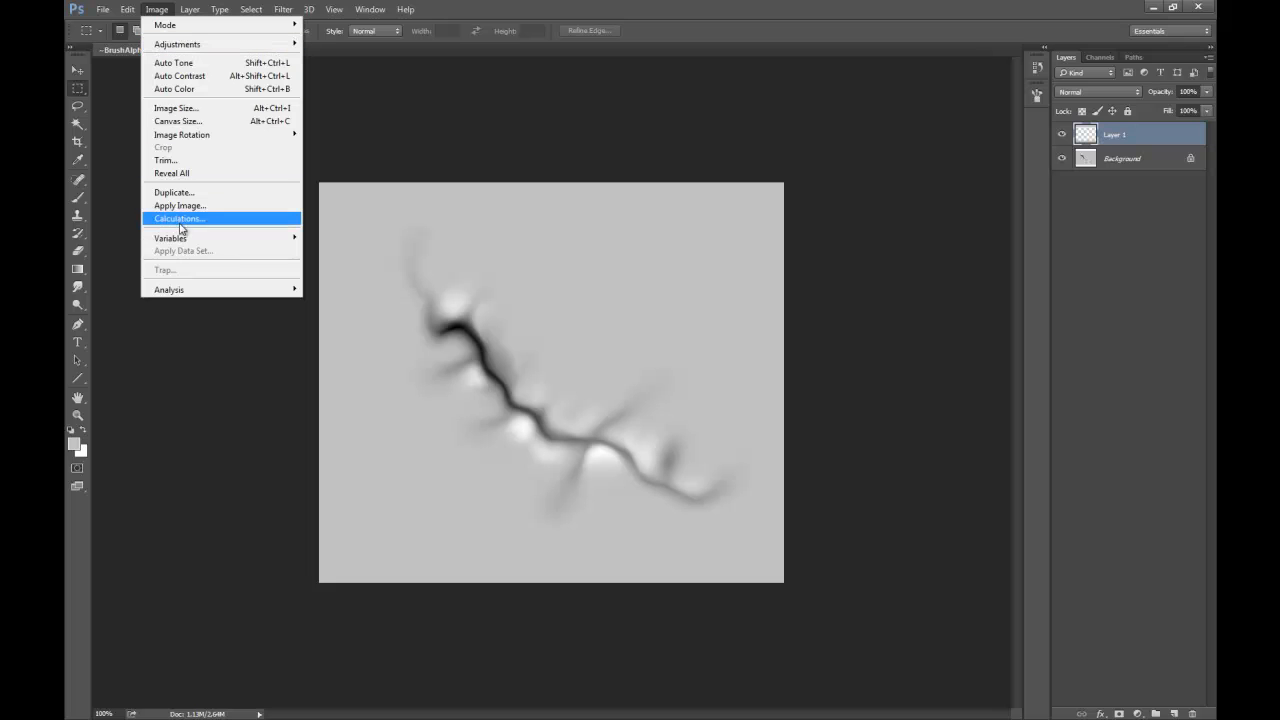
pyautogui.moveTo(190, 9)
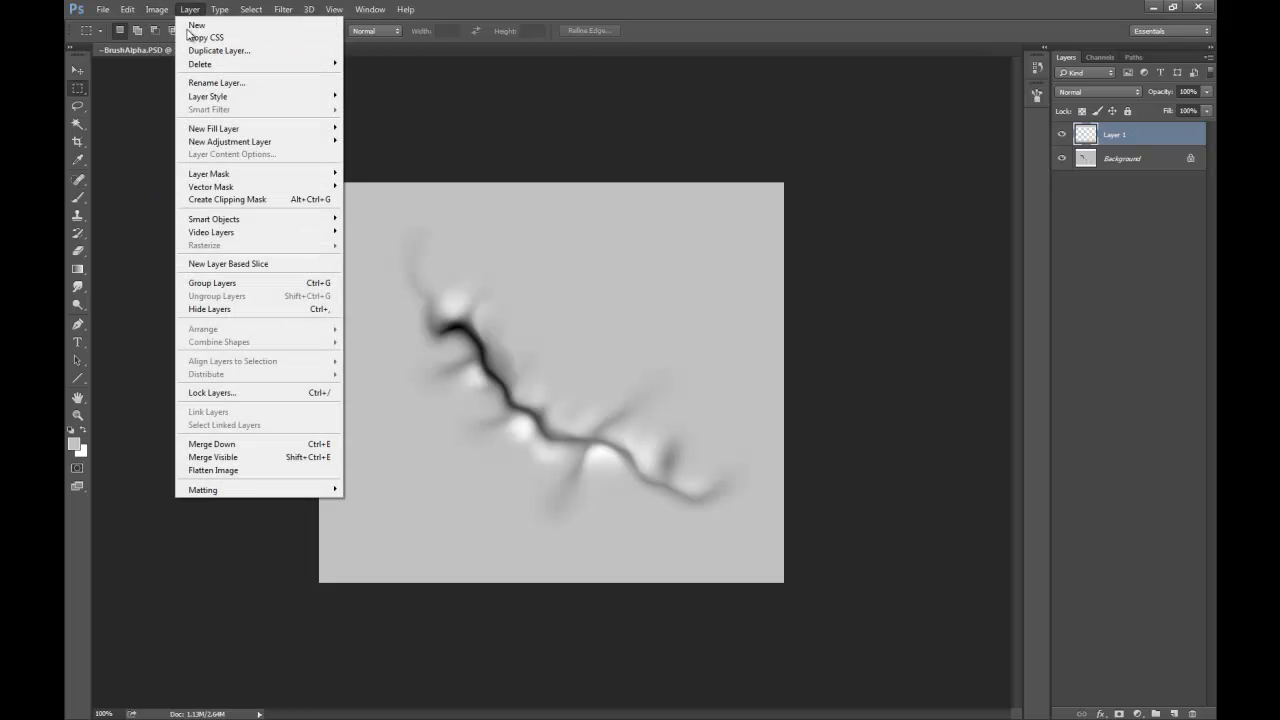
pyautogui.click(214, 470)
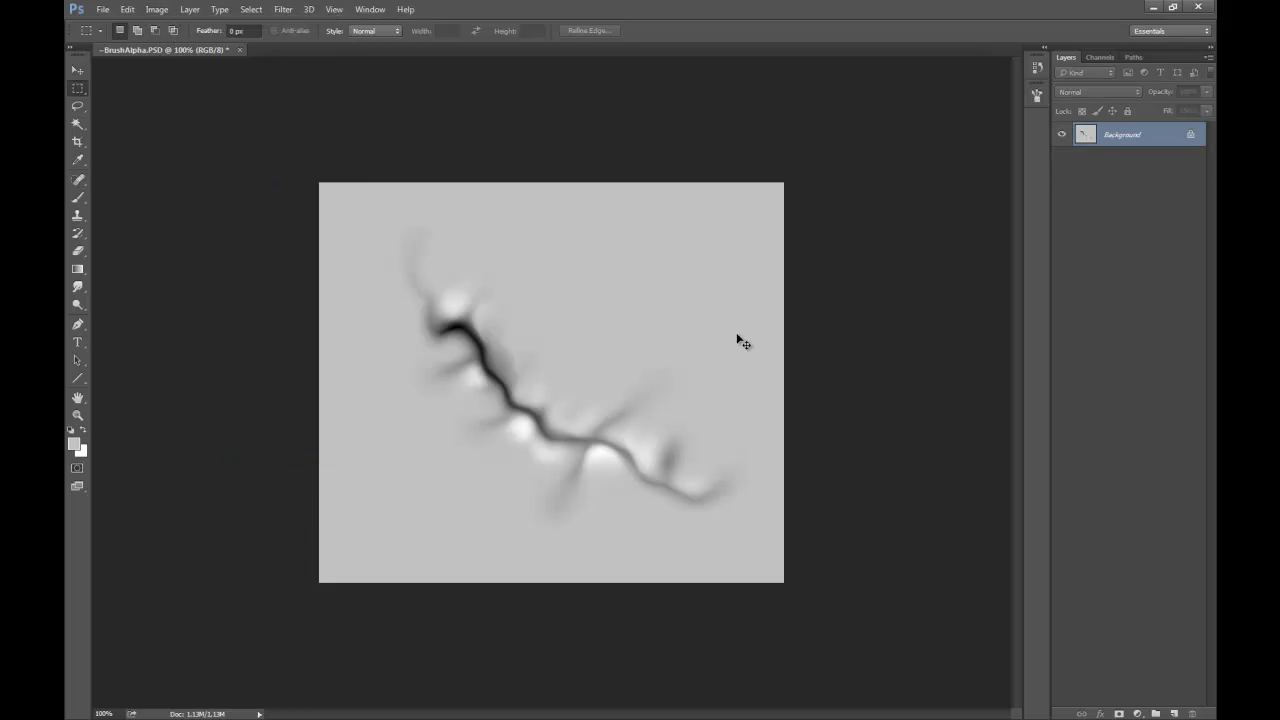
# Try a Levels adjustment on the scar with sampled white, black and grey points and a midtone of 0.32, and cancel it.
pyautogui.press('i')
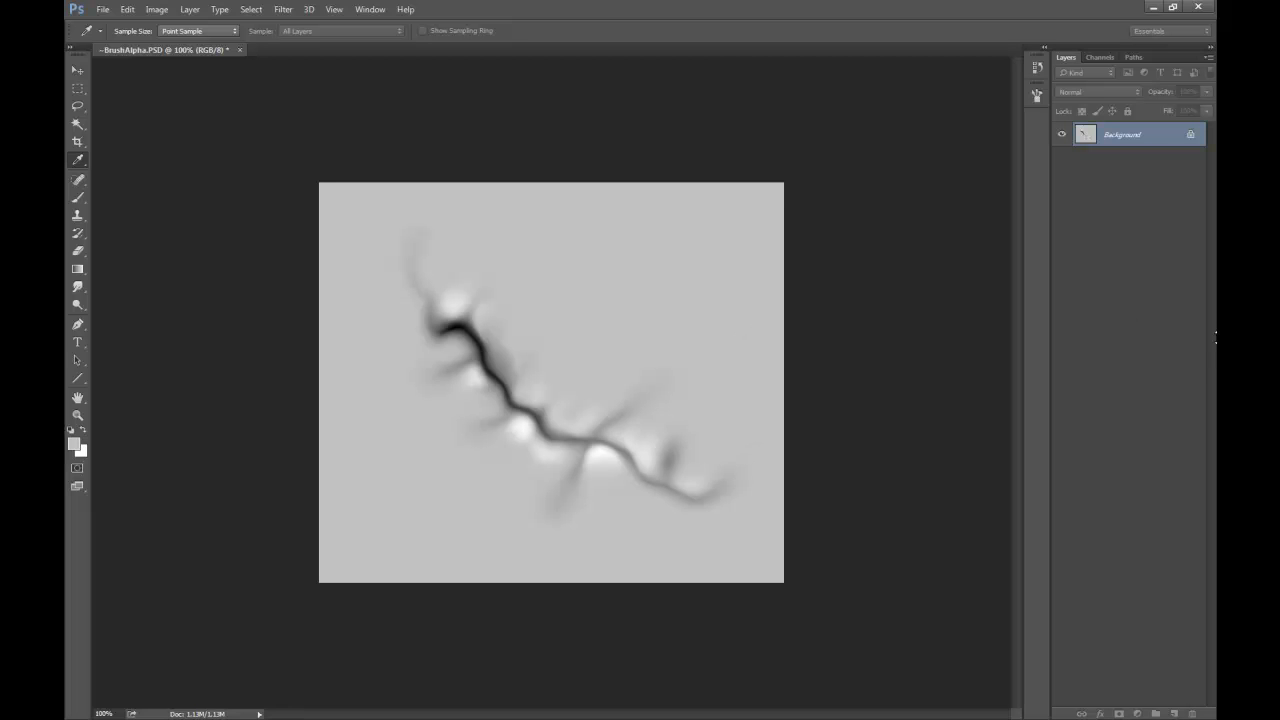
pyautogui.hotkey('ctrl', 'l')
pyautogui.moveTo(891, 269); pyautogui.dragTo(897, 143)
pyautogui.click(992, 259)
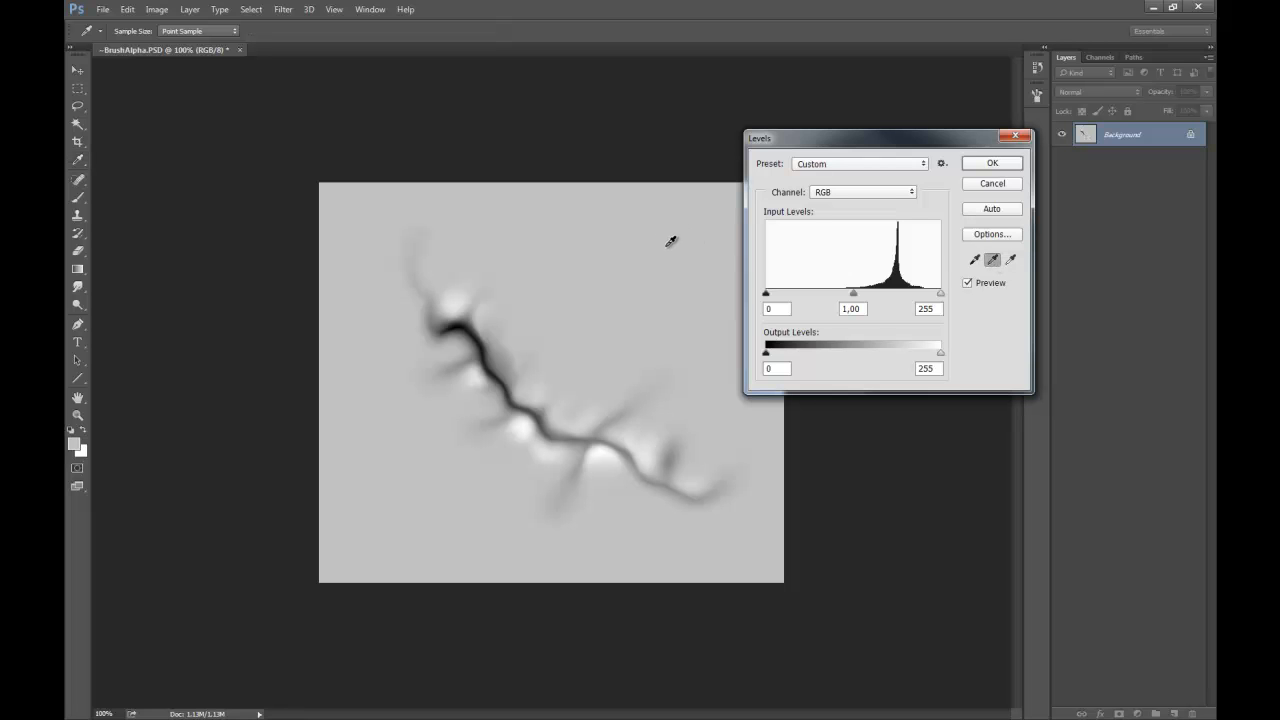
pyautogui.click(1010, 259)
pyautogui.click(462, 304)
pyautogui.click(974, 259)
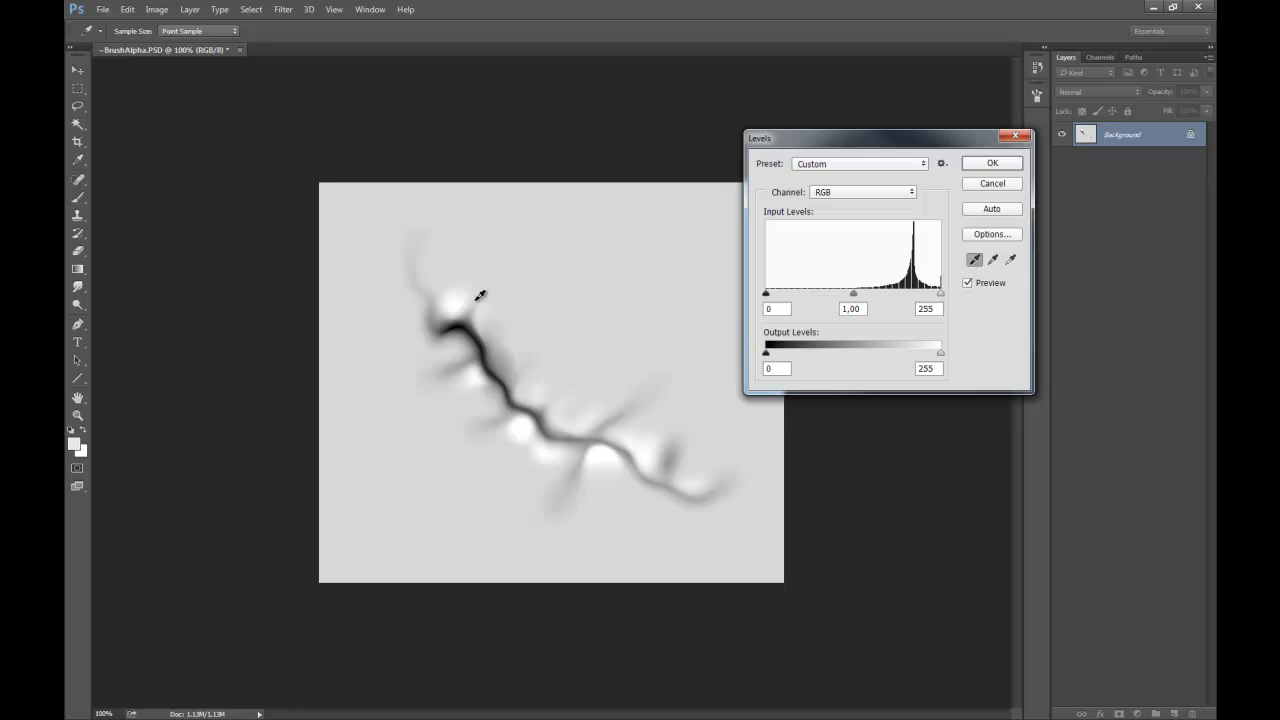
pyautogui.click(463, 320)
pyautogui.click(998, 259)
pyautogui.click(707, 272)
pyautogui.moveTo(854, 293); pyautogui.dragTo(906, 296)
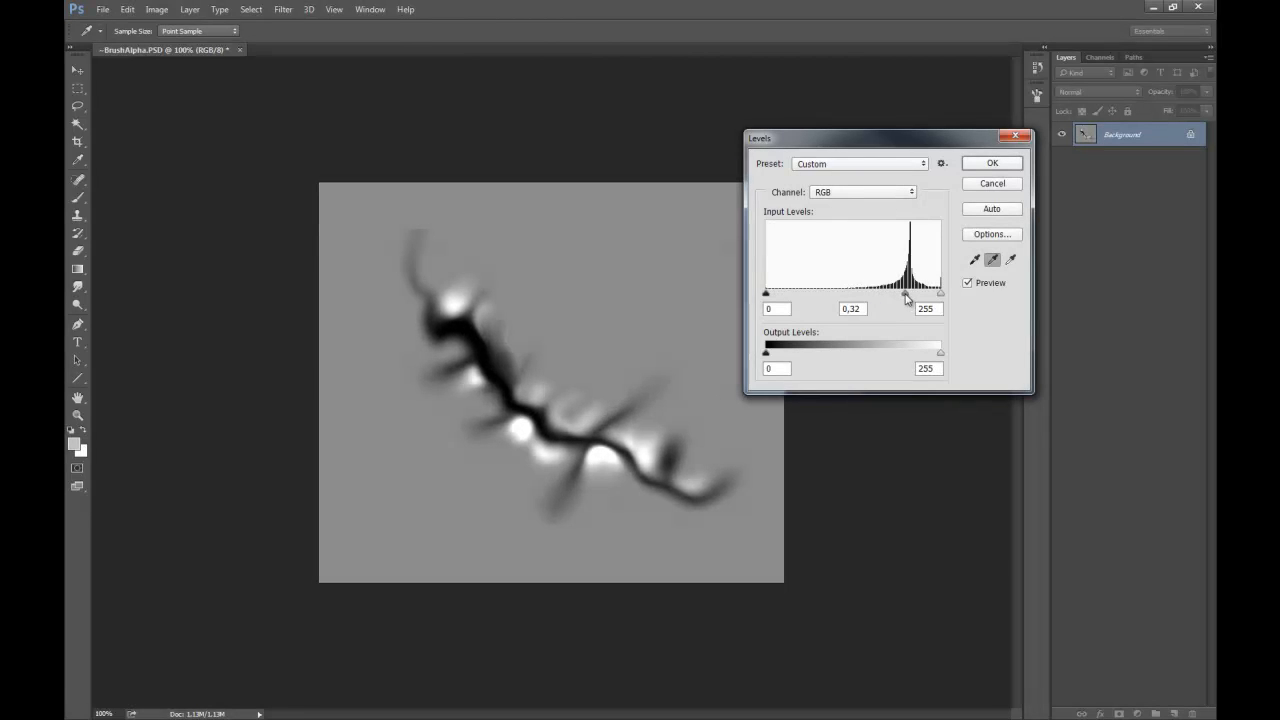
pyautogui.click(996, 187)
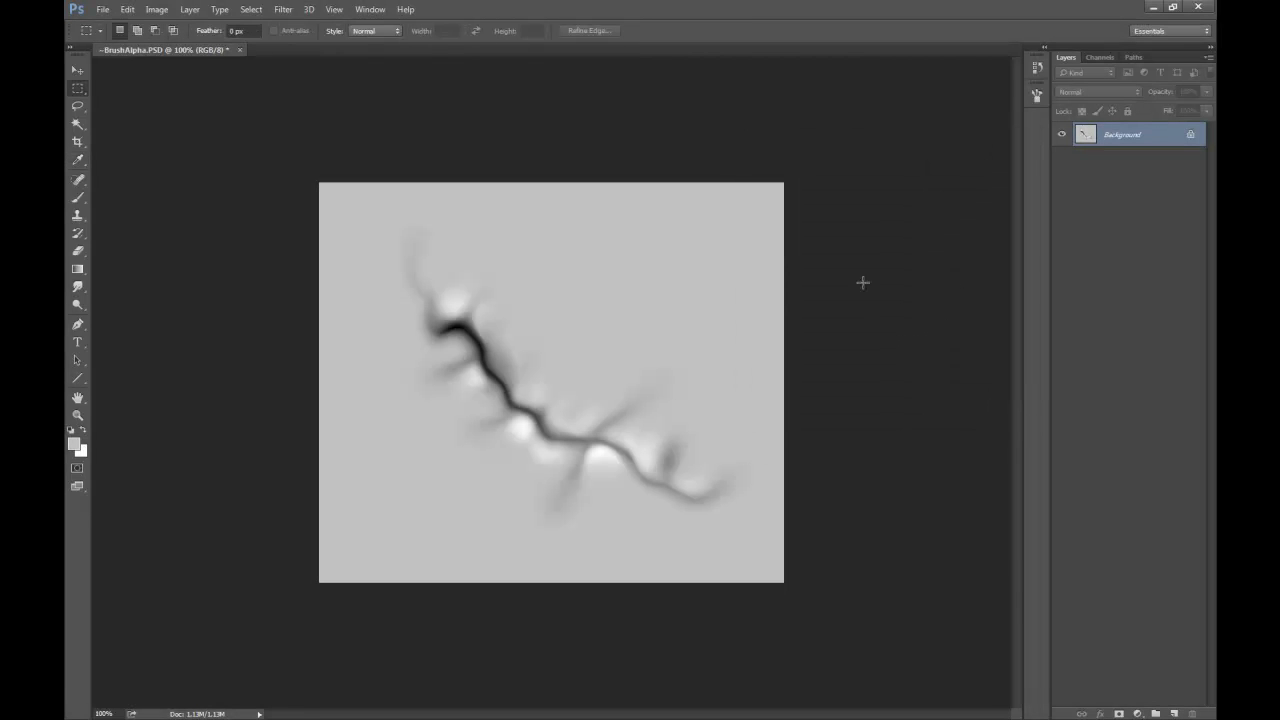
# Preview darker midtones at 0.59 in Levels and cancel the adjustment.
pyautogui.hotkey('ctrl', 'l')
pyautogui.moveTo(856, 295)
pyautogui.mouseDown()
pyautogui.moveTo(895, 298)
pyautogui.moveTo(881, 299)
pyautogui.mouseUp()
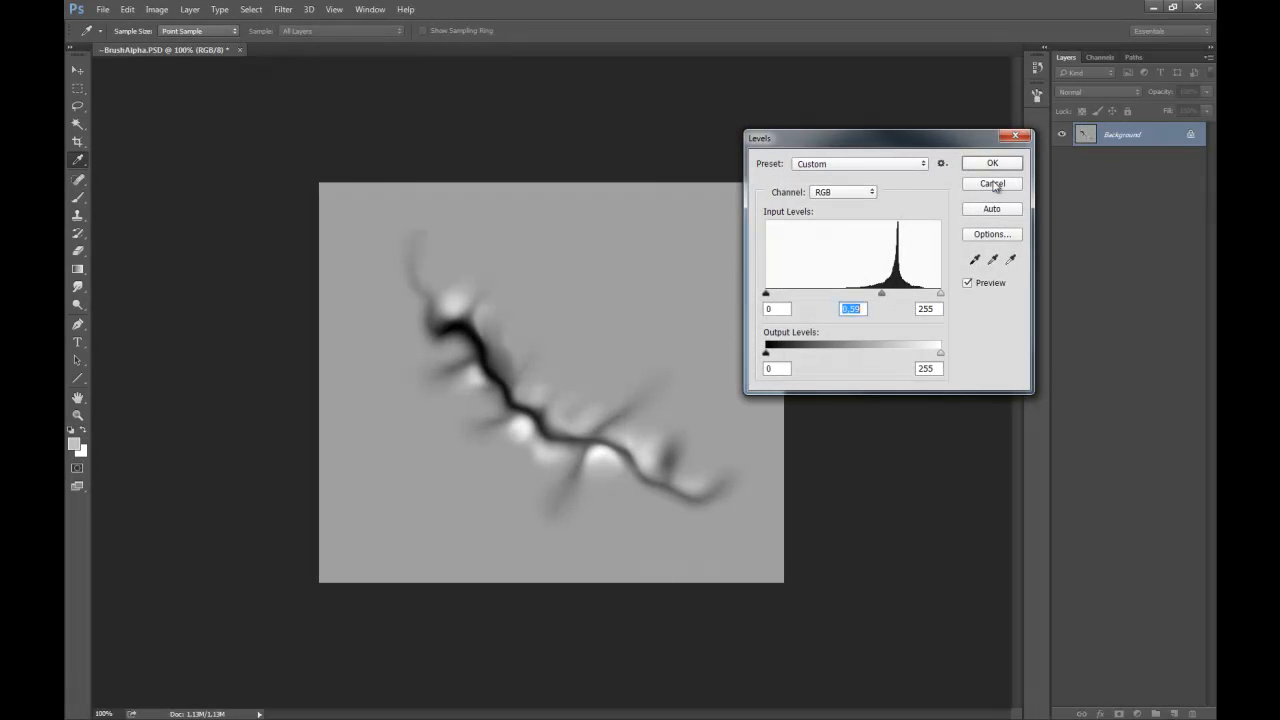
pyautogui.click(993, 184)
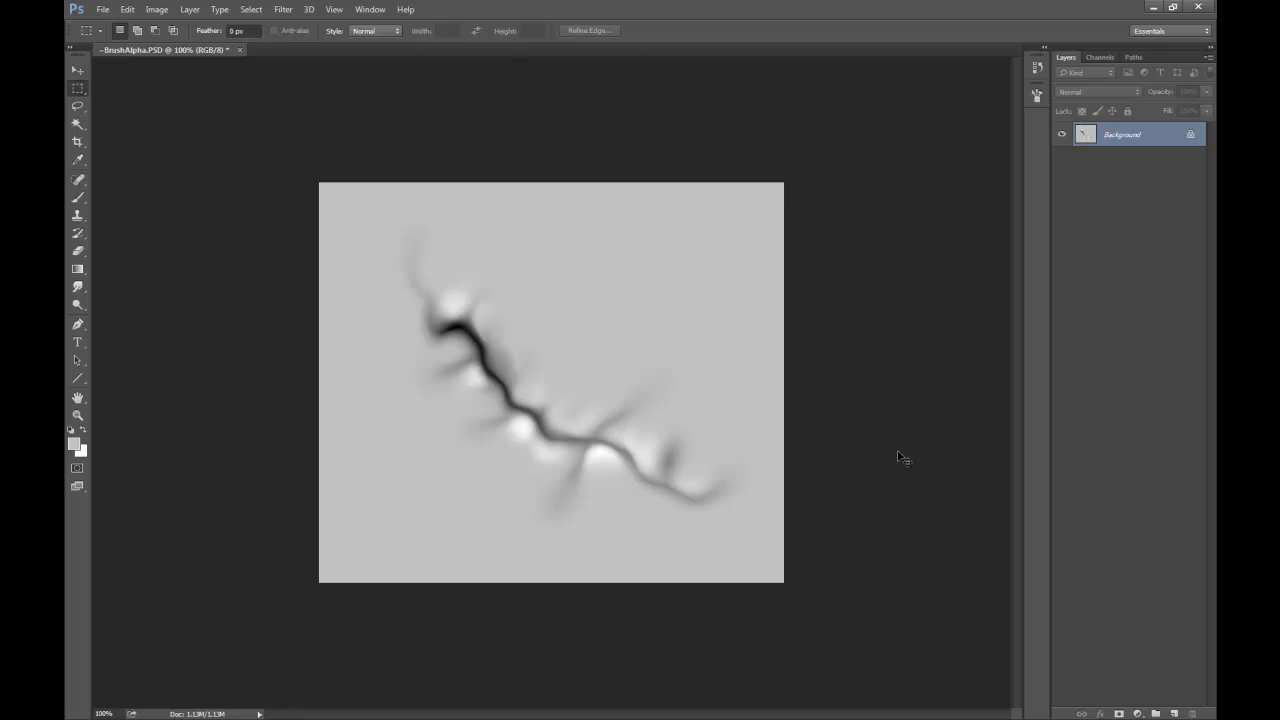
# Save the edited scar image as AlphaScar in Photoshop format in the DemoModel_ART folder.
pyautogui.hotkey('ctrl', 'shift', 's')
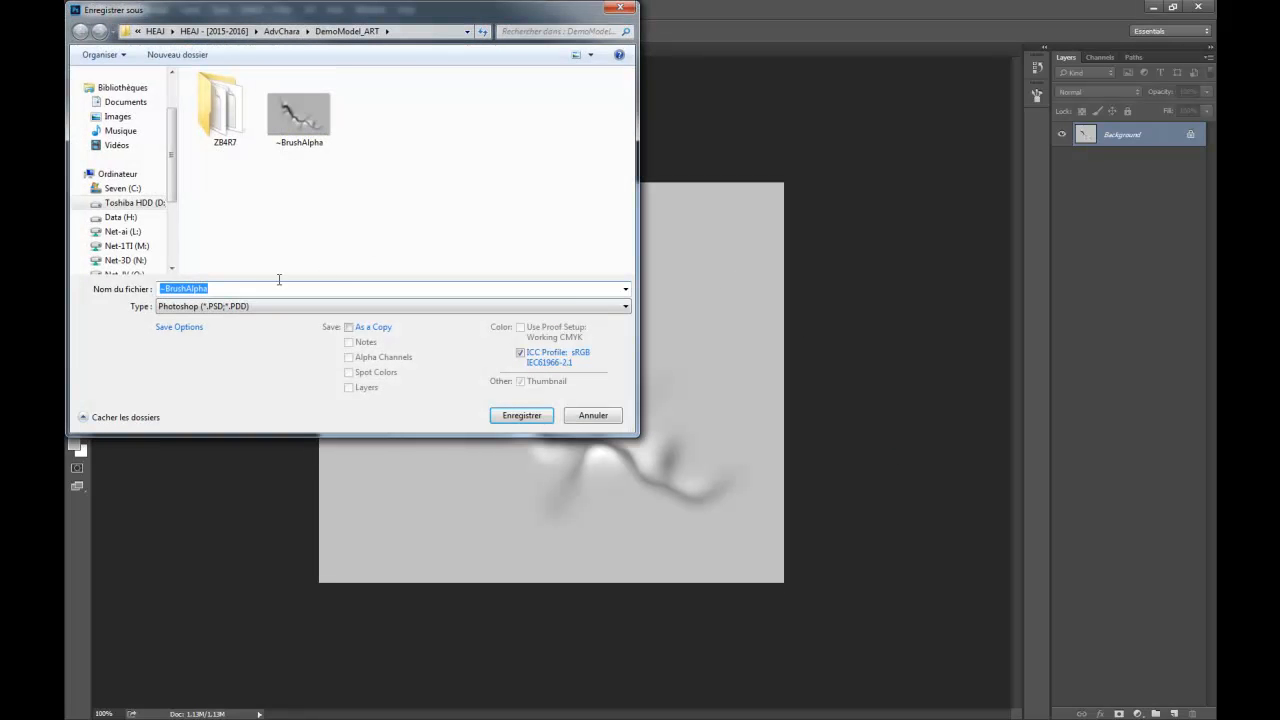
pyautogui.click(190, 288)
pyautogui.moveTo(189, 288); pyautogui.dragTo(145, 291)
pyautogui.press('BackSpace')
pyautogui.press('Return')
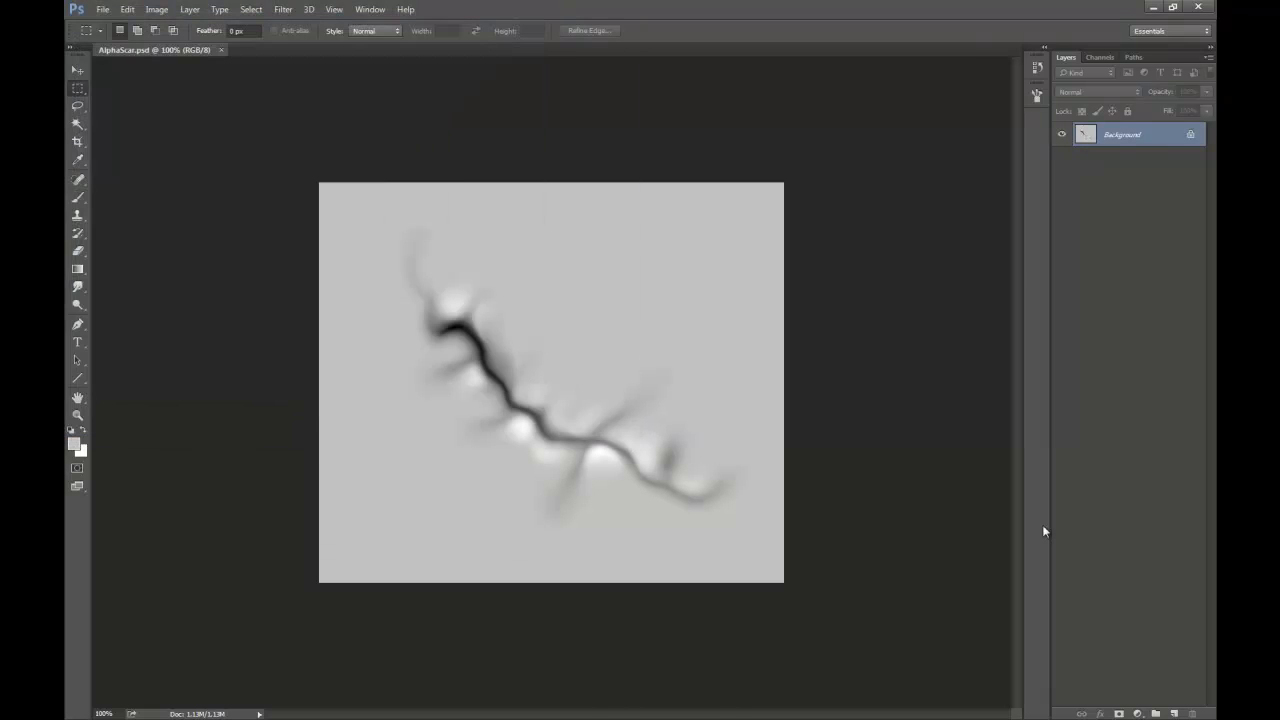
# Switch back to ZBrush and import the edited AlphaScar image as the Standard brush's alpha.
pyautogui.click(1153, 7)
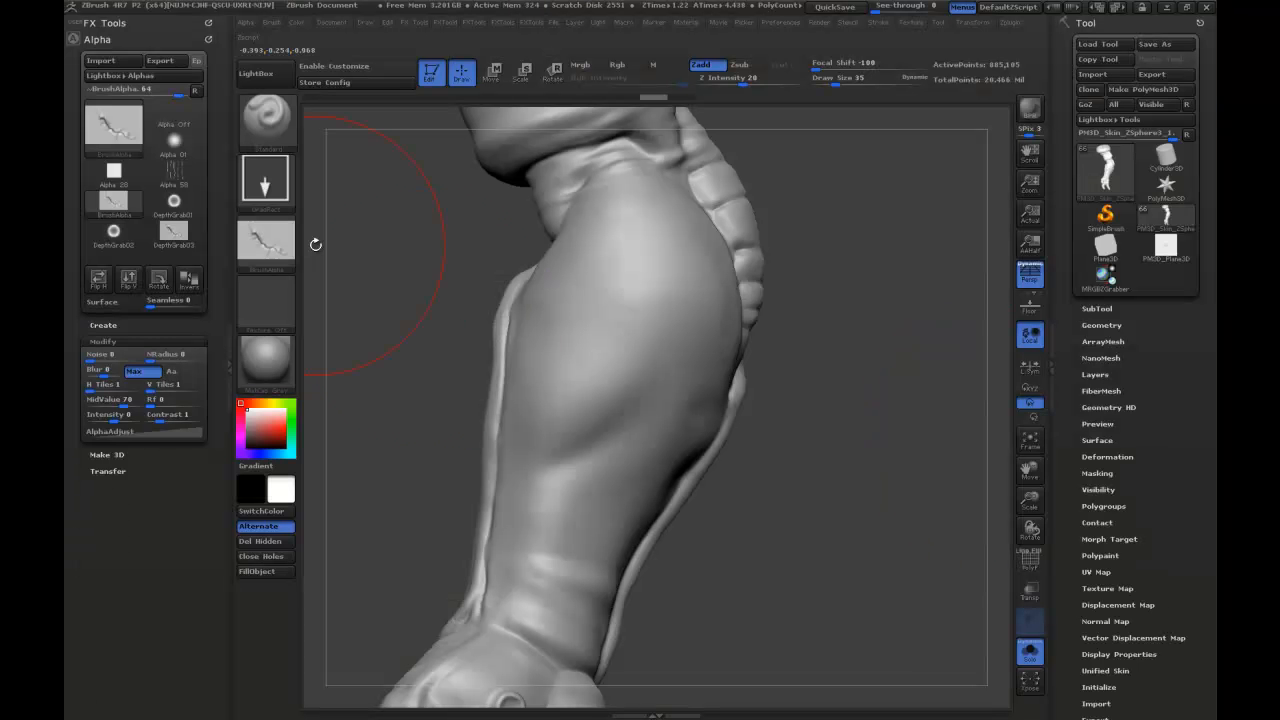
pyautogui.click(286, 249)
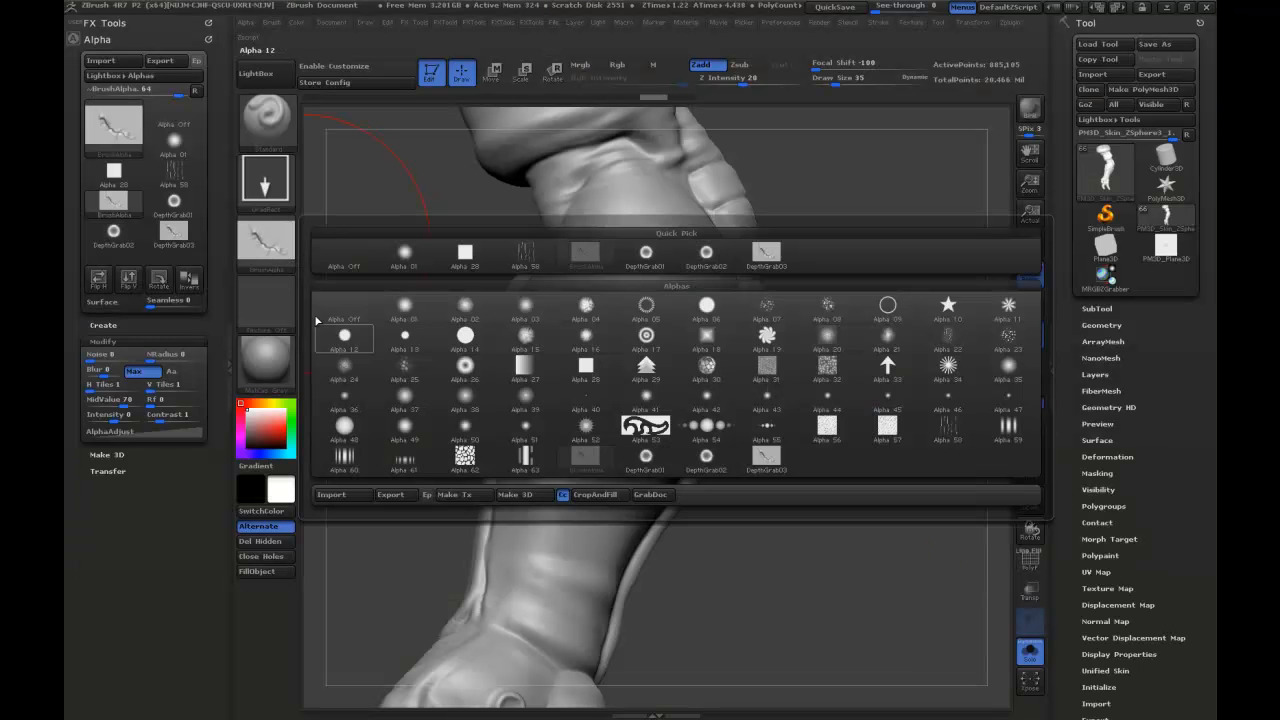
pyautogui.click(331, 494)
pyautogui.doubleClick(548, 249)
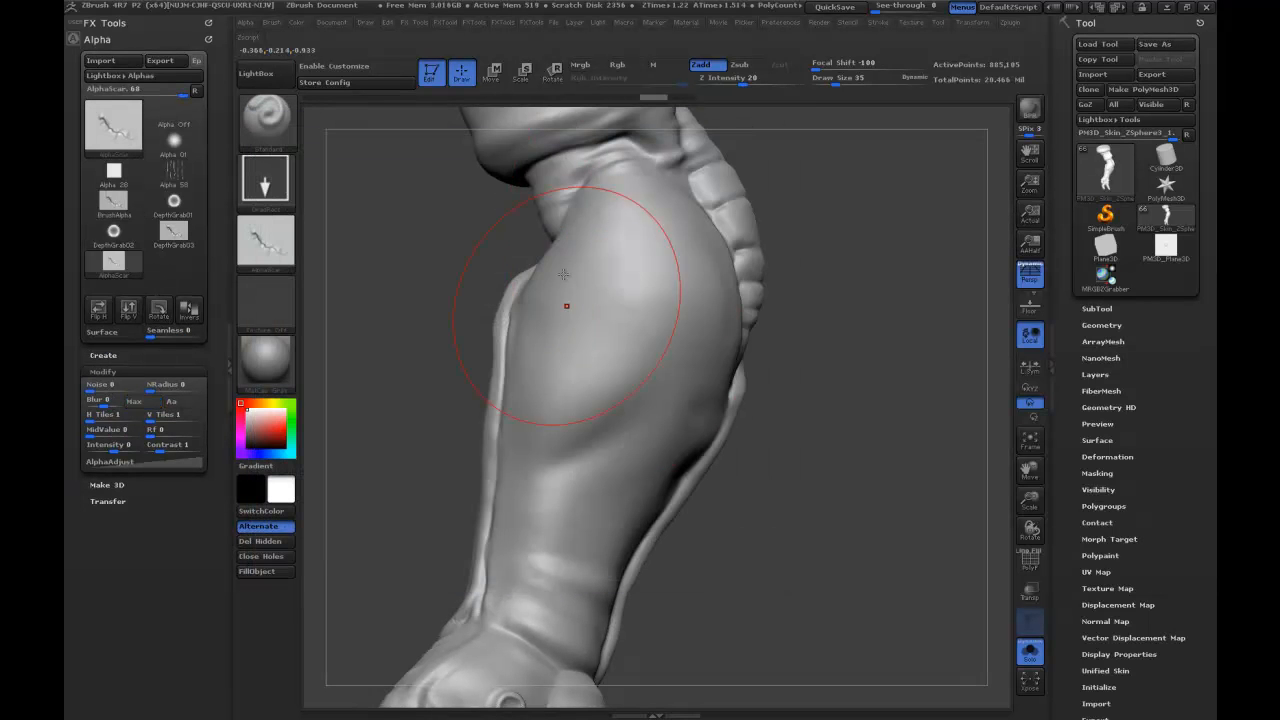
# Try stamping the imported AlphaScar on the forearm and undo the stamp.
pyautogui.moveTo(625, 353); pyautogui.dragTo(655, 270)
pyautogui.press('ctrl')
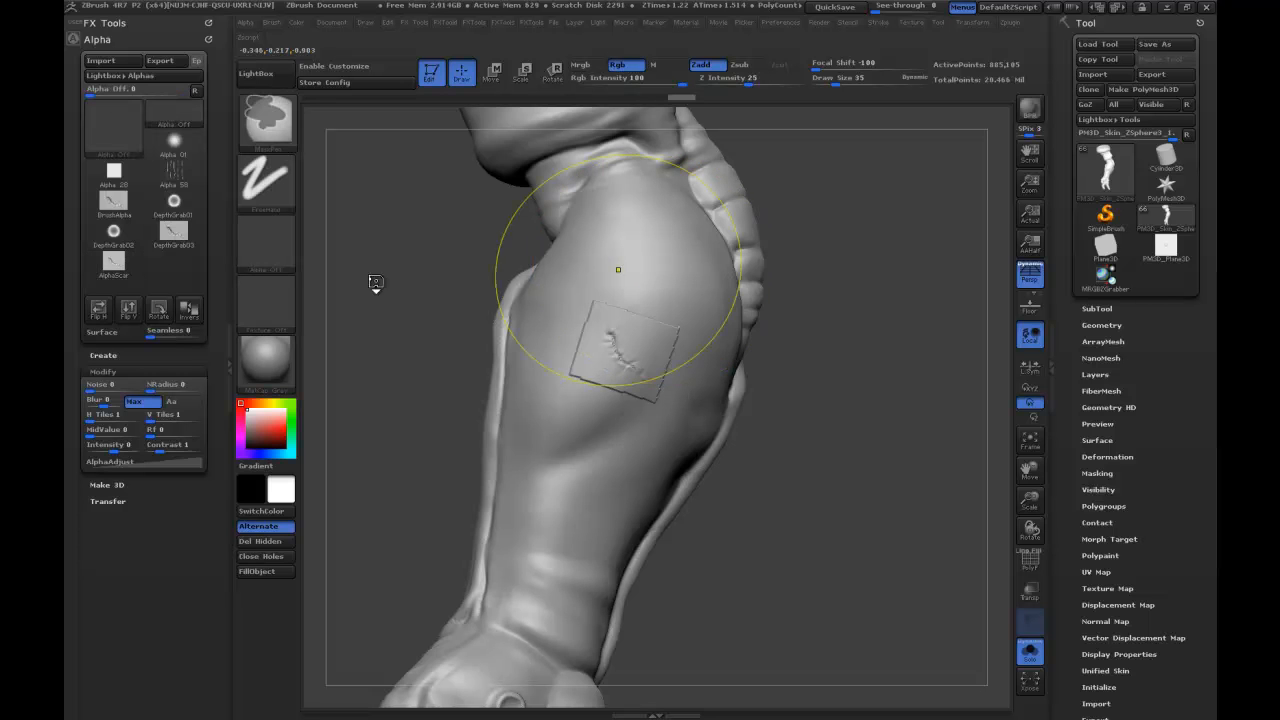
pyautogui.hotkey('ctrl', 'z')
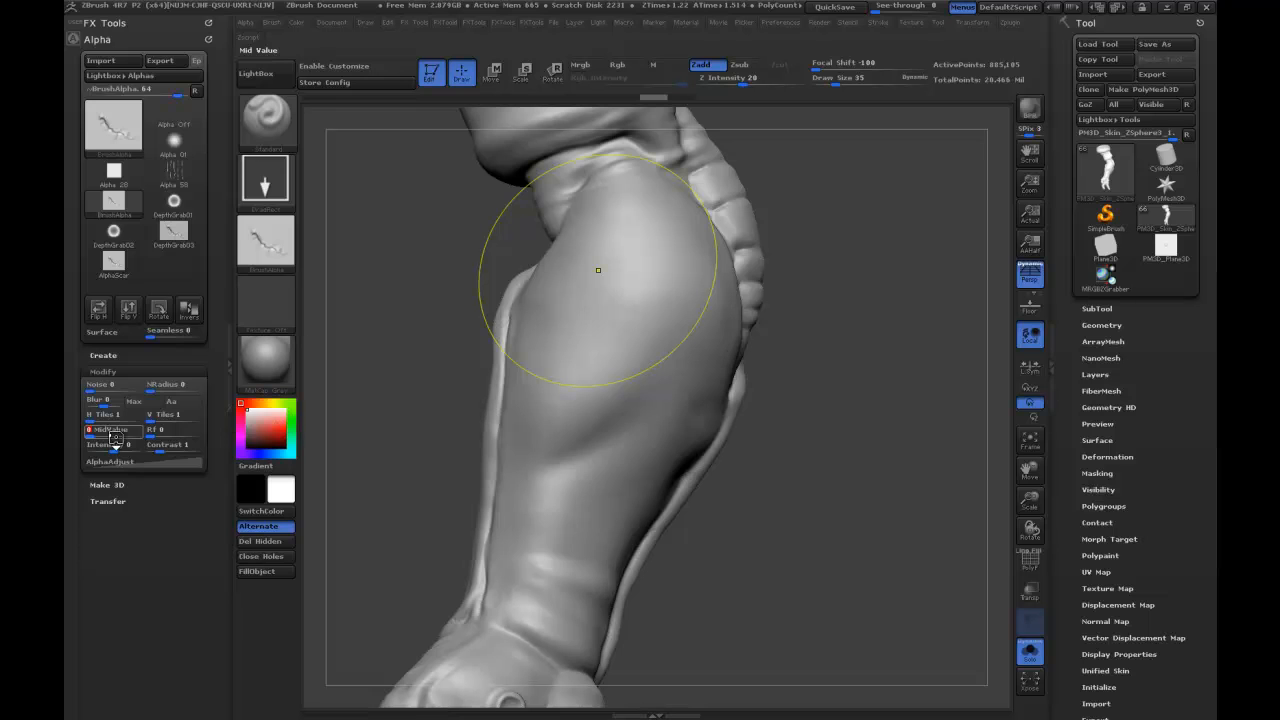
# Try the original BrushAlpha scar on the forearm with mid values of 70 and 71, undoing each test stamp.
pyautogui.write('0')
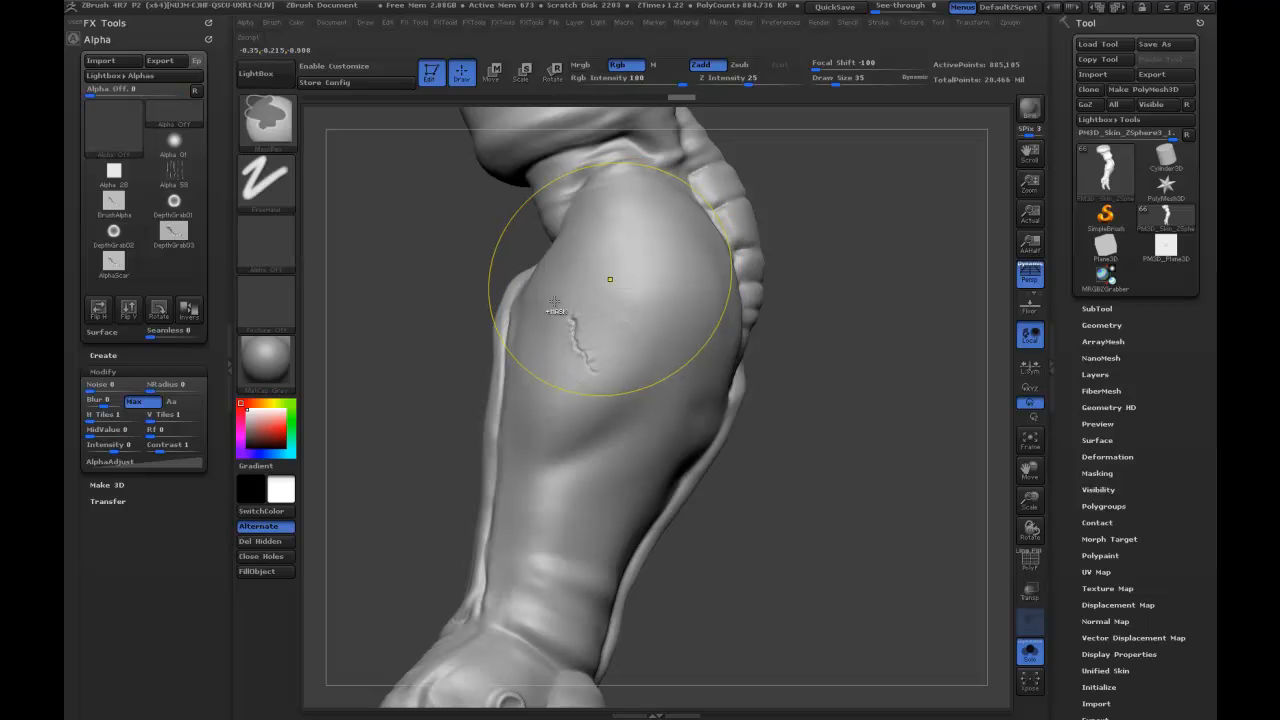
pyautogui.hotkey('ctrl', 'z')
pyautogui.click(112, 429)
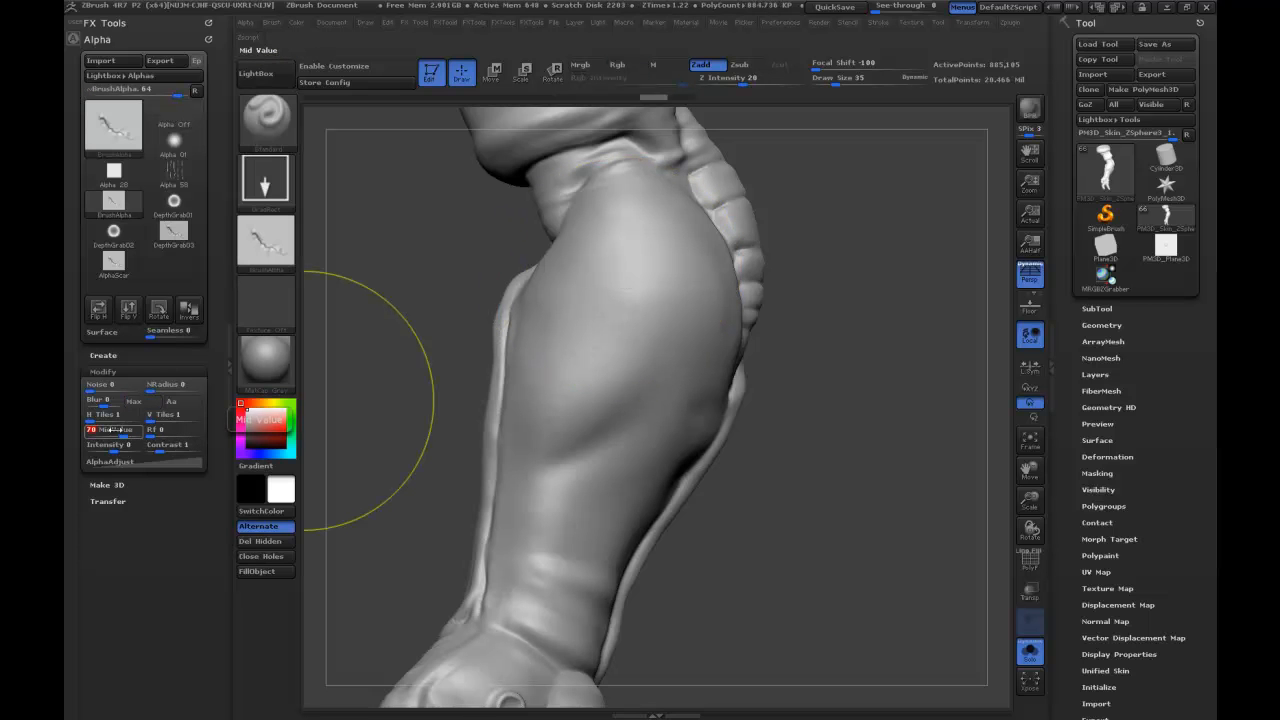
pyautogui.write('71')
pyautogui.moveTo(625, 332); pyautogui.dragTo(663, 286)
pyautogui.hotkey('ctrl', 'z')
# Test mid values of 72 and 73 for the scar alpha with stamps on the forearm, undoing each one.
pyautogui.click(112, 430)
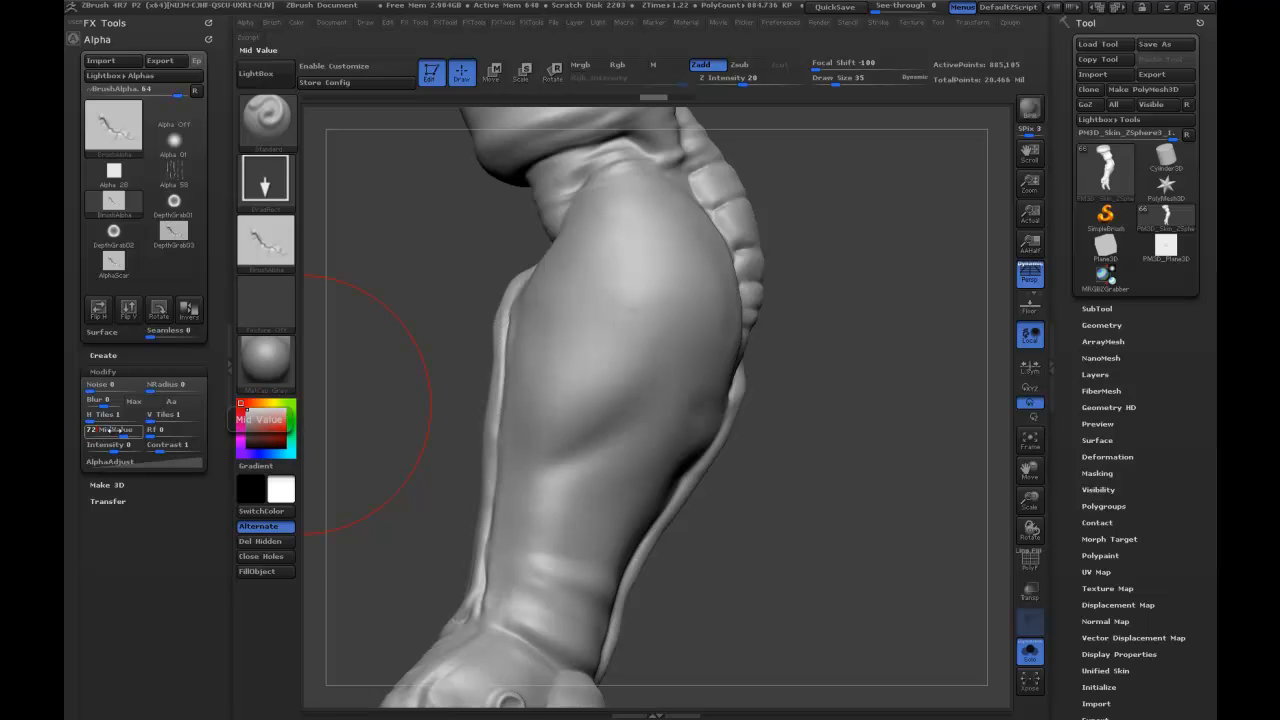
pyautogui.moveTo(624, 349)
pyautogui.mouseDown()
pyautogui.moveTo(651, 308)
pyautogui.moveTo(661, 228)
pyautogui.moveTo(664, 257)
pyautogui.mouseUp()
pyautogui.hotkey('ctrl', 'z')
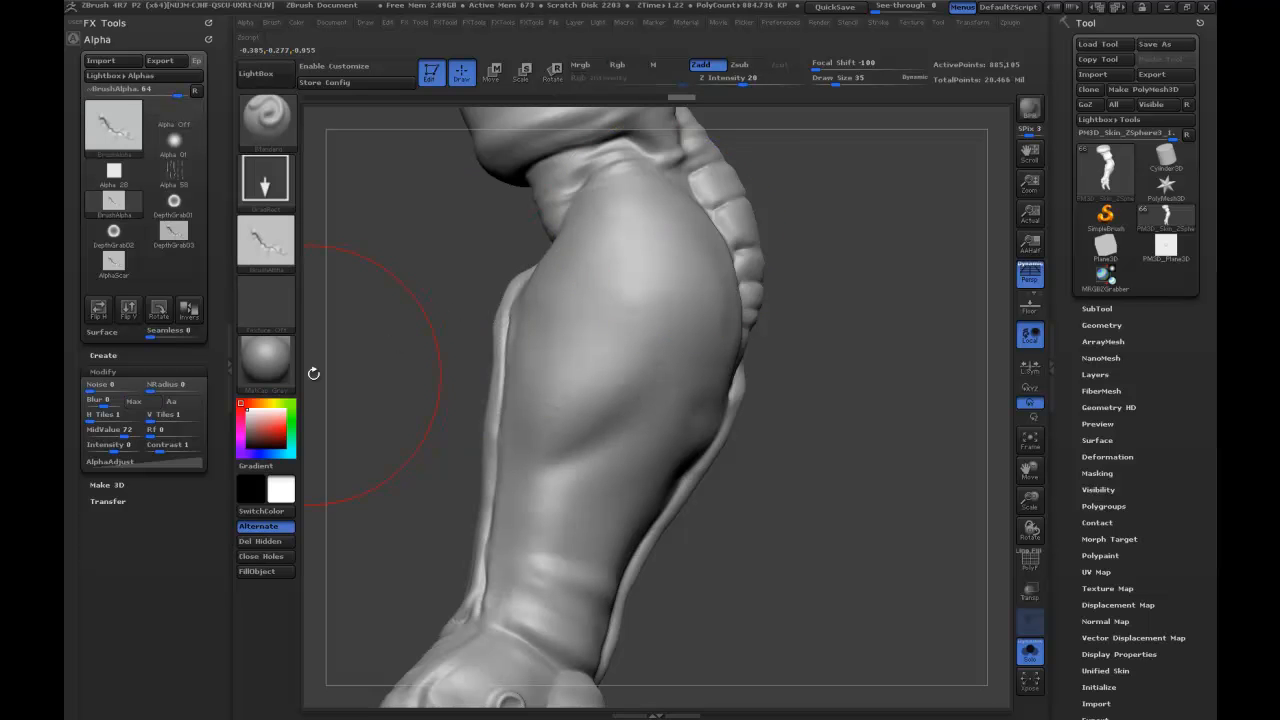
pyautogui.click(117, 429)
pyautogui.write('73')
pyautogui.press('Return')
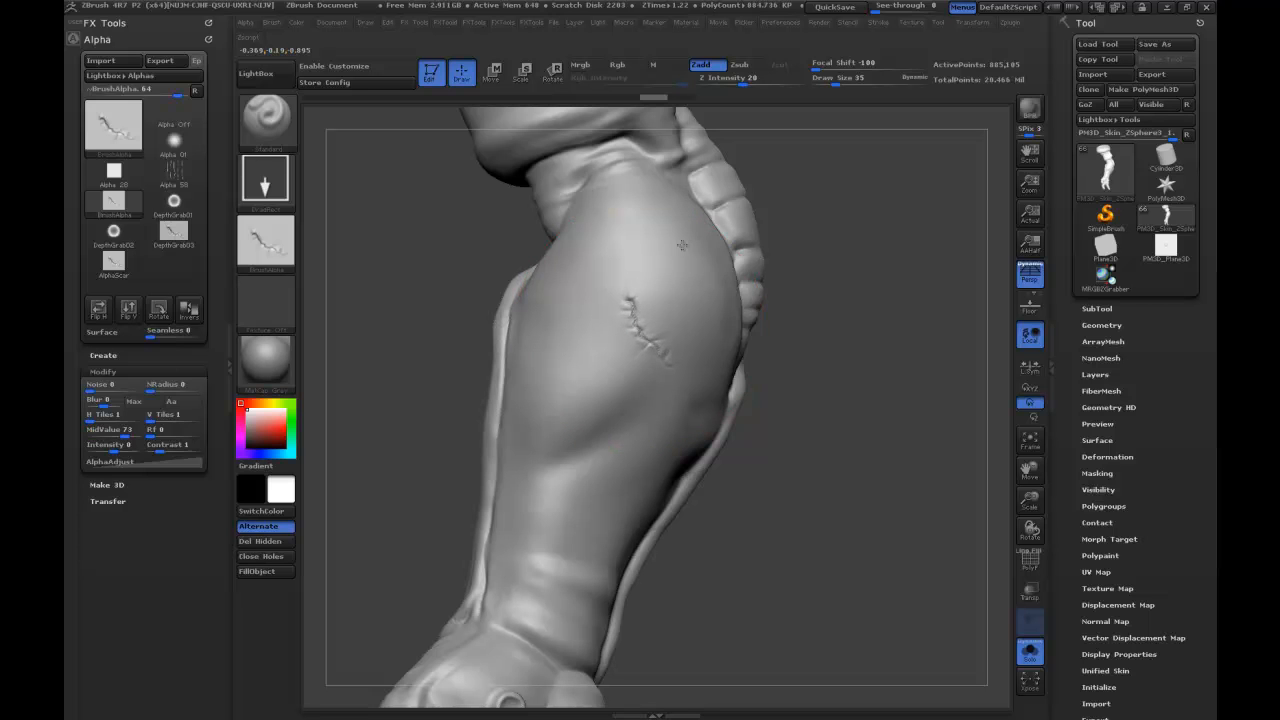
pyautogui.hotkey('ctrl', 'z')
# Set the scar alpha's mid value to 75 and stamp it on the forearm.
pyautogui.click(124, 432)
pyautogui.write('75')
pyautogui.press('Return')
pyautogui.moveTo(604, 362); pyautogui.dragTo(666, 250)
# Stamp further scars on the upper arm at different angles, check them around the arm, and undo all the stamps.
pyautogui.moveTo(873, 480)
pyautogui.mouseDown()
pyautogui.moveTo(859, 526)
pyautogui.moveTo(729, 399)
pyautogui.mouseUp()
pyautogui.moveTo(653, 441); pyautogui.dragTo(477, 393)
pyautogui.moveTo(875, 484)
pyautogui.mouseDown()
pyautogui.moveTo(901, 446)
pyautogui.moveTo(868, 400)
pyautogui.moveTo(825, 399)
pyautogui.moveTo(840, 398)
pyautogui.moveTo(766, 344)
pyautogui.mouseUp()
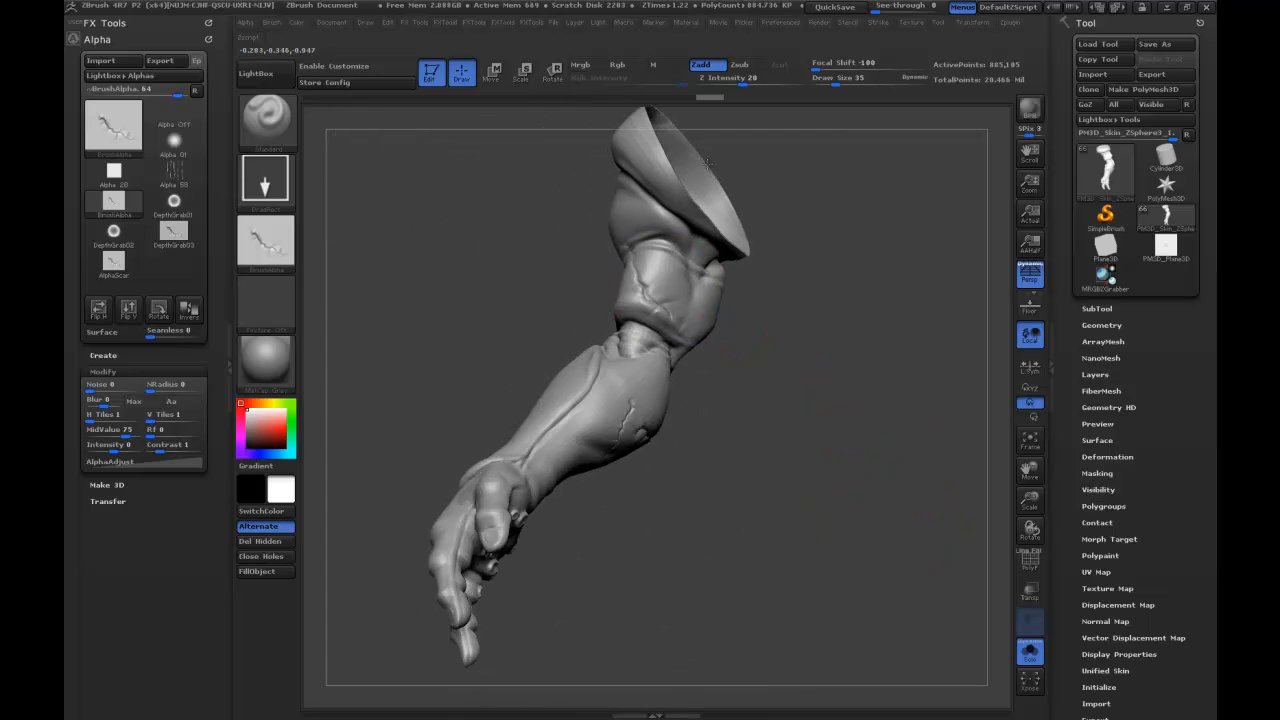
pyautogui.moveTo(718, 148)
pyautogui.mouseDown()
pyautogui.moveTo(776, 381)
pyautogui.moveTo(758, 430)
pyautogui.moveTo(659, 287)
pyautogui.mouseUp()
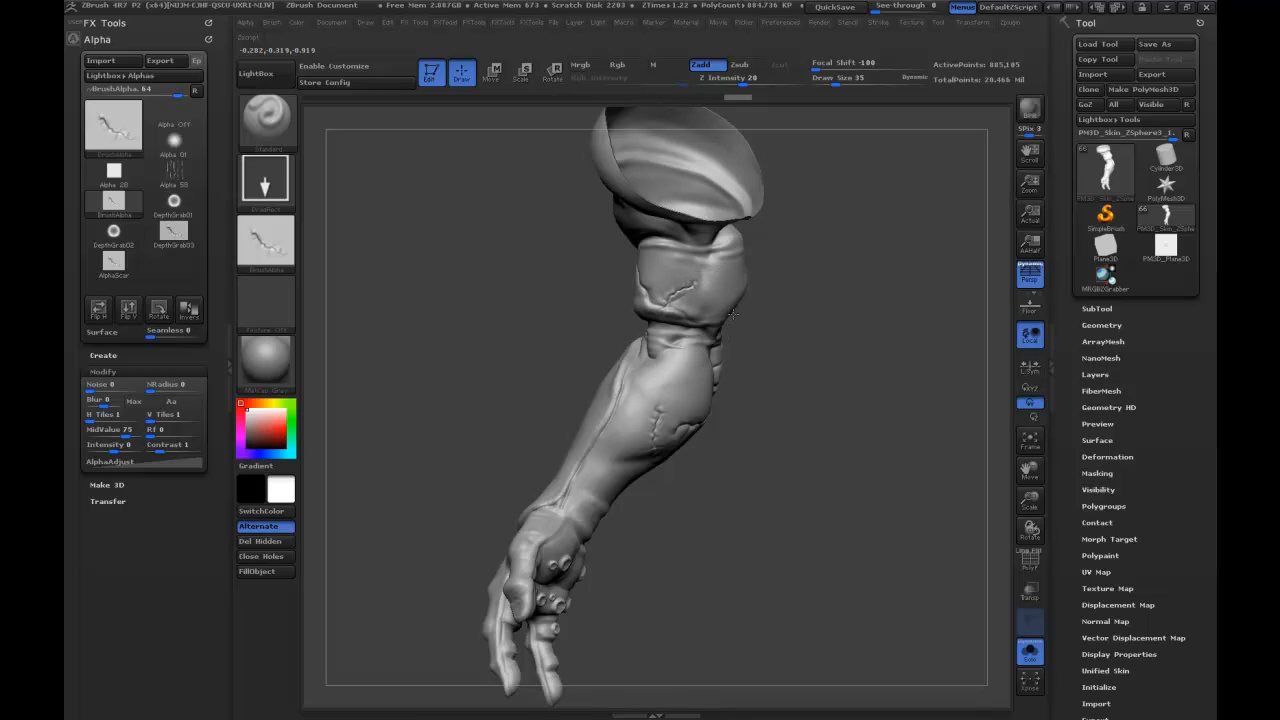
pyautogui.moveTo(792, 380)
pyautogui.mouseDown()
pyautogui.moveTo(832, 396)
pyautogui.moveTo(845, 382)
pyautogui.moveTo(859, 517)
pyautogui.moveTo(648, 285)
pyautogui.mouseUp()
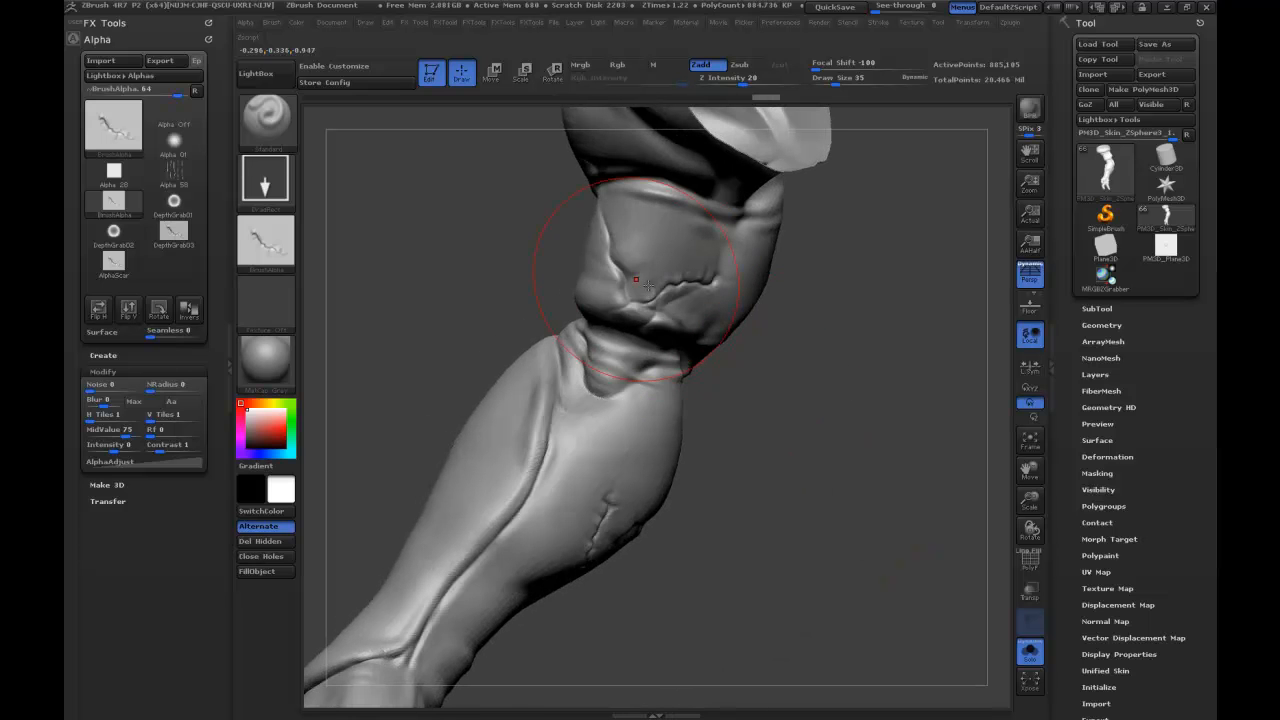
pyautogui.moveTo(870, 461); pyautogui.dragTo(896, 405)
pyautogui.moveTo(773, 312); pyautogui.dragTo(802, 325)
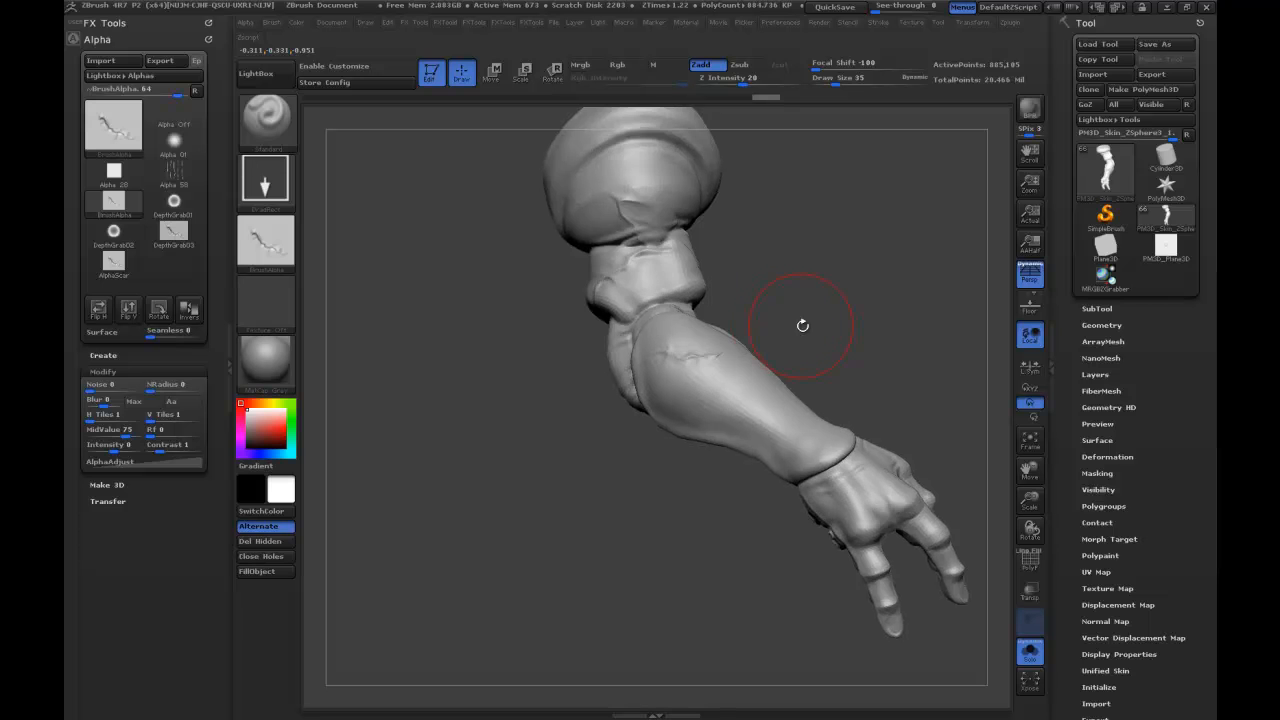
pyautogui.moveTo(836, 283)
pyautogui.mouseDown()
pyautogui.moveTo(765, 221)
pyautogui.moveTo(826, 337)
pyautogui.mouseUp()
pyautogui.press('ctrl')
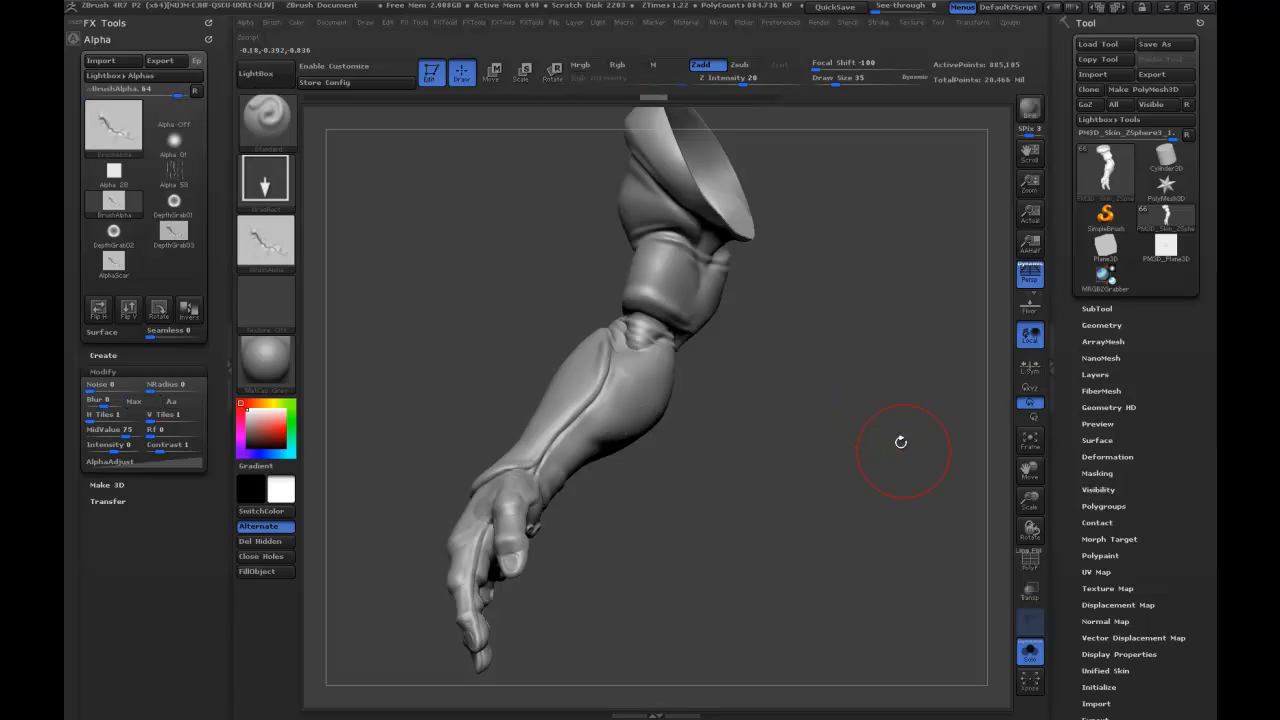
# Stamp a scar across the narrow upper-arm section just above the elbow.
pyautogui.moveTo(992, 512); pyautogui.dragTo(766, 518)
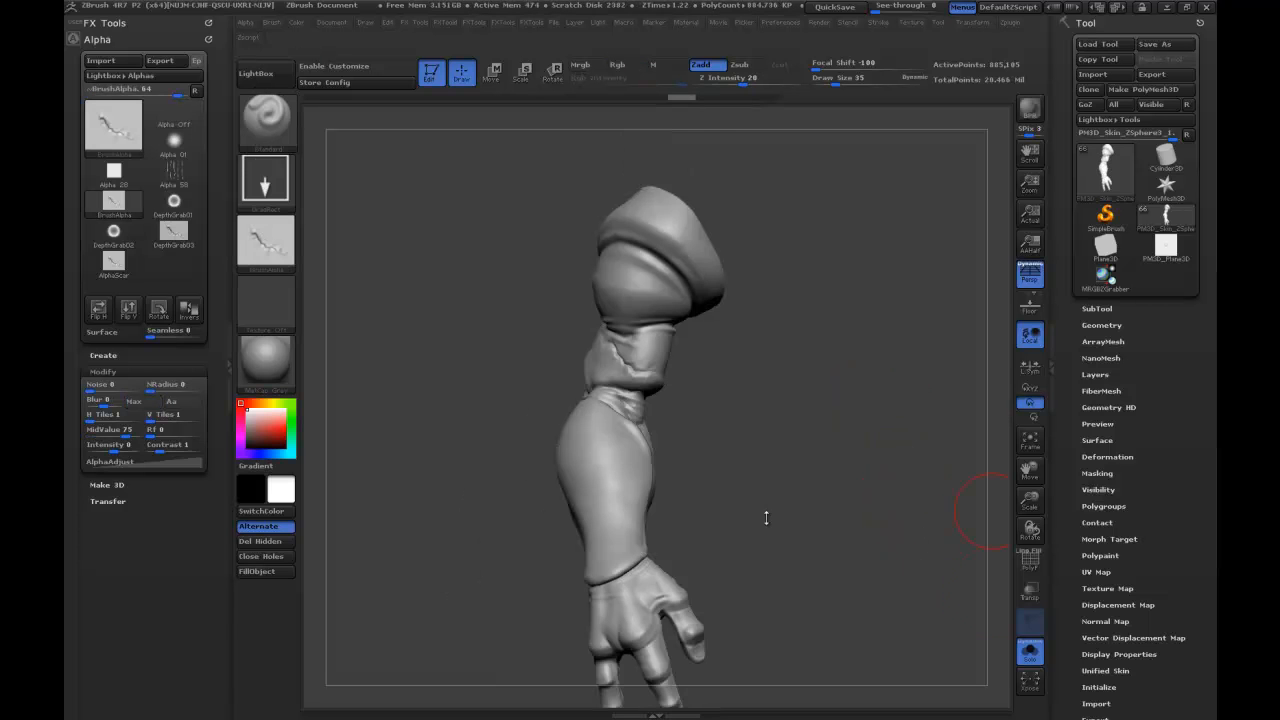
pyautogui.moveTo(781, 440); pyautogui.dragTo(827, 444)
pyautogui.keyDown('alt'); pyautogui.moveTo(865, 520); pyautogui.dragTo(838, 326); pyautogui.keyUp('alt')
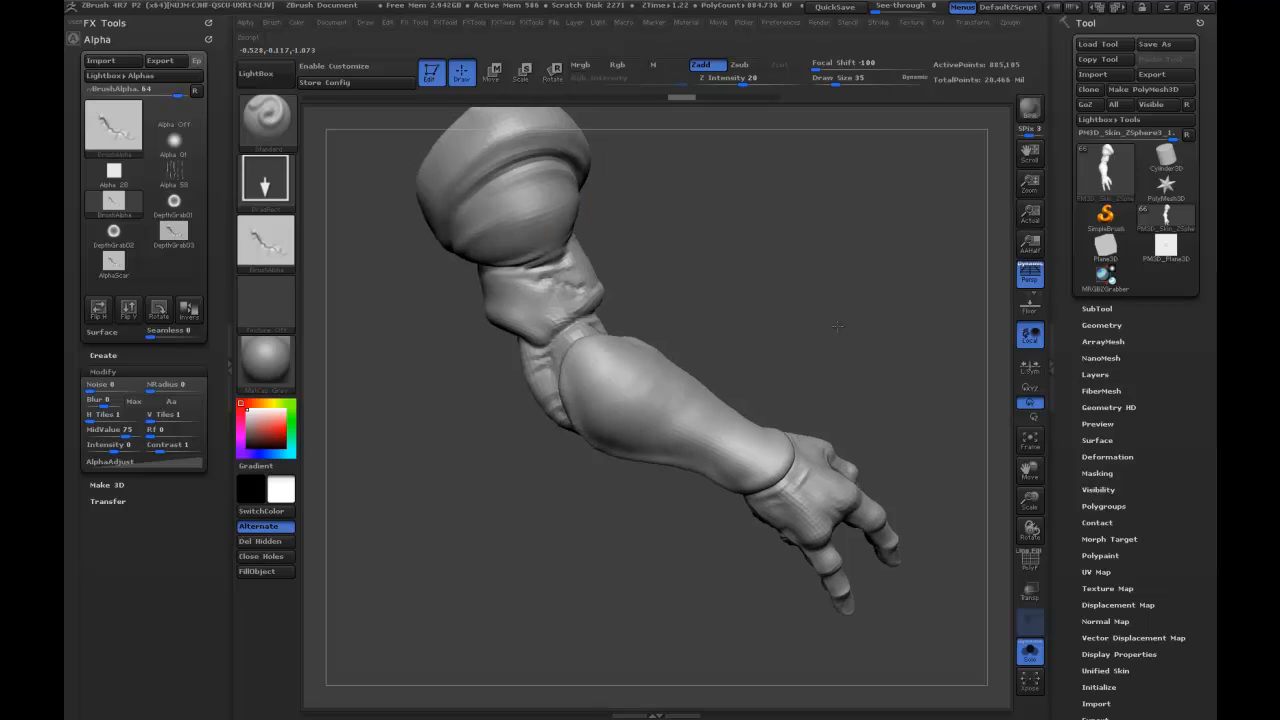
# Choose the CurveQuadFill brush and try to outline a jagged fin along the underside of the forearm.
pyautogui.click(268, 118)
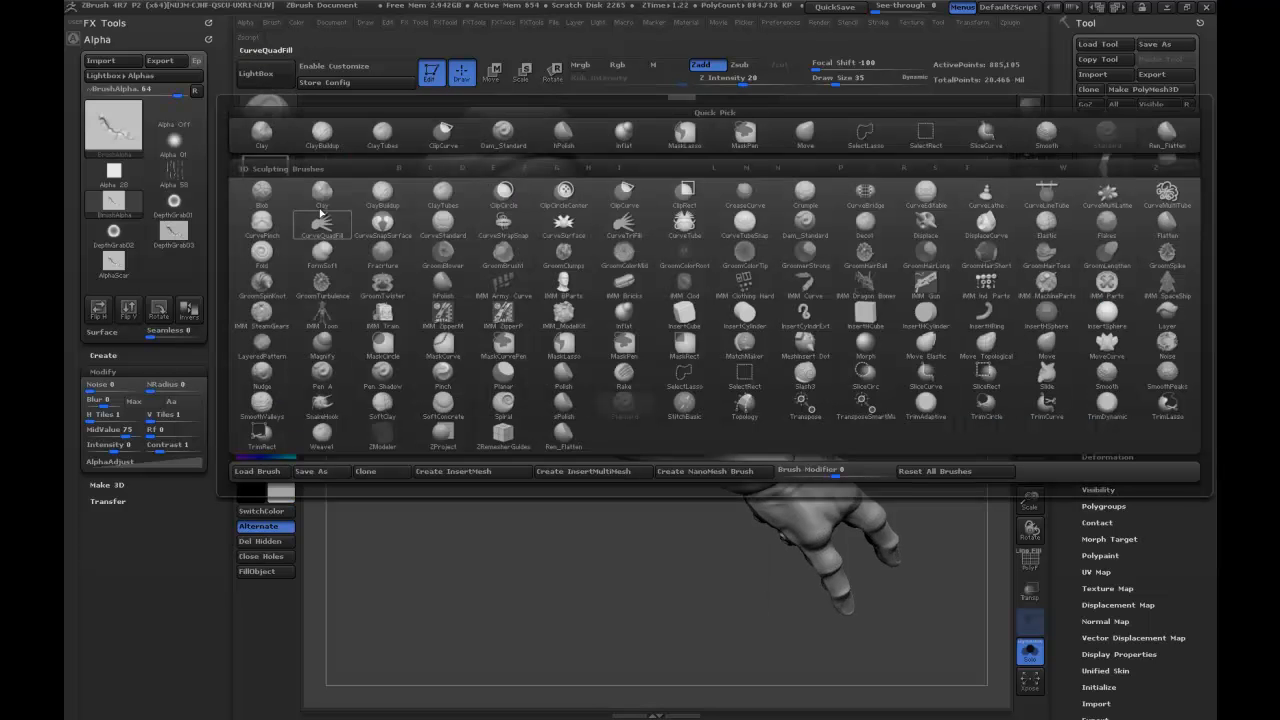
pyautogui.click(328, 222)
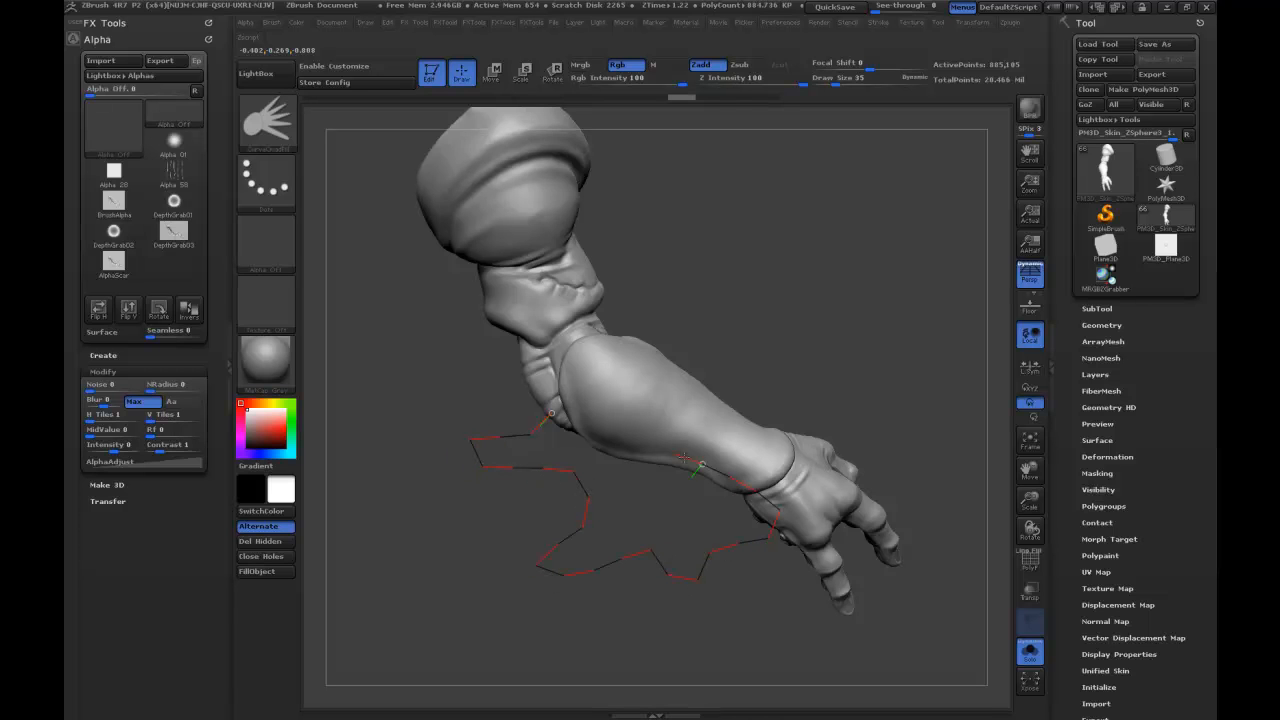
pyautogui.click(549, 416)
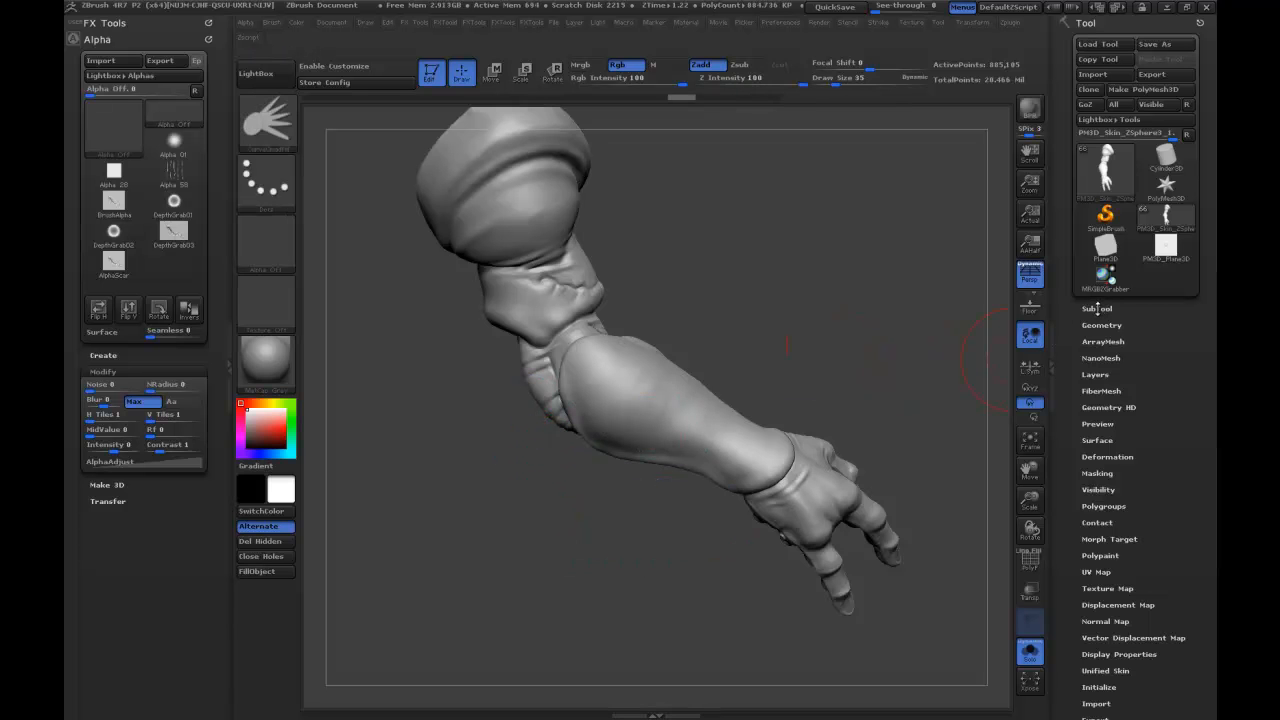
# Make the PM3D_Skin_ZSphere2 subtool active and unhide the rest of its body.
pyautogui.click(1097, 310)
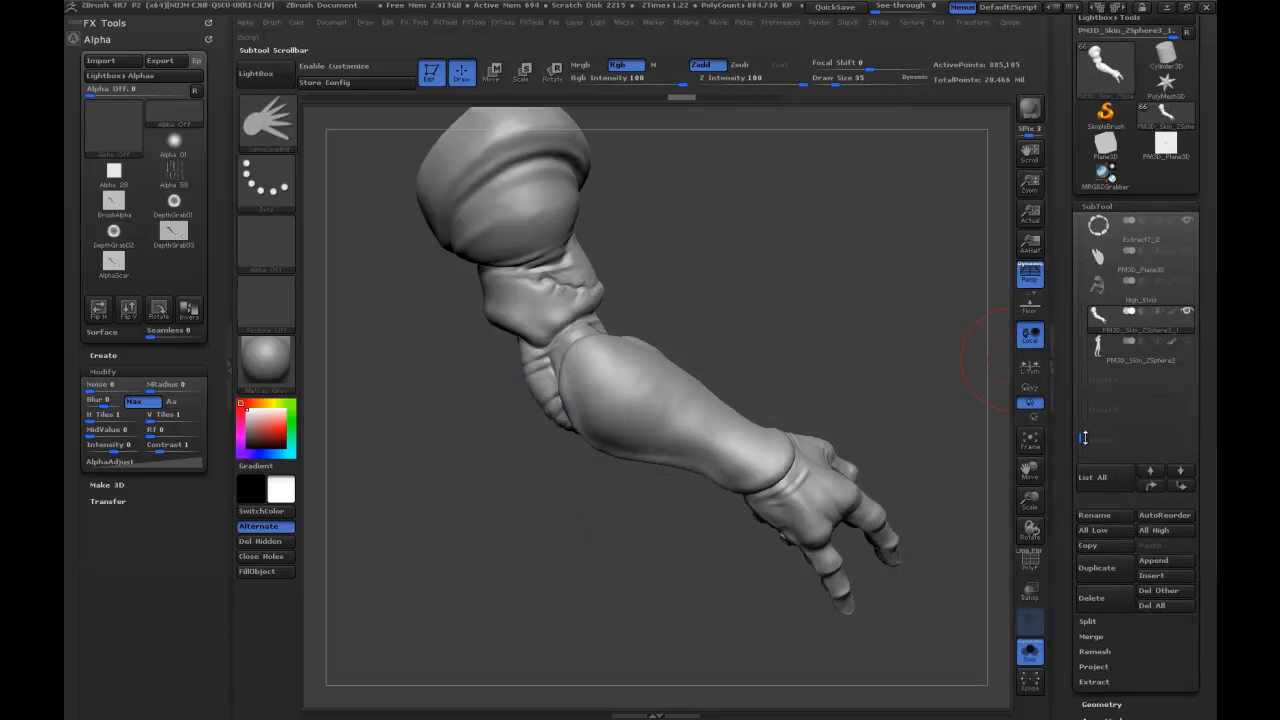
pyautogui.click(1100, 350)
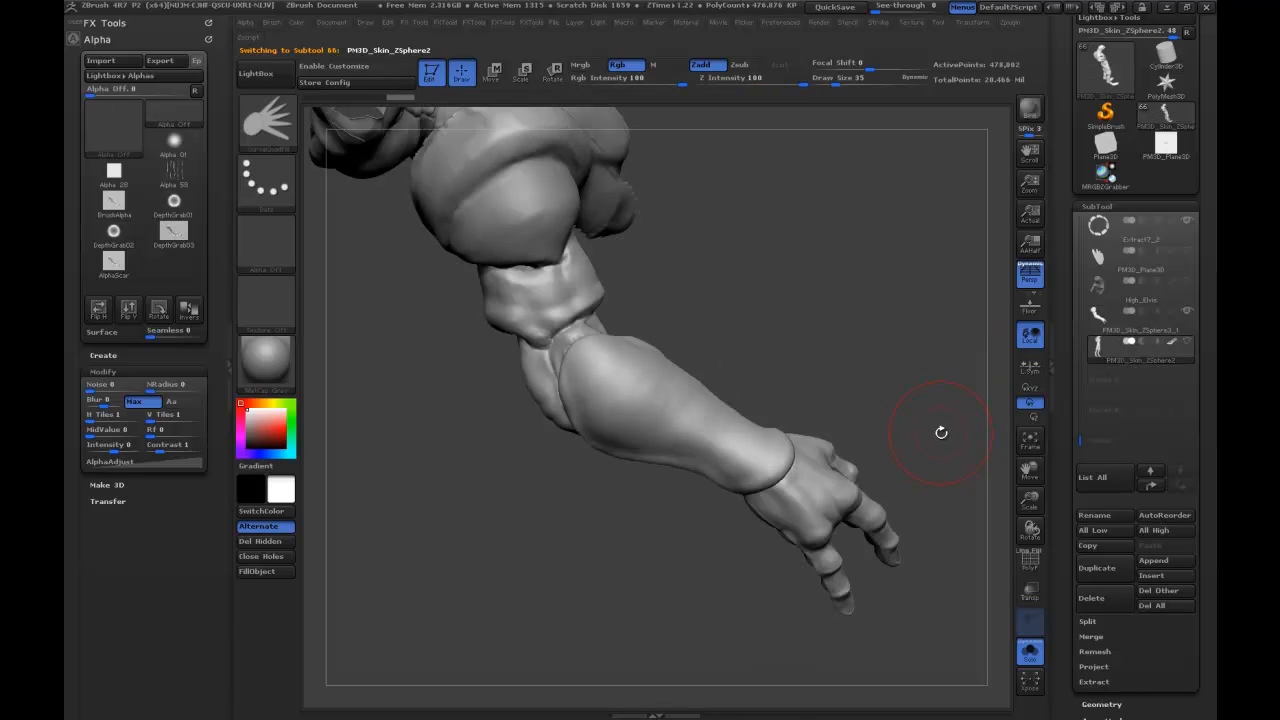
pyautogui.keyDown('ctrl'); pyautogui.keyDown('shift'); pyautogui.click(869, 332); pyautogui.keyUp('shift'); pyautogui.keyUp('ctrl')
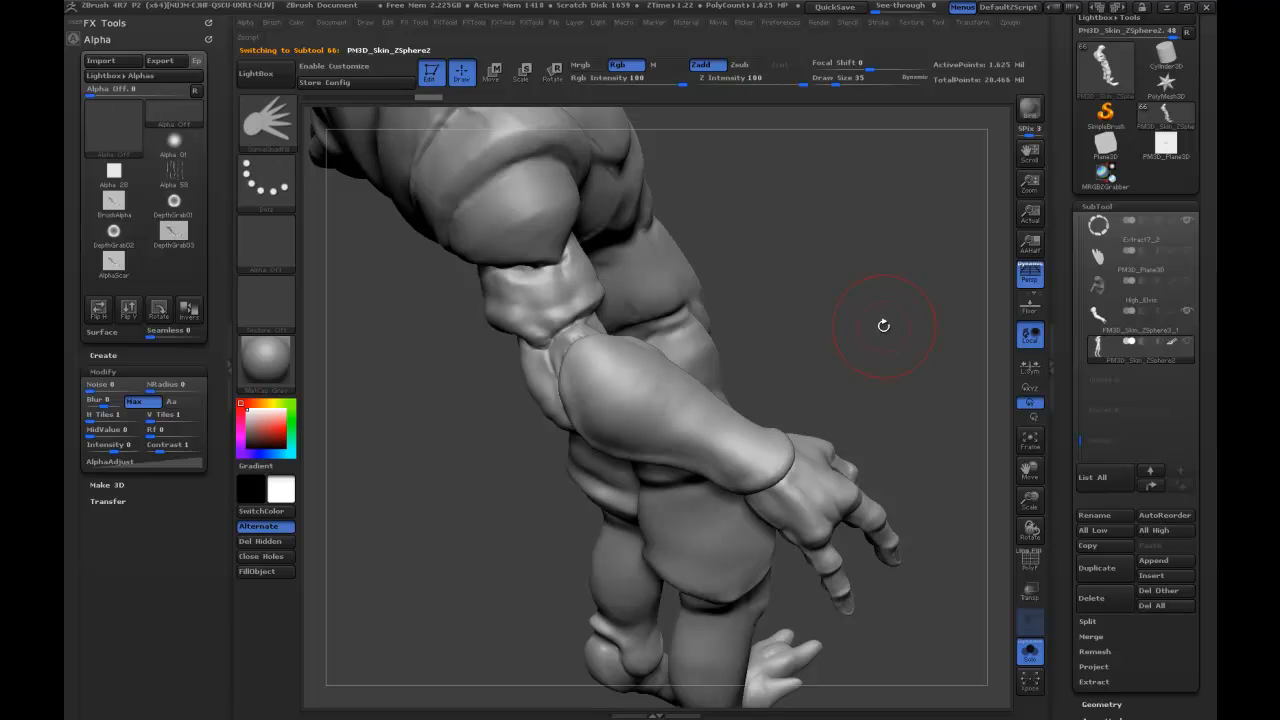
pyautogui.moveTo(881, 331); pyautogui.dragTo(863, 328)
pyautogui.click(118, 22)
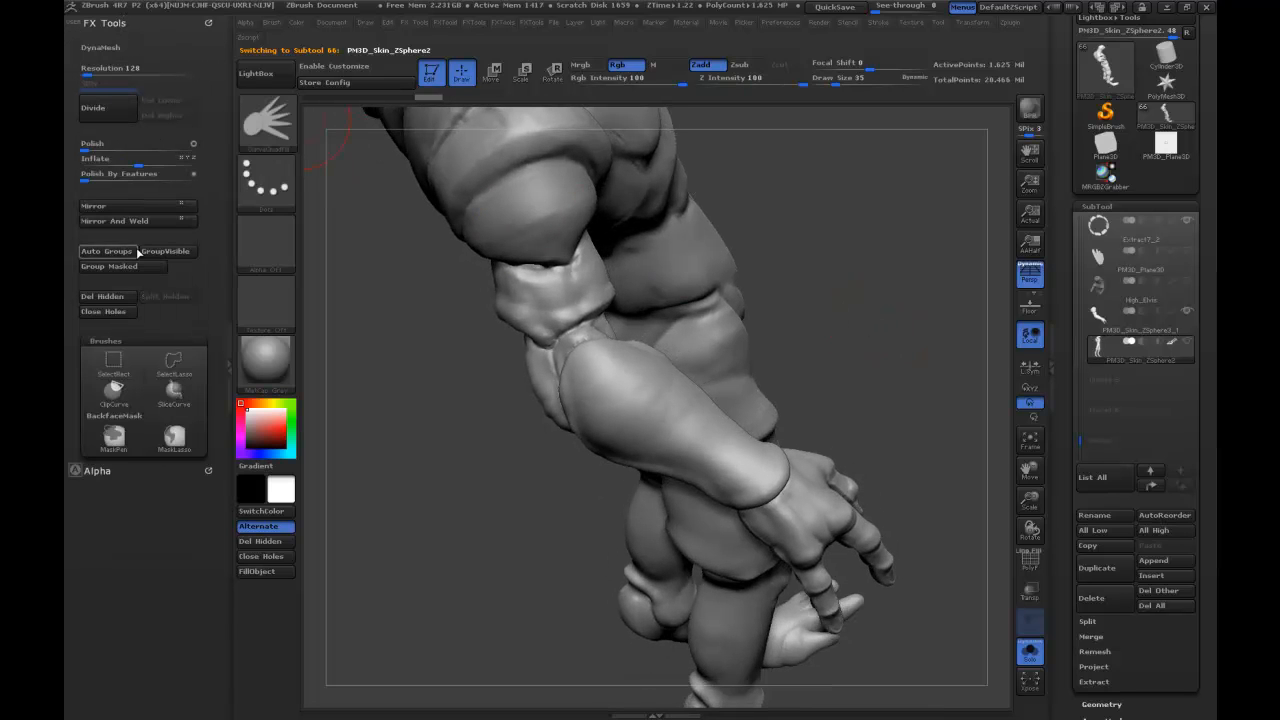
pyautogui.moveTo(805, 258); pyautogui.dragTo(730, 372)
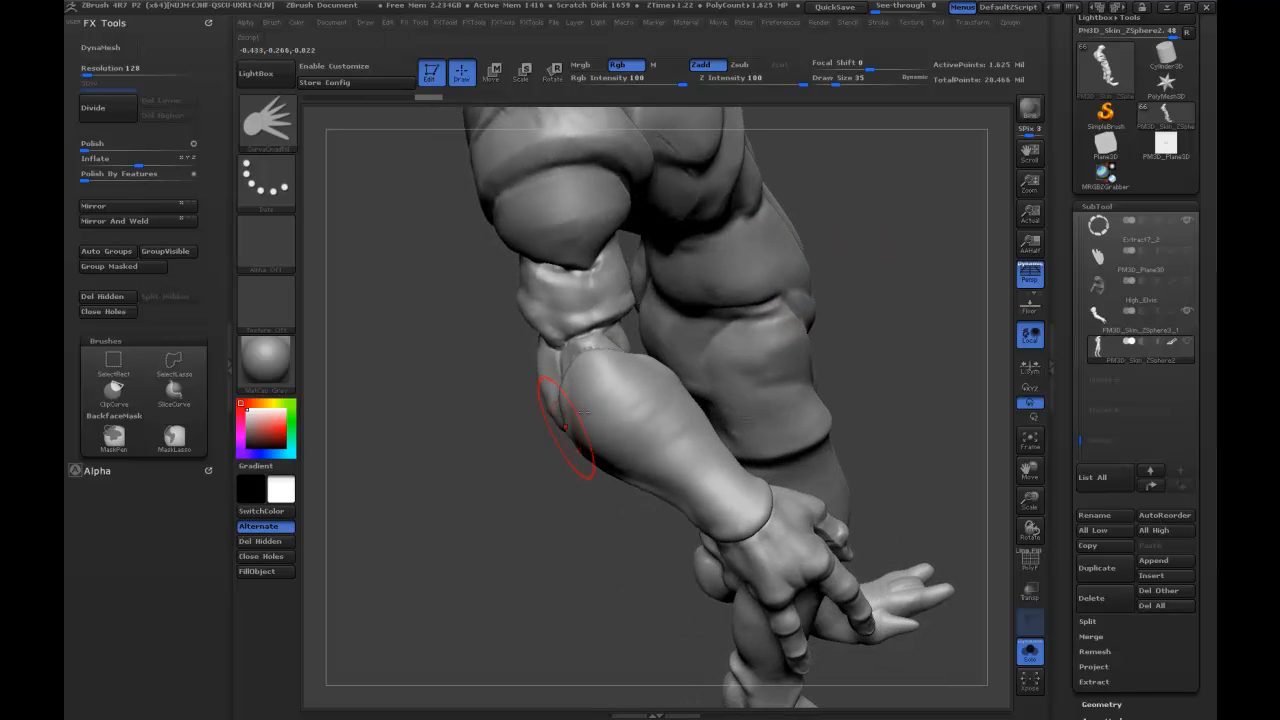
# Set the draw size to 6 and draw a closed jagged fin outline along the back of the forearm.
pyautogui.press('s')
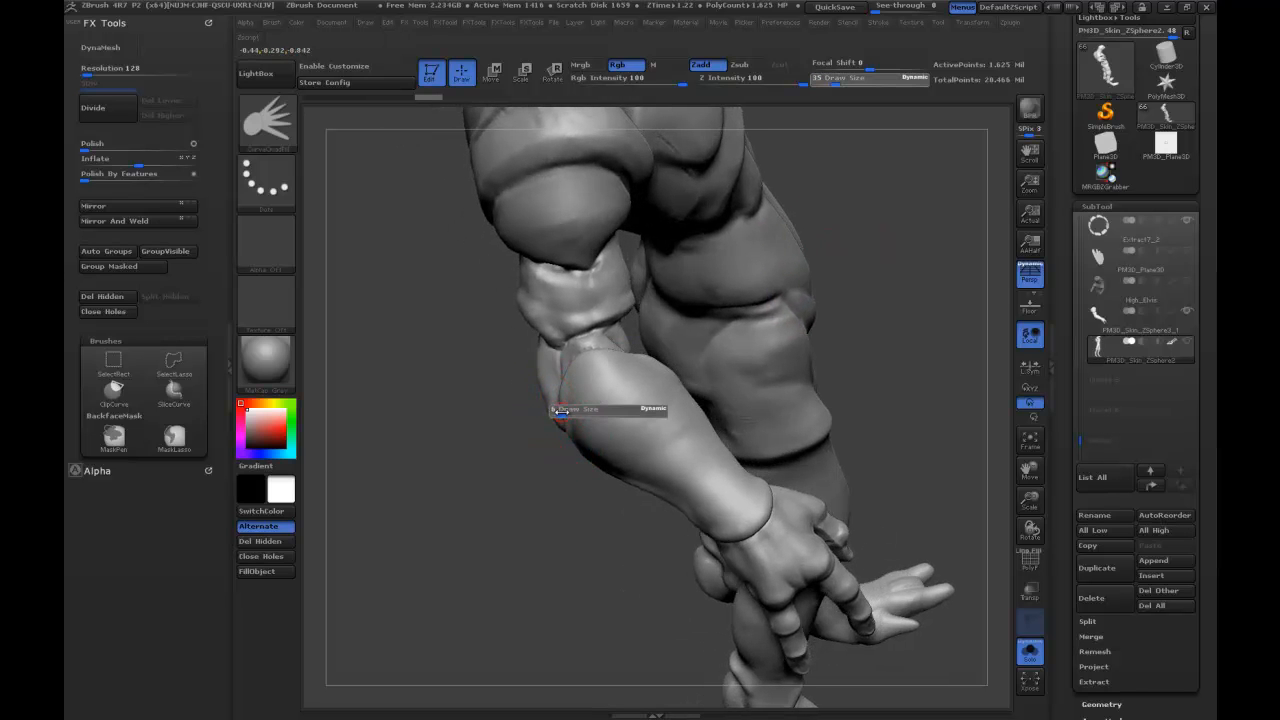
pyautogui.moveTo(561, 411); pyautogui.dragTo(554, 407)
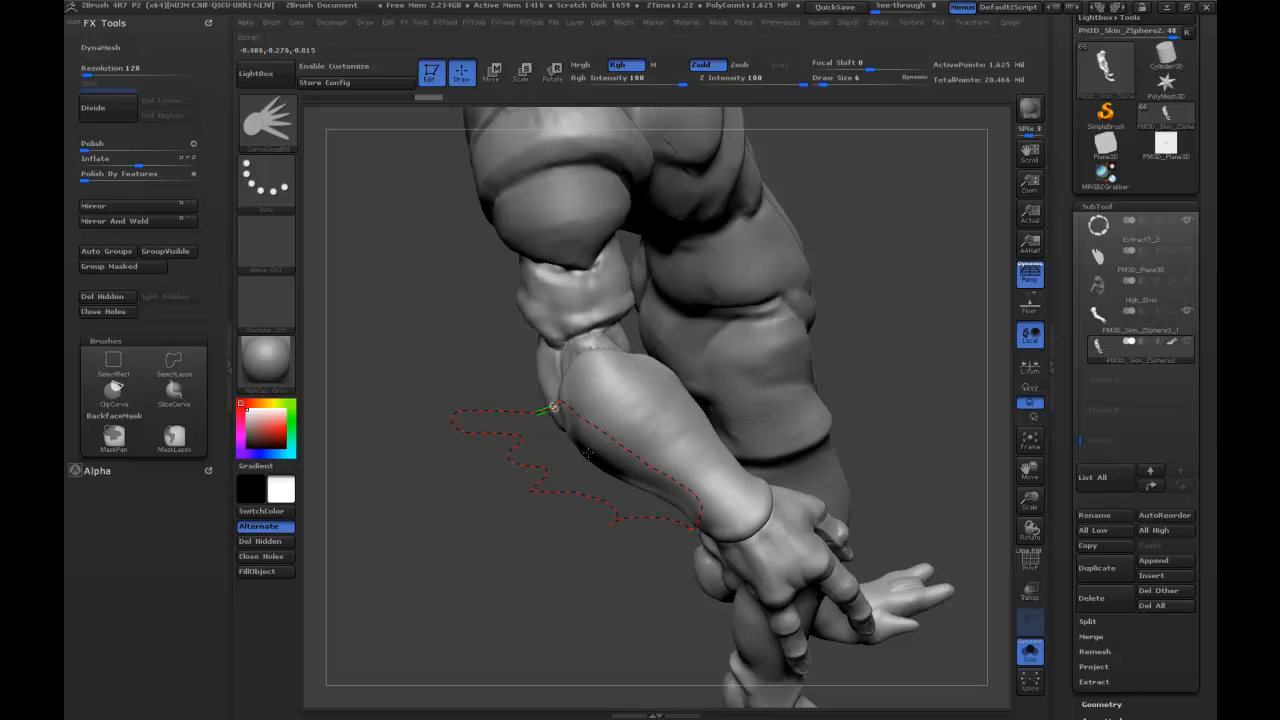
pyautogui.moveTo(893, 306); pyautogui.dragTo(474, 416)
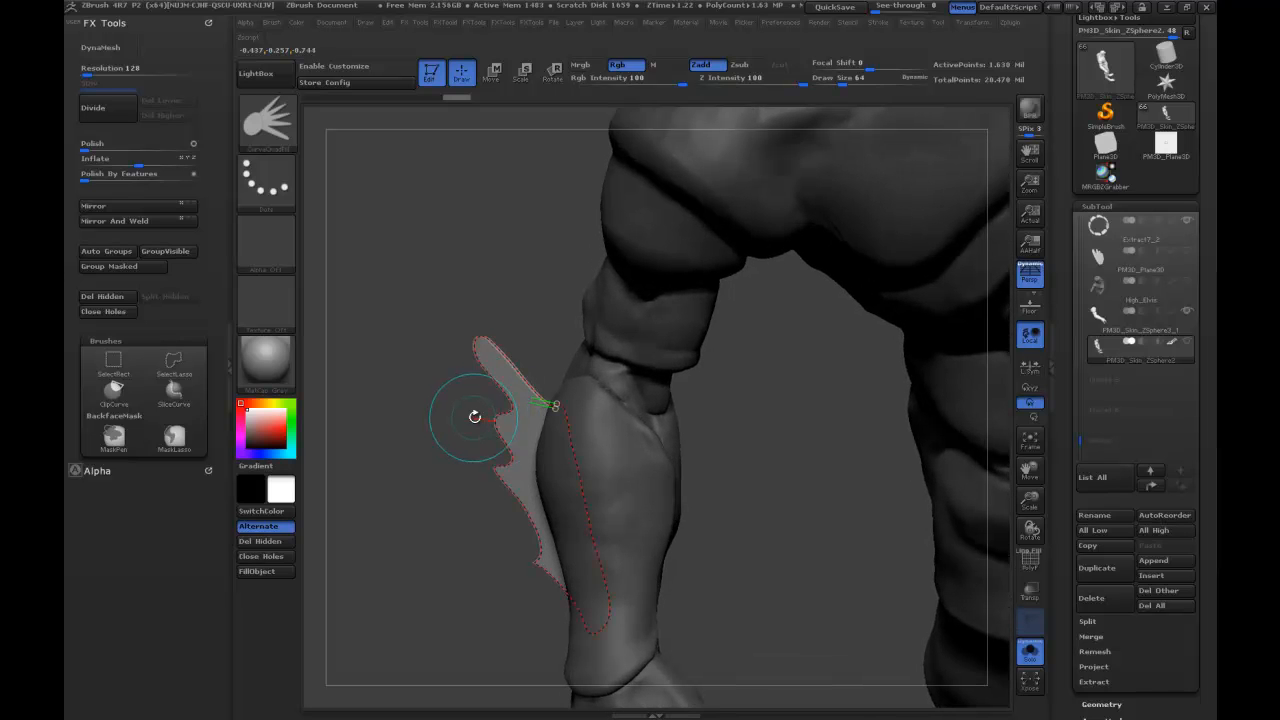
# Set the draw size to 64 and update the forearm fin from its curve to change its thickness.
pyautogui.write('s64')
pyautogui.press('Return')
pyautogui.click(496, 422)
pyautogui.moveTo(427, 434)
pyautogui.mouseDown()
pyautogui.moveTo(448, 505)
pyautogui.moveTo(509, 325)
pyautogui.moveTo(553, 364)
pyautogui.moveTo(709, 278)
pyautogui.moveTo(890, 266)
pyautogui.moveTo(855, 264)
pyautogui.moveTo(827, 288)
pyautogui.moveTo(851, 260)
pyautogui.moveTo(795, 244)
pyautogui.mouseUp()
# Reduce the draw size to 24 and undo the forearm fin.
pyautogui.press('[')
pyautogui.press('[')
pyautogui.press('[')
pyautogui.press('[')
pyautogui.press('ctrl')
pyautogui.moveTo(728, 298); pyautogui.dragTo(765, 325)
pyautogui.moveTo(660, 300); pyautogui.dragTo(510, 199)
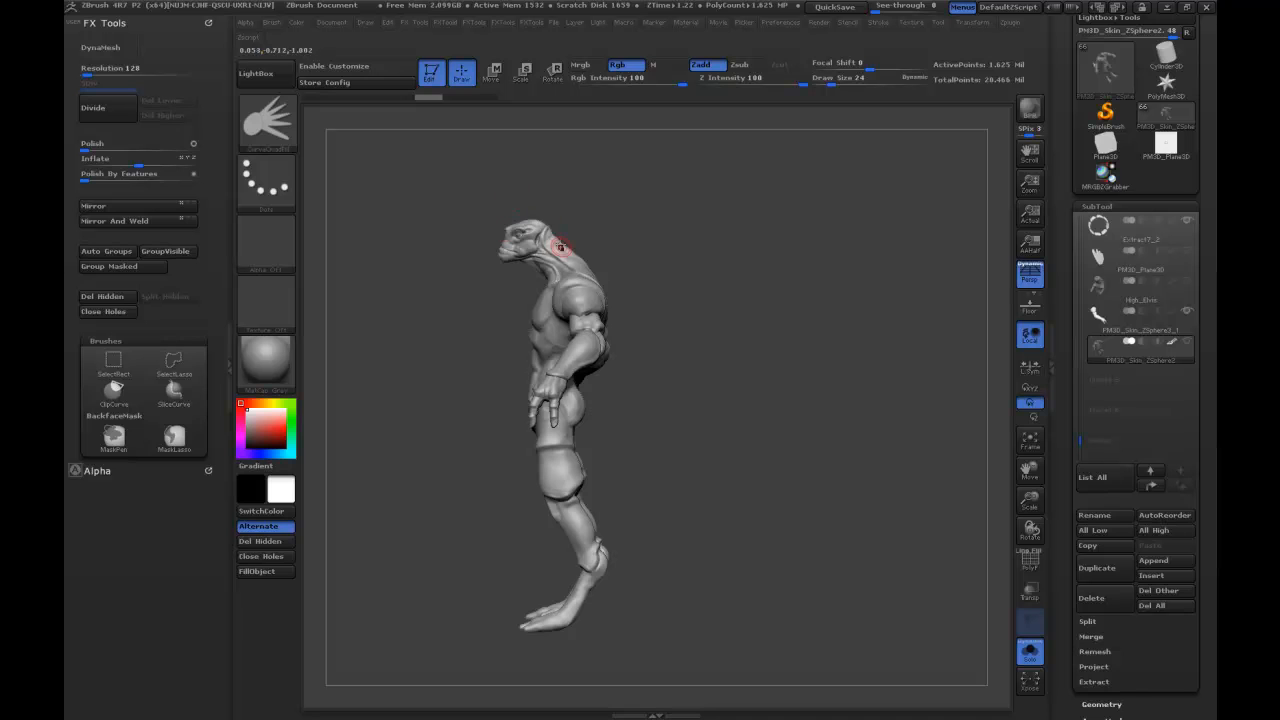
# Insert a Plane3D as a new subtool below the body.
pyautogui.keyDown('alt'); pyautogui.moveTo(694, 246); pyautogui.dragTo(755, 263); pyautogui.keyUp('alt')
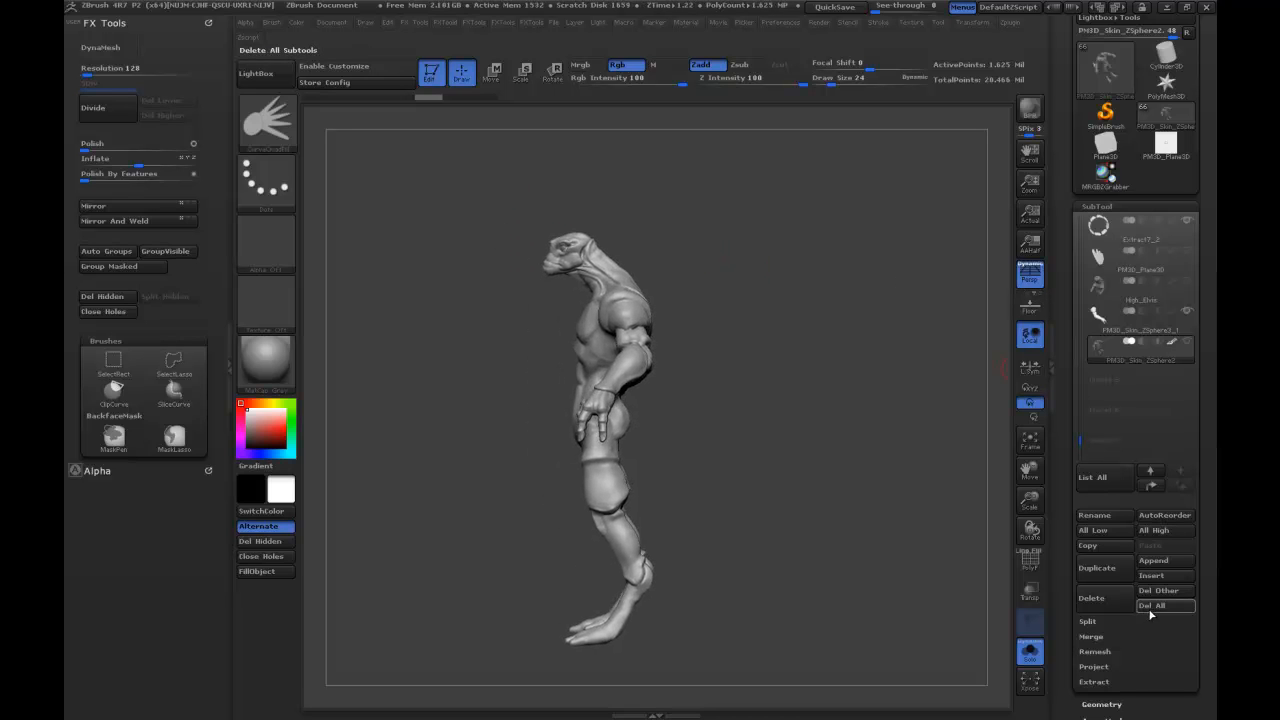
pyautogui.click(1140, 575)
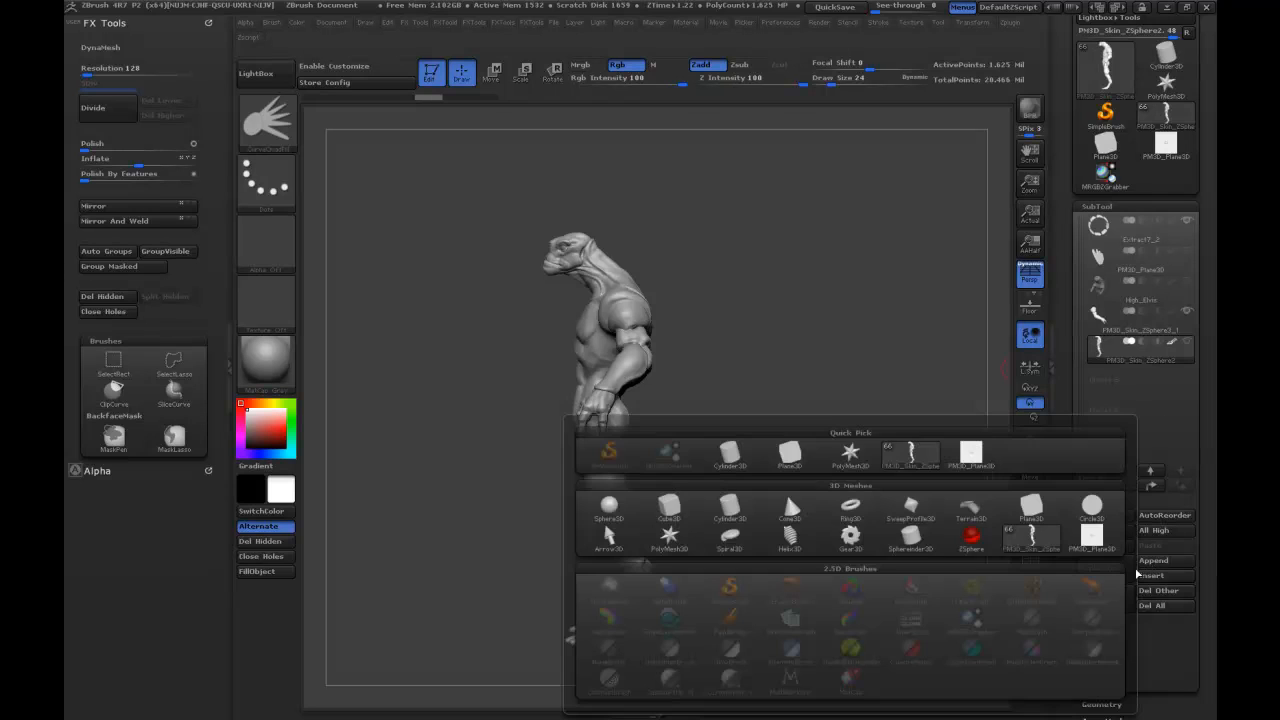
pyautogui.click(790, 458)
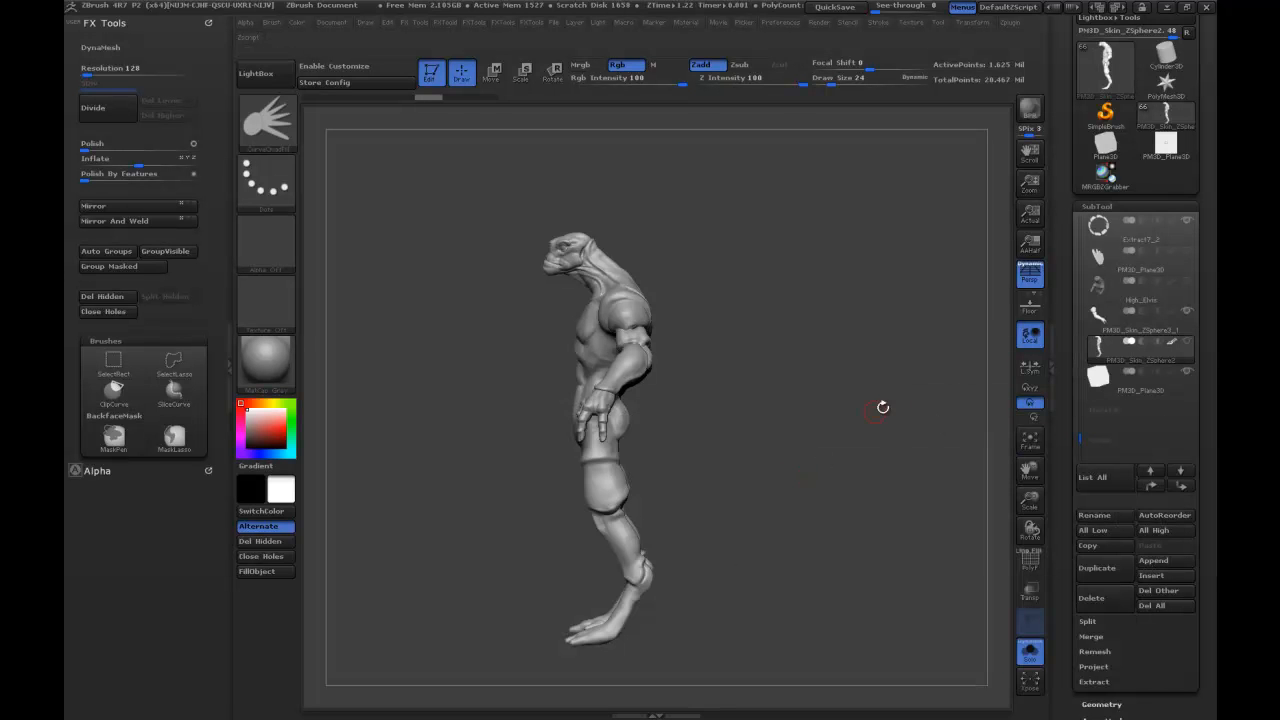
pyautogui.moveTo(880, 403); pyautogui.dragTo(926, 443)
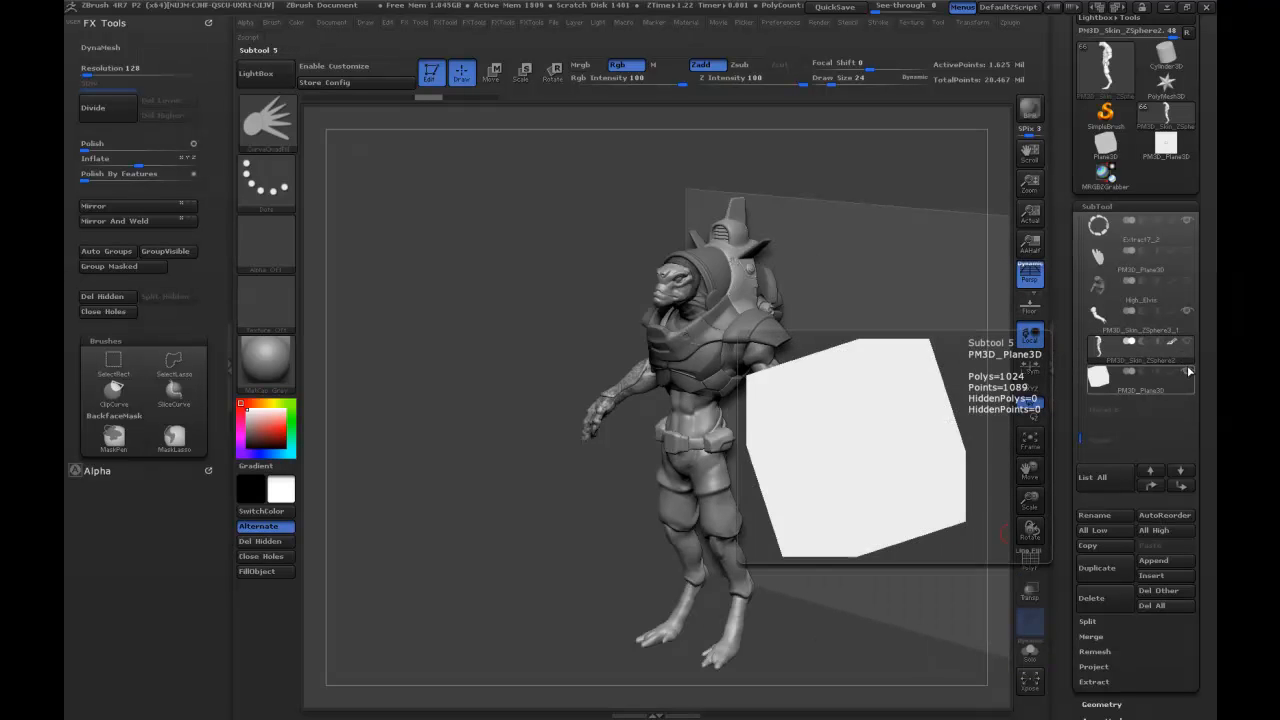
# Show all subtools together with the inserted plane, and hide everything except the body again.
pyautogui.click(1188, 372)
pyautogui.click(1190, 372)
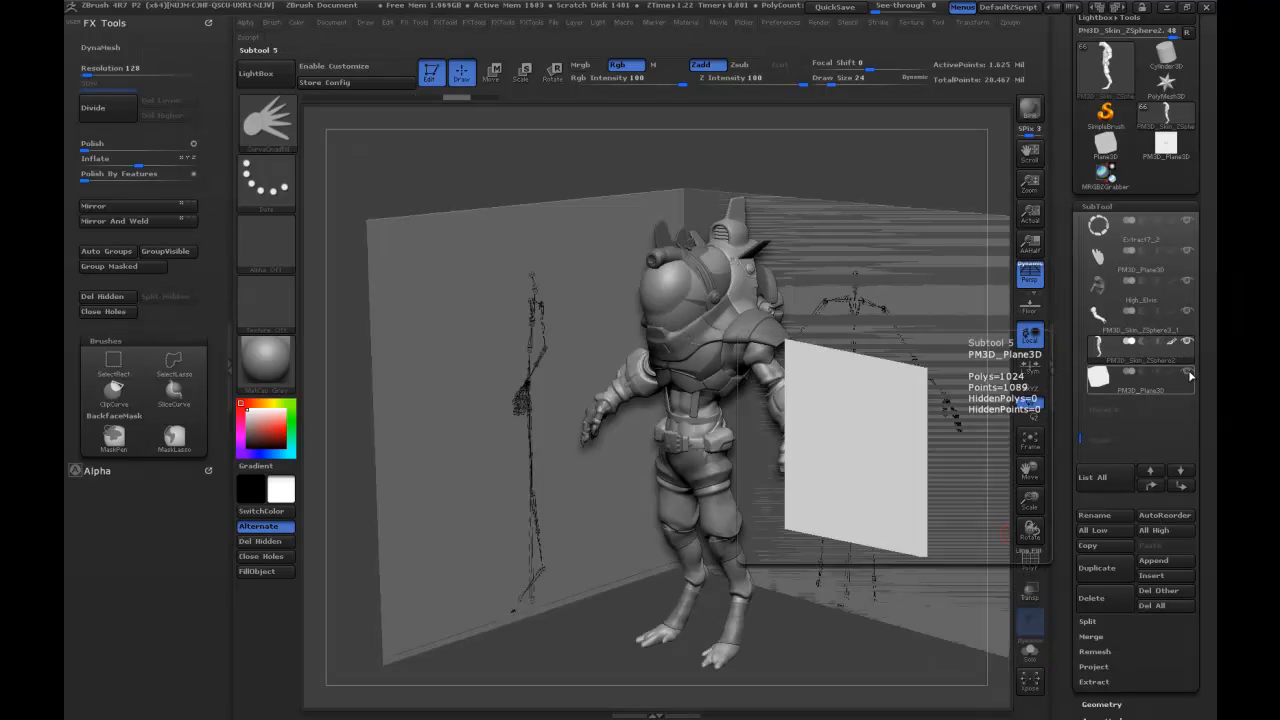
pyautogui.click(1189, 344)
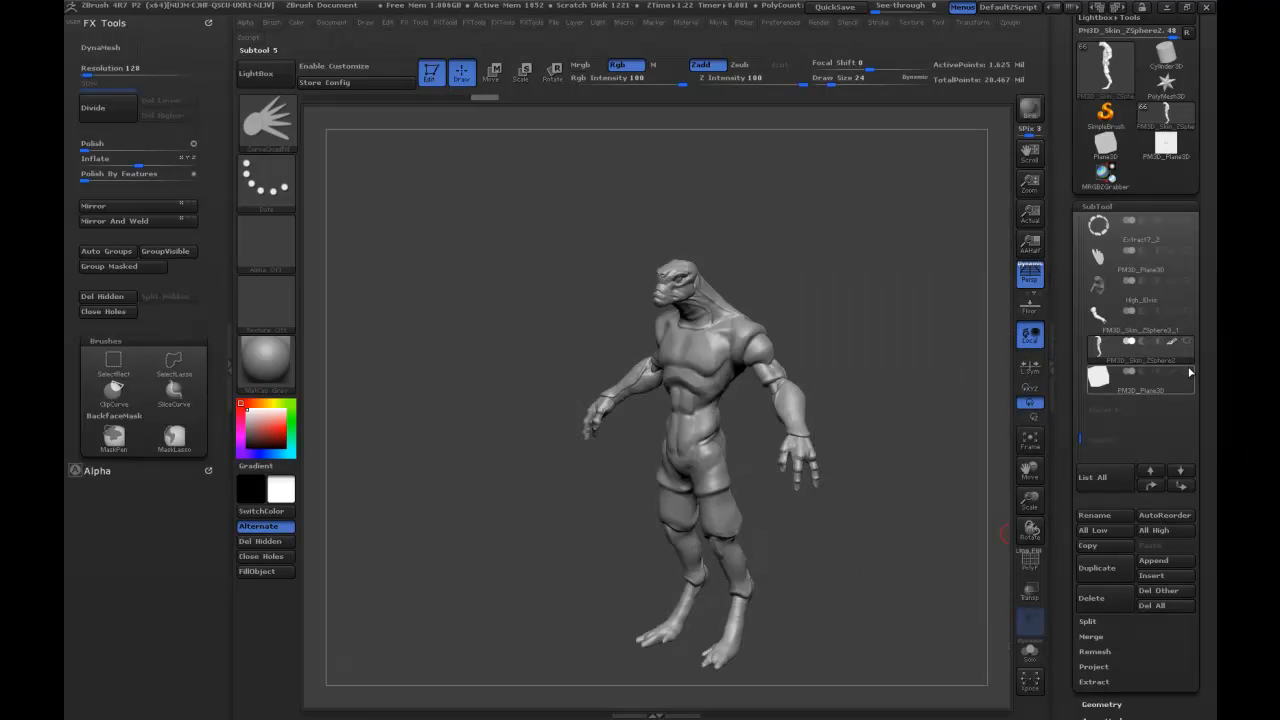
# Make the plane the active subtool, show the body with it, and open the Deformation settings.
pyautogui.click(1178, 372)
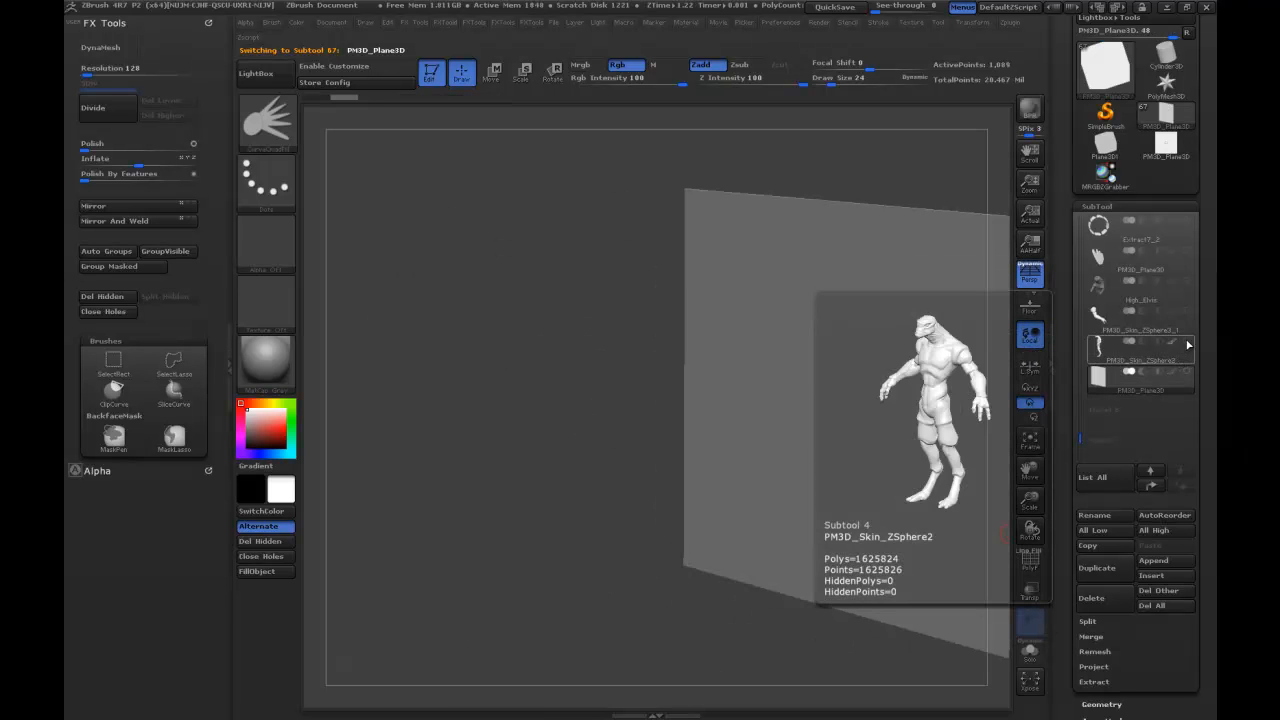
pyautogui.click(1189, 343)
pyautogui.moveTo(872, 167)
pyautogui.keyDown('alt'); pyautogui.mouseDown()
pyautogui.moveTo(823, 172)
pyautogui.moveTo(855, 177)
pyautogui.mouseUp(); pyautogui.keyUp('alt')
pyautogui.scroll(-10, 1062, 413)
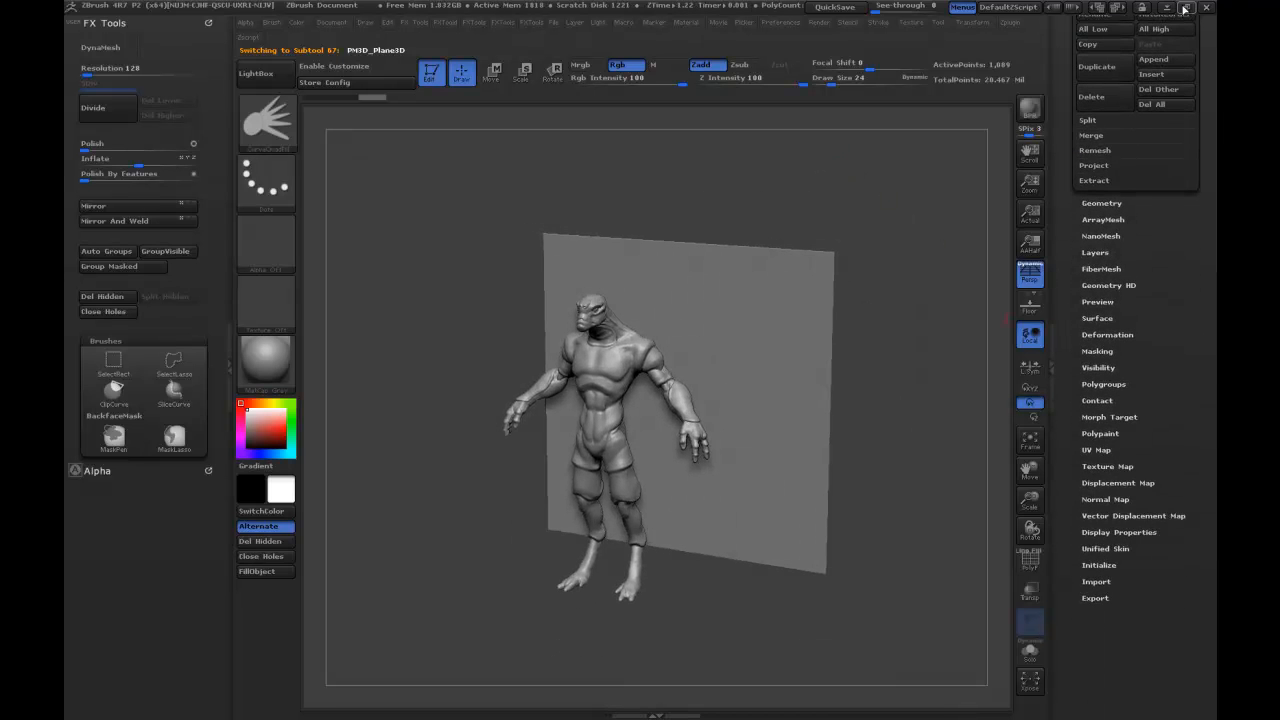
pyautogui.click(1115, 333)
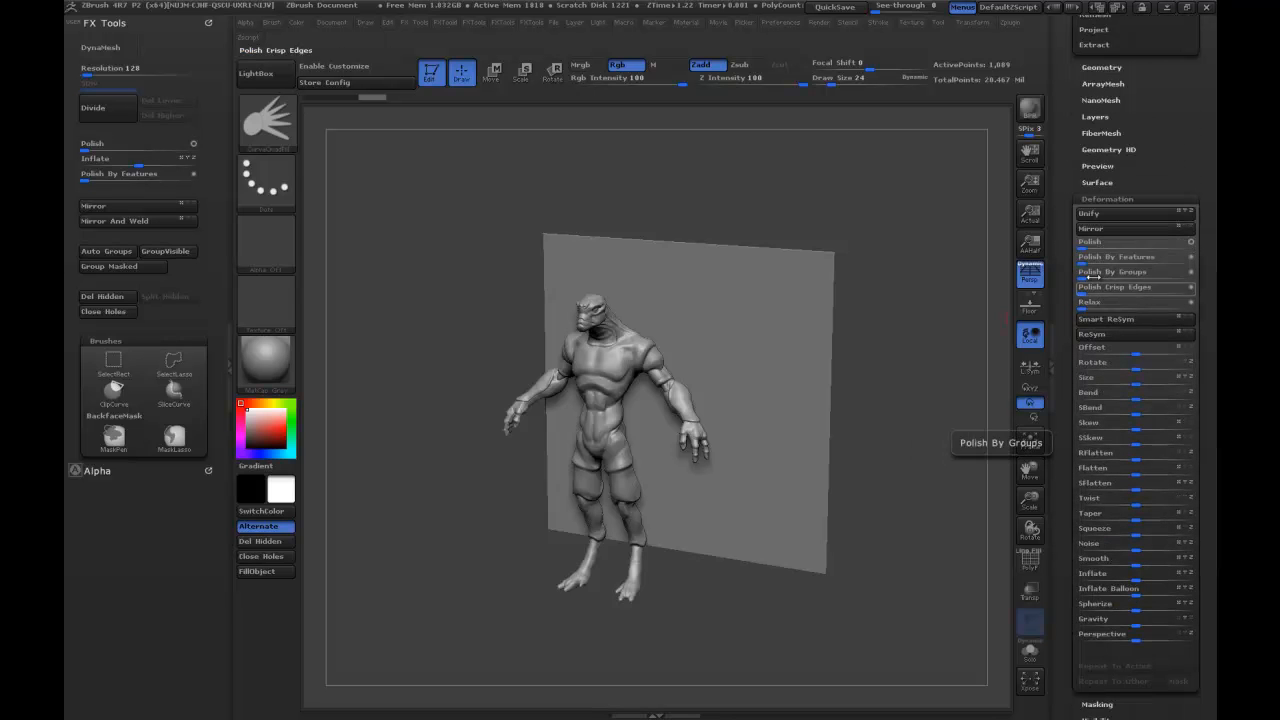
pyautogui.moveTo(1136, 369)
pyautogui.mouseDown()
pyautogui.moveTo(1122, 370)
pyautogui.moveTo(1137, 370)
pyautogui.mouseUp()
pyautogui.hotkey('ctrl', 'z')
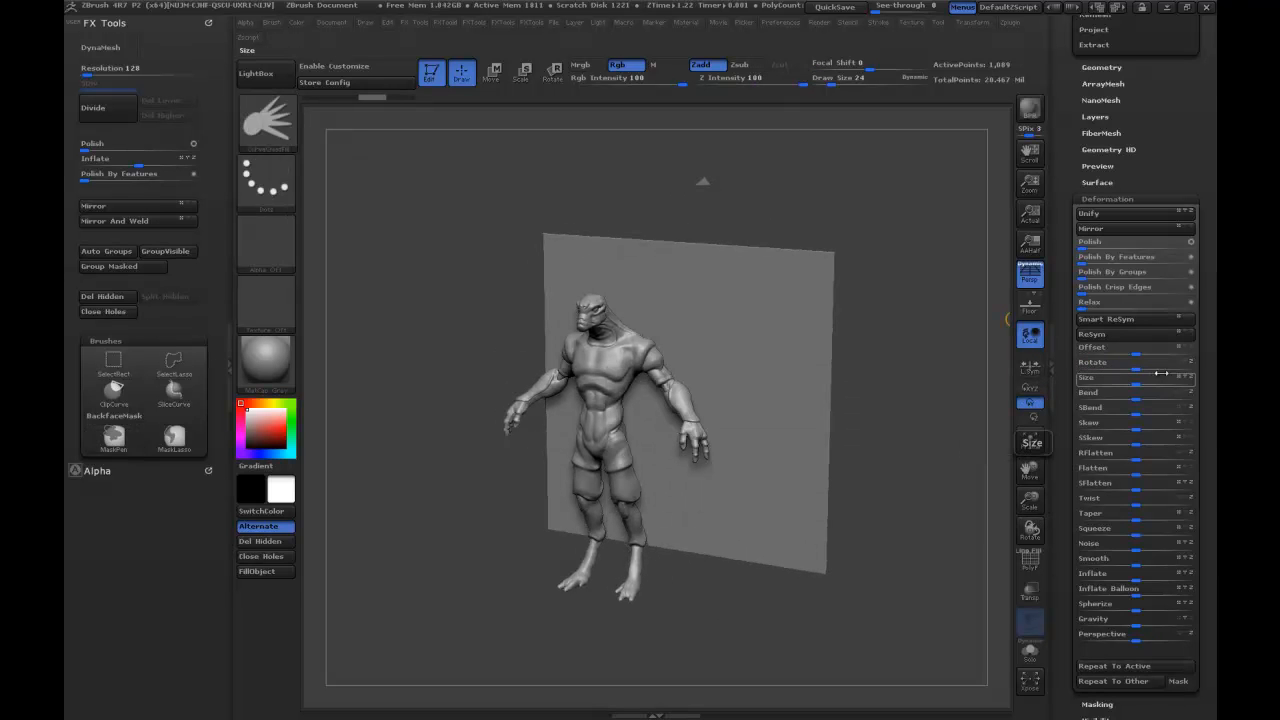
pyautogui.moveTo(1187, 366); pyautogui.dragTo(1155, 365)
pyautogui.hotkey('ctrl', 'z')
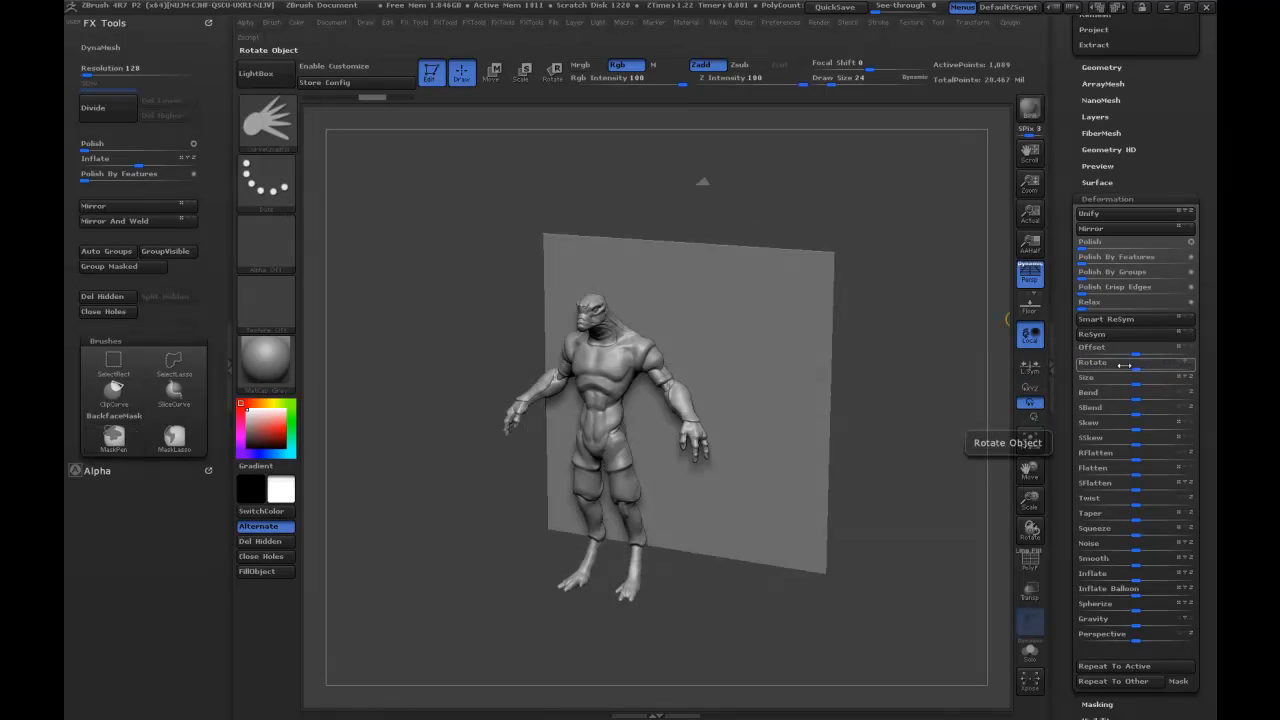
# Rotate the plane with the Rotate deformation so that it squarely faces the body's side view.
pyautogui.click(1091, 363)
pyautogui.write('0')
pyautogui.press('Return')
pyautogui.moveTo(891, 274); pyautogui.dragTo(852, 248)
pyautogui.keyDown('alt'); pyautogui.moveTo(587, 175); pyautogui.dragTo(673, 181); pyautogui.keyUp('alt')
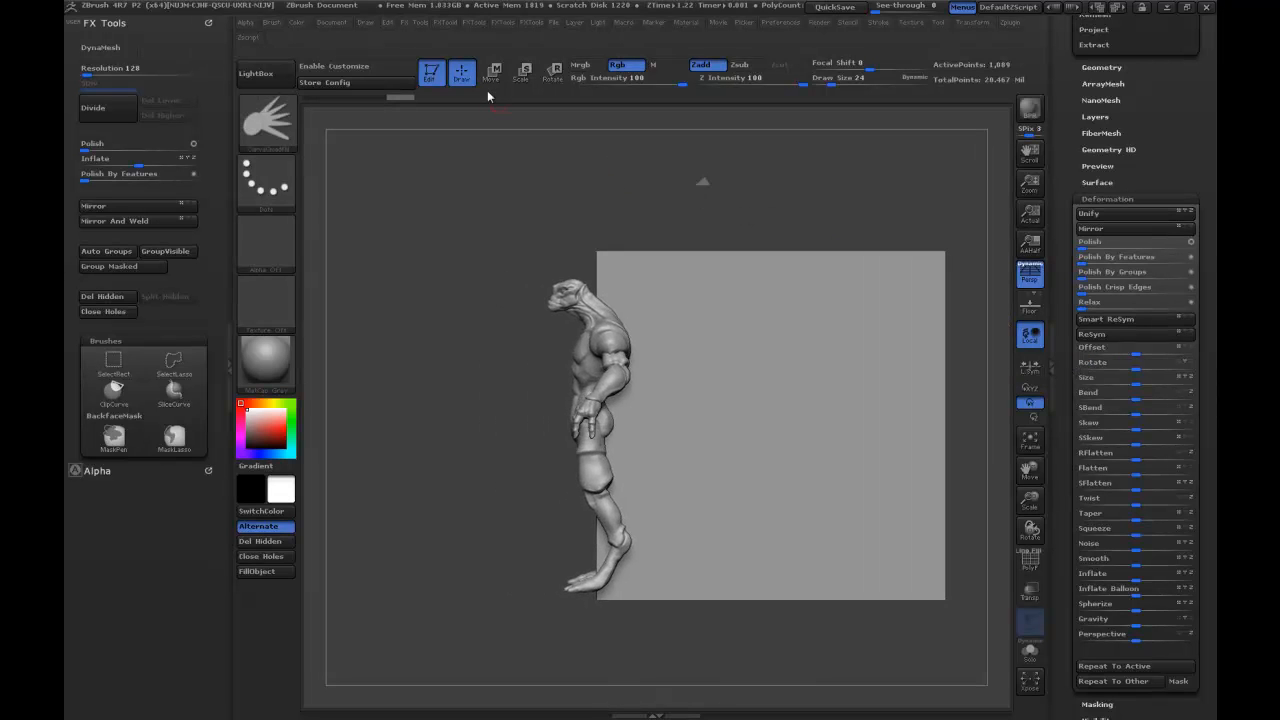
# Move the plane with Transpose so it extends around the body's head and back in side view, and return to Draw mode.
pyautogui.press('w')
pyautogui.moveTo(794, 390); pyautogui.dragTo(957, 157)
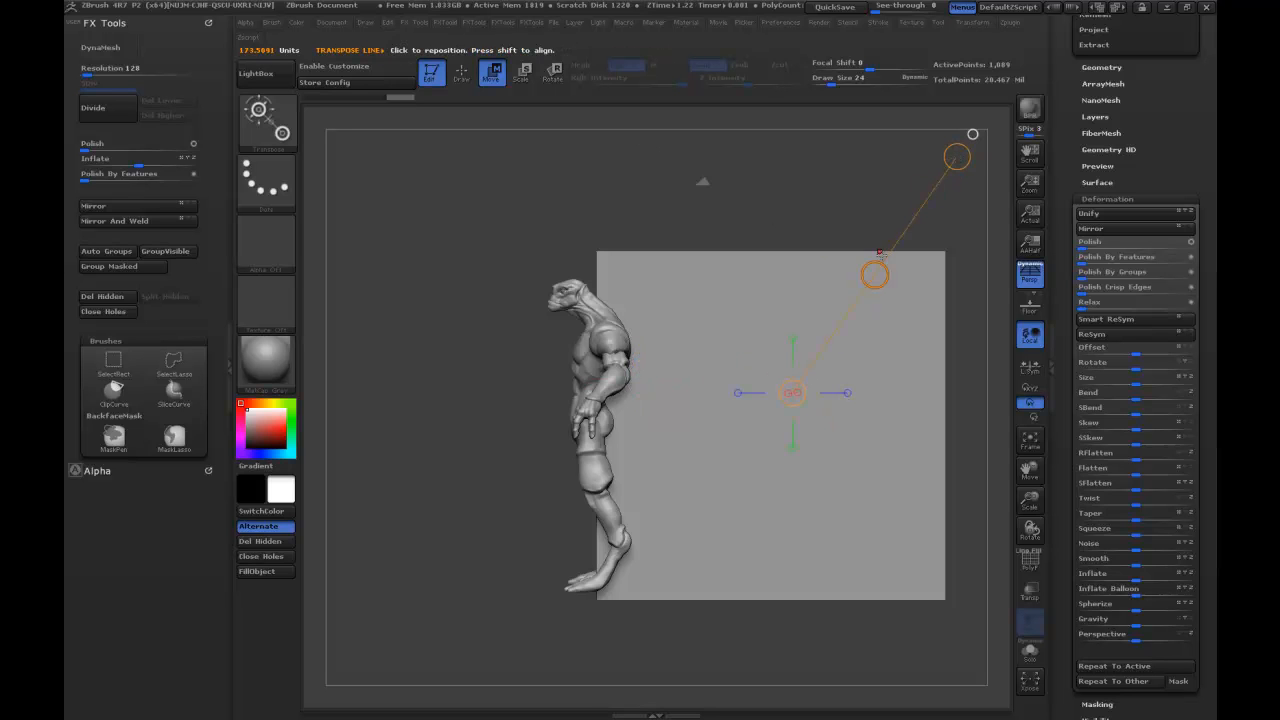
pyautogui.moveTo(874, 279); pyautogui.dragTo(735, 206)
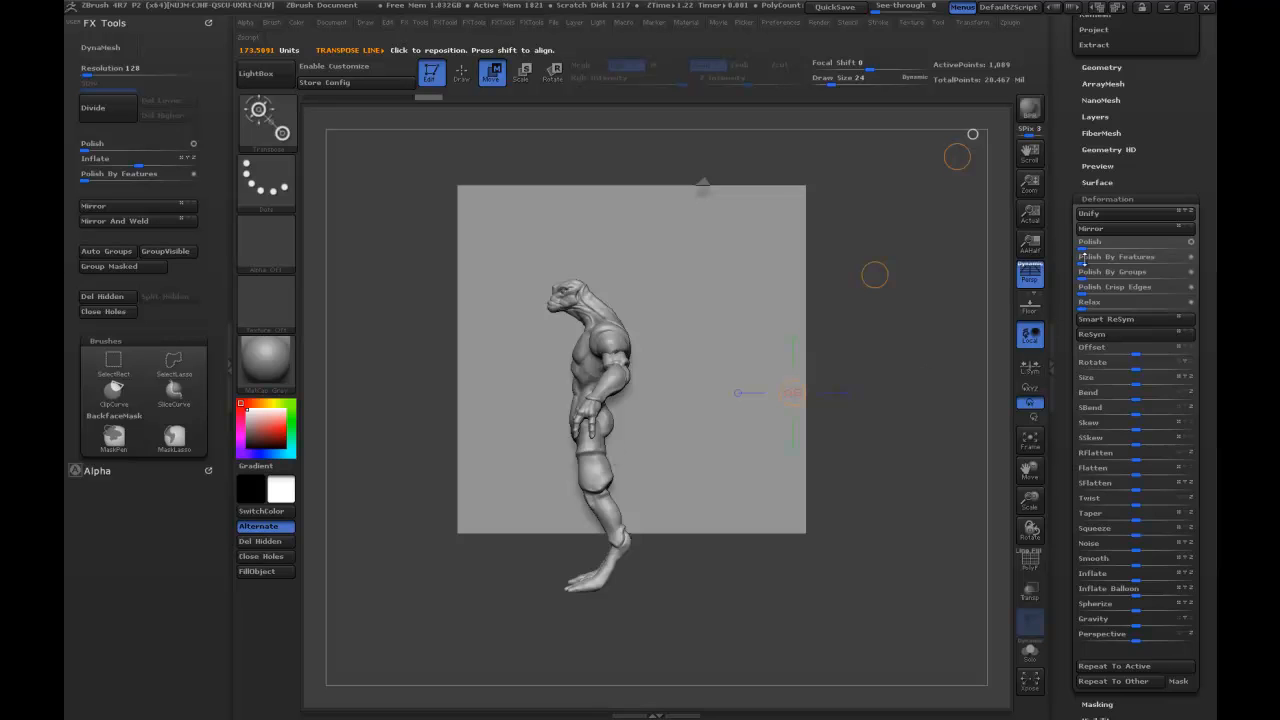
pyautogui.moveTo(1068, 70); pyautogui.dragTo(1056, 226)
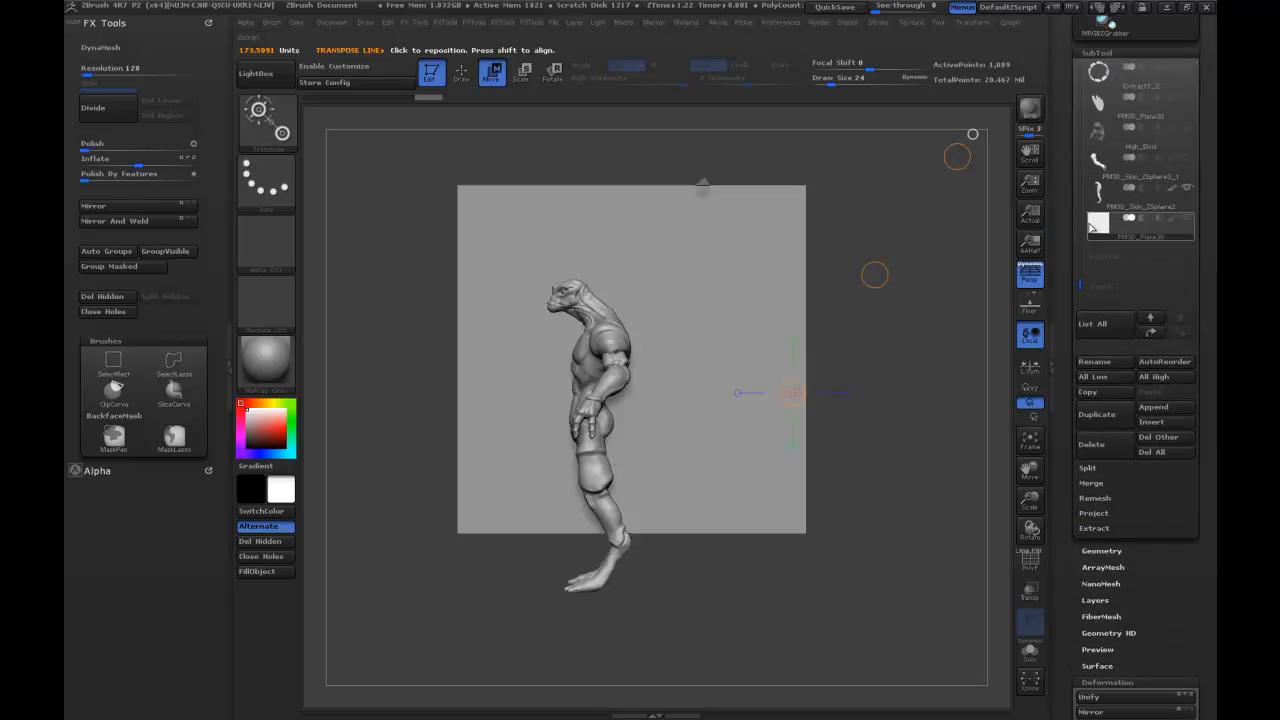
pyautogui.press('q')
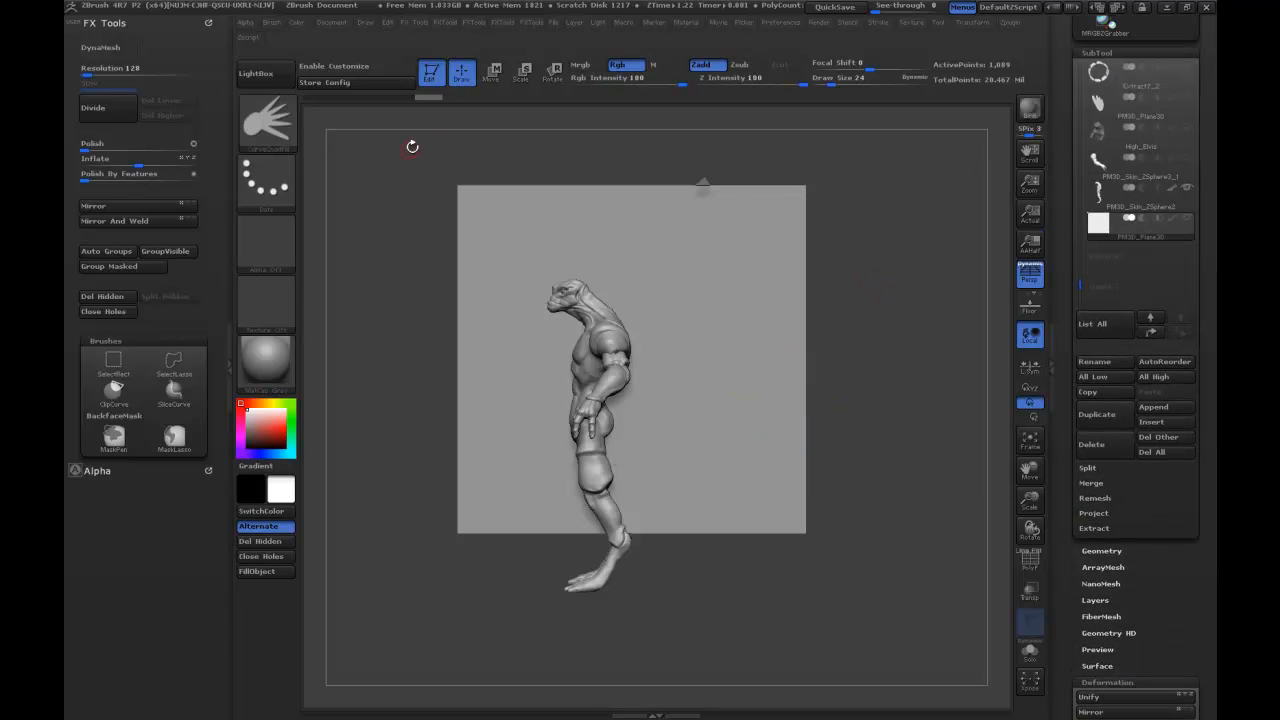
# Set the draw size to 14 and draw a closed, spiked fin outline on the plane from the forehead down the back.
pyautogui.keyDown('alt'); pyautogui.moveTo(895, 262); pyautogui.dragTo(895, 360); pyautogui.keyUp('alt')
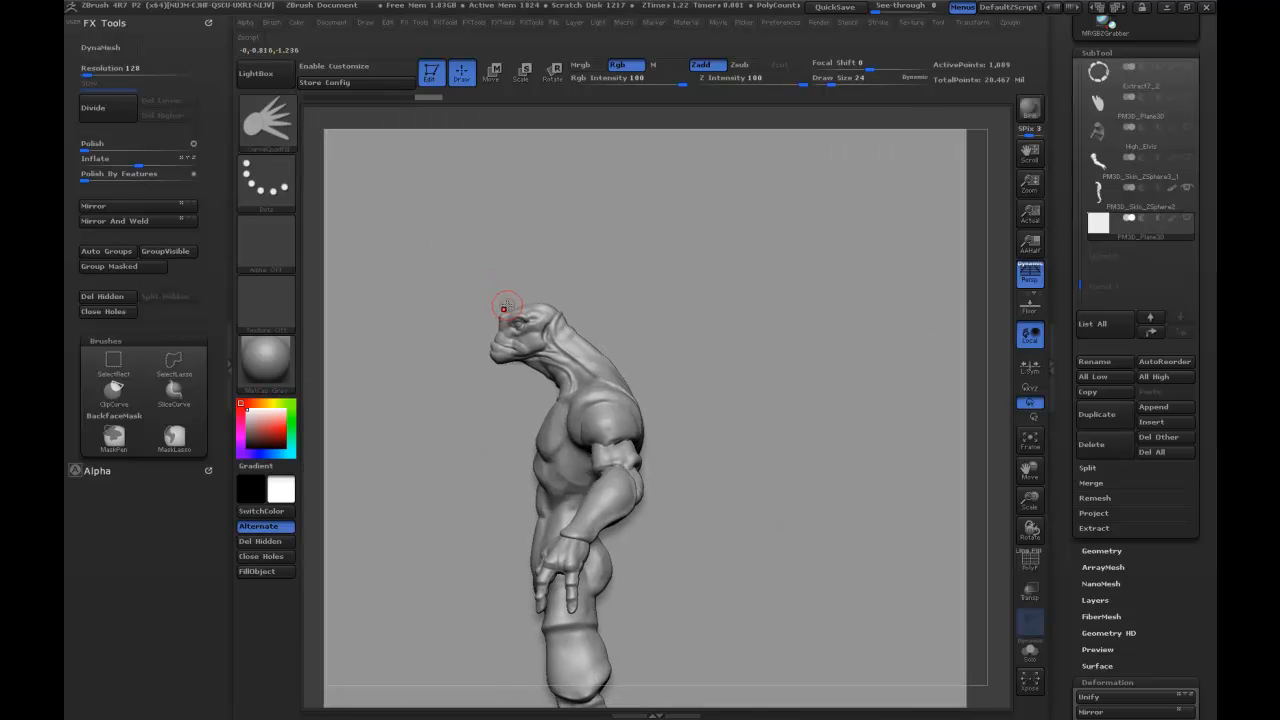
pyautogui.press('s')
pyautogui.moveTo(512, 294); pyautogui.dragTo(507, 294)
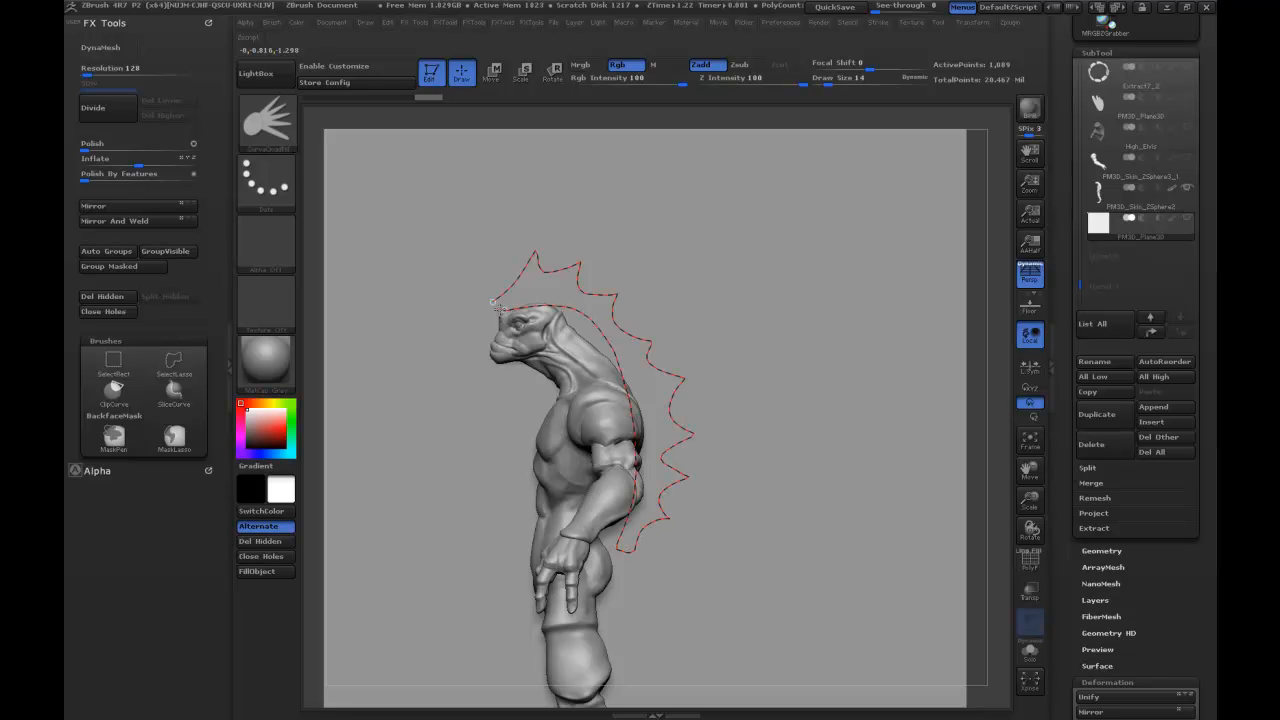
pyautogui.moveTo(490, 300); pyautogui.dragTo(492, 302)
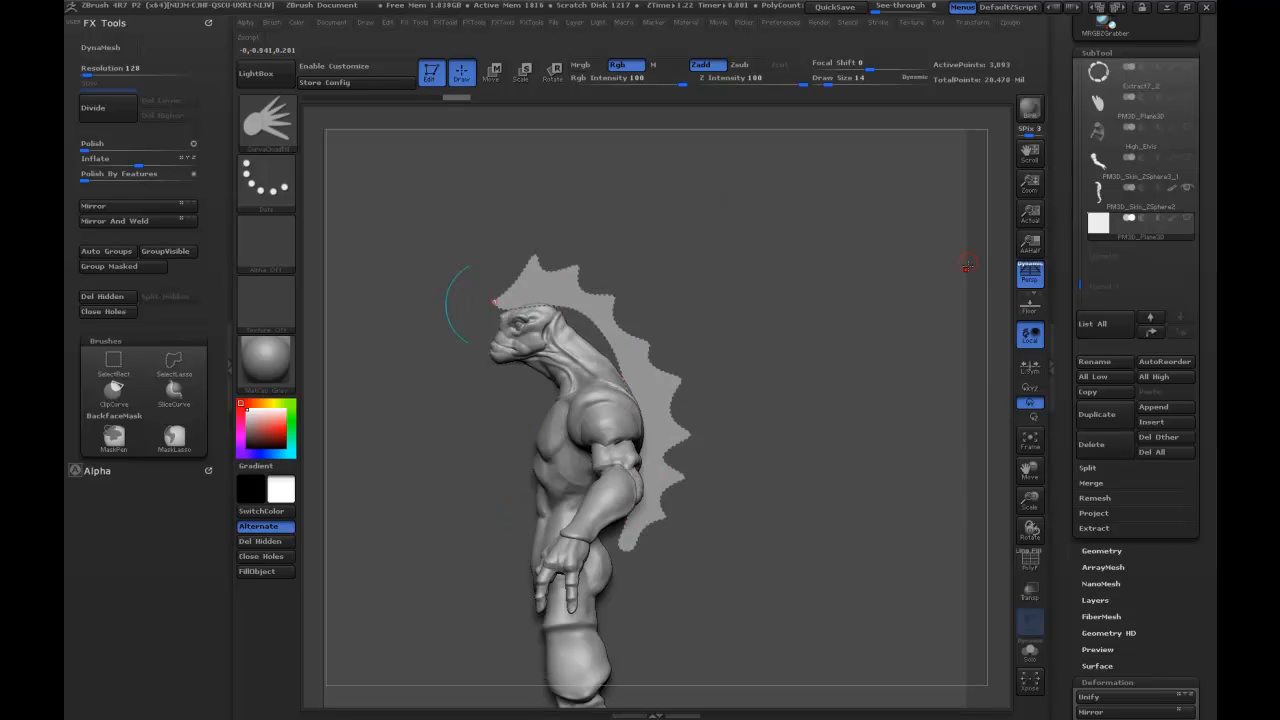
# Isolate the plane's own polygons and split the hidden fin off into a separate subtool.
pyautogui.moveTo(977, 246)
pyautogui.mouseDown()
pyautogui.moveTo(1048, 265)
pyautogui.moveTo(982, 250)
pyautogui.moveTo(980, 281)
pyautogui.mouseUp()
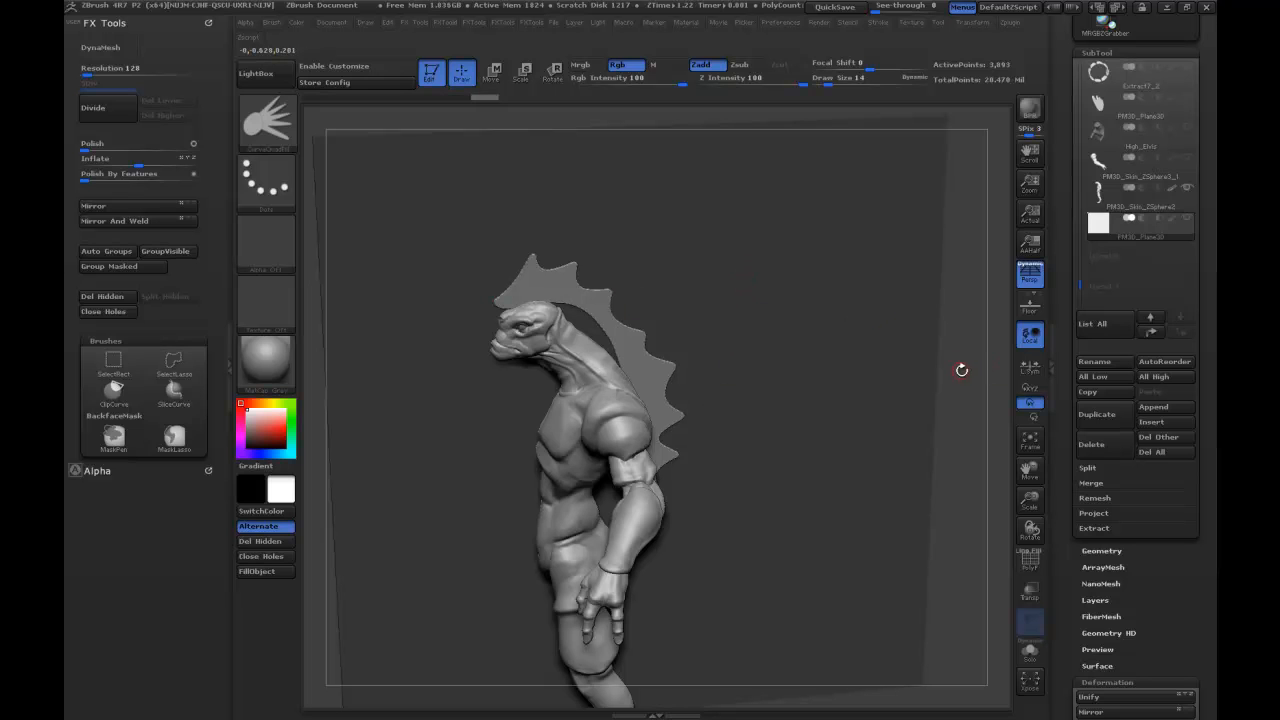
pyautogui.keyDown('ctrl'); pyautogui.keyDown('shift'); pyautogui.click(698, 326); pyautogui.keyUp('shift'); pyautogui.keyUp('ctrl')
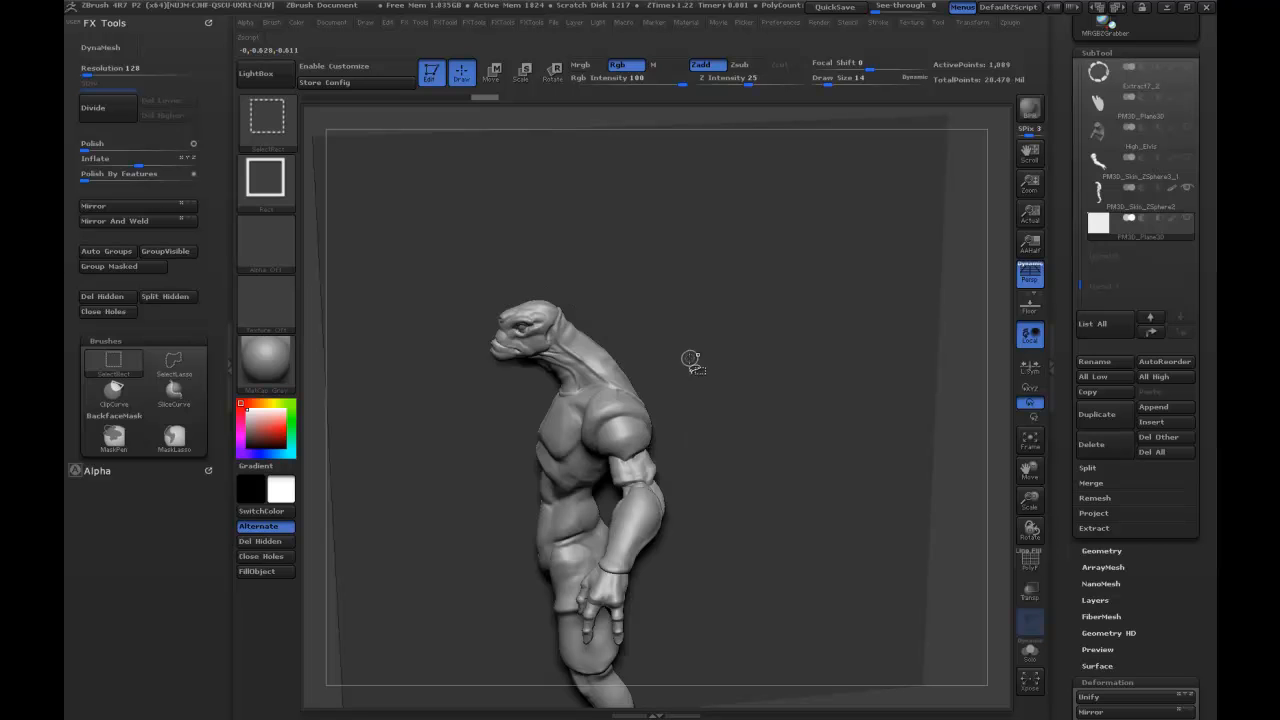
pyautogui.click(1087, 467)
pyautogui.click(1100, 482)
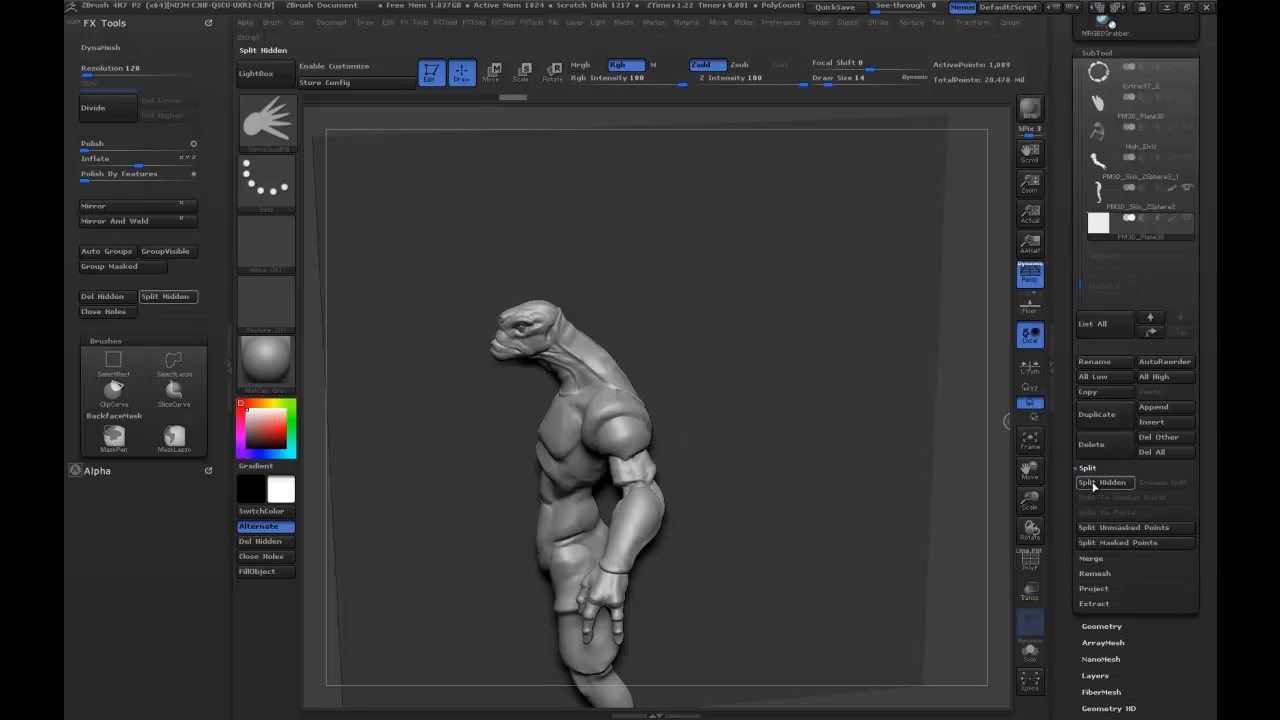
# Make the split-off fin the active subtool and show only the fin and the body.
pyautogui.keyDown('shift'); pyautogui.click(1188, 220); pyautogui.keyUp('shift')
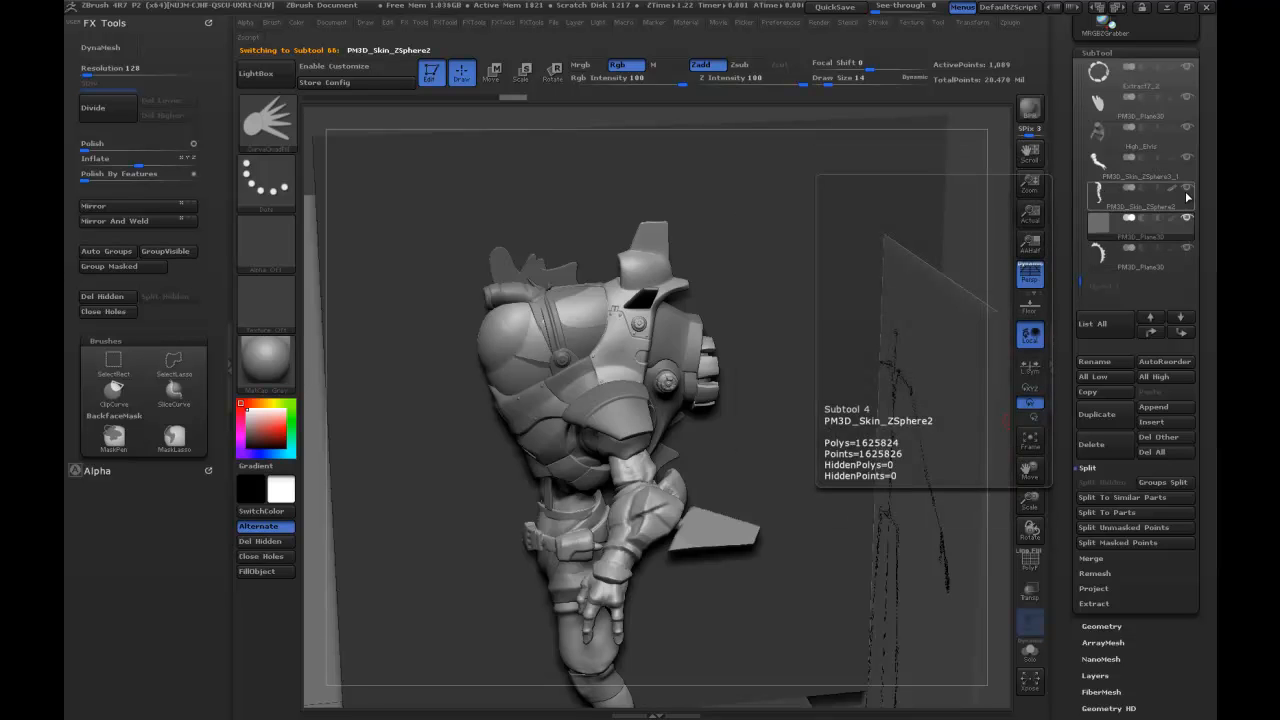
pyautogui.click(1102, 192)
pyautogui.click(1188, 248)
pyautogui.click(1160, 256)
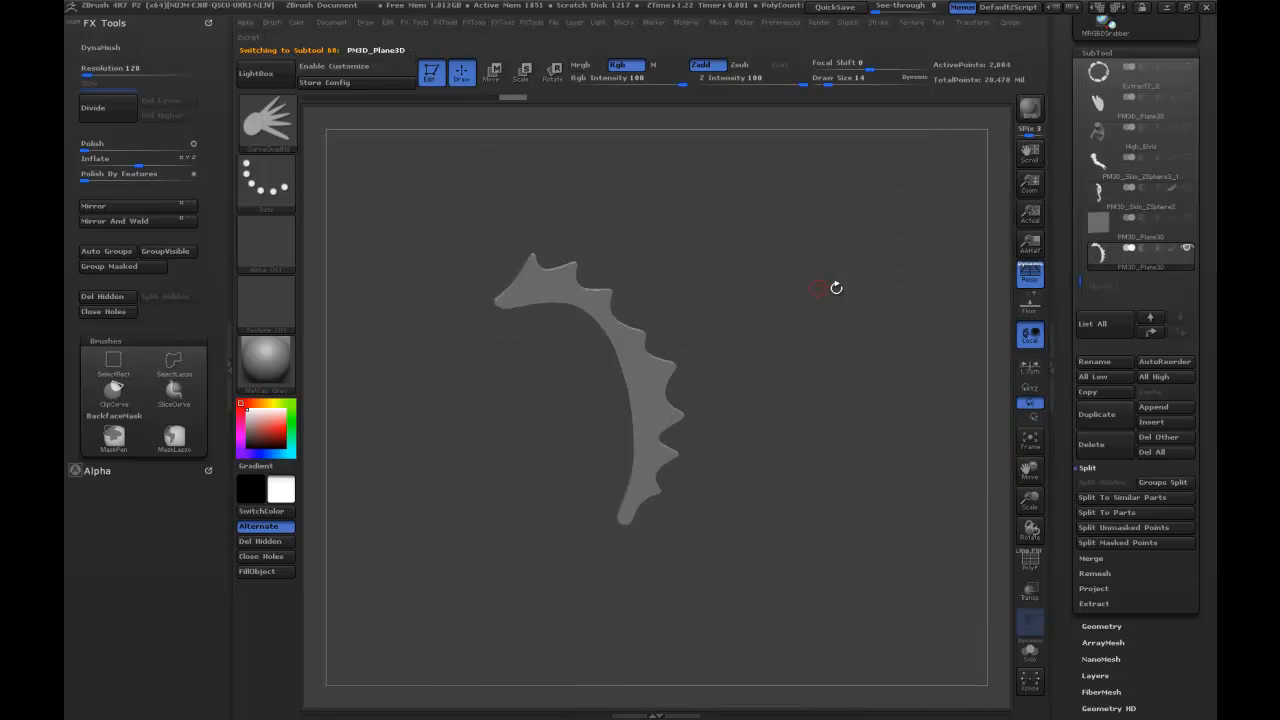
pyautogui.click(1186, 188)
pyautogui.moveTo(765, 248); pyautogui.dragTo(732, 226)
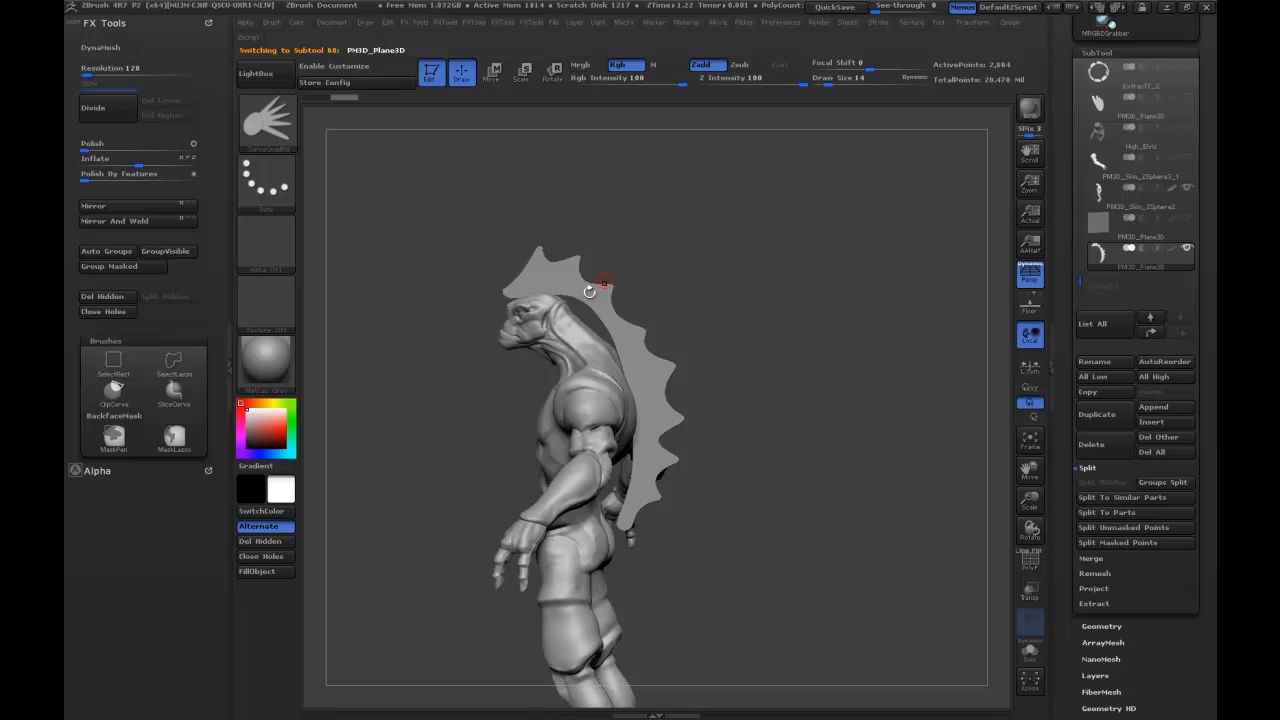
pyautogui.moveTo(590, 291); pyautogui.dragTo(545, 289)
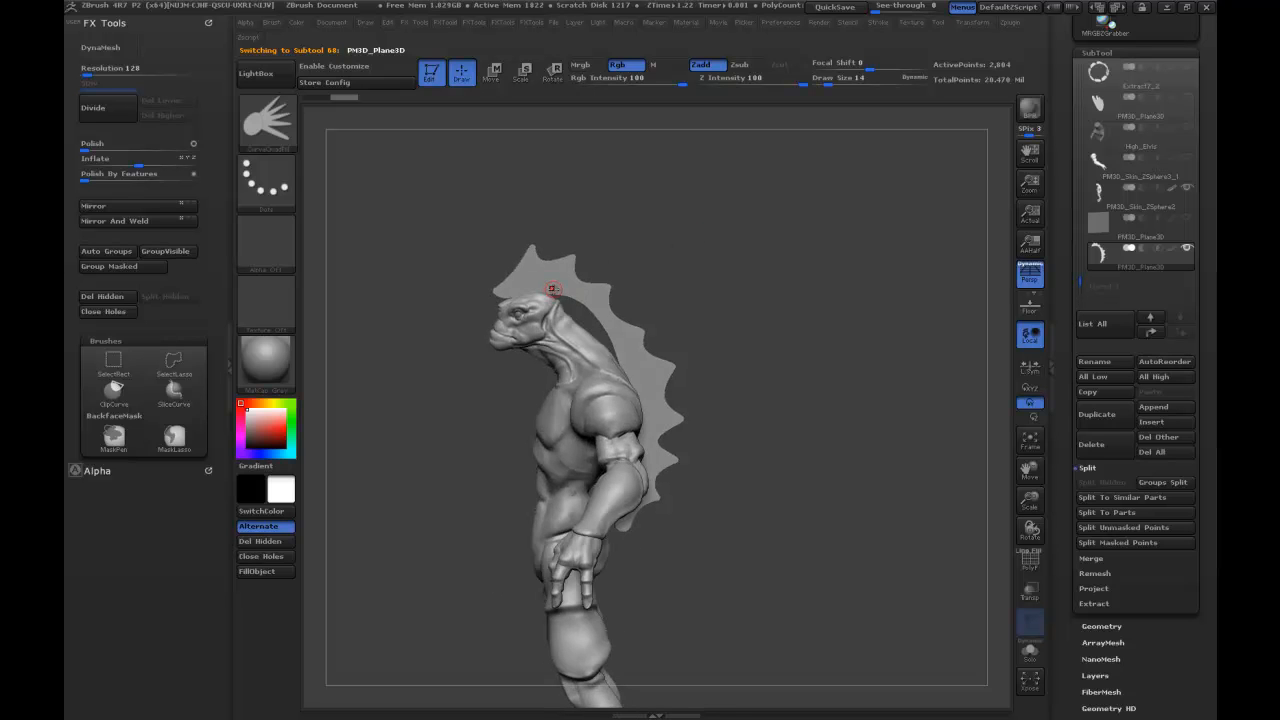
# Reshape the fin with the Move brush so its inner edge follows the head and its lower end meets the back.
pyautogui.press('b')
pyautogui.press('m')
pyautogui.press('v')
pyautogui.press('s')
pyautogui.moveTo(559, 287); pyautogui.dragTo(580, 285)
pyautogui.moveTo(502, 291); pyautogui.dragTo(563, 321)
pyautogui.moveTo(760, 400); pyautogui.dragTo(690, 402)
pyautogui.moveTo(636, 474)
pyautogui.mouseDown()
pyautogui.moveTo(608, 491)
pyautogui.moveTo(614, 502)
pyautogui.moveTo(607, 494)
pyautogui.mouseUp()
pyautogui.moveTo(656, 403)
pyautogui.mouseDown()
pyautogui.moveTo(686, 380)
pyautogui.moveTo(660, 432)
pyautogui.moveTo(660, 364)
pyautogui.mouseUp()
# Set the Move brush draw size to 78 and adjust the front of the fin and its spikes above the head.
pyautogui.press('s')
pyautogui.moveTo(722, 410)
pyautogui.mouseDown()
pyautogui.moveTo(702, 411)
pyautogui.moveTo(785, 405)
pyautogui.mouseUp()
pyautogui.moveTo(516, 305); pyautogui.dragTo(523, 301)
pyautogui.moveTo(546, 254); pyautogui.dragTo(564, 250)
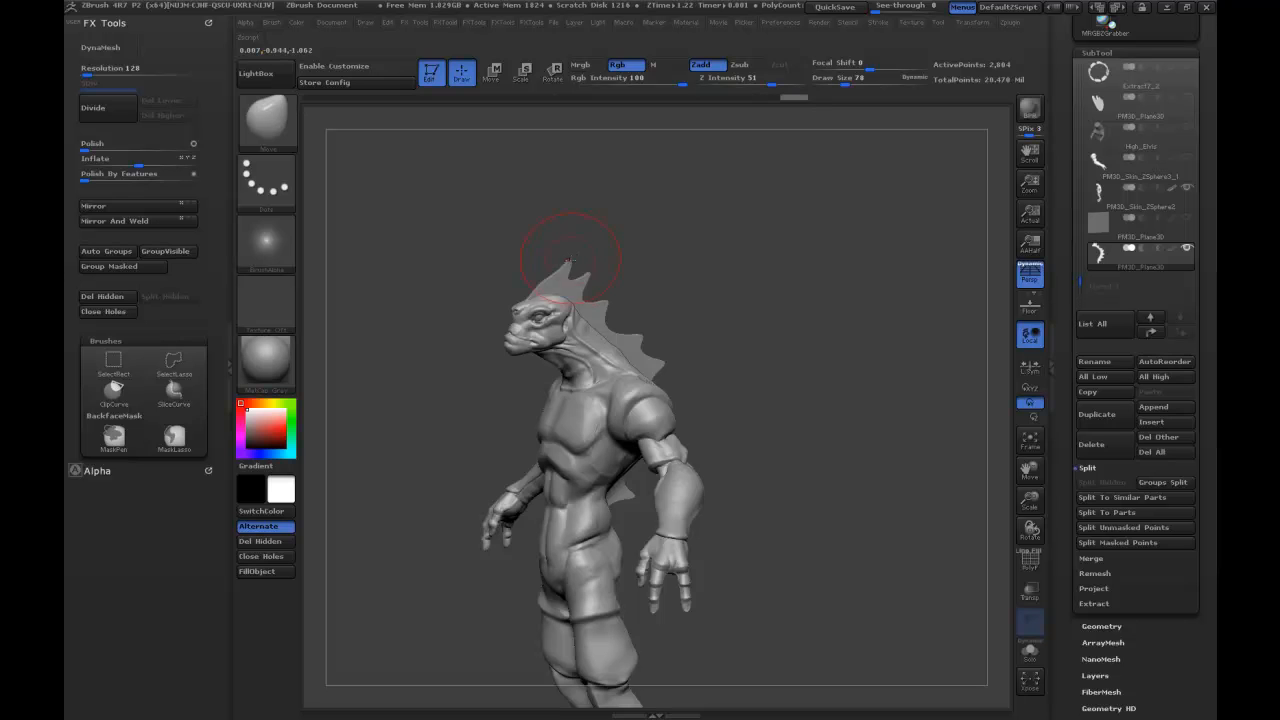
# Examine the fin's mesh topology with PolyFrame display and check its shape on the body from several sides.
pyautogui.moveTo(709, 257)
pyautogui.mouseDown()
pyautogui.moveTo(680, 290)
pyautogui.moveTo(740, 300)
pyautogui.moveTo(671, 334)
pyautogui.moveTo(791, 263)
pyautogui.moveTo(783, 309)
pyautogui.moveTo(720, 330)
pyautogui.moveTo(790, 330)
pyautogui.moveTo(720, 340)
pyautogui.mouseUp()
pyautogui.click(1030, 562)
pyautogui.moveTo(832, 282); pyautogui.dragTo(673, 320)
pyautogui.moveTo(794, 291); pyautogui.dragTo(780, 208)
pyautogui.moveTo(838, 245); pyautogui.dragTo(754, 244)
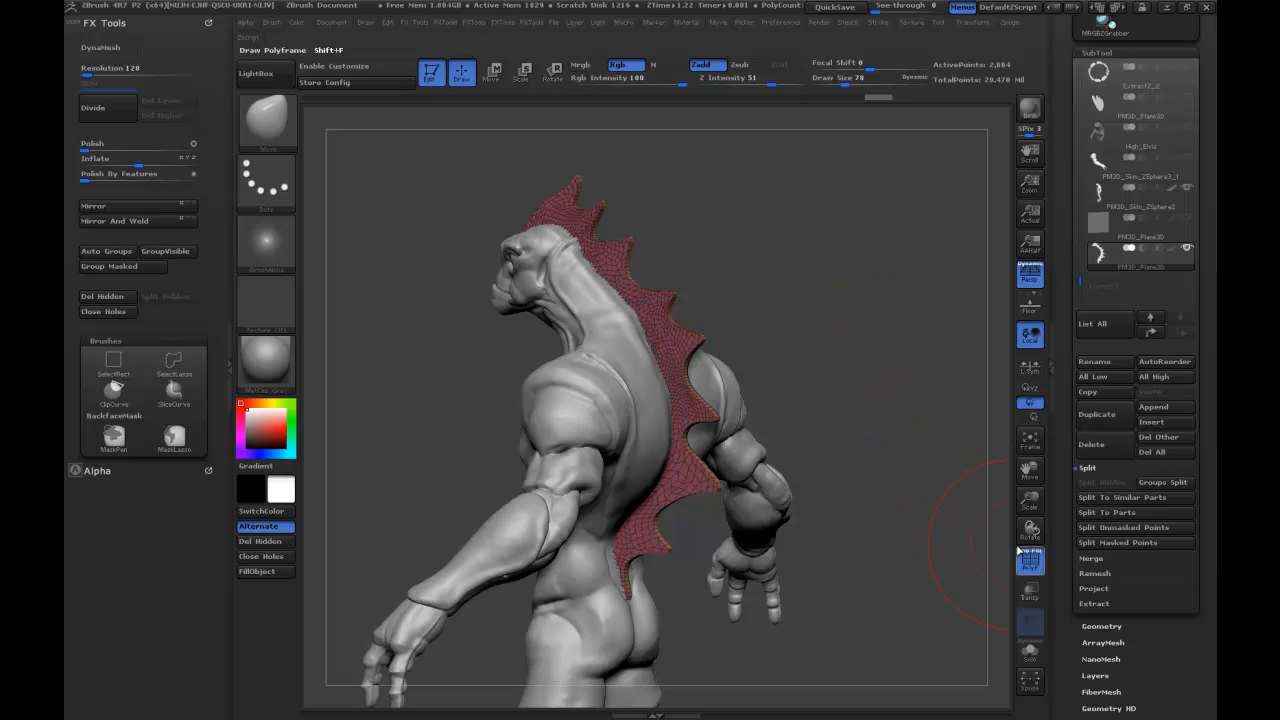
pyautogui.click(1029, 560)
pyautogui.moveTo(860, 320); pyautogui.dragTo(881, 272)
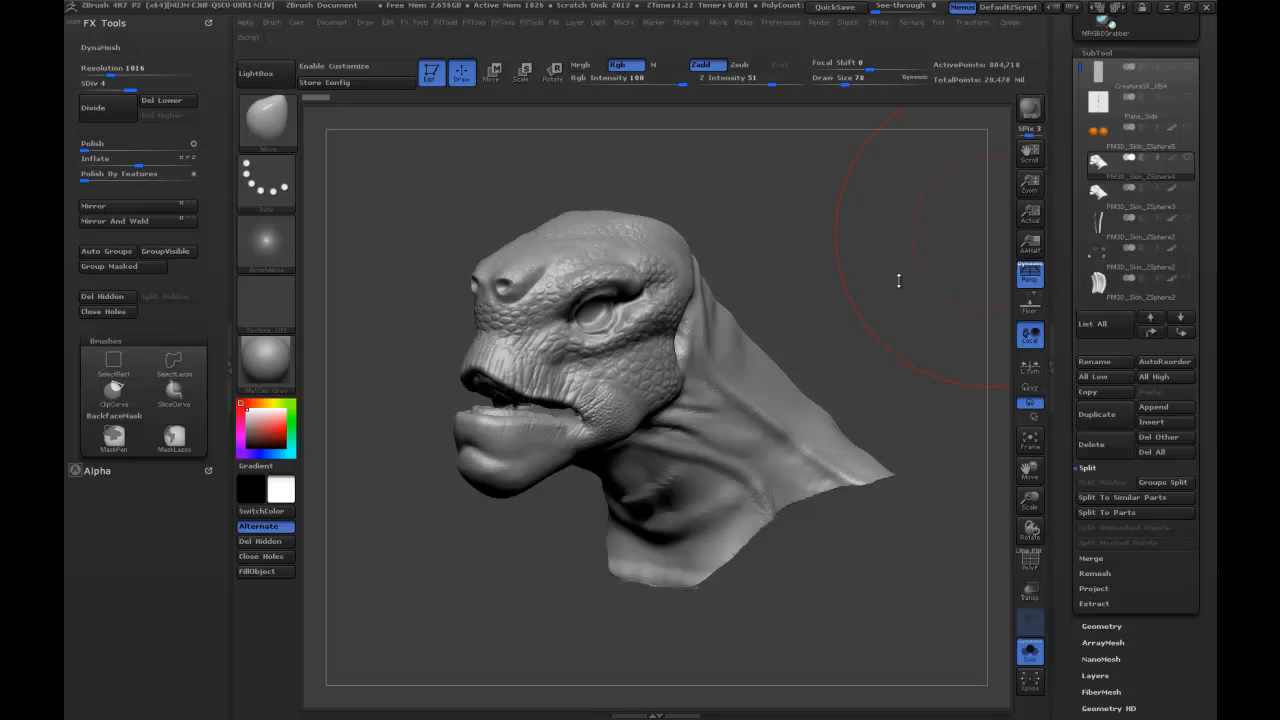
pyautogui.moveTo(898, 281)
pyautogui.mouseDown()
pyautogui.moveTo(885, 300)
pyautogui.moveTo(906, 271)
pyautogui.mouseUp()
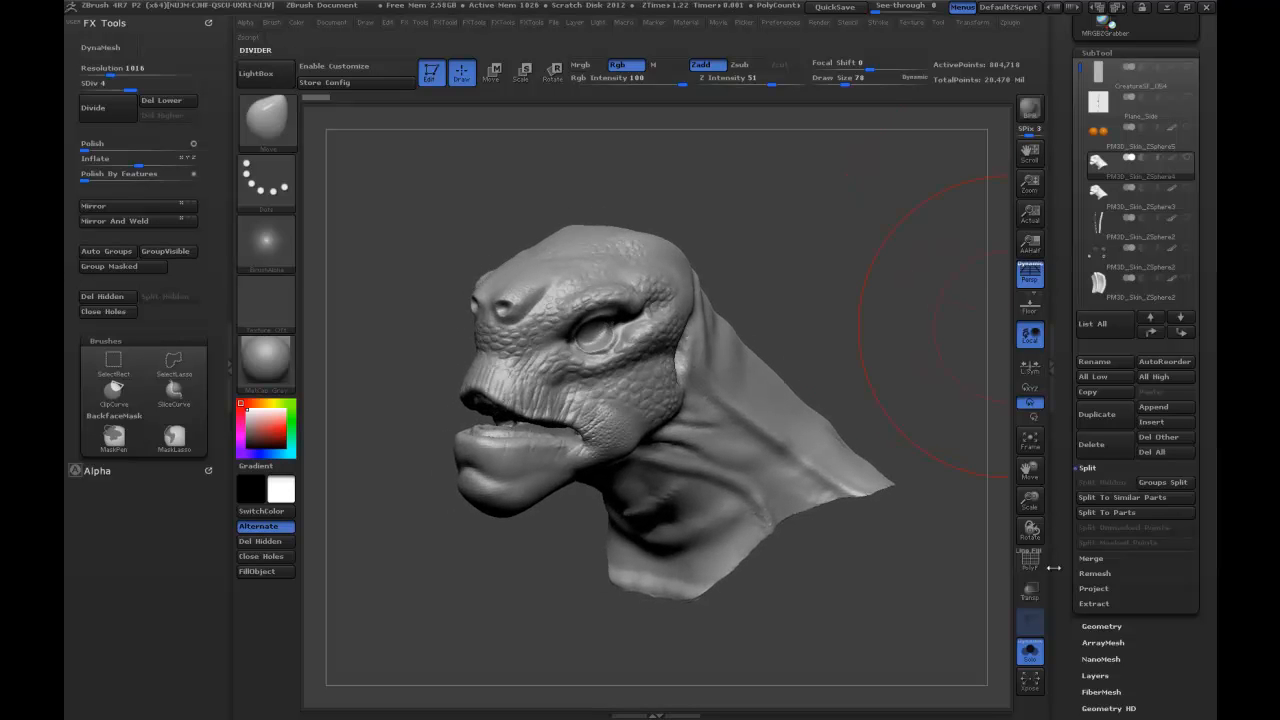
# Turn on Colorize for the creature's head to display its polypaint.
pyautogui.scroll(-5, 1090, 460)
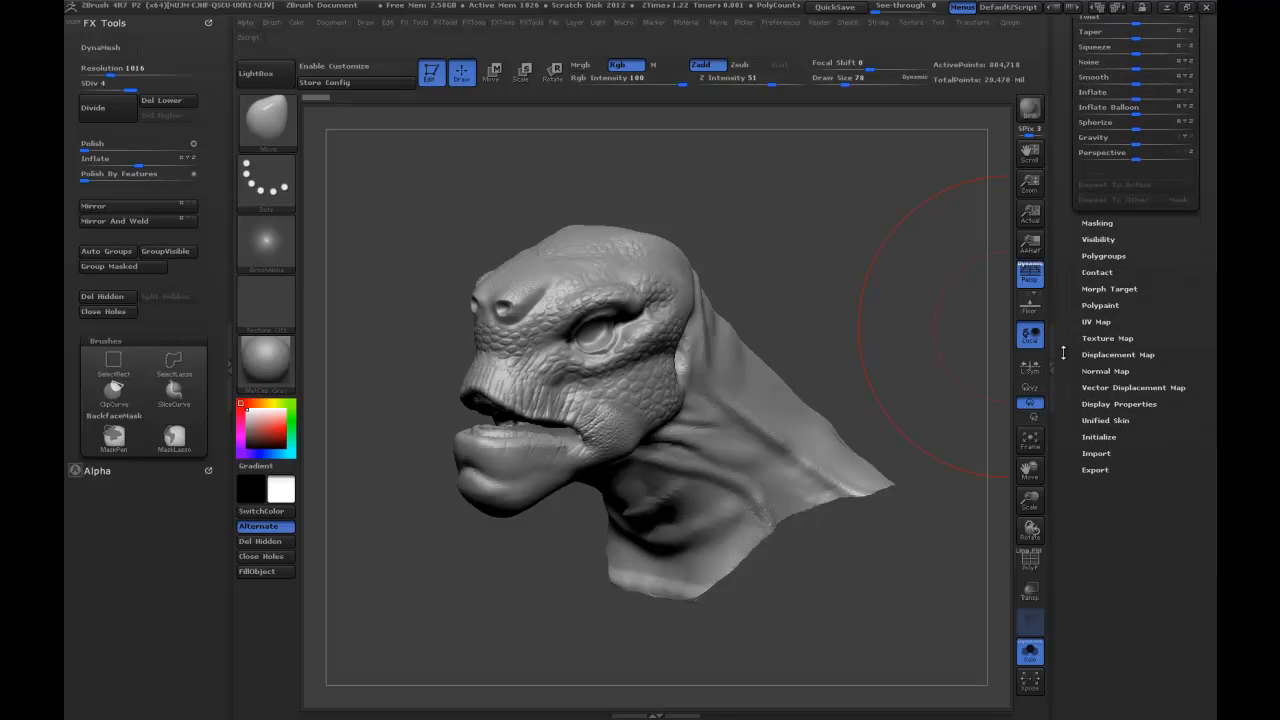
pyautogui.click(1104, 350)
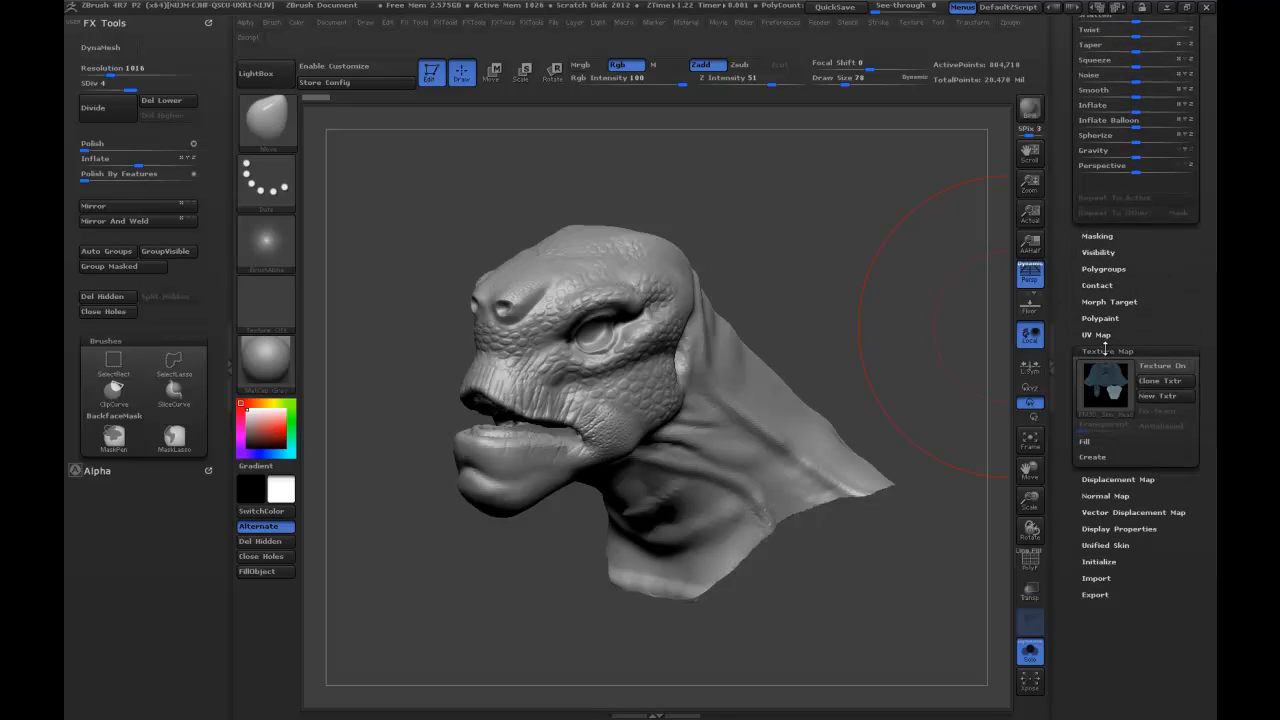
pyautogui.click(1104, 318)
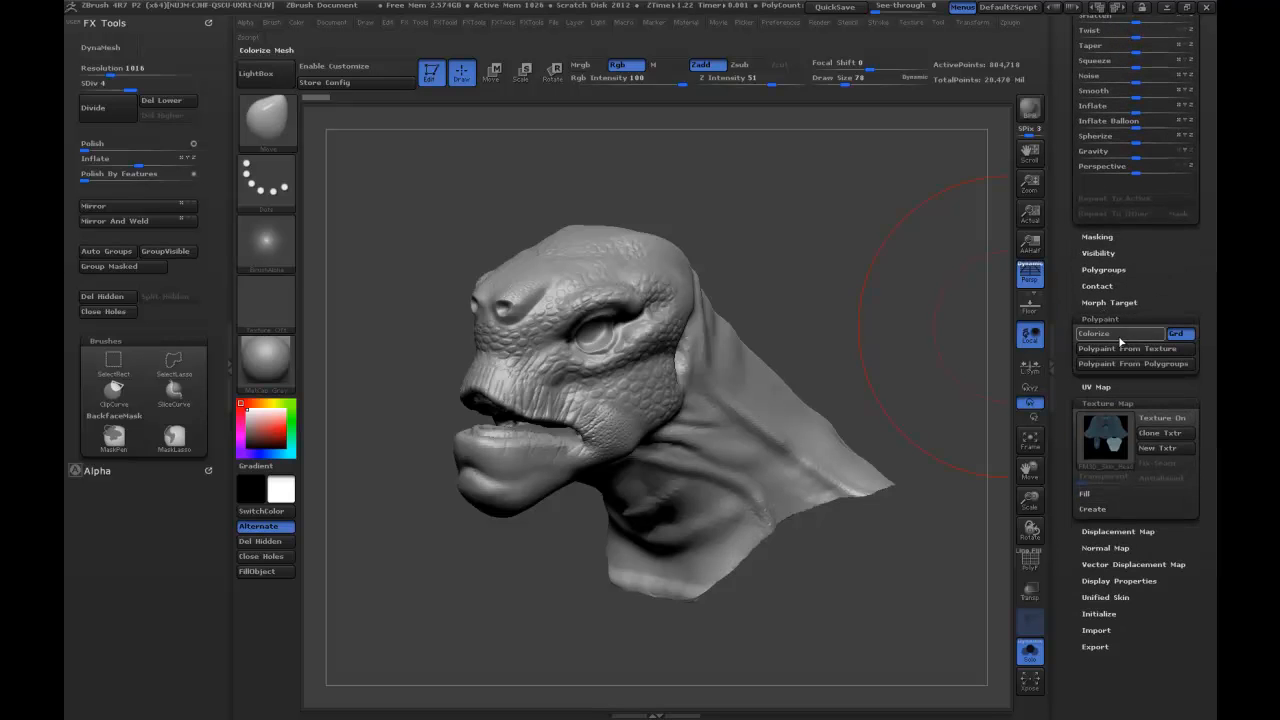
pyautogui.click(1110, 334)
pyautogui.moveTo(888, 328); pyautogui.dragTo(1000, 255)
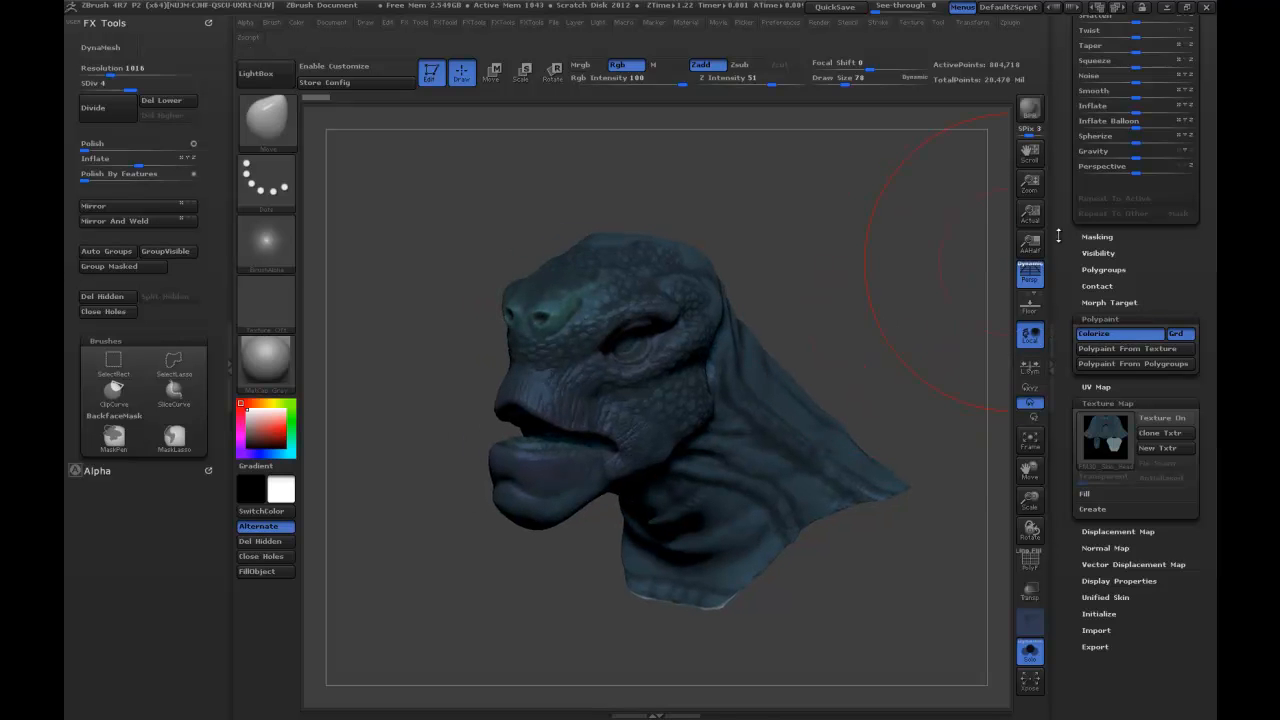
# Toggle the surface noise on the painted head to compare it, and examine the scale detail up close.
pyautogui.scroll(8, 1080, 383)
pyautogui.moveTo(1080, 385); pyautogui.dragTo(1079, 316)
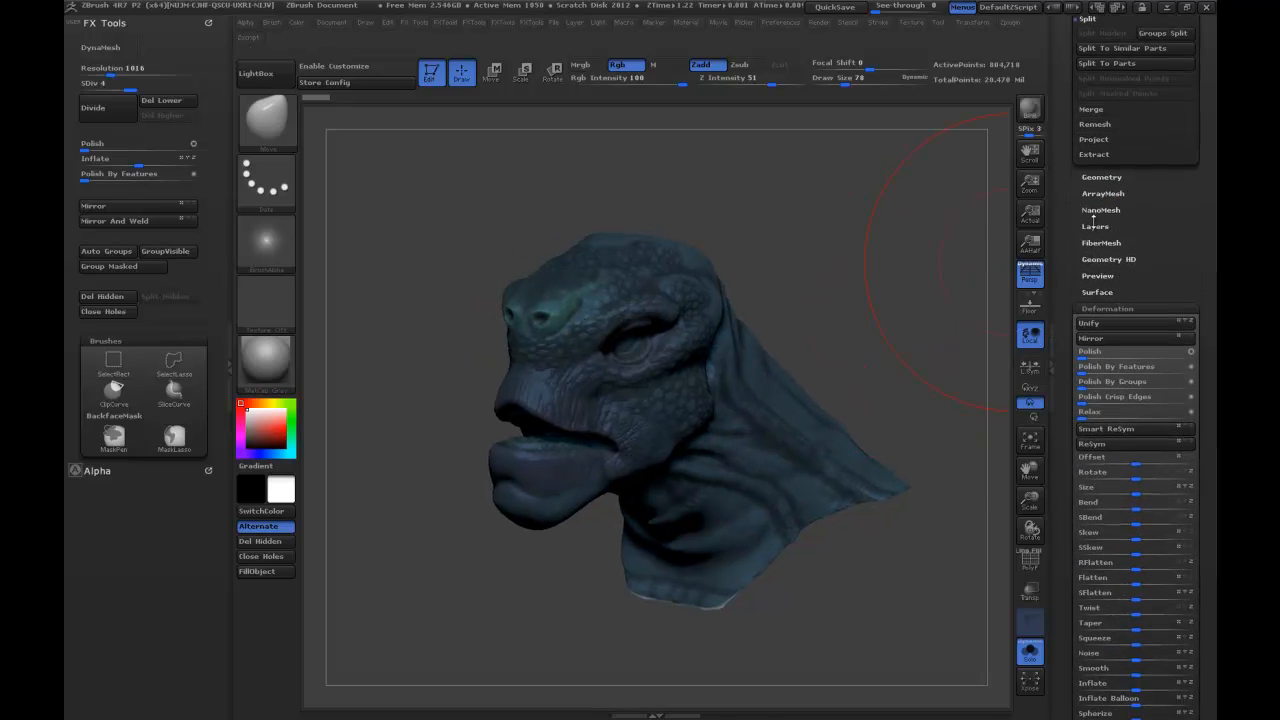
pyautogui.click(1097, 292)
pyautogui.click(1095, 309)
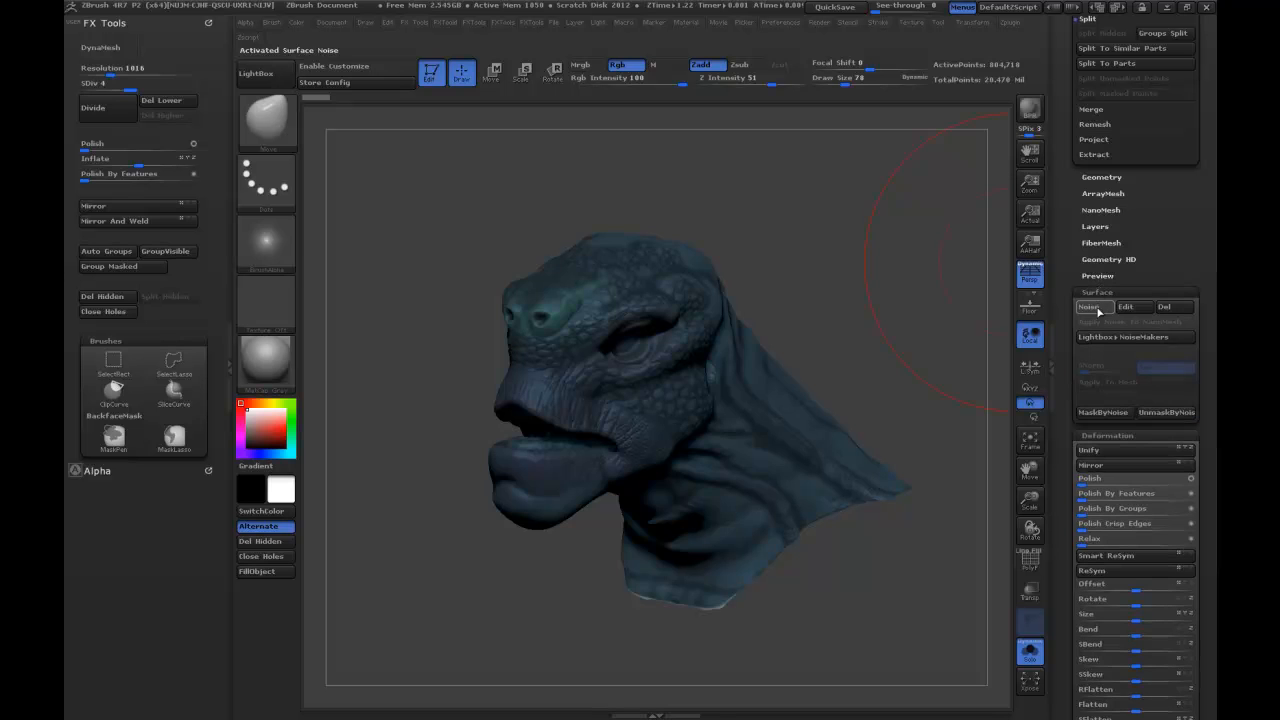
pyautogui.moveTo(930, 270); pyautogui.dragTo(887, 212)
pyautogui.click(1091, 311)
pyautogui.click(1091, 311)
pyautogui.click(1083, 305)
pyautogui.keyDown('alt'); pyautogui.moveTo(829, 288); pyautogui.dragTo(926, 154); pyautogui.keyUp('alt')
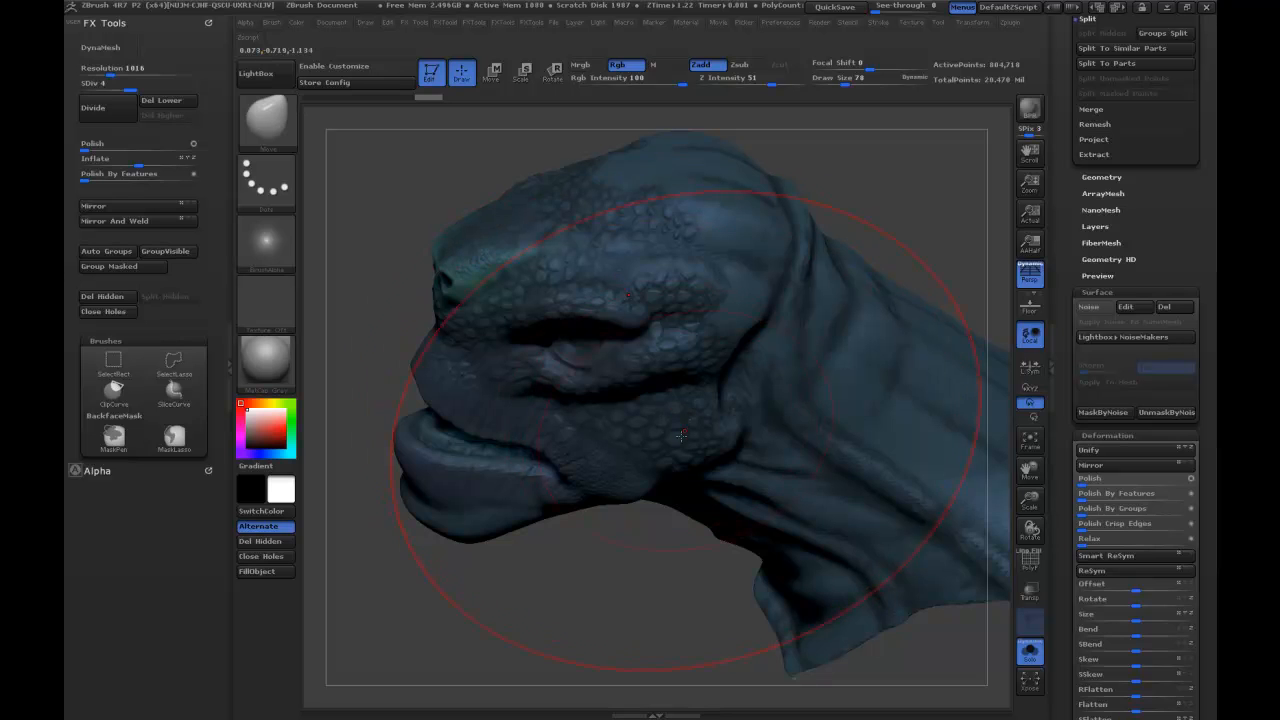
pyautogui.moveTo(886, 206); pyautogui.dragTo(893, 194)
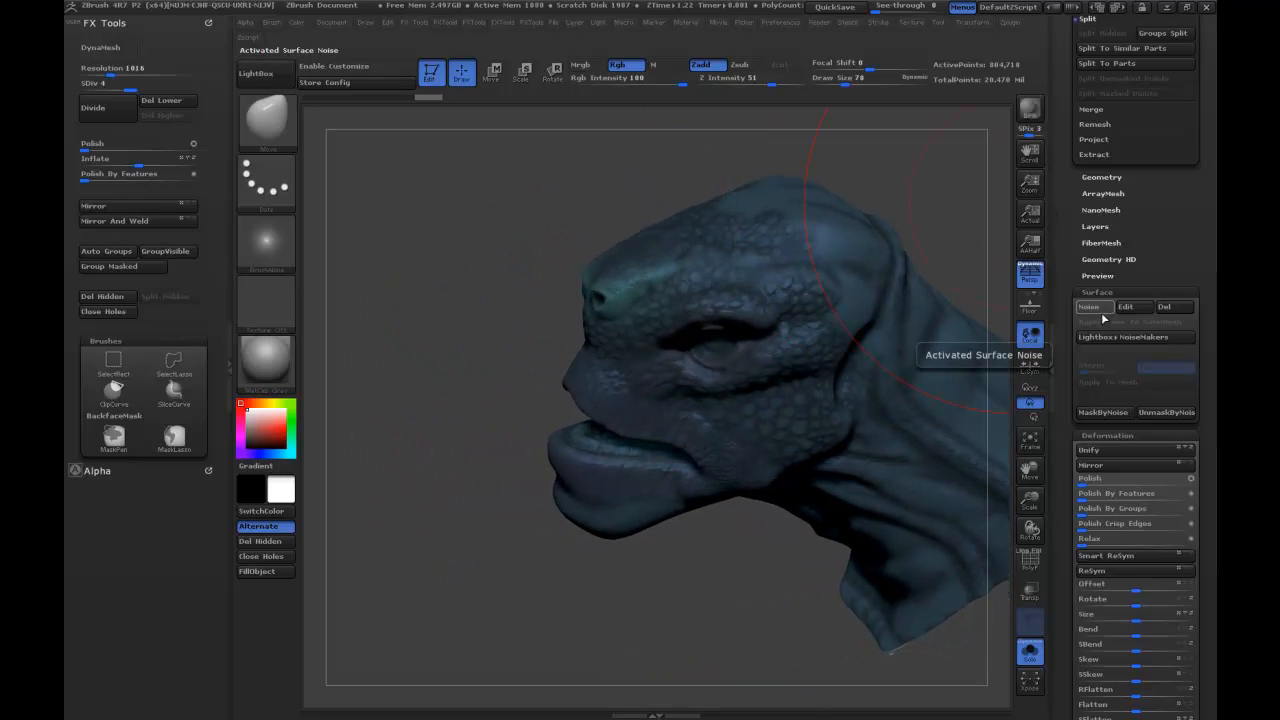
# Activate the scale-pattern surface noise on the head and mask the mesh by that noise.
pyautogui.click(1096, 308)
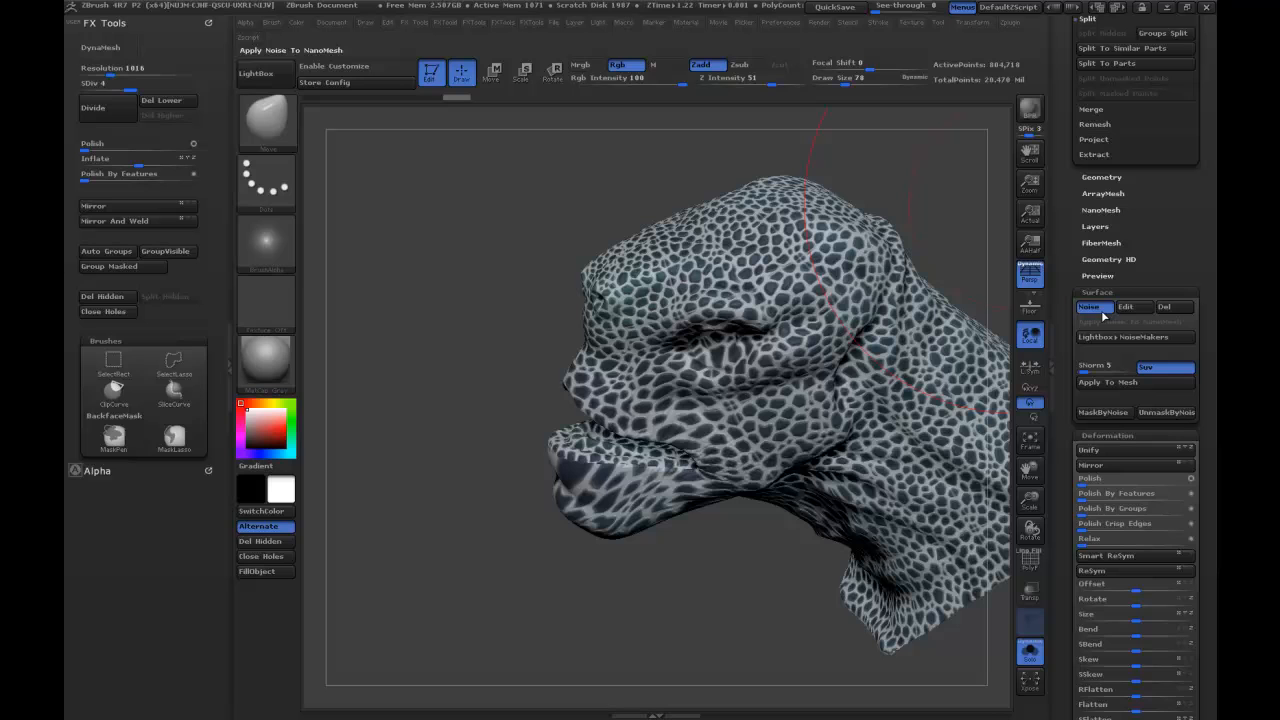
pyautogui.click(1094, 413)
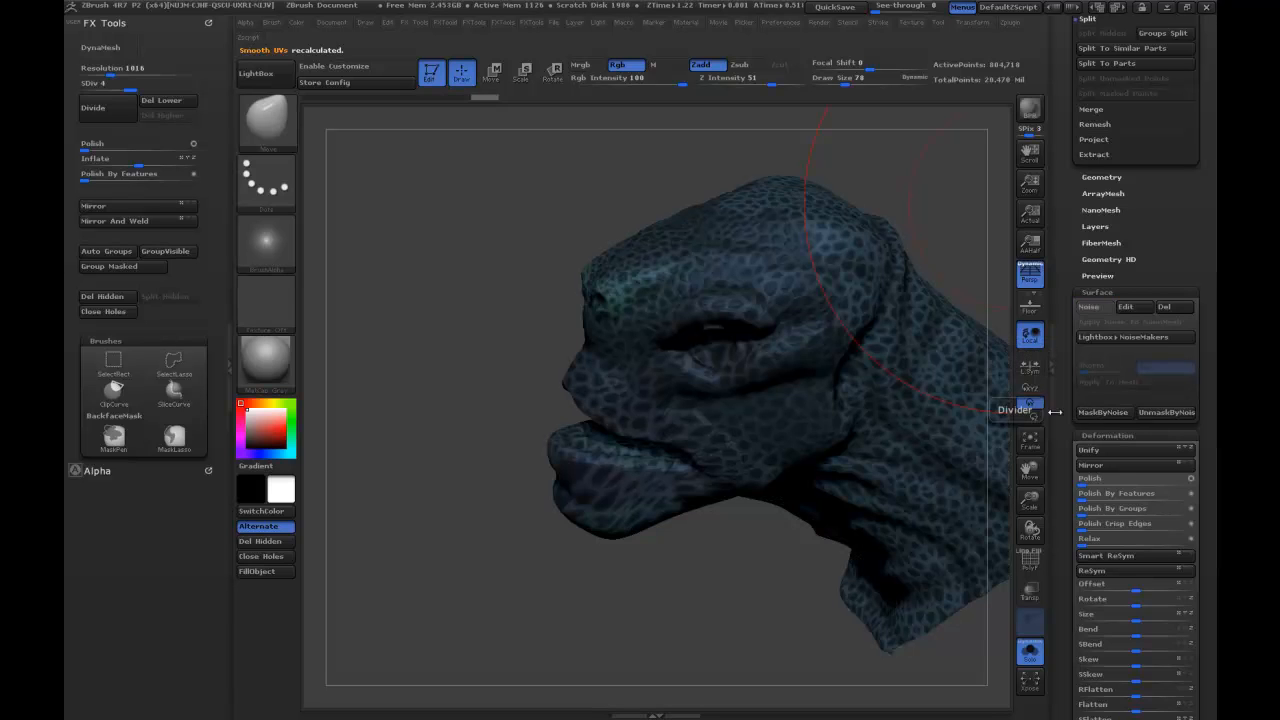
pyautogui.moveTo(1066, 572); pyautogui.dragTo(1078, 428)
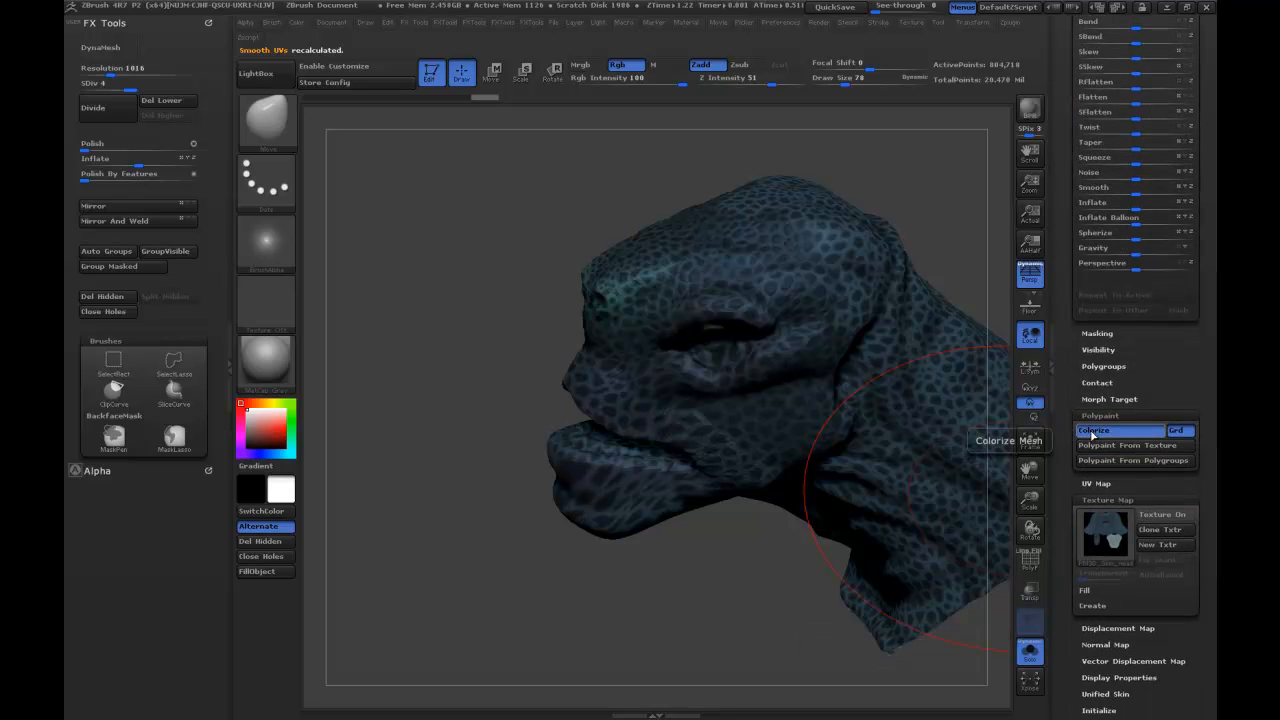
# Turn off Colorize for the creature's head and check the scale mask from the side.
pyautogui.click(1092, 432)
pyautogui.moveTo(920, 206)
pyautogui.mouseDown()
pyautogui.moveTo(876, 216)
pyautogui.moveTo(909, 194)
pyautogui.moveTo(846, 211)
pyautogui.mouseUp()
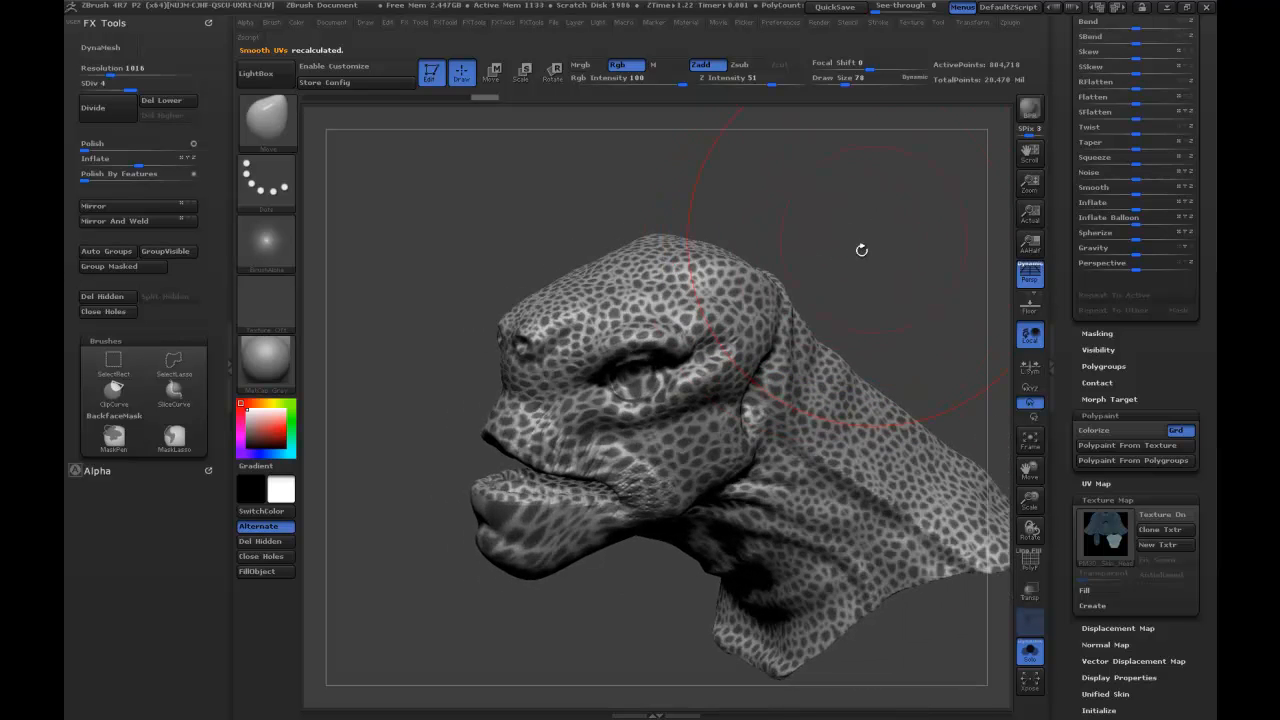
pyautogui.moveTo(899, 283); pyautogui.dragTo(867, 252)
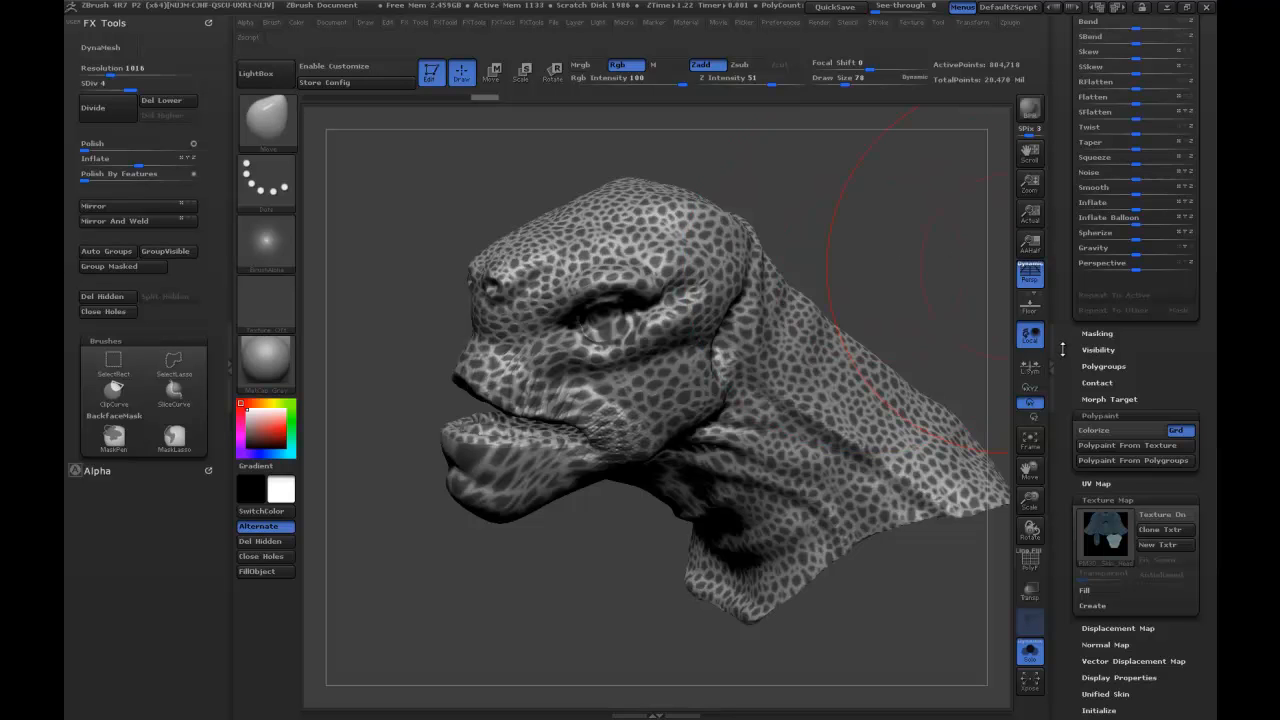
# Create an alpha from the head's scale mask.
pyautogui.moveTo(1064, 347); pyautogui.dragTo(1064, 343)
pyautogui.click(1088, 329)
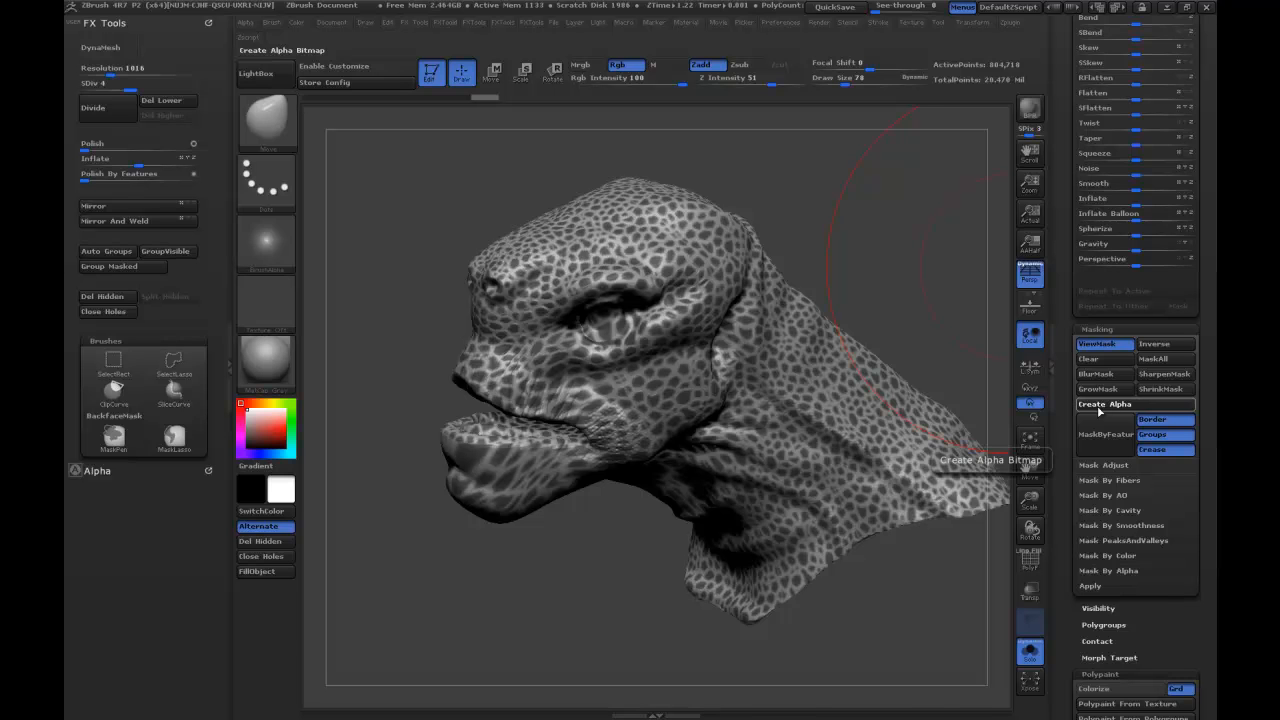
pyautogui.click(1104, 405)
# Export the scale alpha as a Photoshop file named scales in the DemoModel_ART folder.
pyautogui.moveTo(273, 259)
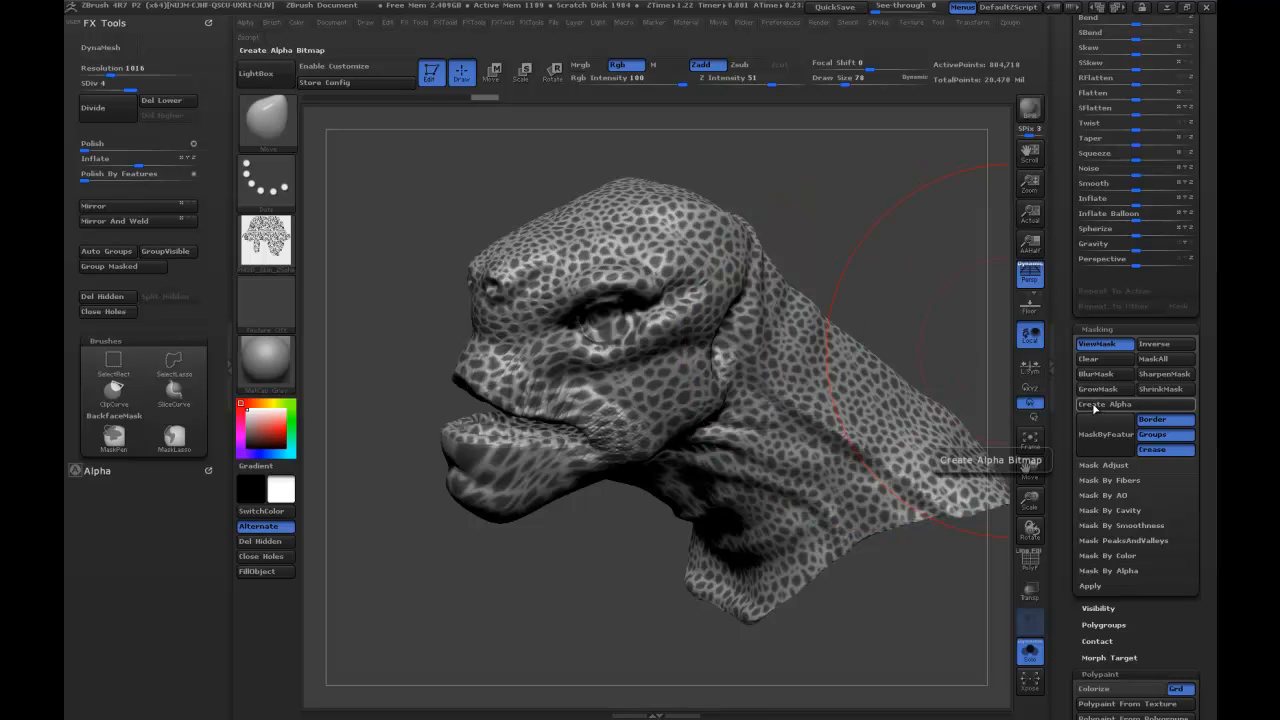
pyautogui.click(268, 259)
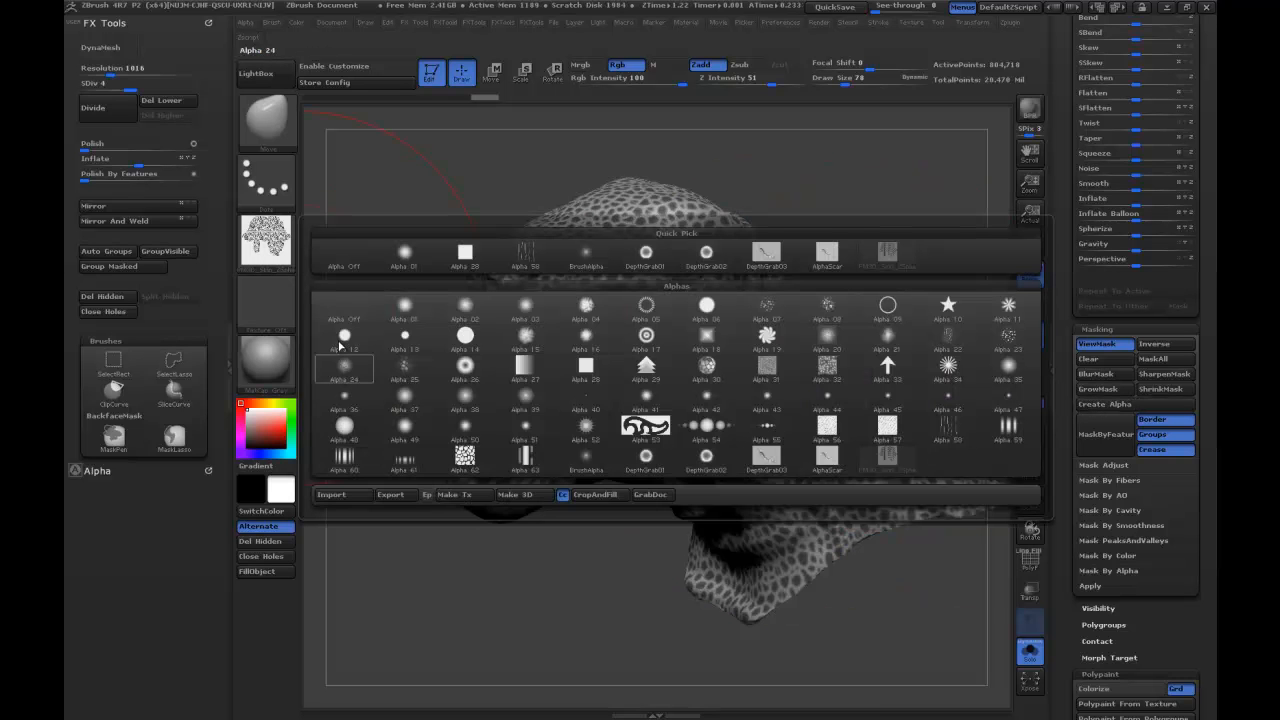
pyautogui.click(394, 497)
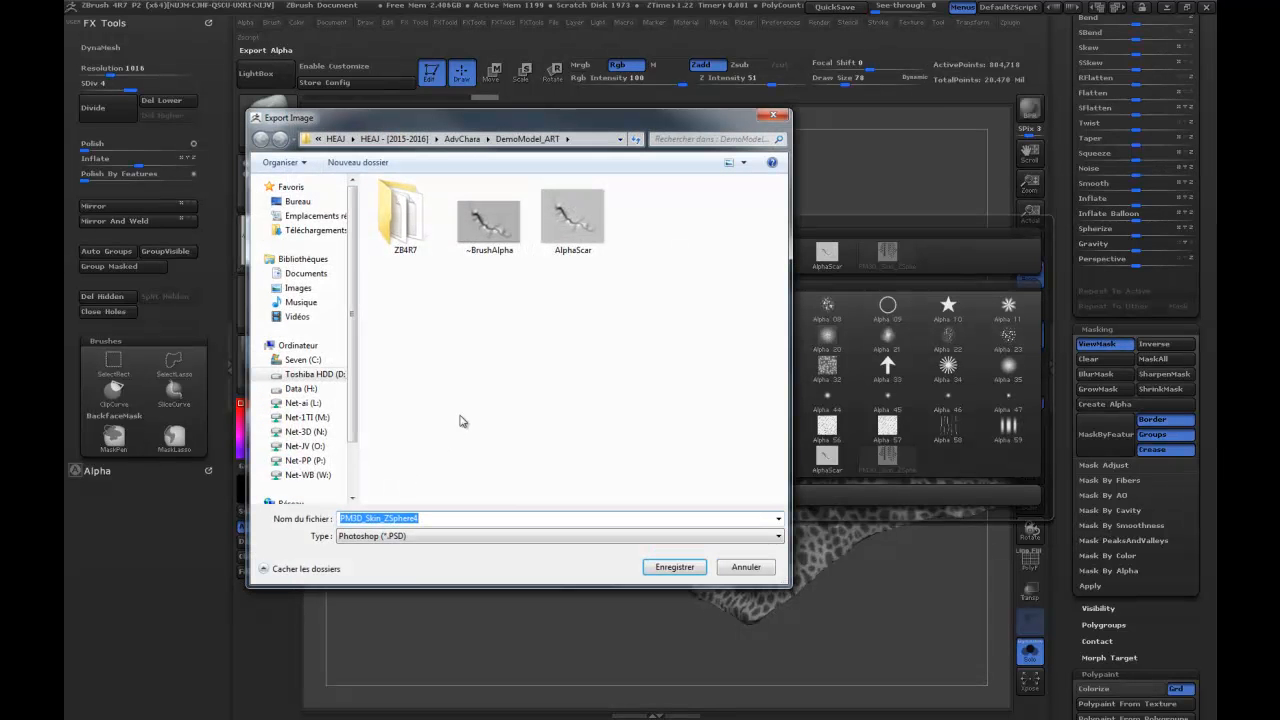
pyautogui.write('scales')
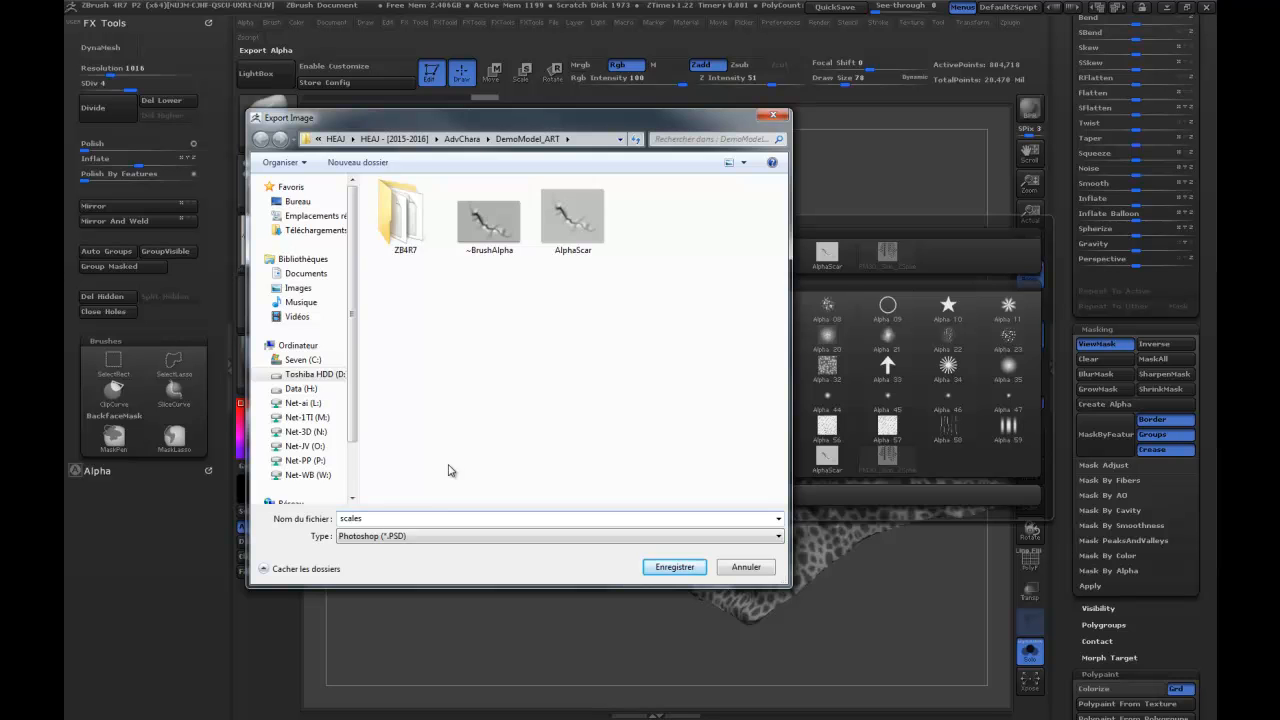
pyautogui.press('Return')
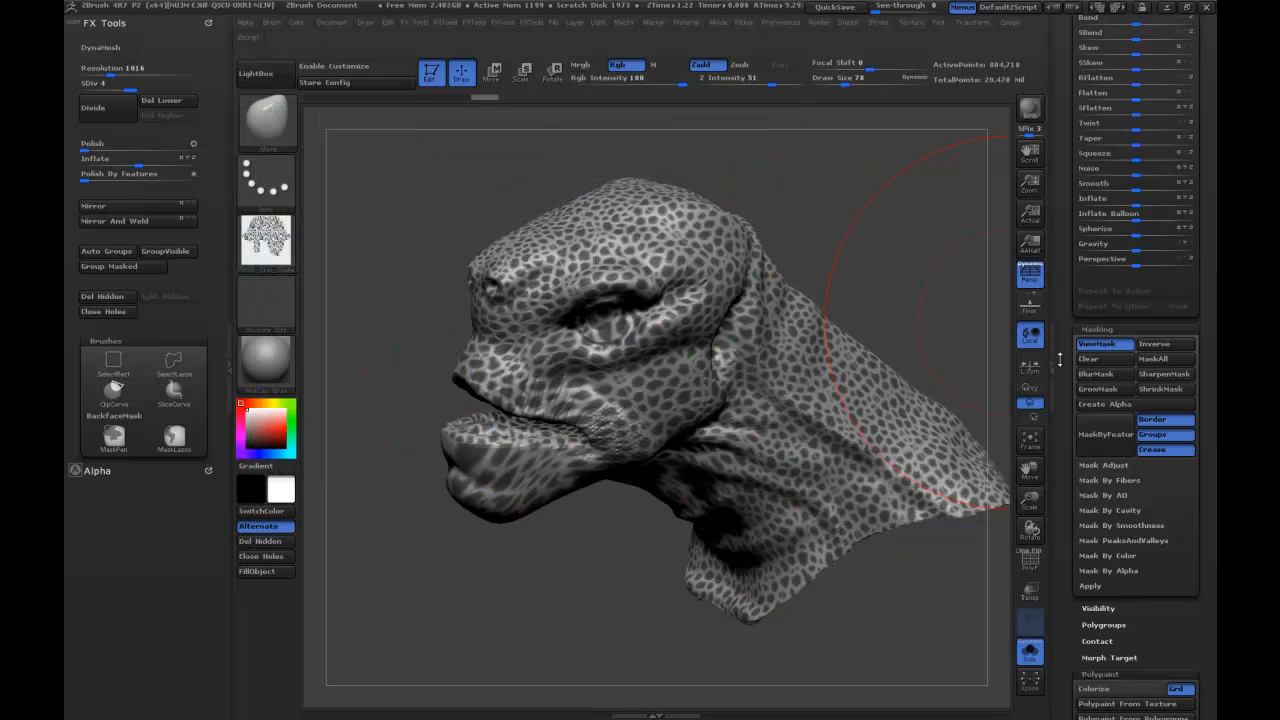
# Turn on the head's texture map and clear the scale mask.
pyautogui.moveTo(1061, 335); pyautogui.dragTo(1061, 239)
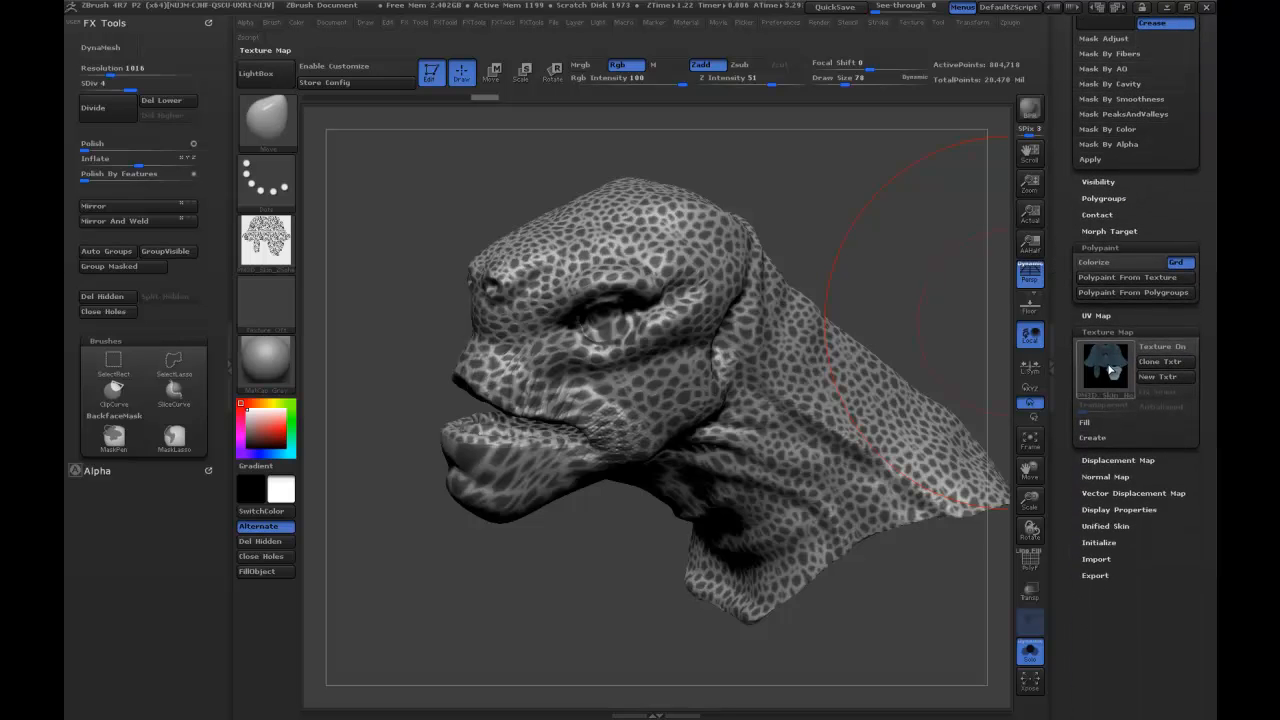
pyautogui.moveTo(1106, 369)
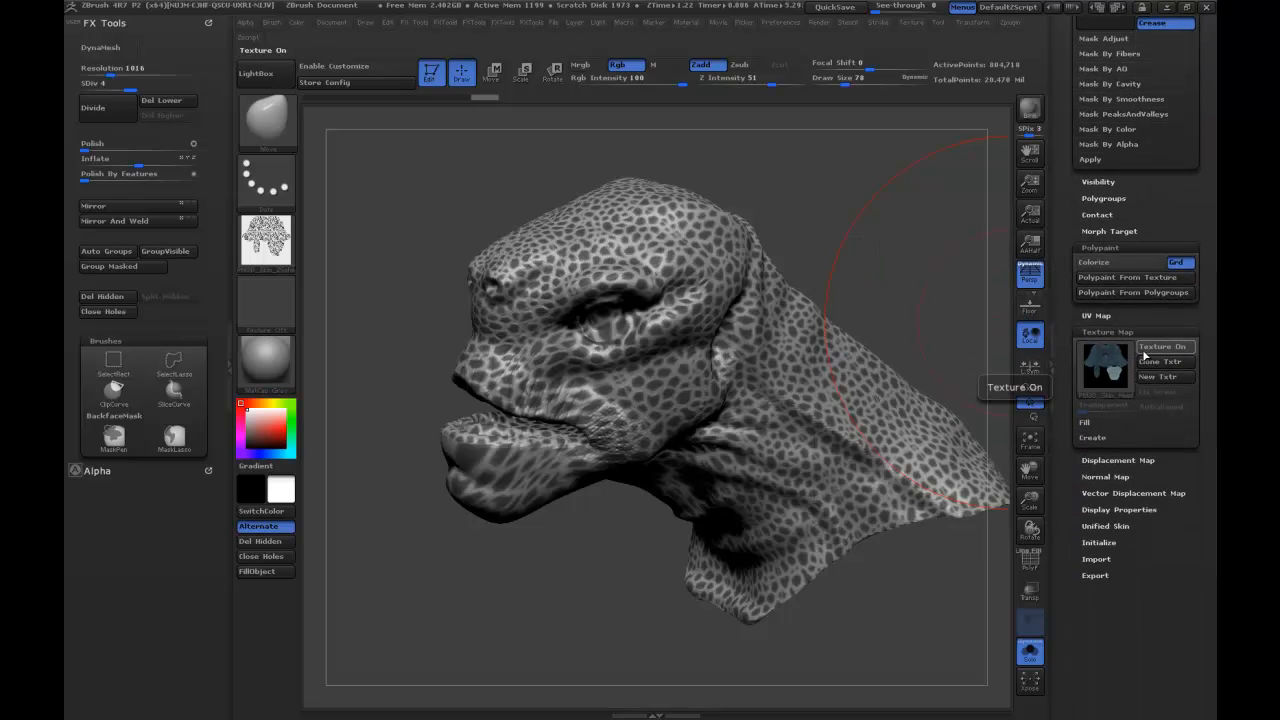
pyautogui.click(1147, 350)
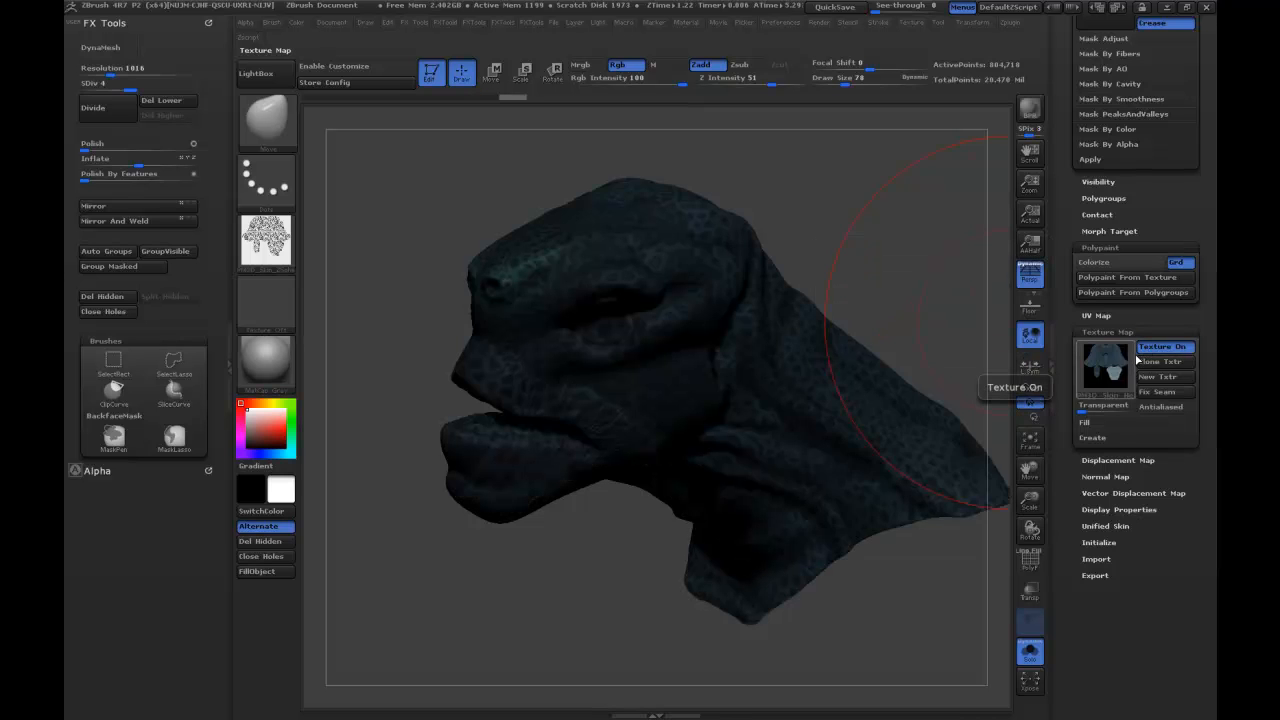
pyautogui.press('ctrl')
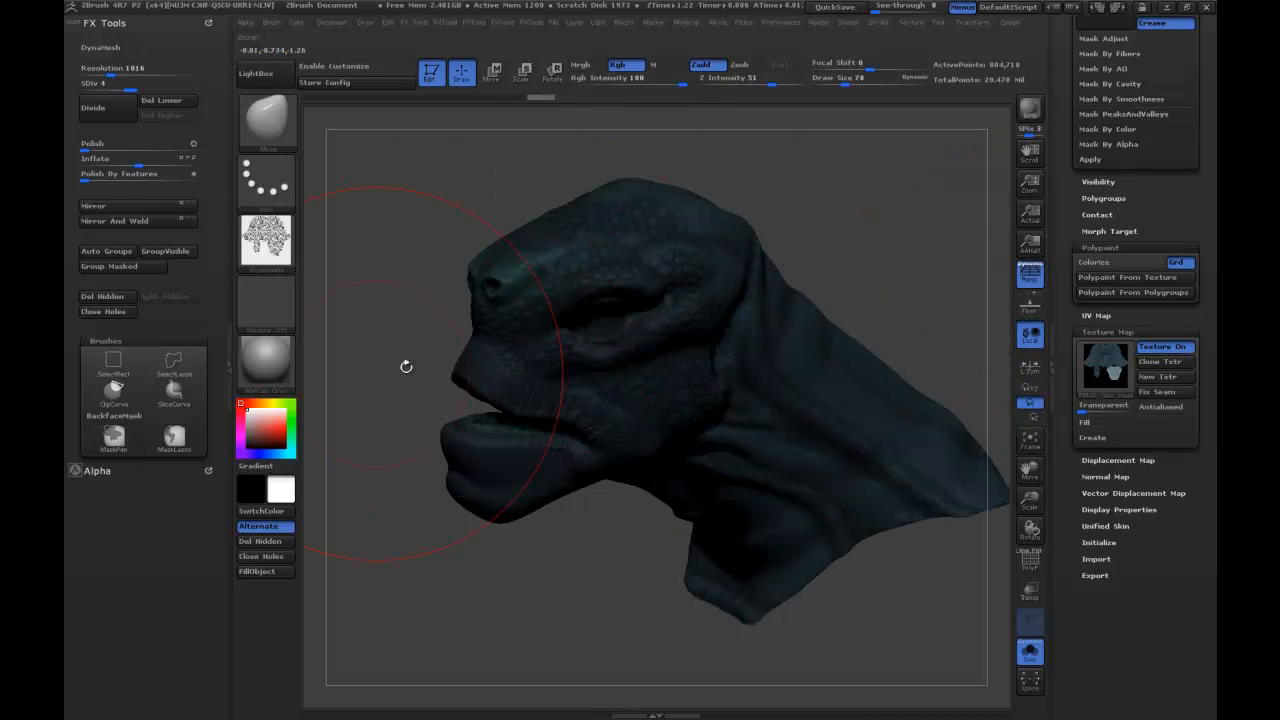
# Set the material to SkinShade4.
pyautogui.moveTo(272, 388)
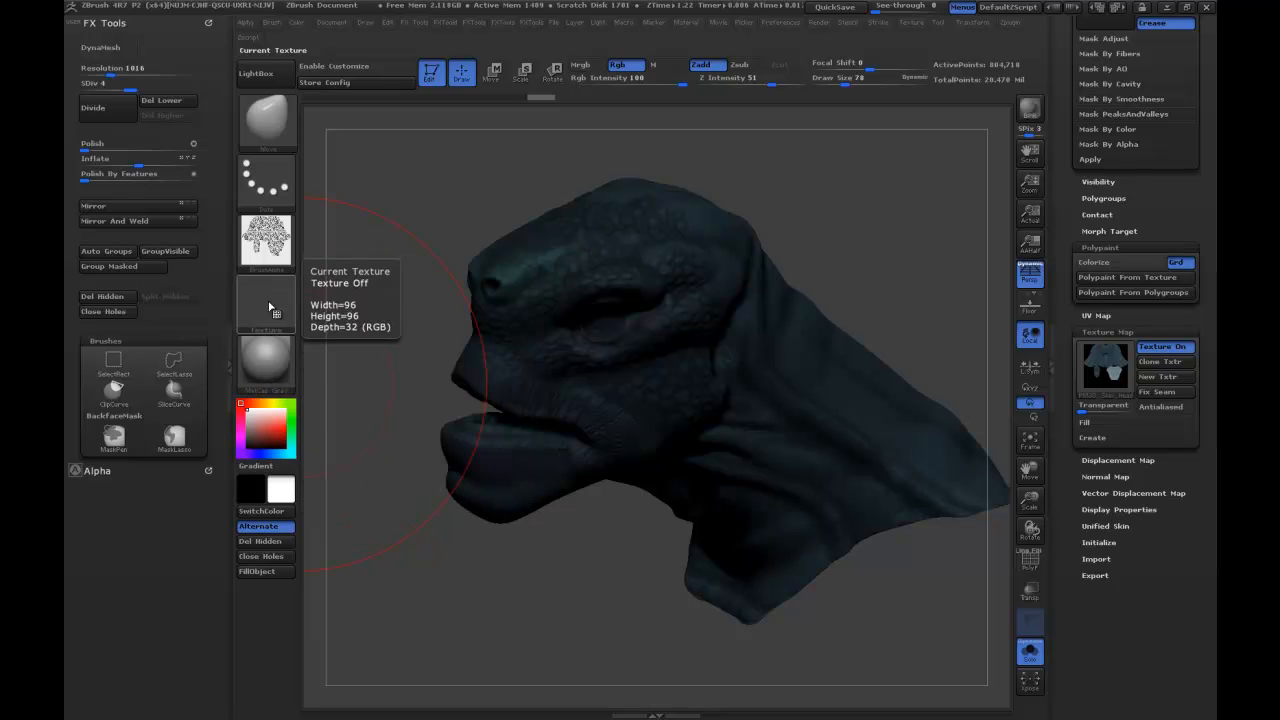
pyautogui.click(268, 365)
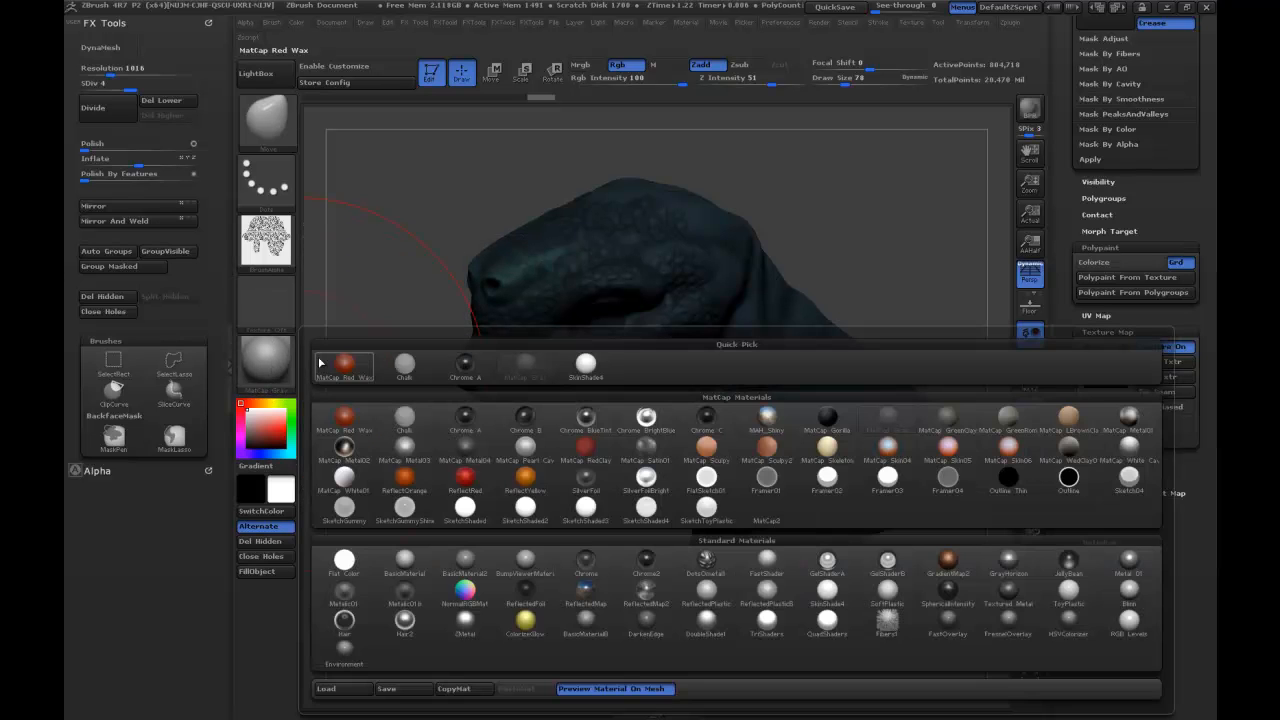
pyautogui.click(586, 363)
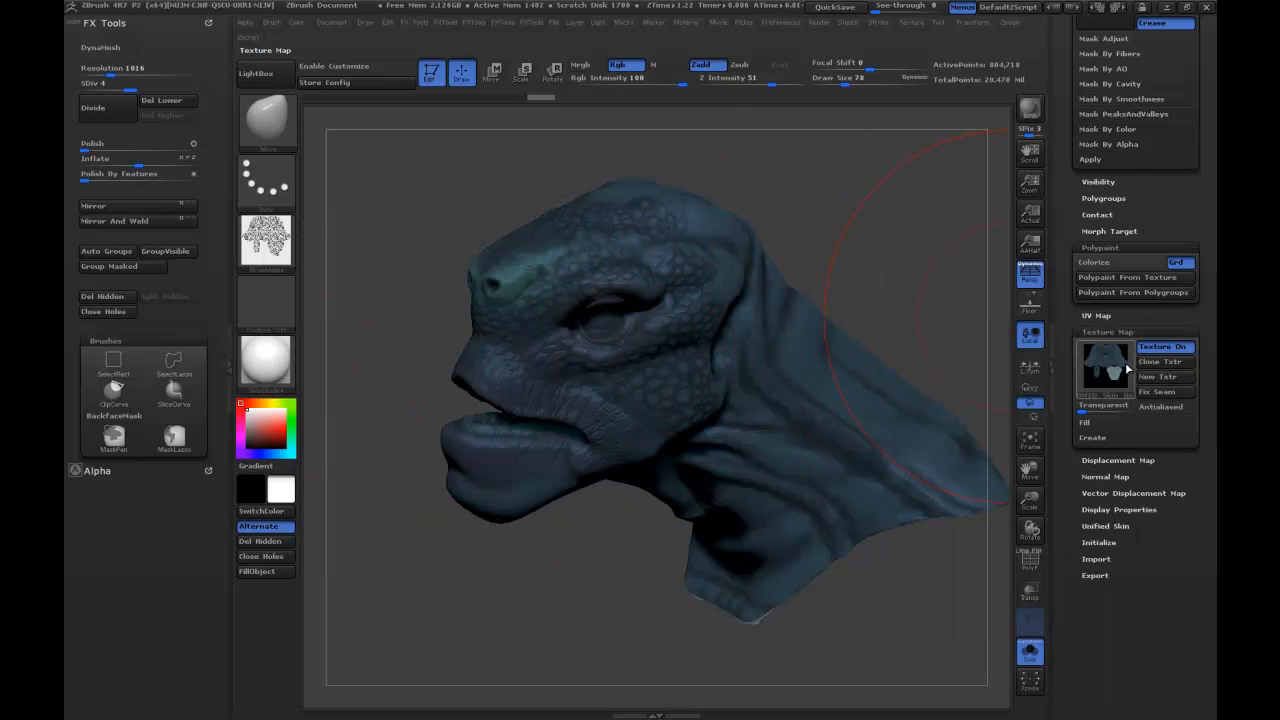
# Clone the head's texture map and export it as a Photoshop file named color in the DemoModel_ART folder.
pyautogui.click(1170, 368)
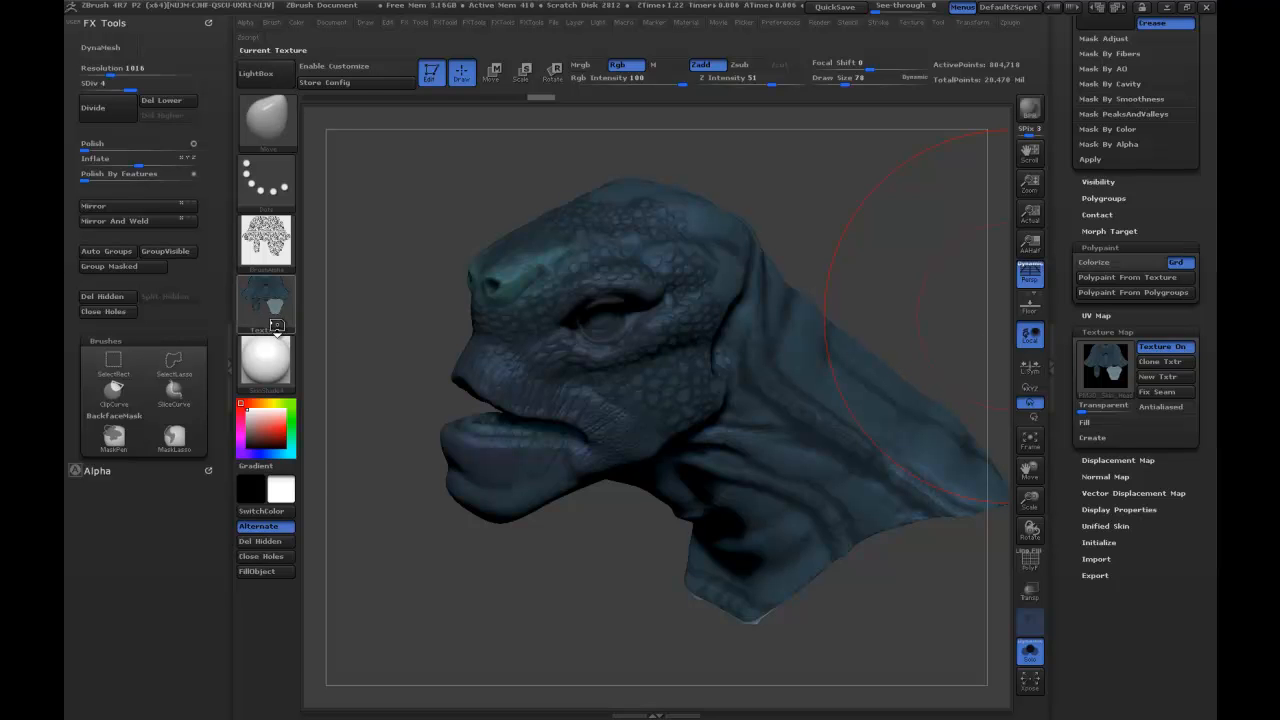
pyautogui.click(276, 324)
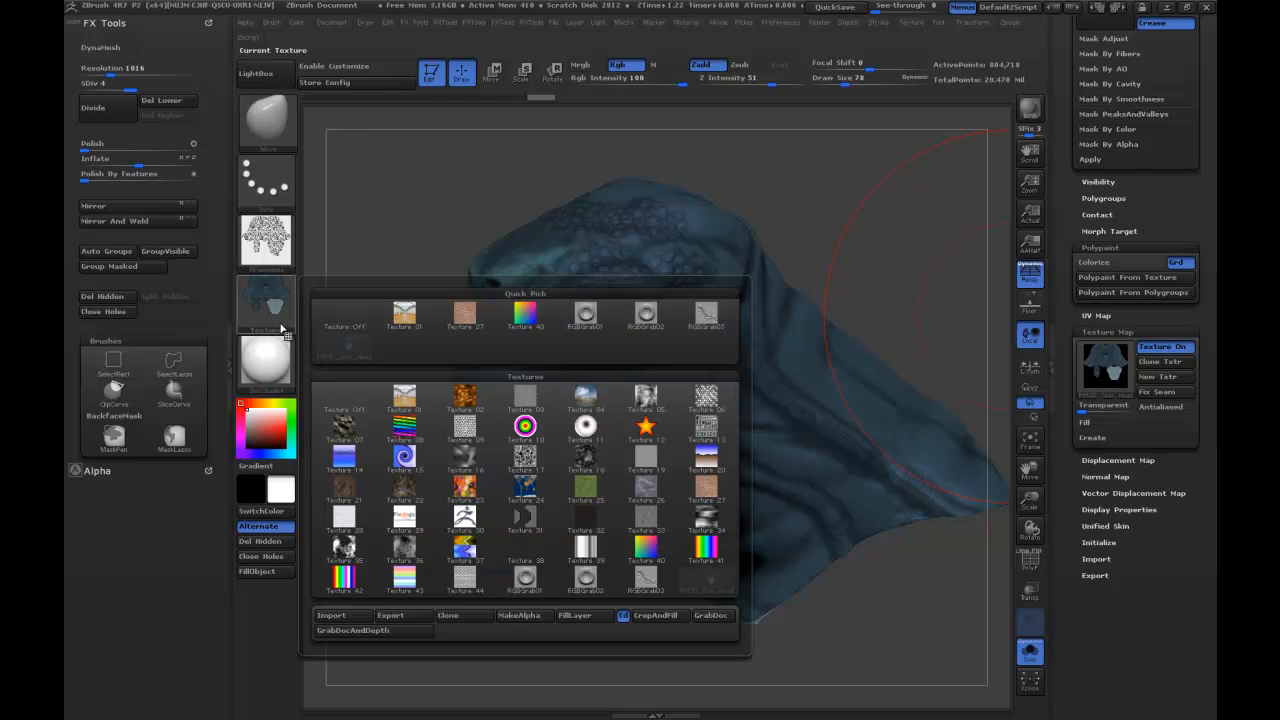
pyautogui.click(390, 616)
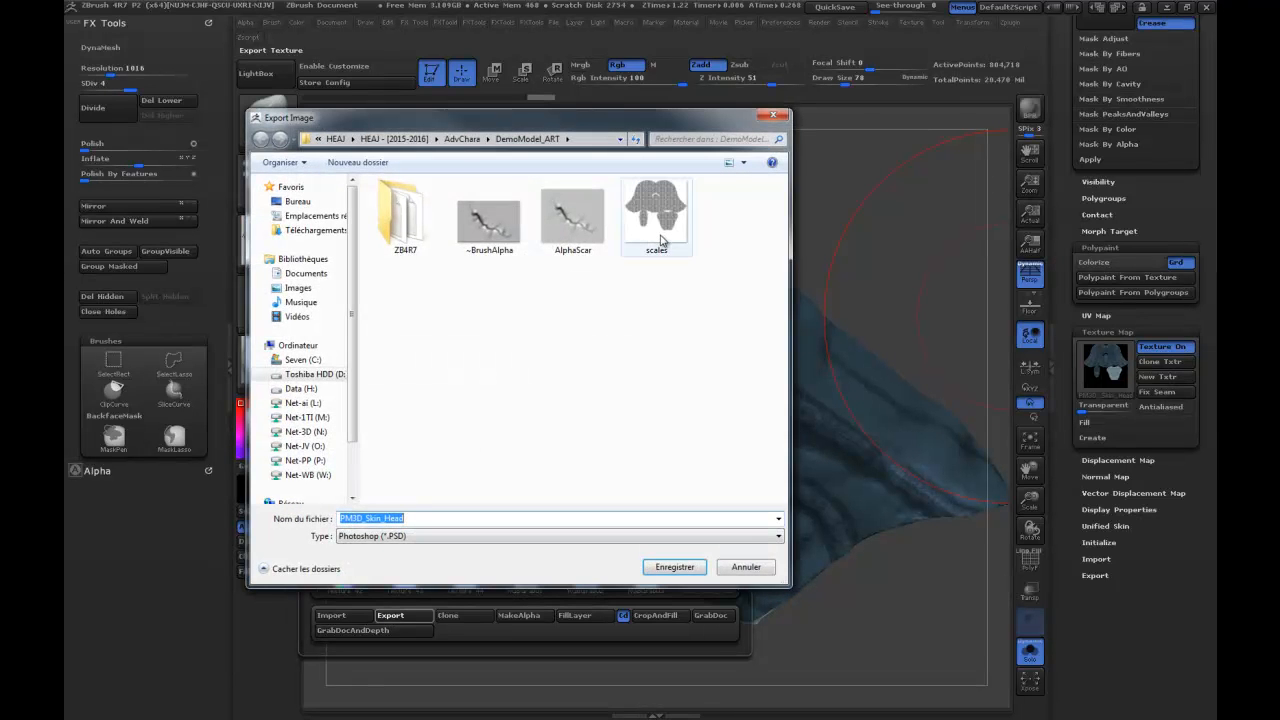
pyautogui.write('color')
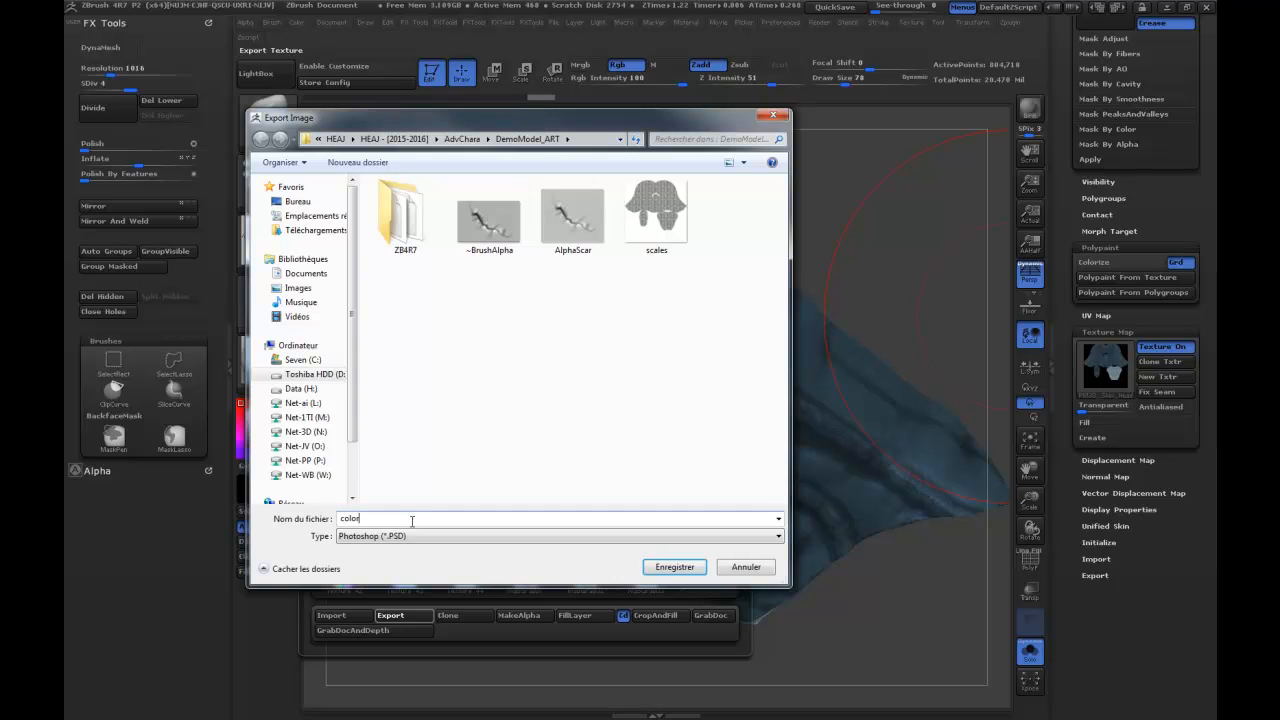
pyautogui.press('Return')
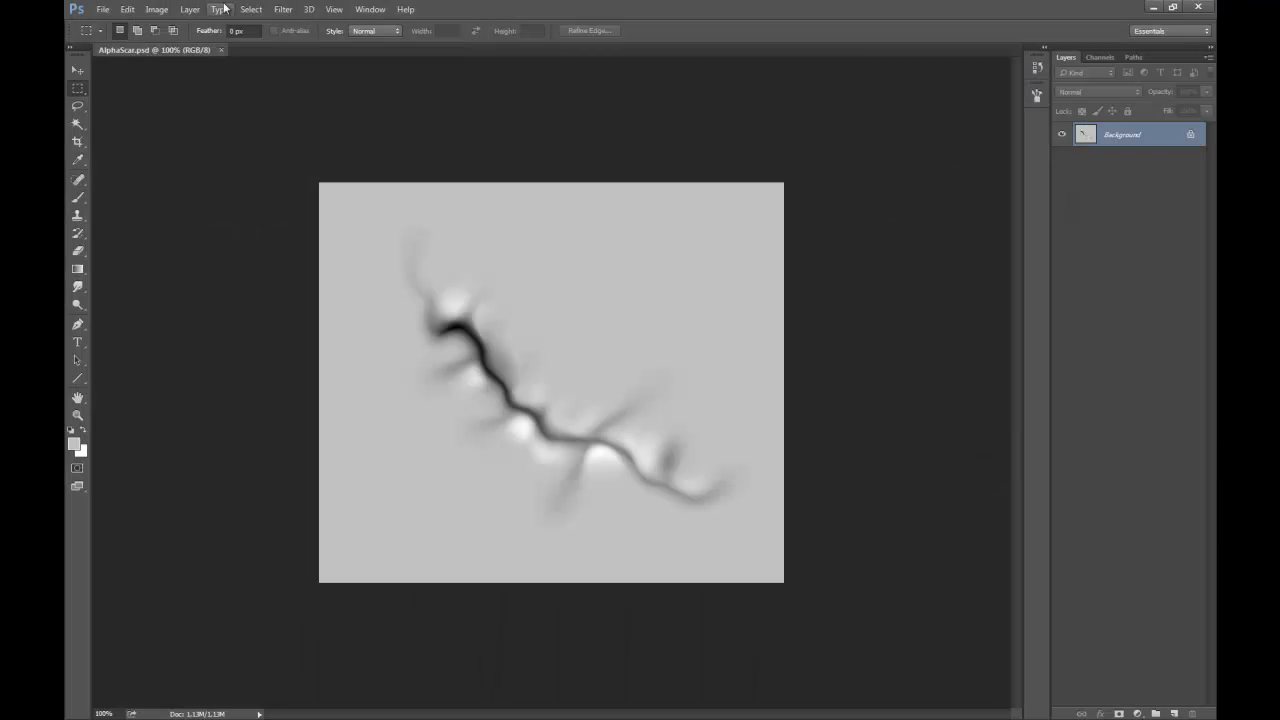
# Switch to Photoshop, close AlphaScar.psd, and open the color and scales files together.
pyautogui.click(221, 50)
pyautogui.hotkey('ctrl', 'o')
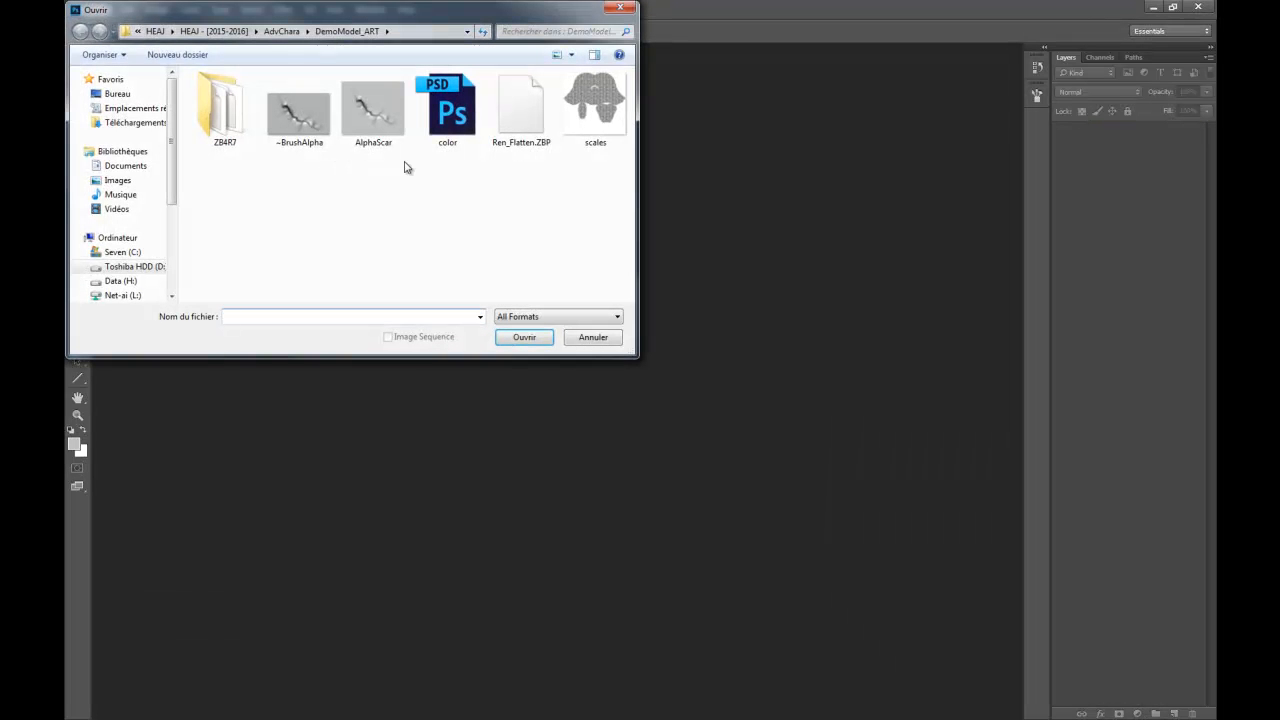
pyautogui.click(430, 140)
pyautogui.keyDown('ctrl'); pyautogui.click(592, 125); pyautogui.keyUp('ctrl')
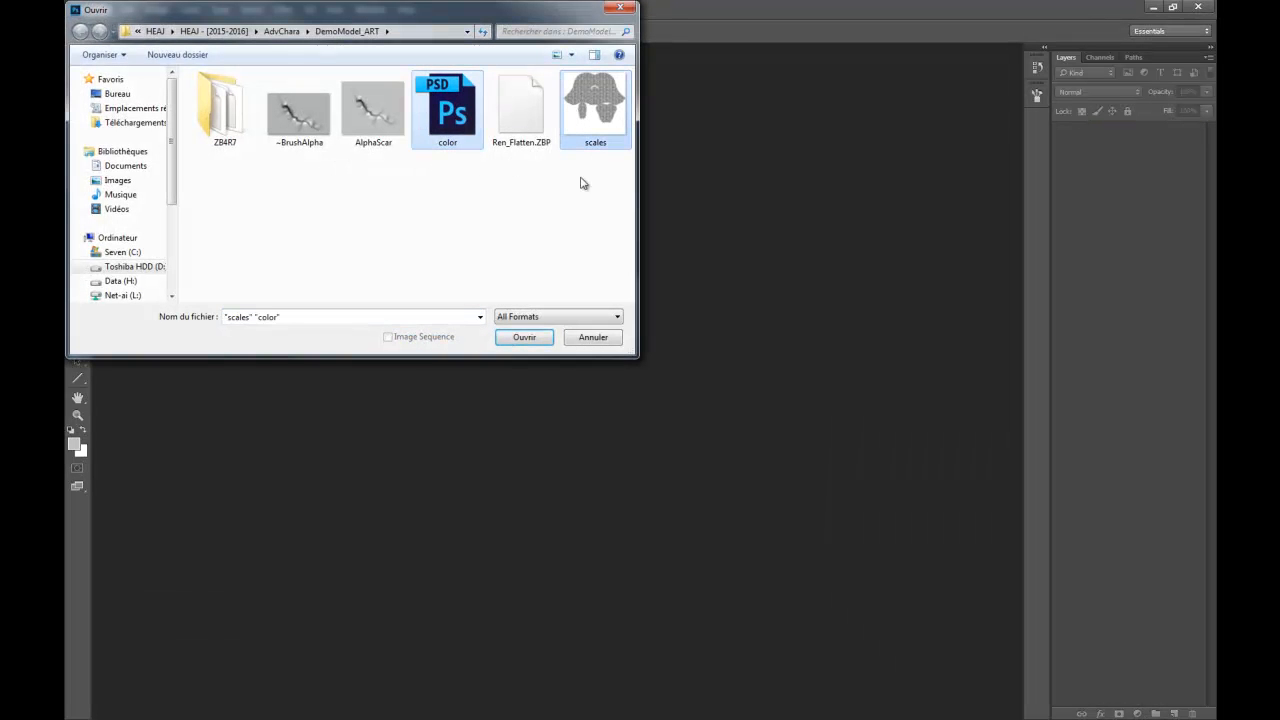
pyautogui.click(522, 338)
# Float the color.PSD and scales.PSD documents in separate windows so both images are visible.
pyautogui.moveTo(203, 49); pyautogui.dragTo(588, 132)
pyautogui.moveTo(200, 49); pyautogui.dragTo(200, 81)
pyautogui.moveTo(757, 137); pyautogui.dragTo(858, 173)
pyautogui.click(315, 83)
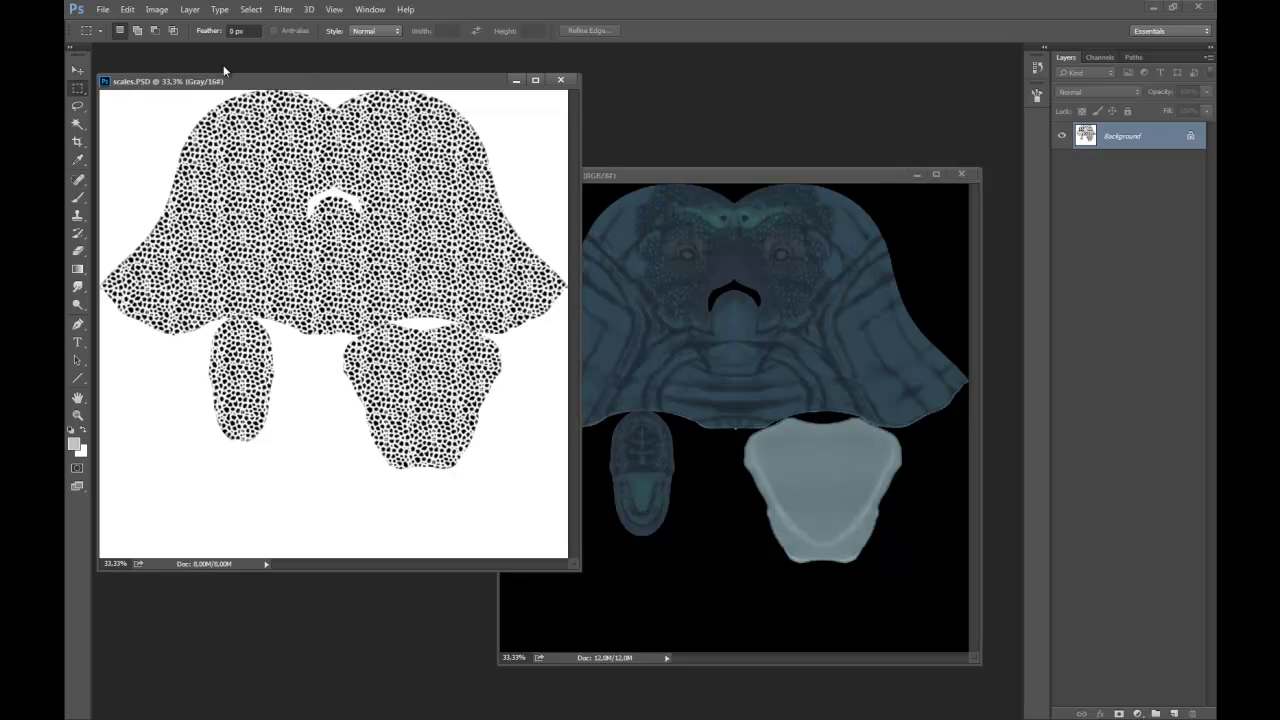
# Convert scales.PSD to RGB Color mode at 8 bits per channel.
pyautogui.click(157, 9)
pyautogui.moveTo(178, 25)
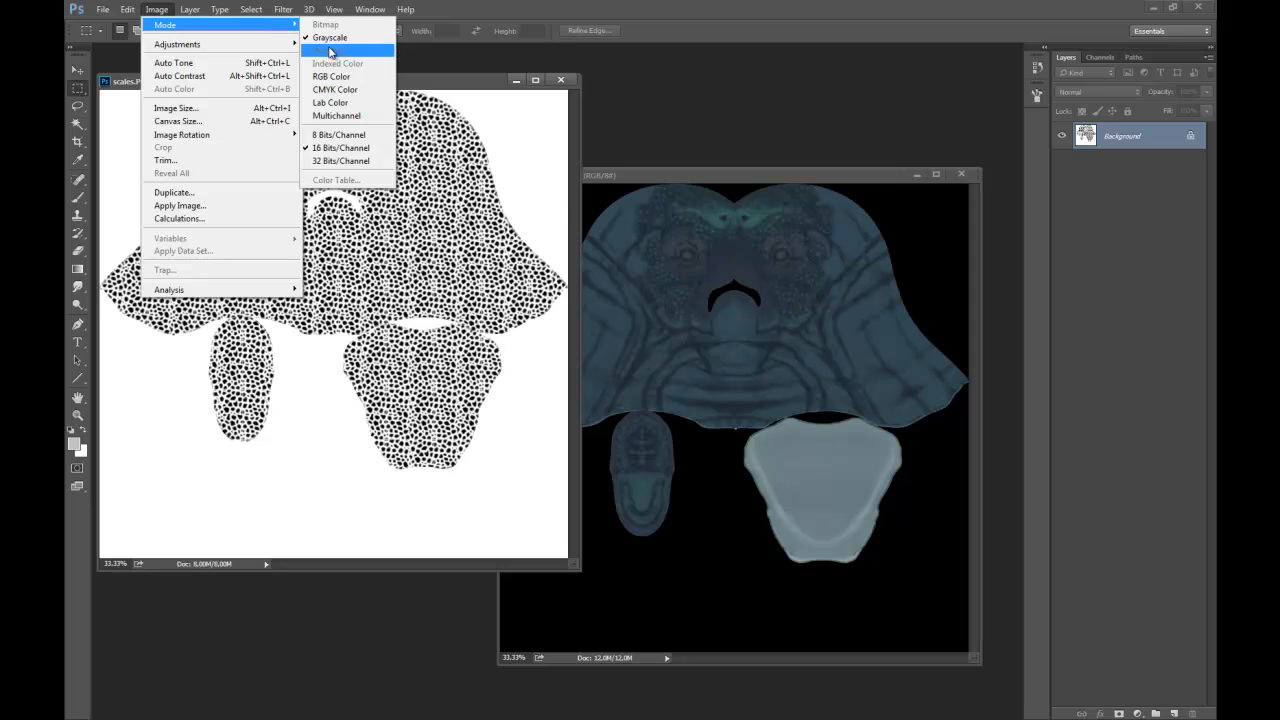
pyautogui.click(330, 78)
pyautogui.click(155, 9)
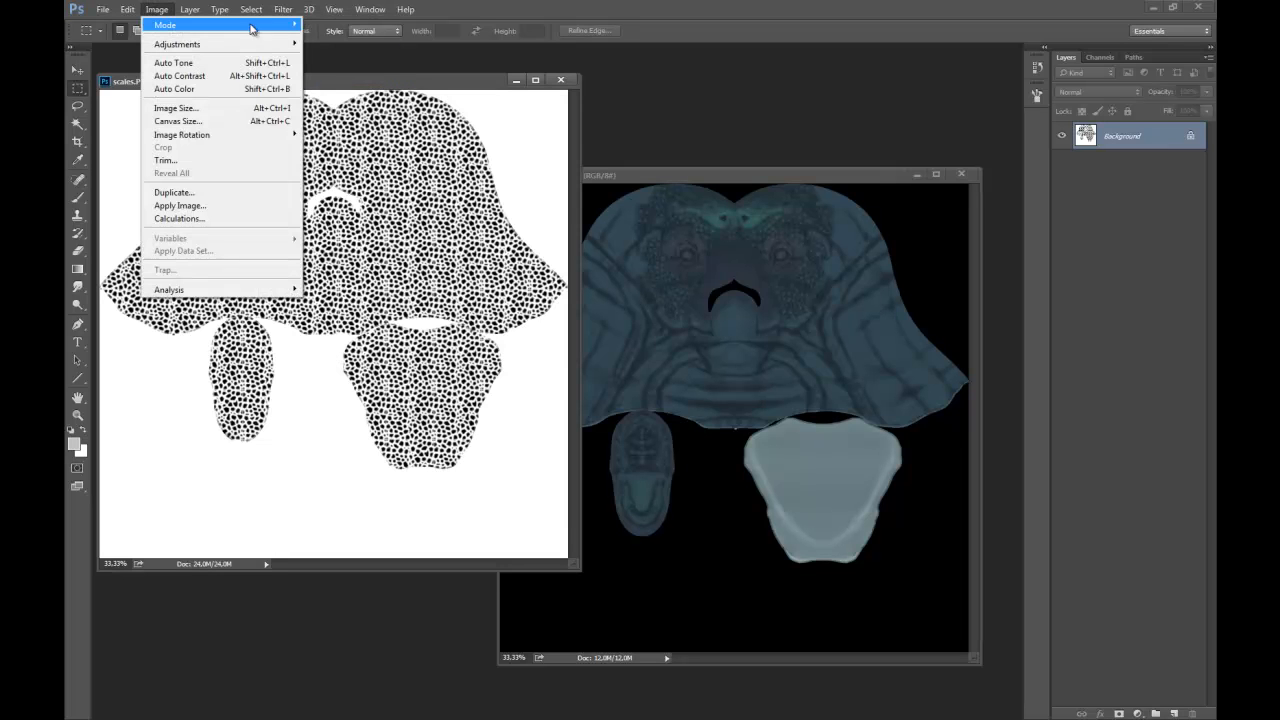
pyautogui.moveTo(254, 27)
pyautogui.click(320, 134)
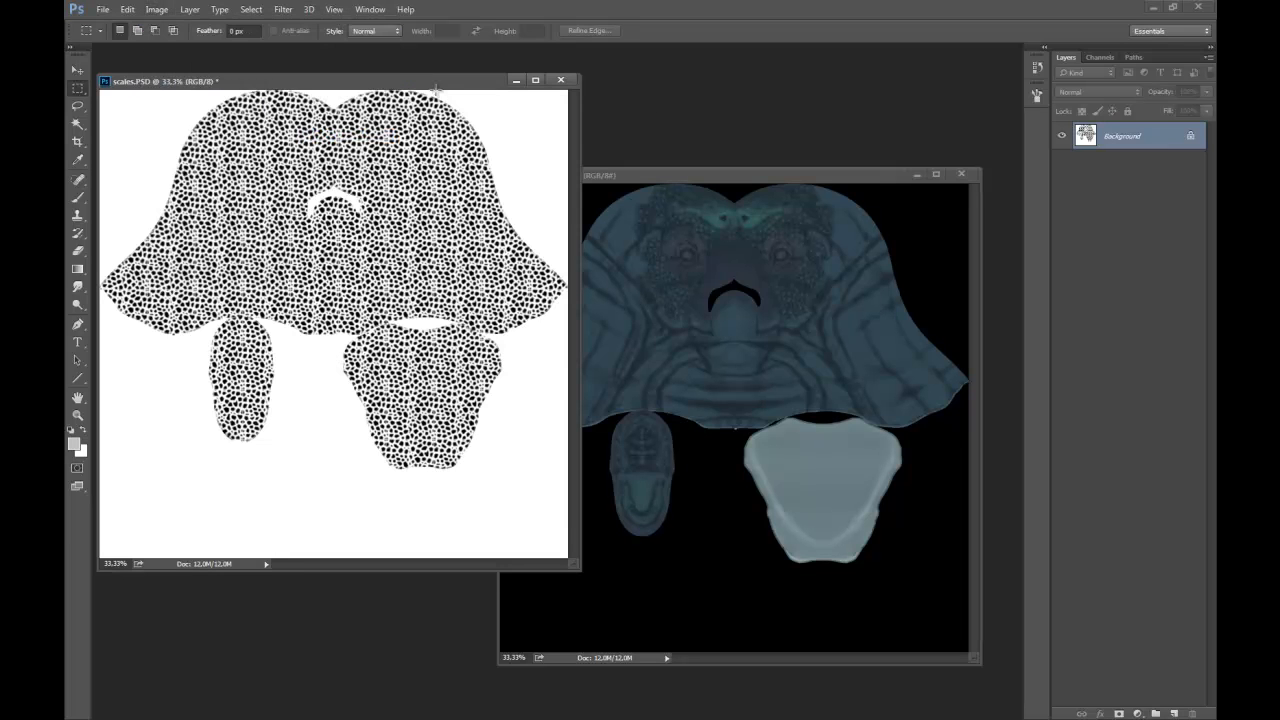
# Try adding the scales image as a layer over the color map, and delete that layer.
pyautogui.moveTo(1092, 137); pyautogui.dragTo(943, 244)
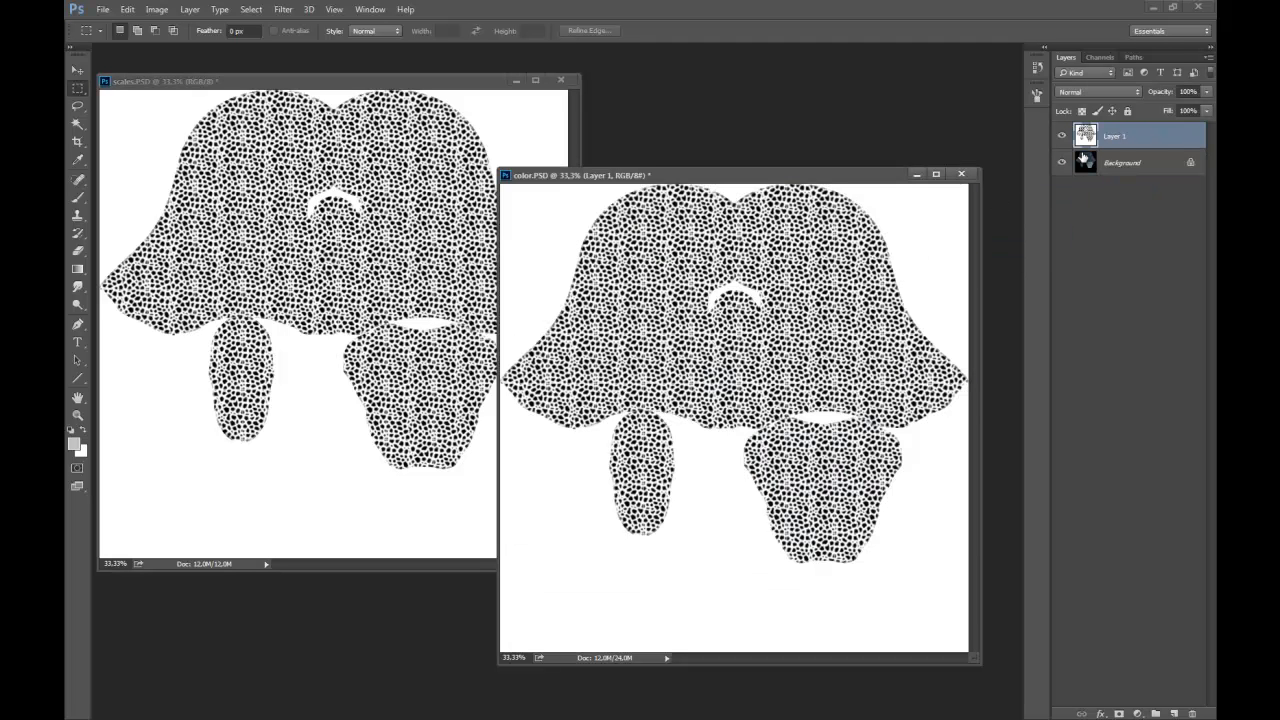
pyautogui.moveTo(1105, 137); pyautogui.dragTo(1192, 713)
# Show the channels and invert the scales.PSD image so the scales are white on black.
pyautogui.click(1098, 57)
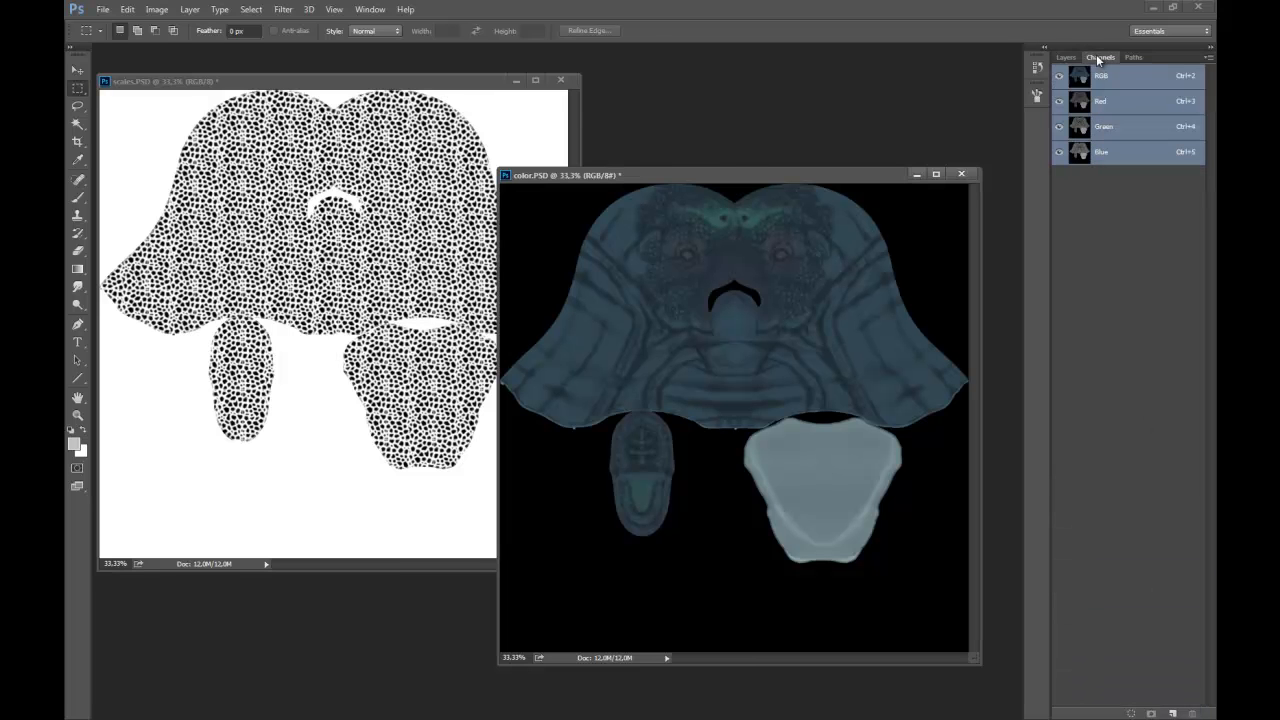
pyautogui.click(392, 84)
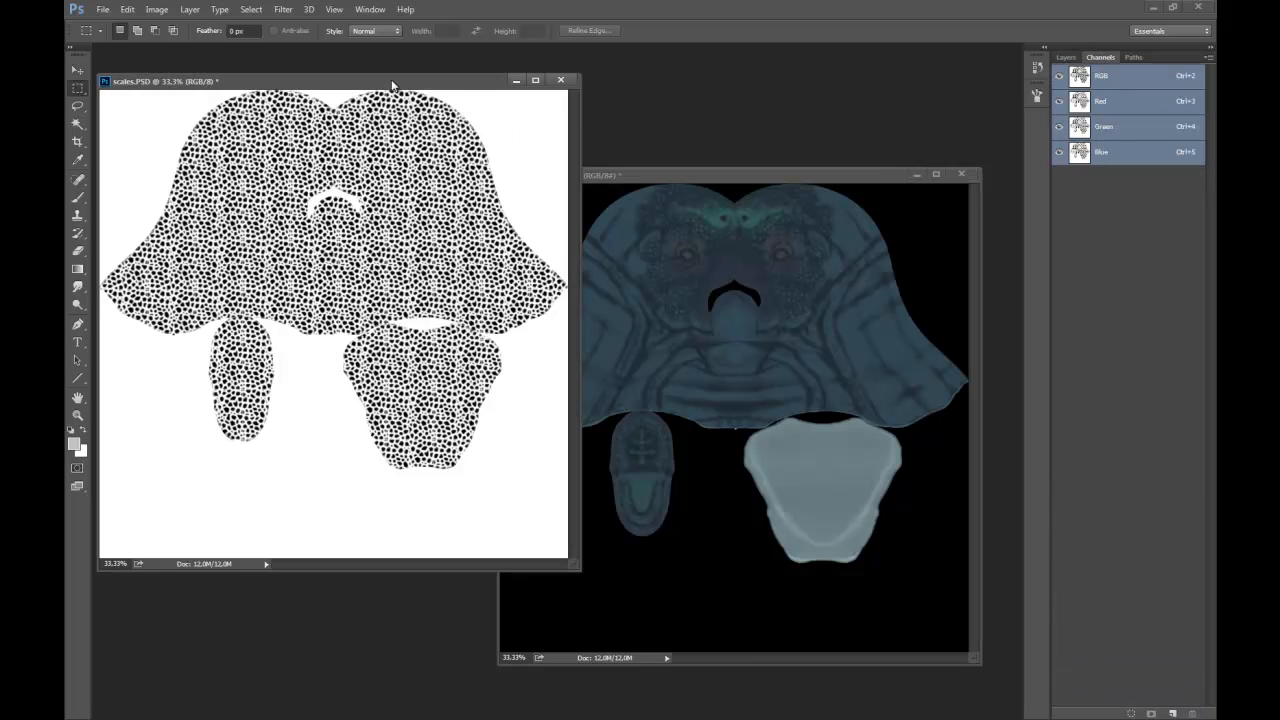
pyautogui.hotkey('ctrl', 'i')
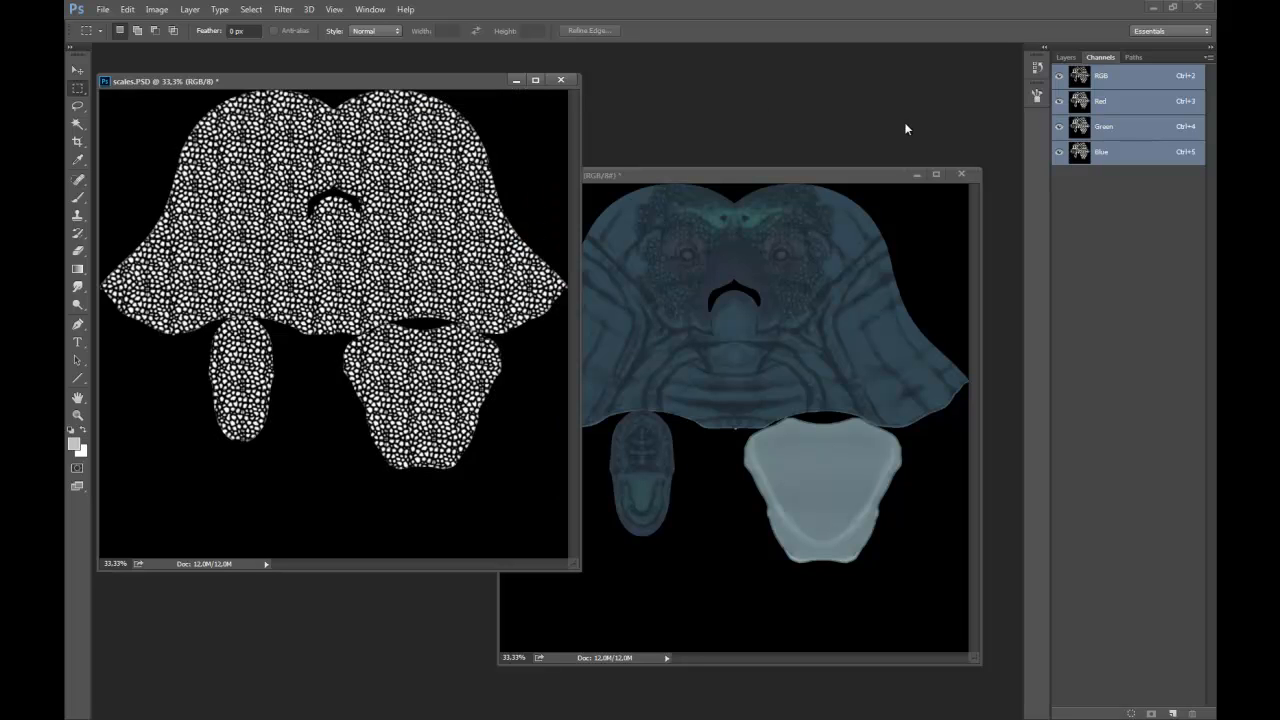
# Copy the whole inverted scales image and paste it into a new alpha channel of scales.PSD.
pyautogui.click(251, 9)
pyautogui.click(275, 25)
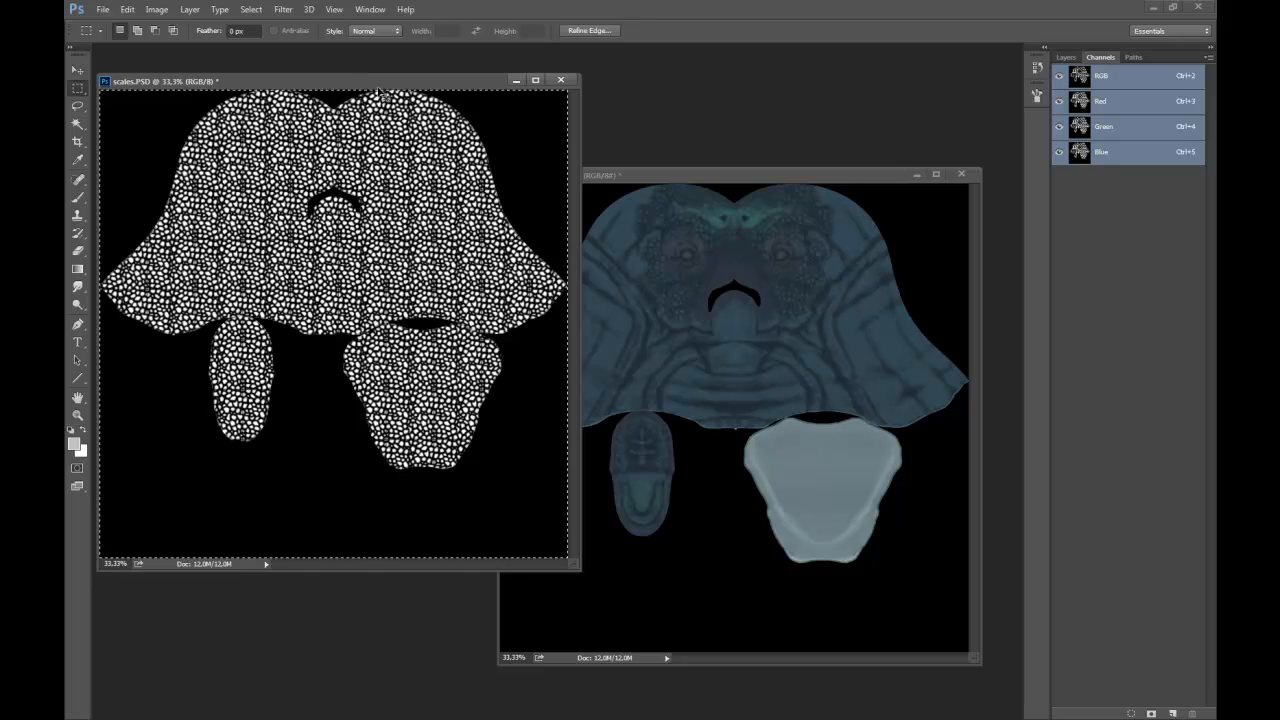
pyautogui.click(1172, 713)
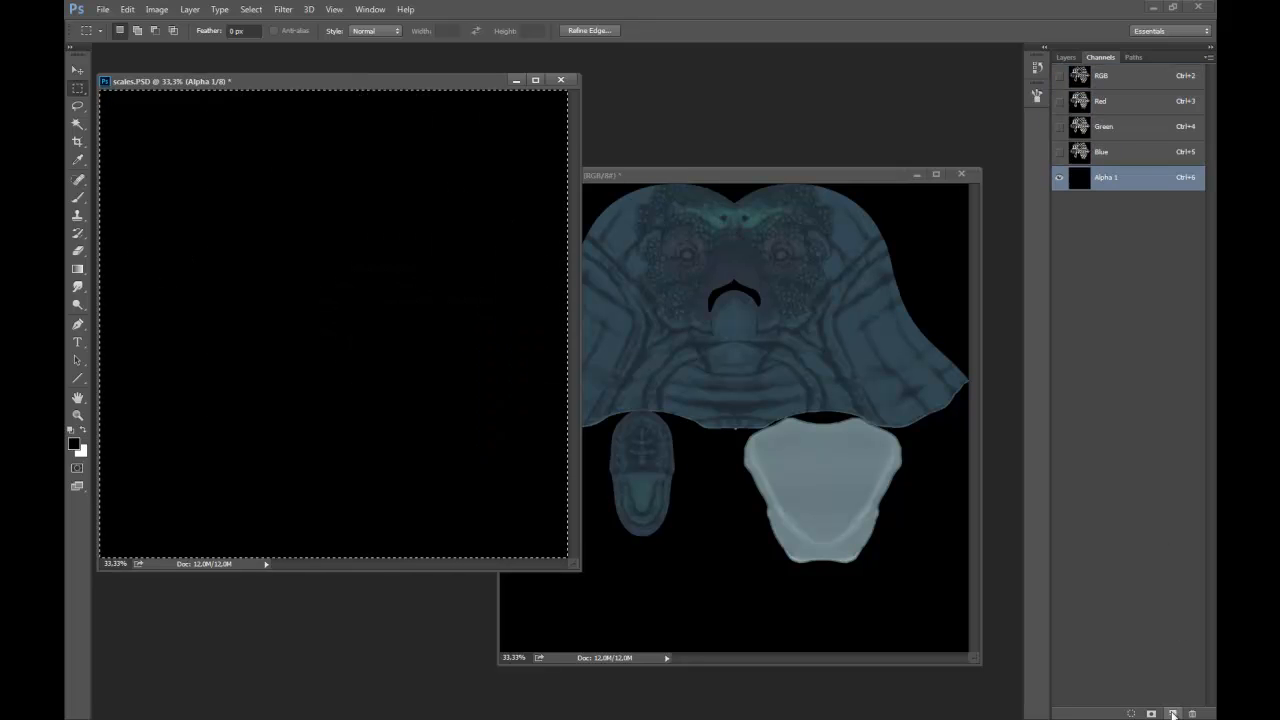
pyautogui.hotkey('ctrl', 'v')
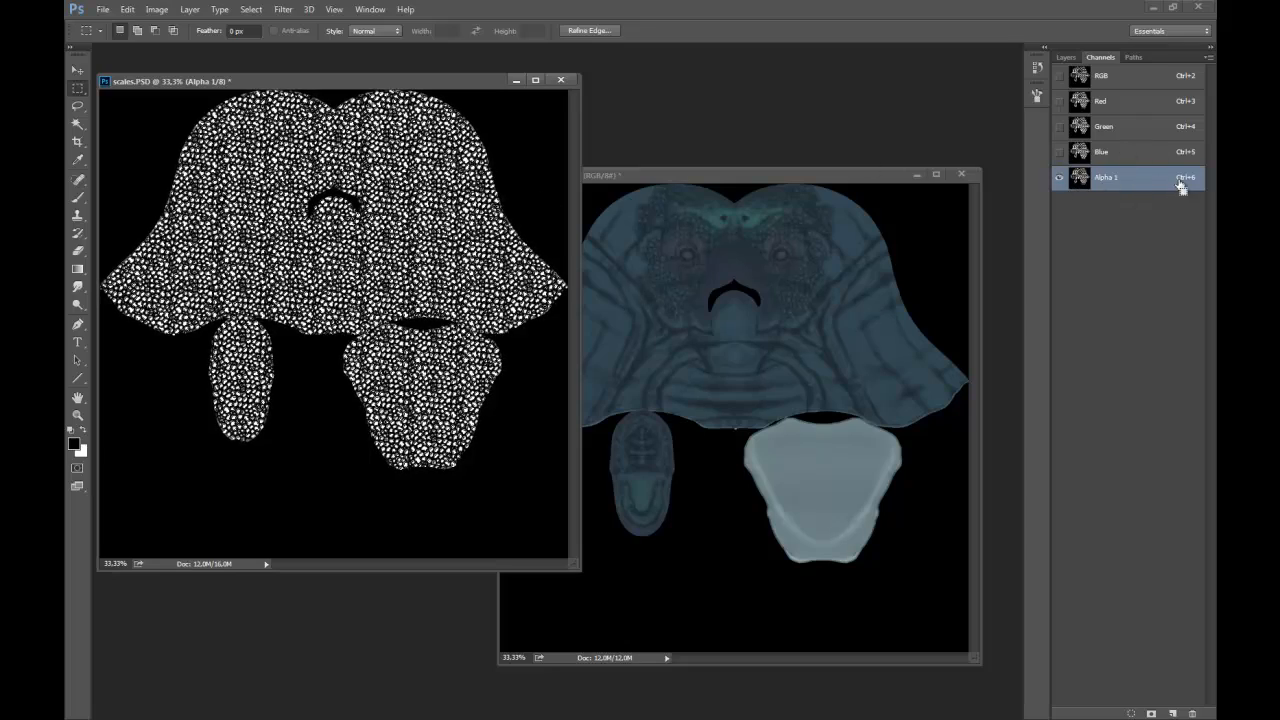
# Paste the copied scales into a new alpha channel of color.PSD.
pyautogui.click(746, 174)
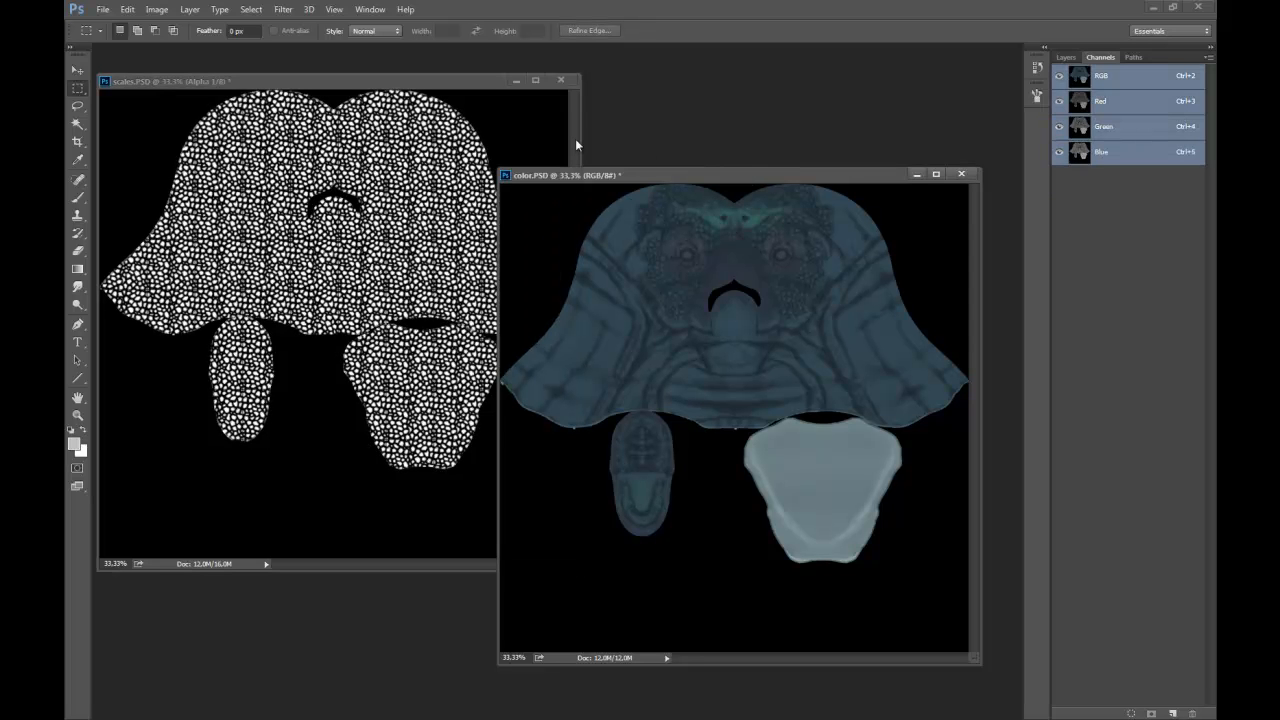
pyautogui.click(1172, 713)
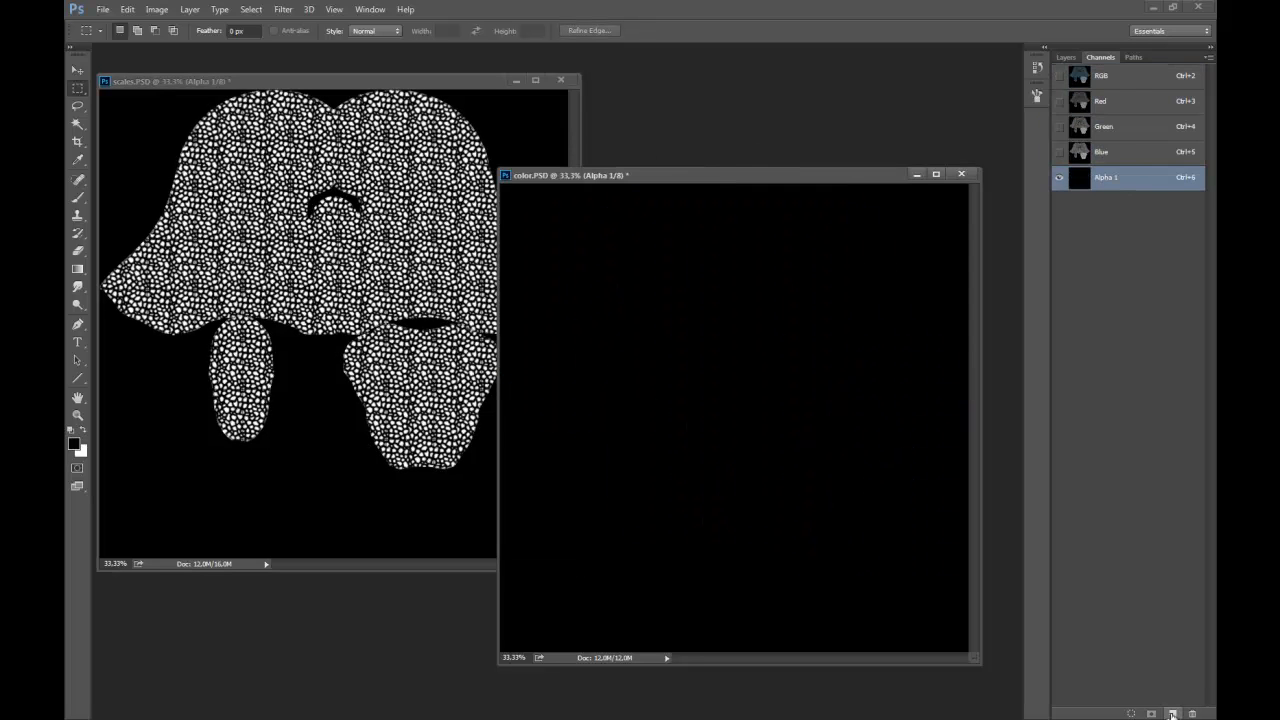
pyautogui.hotkey('ctrl', 'v')
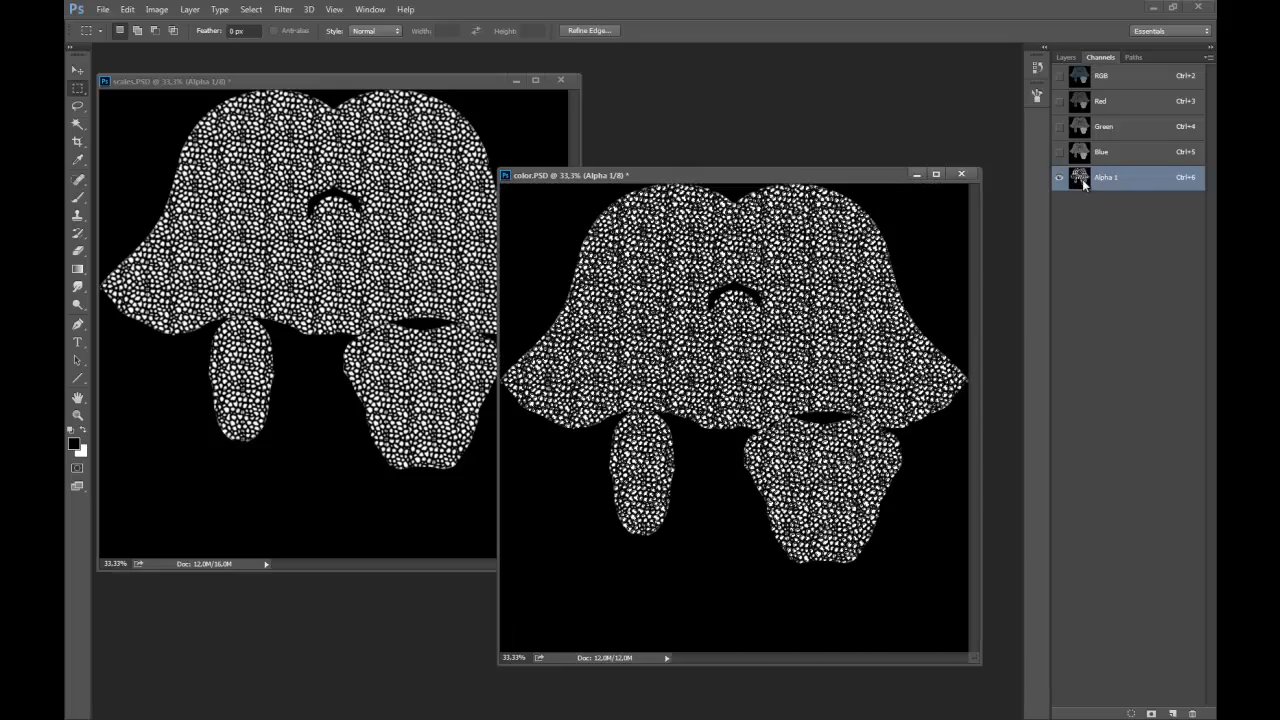
# Add a Hue/Saturation adjustment layer masked by the scales alpha, and display only the RGB channels of color.PSD.
pyautogui.click(1066, 57)
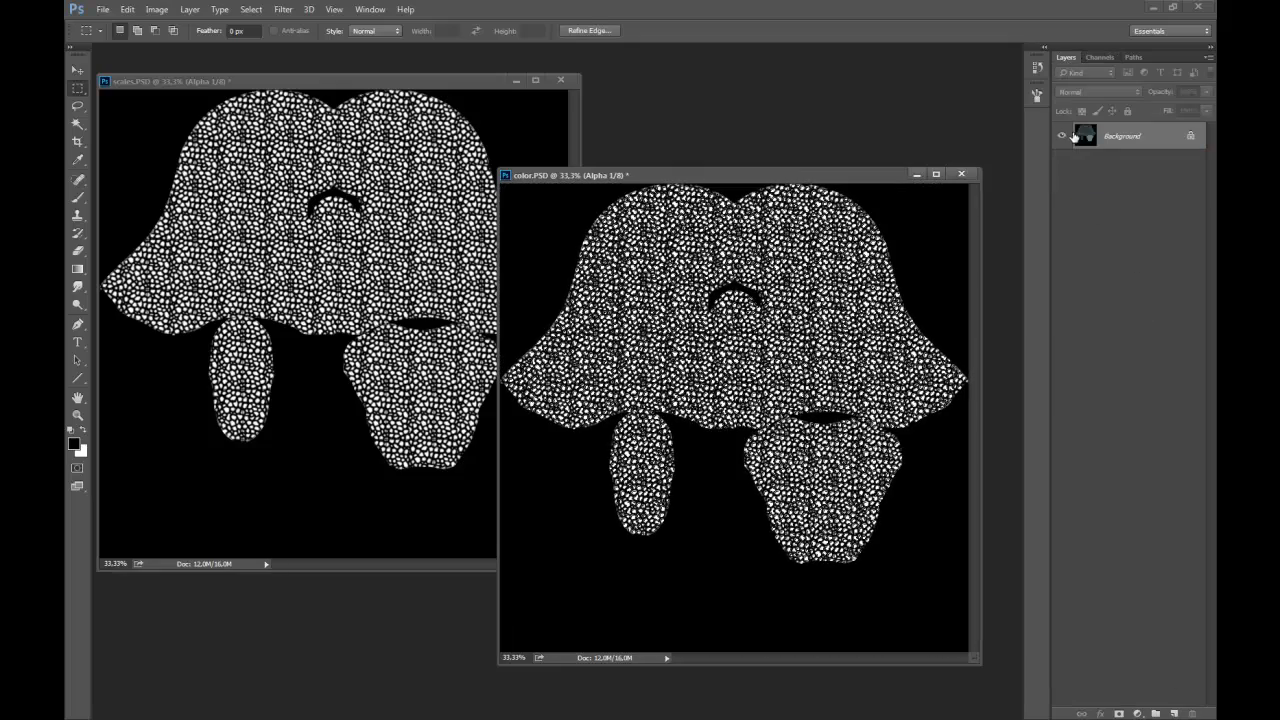
pyautogui.click(1137, 712)
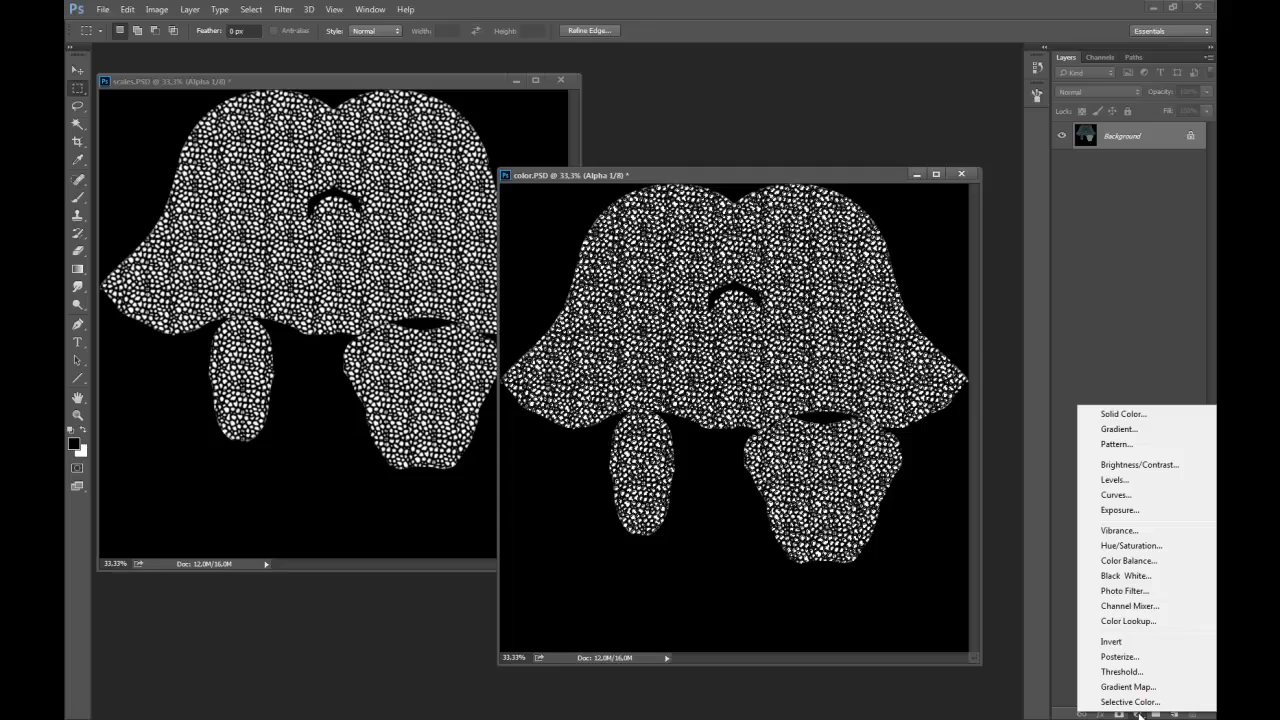
pyautogui.click(1127, 547)
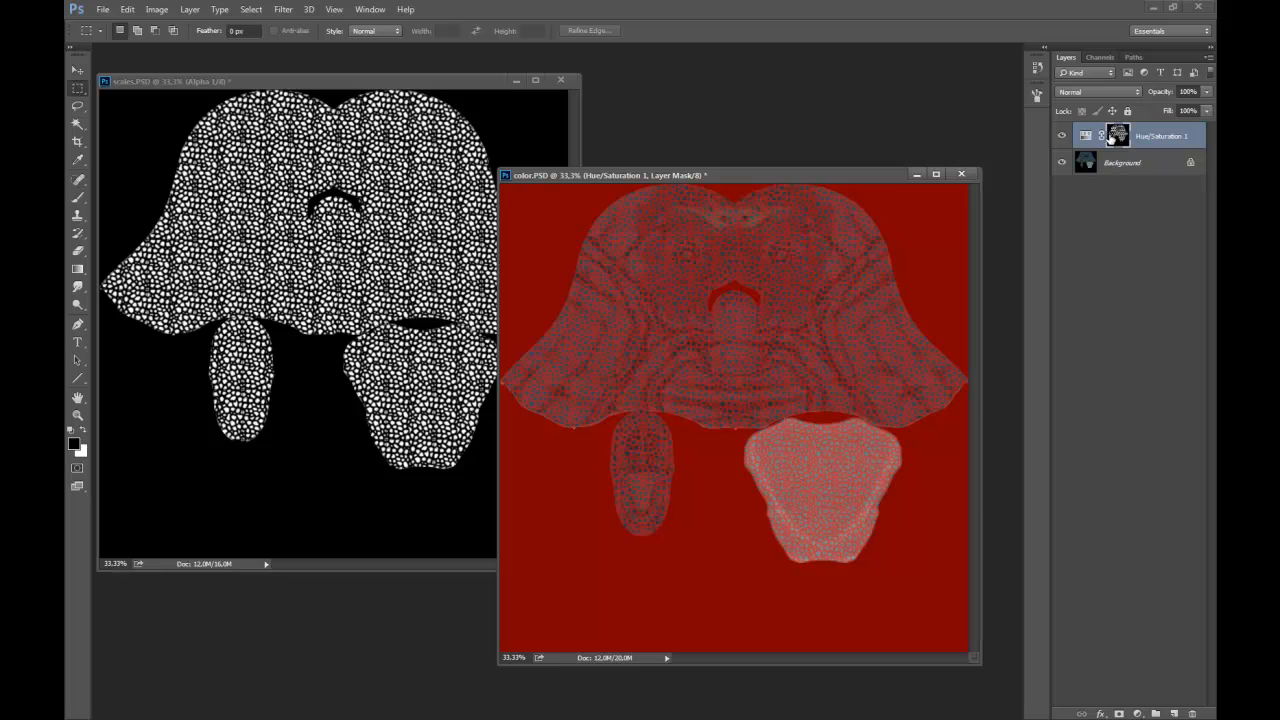
pyautogui.click(1101, 58)
pyautogui.click(1086, 75)
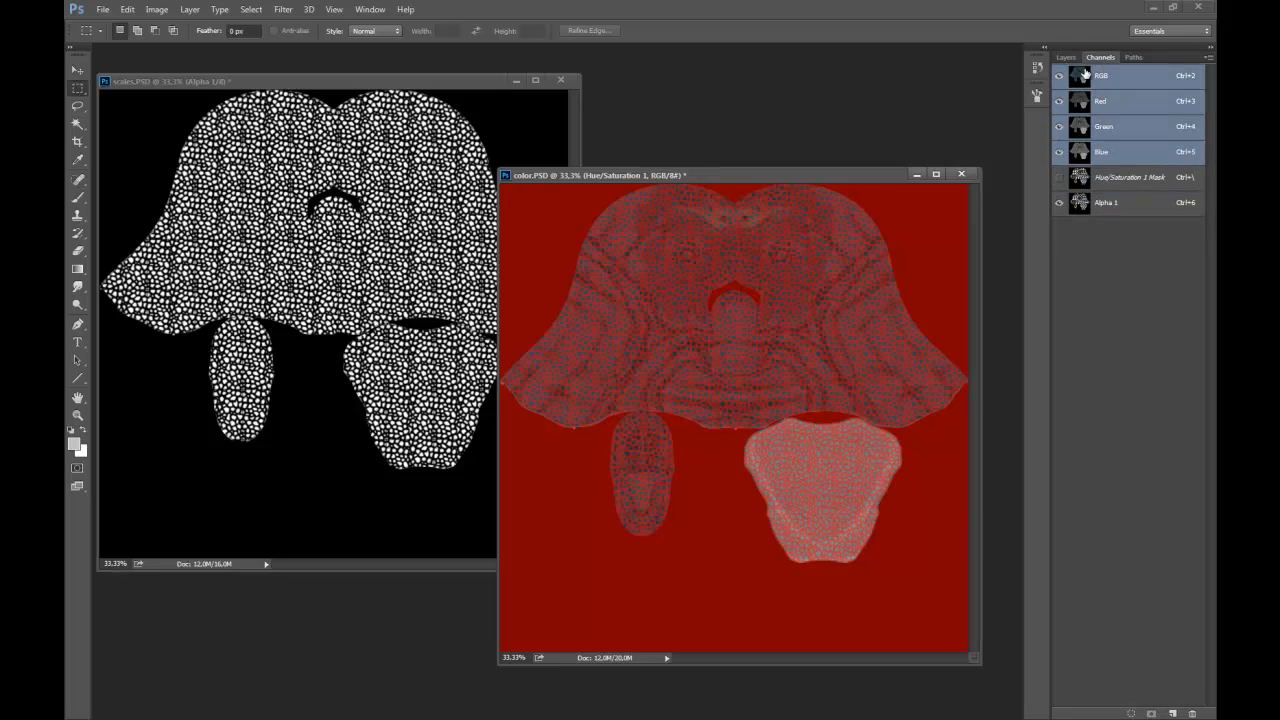
pyautogui.click(1061, 203)
pyautogui.click(1066, 58)
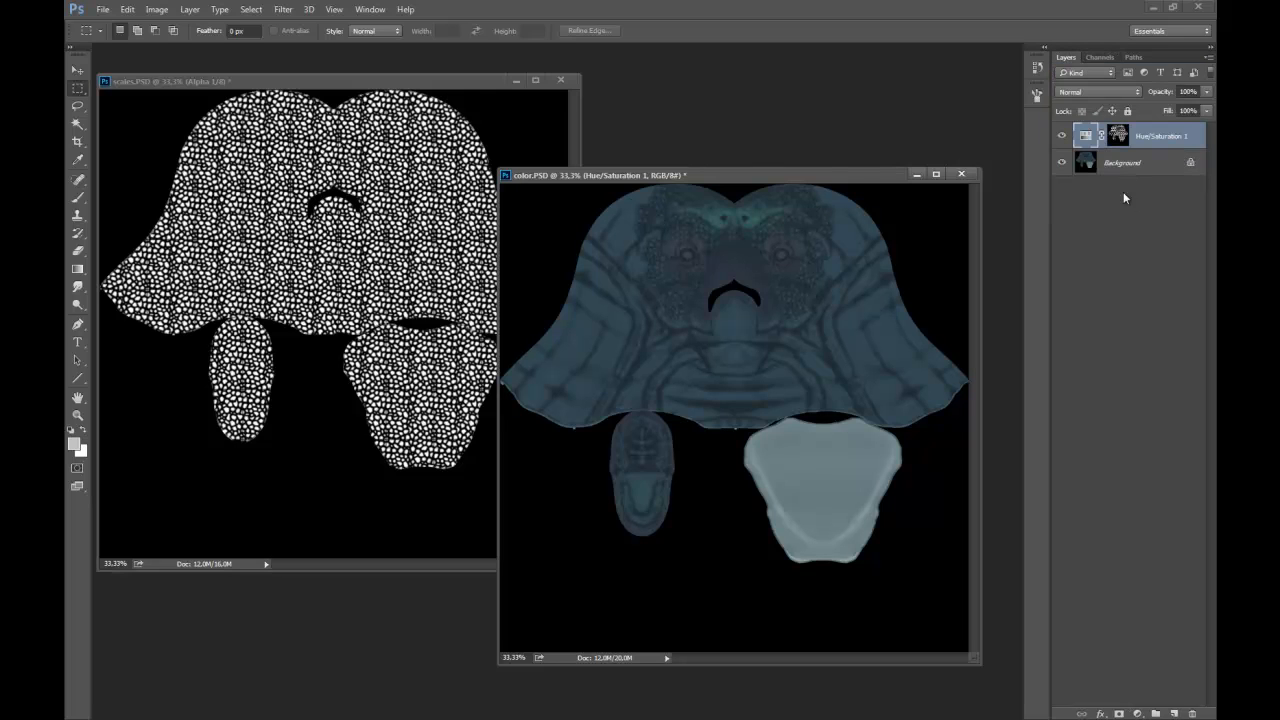
# Set the adjustment layer's Hue to -36, Saturation to -10 and Lightness to +12, and compare the texture with and without it.
pyautogui.doubleClick(1086, 136)
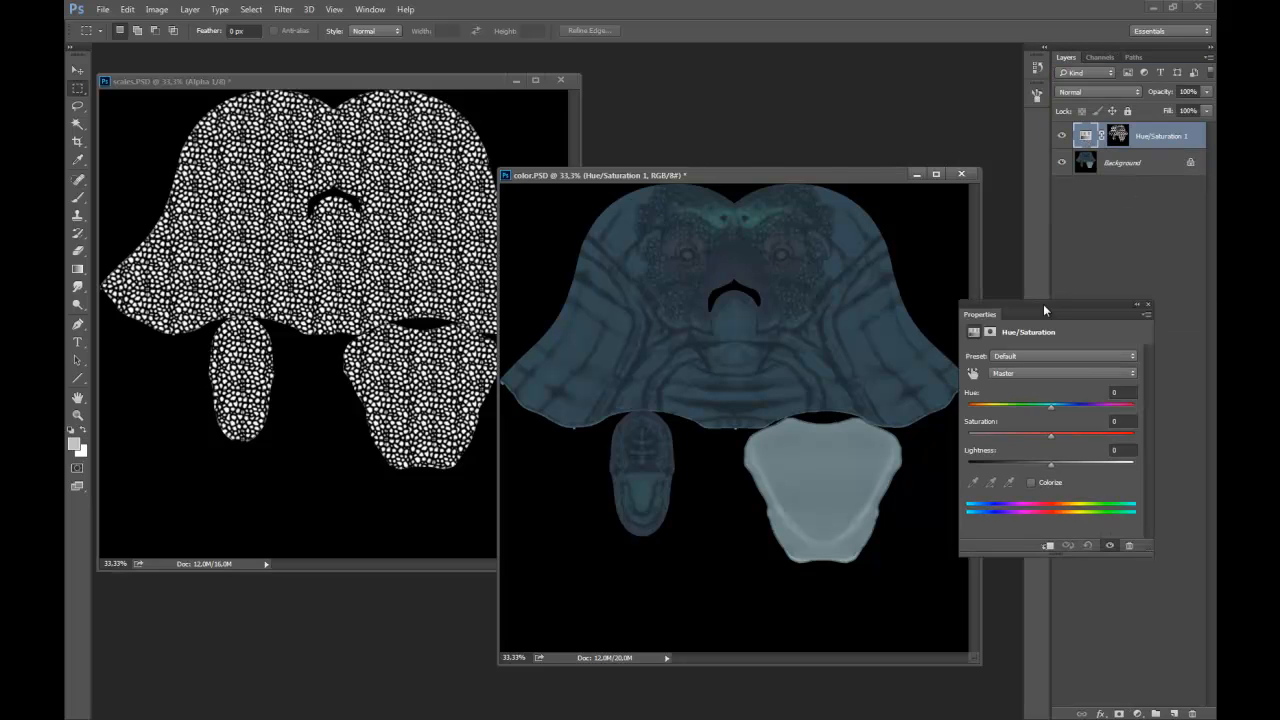
pyautogui.moveTo(1045, 306); pyautogui.dragTo(1005, 319)
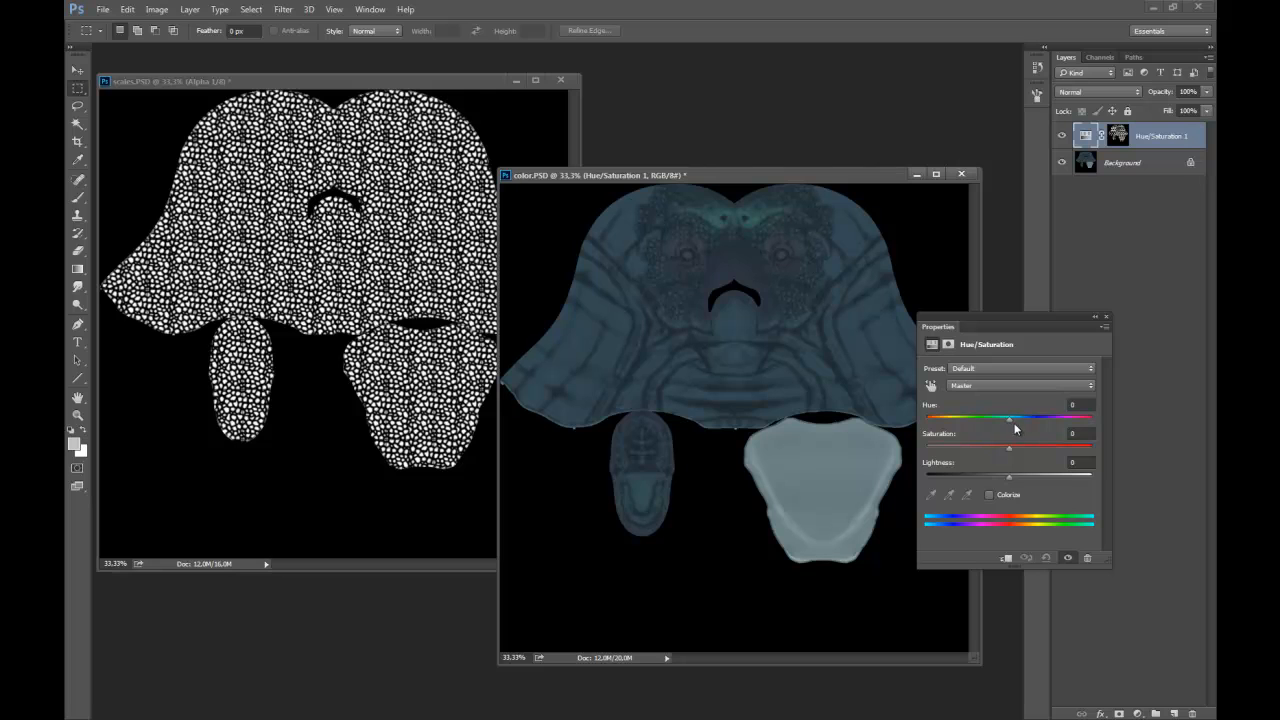
pyautogui.moveTo(1010, 421); pyautogui.dragTo(945, 427)
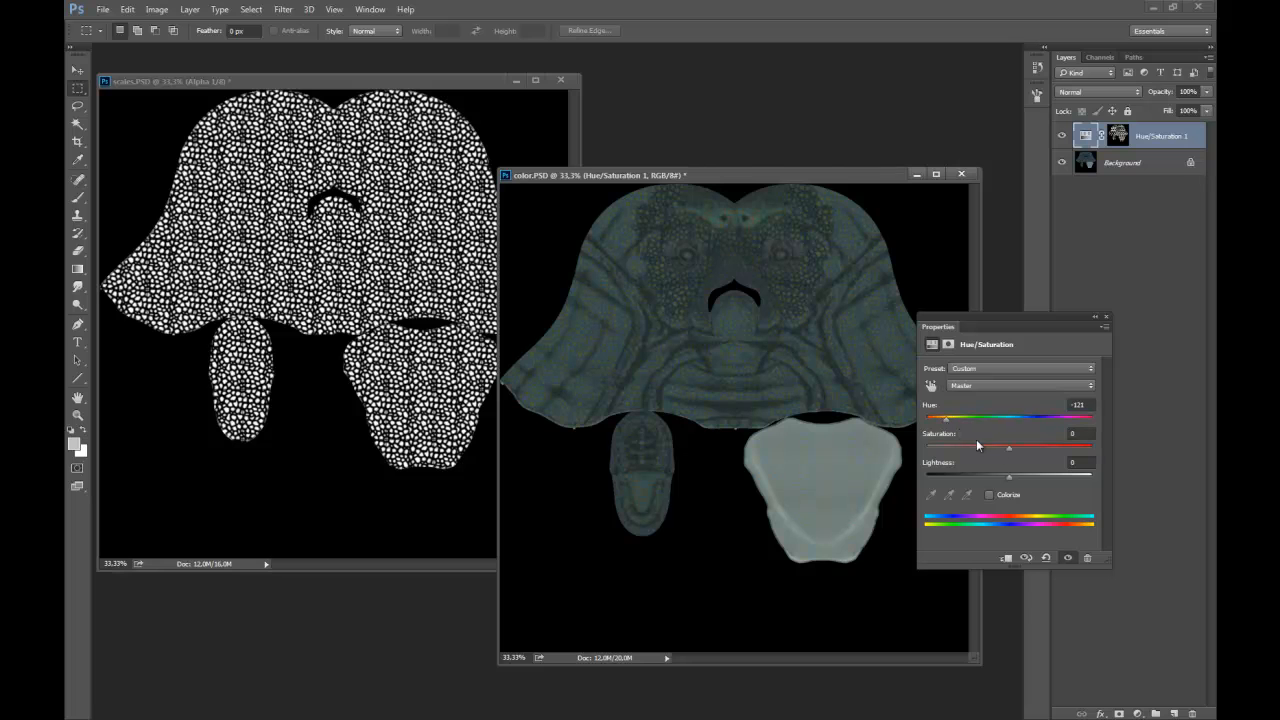
pyautogui.click(1019, 477)
pyautogui.moveTo(950, 425); pyautogui.dragTo(977, 419)
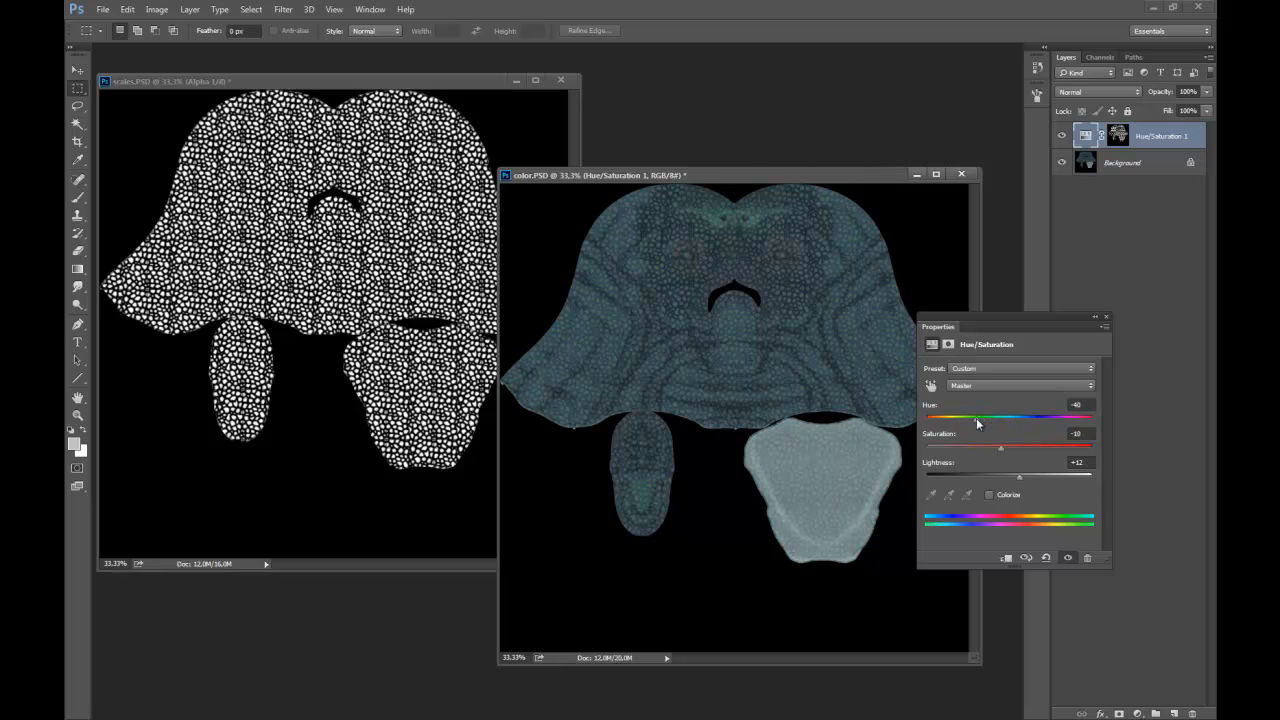
pyautogui.click(1095, 318)
pyautogui.click(1062, 137)
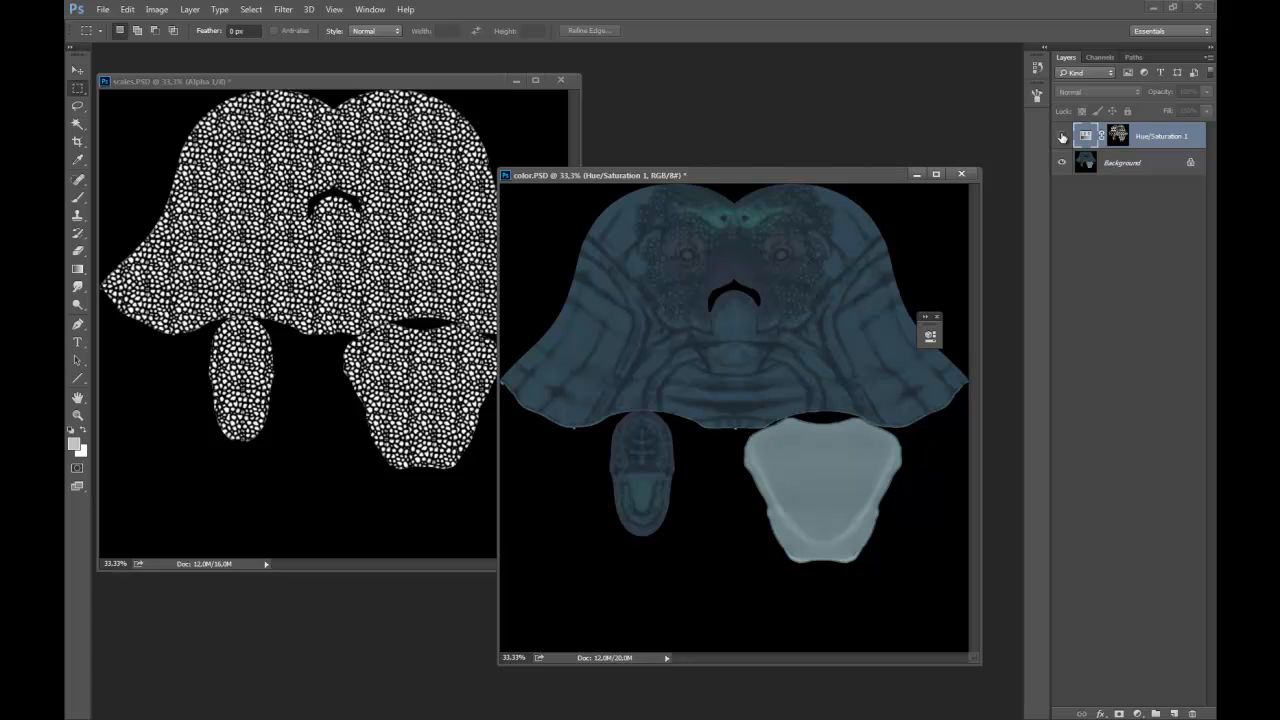
pyautogui.click(1062, 136)
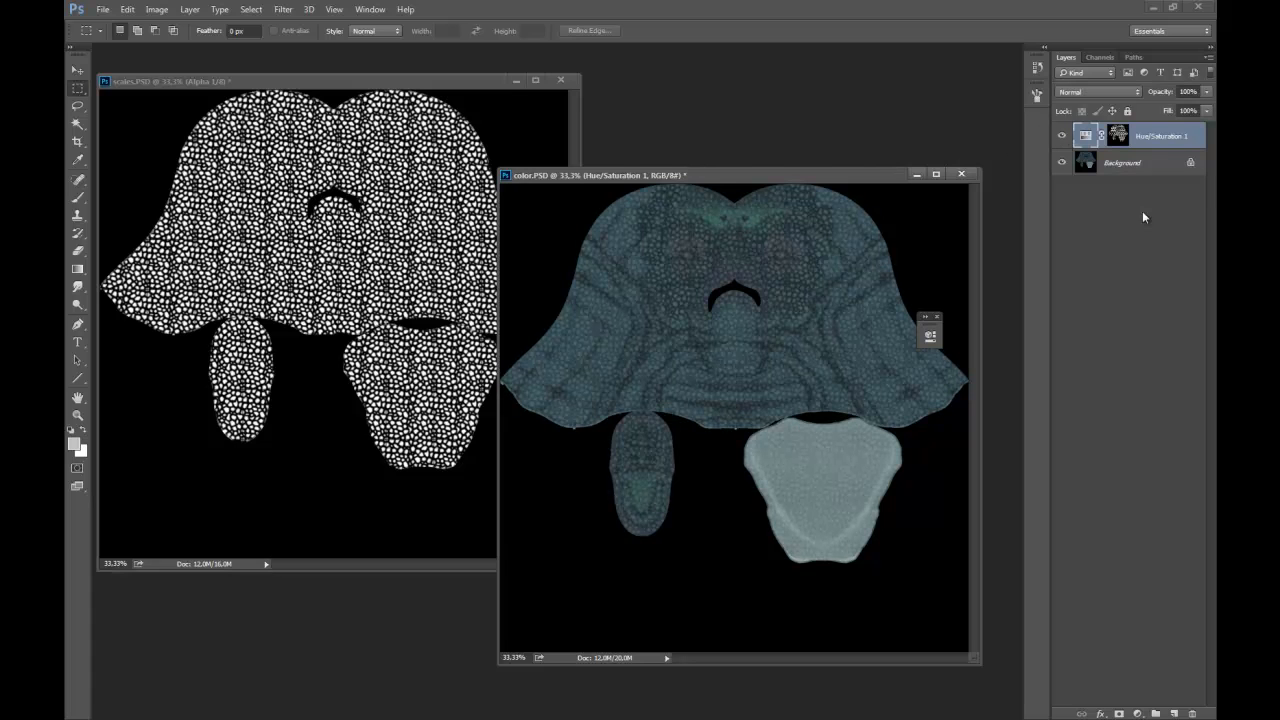
# Put the Hue/Saturation layer into a new group with a layer mask, and invert that mask to black.
pyautogui.click(1155, 714)
pyautogui.click(1119, 714)
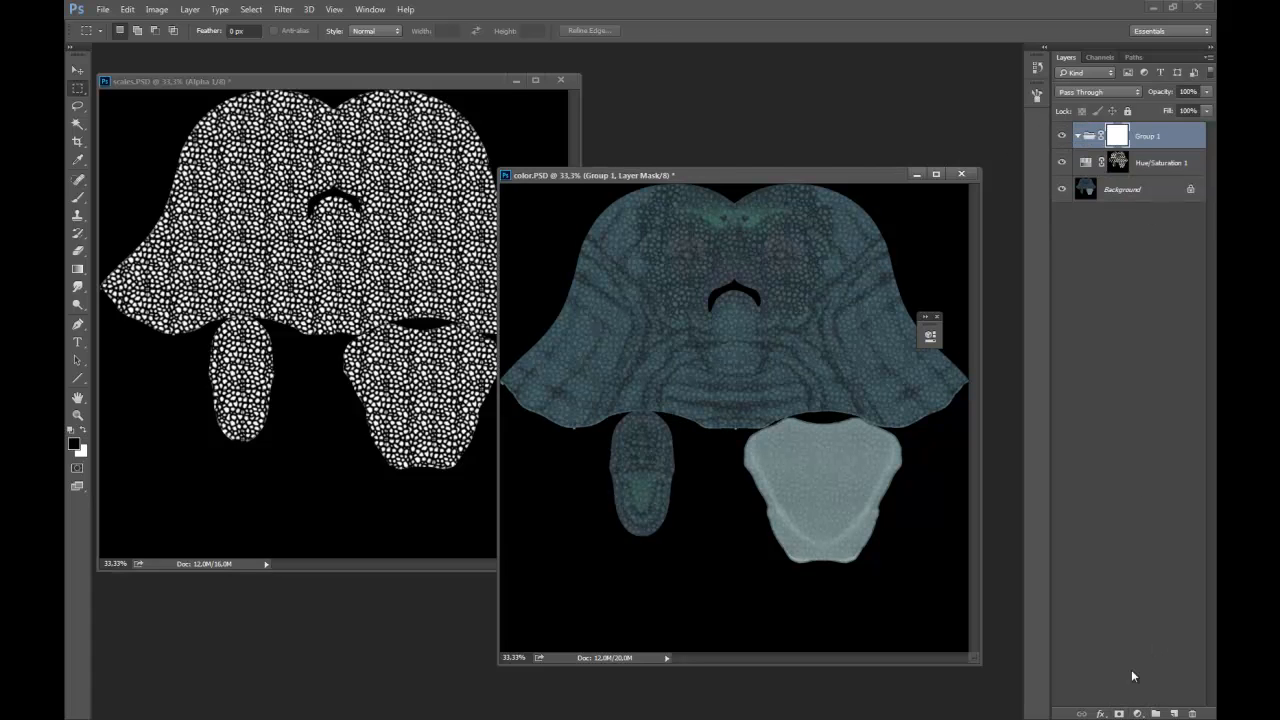
pyautogui.moveTo(1086, 161); pyautogui.dragTo(1095, 138)
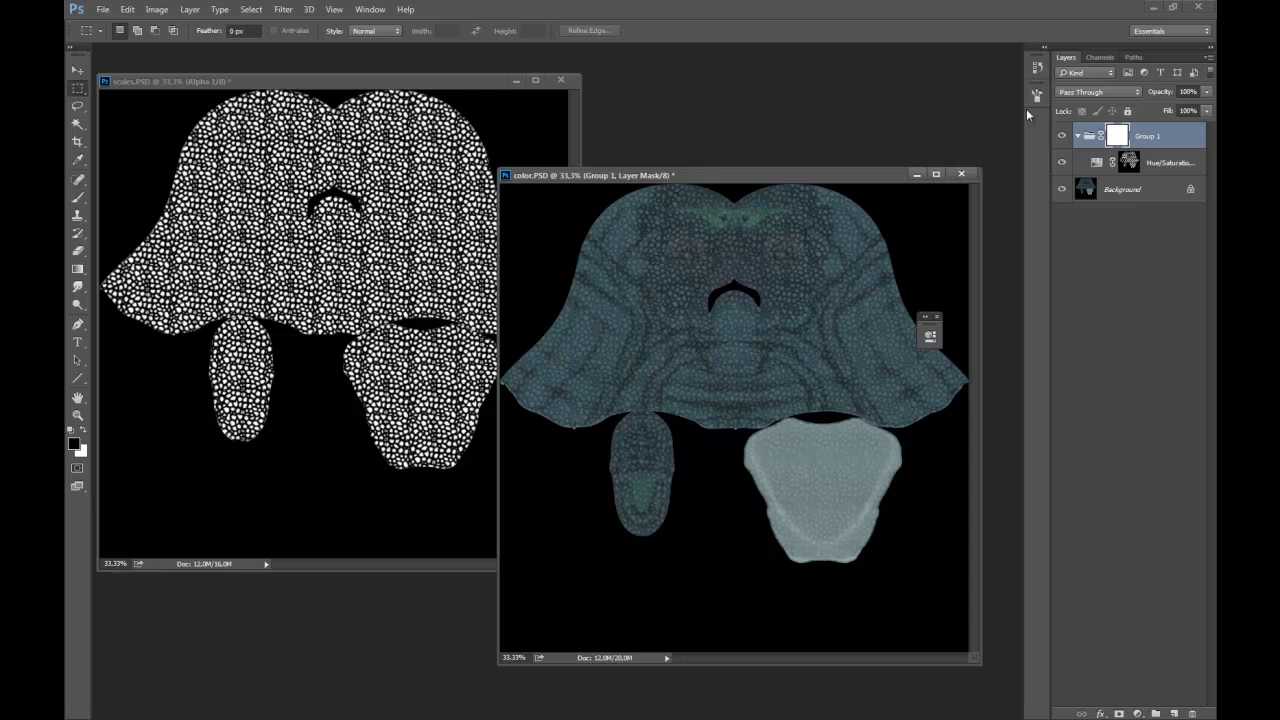
pyautogui.hotkey('ctrl', 'i')
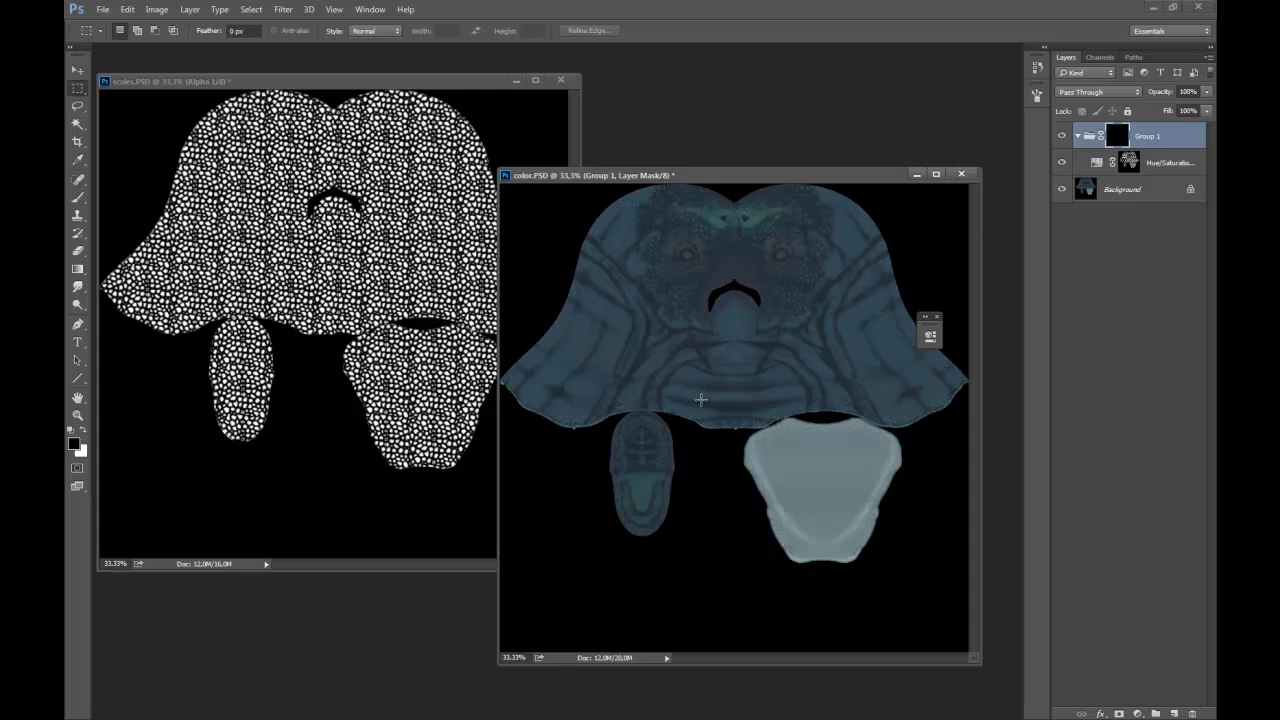
# Paint white on the group mask below one eye with the 118 px brush and turn on pressure-controlled opacity.
pyautogui.press('b')
pyautogui.keyDown('ctrl'); pyautogui.click(790, 266); pyautogui.keyUp('ctrl')
pyautogui.keyDown('ctrl'); pyautogui.click(796, 286); pyautogui.keyUp('ctrl')
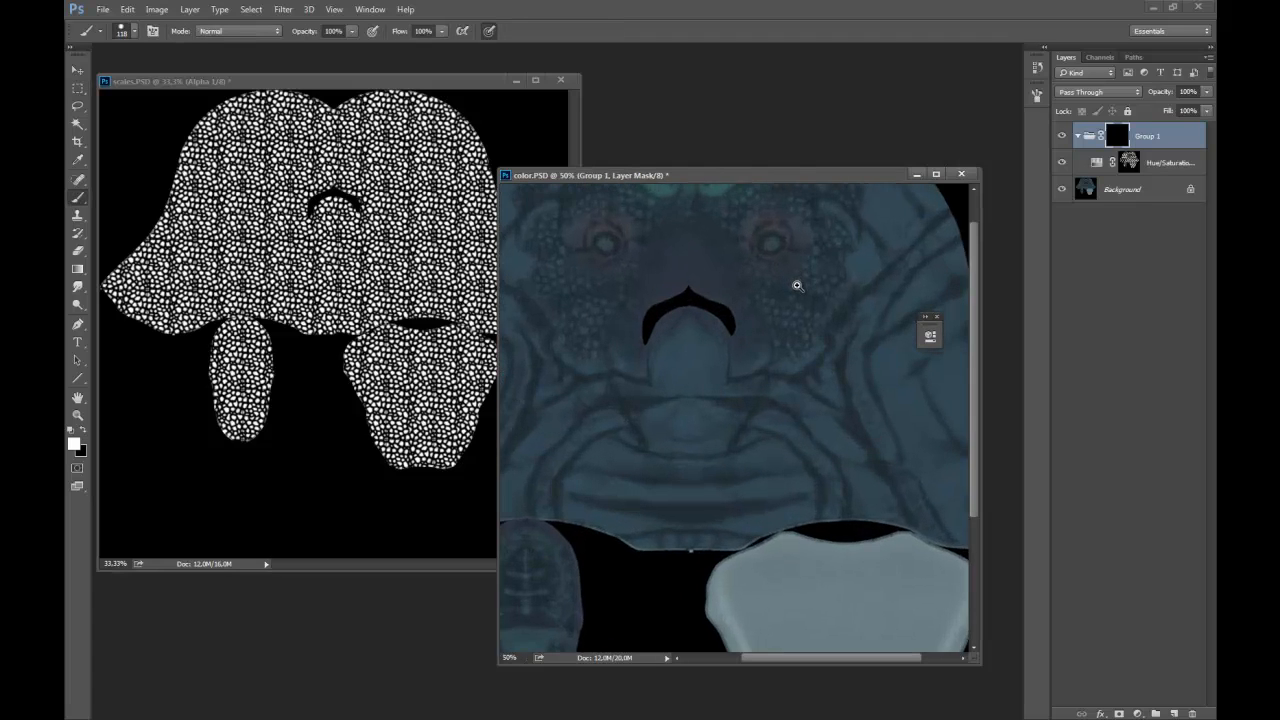
pyautogui.keyDown('ctrl'); pyautogui.click(778, 282); pyautogui.keyUp('ctrl')
pyautogui.moveTo(725, 262)
pyautogui.mouseDown()
pyautogui.moveTo(788, 291)
pyautogui.moveTo(802, 270)
pyautogui.mouseUp()
pyautogui.click(133, 33)
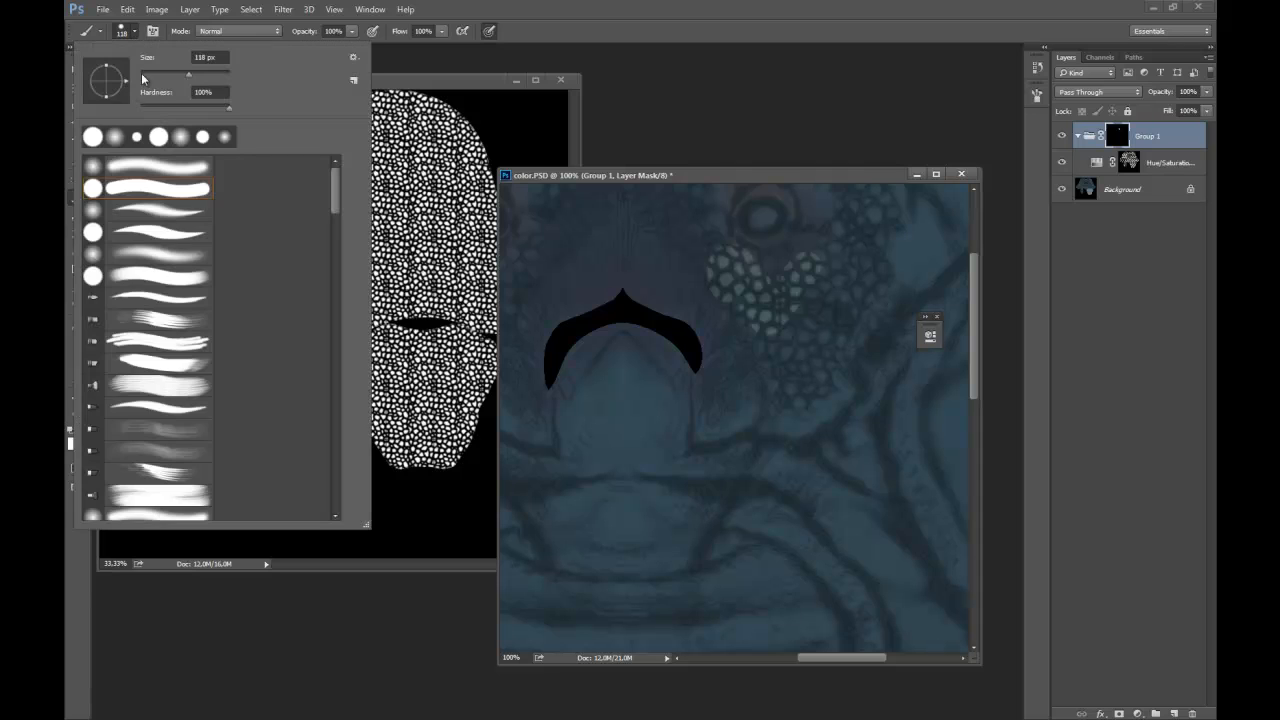
pyautogui.click(533, 31)
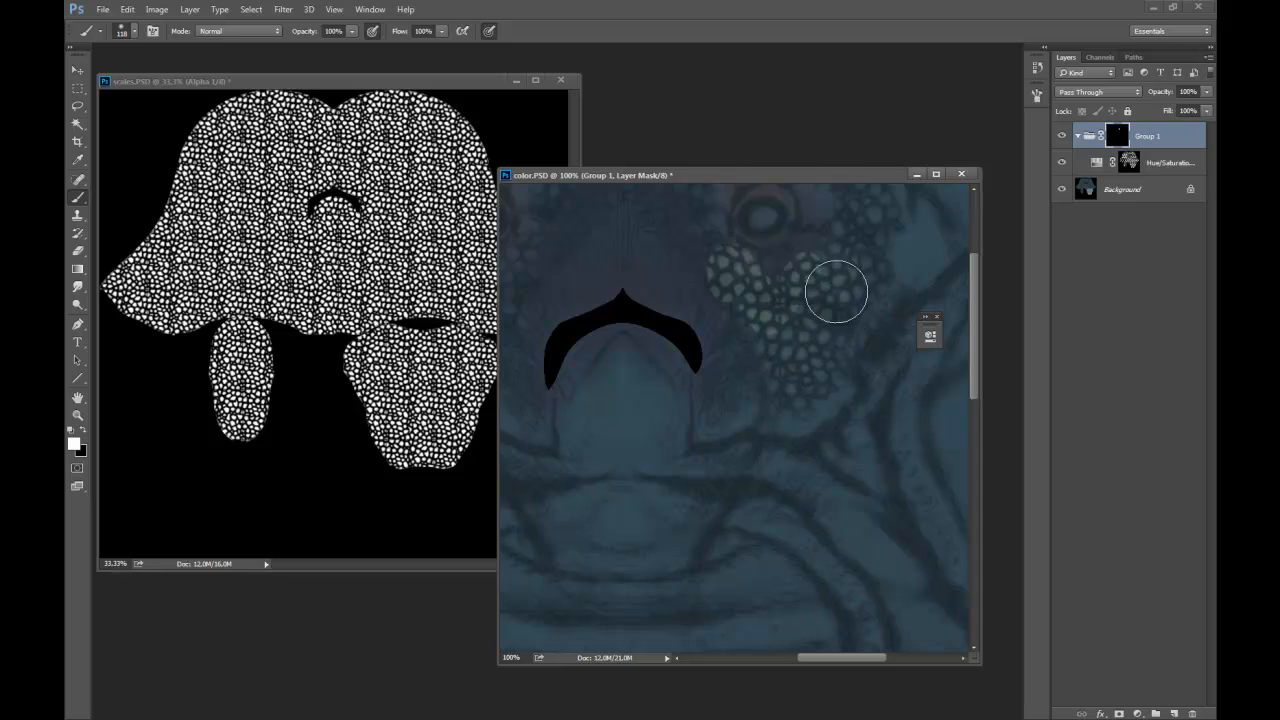
# Paint white on the group mask over the scaly areas of the cheeks, brow and forehead.
pyautogui.moveTo(786, 290); pyautogui.dragTo(843, 420)
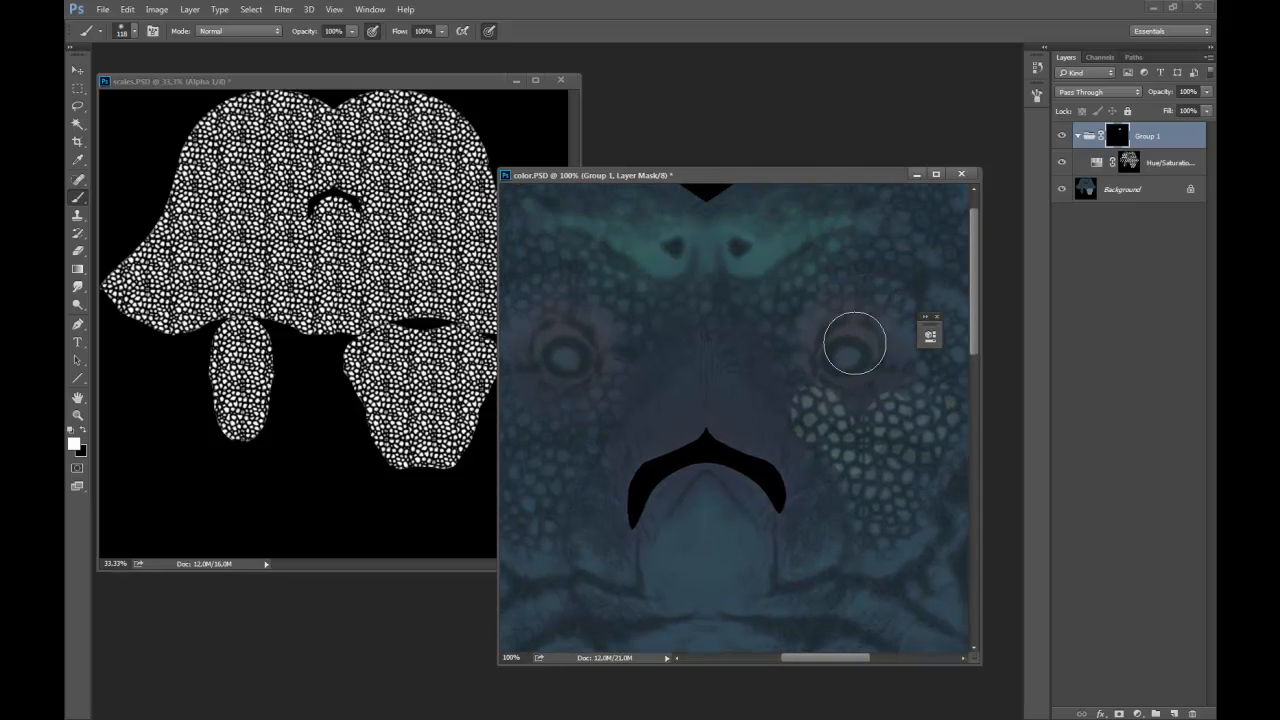
pyautogui.press('f')
pyautogui.moveTo(525, 233)
pyautogui.mouseDown()
pyautogui.moveTo(712, 274)
pyautogui.moveTo(626, 174)
pyautogui.moveTo(543, 211)
pyautogui.moveTo(519, 257)
pyautogui.moveTo(471, 231)
pyautogui.moveTo(654, 126)
pyautogui.moveTo(649, 77)
pyautogui.moveTo(719, 126)
pyautogui.moveTo(383, 249)
pyautogui.moveTo(317, 355)
pyautogui.moveTo(271, 371)
pyautogui.moveTo(223, 251)
pyautogui.moveTo(291, 163)
pyautogui.moveTo(317, 174)
pyautogui.moveTo(363, 251)
pyautogui.moveTo(283, 151)
pyautogui.moveTo(219, 117)
pyautogui.moveTo(271, 51)
pyautogui.moveTo(437, 189)
pyautogui.moveTo(396, 248)
pyautogui.moveTo(477, 226)
pyautogui.moveTo(583, 297)
pyautogui.moveTo(631, 391)
pyautogui.moveTo(655, 365)
pyautogui.moveTo(634, 375)
pyautogui.mouseUp()
pyautogui.moveTo(481, 254); pyautogui.dragTo(456, 239)
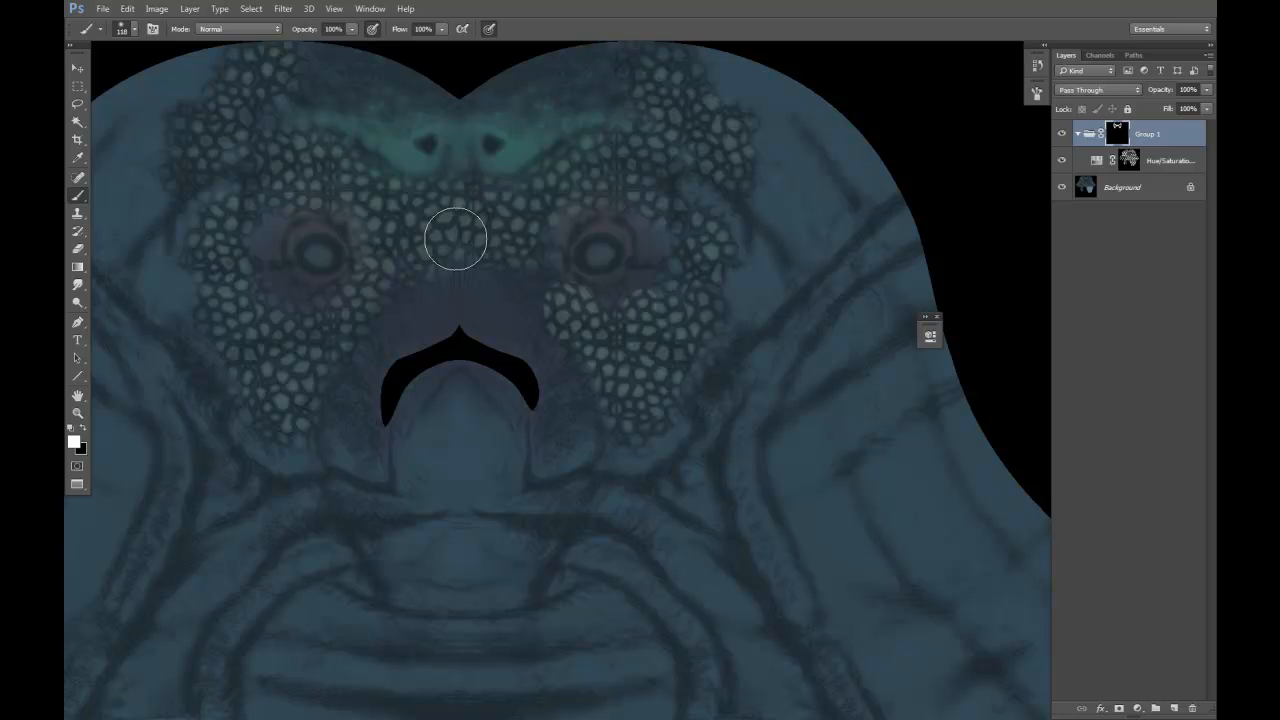
# Save color.PSD, switch to ZBrush and import the color image as a texture.
pyautogui.hotkey('ctrl', 's')
pyautogui.hotkey('alt', 'Tab')
pyautogui.click(266, 305)
pyautogui.click(266, 305)
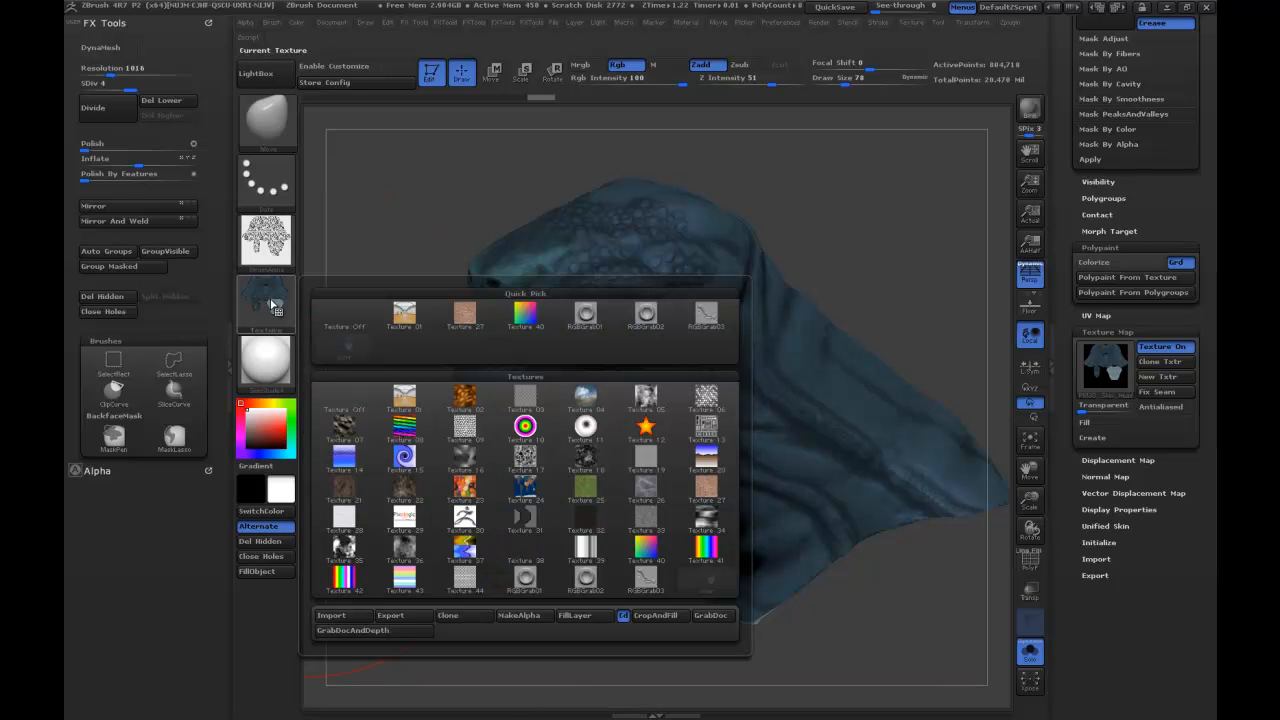
pyautogui.click(331, 615)
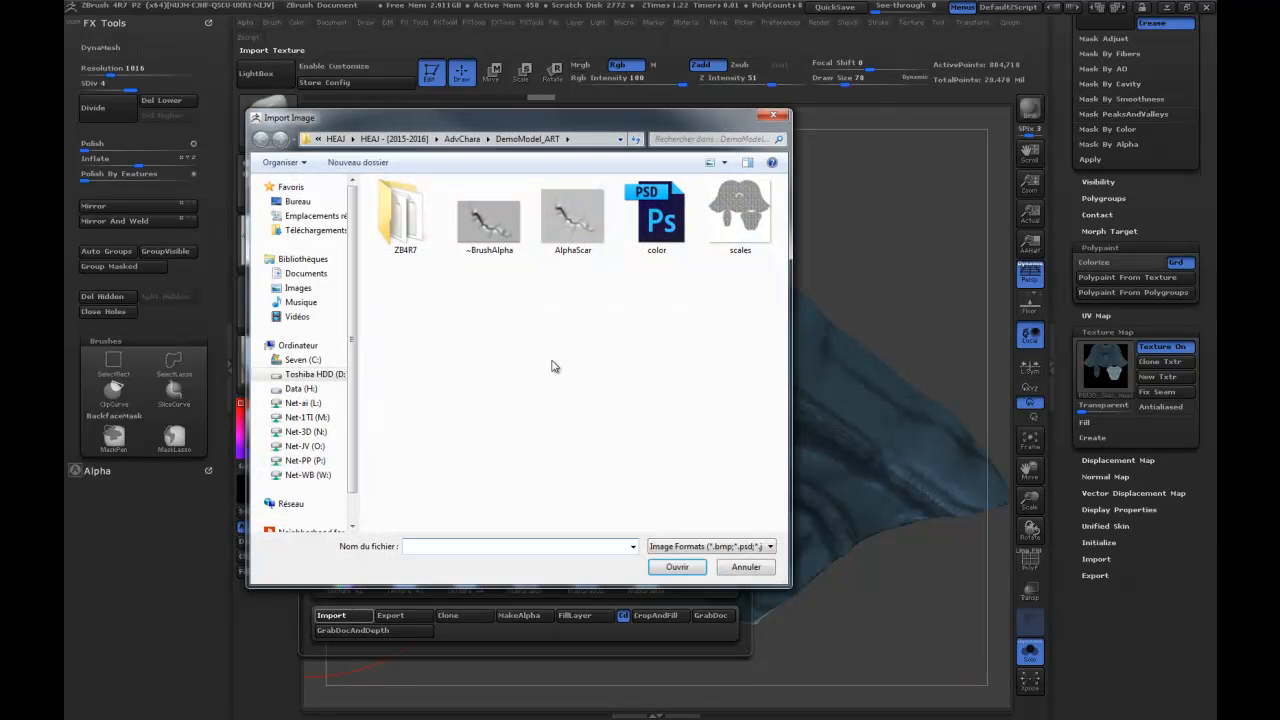
pyautogui.doubleClick(657, 236)
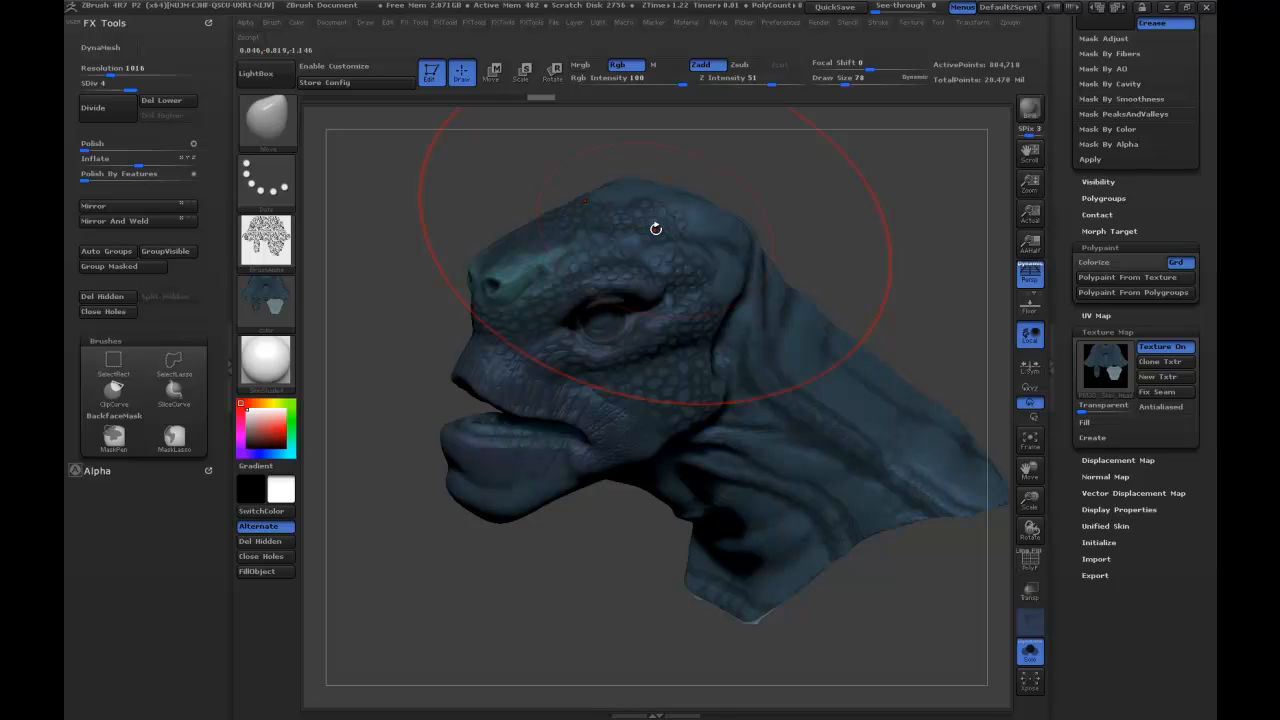
# Assign the newly imported color image as the head's texture map and check the head with Solo mode off and on.
pyautogui.click(1106, 376)
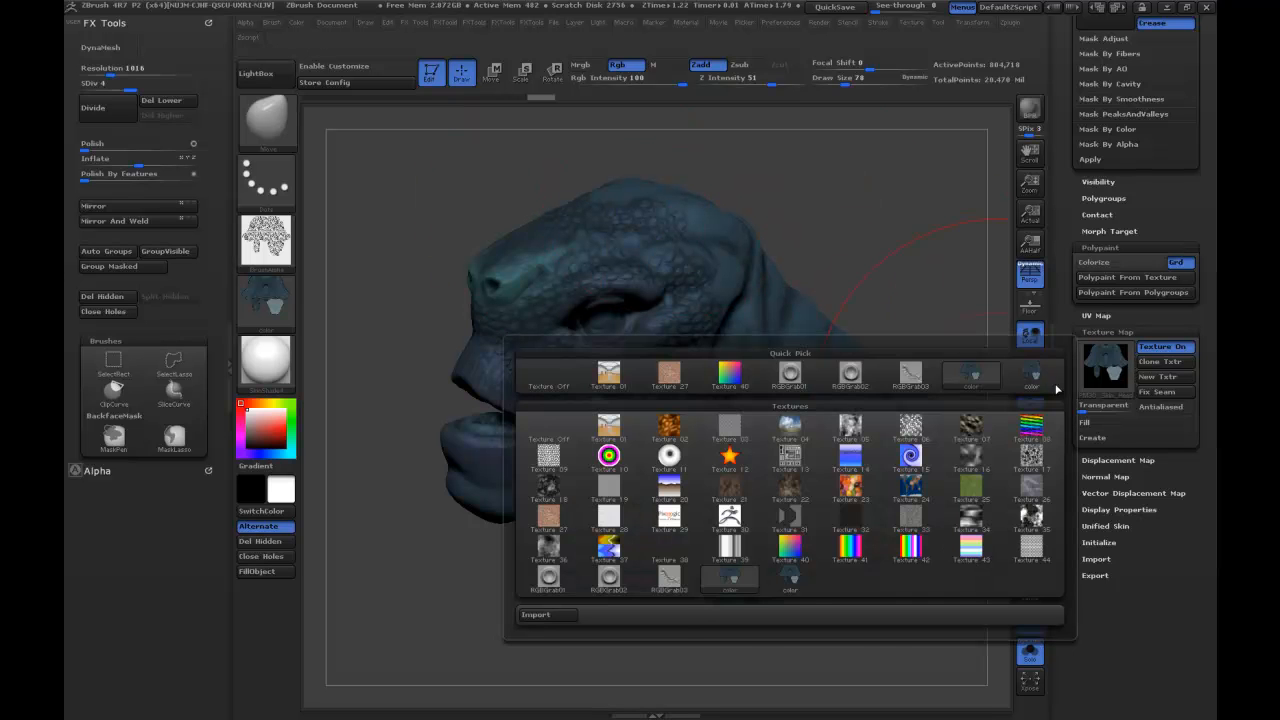
pyautogui.click(782, 582)
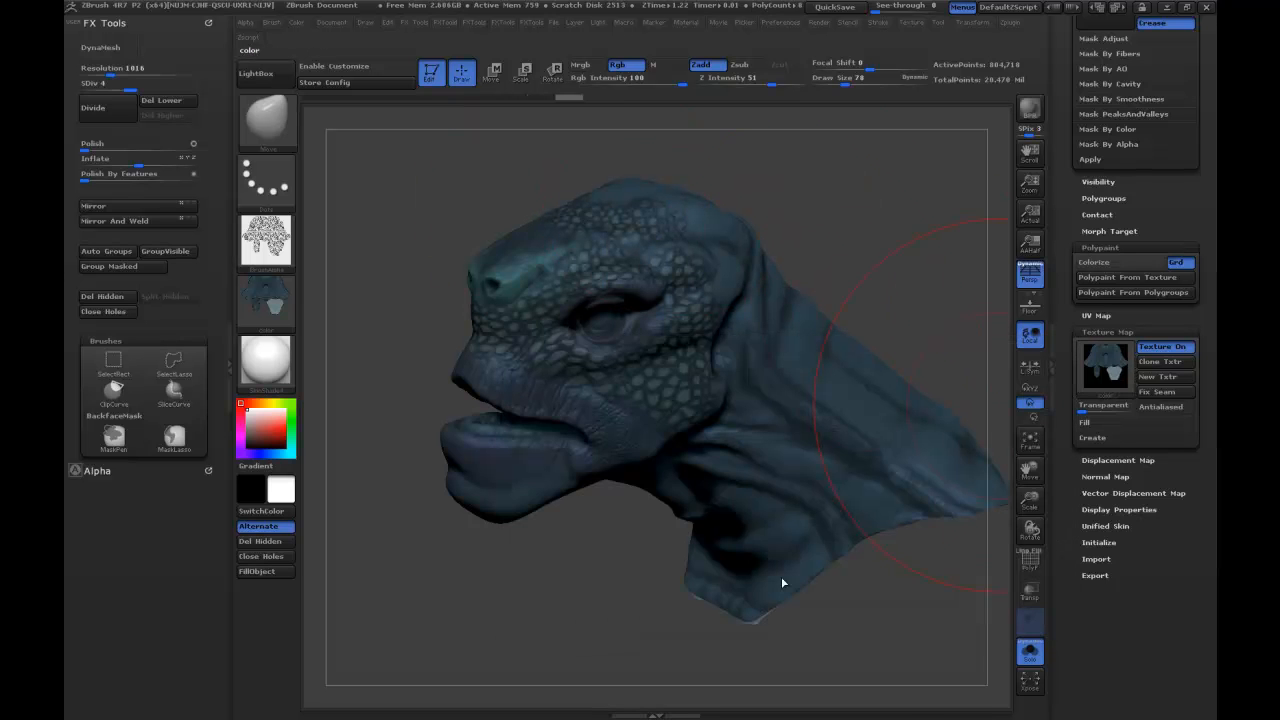
pyautogui.moveTo(829, 229)
pyautogui.mouseDown()
pyautogui.moveTo(930, 235)
pyautogui.moveTo(832, 214)
pyautogui.moveTo(884, 184)
pyautogui.moveTo(817, 203)
pyautogui.moveTo(826, 212)
pyautogui.mouseUp()
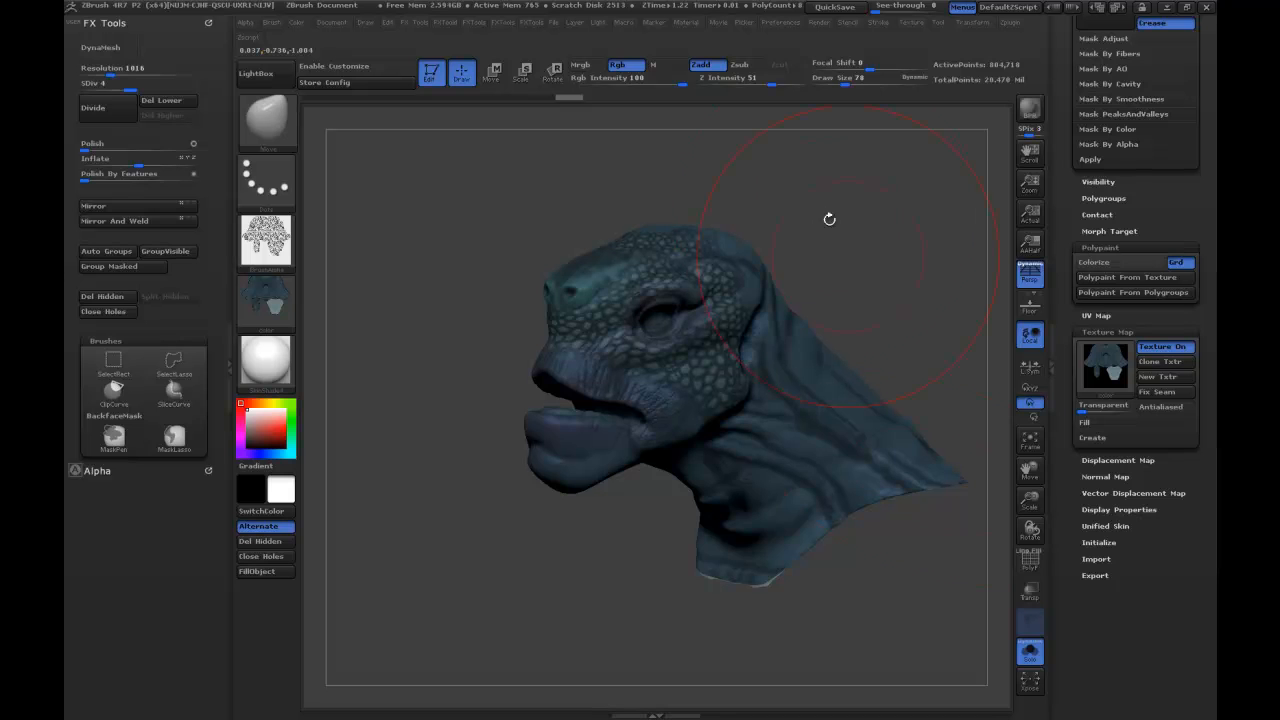
pyautogui.click(1030, 652)
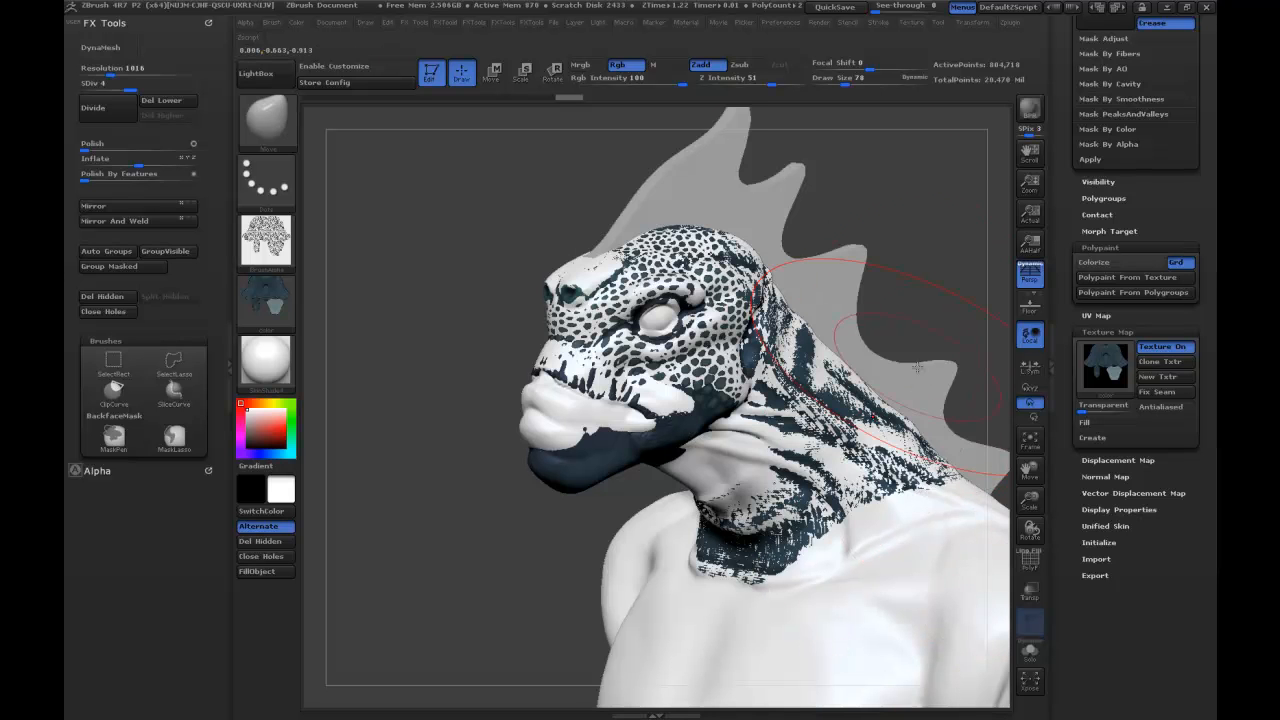
pyautogui.click(1030, 652)
pyautogui.moveTo(841, 249)
pyautogui.mouseDown()
pyautogui.moveTo(849, 217)
pyautogui.moveTo(828, 236)
pyautogui.moveTo(785, 229)
pyautogui.mouseUp()
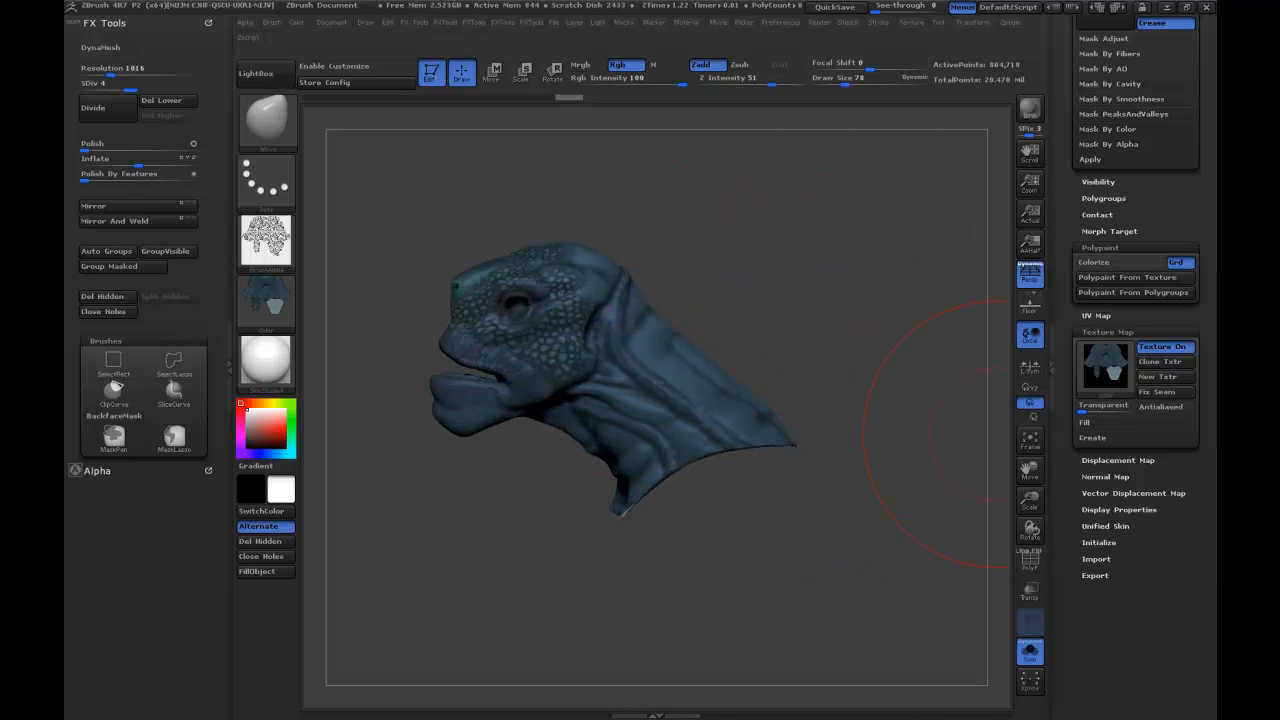
pyautogui.moveTo(900, 301); pyautogui.dragTo(924, 293)
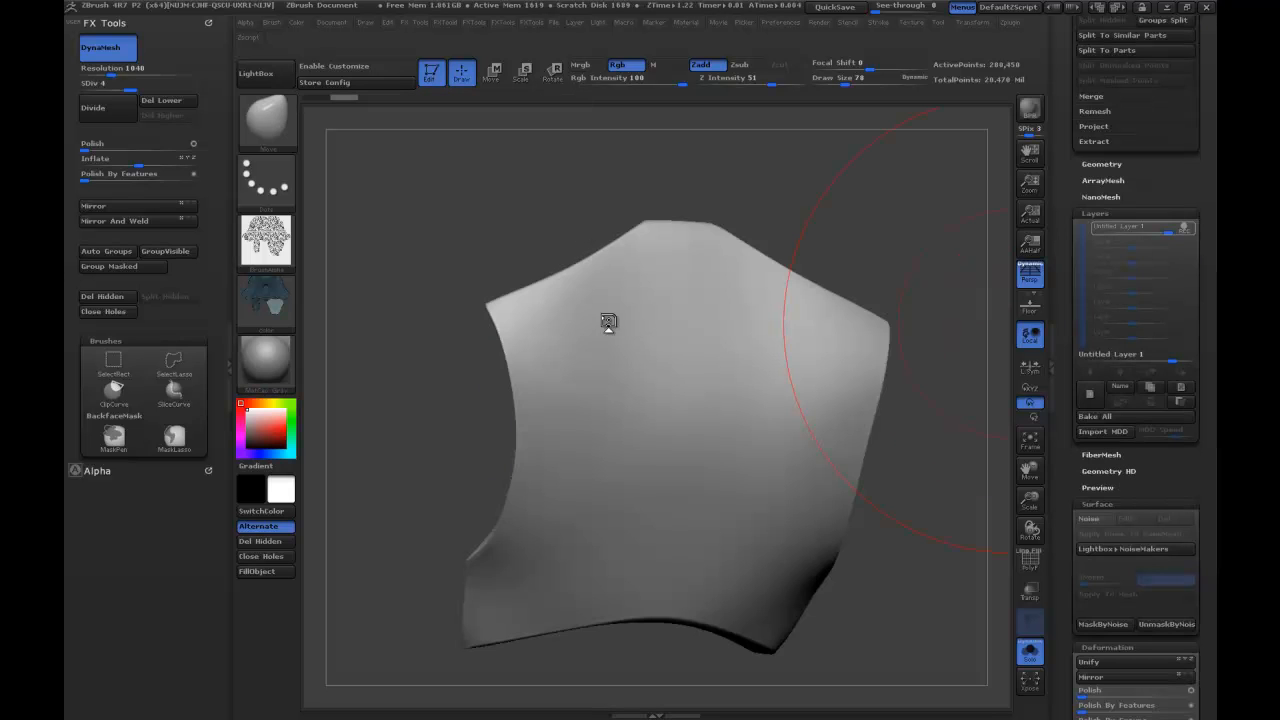
# Select the Dam_Standard brush at draw size 7, try a carved line on the chest piece and undo it.
pyautogui.moveTo(495, 218); pyautogui.dragTo(494, 208)
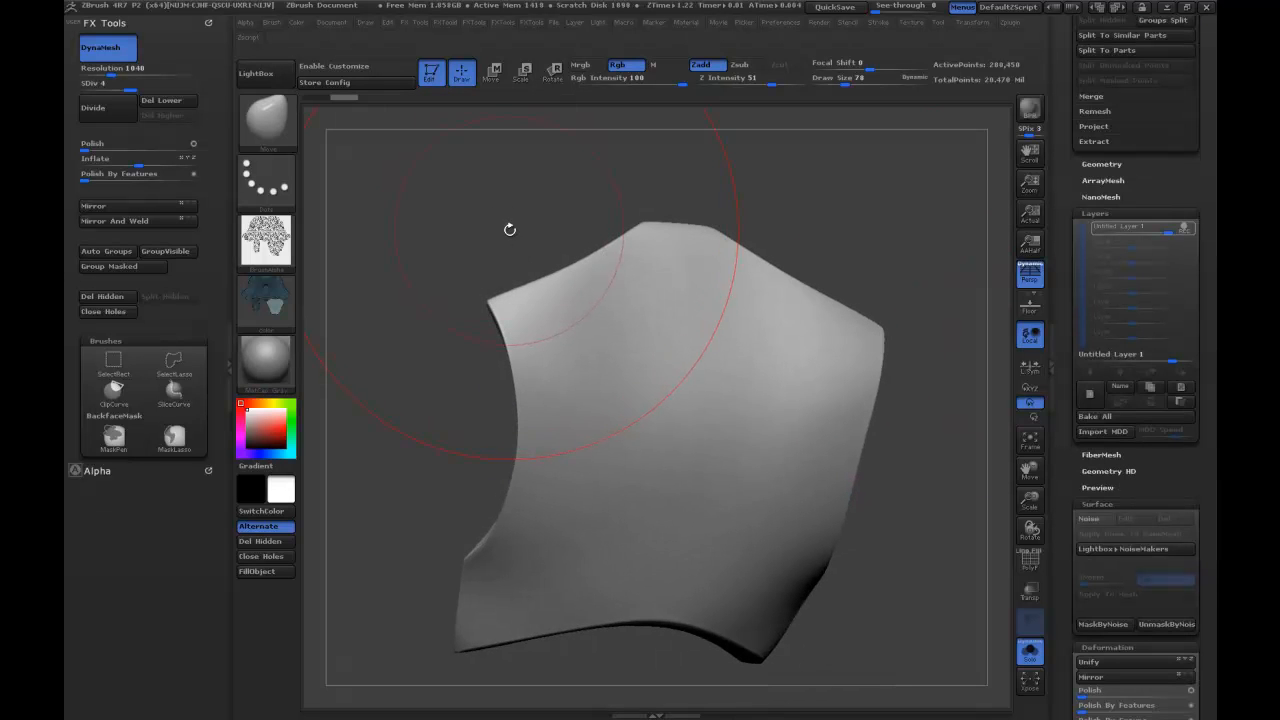
pyautogui.press('b')
pyautogui.press('d')
pyautogui.press('s')
pyautogui.press('s')
pyautogui.moveTo(656, 261); pyautogui.dragTo(645, 261)
pyautogui.moveTo(583, 290); pyautogui.dragTo(531, 316)
pyautogui.hotkey('ctrl', 'z')
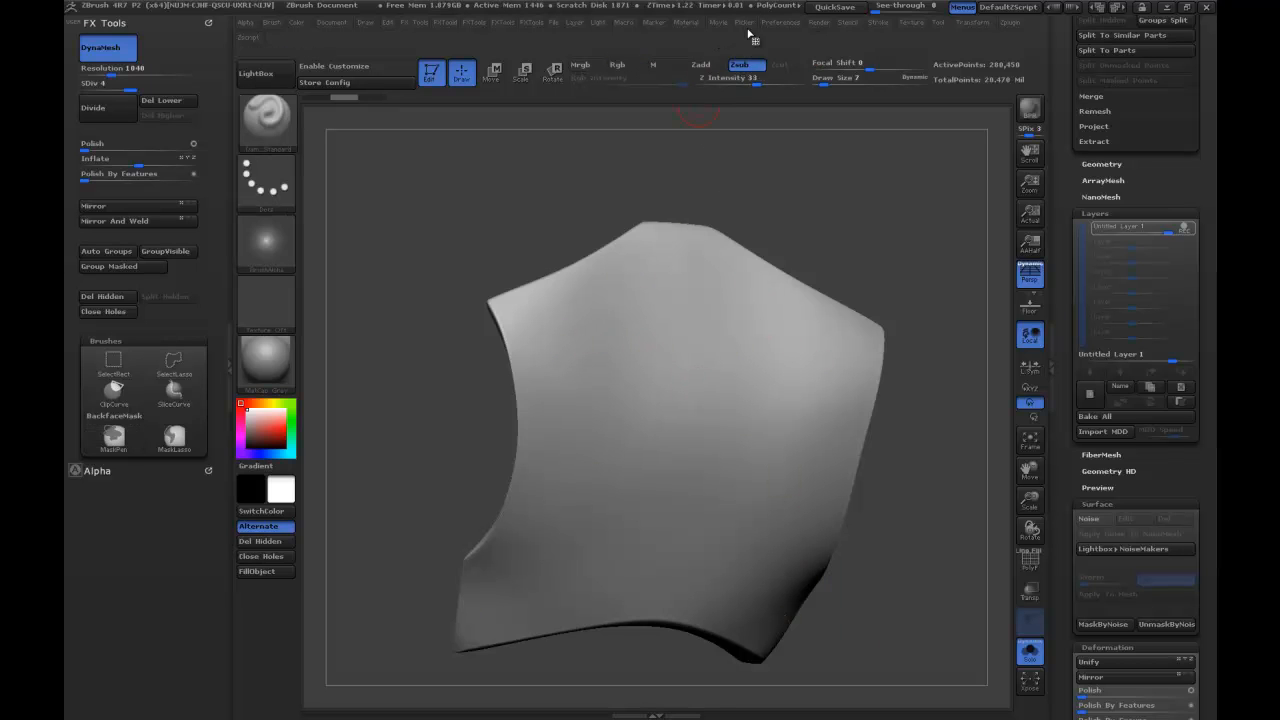
# Open the Lazy Mouse settings, try carving symmetrical border lines inside the chest piece's upper and side edges, and undo them.
pyautogui.click(878, 23)
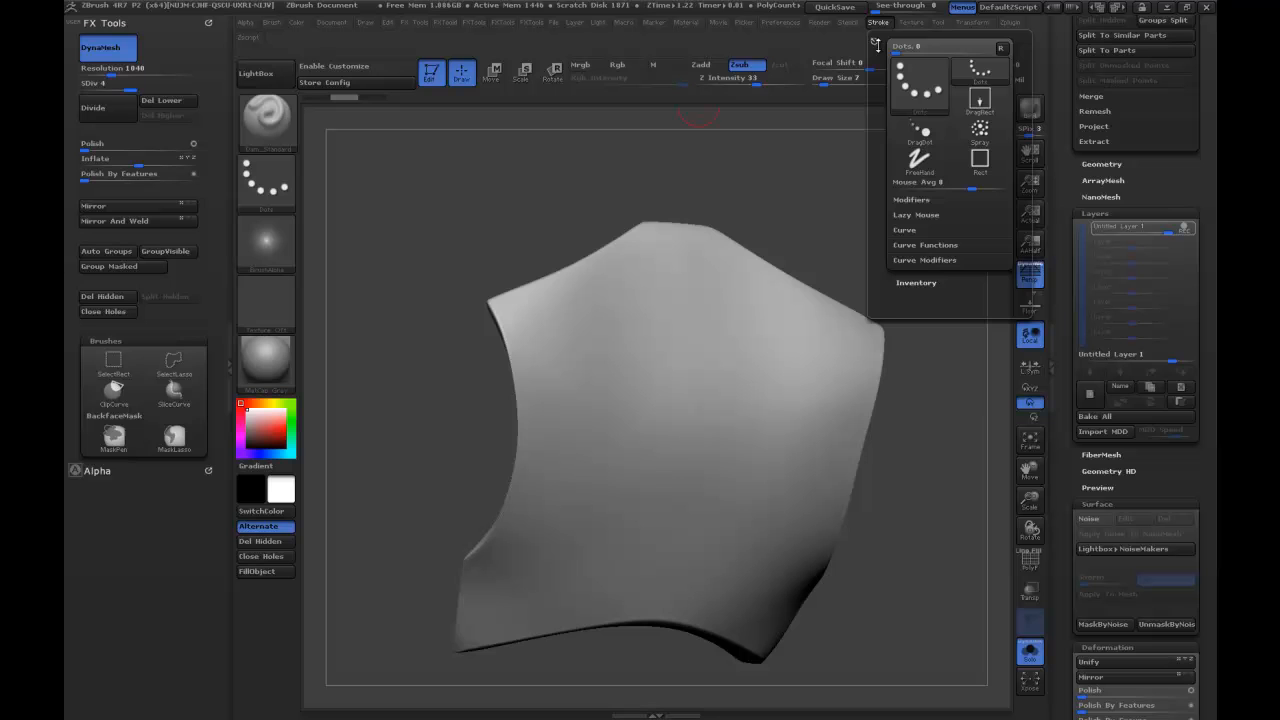
pyautogui.click(918, 213)
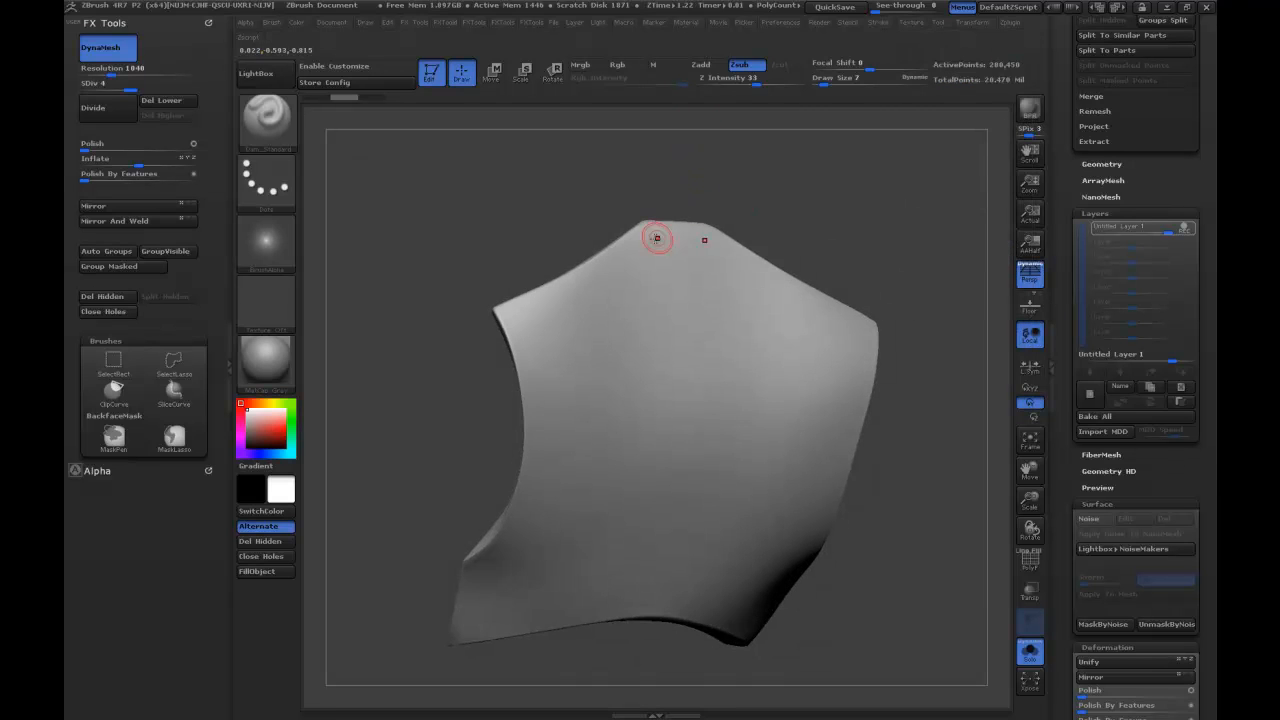
pyautogui.moveTo(634, 256)
pyautogui.mouseDown()
pyautogui.moveTo(517, 323)
pyautogui.moveTo(558, 372)
pyautogui.moveTo(571, 462)
pyautogui.mouseUp()
pyautogui.hotkey('ctrl', 'z')
pyautogui.moveTo(531, 314)
pyautogui.mouseDown()
pyautogui.moveTo(551, 374)
pyautogui.moveTo(551, 462)
pyautogui.moveTo(516, 543)
pyautogui.mouseUp()
pyautogui.moveTo(479, 586); pyautogui.dragTo(477, 588)
pyautogui.keyDown('shift'); pyautogui.moveTo(776, 176); pyautogui.dragTo(800, 154); pyautogui.keyUp('shift')
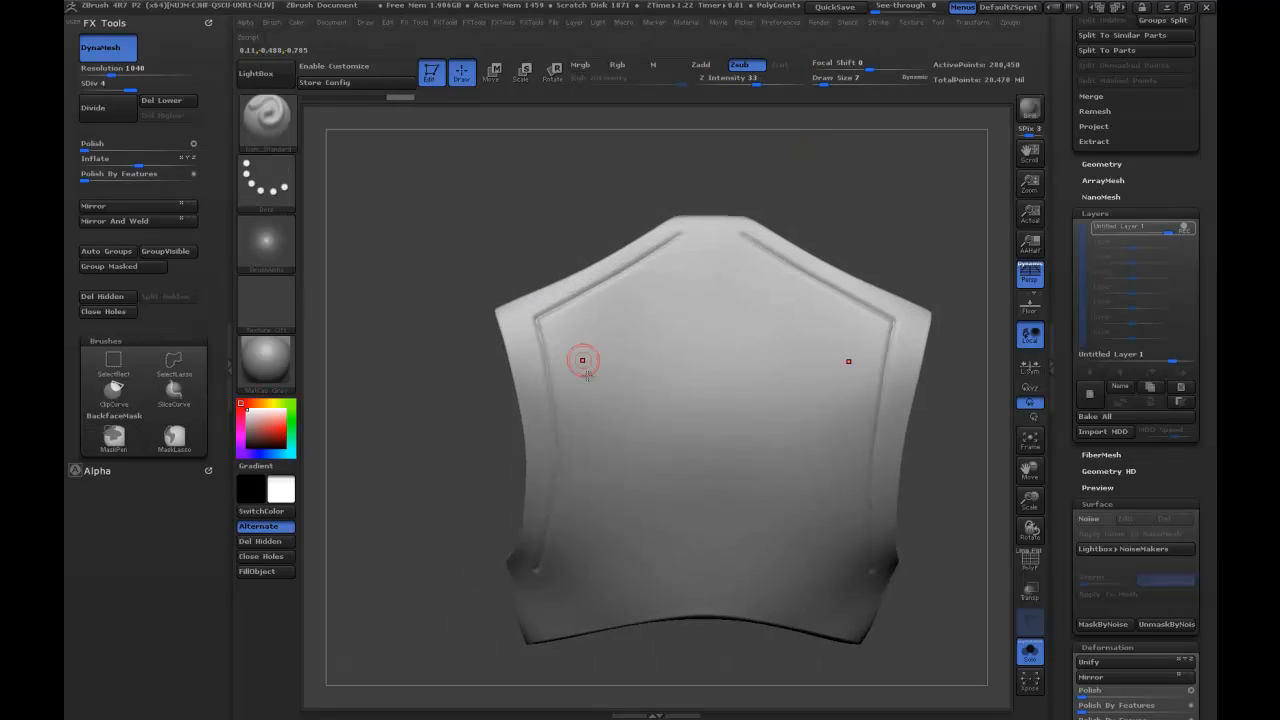
pyautogui.moveTo(596, 221); pyautogui.dragTo(651, 229)
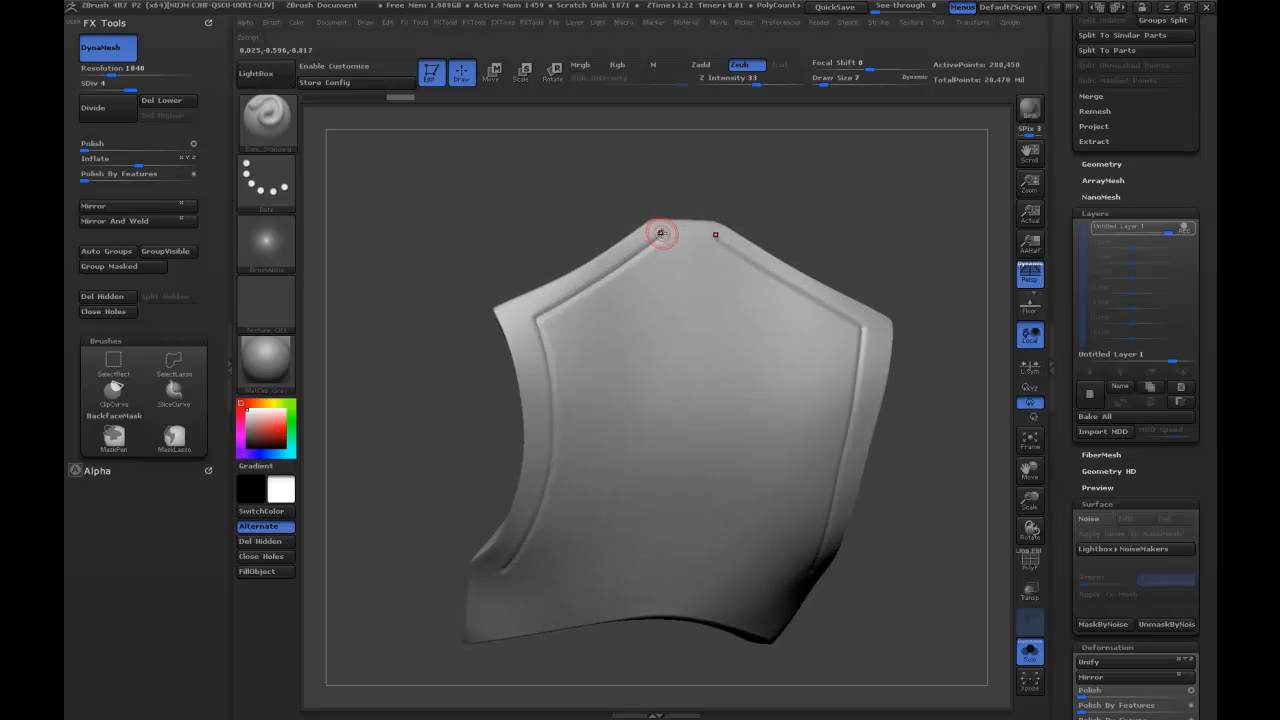
pyautogui.hotkey('ctrl', 'z')
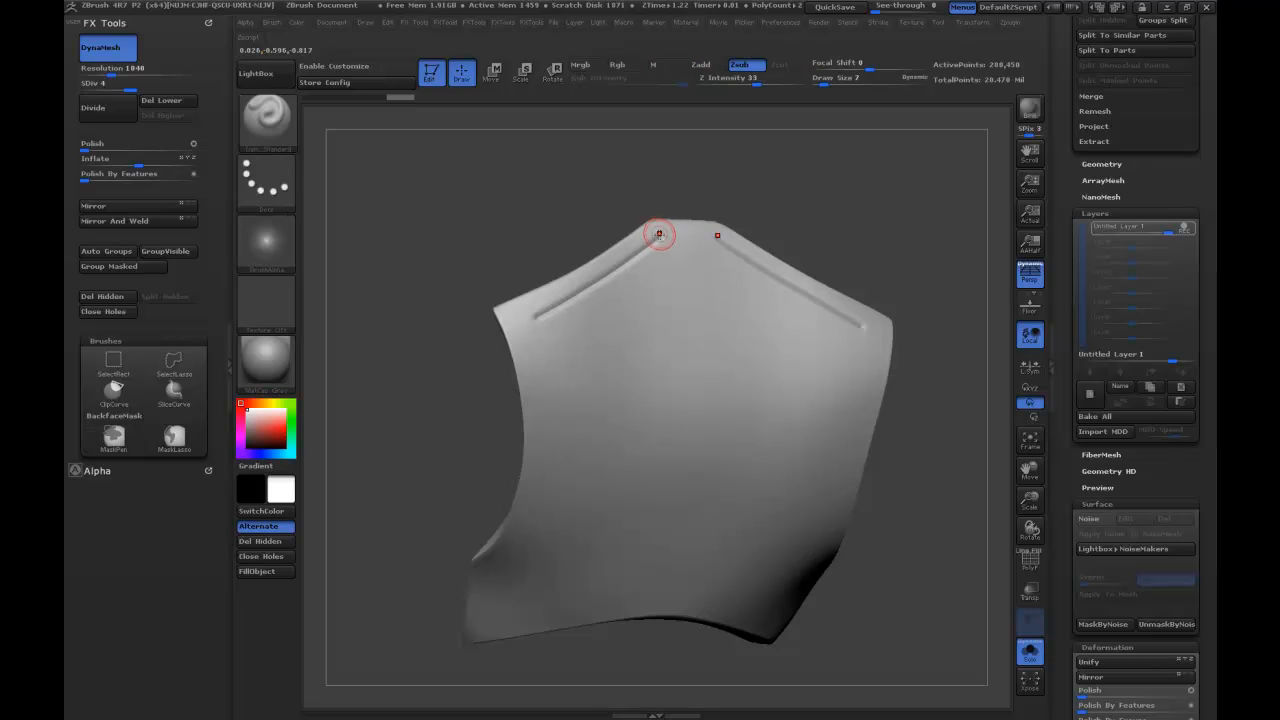
pyautogui.hotkey('ctrl', 'z')
pyautogui.hotkey('ctrl', 'z')
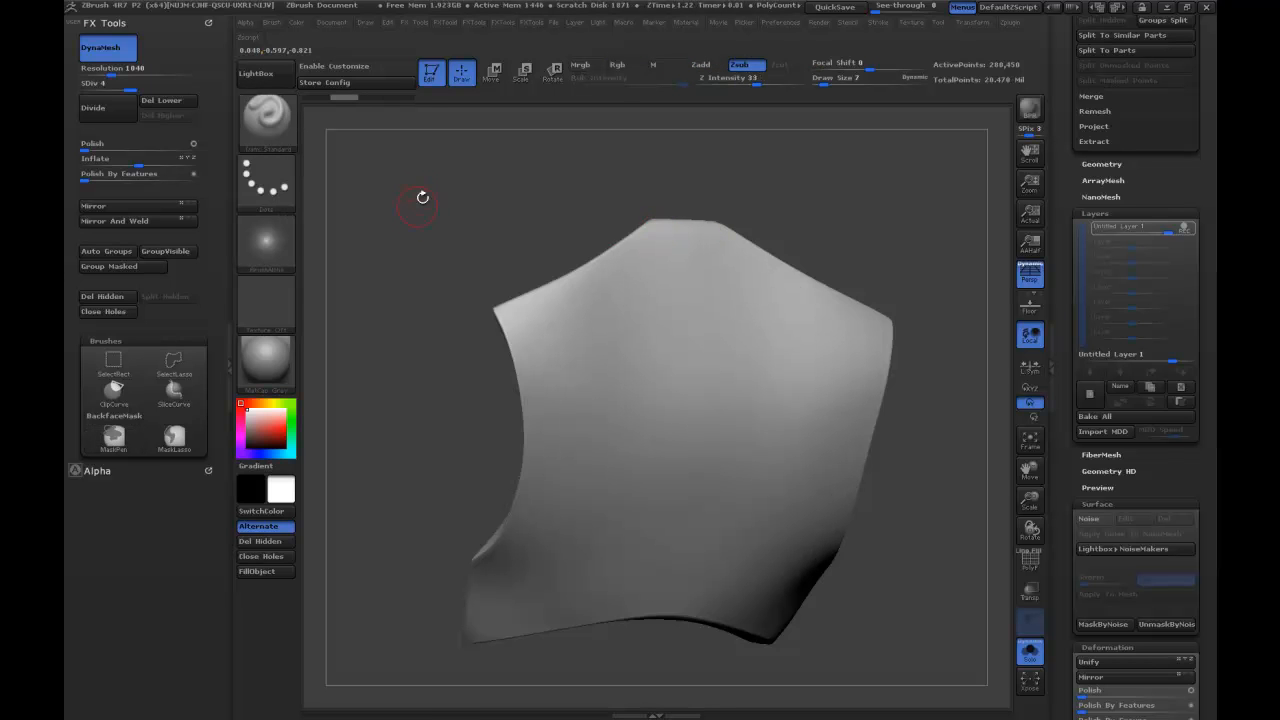
# Collapse the FX Tools palette, dock the Stroke palette in its tray, and enable Curve Mode for the brush.
pyautogui.moveTo(417, 208); pyautogui.dragTo(442, 220)
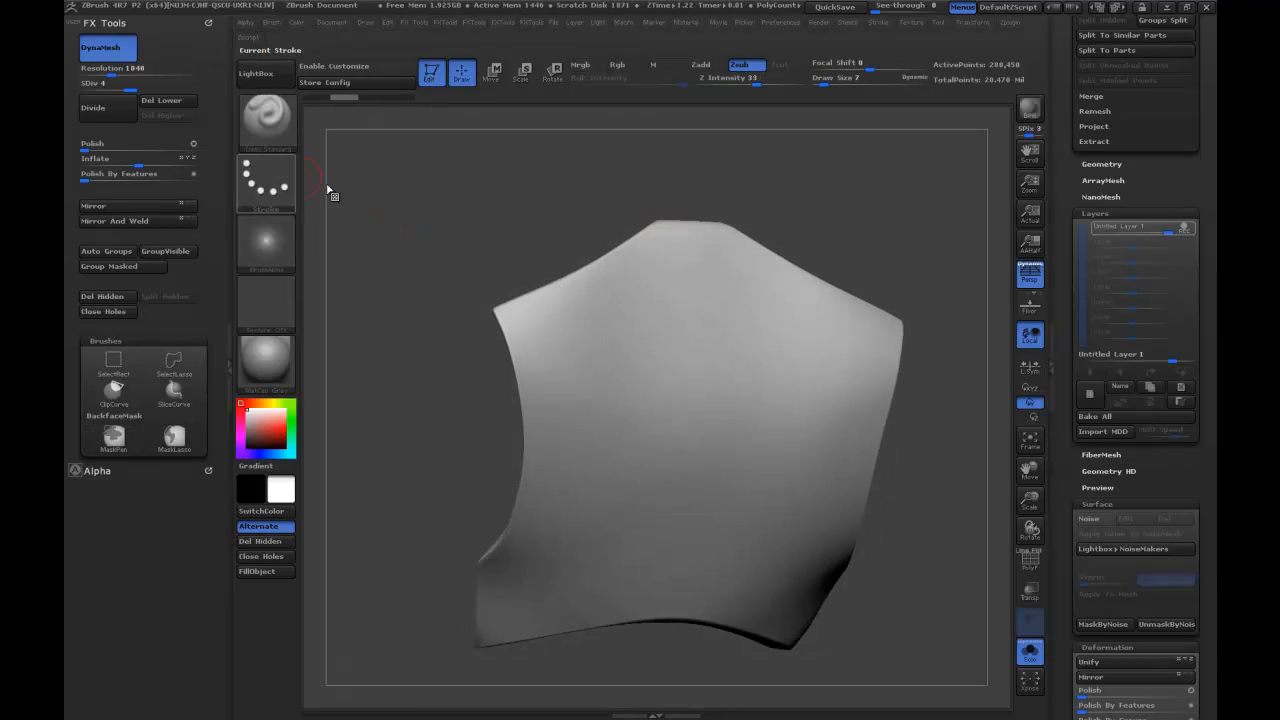
pyautogui.click(104, 23)
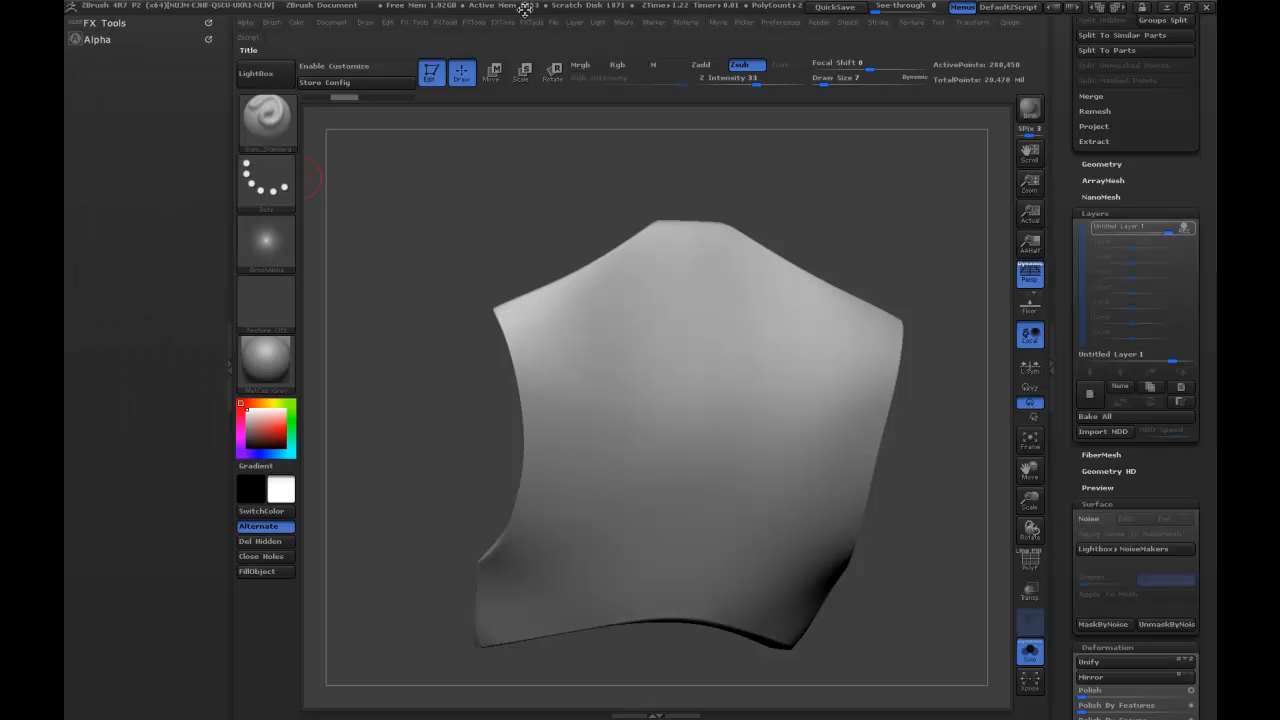
pyautogui.click(880, 25)
pyautogui.moveTo(871, 37); pyautogui.dragTo(155, 178)
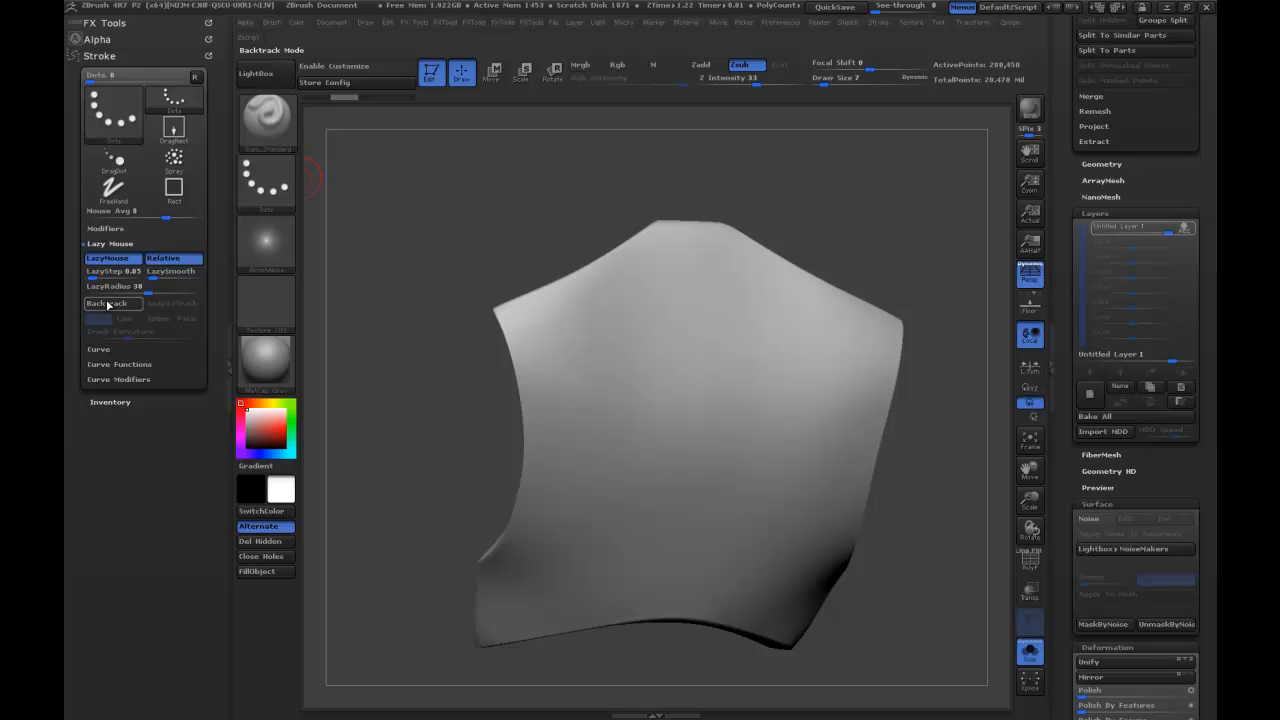
pyautogui.click(100, 349)
pyautogui.click(110, 273)
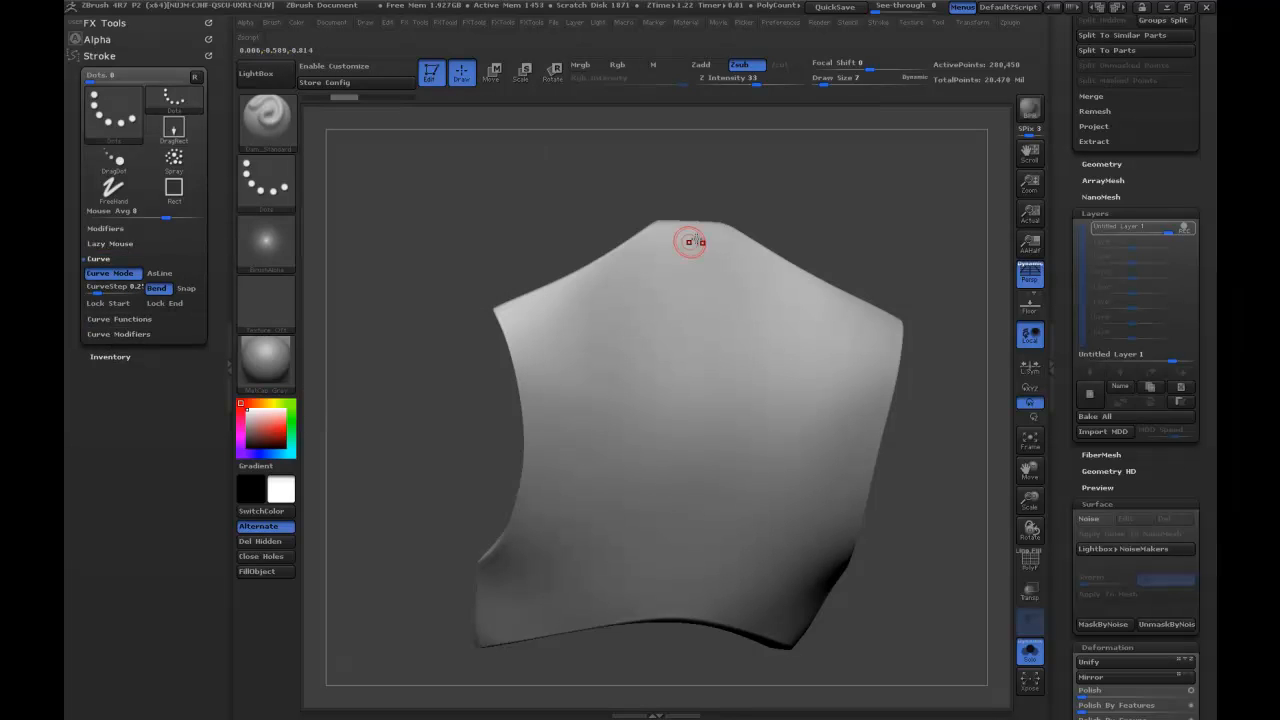
# Try to draw a border curve from the chest piece's neckline around the shoulder and down the side, and undo it.
pyautogui.moveTo(663, 240); pyautogui.dragTo(650, 251)
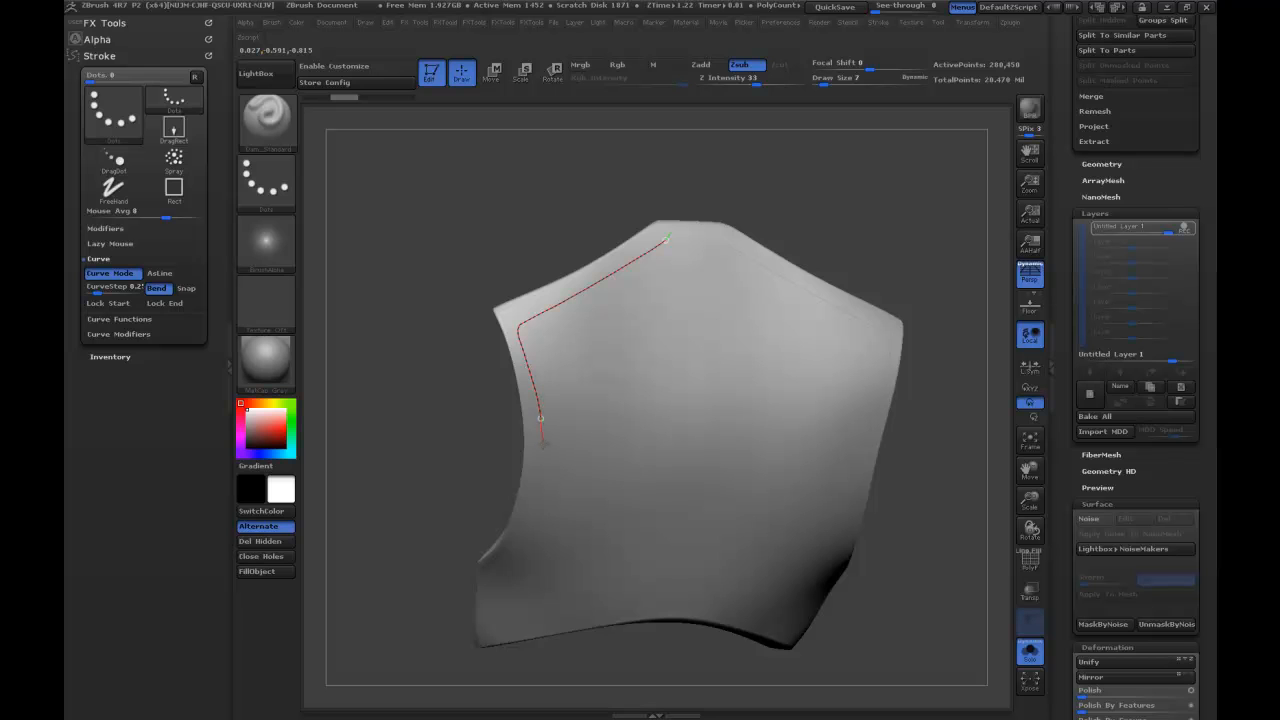
pyautogui.moveTo(516, 543); pyautogui.dragTo(496, 577)
pyautogui.click(533, 403)
pyautogui.keyDown('shift'); pyautogui.click(539, 443); pyautogui.keyUp('shift')
pyautogui.hotkey('ctrl', 'z')
pyautogui.hotkey('ctrl', 'z')
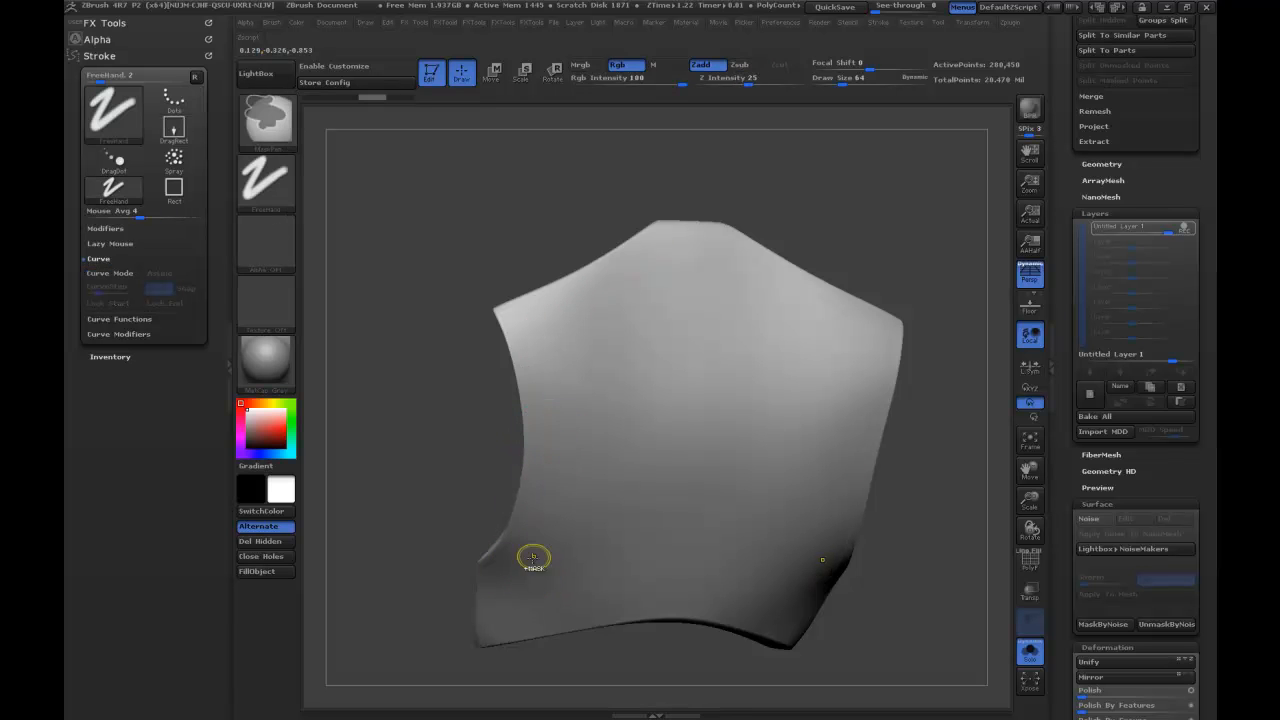
# Draw a new border curve on the chest piece, starting just below the neckline.
pyautogui.moveTo(672, 237); pyautogui.dragTo(672, 238)
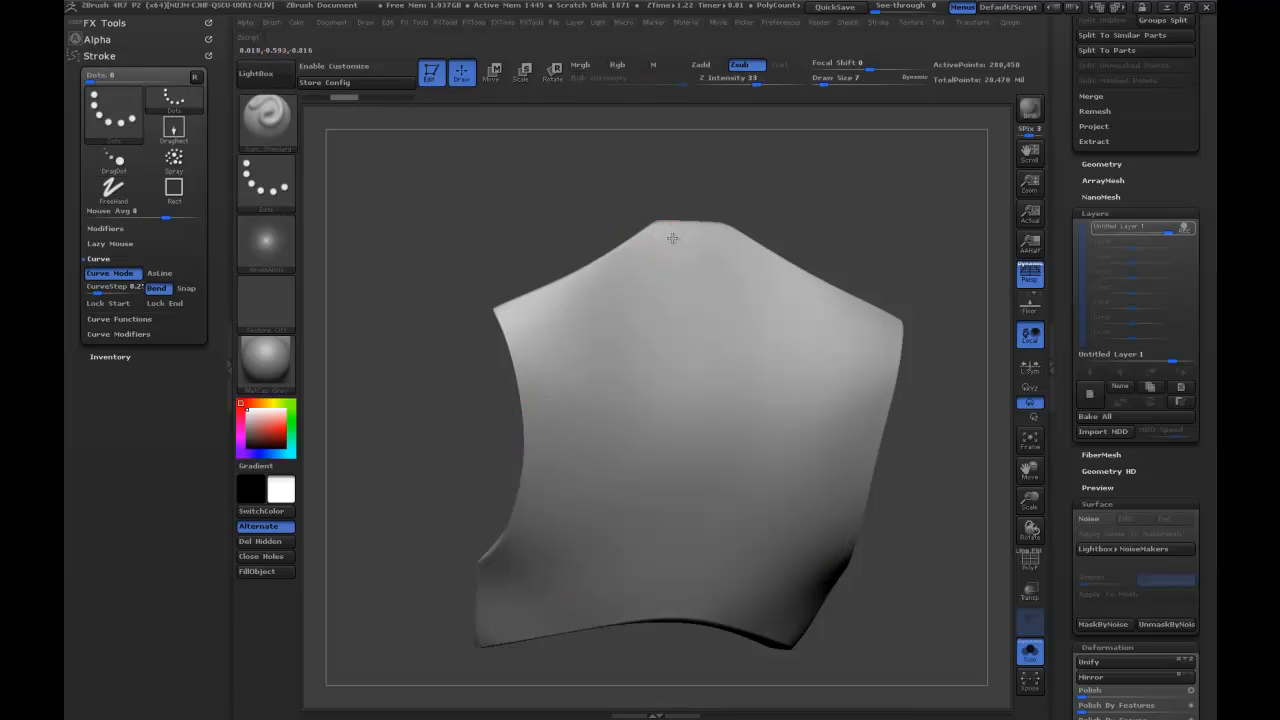
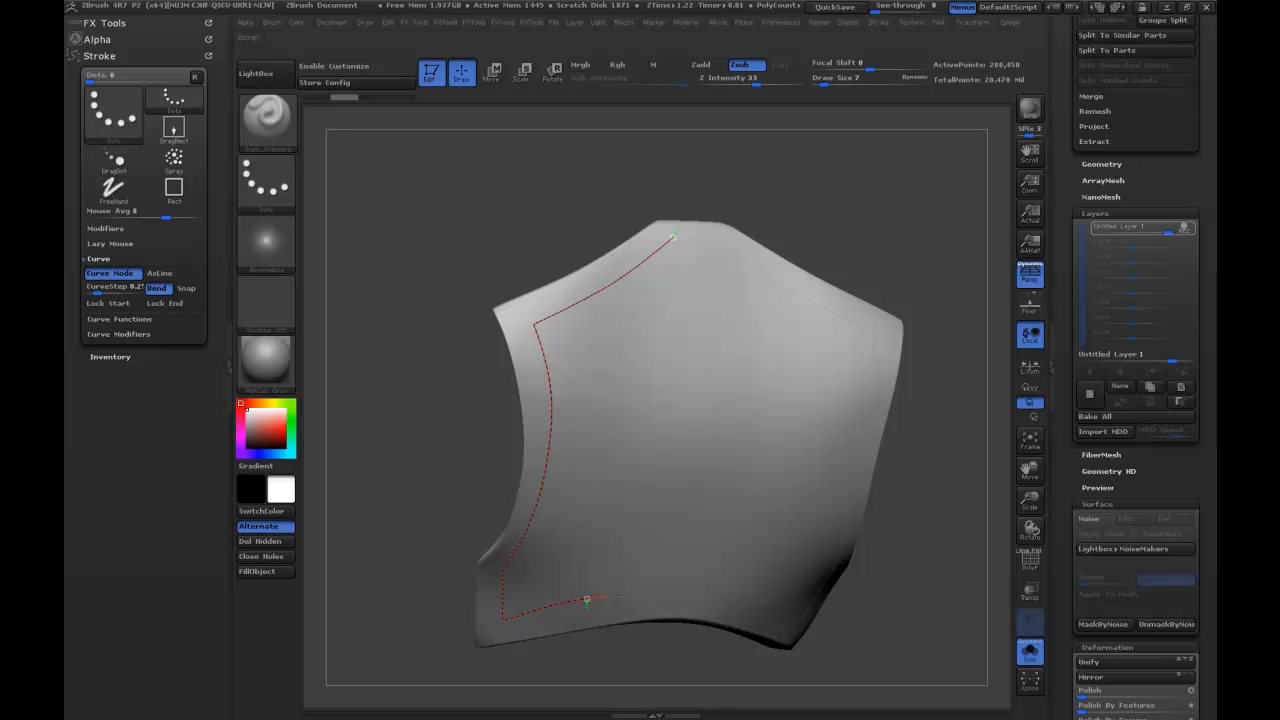
# Extend the border curve along the chest piece's lower edge to the center and carve symmetrical grooves along it.
pyautogui.click(694, 656)
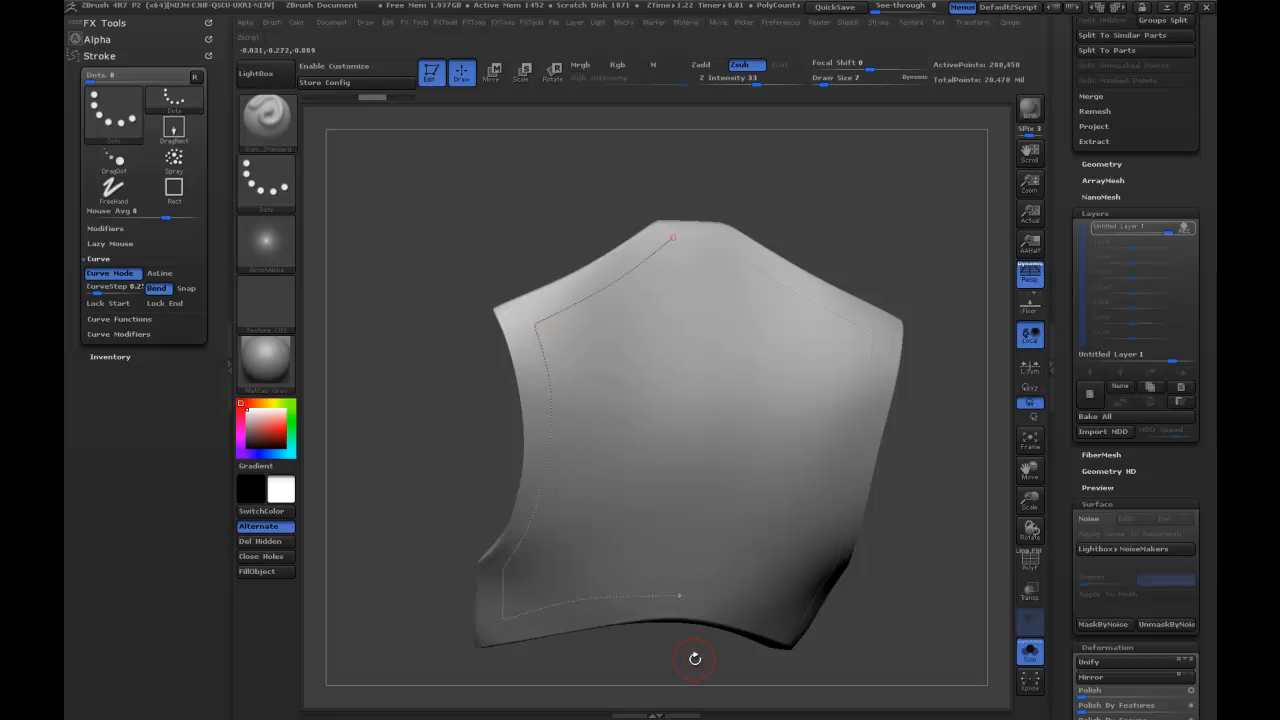
pyautogui.click(678, 597)
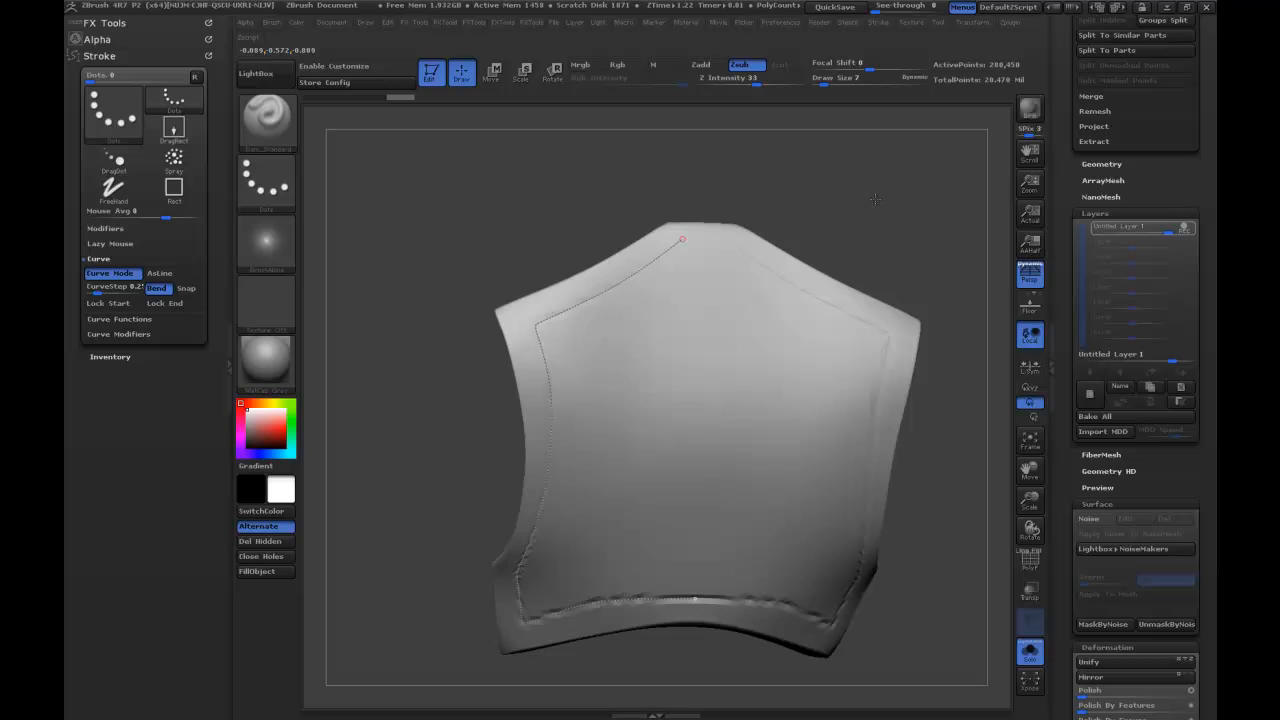
pyautogui.moveTo(875, 199); pyautogui.dragTo(808, 180)
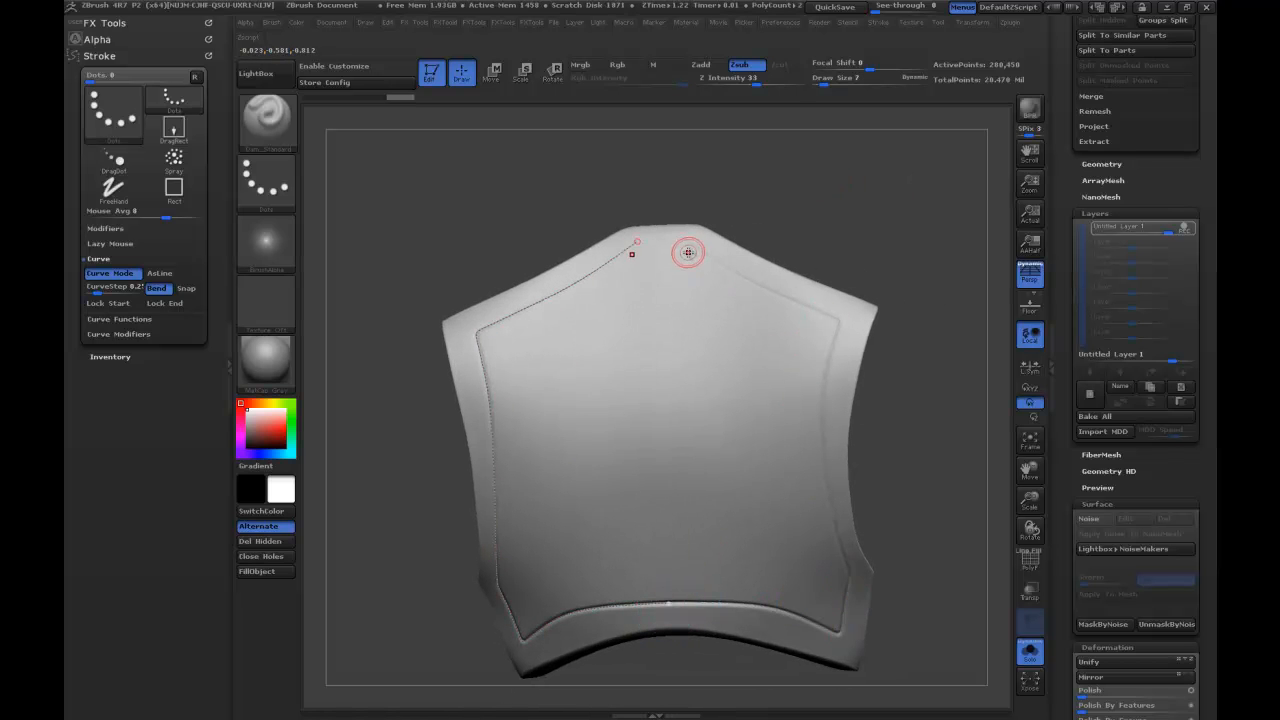
pyautogui.moveTo(763, 193); pyautogui.dragTo(812, 212)
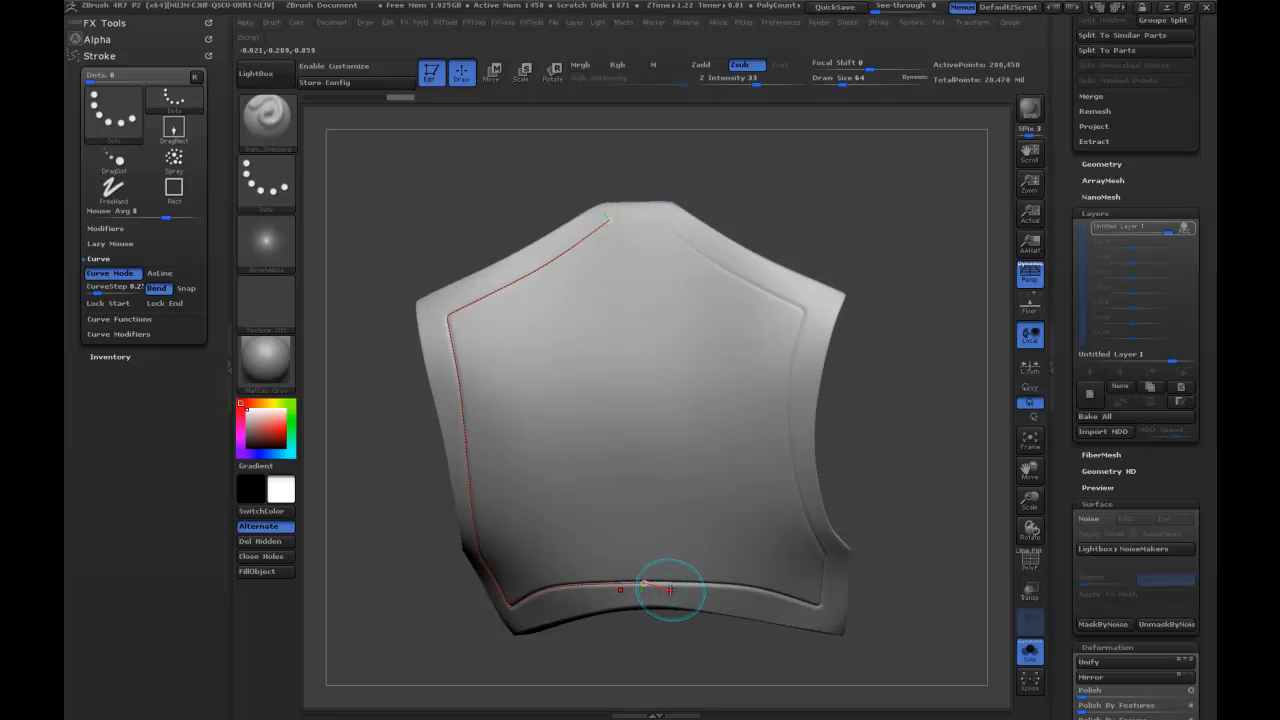
pyautogui.keyDown('shift'); pyautogui.moveTo(812, 178); pyautogui.dragTo(833, 172); pyautogui.keyUp('shift')
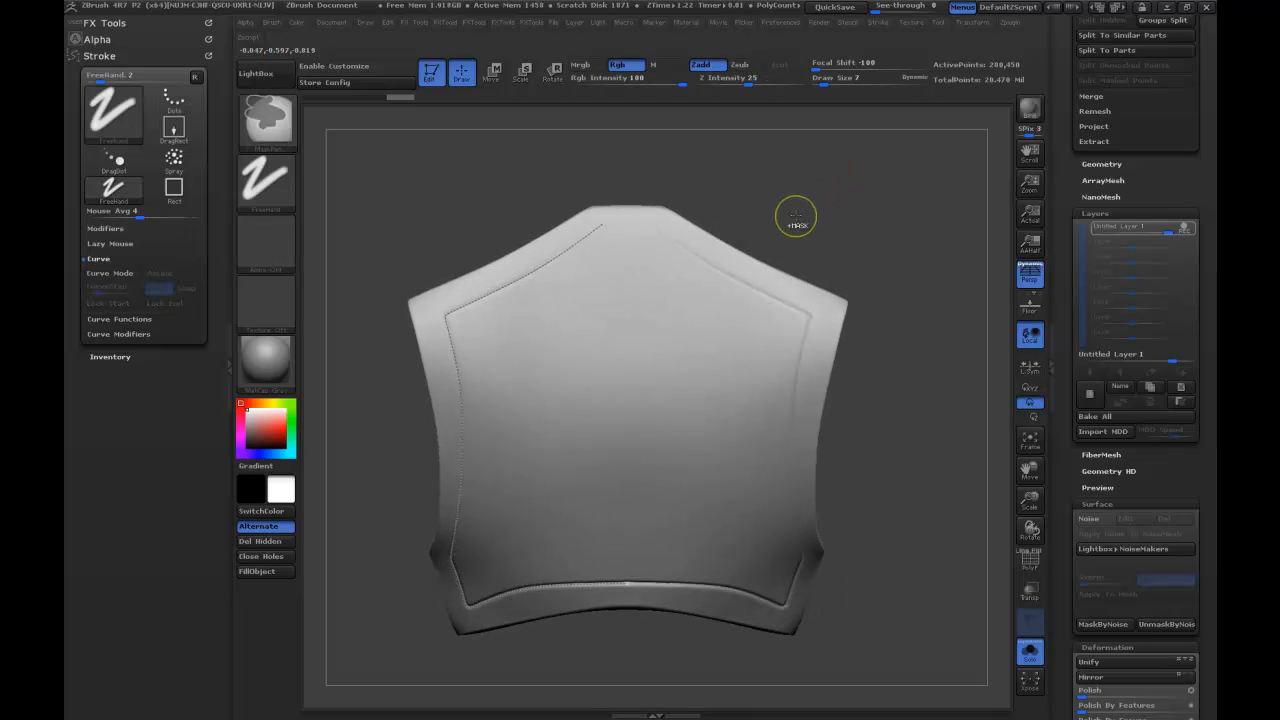
# Undo the carved border grooves and clear the border curve from the chest piece.
pyautogui.hotkey('ctrl', 'z')
pyautogui.hotkey('ctrl', 'z')
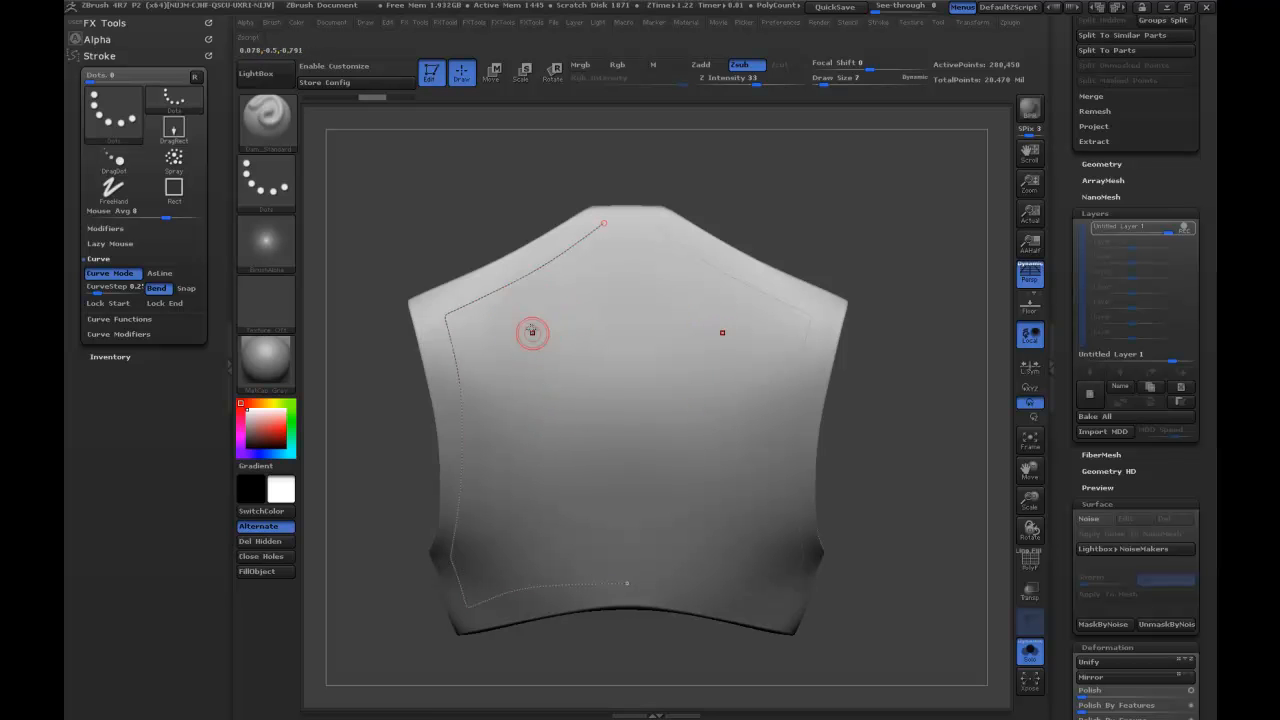
pyautogui.click(634, 348)
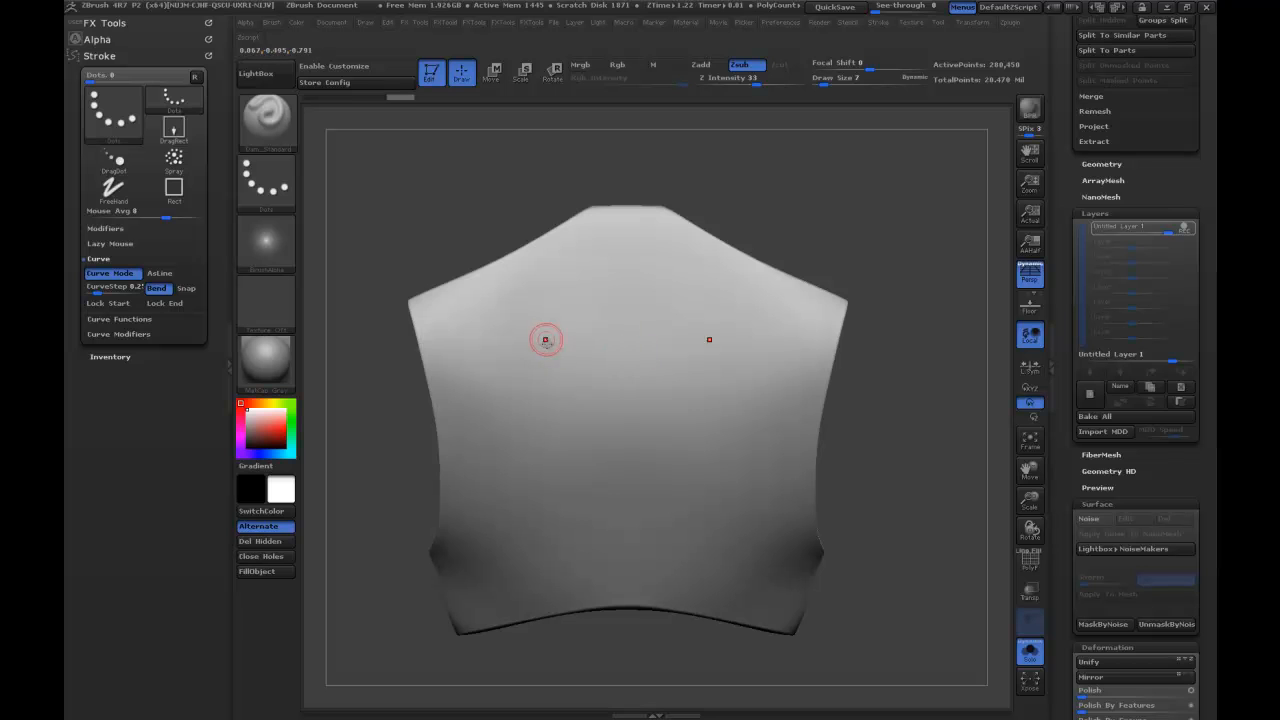
# Draw a long vertical curve on one half of the chest piece and carve mirrored grooves along it.
pyautogui.moveTo(537, 311); pyautogui.dragTo(534, 338)
pyautogui.moveTo(554, 568); pyautogui.dragTo(555, 574)
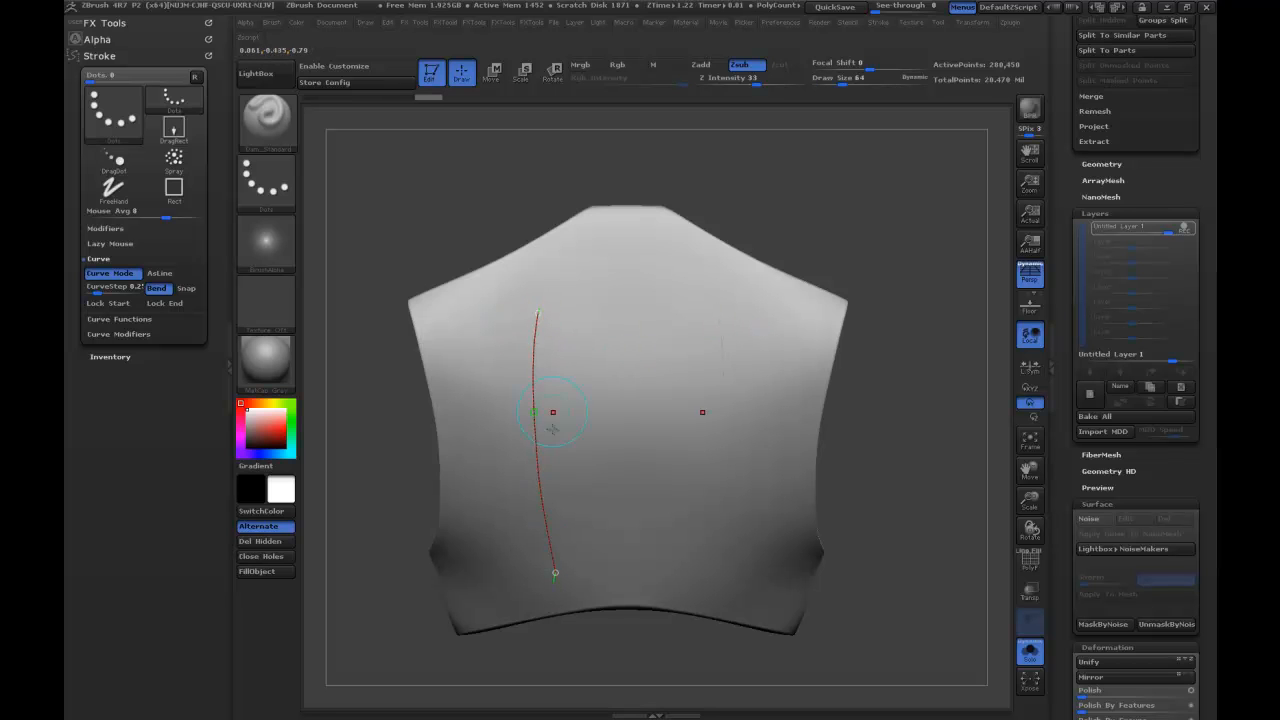
pyautogui.click(535, 321)
pyautogui.moveTo(769, 226); pyautogui.dragTo(700, 232)
pyautogui.moveTo(671, 498); pyautogui.dragTo(827, 172)
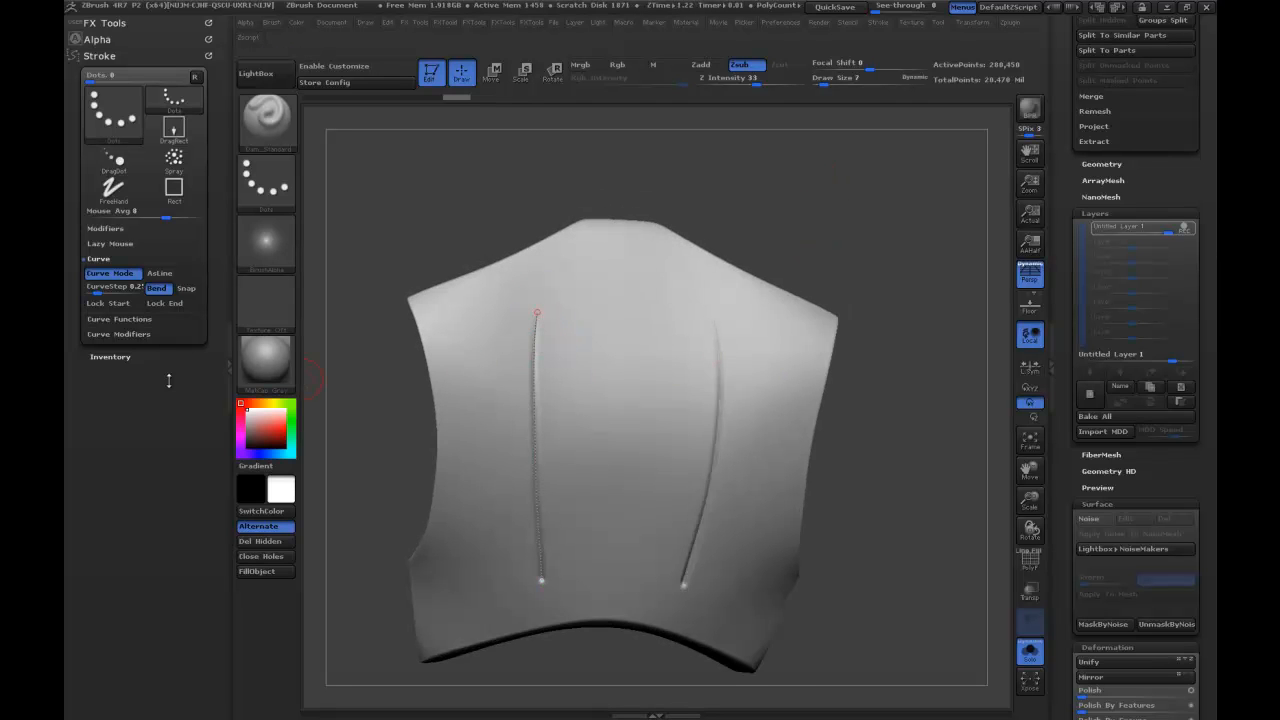
# Expand Curve Modifiers and flatten the Curve Falloff graph to full intensity along its whole length.
pyautogui.click(134, 337)
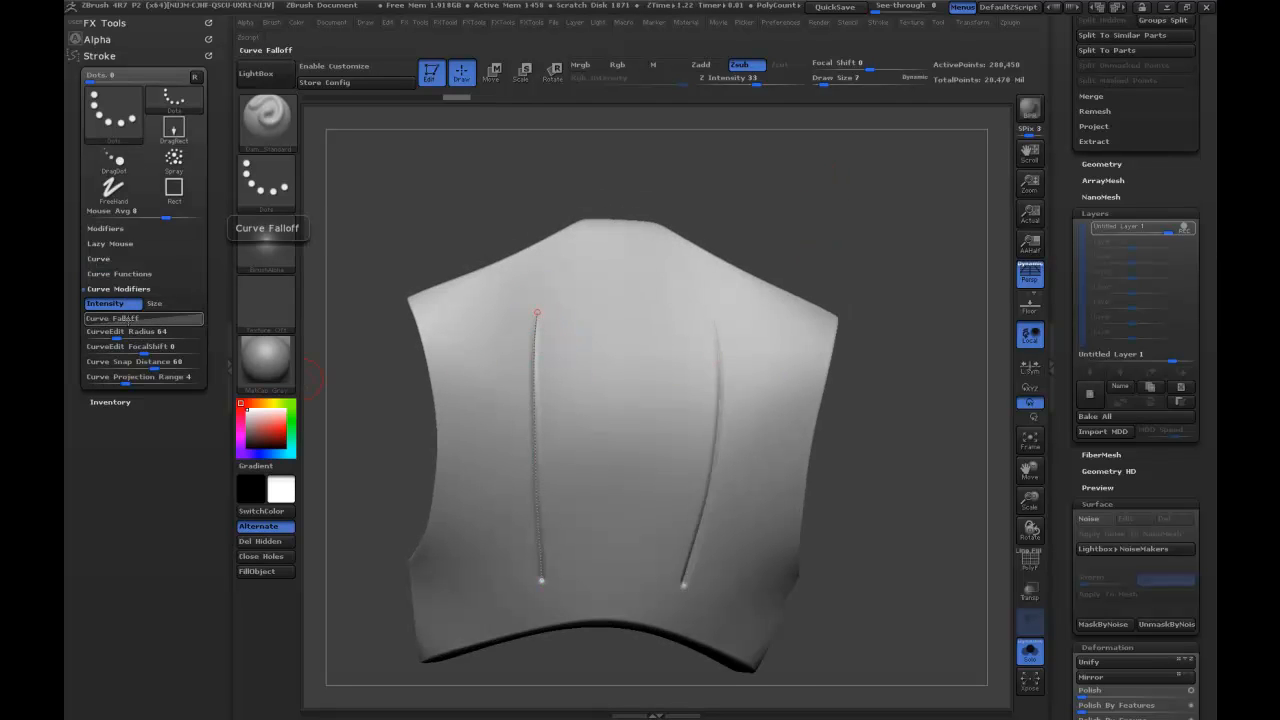
pyautogui.click(147, 318)
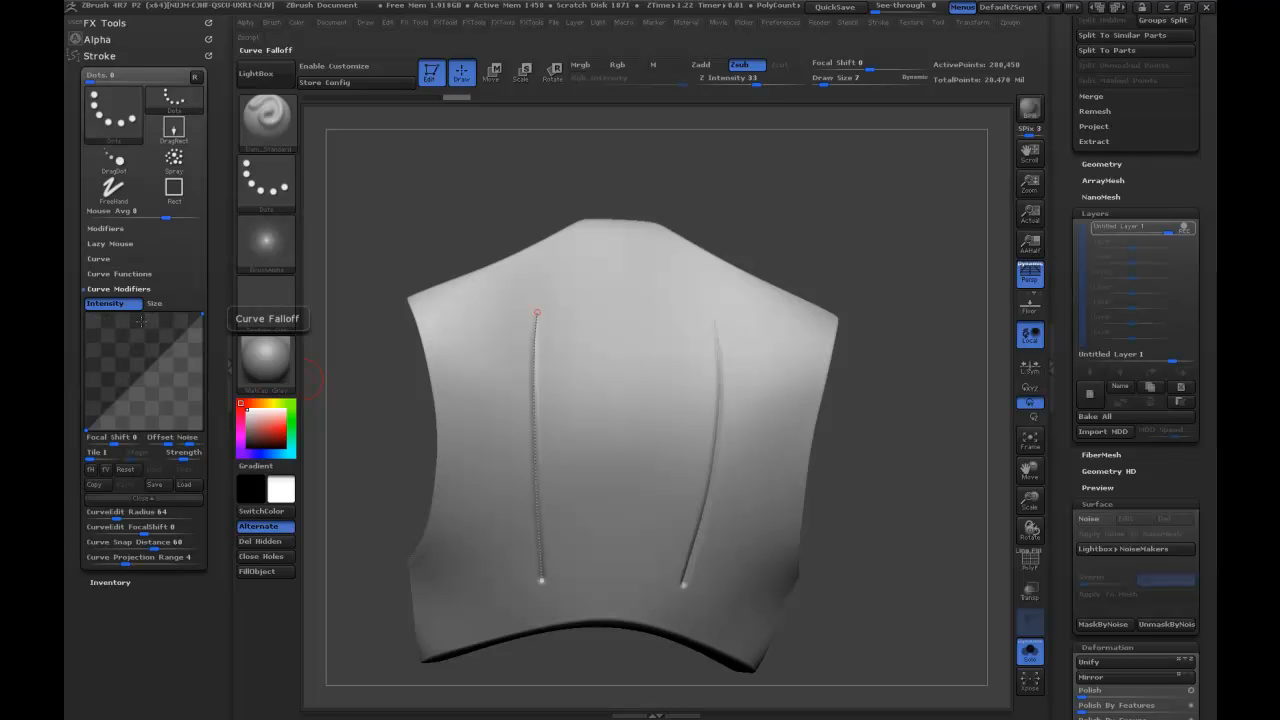
pyautogui.moveTo(86, 428); pyautogui.dragTo(86, 316)
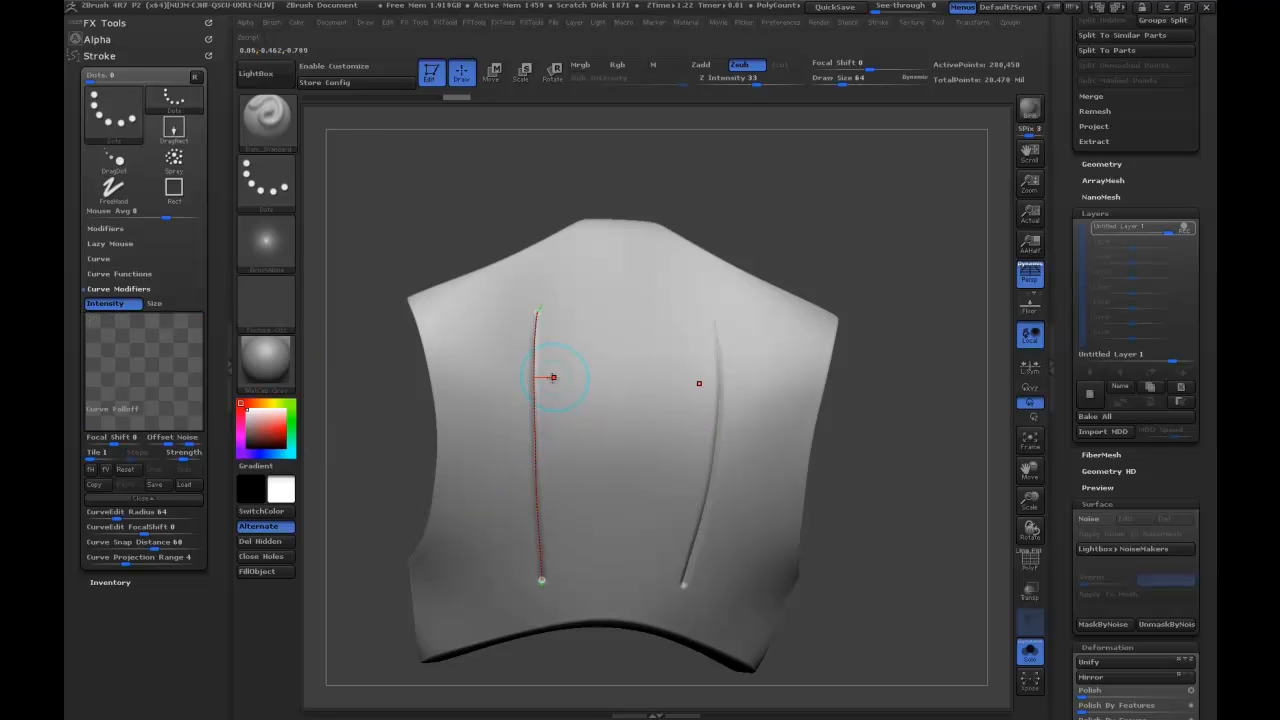
# Reapply the brush along the vertical curve to carve the mirrored grooves with the flat falloff.
pyautogui.click(537, 409)
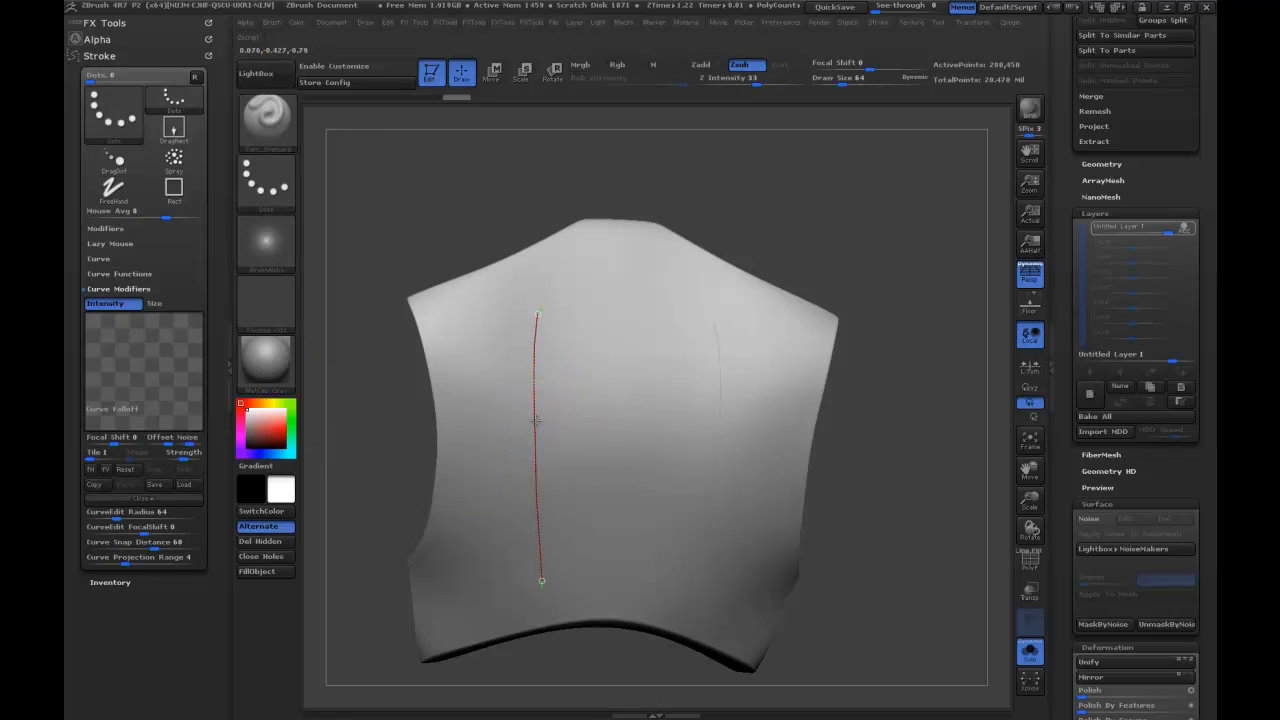
pyautogui.click(536, 420)
pyautogui.moveTo(783, 200); pyautogui.dragTo(714, 277)
pyautogui.moveTo(855, 196); pyautogui.dragTo(825, 183)
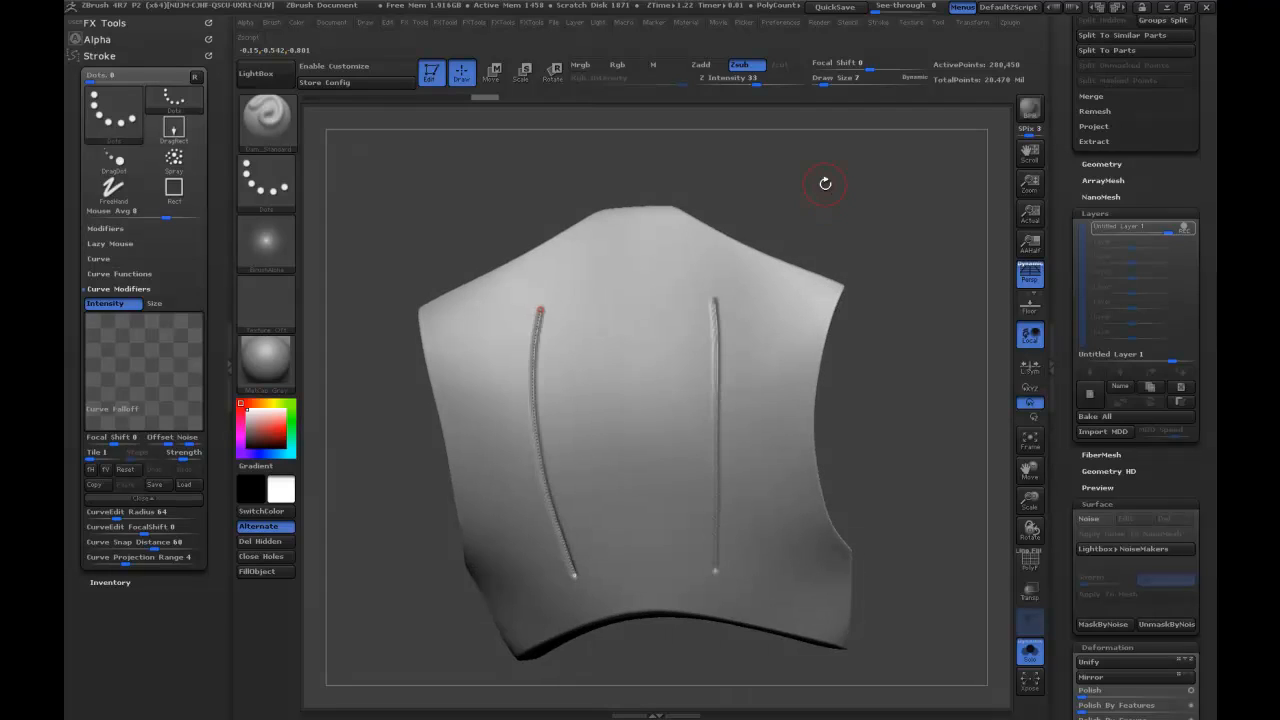
# Undo the reapplied grooves and set the curve's draw size to 39.
pyautogui.hotkey('ctrl', 'z')
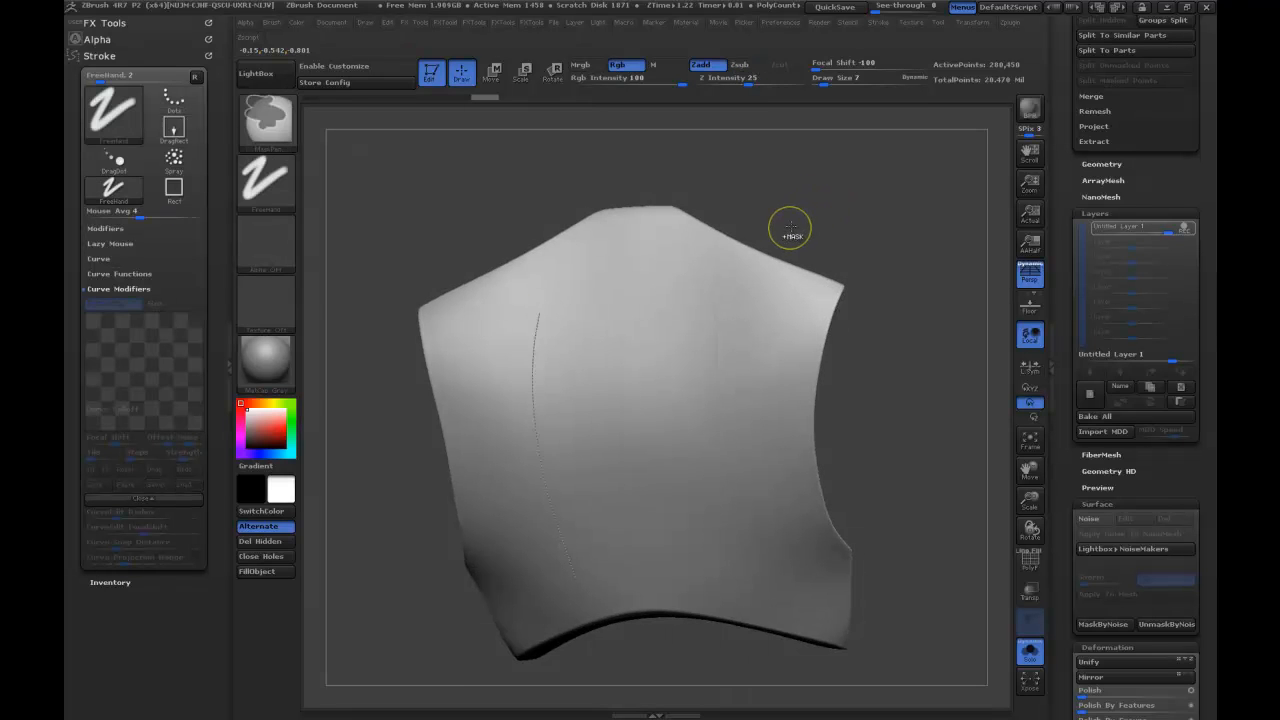
pyautogui.press('s')
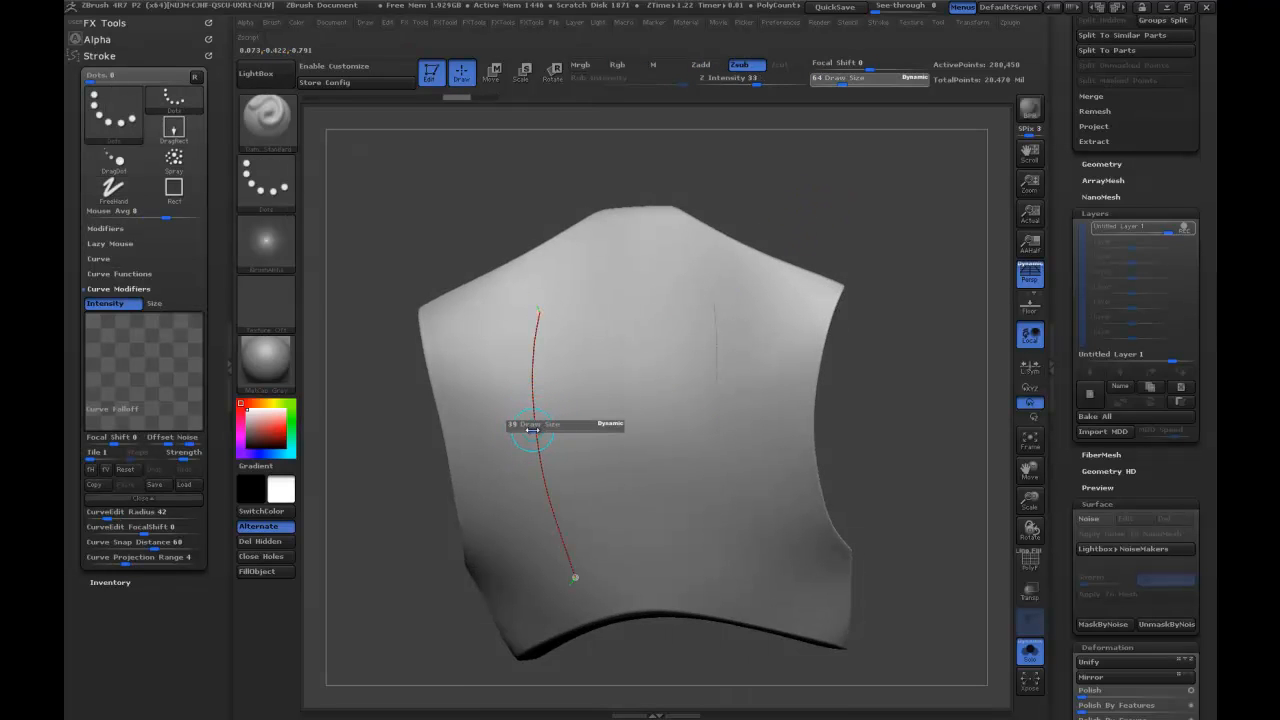
pyautogui.moveTo(803, 143); pyautogui.dragTo(811, 160)
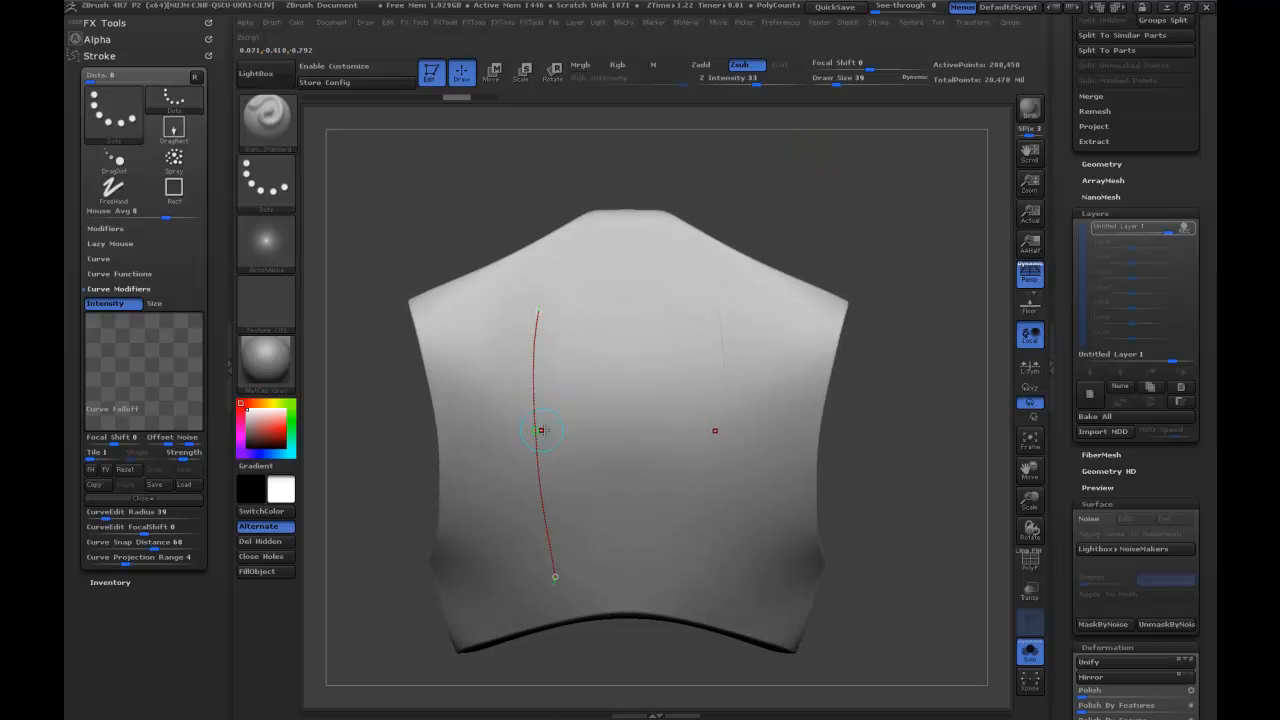
# Try carving the vertical grooves at the smaller brush size, and undo them along with the curve.
pyautogui.click(533, 433)
pyautogui.moveTo(848, 232)
pyautogui.mouseDown()
pyautogui.moveTo(851, 183)
pyautogui.moveTo(866, 234)
pyautogui.moveTo(843, 233)
pyautogui.mouseUp()
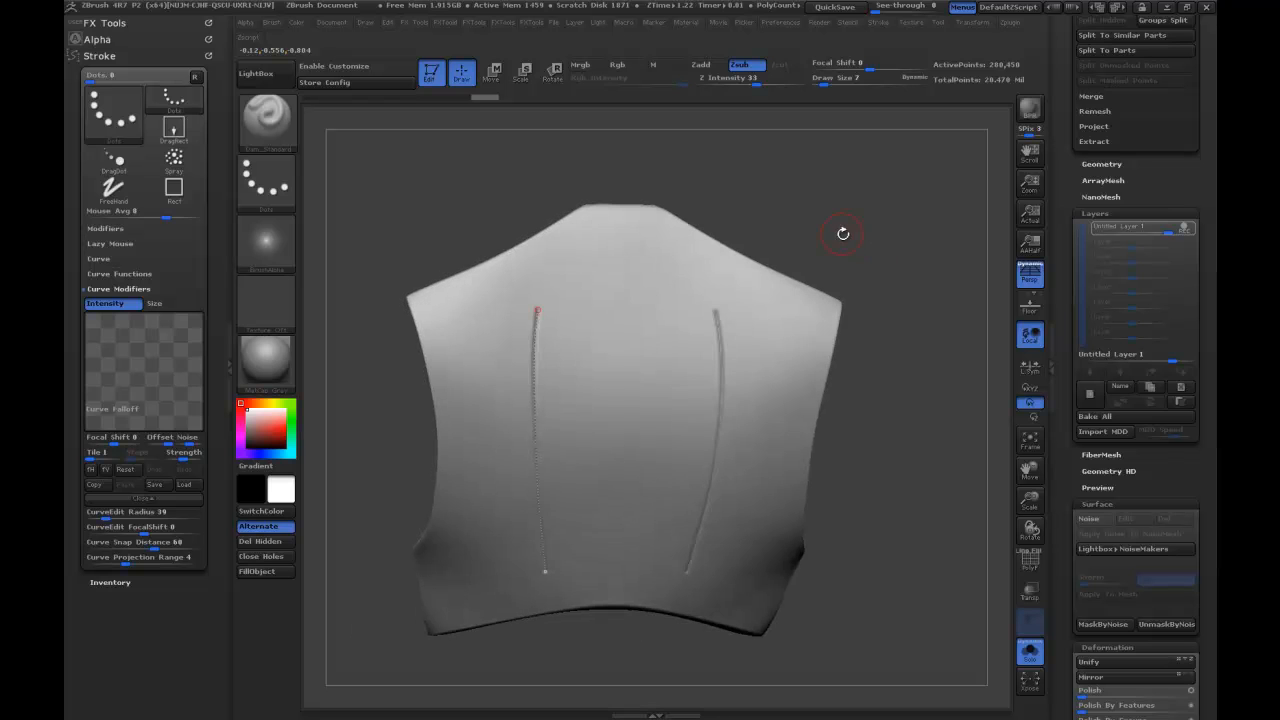
pyautogui.hotkey('ctrl', 'z')
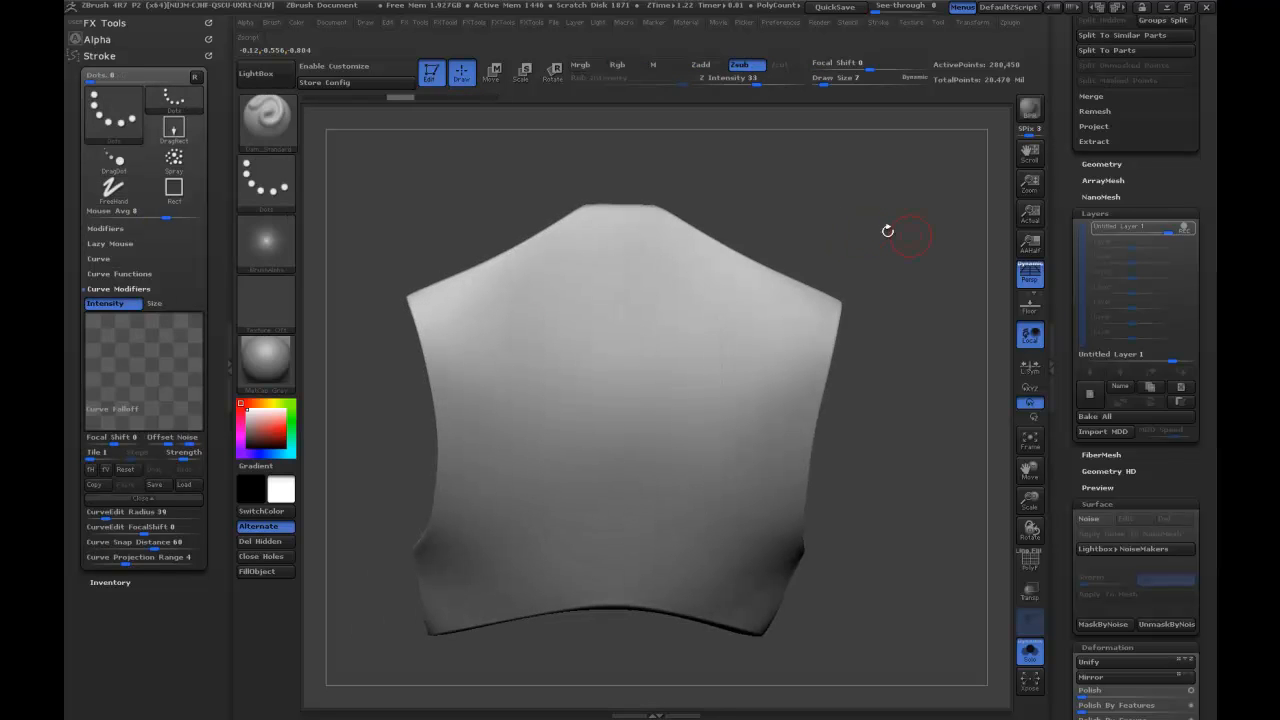
# Divide the chest piece to subdivision level 5 and add a new layer.
pyautogui.press('ctrl')
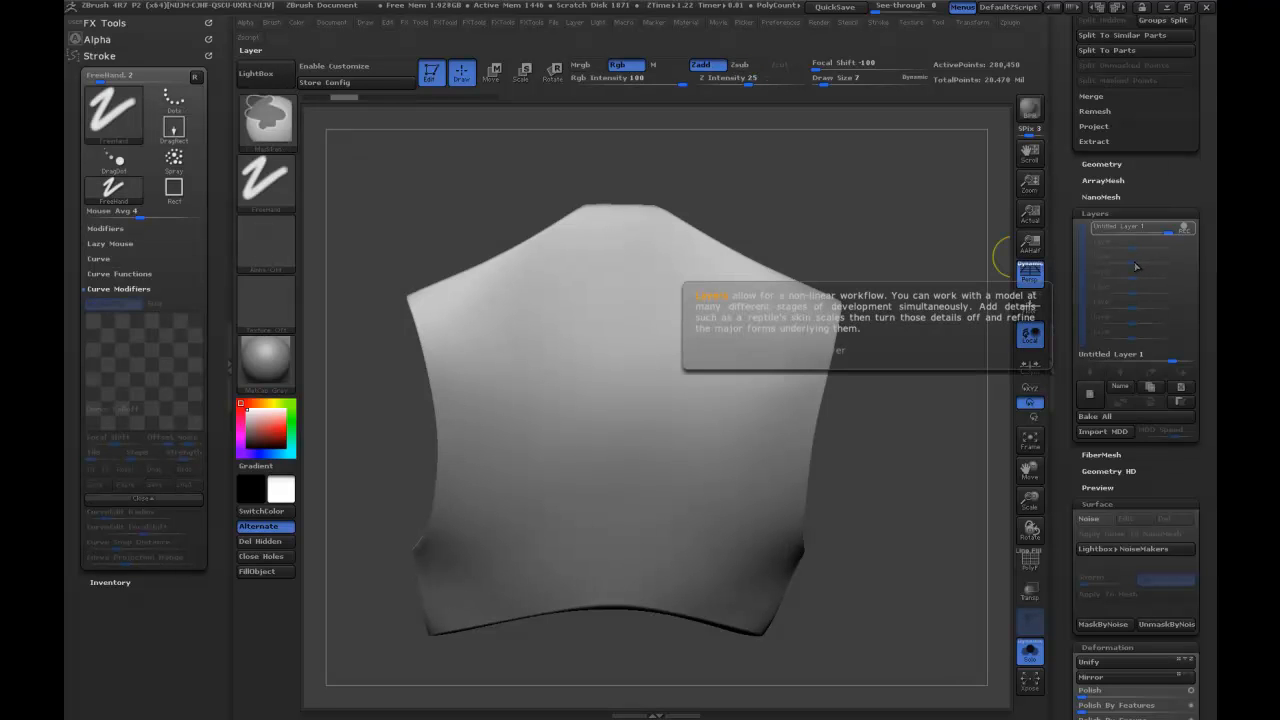
pyautogui.click(1101, 164)
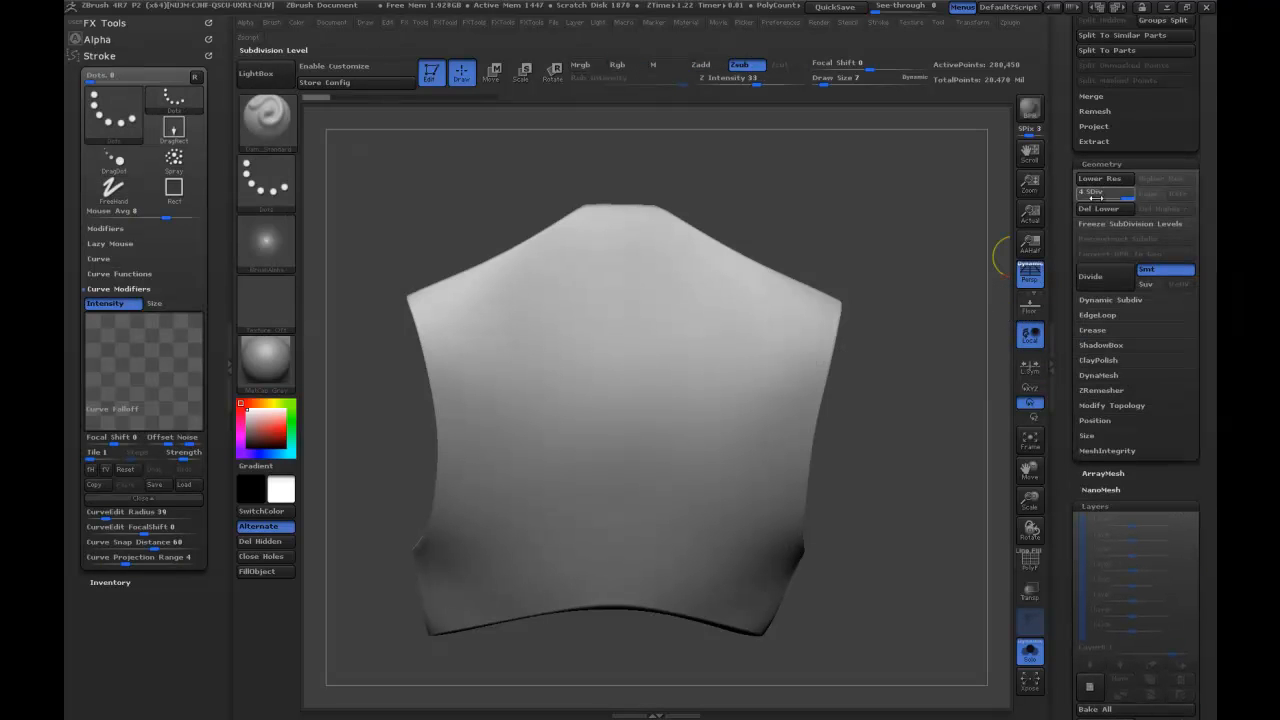
pyautogui.click(1097, 277)
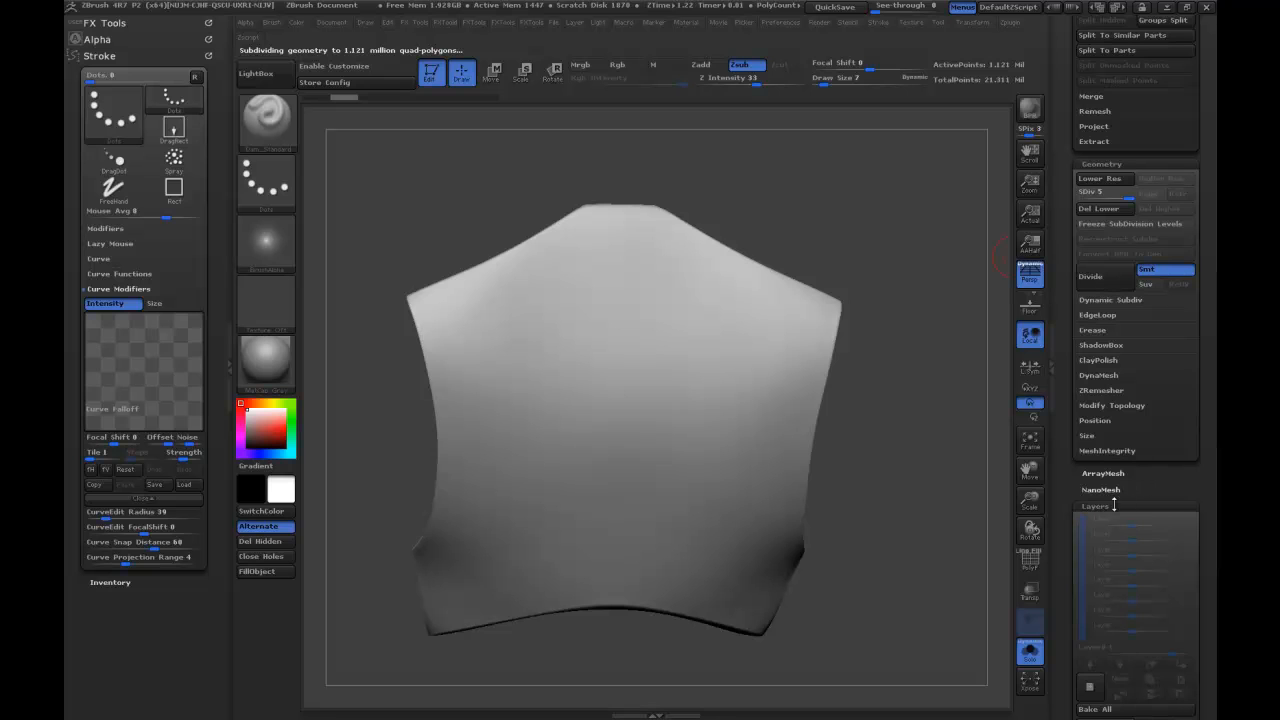
pyautogui.click(1091, 687)
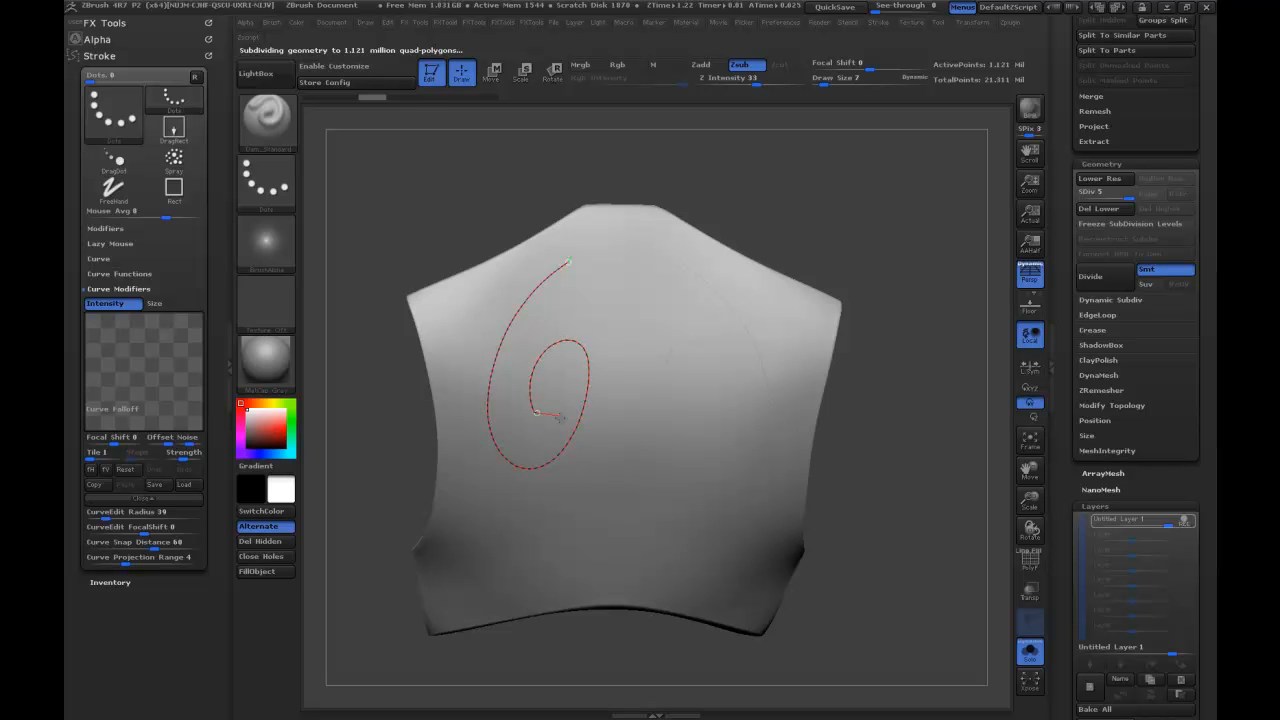
# Draw a spiral curve on the upper half of the chest piece and carve mirrored spiral grooves along it.
pyautogui.moveTo(563, 393); pyautogui.dragTo(560, 398)
pyautogui.click(566, 342)
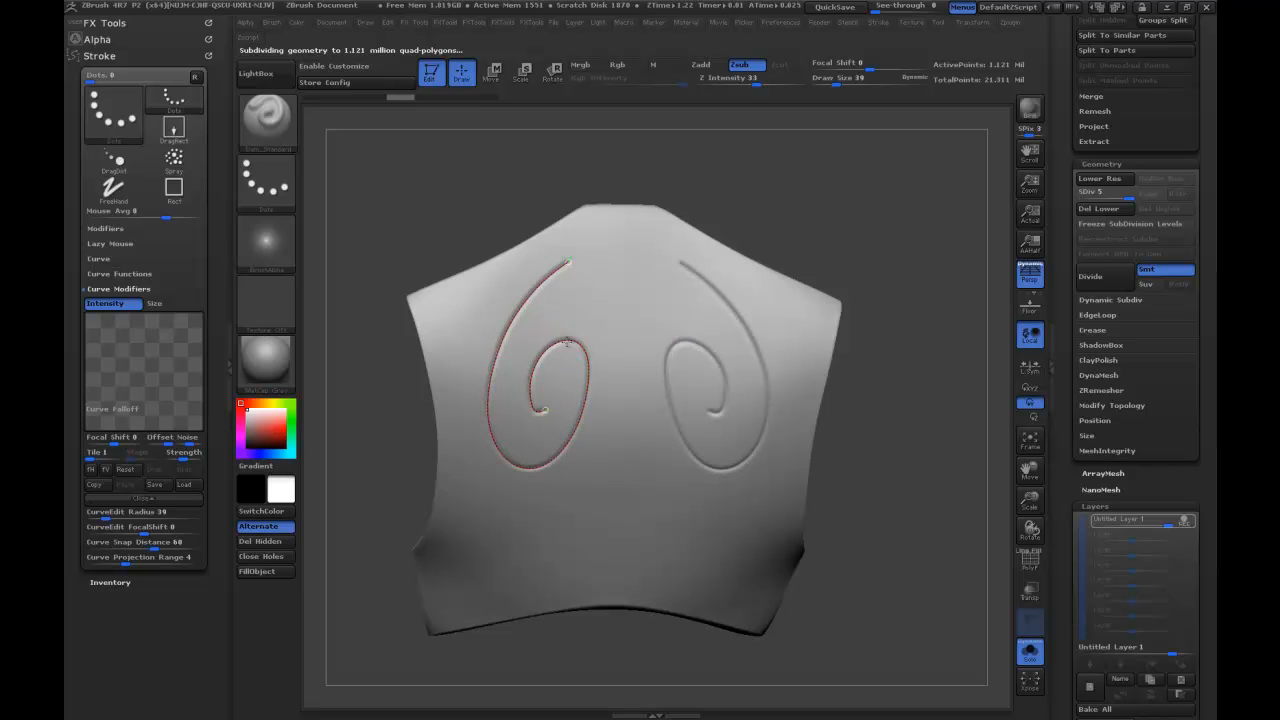
pyautogui.moveTo(811, 186)
pyautogui.mouseDown()
pyautogui.moveTo(857, 172)
pyautogui.moveTo(834, 129)
pyautogui.moveTo(847, 187)
pyautogui.moveTo(875, 215)
pyautogui.moveTo(815, 240)
pyautogui.mouseUp()
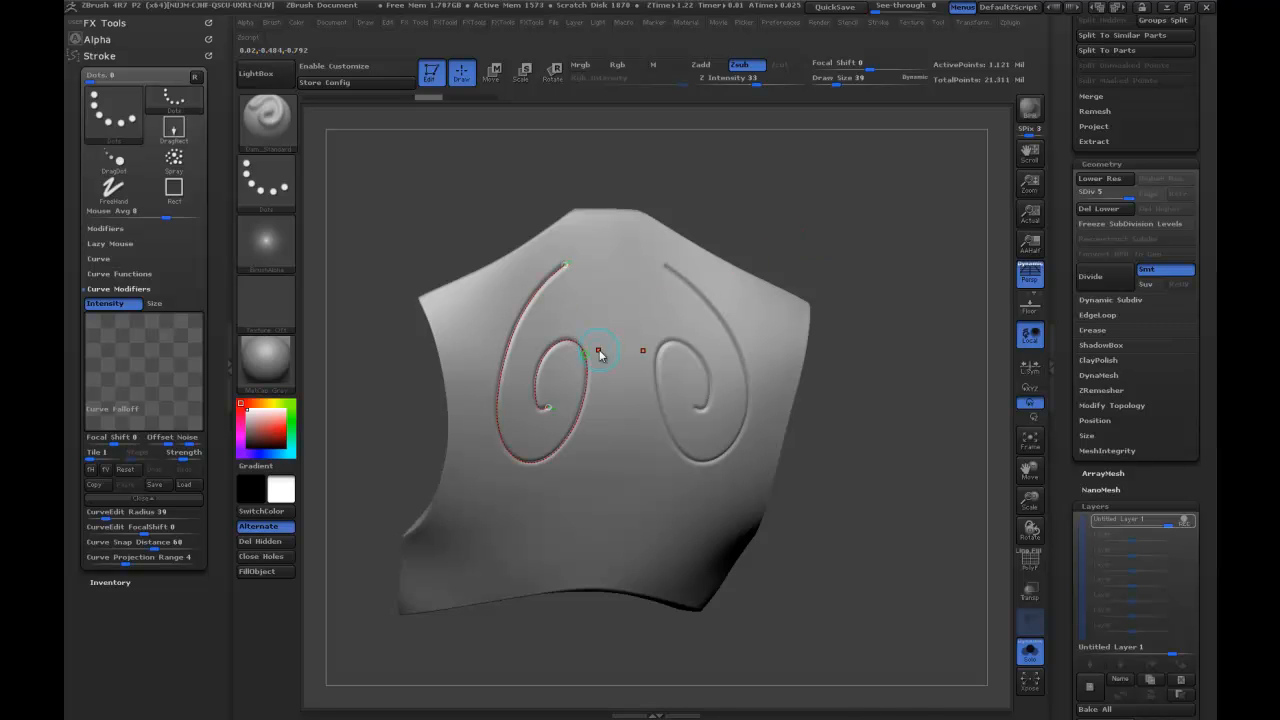
pyautogui.press('s')
pyautogui.click(831, 697)
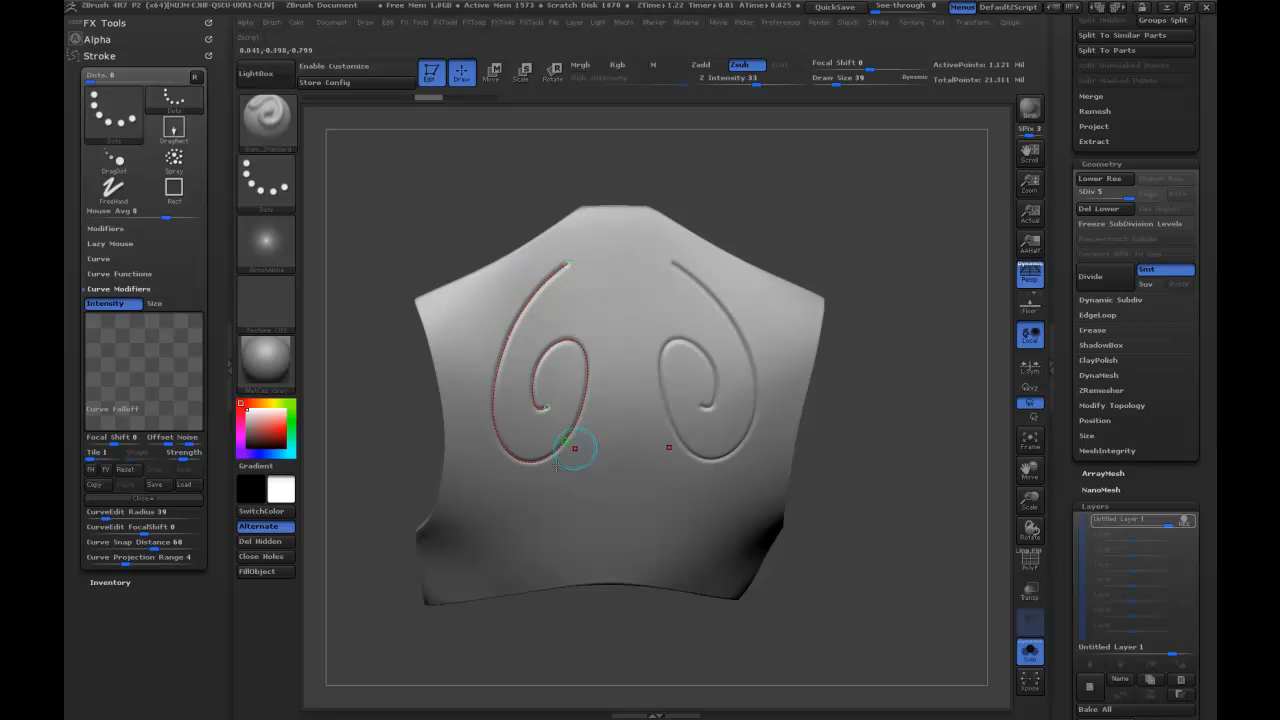
pyautogui.moveTo(837, 223); pyautogui.dragTo(863, 231)
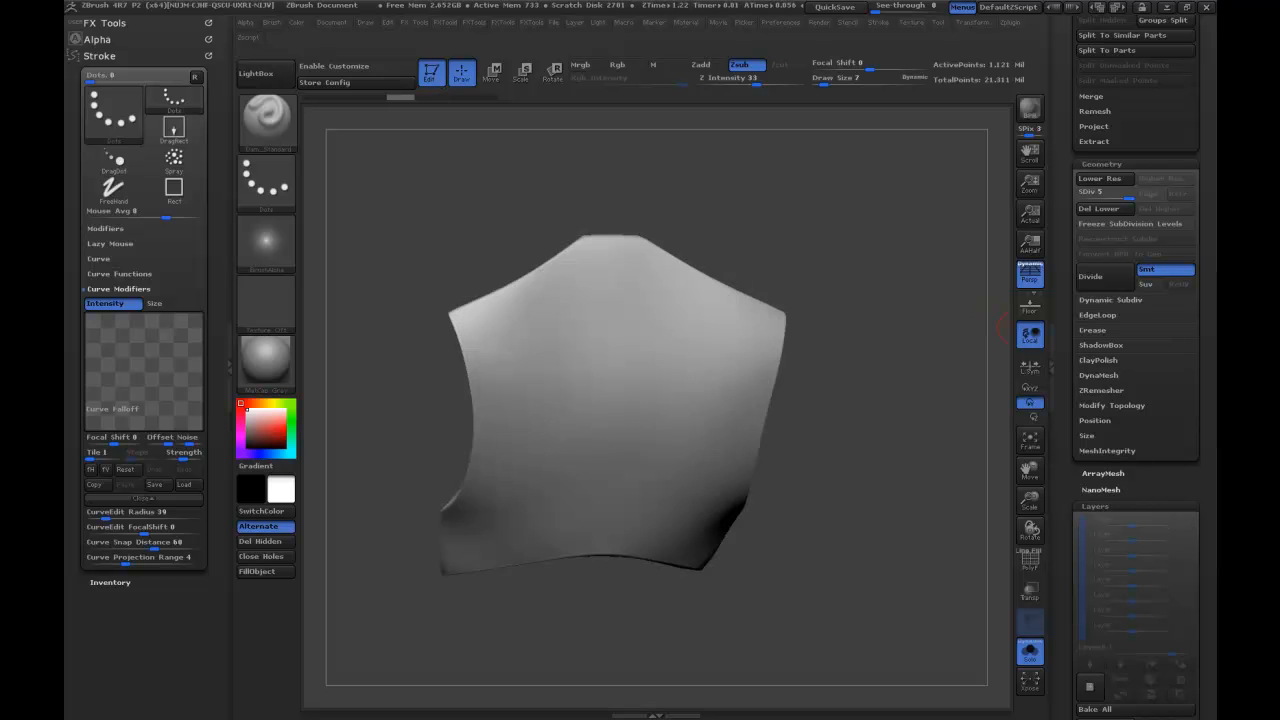
# Make the creature body PM3D_Skin_ZSphere2 the active subtool.
pyautogui.moveTo(807, 235); pyautogui.dragTo(880, 180)
pyautogui.moveTo(1064, 124); pyautogui.dragTo(1076, 265)
pyautogui.moveTo(897, 260)
pyautogui.mouseDown()
pyautogui.moveTo(874, 248)
pyautogui.moveTo(912, 258)
pyautogui.mouseUp()
pyautogui.moveTo(1081, 205); pyautogui.dragTo(1078, 288)
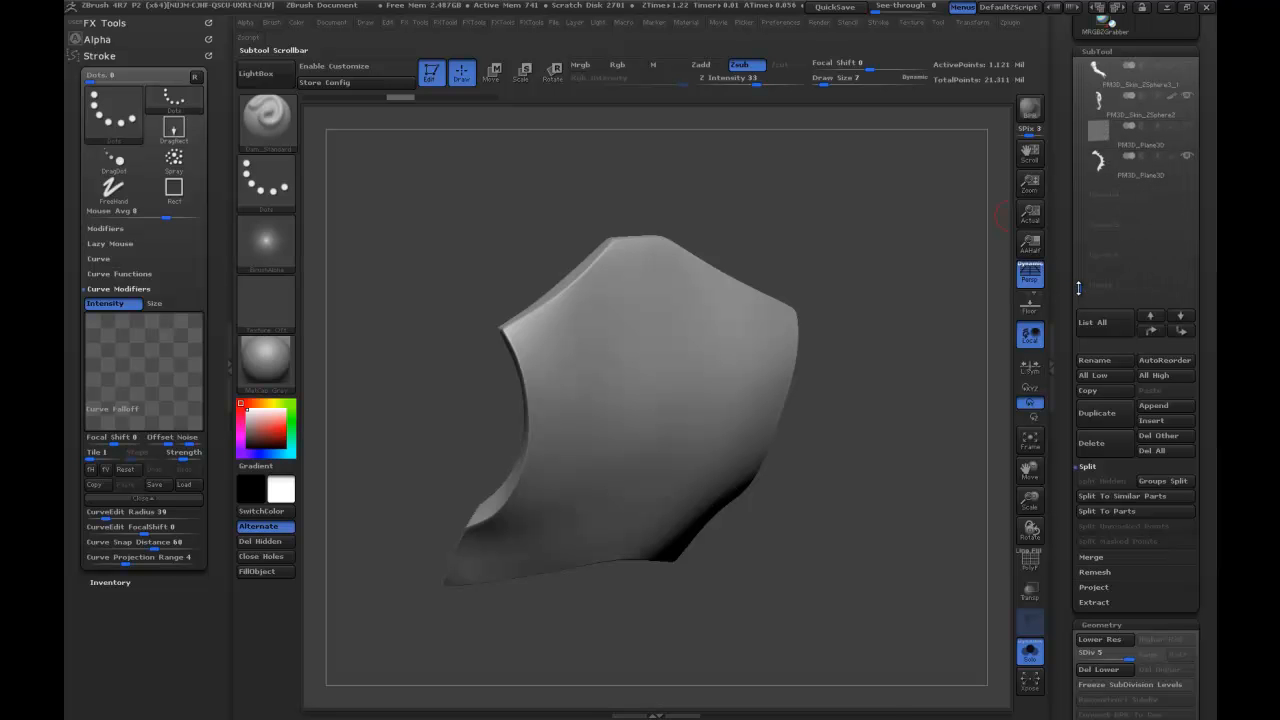
pyautogui.click(1095, 119)
pyautogui.moveTo(891, 257)
pyautogui.mouseDown()
pyautogui.moveTo(884, 150)
pyautogui.moveTo(868, 243)
pyautogui.moveTo(860, 236)
pyautogui.moveTo(881, 226)
pyautogui.mouseUp()
# Switch to the Cylinder3D tool, frame the cylinder in the view, and subdivide it.
pyautogui.moveTo(1061, 155); pyautogui.dragTo(1076, 272)
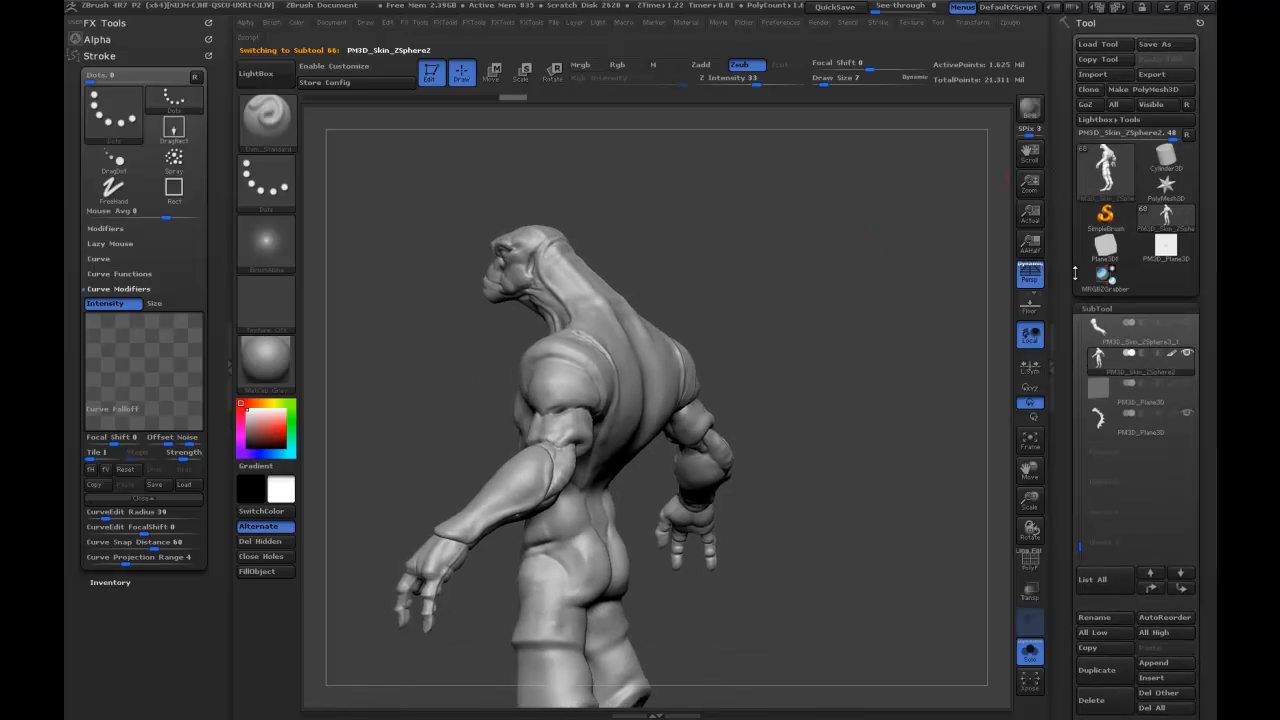
pyautogui.click(1105, 170)
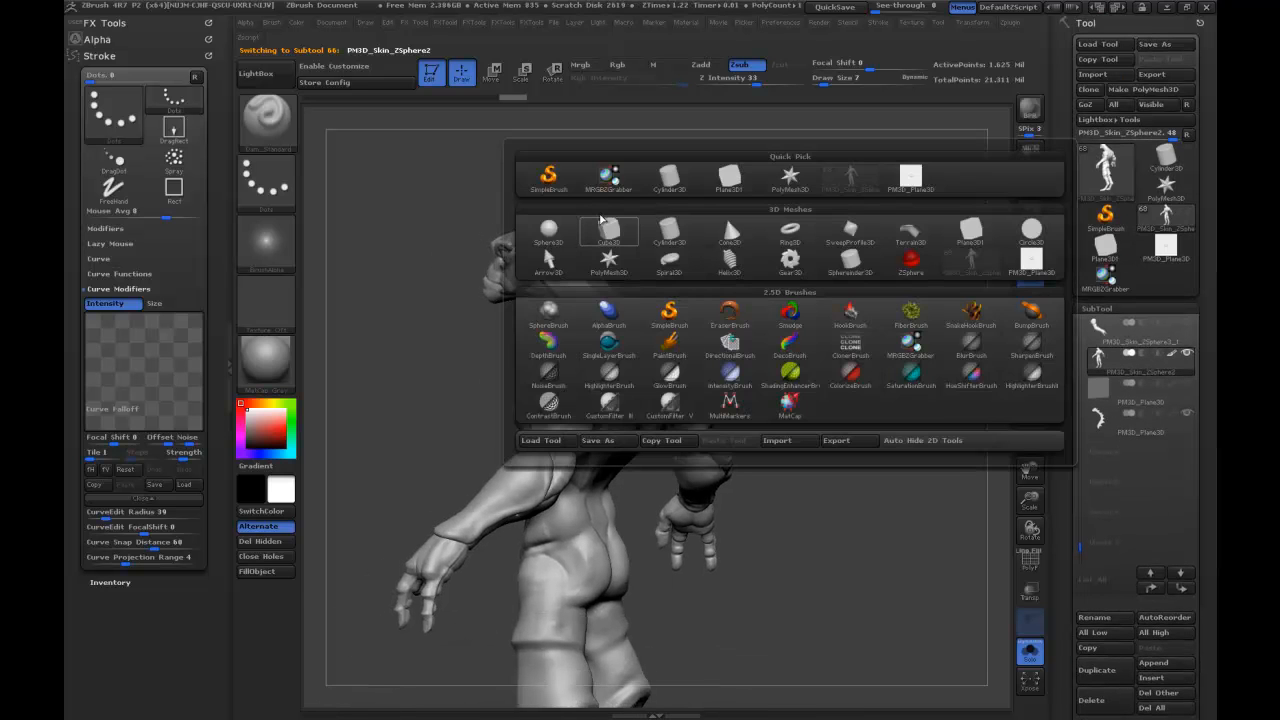
pyautogui.click(665, 180)
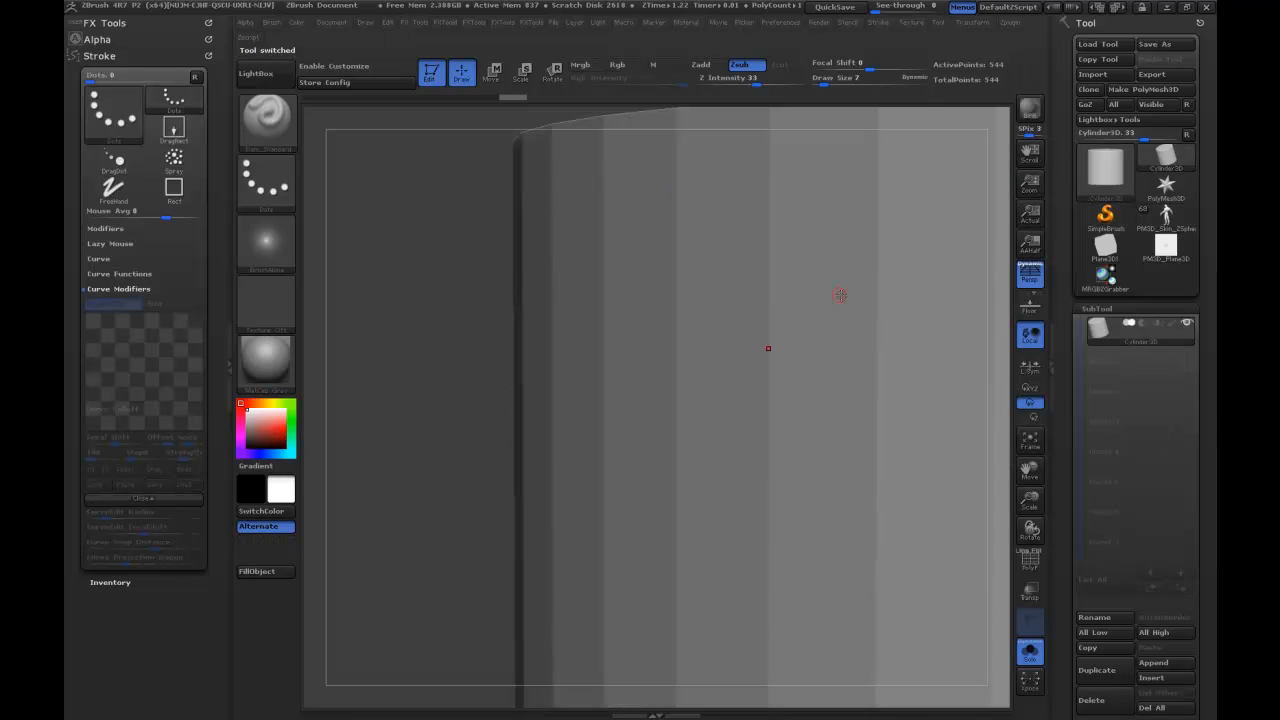
pyautogui.moveTo(441, 461); pyautogui.dragTo(845, 265)
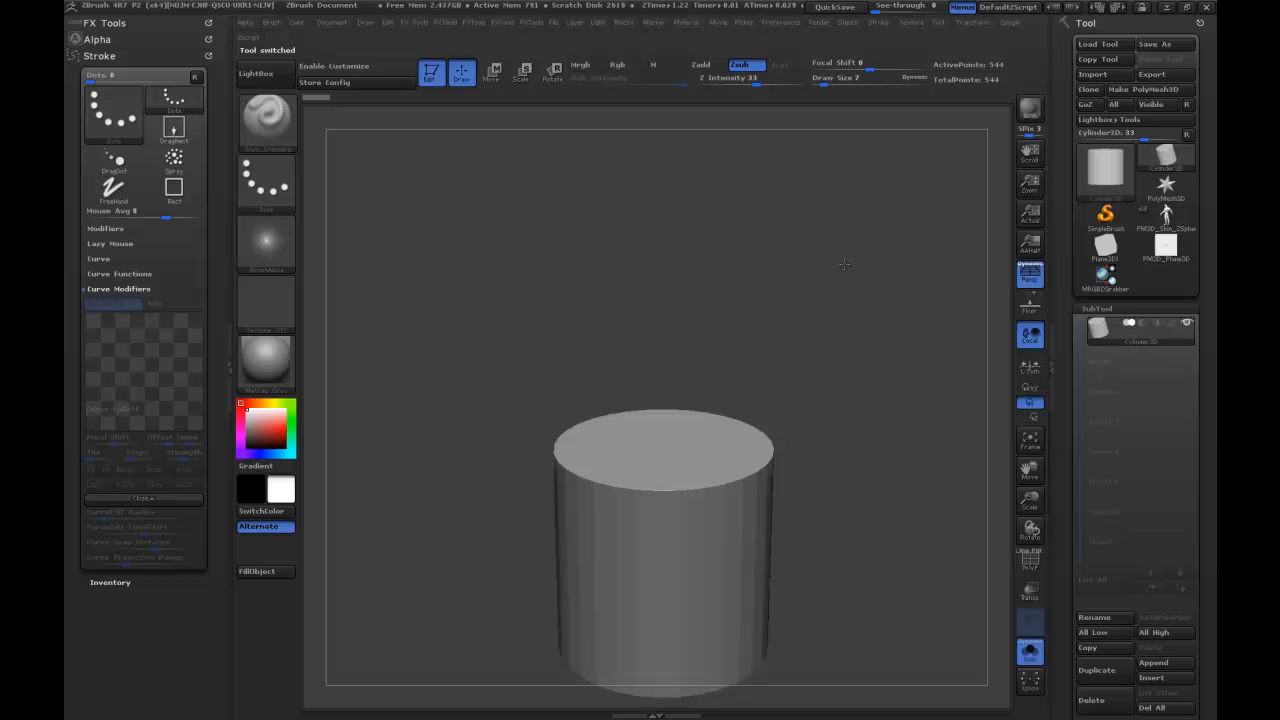
pyautogui.press('f')
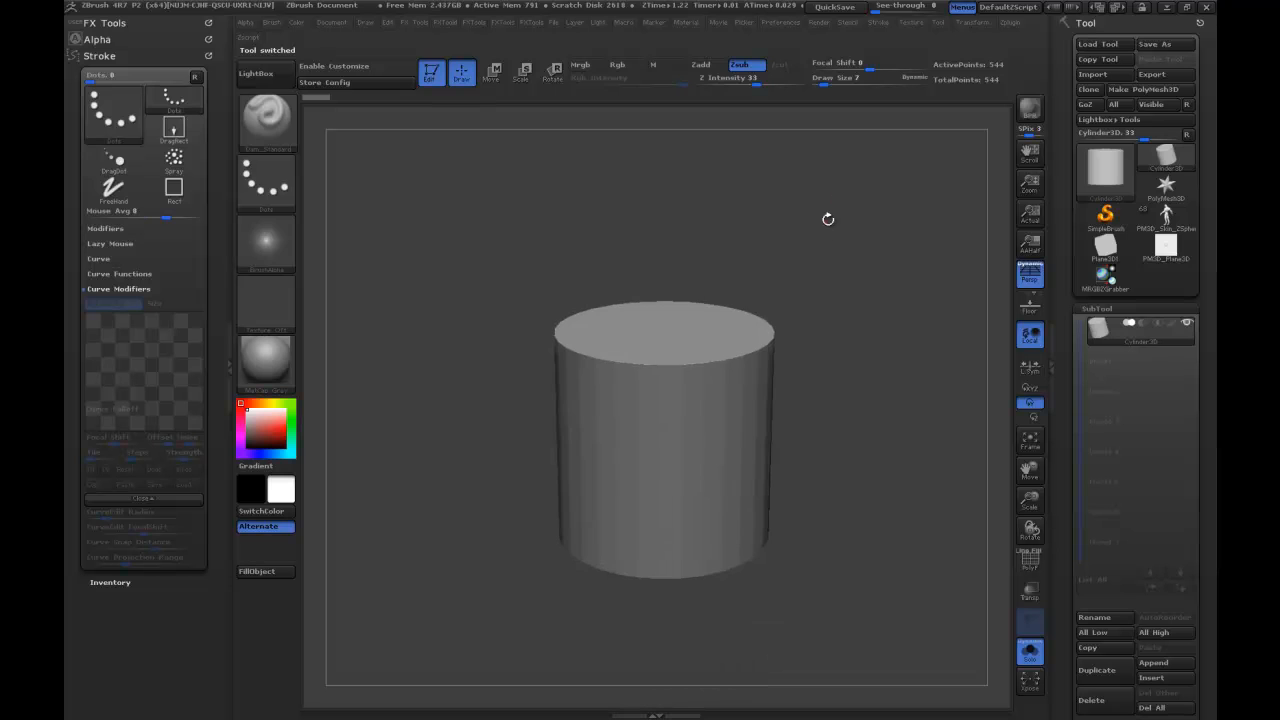
pyautogui.press('ctrl')
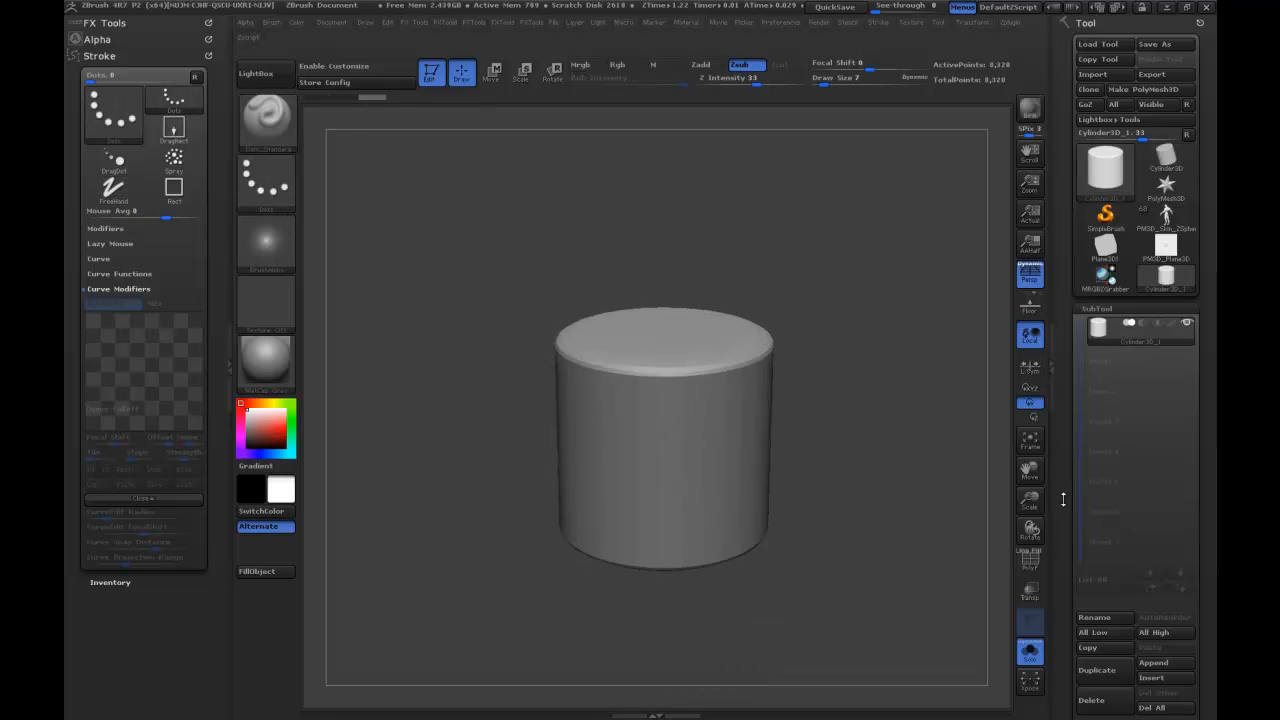
# Convert the cylinder to a PolyMesh3D and open its DynaMesh settings.
pyautogui.scroll(-10, 1063, 369)
pyautogui.moveTo(1063, 369); pyautogui.dragTo(1063, 373)
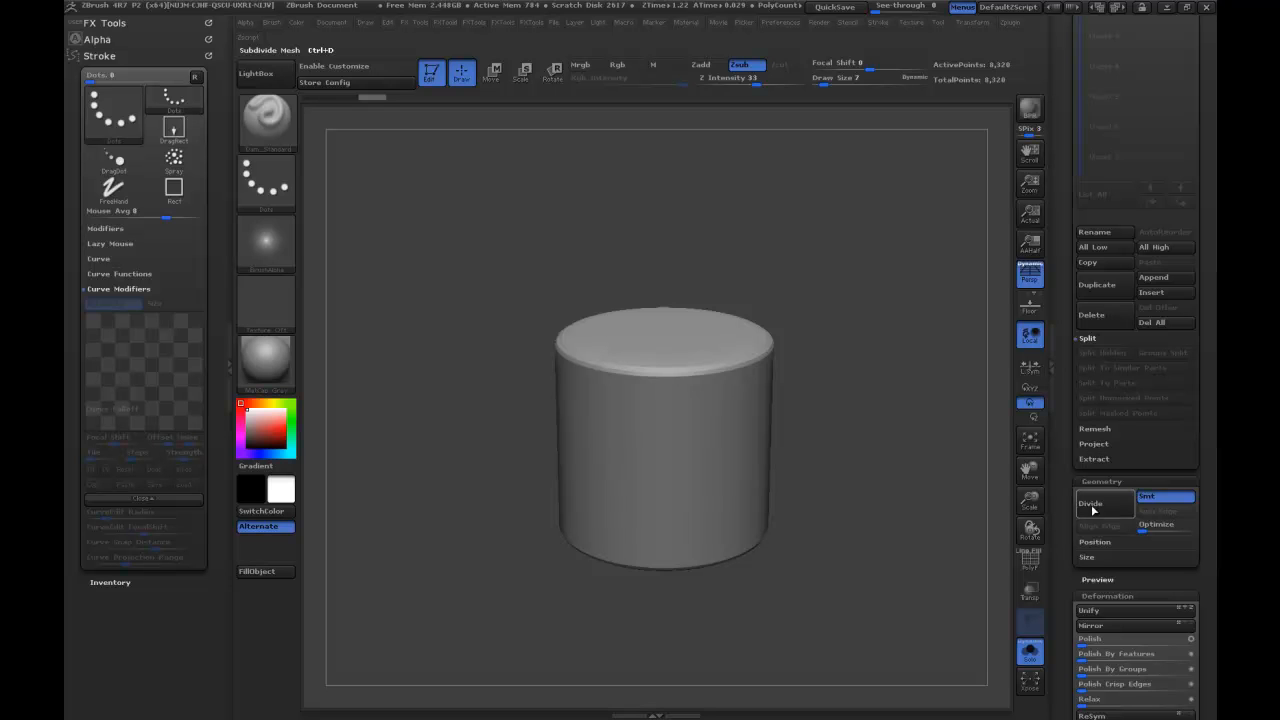
pyautogui.moveTo(1065, 574); pyautogui.dragTo(1065, 700)
pyautogui.moveTo(1060, 86); pyautogui.dragTo(1058, 168)
pyautogui.click(1145, 91)
pyautogui.moveTo(1068, 316); pyautogui.dragTo(1069, 138)
pyautogui.click(1100, 343)
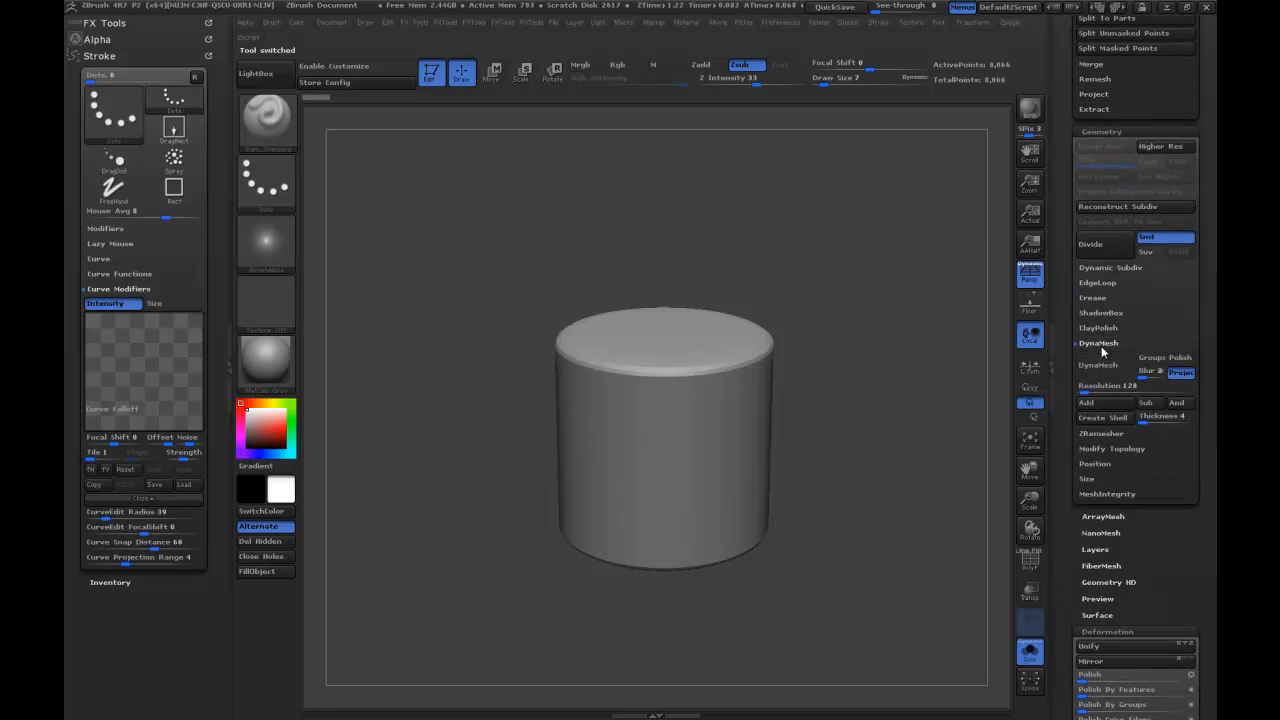
# Try DynaMesh on the cylinder at resolution 128, inspect its wireframe, and undo the remesh.
pyautogui.click(1130, 372)
pyautogui.click(1032, 568)
pyautogui.click(1032, 568)
pyautogui.click(1084, 387)
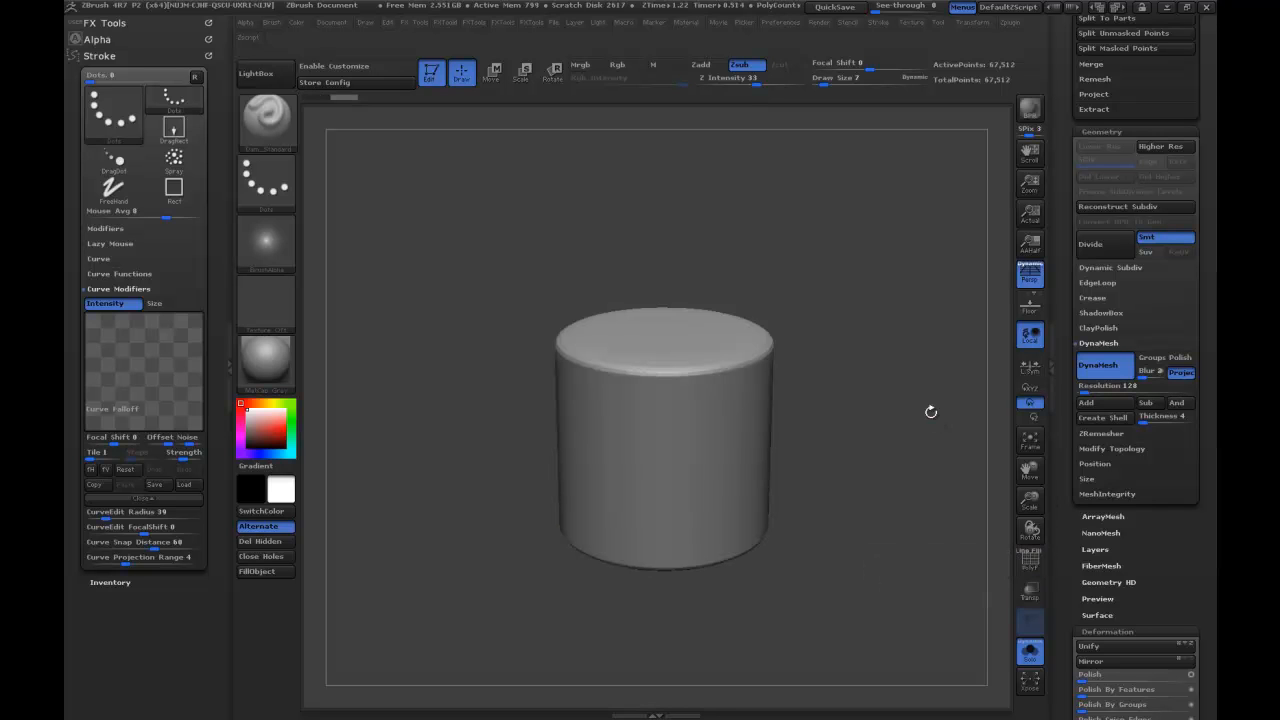
pyautogui.hotkey('ctrl', 'z')
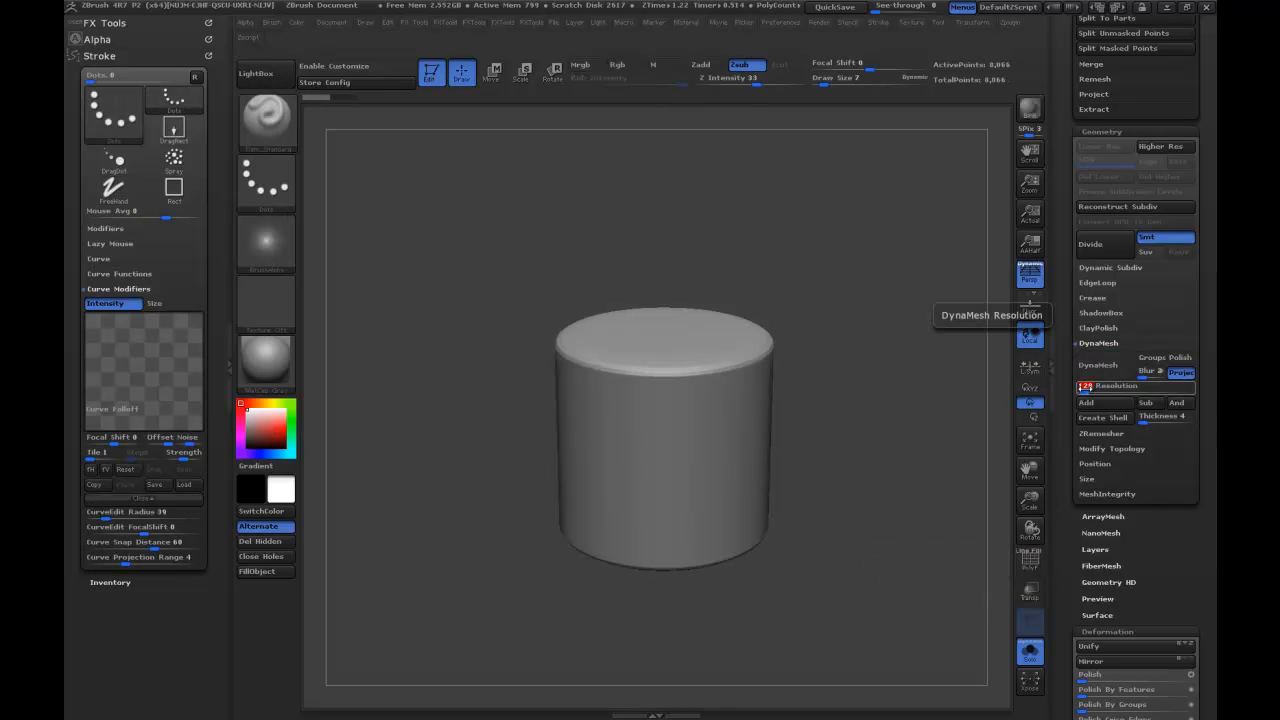
# Set the DynaMesh resolution to 48 and apply DynaMesh to the cylinder.
pyautogui.write('48')
pyautogui.press('Return')
pyautogui.click(1098, 365)
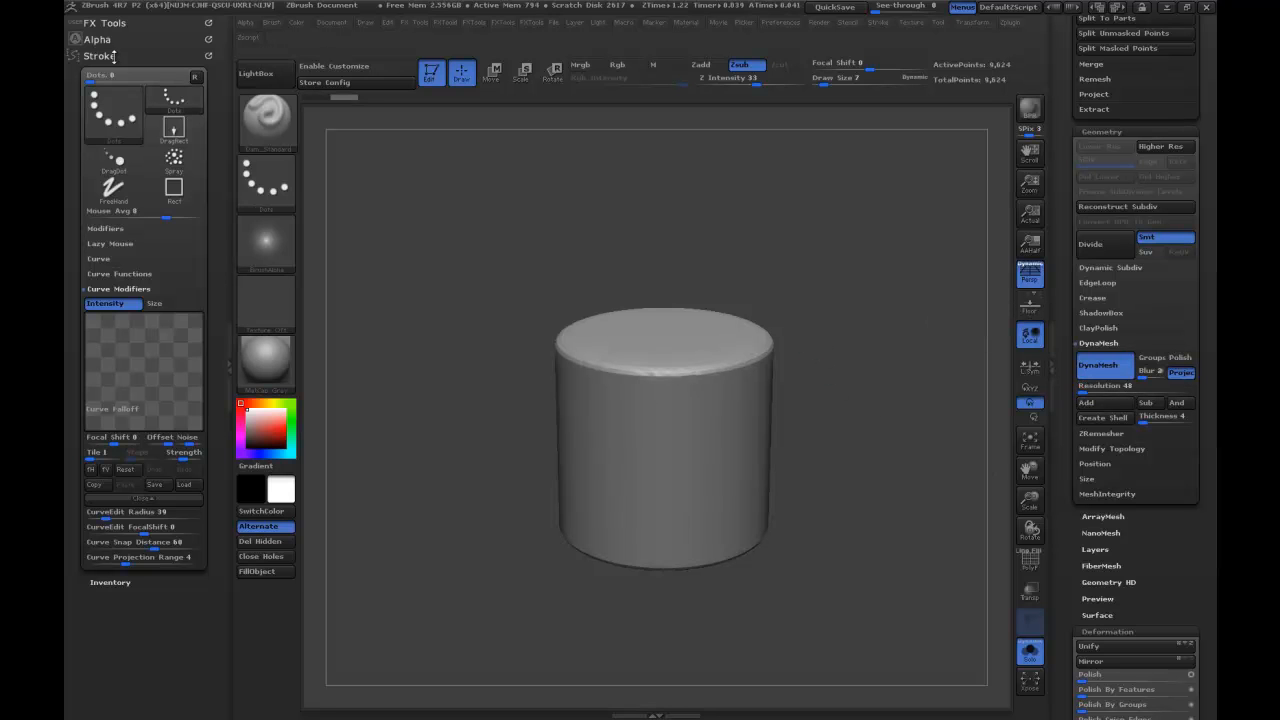
# Dock the Transform palette and activate radial symmetry on the Y axis with a radial count of 40.
pyautogui.click(205, 50)
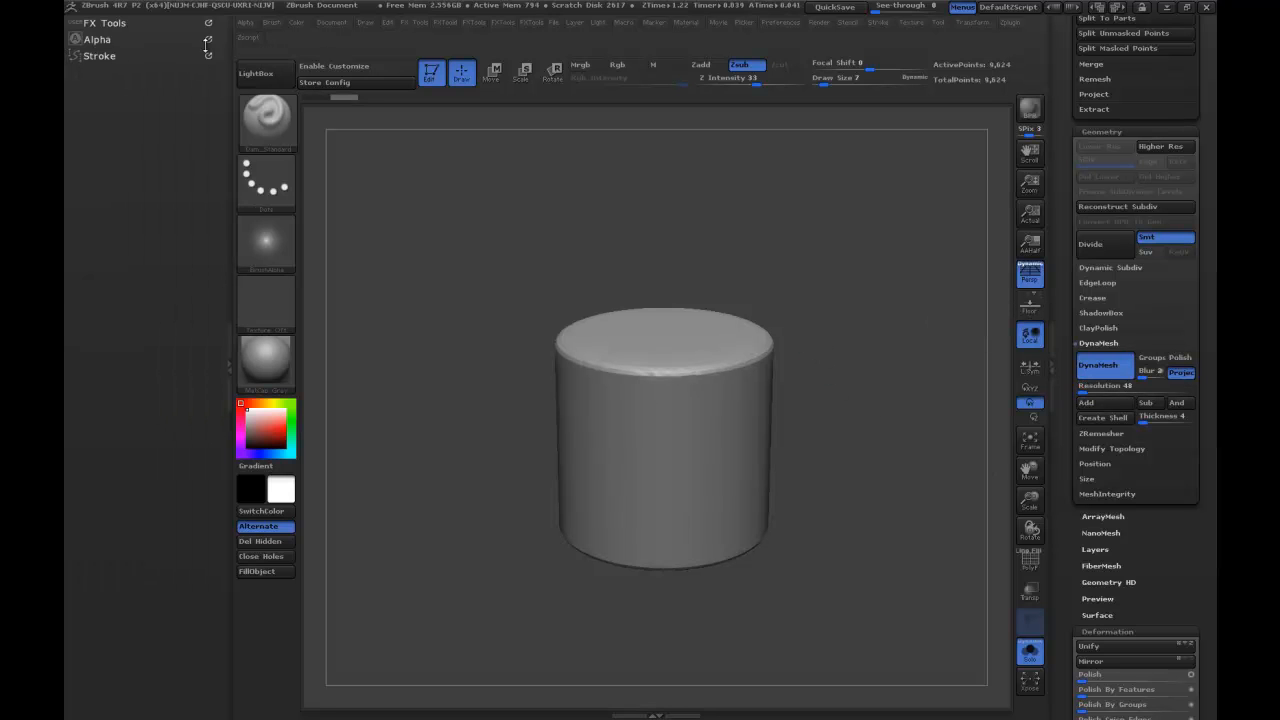
pyautogui.click(970, 24)
pyautogui.moveTo(962, 42); pyautogui.dragTo(143, 185)
pyautogui.click(128, 403)
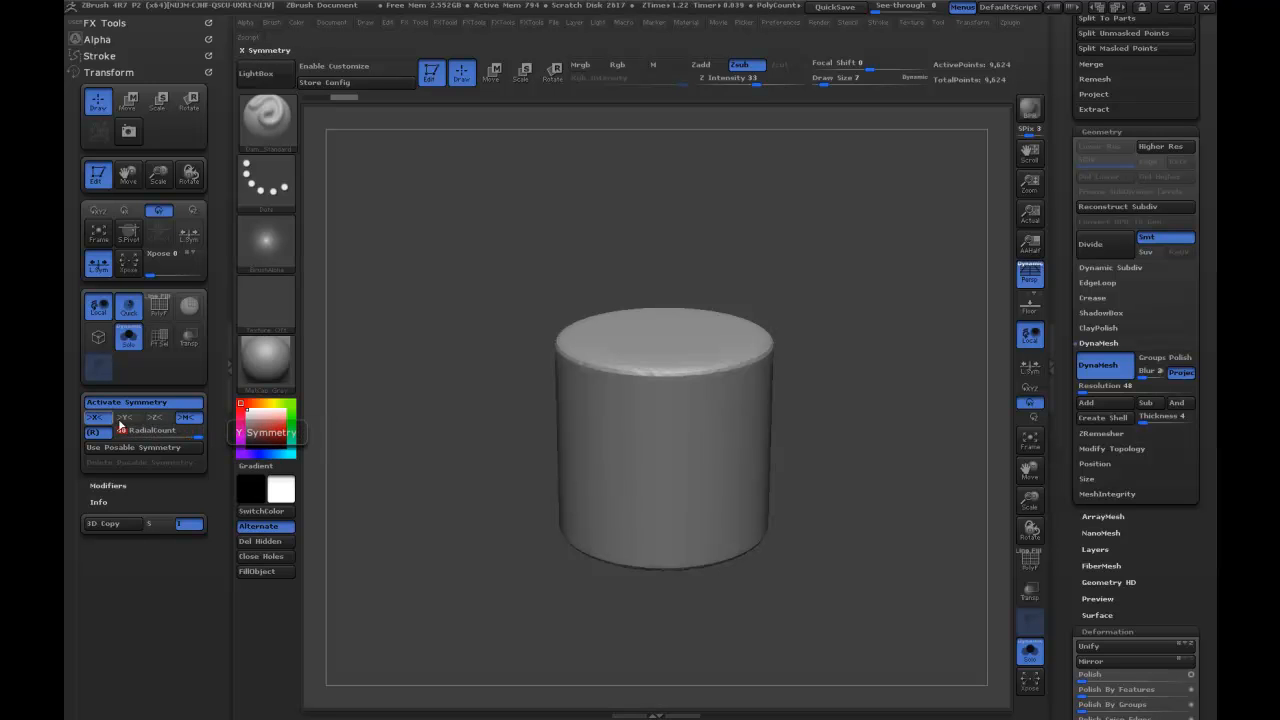
pyautogui.click(130, 419)
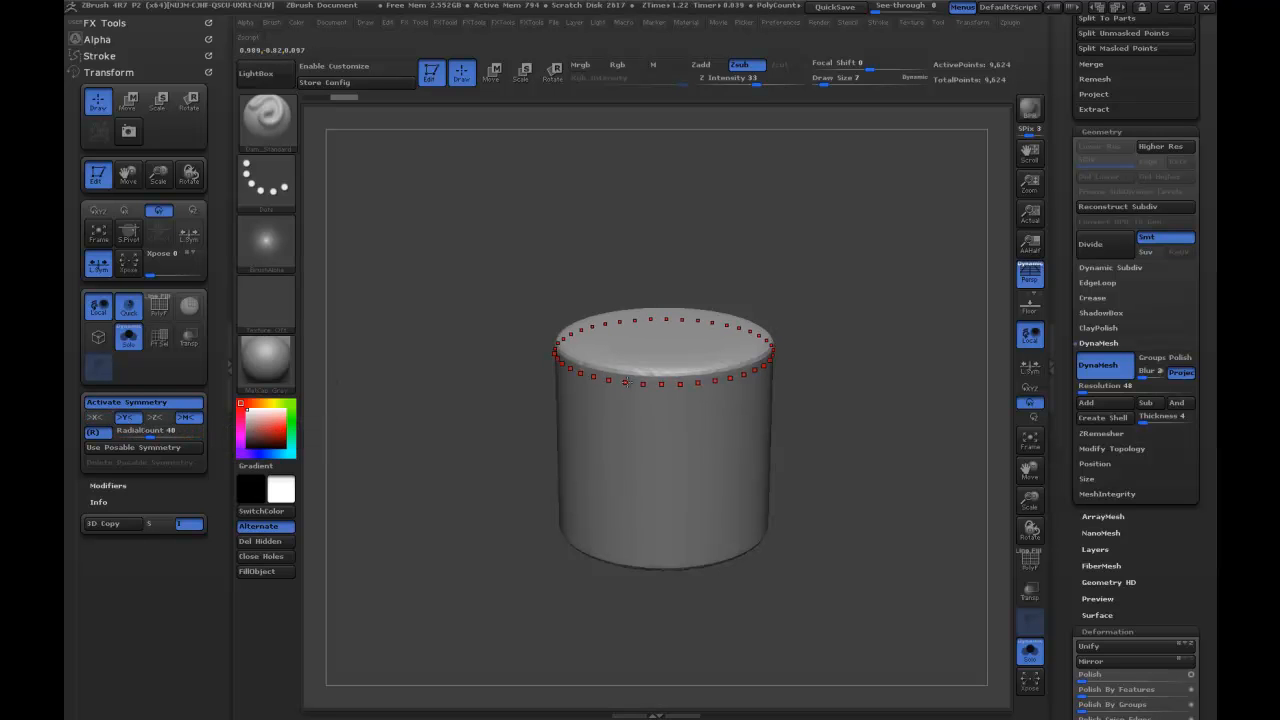
# Reshape the cylinder into a flared, narrow-waisted form with a large Move brush under radial symmetry.
pyautogui.moveTo(802, 230); pyautogui.dragTo(806, 252)
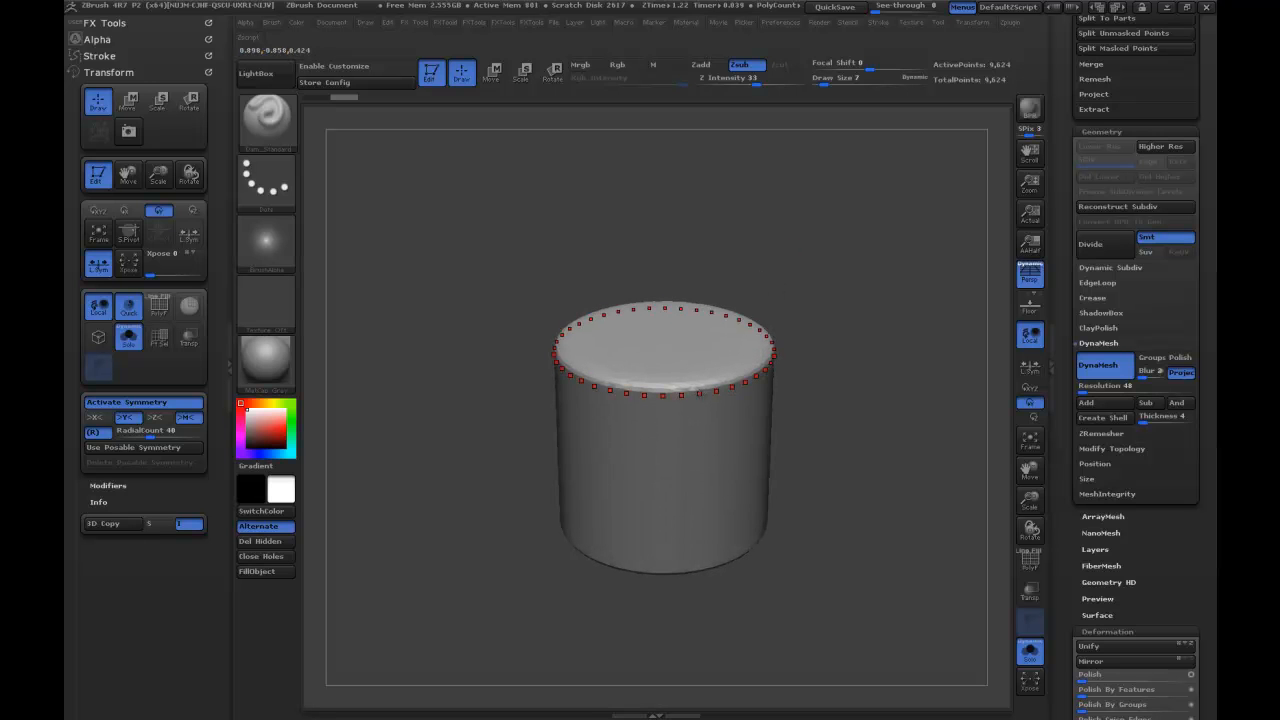
pyautogui.press('b')
pyautogui.press('m')
pyautogui.press('v')
pyautogui.press('s')
pyautogui.moveTo(723, 392)
pyautogui.mouseDown()
pyautogui.moveTo(751, 392)
pyautogui.moveTo(769, 369)
pyautogui.moveTo(746, 346)
pyautogui.mouseUp()
pyautogui.moveTo(771, 404)
pyautogui.mouseDown()
pyautogui.moveTo(748, 414)
pyautogui.moveTo(741, 394)
pyautogui.moveTo(742, 436)
pyautogui.moveTo(709, 380)
pyautogui.mouseUp()
pyautogui.hotkey('ctrl', 'z')
pyautogui.moveTo(702, 331); pyautogui.dragTo(711, 319)
pyautogui.moveTo(795, 229); pyautogui.dragTo(794, 265)
pyautogui.moveTo(671, 250)
pyautogui.mouseDown()
pyautogui.moveTo(671, 262)
pyautogui.moveTo(730, 267)
pyautogui.mouseUp()
# Swell the upper rim and the base with the Inflat brush and smooth the walls between them.
pyautogui.press('b')
pyautogui.press('i')
pyautogui.press('n')
pyautogui.moveTo(786, 303)
pyautogui.mouseDown()
pyautogui.moveTo(765, 300)
pyautogui.moveTo(736, 325)
pyautogui.moveTo(737, 419)
pyautogui.mouseUp()
pyautogui.moveTo(766, 336)
pyautogui.keyDown('alt'); pyautogui.mouseDown()
pyautogui.moveTo(774, 426)
pyautogui.moveTo(729, 480)
pyautogui.mouseUp(); pyautogui.keyUp('alt')
pyautogui.keyDown('alt'); pyautogui.moveTo(809, 496); pyautogui.dragTo(796, 409); pyautogui.keyUp('alt')
pyautogui.moveTo(718, 400)
pyautogui.keyDown('alt'); pyautogui.mouseDown()
pyautogui.moveTo(726, 511)
pyautogui.moveTo(660, 430)
pyautogui.moveTo(692, 385)
pyautogui.moveTo(697, 428)
pyautogui.mouseUp(); pyautogui.keyUp('alt')
pyautogui.keyDown('alt'); pyautogui.moveTo(703, 348); pyautogui.dragTo(698, 455); pyautogui.keyUp('alt')
pyautogui.moveTo(698, 378)
pyautogui.keyDown('alt'); pyautogui.mouseDown()
pyautogui.moveTo(700, 396)
pyautogui.moveTo(690, 300)
pyautogui.mouseUp(); pyautogui.keyUp('alt')
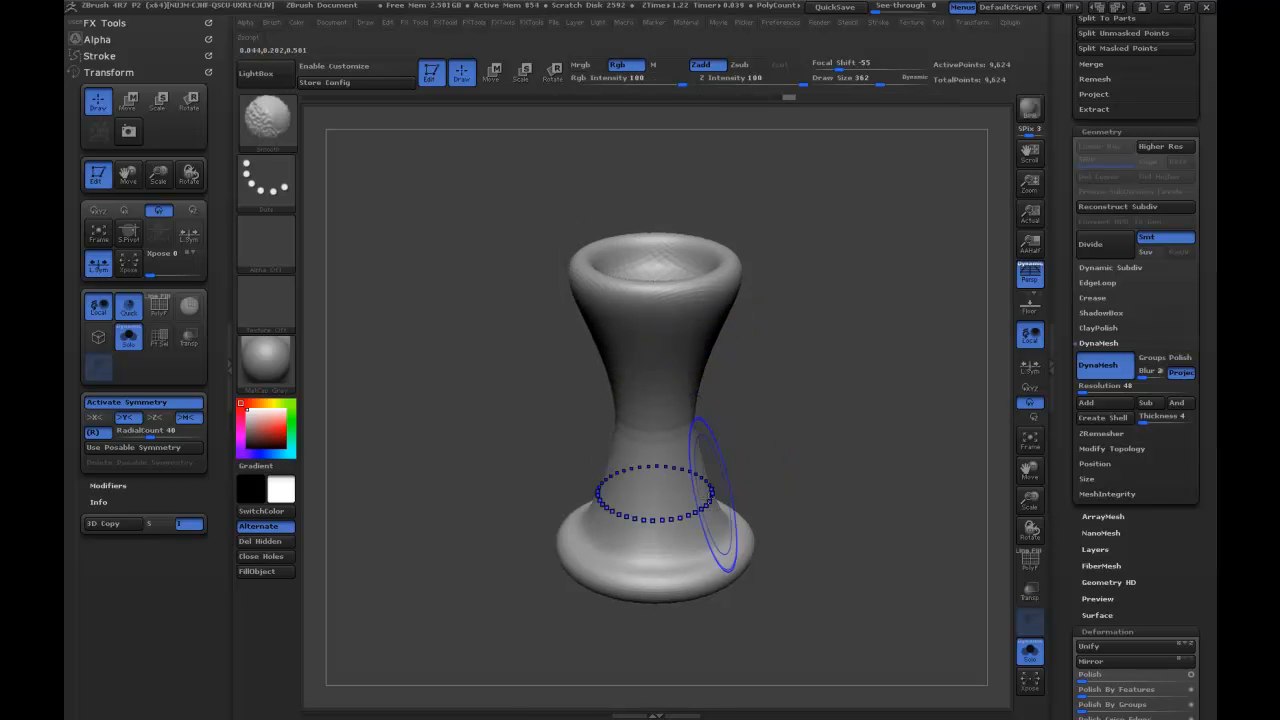
pyautogui.moveTo(717, 506)
pyautogui.keyDown('shift'); pyautogui.mouseDown()
pyautogui.moveTo(738, 545)
pyautogui.moveTo(738, 513)
pyautogui.mouseUp(); pyautogui.keyUp('shift')
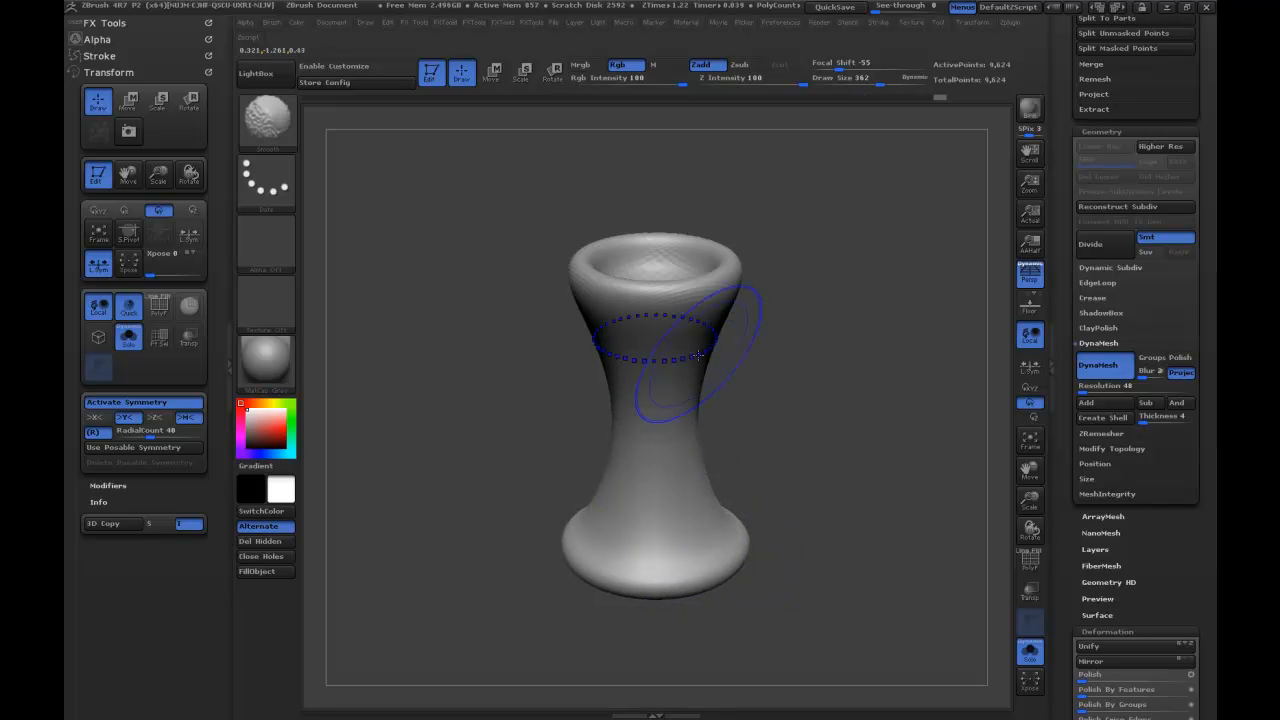
pyautogui.moveTo(829, 320)
pyautogui.mouseDown()
pyautogui.moveTo(832, 298)
pyautogui.moveTo(841, 314)
pyautogui.mouseUp()
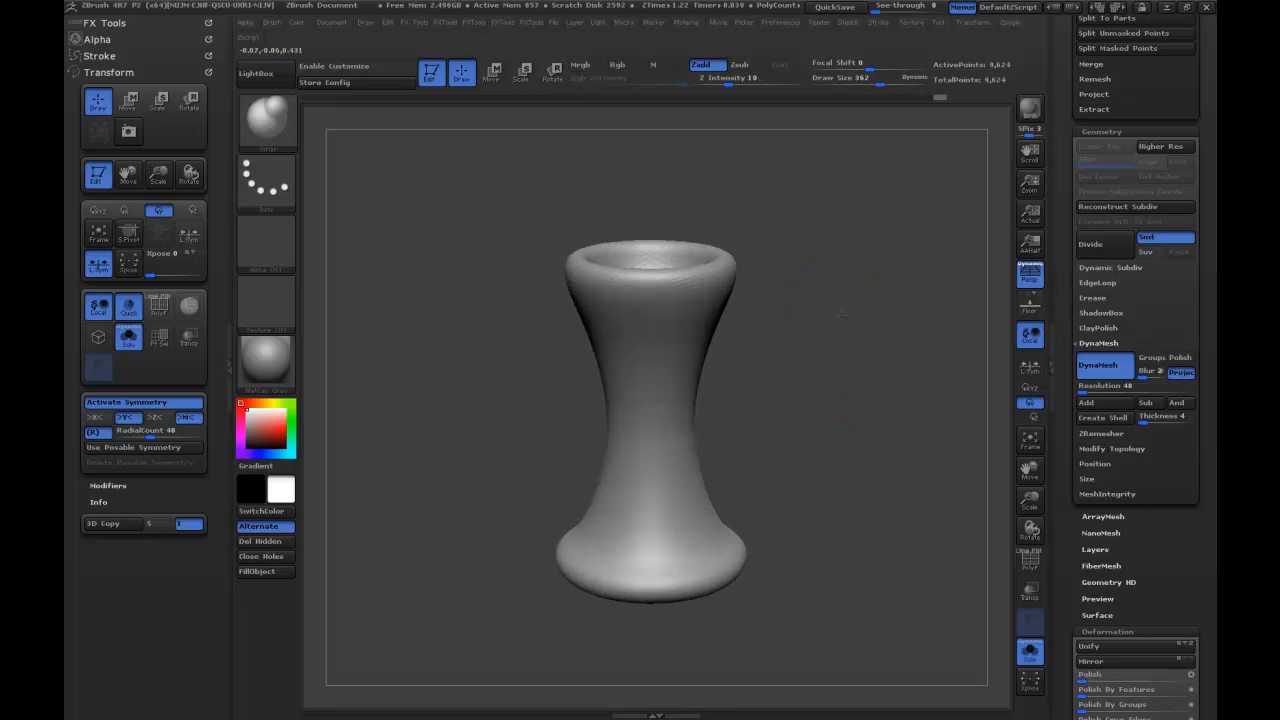
# Slim the stem and shrink the base with the Move brush to form a trumpet shape, smoothing the stem.
pyautogui.press('b')
pyautogui.press('m')
pyautogui.press('v')
pyautogui.press('s')
pyautogui.moveTo(686, 426)
pyautogui.mouseDown()
pyautogui.moveTo(703, 426)
pyautogui.moveTo(690, 426)
pyautogui.mouseUp()
pyautogui.moveTo(692, 333); pyautogui.dragTo(687, 325)
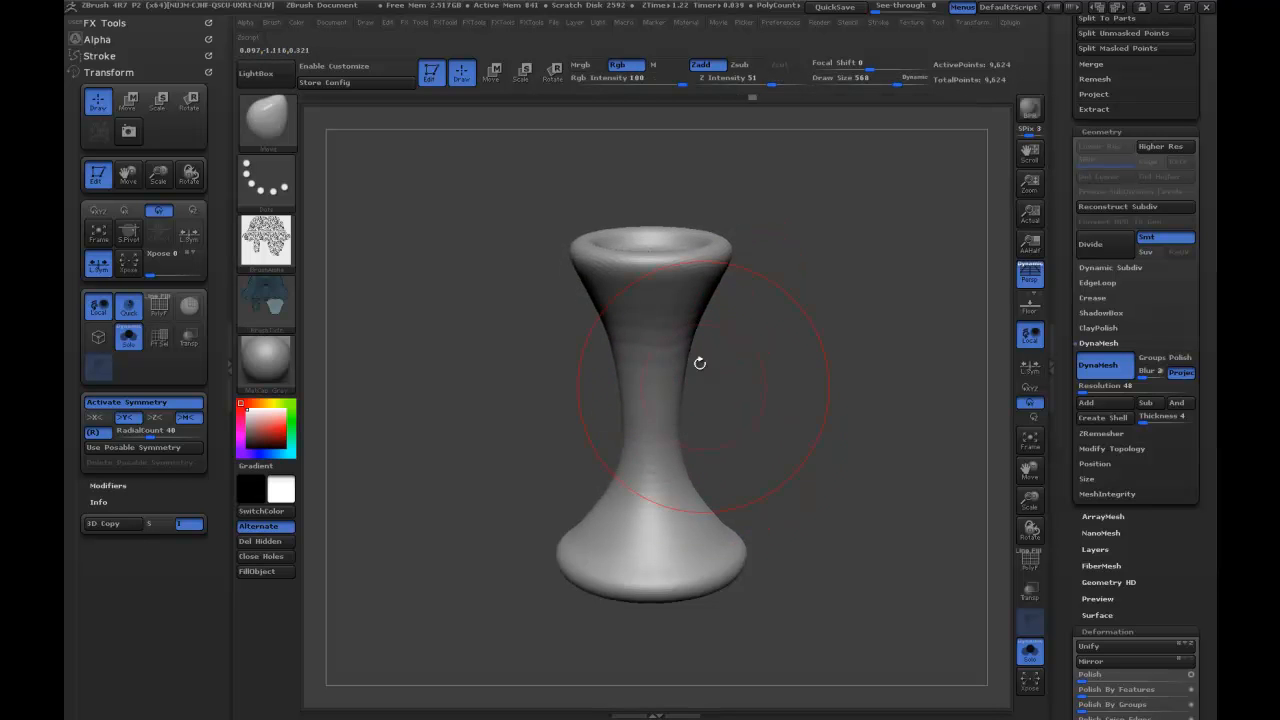
pyautogui.moveTo(732, 547); pyautogui.dragTo(718, 555)
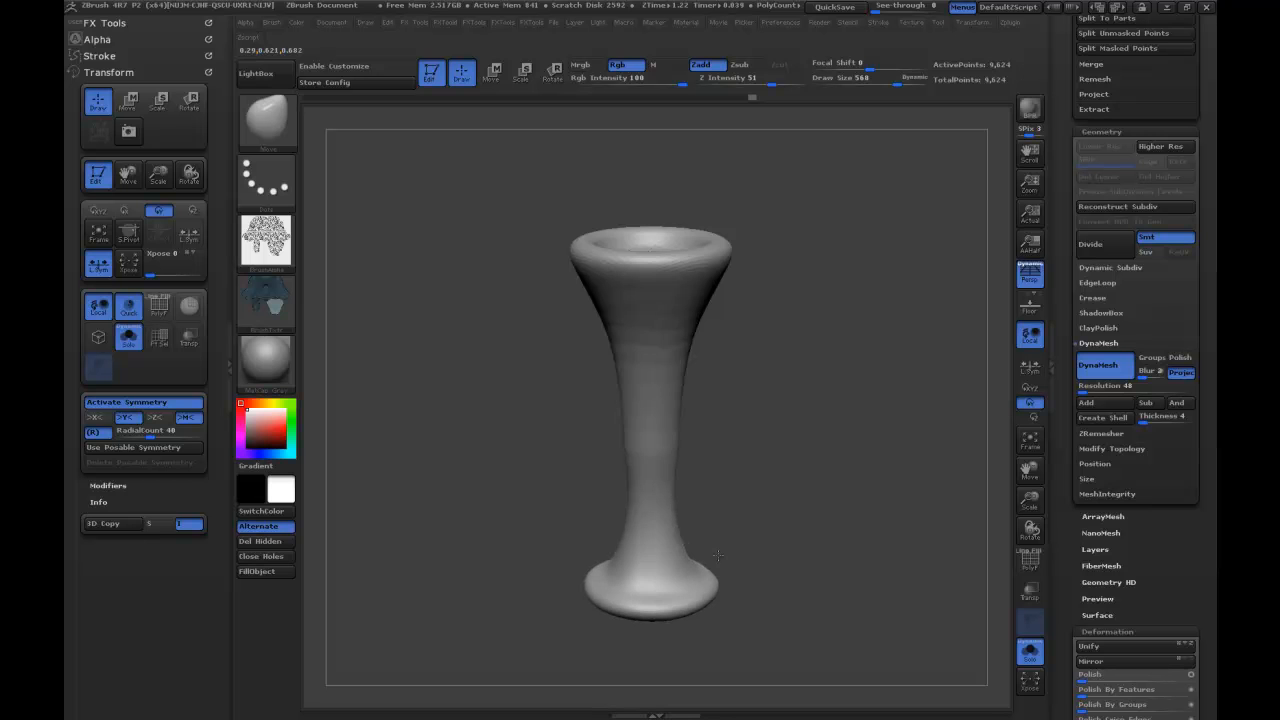
pyautogui.moveTo(681, 452); pyautogui.dragTo(675, 450)
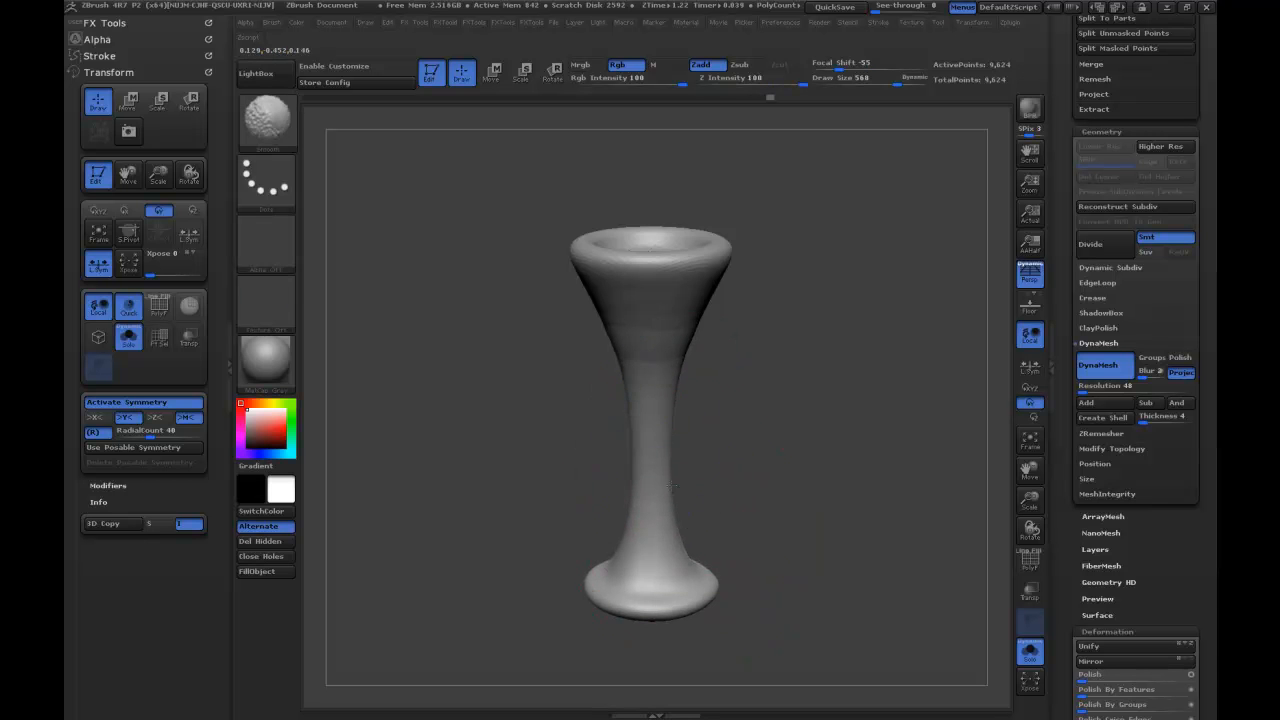
pyautogui.moveTo(820, 380)
pyautogui.mouseDown()
pyautogui.moveTo(848, 405)
pyautogui.moveTo(848, 361)
pyautogui.mouseUp()
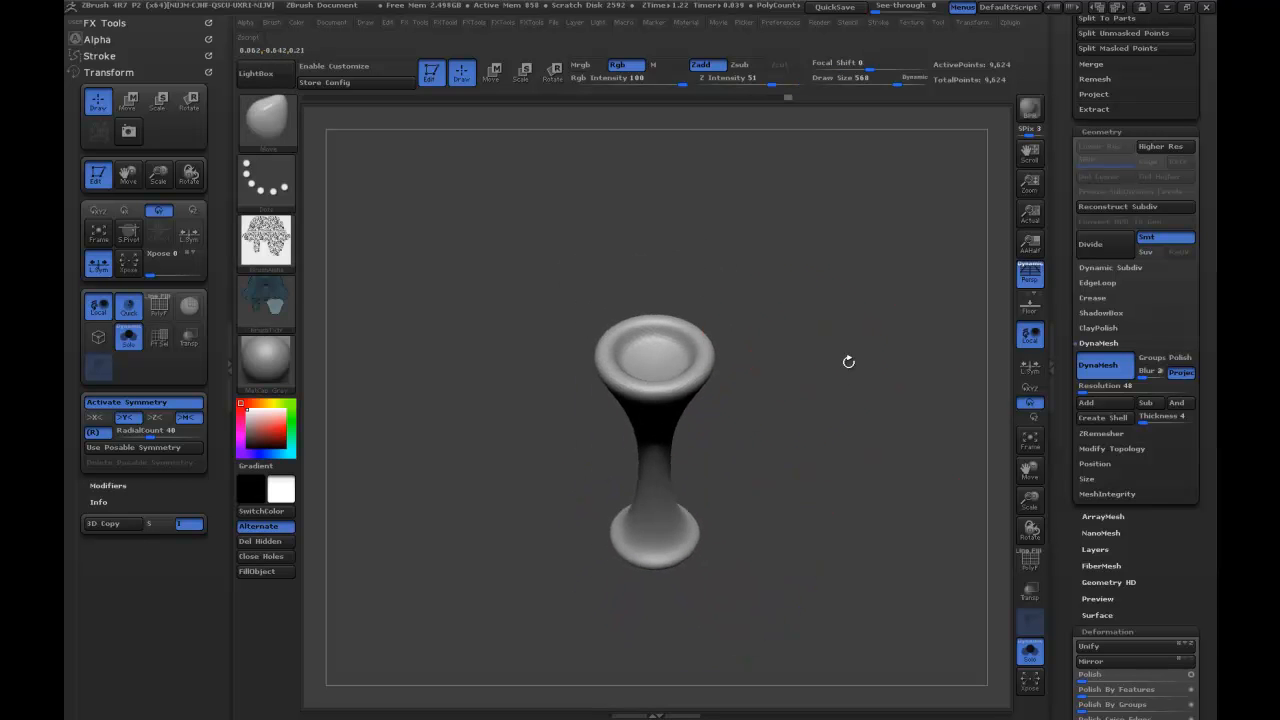
# Refine the trumpet's mouth and rim using the Inflat brush at draw size 220.
pyautogui.press('s')
pyautogui.moveTo(669, 355)
pyautogui.mouseDown()
pyautogui.moveTo(638, 355)
pyautogui.moveTo(654, 368)
pyautogui.moveTo(684, 330)
pyautogui.moveTo(710, 336)
pyautogui.mouseUp()
pyautogui.press('b')
pyautogui.press('i')
pyautogui.press('n')
pyautogui.moveTo(869, 277); pyautogui.dragTo(848, 232)
# Try ZRemesher on the trumpet with radial symmetry active, and undo the remesh.
pyautogui.click(1100, 434)
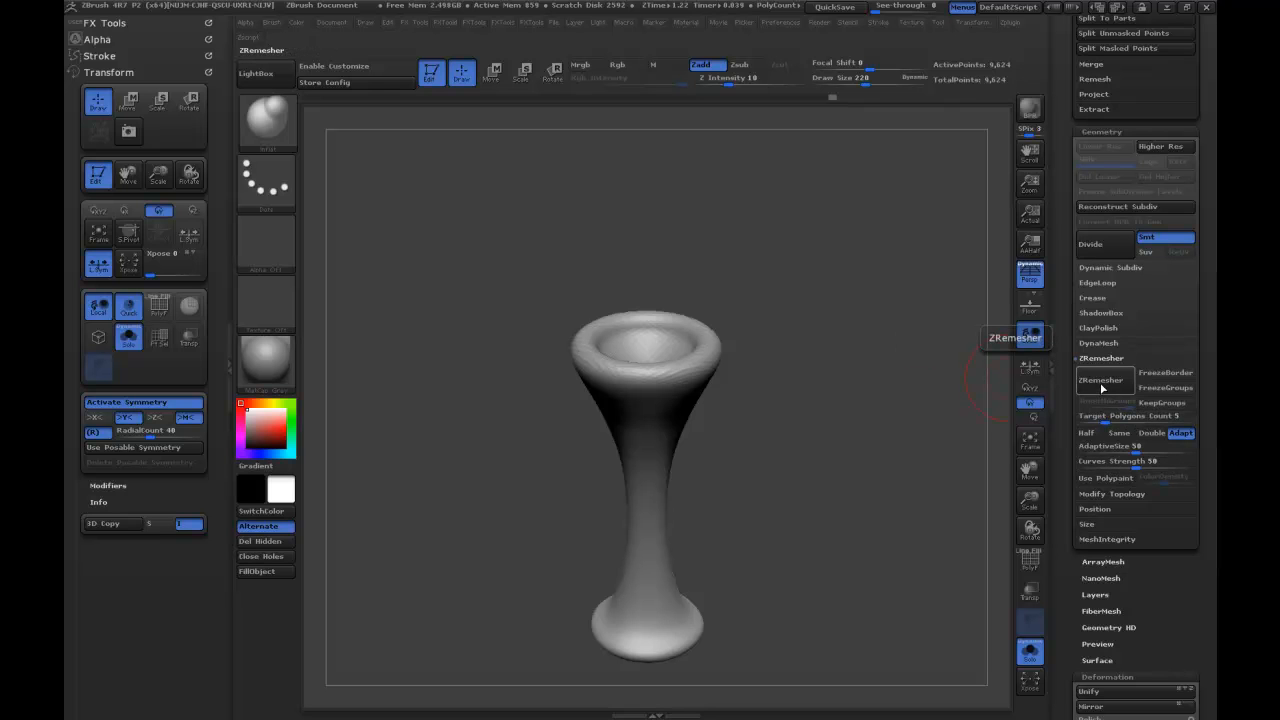
pyautogui.click(1100, 381)
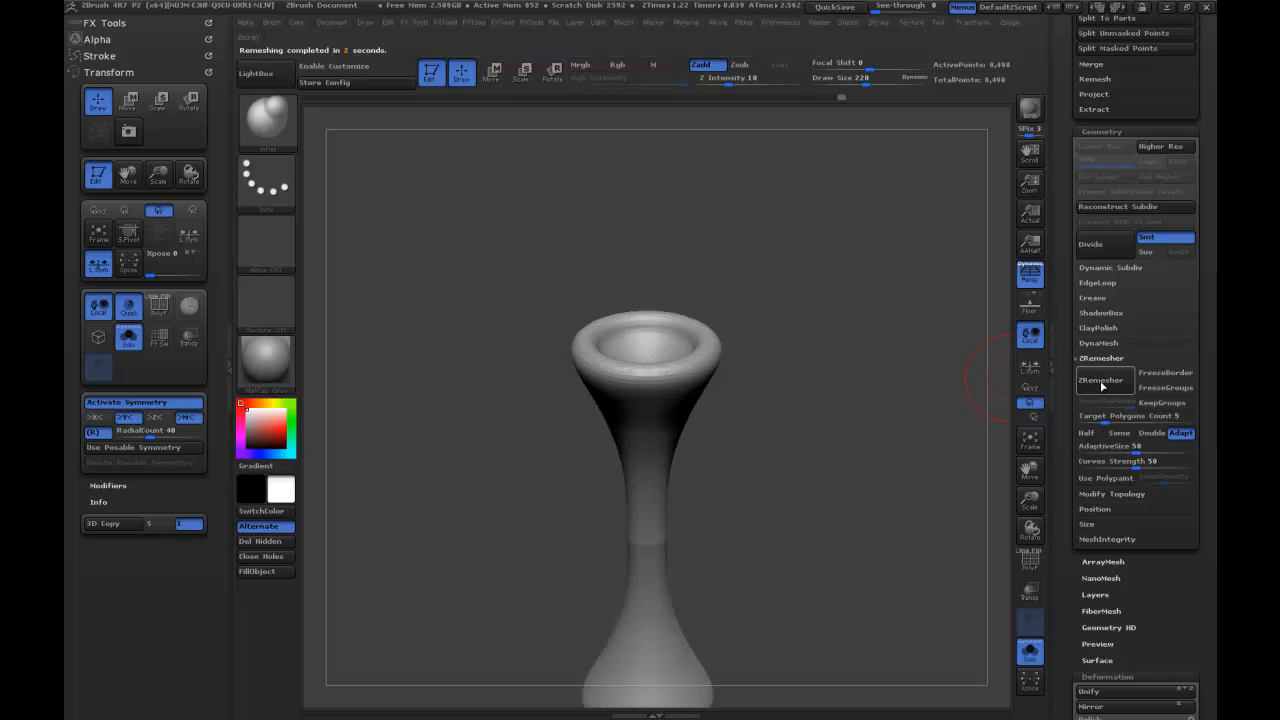
pyautogui.hotkey('ctrl', 'z')
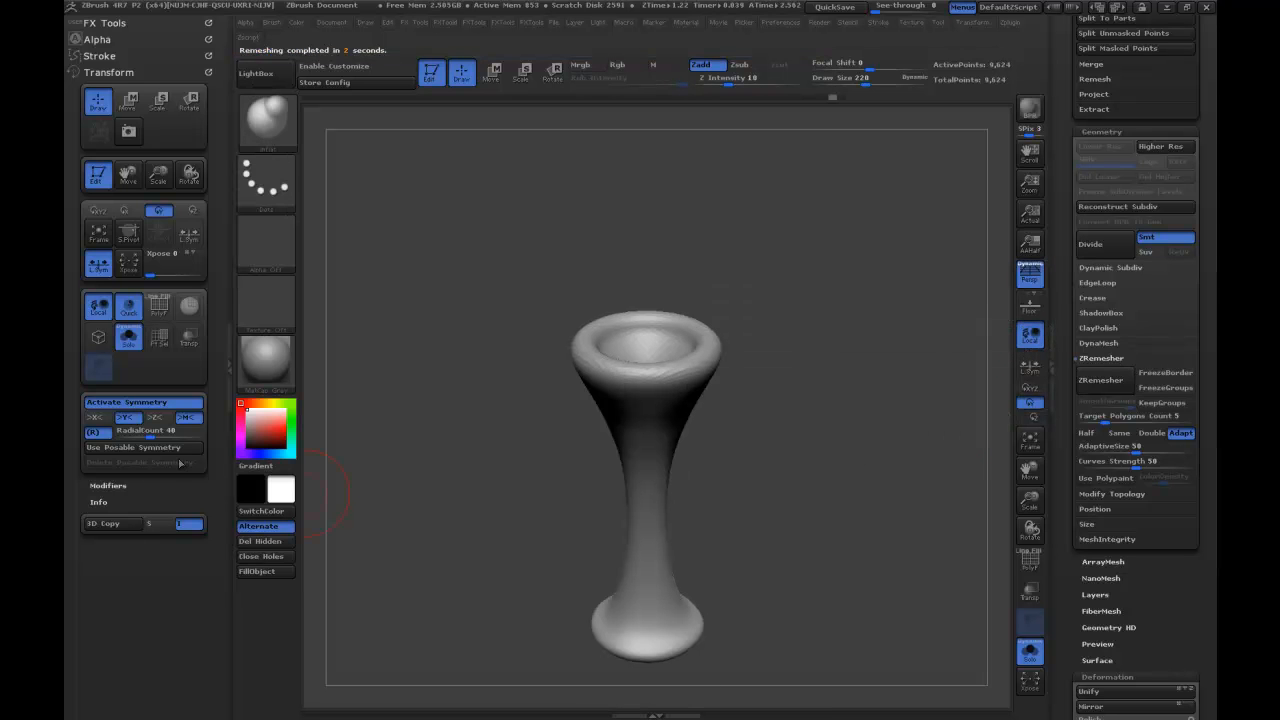
# Replace the radial Y symmetry with plain X symmetry, ZRemesh the trumpet, and check its wireframe.
pyautogui.click(95, 433)
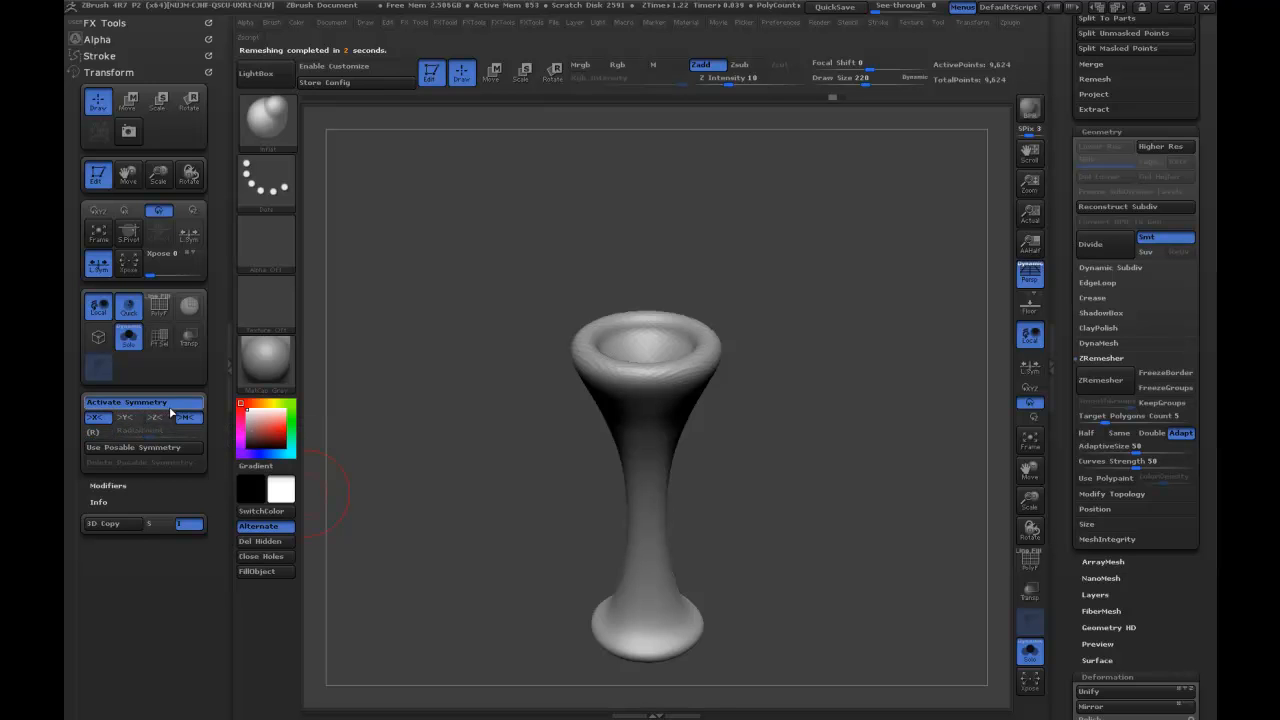
pyautogui.click(1101, 381)
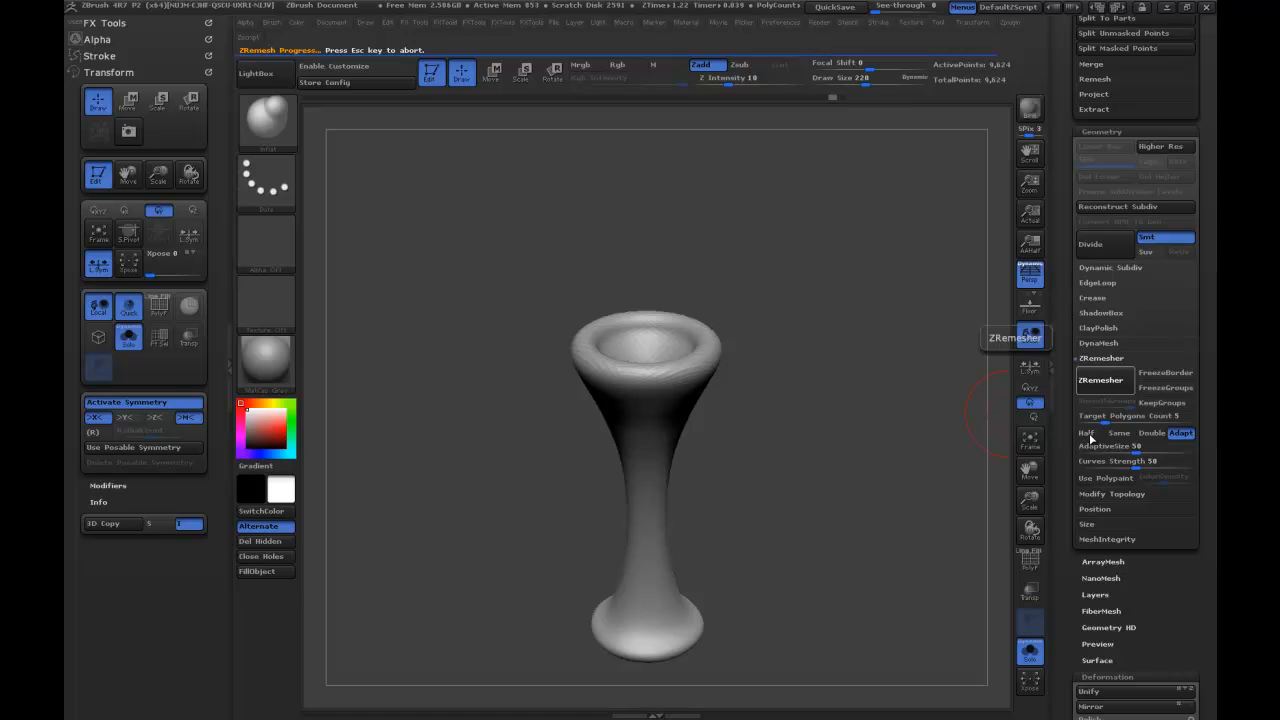
pyautogui.click(1031, 562)
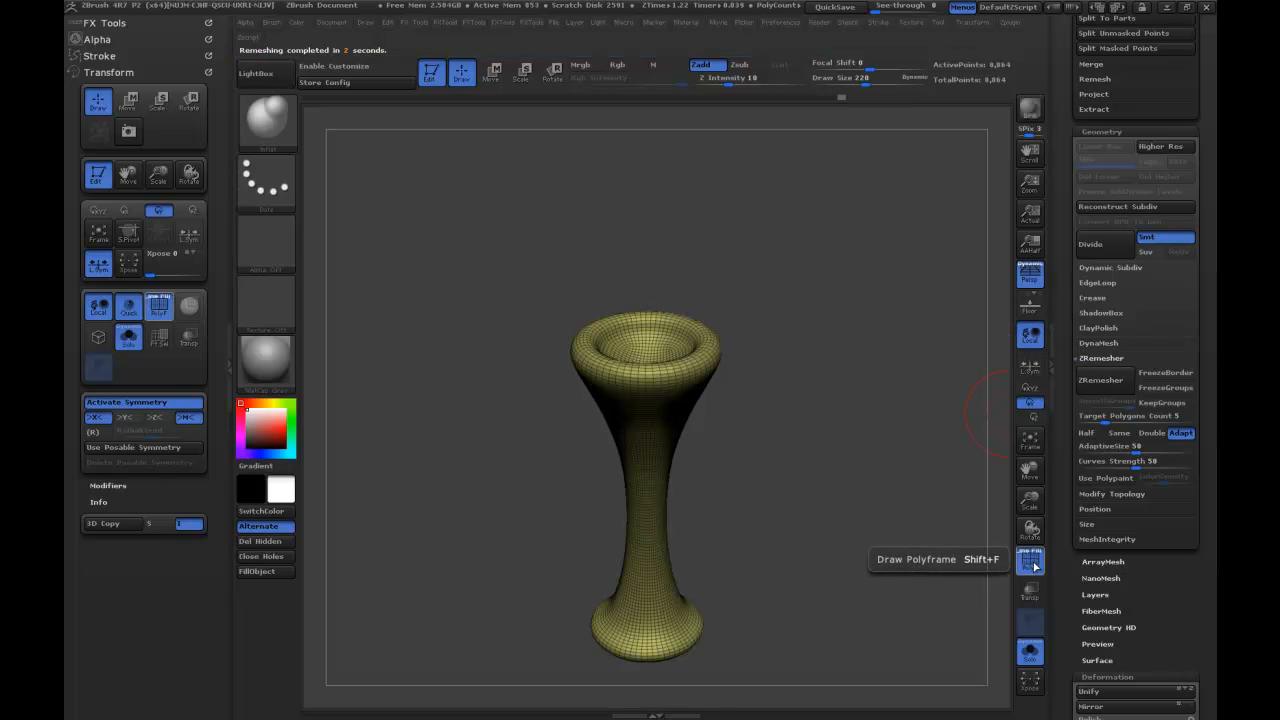
pyautogui.click(1034, 566)
# Lower the ZRemesher target polygon count to 2, remesh the trumpet again, and check its wireframe.
pyautogui.moveTo(1106, 419); pyautogui.dragTo(1097, 419)
pyautogui.click(1086, 386)
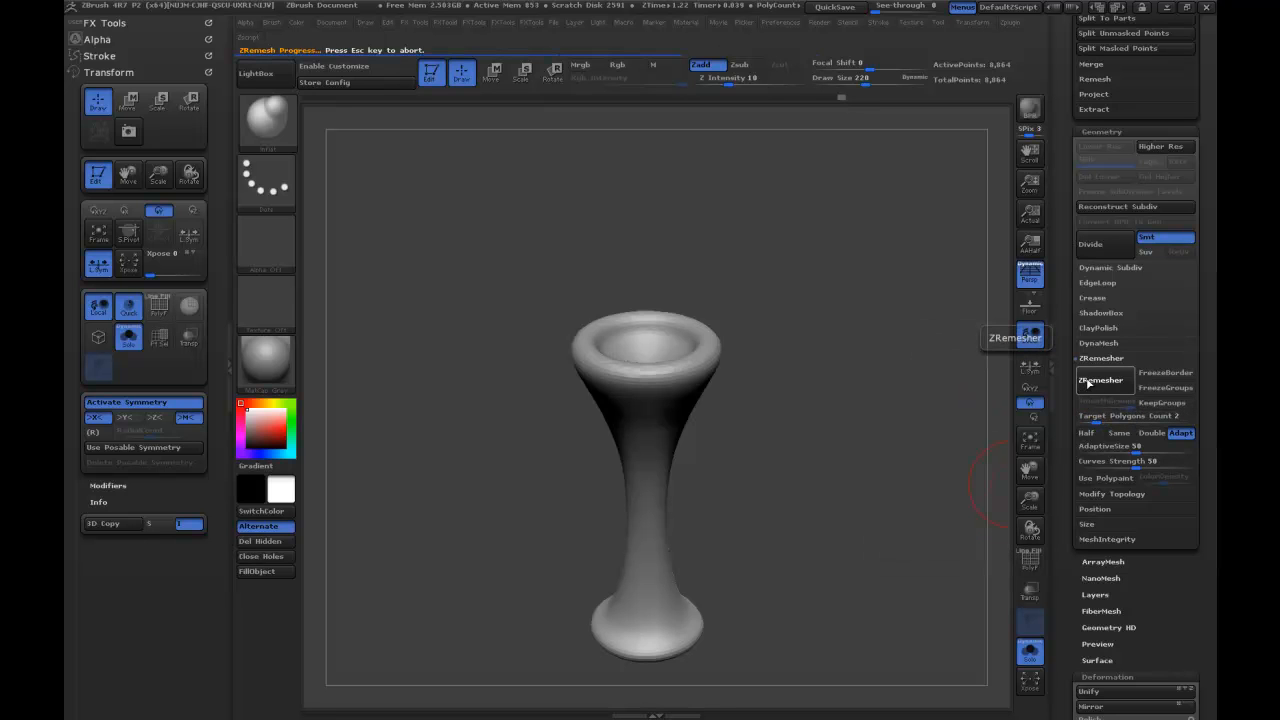
pyautogui.click(1034, 566)
pyautogui.click(1034, 566)
# Orient the trumpet with its mouth facing the view, turn off perspective, and create a new InsertMesh brush from it.
pyautogui.moveTo(960, 386); pyautogui.dragTo(903, 284)
pyautogui.moveTo(999, 271); pyautogui.dragTo(897, 350)
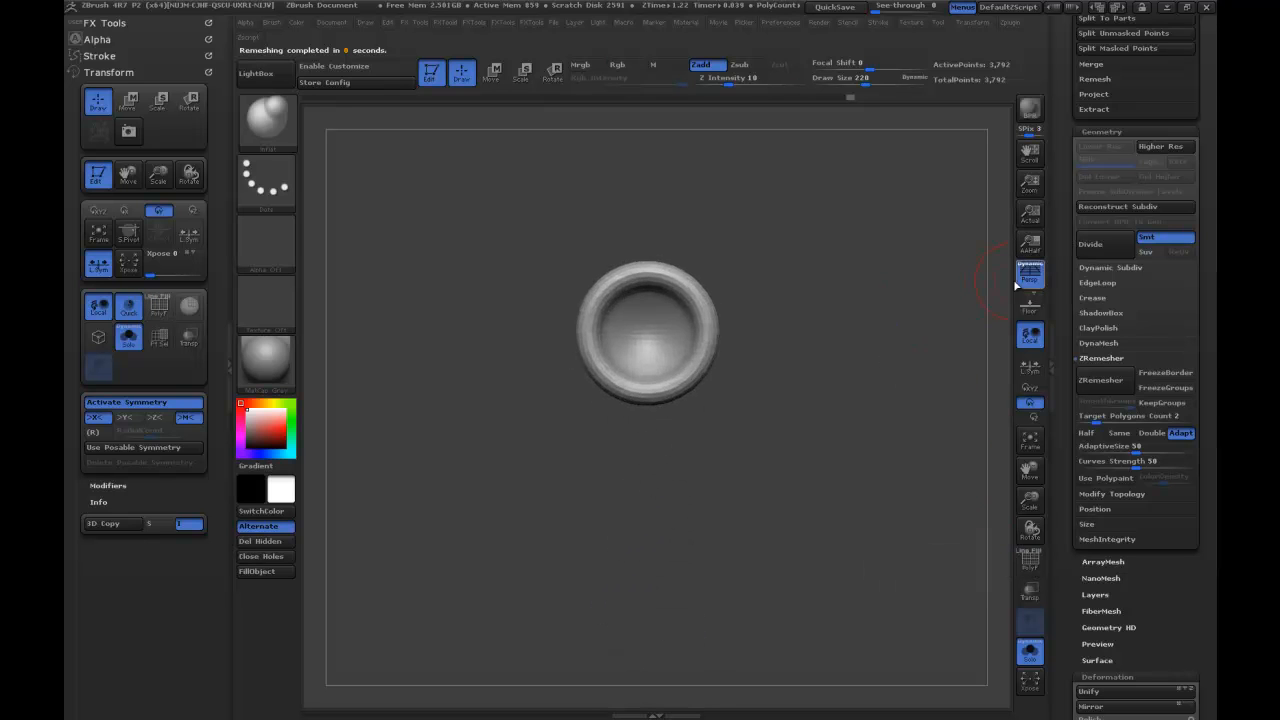
pyautogui.click(1033, 274)
pyautogui.keyDown('alt'); pyautogui.moveTo(914, 291); pyautogui.dragTo(915, 345); pyautogui.keyUp('alt')
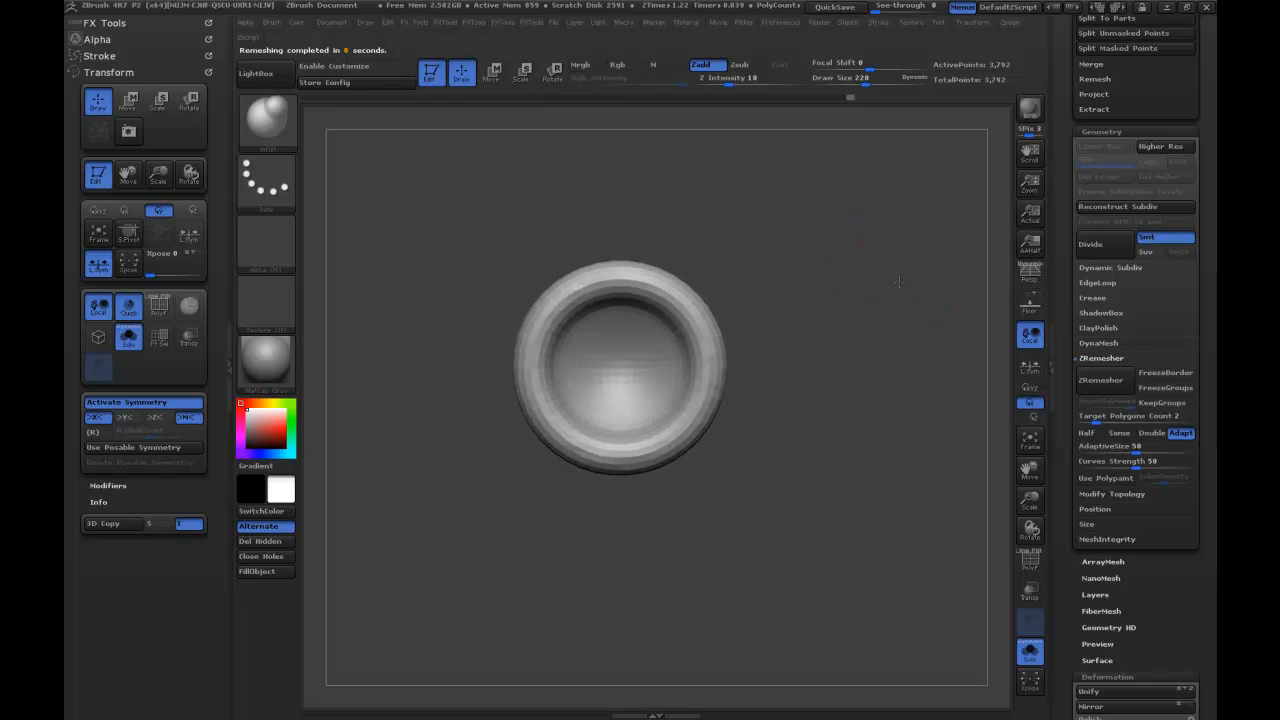
pyautogui.keyDown('alt'); pyautogui.moveTo(898, 283); pyautogui.dragTo(885, 277); pyautogui.keyUp('alt')
pyautogui.click(272, 141)
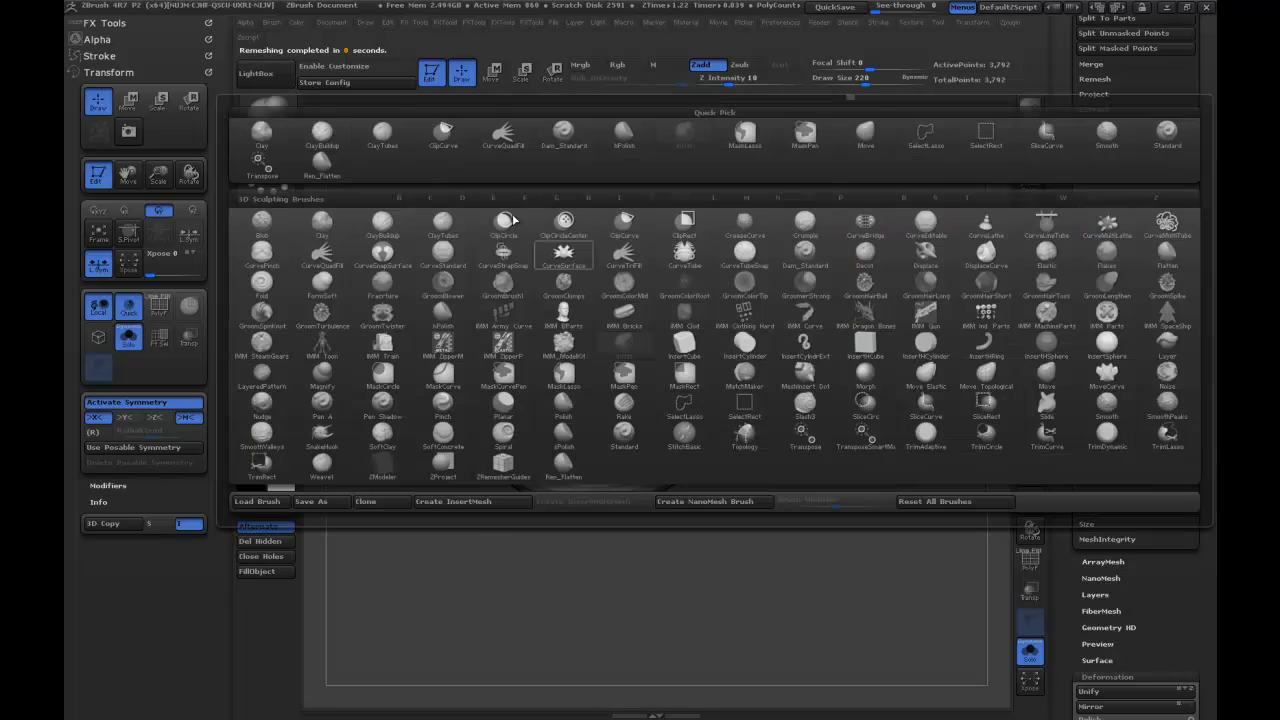
pyautogui.click(282, 124)
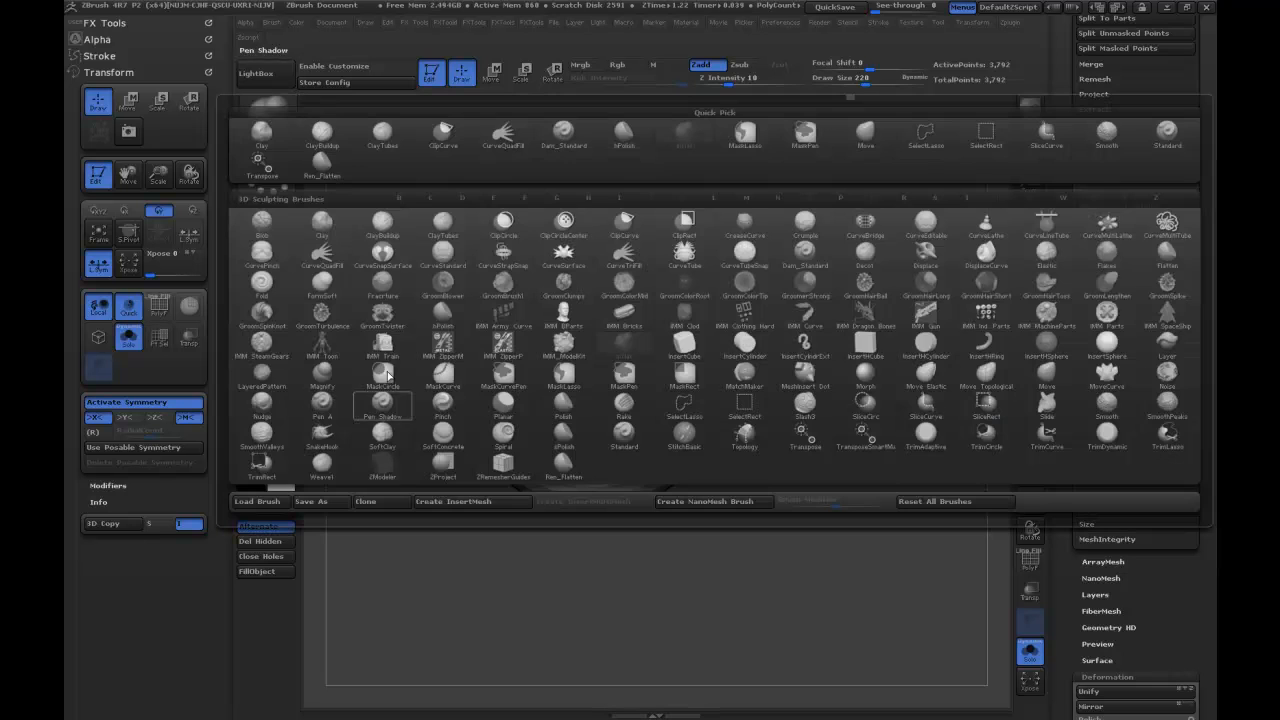
pyautogui.click(447, 502)
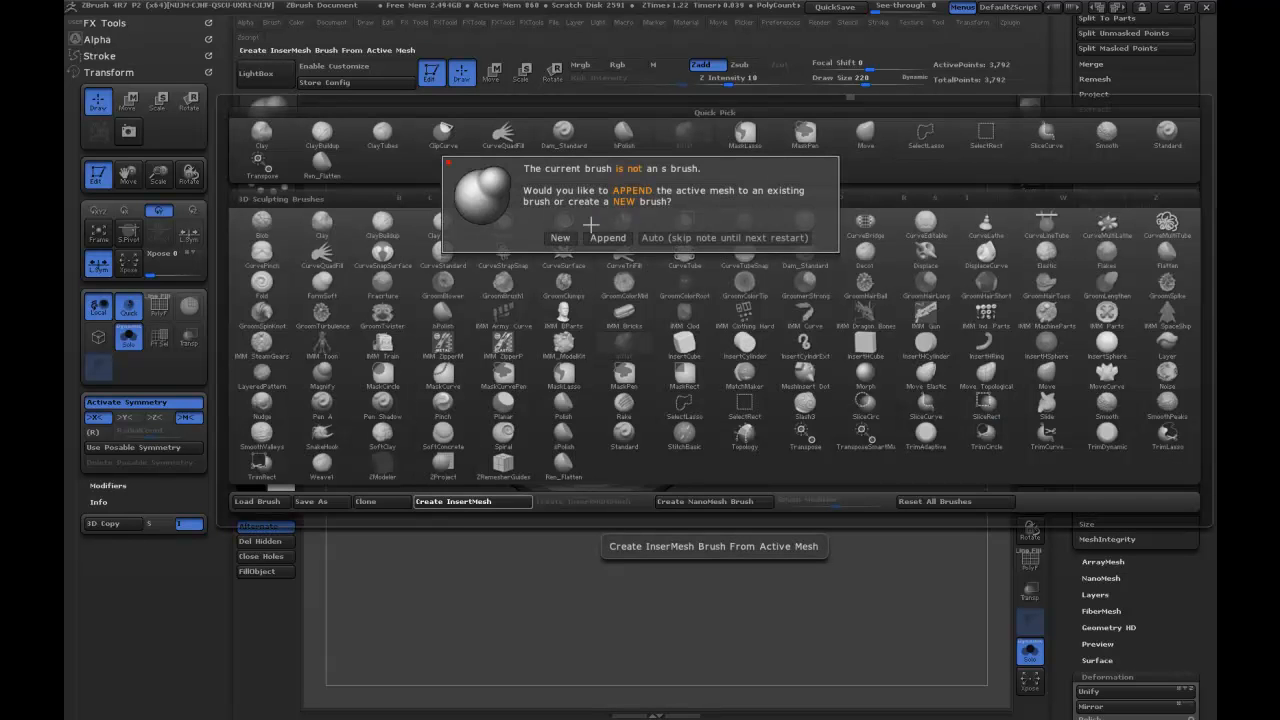
pyautogui.click(559, 238)
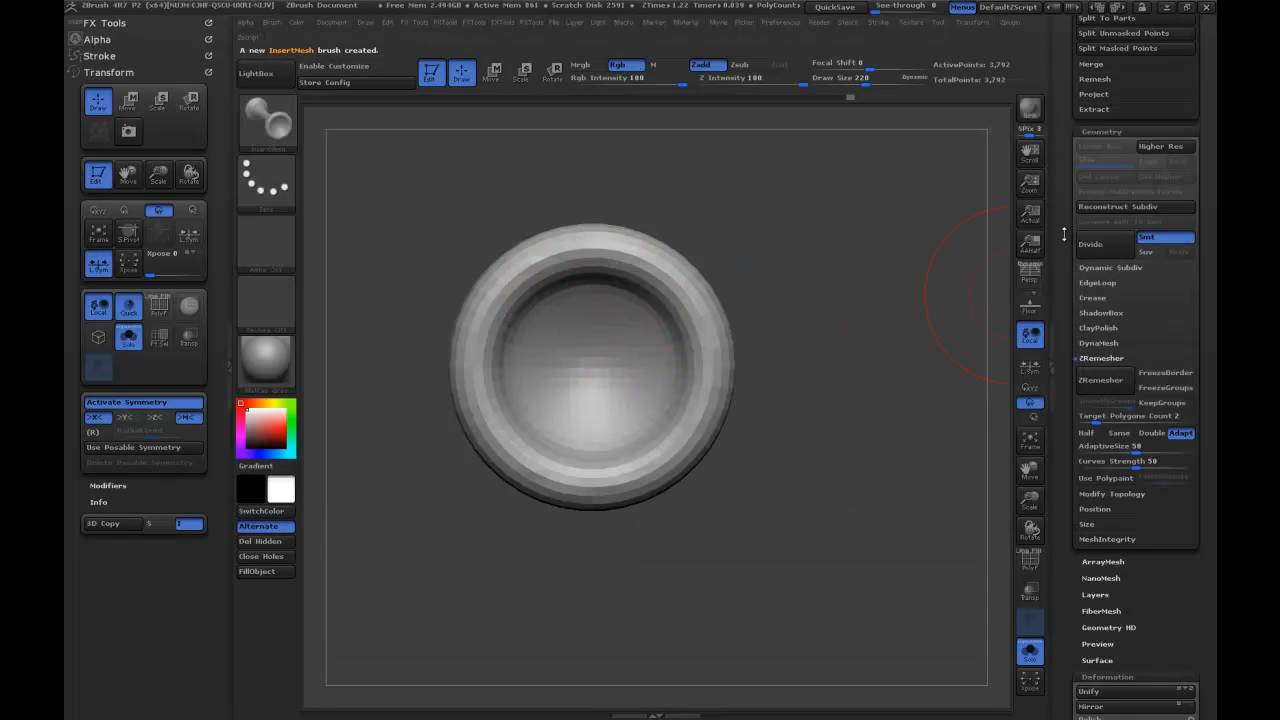
# Save the new insert brush as IMTrumpet in the DemoModel_ART folder.
pyautogui.click(272, 134)
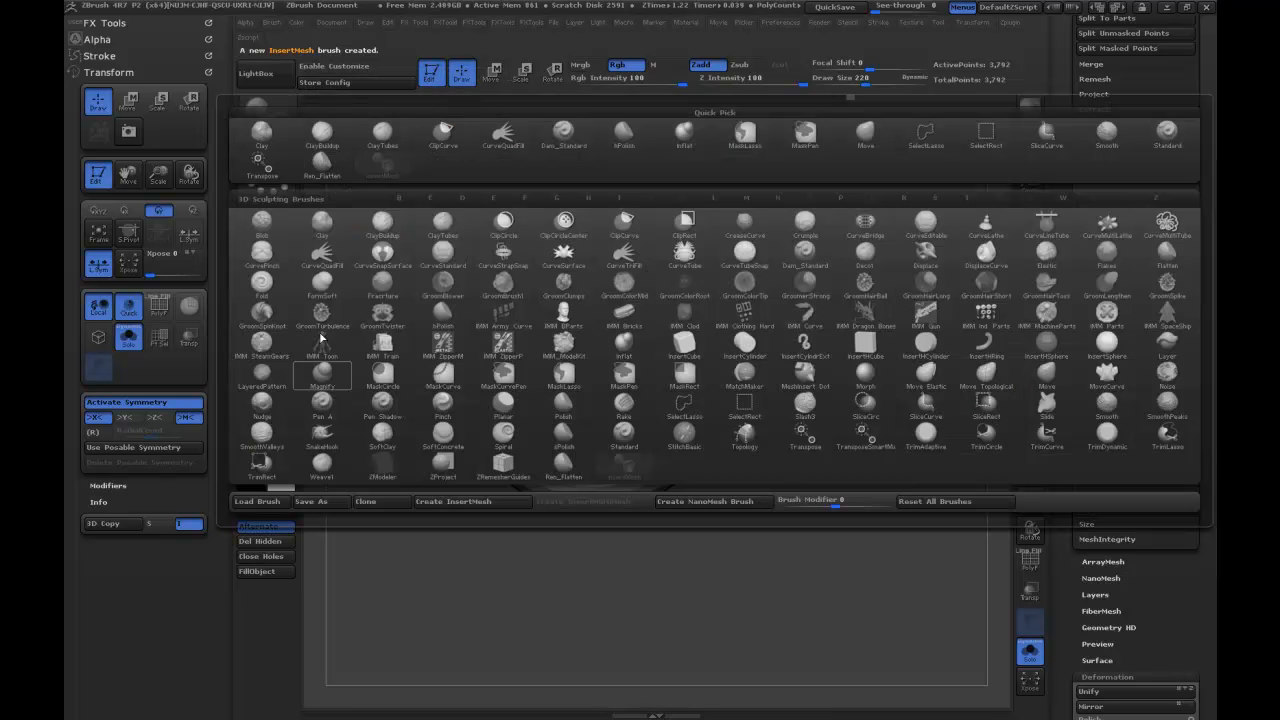
pyautogui.click(314, 502)
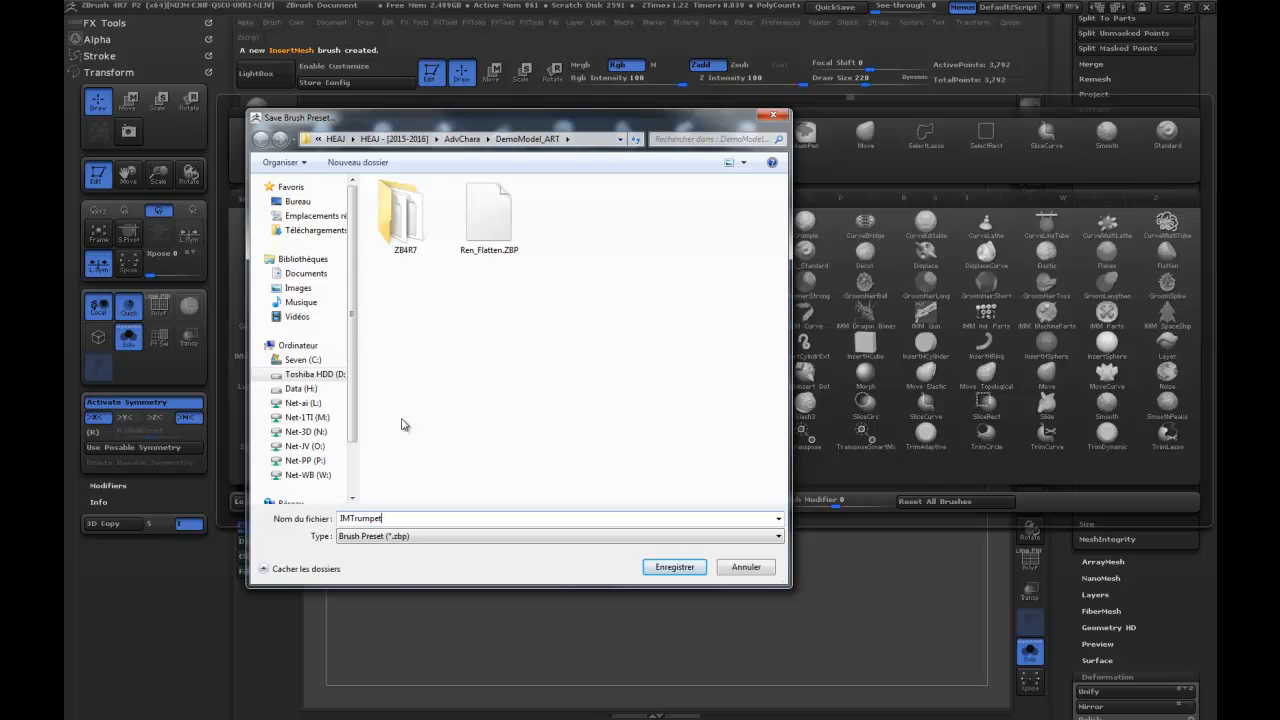
pyautogui.press('Return')
# Switch to the PM3D_Skin_ZSphere2 creature, reduce the draw size to 19, turn off symmetry, and insert a trumpet behind the head.
pyautogui.moveTo(1066, 232); pyautogui.dragTo(1073, 412)
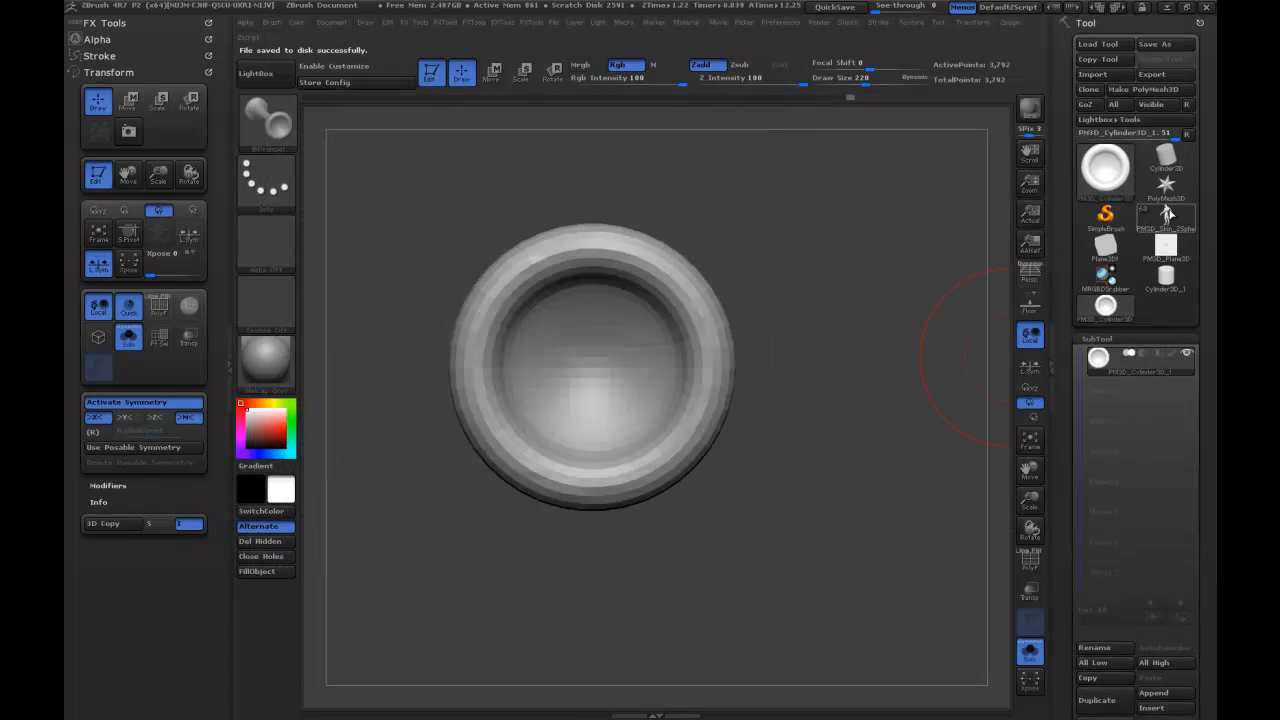
pyautogui.click(1171, 214)
pyautogui.moveTo(798, 379)
pyautogui.mouseDown()
pyautogui.moveTo(639, 264)
pyautogui.moveTo(823, 238)
pyautogui.moveTo(838, 271)
pyautogui.moveTo(790, 178)
pyautogui.moveTo(853, 321)
pyautogui.mouseUp()
pyautogui.press('s')
pyautogui.moveTo(625, 319)
pyautogui.mouseDown()
pyautogui.moveTo(589, 316)
pyautogui.moveTo(617, 294)
pyautogui.mouseUp()
pyautogui.press('x')
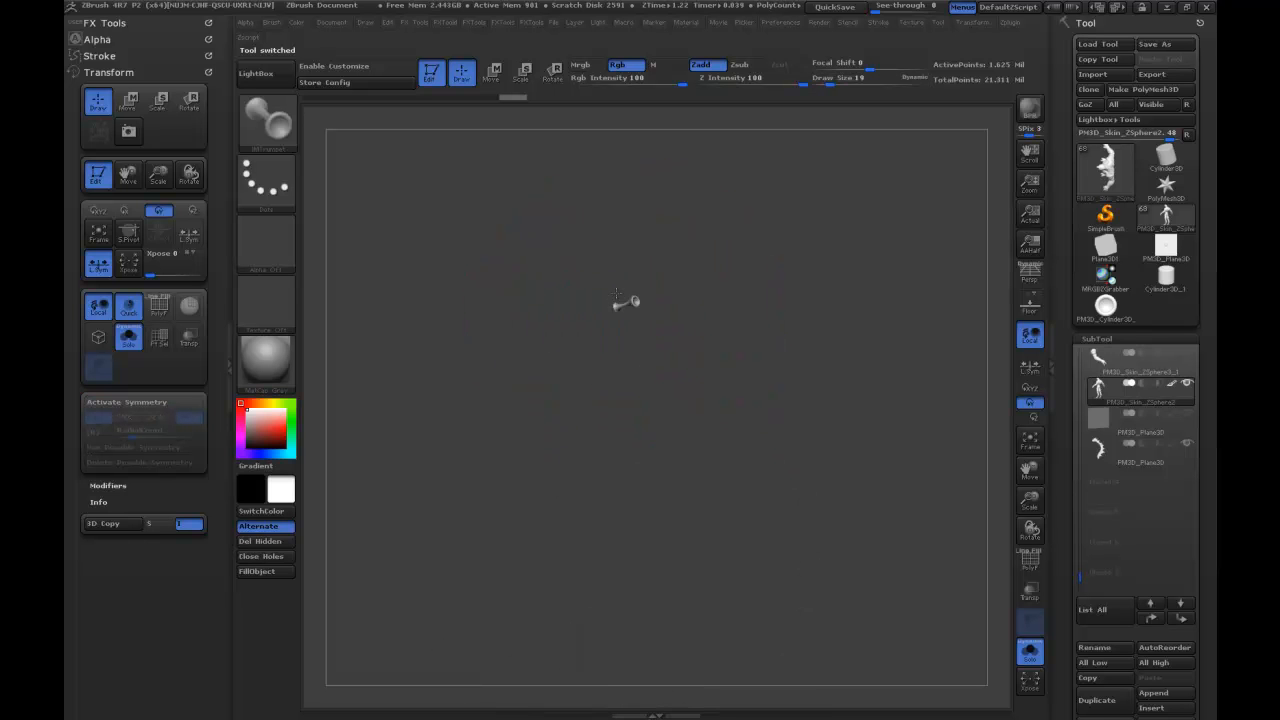
pyautogui.moveTo(641, 251); pyautogui.dragTo(642, 250)
pyautogui.moveTo(836, 240)
pyautogui.mouseDown()
pyautogui.moveTo(768, 232)
pyautogui.moveTo(844, 212)
pyautogui.moveTo(790, 232)
pyautogui.moveTo(820, 246)
pyautogui.moveTo(834, 235)
pyautogui.moveTo(835, 261)
pyautogui.mouseUp()
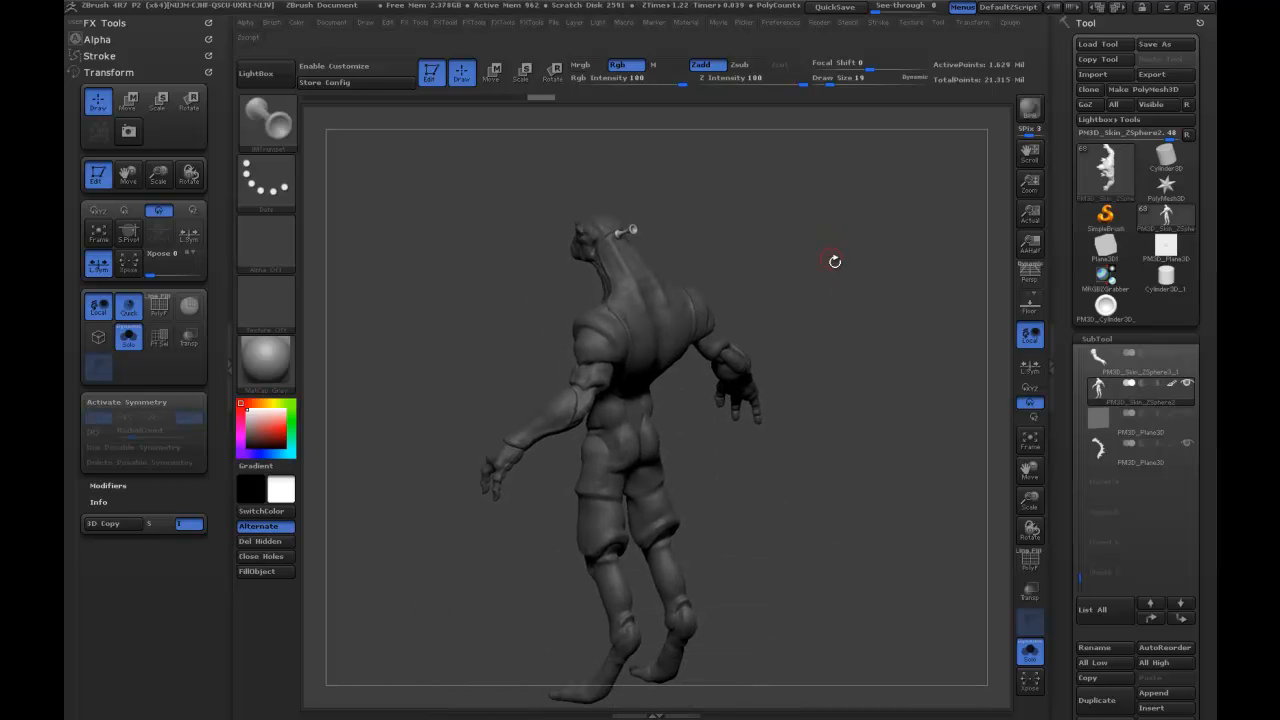
# Turn on Curve Mode for the trumpet brush and draw a curve of trumpets down the middle of the creature's back.
pyautogui.click(106, 56)
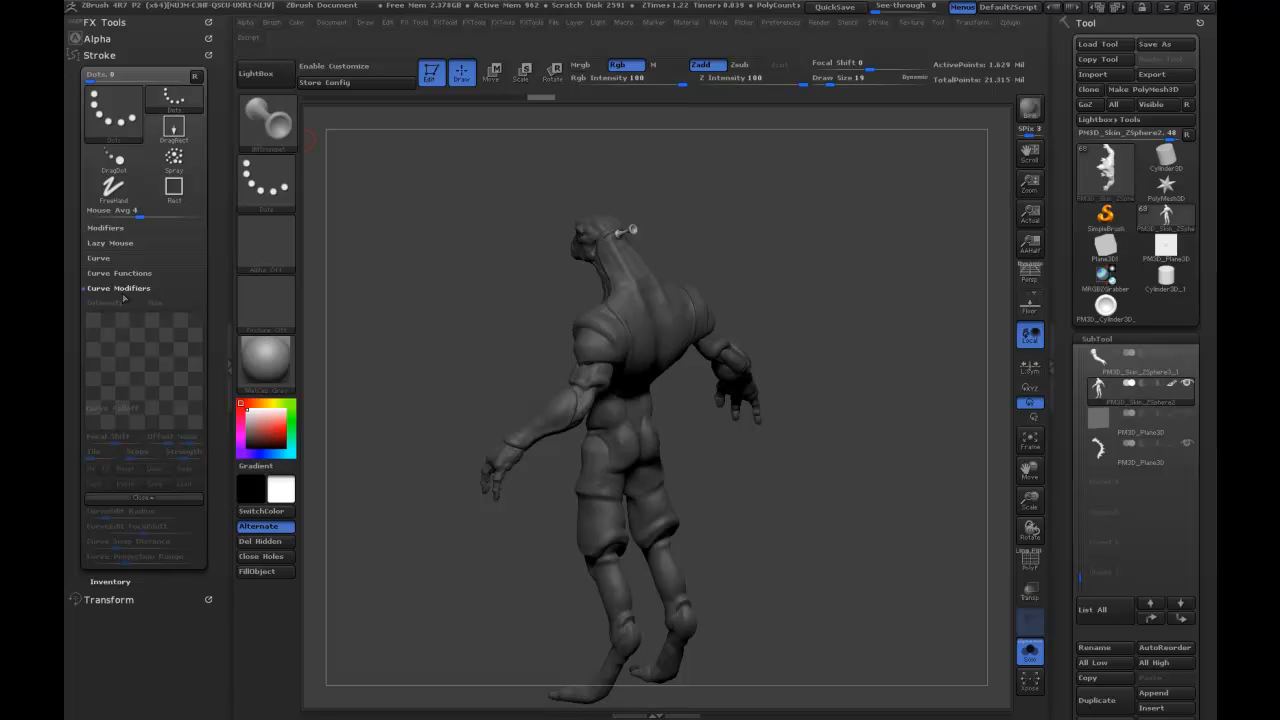
pyautogui.click(99, 258)
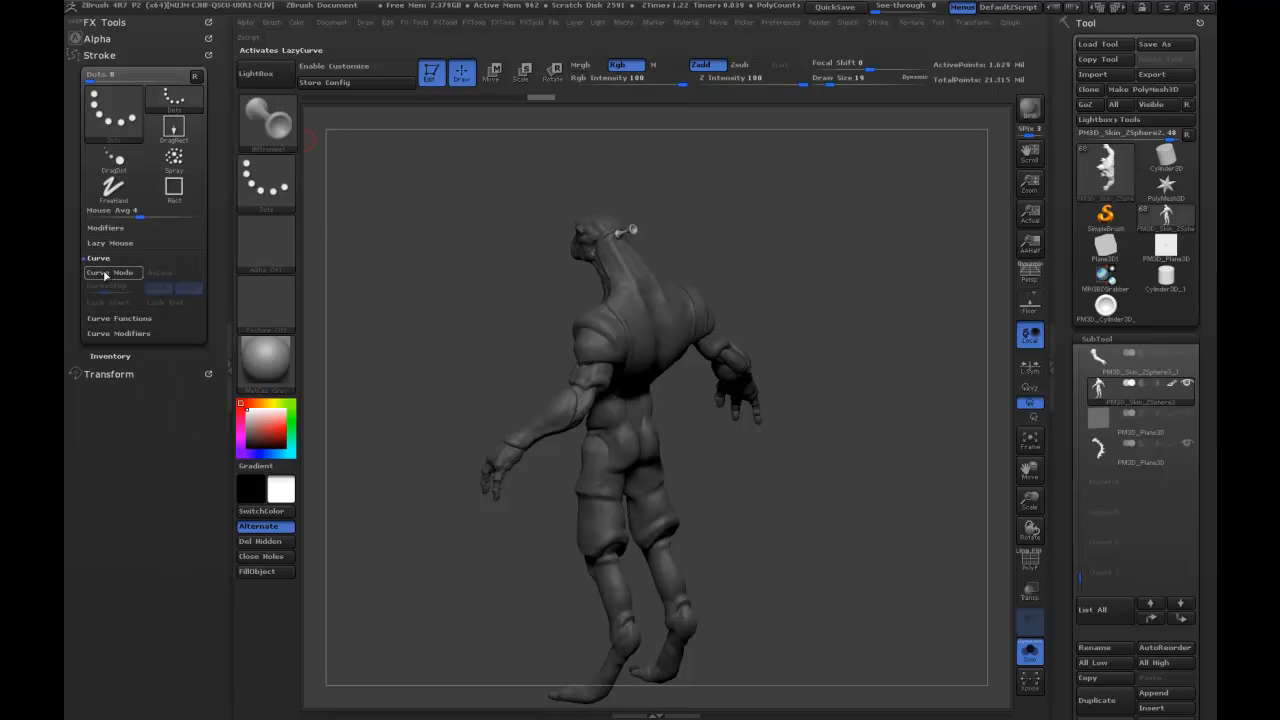
pyautogui.click(110, 272)
pyautogui.moveTo(714, 183); pyautogui.dragTo(728, 200)
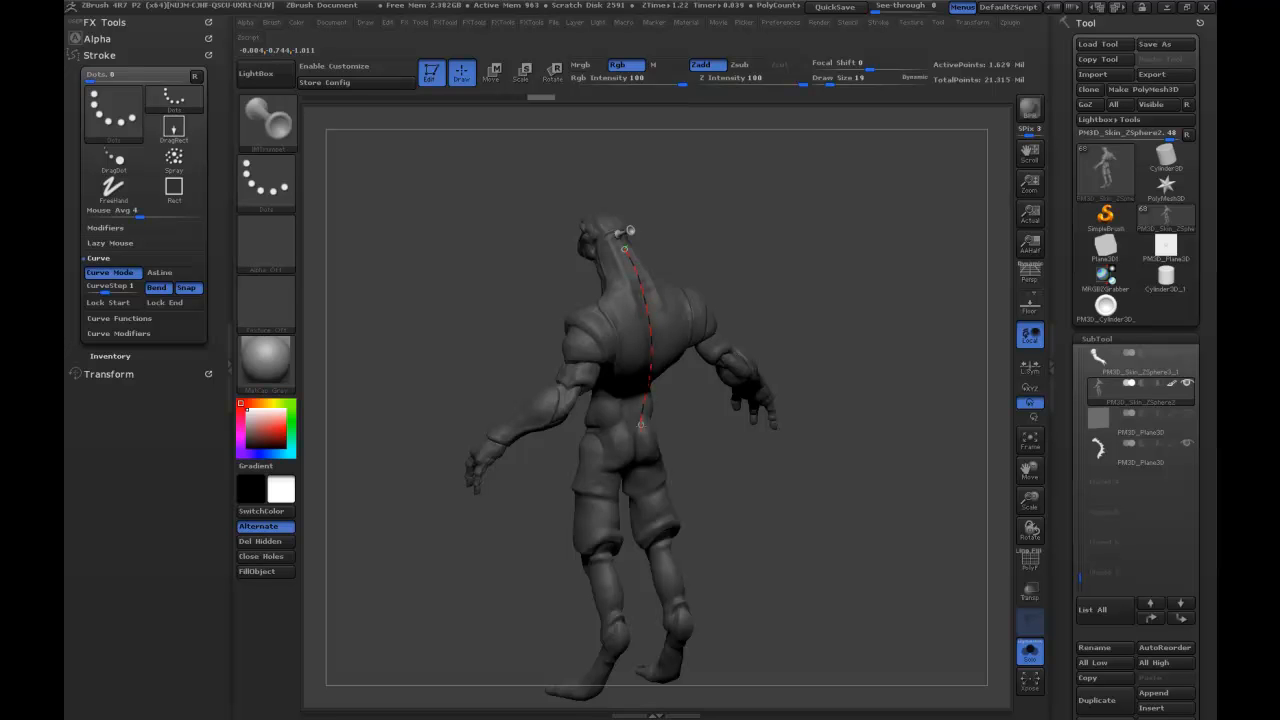
pyautogui.moveTo(823, 209)
pyautogui.mouseDown()
pyautogui.moveTo(791, 173)
pyautogui.moveTo(803, 229)
pyautogui.moveTo(627, 266)
pyautogui.mouseUp()
pyautogui.press('ctrl')
pyautogui.hotkey('ctrl', 'z')
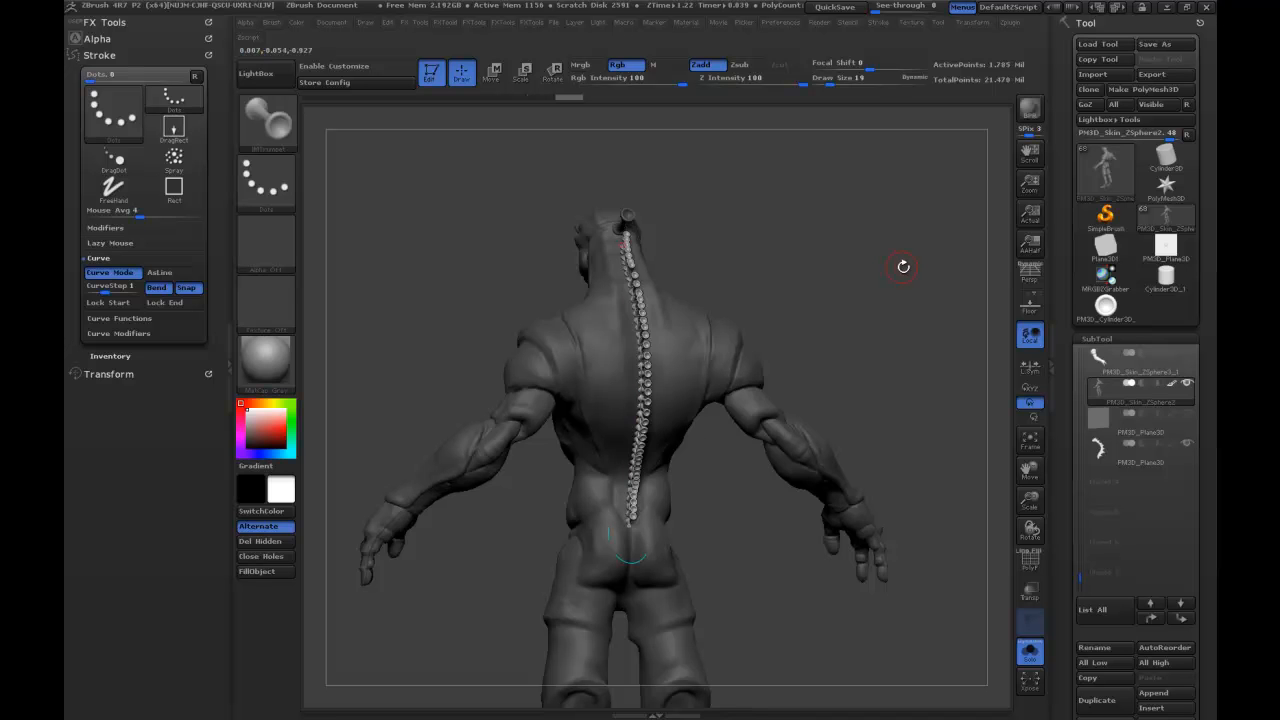
# Increase the draw size to 42 and update the spine curve so its trumpets take the larger size.
pyautogui.moveTo(877, 242); pyautogui.dragTo(767, 298)
pyautogui.press('s')
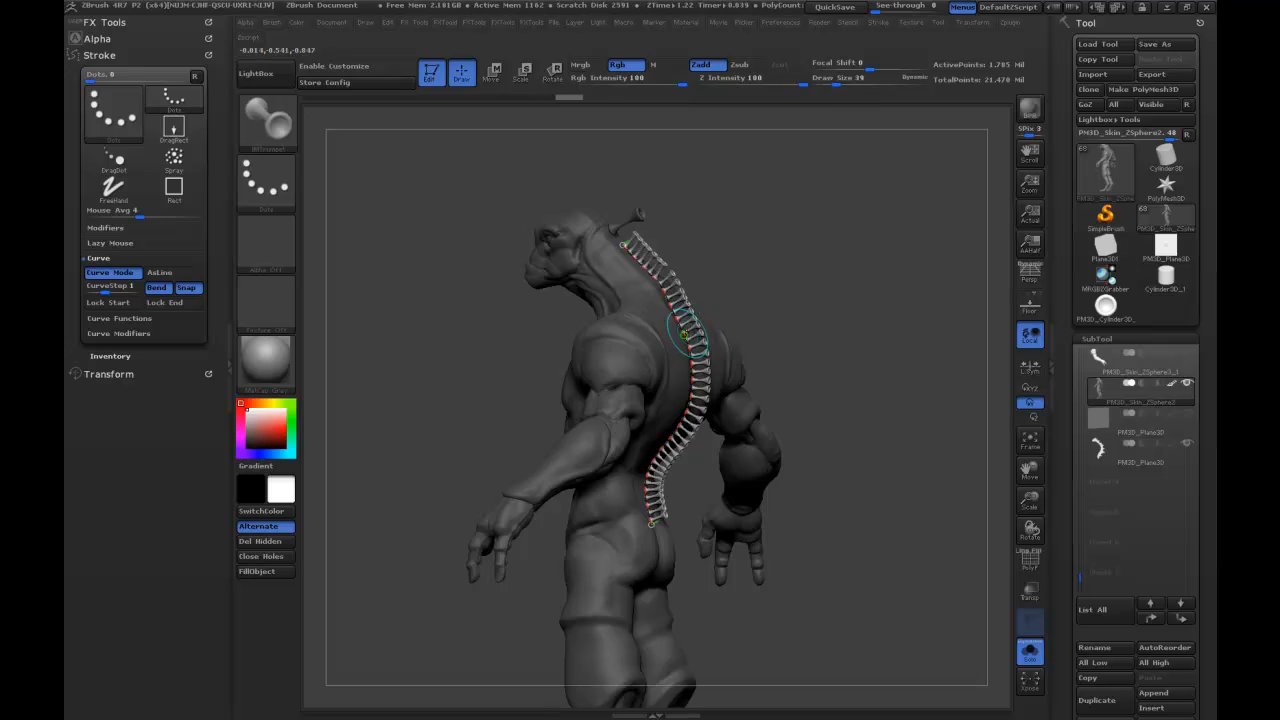
pyautogui.click(697, 345)
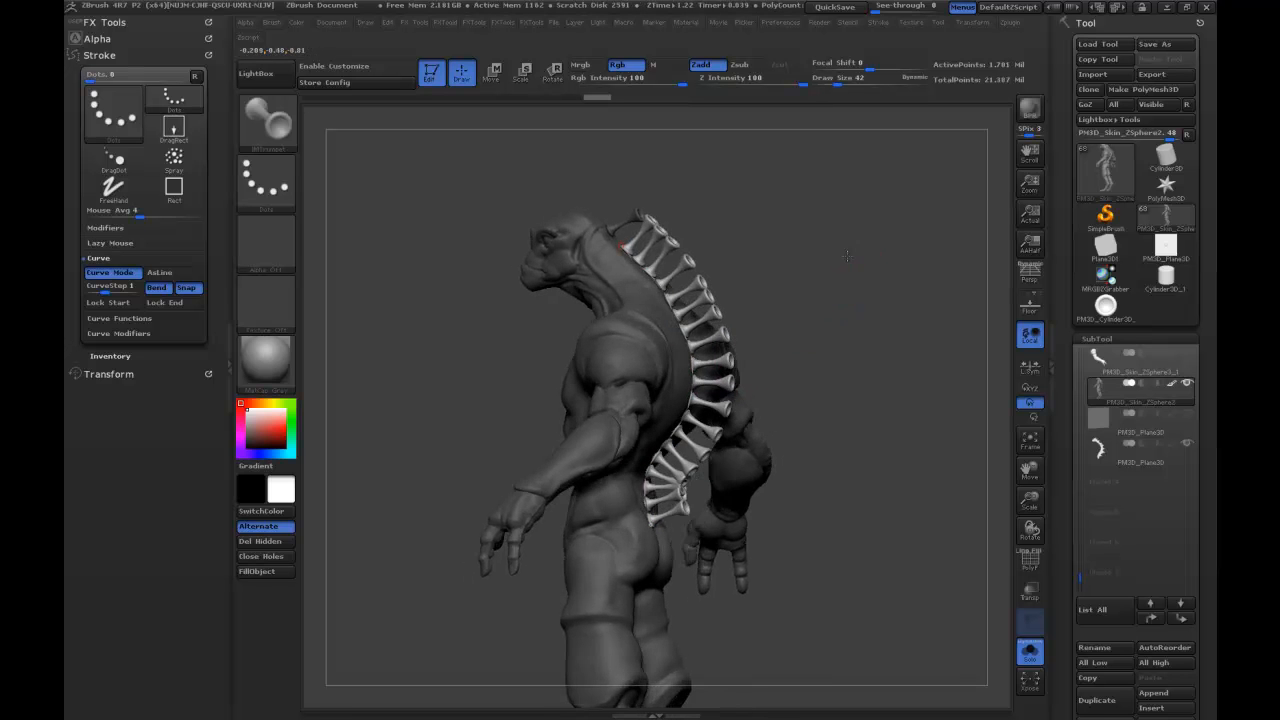
pyautogui.moveTo(843, 257); pyautogui.dragTo(846, 257)
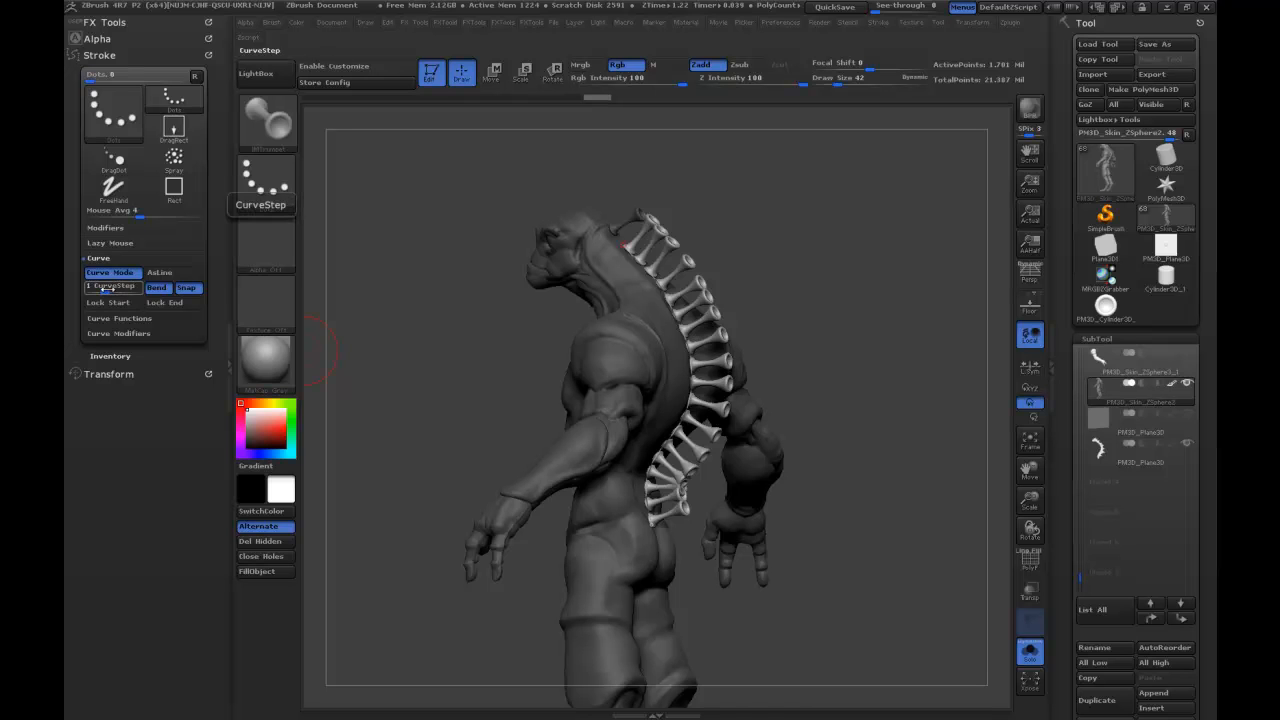
# Raise CurveStep to 1.2 and then 2, updating the existing trumpet curve to test the spacing.
pyautogui.moveTo(107, 288); pyautogui.dragTo(111, 289)
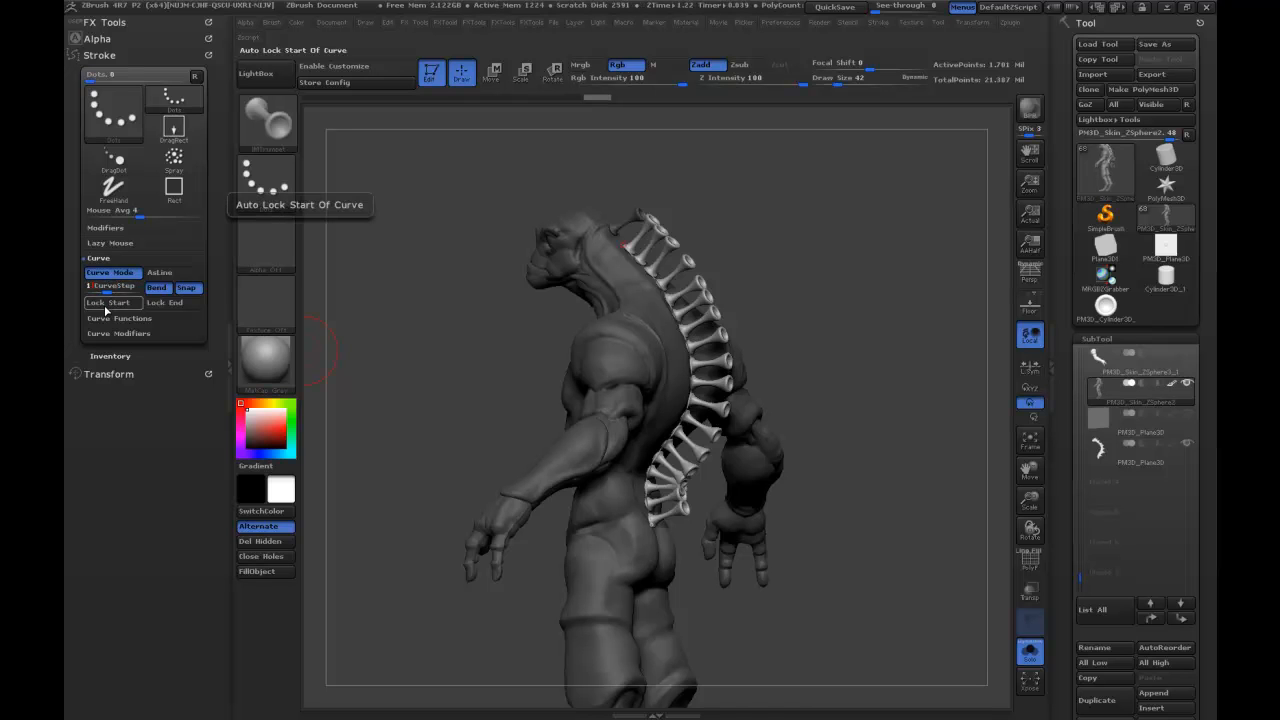
pyautogui.click(678, 321)
pyautogui.moveTo(115, 289); pyautogui.dragTo(140, 290)
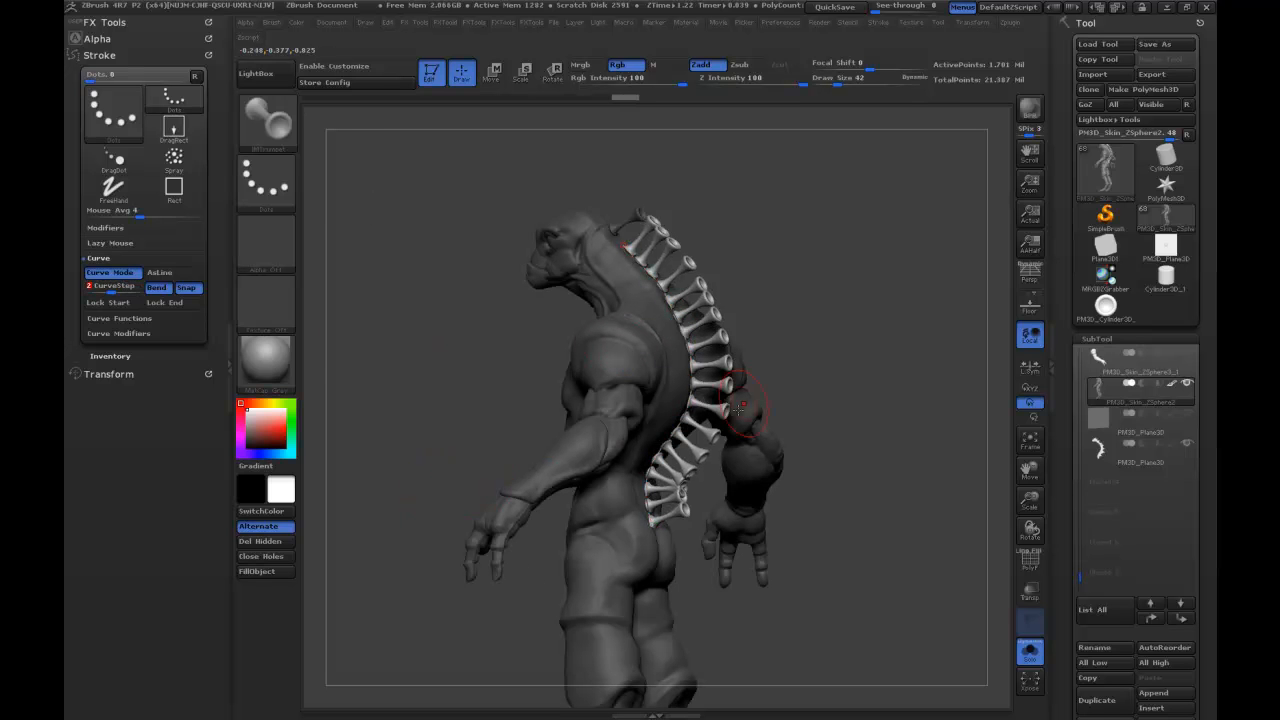
pyautogui.click(695, 369)
pyautogui.moveTo(809, 320)
pyautogui.mouseDown()
pyautogui.moveTo(772, 323)
pyautogui.moveTo(820, 283)
pyautogui.mouseUp()
pyautogui.click(694, 360)
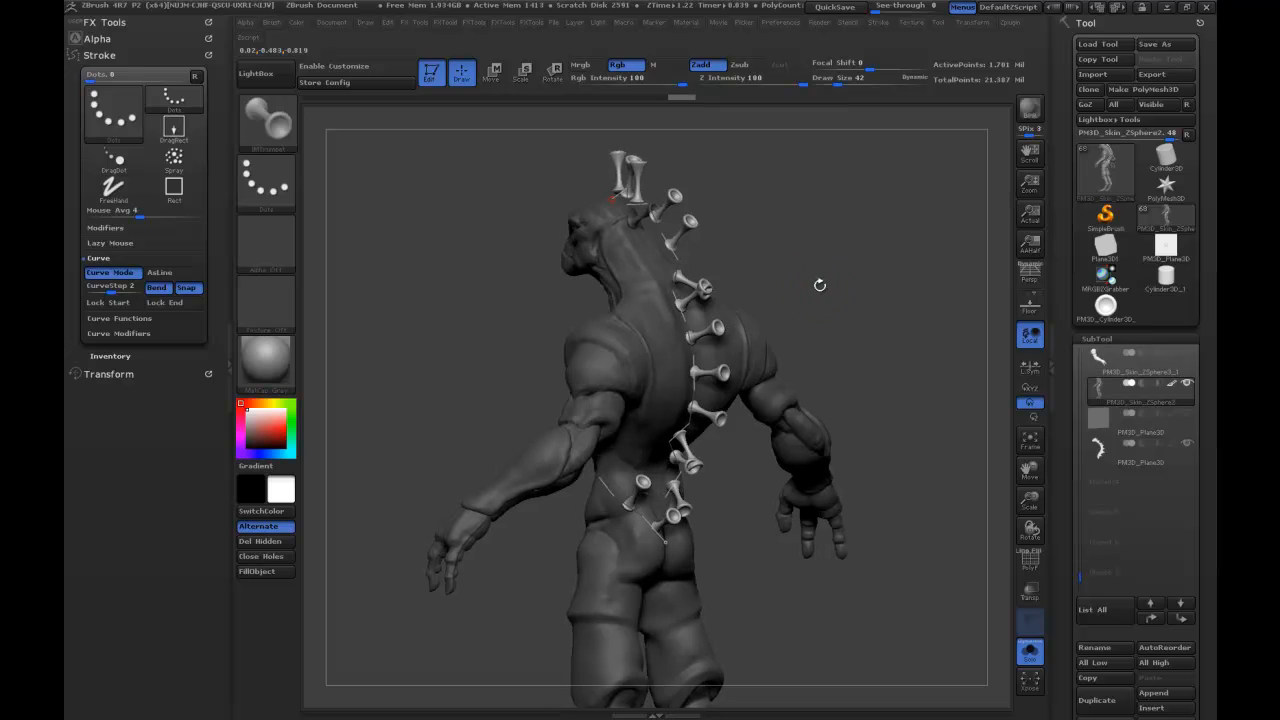
# Undo the trumpet row and redraw the curve down the creature's back with a CurveStep of 2.
pyautogui.press('ctrl')
pyautogui.hotkey('ctrl', 'z')
pyautogui.hotkey('ctrl', 'z')
pyautogui.hotkey('ctrl', 'z')
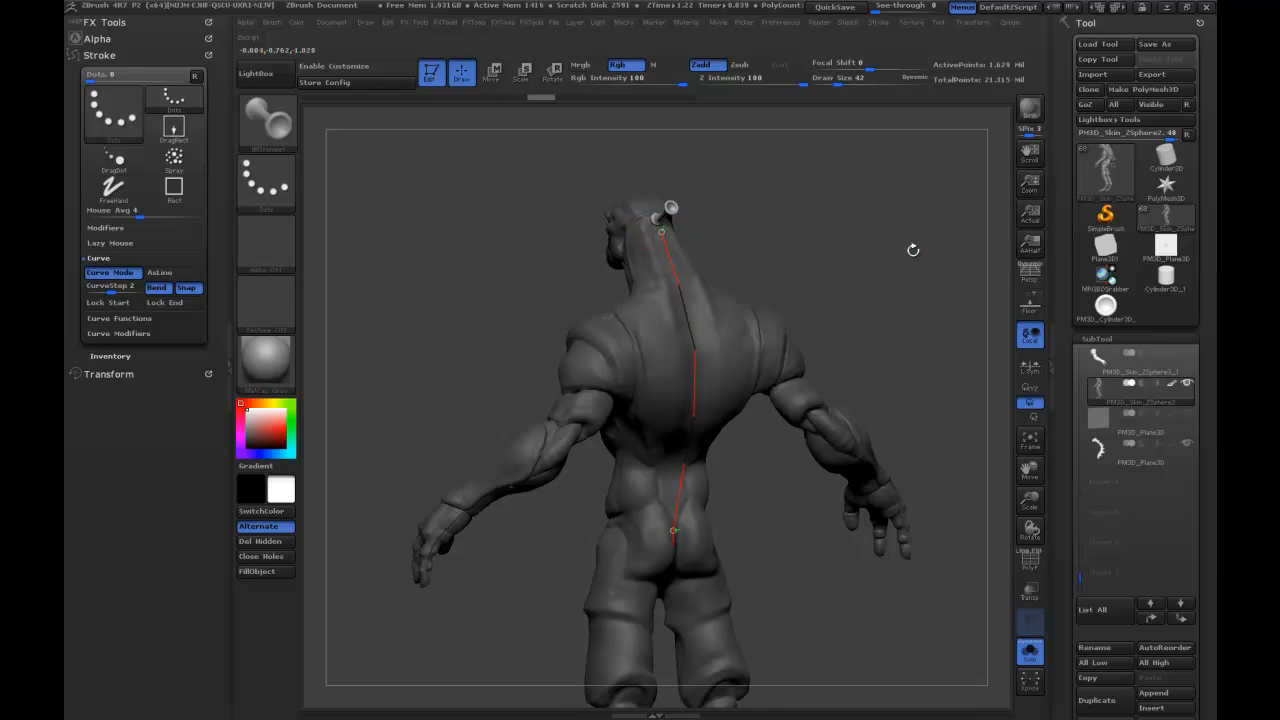
pyautogui.moveTo(903, 234); pyautogui.dragTo(888, 257)
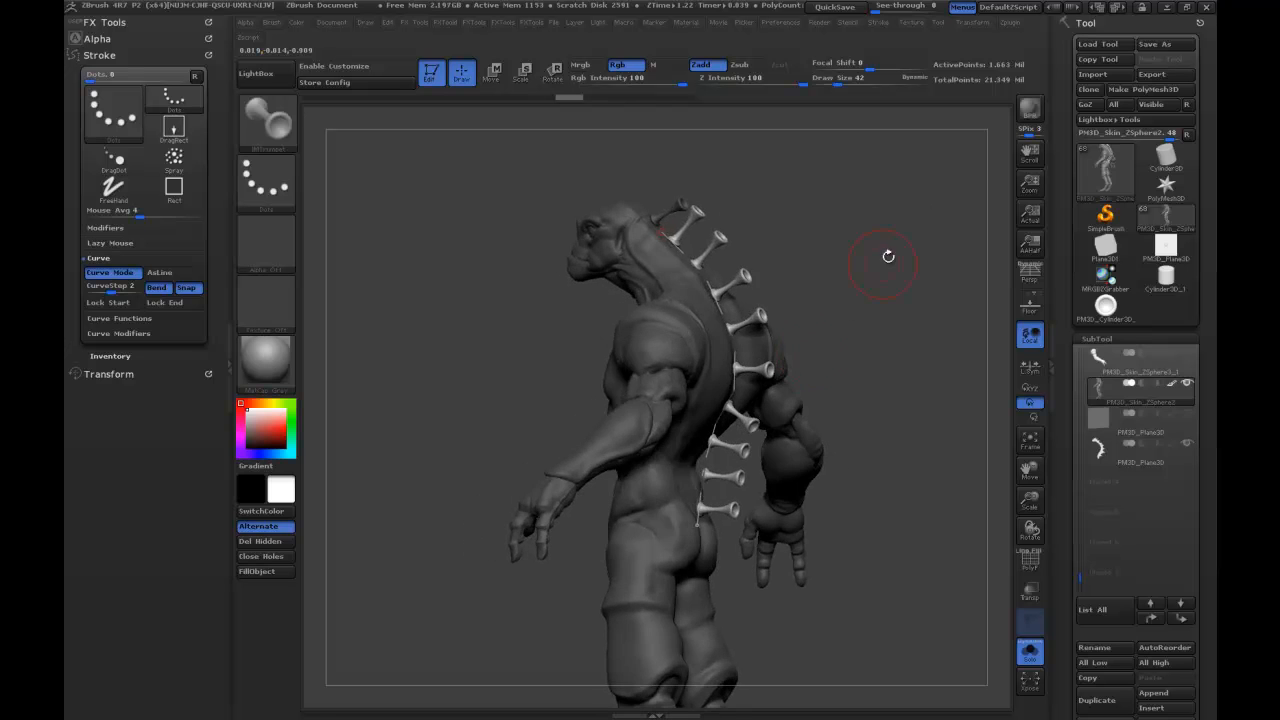
# Try adjusting the trumpet curve along the creature's back and inspect the row from several sides.
pyautogui.moveTo(838, 355); pyautogui.dragTo(928, 370)
pyautogui.keyDown('ctrl'); pyautogui.keyDown('shift'); pyautogui.click(700, 464); pyautogui.keyUp('shift'); pyautogui.keyUp('ctrl')
pyautogui.click(694, 501)
pyautogui.keyDown('ctrl'); pyautogui.keyDown('shift'); pyautogui.click(683, 247); pyautogui.keyUp('shift'); pyautogui.keyUp('ctrl')
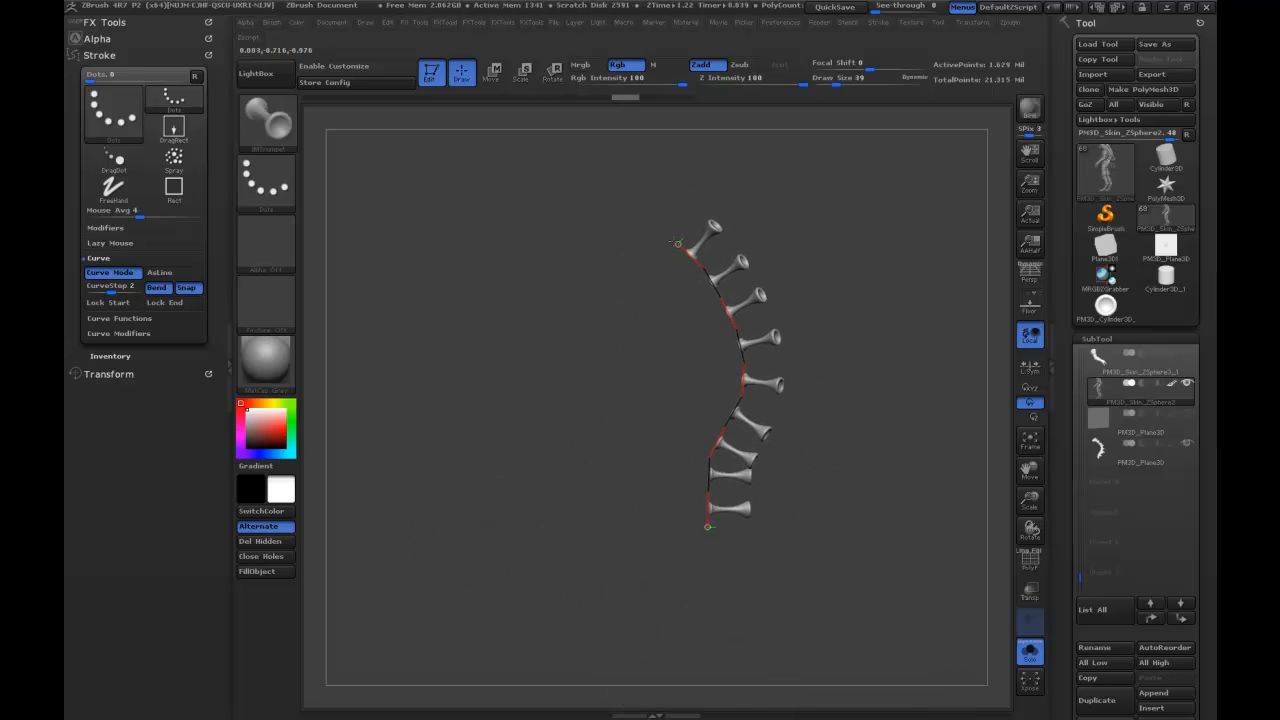
pyautogui.keyDown('ctrl'); pyautogui.keyDown('shift'); pyautogui.click(854, 236); pyautogui.keyUp('shift'); pyautogui.keyUp('ctrl')
pyautogui.moveTo(858, 236); pyautogui.dragTo(843, 278)
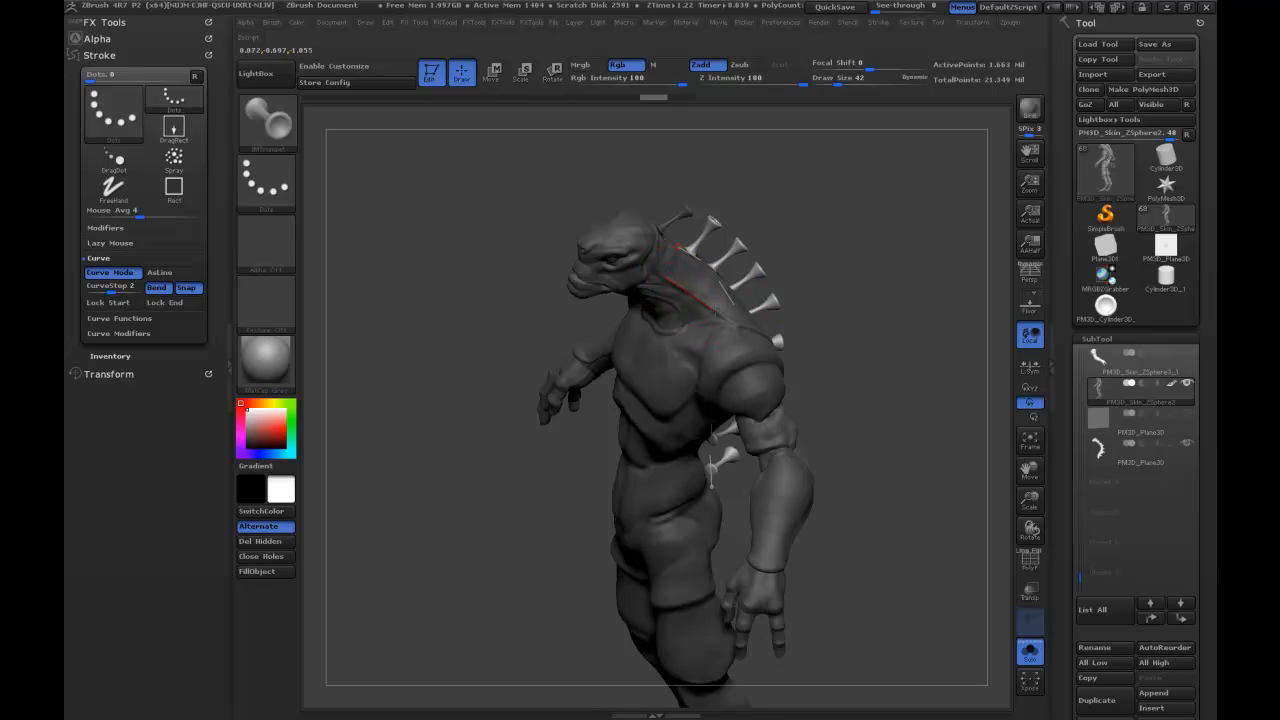
pyautogui.moveTo(897, 231)
pyautogui.mouseDown()
pyautogui.moveTo(890, 203)
pyautogui.moveTo(851, 234)
pyautogui.mouseUp()
# Undo the adjustments and the widely spaced trumpet row along the spine.
pyautogui.press('ctrl')
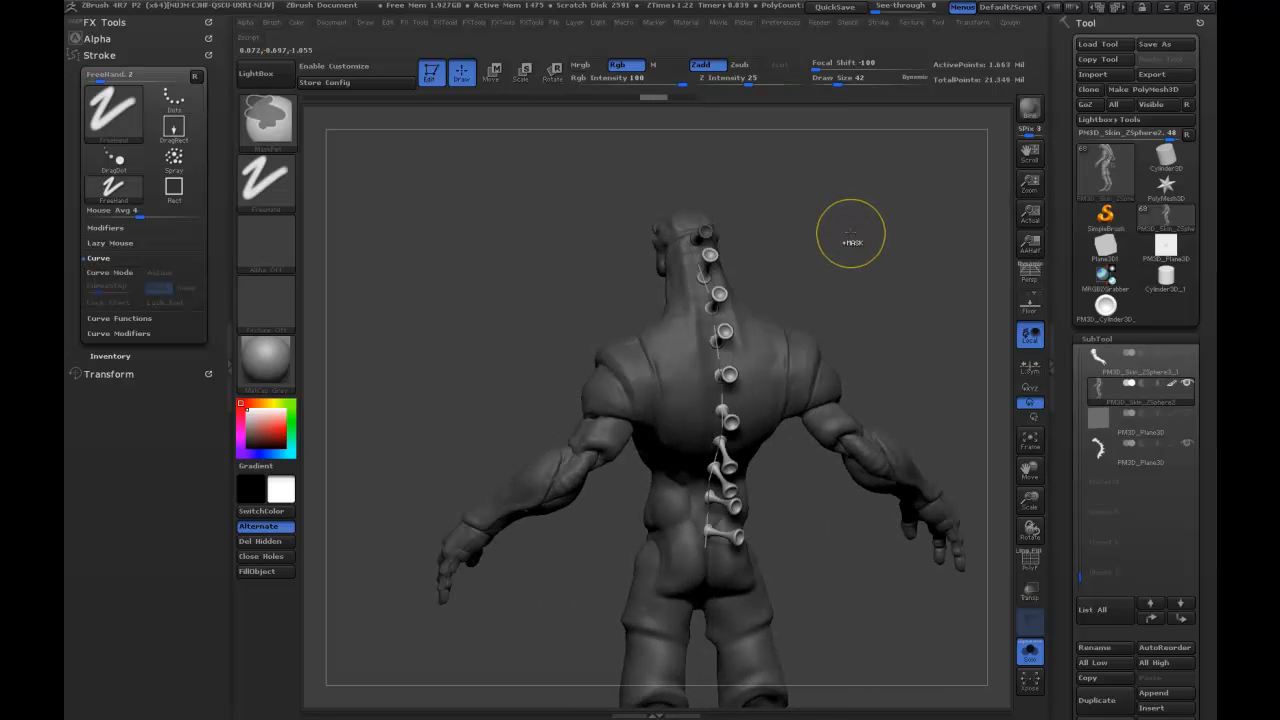
pyautogui.hotkey('ctrl', 'z')
pyautogui.press('ctrl')
pyautogui.hotkey('ctrl', 'z')
pyautogui.hotkey('ctrl', 'z')
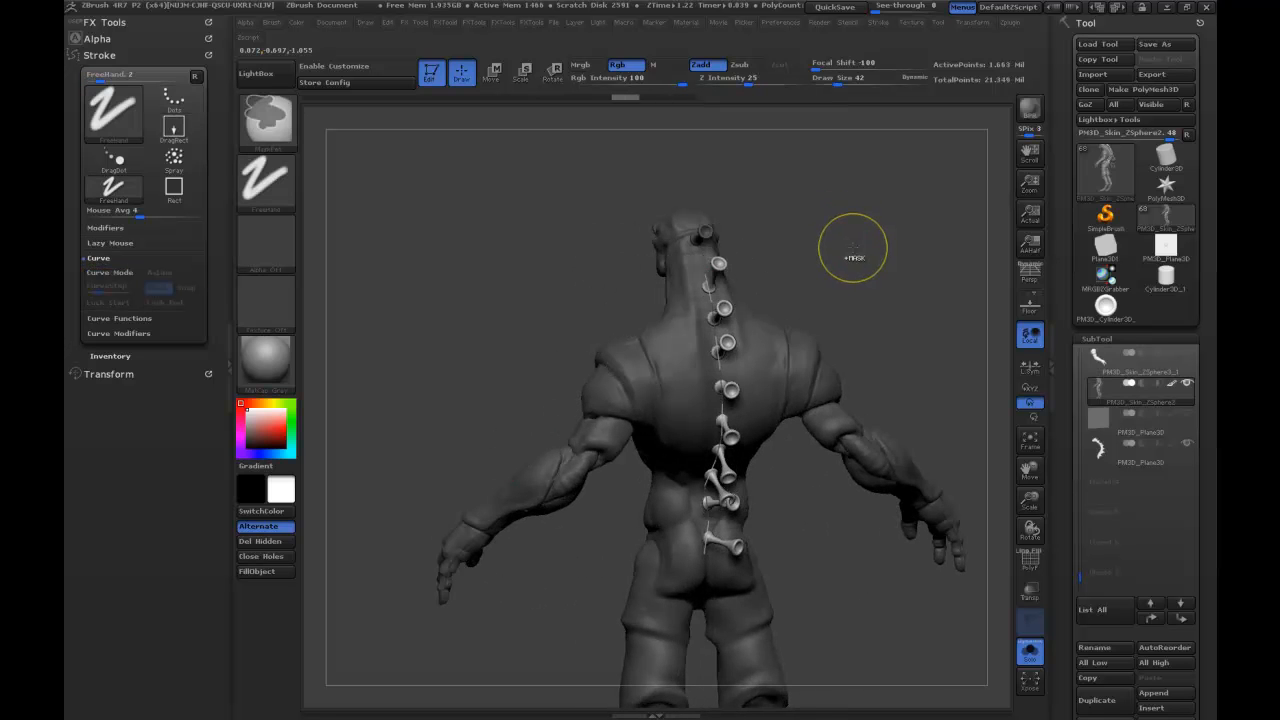
pyautogui.hotkey('ctrl', 'z')
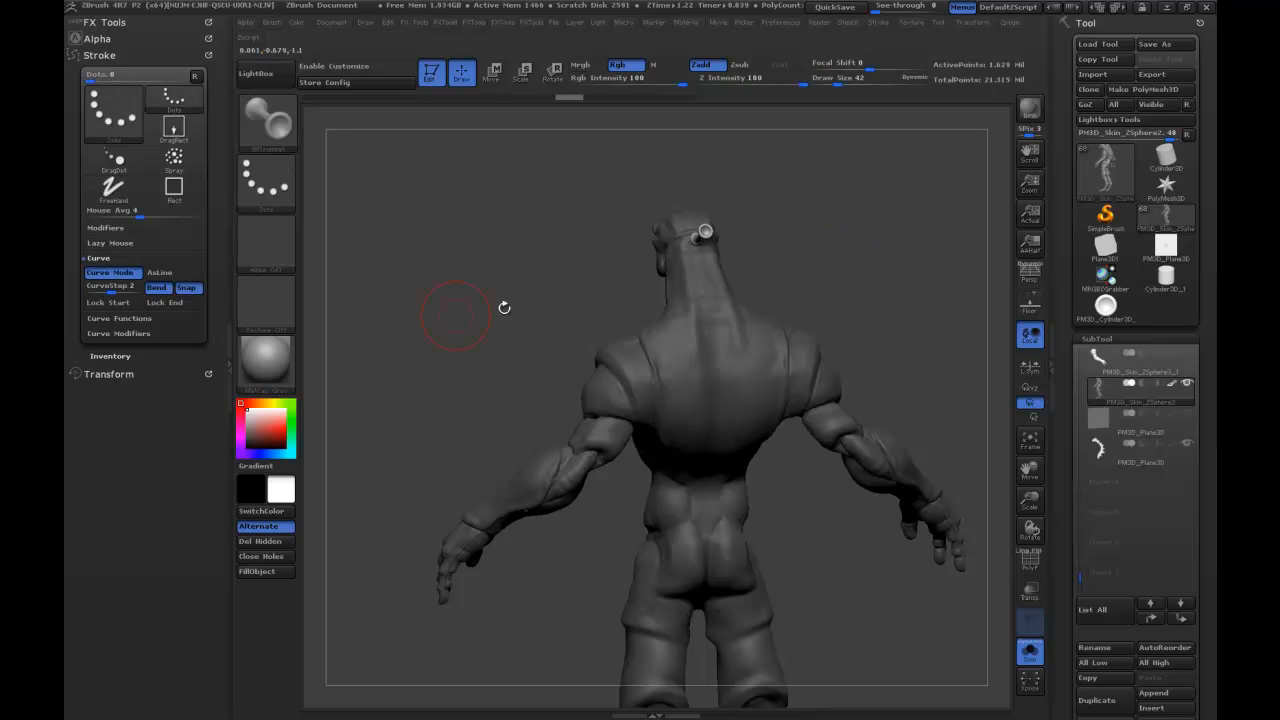
# Set CurveStep to 1.5 and draw a new curve of trumpets down the middle of the creature's back.
pyautogui.moveTo(132, 288); pyautogui.dragTo(119, 289)
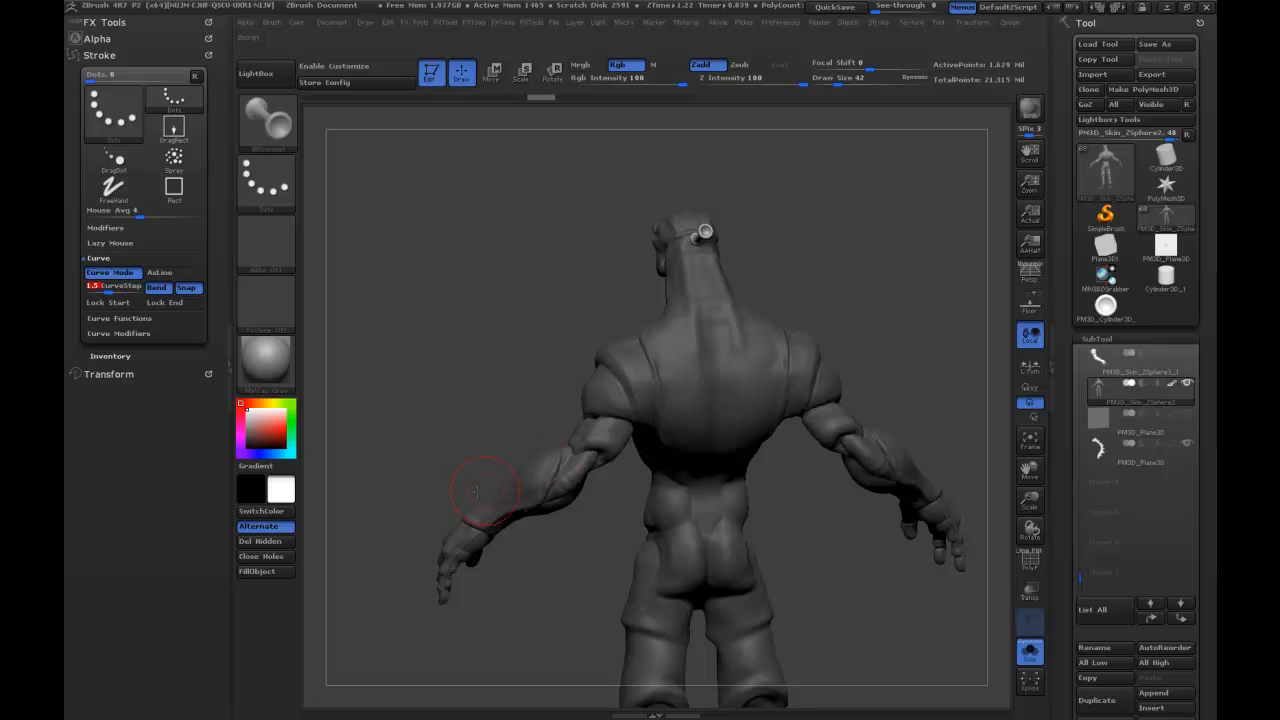
pyautogui.moveTo(867, 242); pyautogui.dragTo(693, 265)
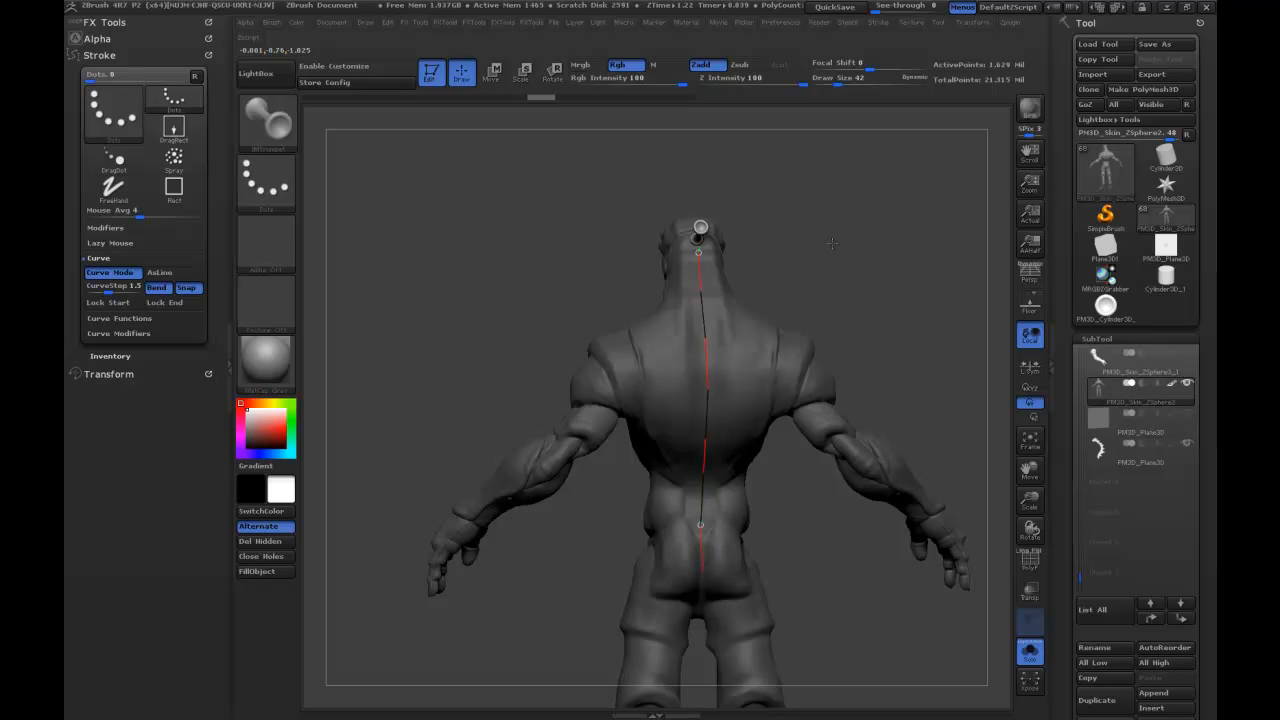
pyautogui.moveTo(859, 231)
pyautogui.mouseDown()
pyautogui.moveTo(912, 222)
pyautogui.moveTo(620, 280)
pyautogui.mouseUp()
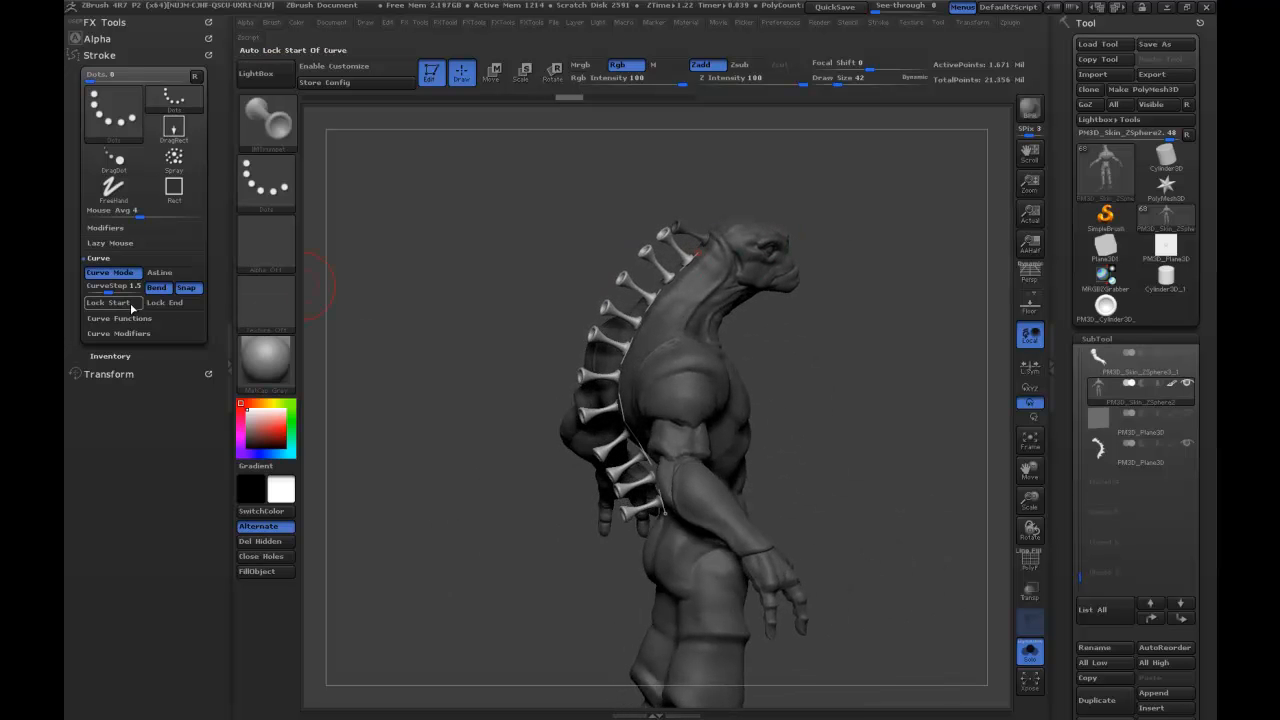
# Enable the Size curve modifier, shape a descending Curve Falloff, and apply it so the trumpets shrink toward the lower back.
pyautogui.click(118, 334)
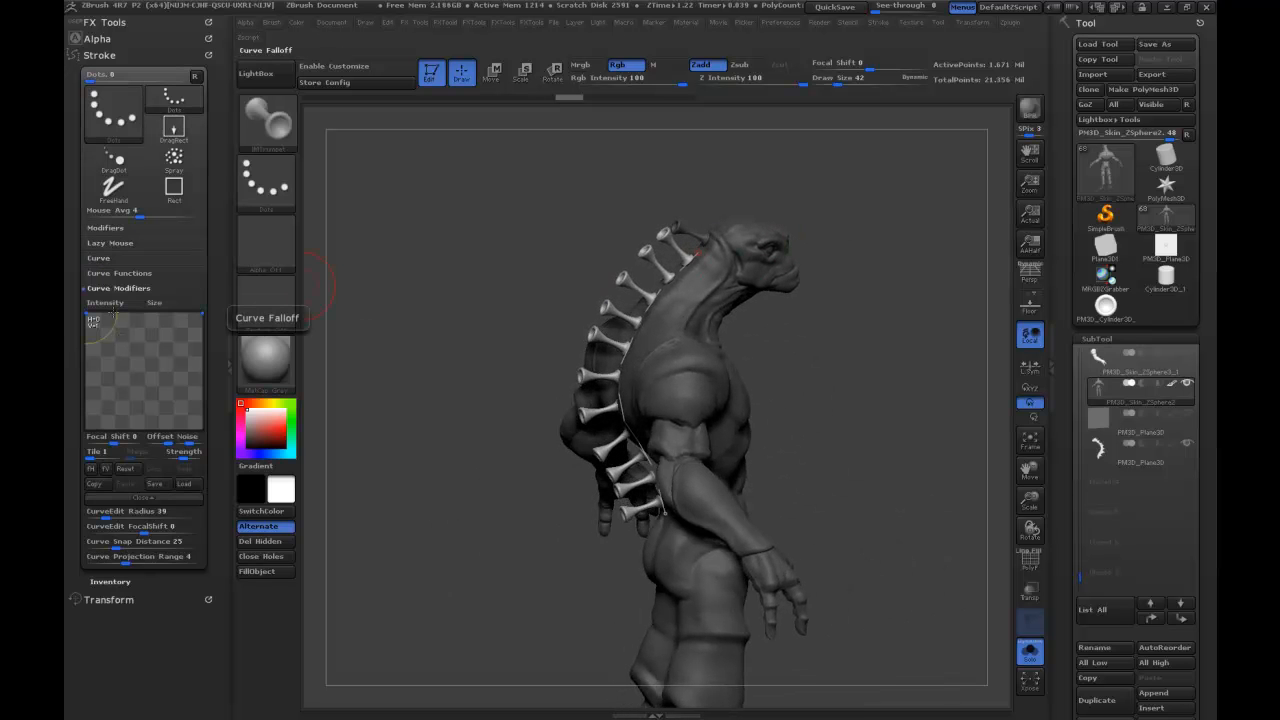
pyautogui.click(159, 304)
pyautogui.moveTo(197, 314); pyautogui.dragTo(162, 352)
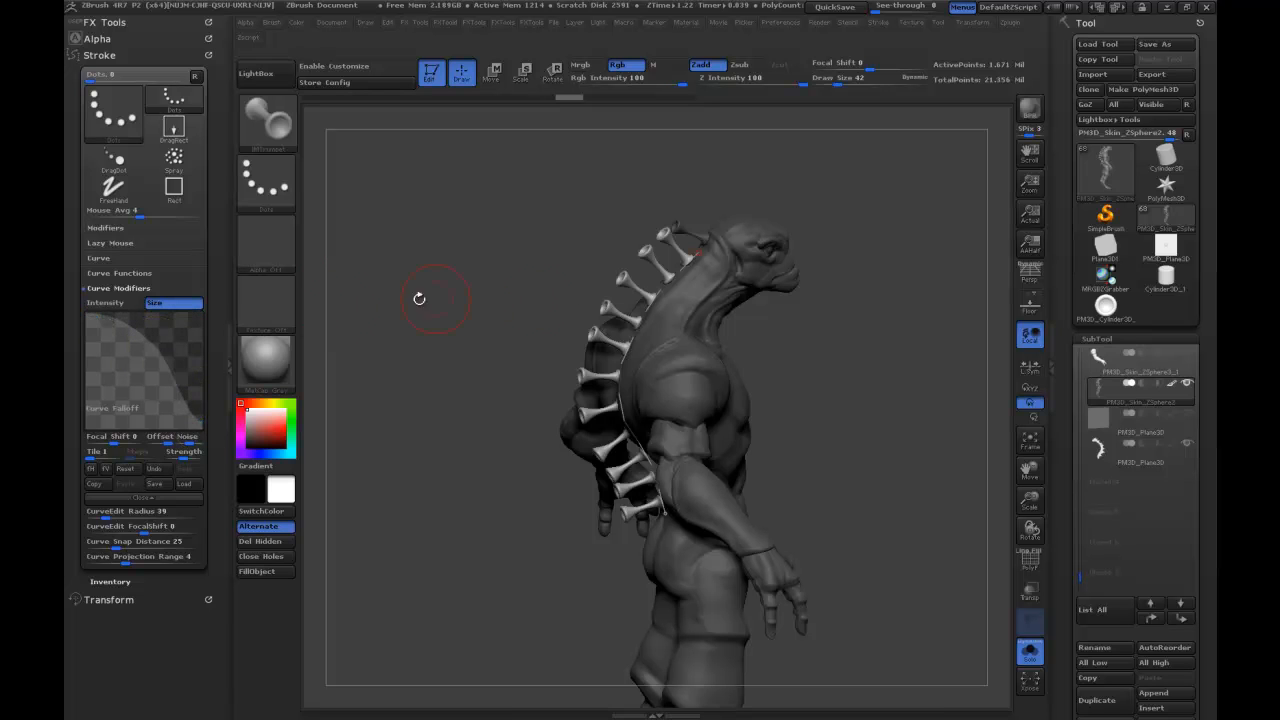
pyautogui.click(625, 318)
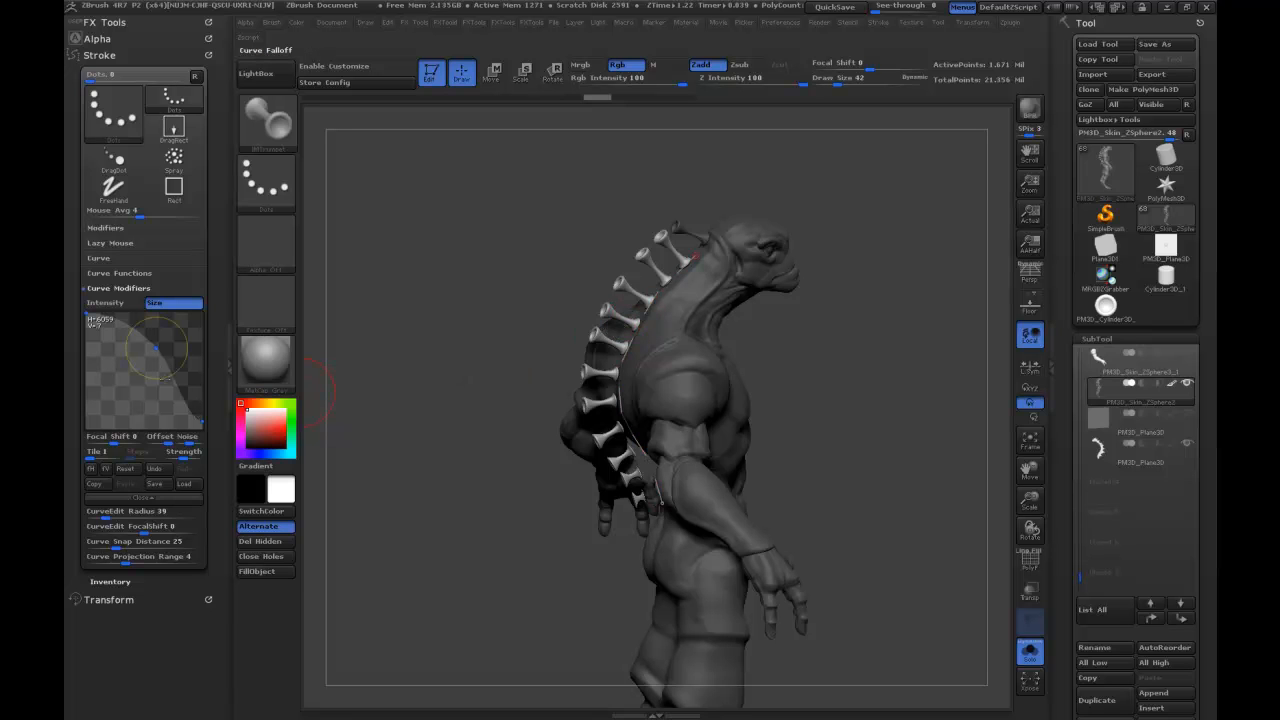
pyautogui.click(200, 427)
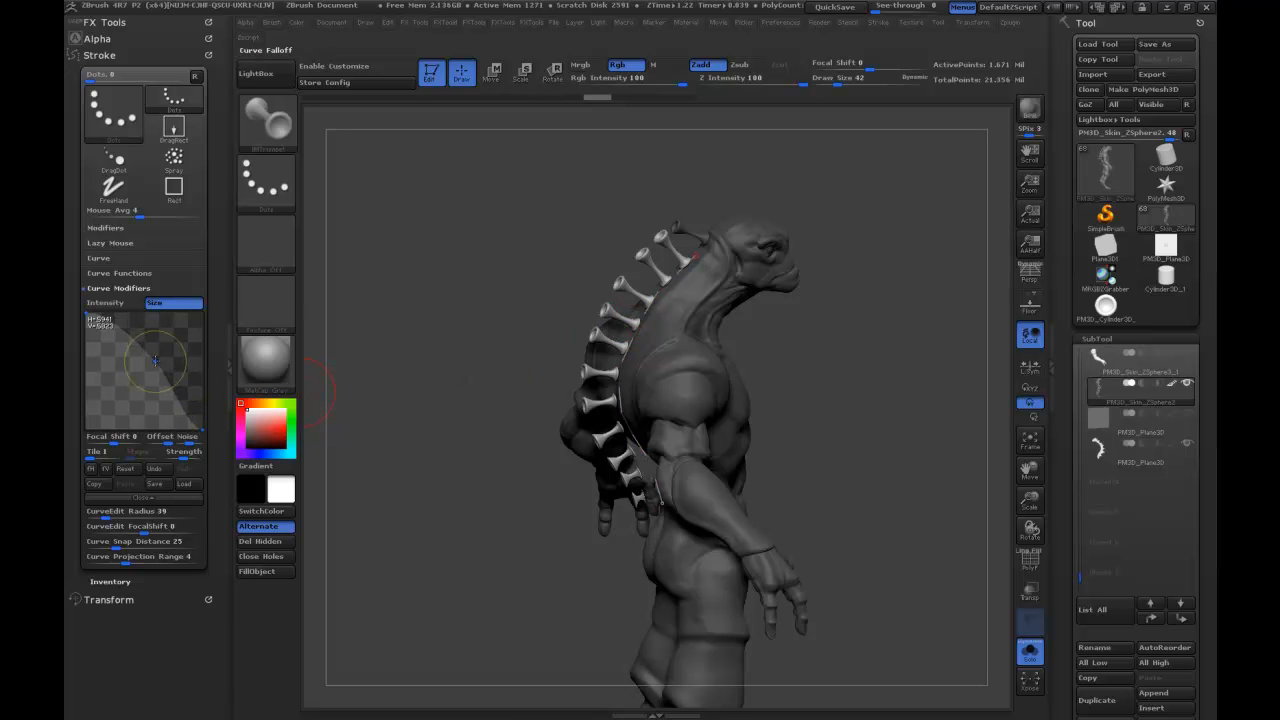
pyautogui.click(640, 332)
pyautogui.moveTo(804, 292); pyautogui.dragTo(965, 288)
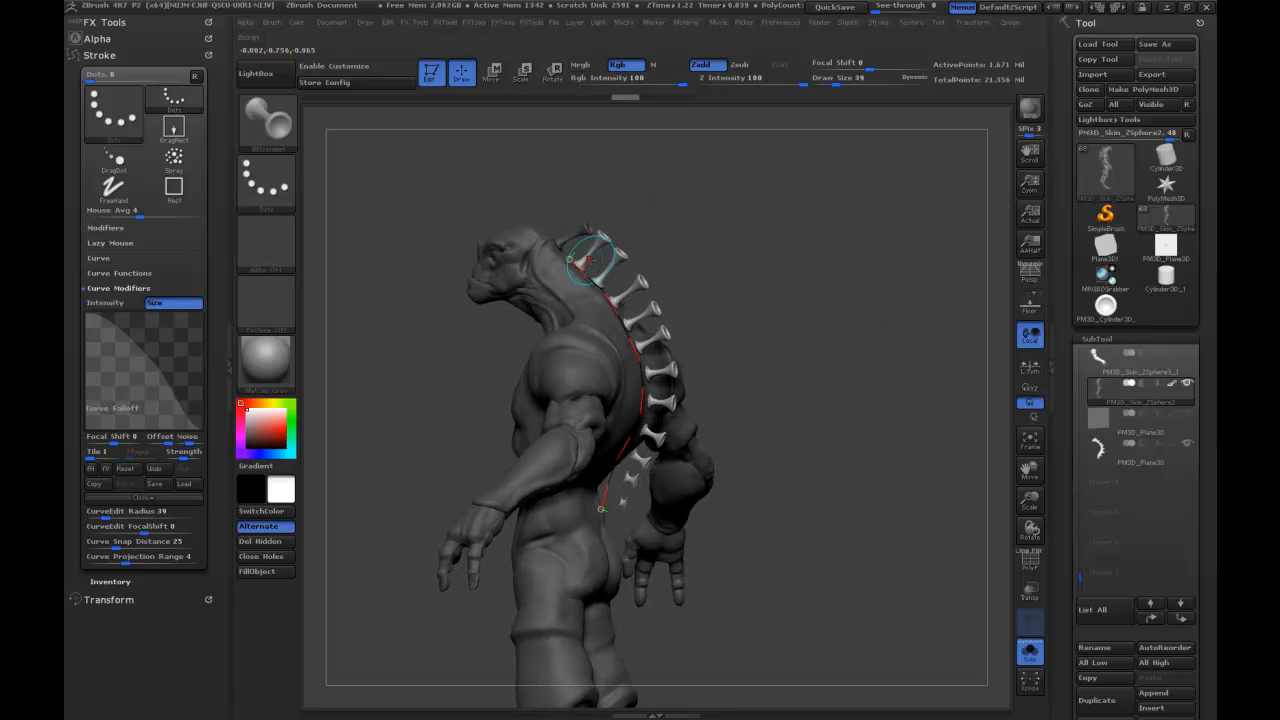
pyautogui.moveTo(757, 230); pyautogui.dragTo(766, 223)
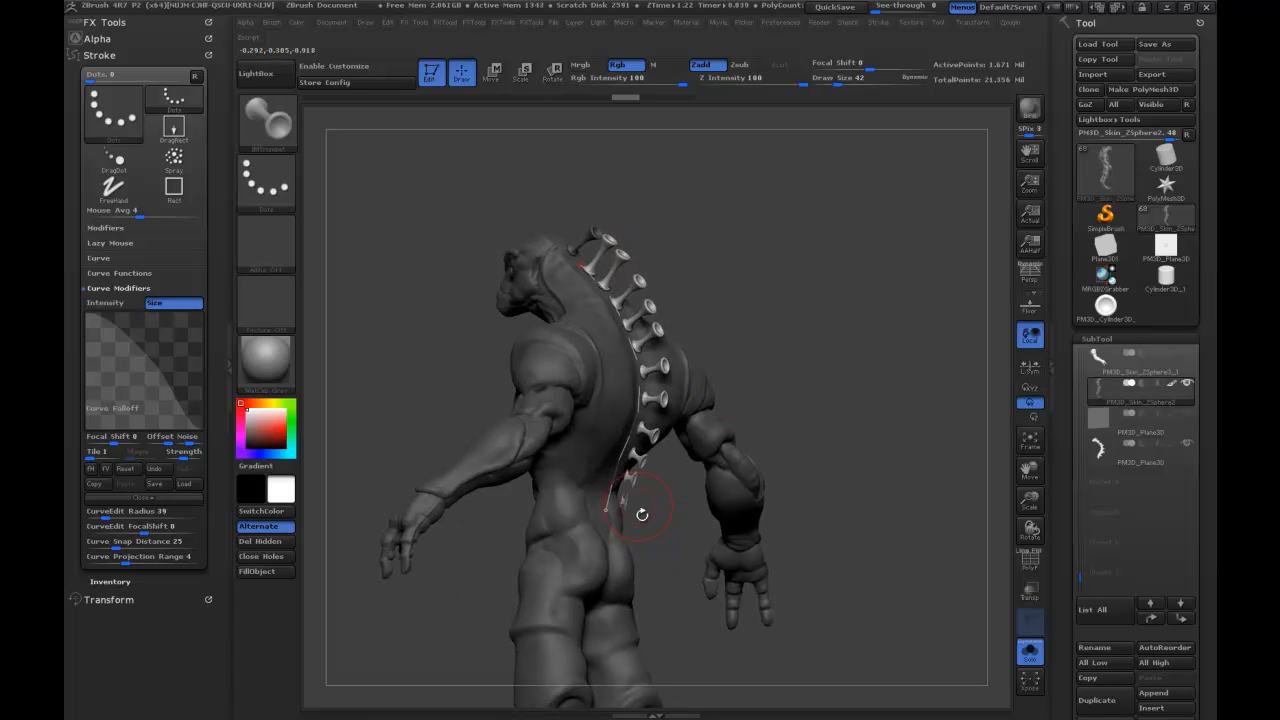
# Flatten the Curve Falloff at full size, turn off the Size modifier, and update the spine curve to even out the trumpets.
pyautogui.moveTo(837, 357); pyautogui.dragTo(471, 429)
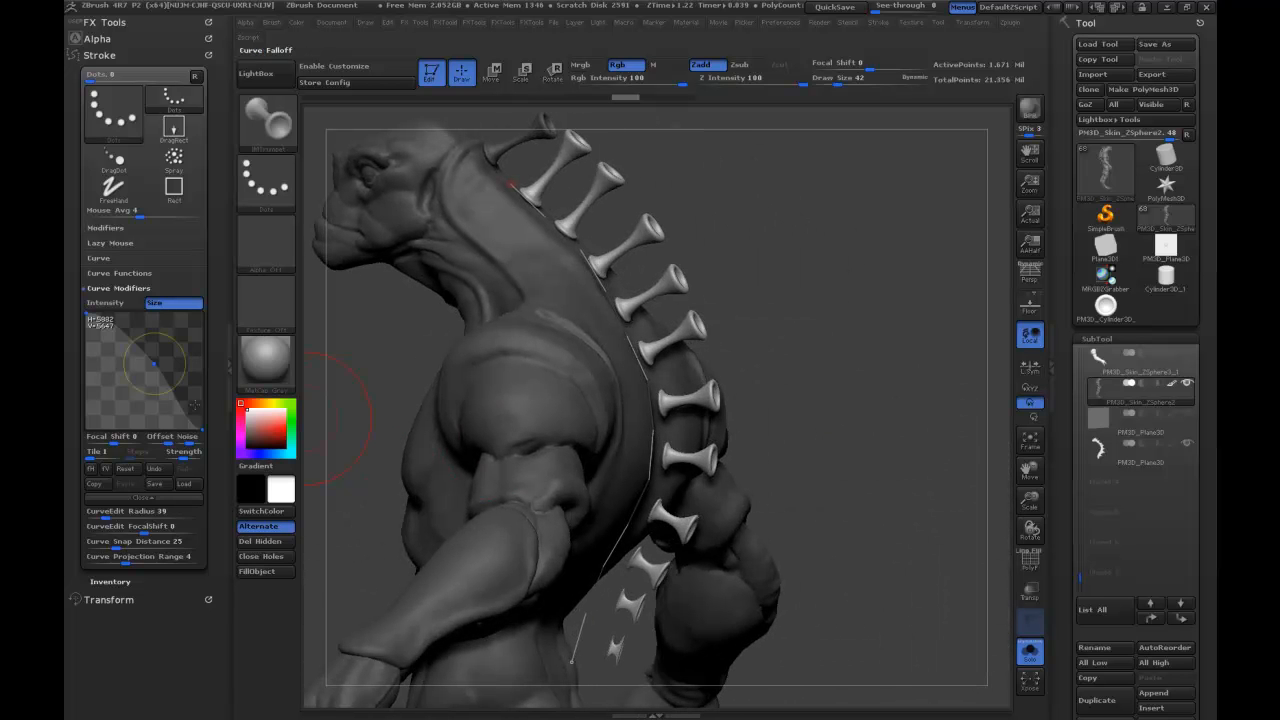
pyautogui.moveTo(201, 430); pyautogui.dragTo(202, 306)
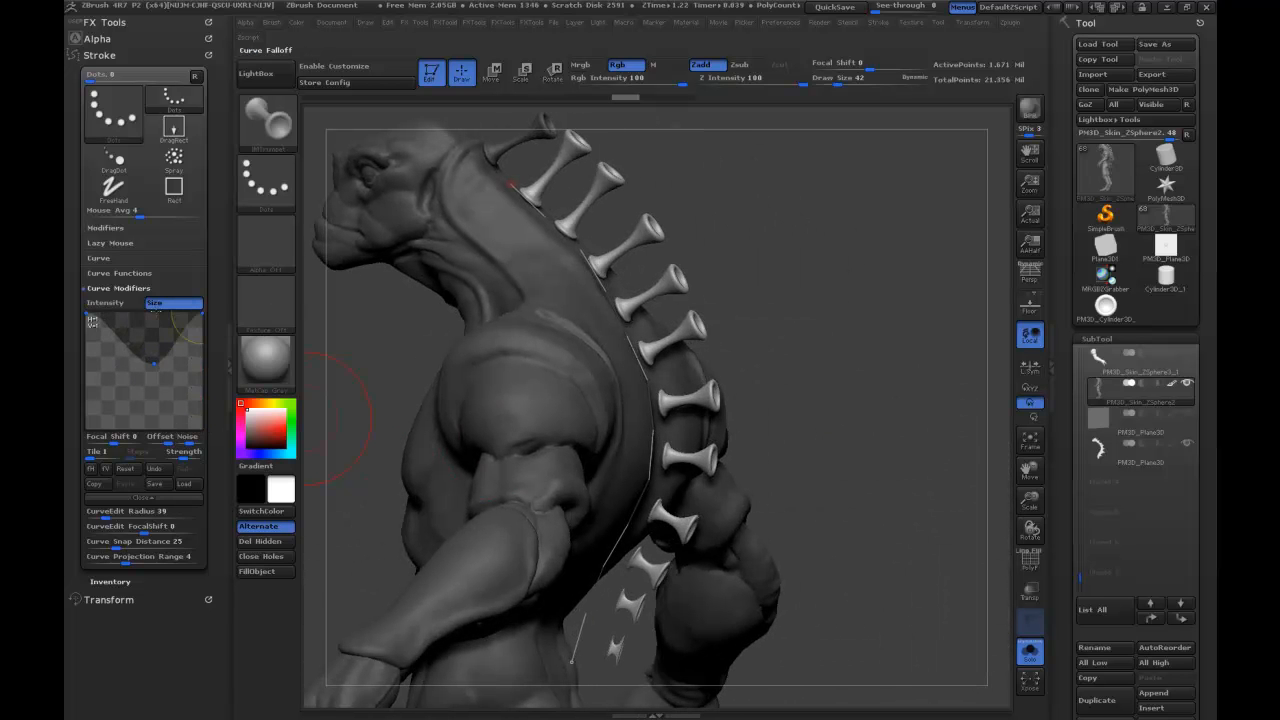
pyautogui.moveTo(153, 360); pyautogui.dragTo(153, 314)
pyautogui.click(664, 326)
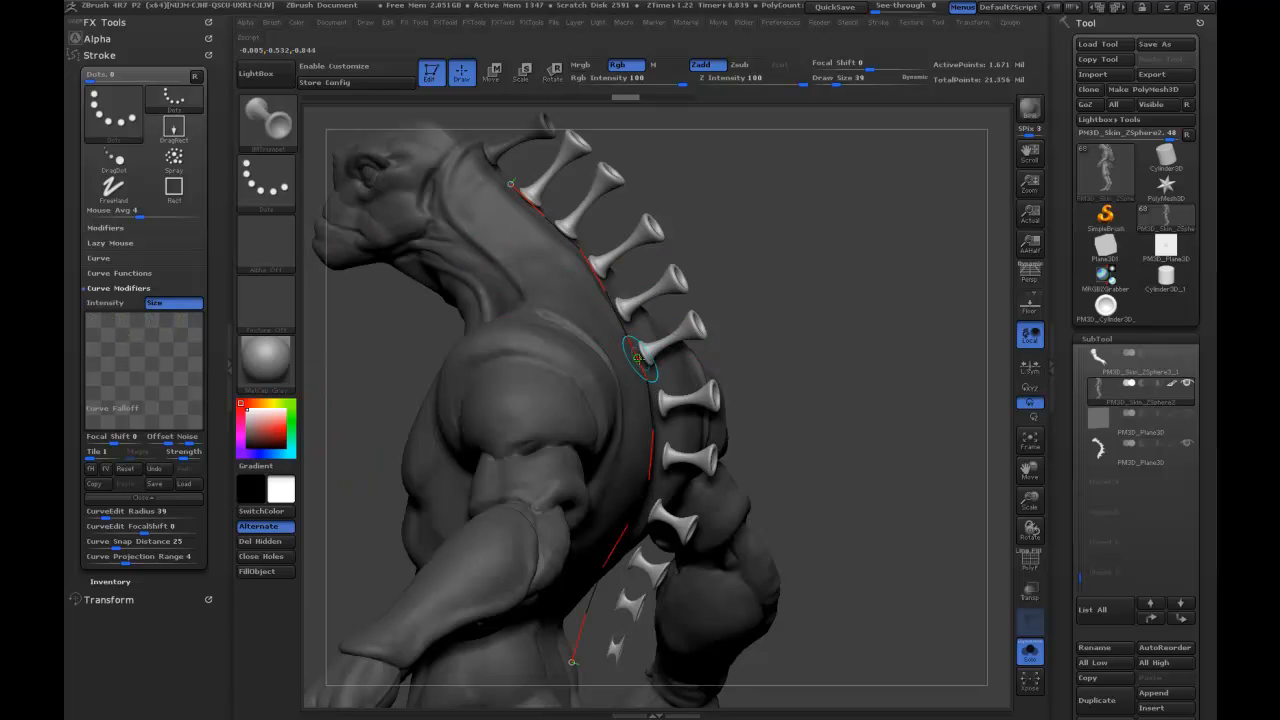
pyautogui.keyDown('ctrl'); pyautogui.keyDown('shift'); pyautogui.click(676, 340); pyautogui.keyUp('shift'); pyautogui.keyUp('ctrl')
pyautogui.keyDown('ctrl'); pyautogui.keyDown('shift'); pyautogui.click(806, 338); pyautogui.keyUp('shift'); pyautogui.keyUp('ctrl')
pyautogui.moveTo(824, 337)
pyautogui.mouseDown()
pyautogui.moveTo(894, 329)
pyautogui.moveTo(882, 270)
pyautogui.moveTo(677, 363)
pyautogui.mouseUp()
pyautogui.moveTo(675, 455); pyautogui.dragTo(687, 404)
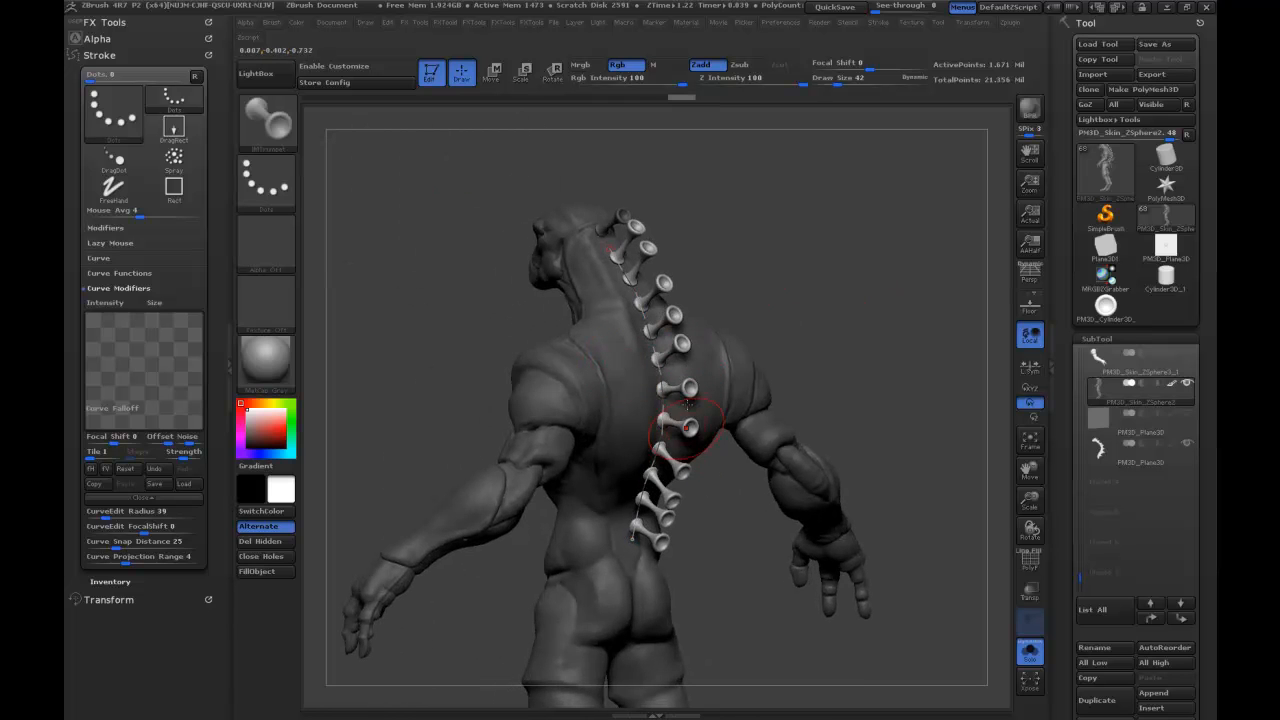
# Isolate the inserted trumpets and separate them from the creature body into their own subtool with Split Hidden.
pyautogui.moveTo(866, 298)
pyautogui.mouseDown()
pyautogui.moveTo(785, 293)
pyautogui.moveTo(886, 288)
pyautogui.moveTo(880, 264)
pyautogui.moveTo(755, 348)
pyautogui.moveTo(805, 335)
pyautogui.moveTo(787, 346)
pyautogui.mouseUp()
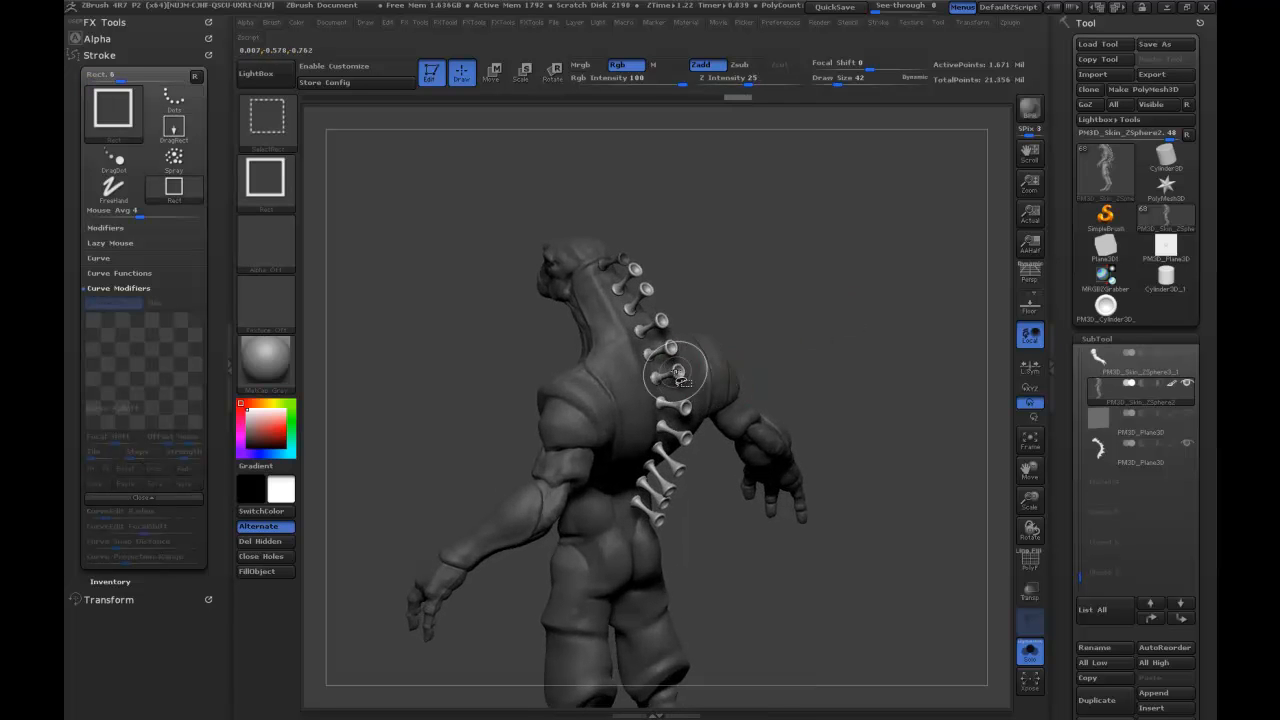
pyautogui.keyDown('ctrl'); pyautogui.keyDown('shift'); pyautogui.click(681, 372); pyautogui.keyUp('shift'); pyautogui.keyUp('ctrl')
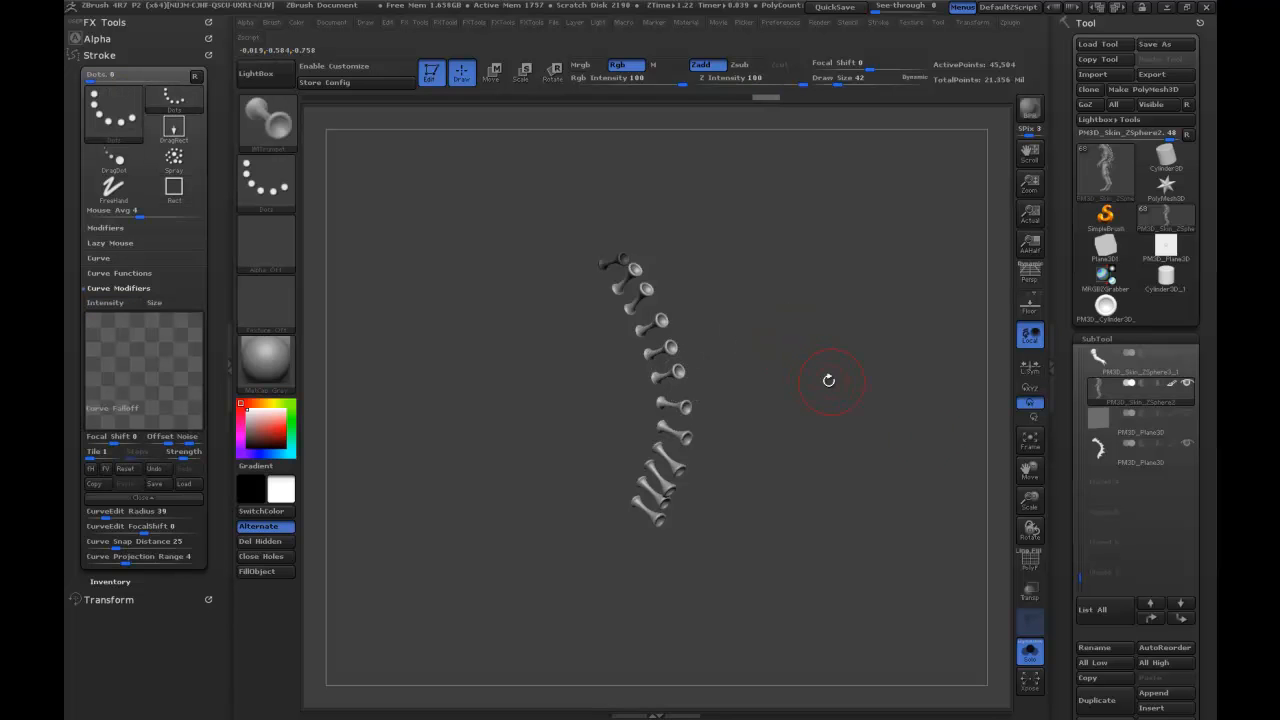
pyautogui.moveTo(1067, 628); pyautogui.dragTo(1048, 522)
pyautogui.keyDown('ctrl'); pyautogui.keyDown('shift'); pyautogui.moveTo(889, 527); pyautogui.dragTo(892, 532); pyautogui.keyUp('shift'); pyautogui.keyUp('ctrl')
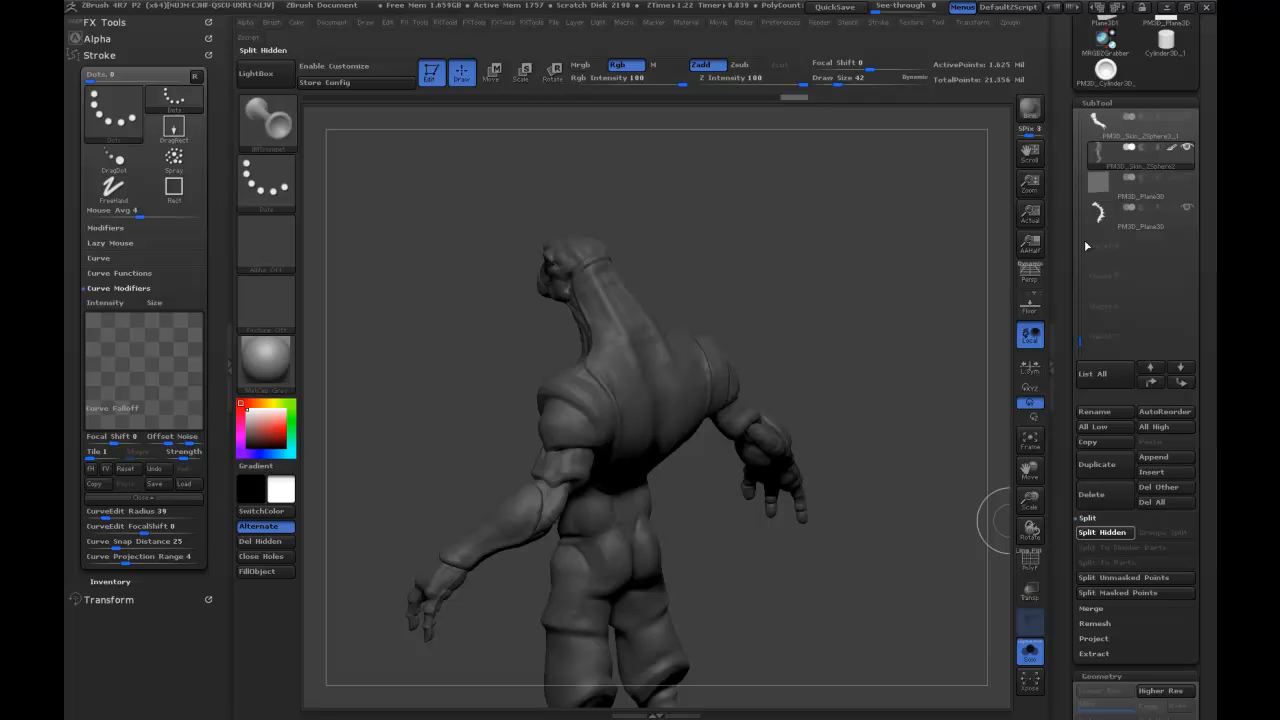
# Select the subtool containing the split-off trumpets and turn off Solo mode to show all subtools.
pyautogui.click(1115, 185)
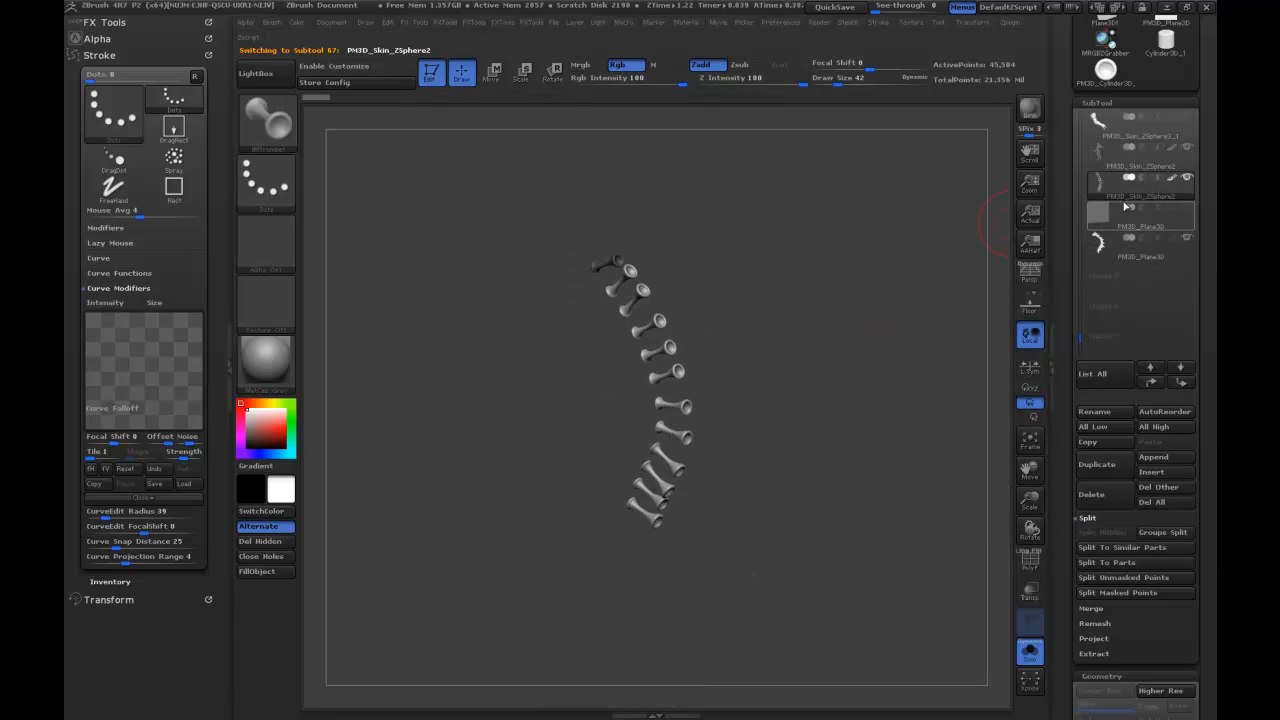
pyautogui.click(1032, 653)
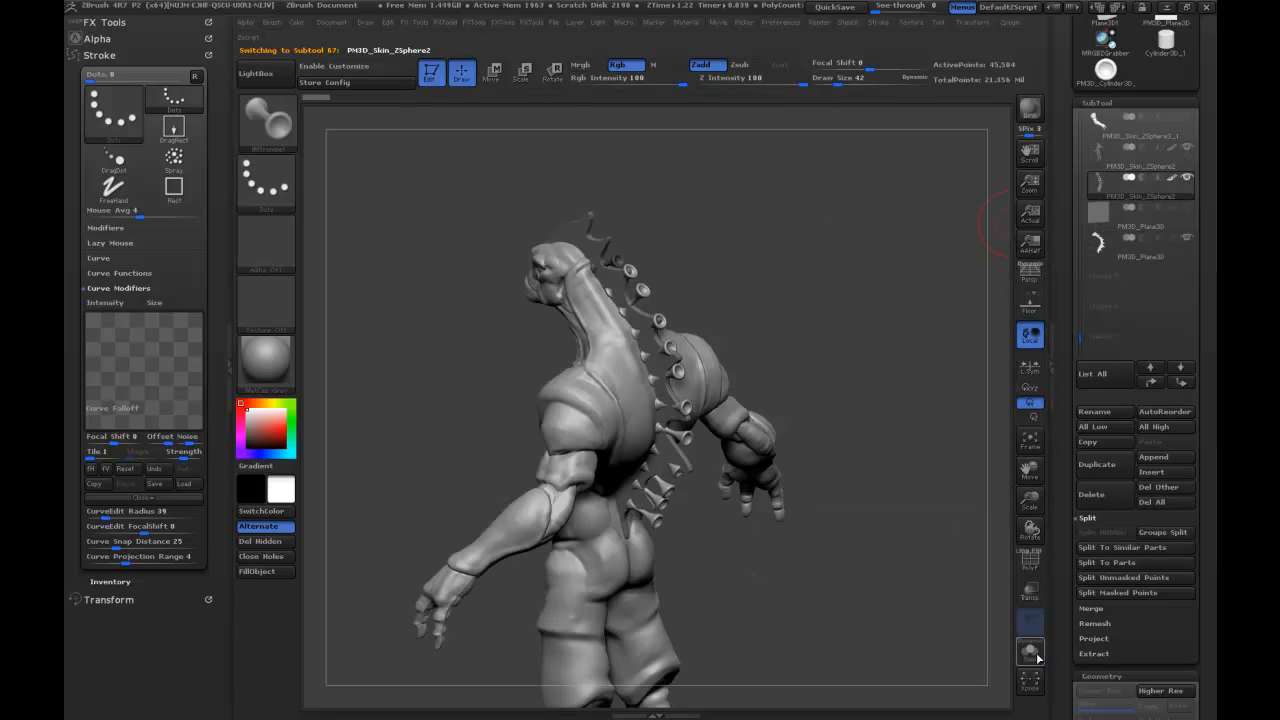
# Hide the lower PM3D_Plane3D subtool and choose the Move brush with a Draw Size of 59.
pyautogui.click(1188, 238)
pyautogui.moveTo(884, 355); pyautogui.dragTo(1040, 207)
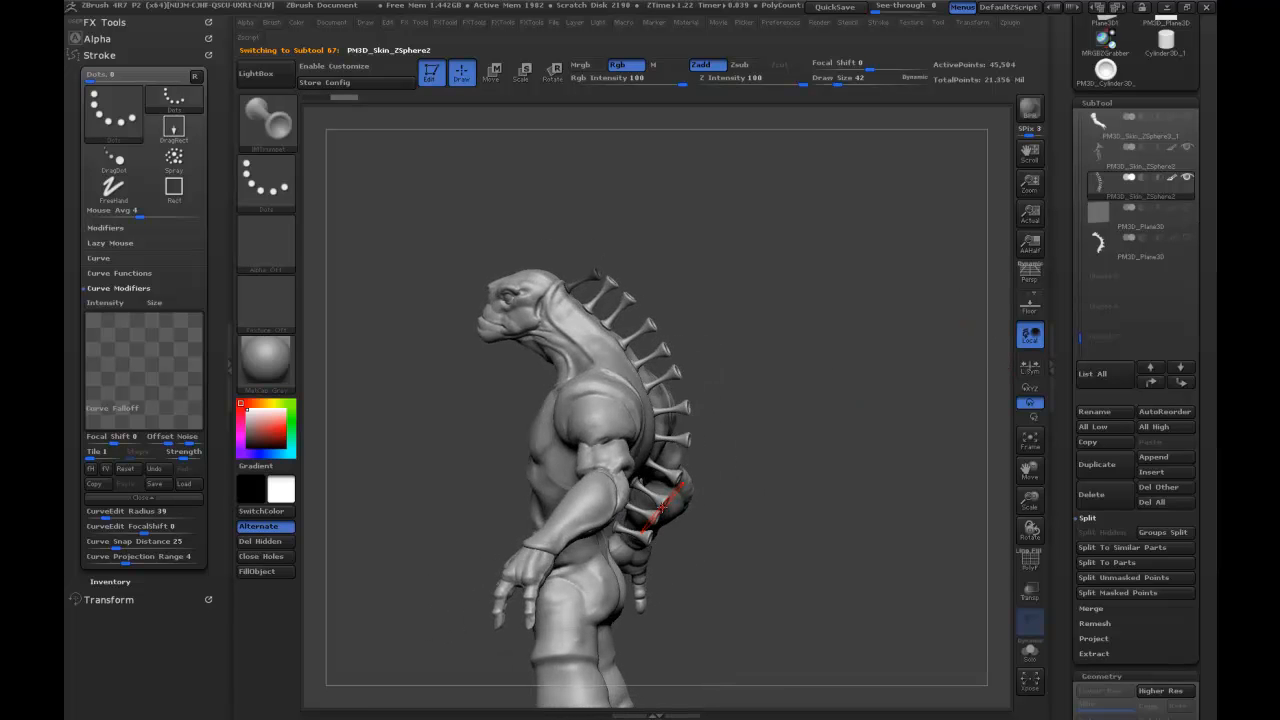
pyautogui.press('b')
pyautogui.press('m')
pyautogui.press('v')
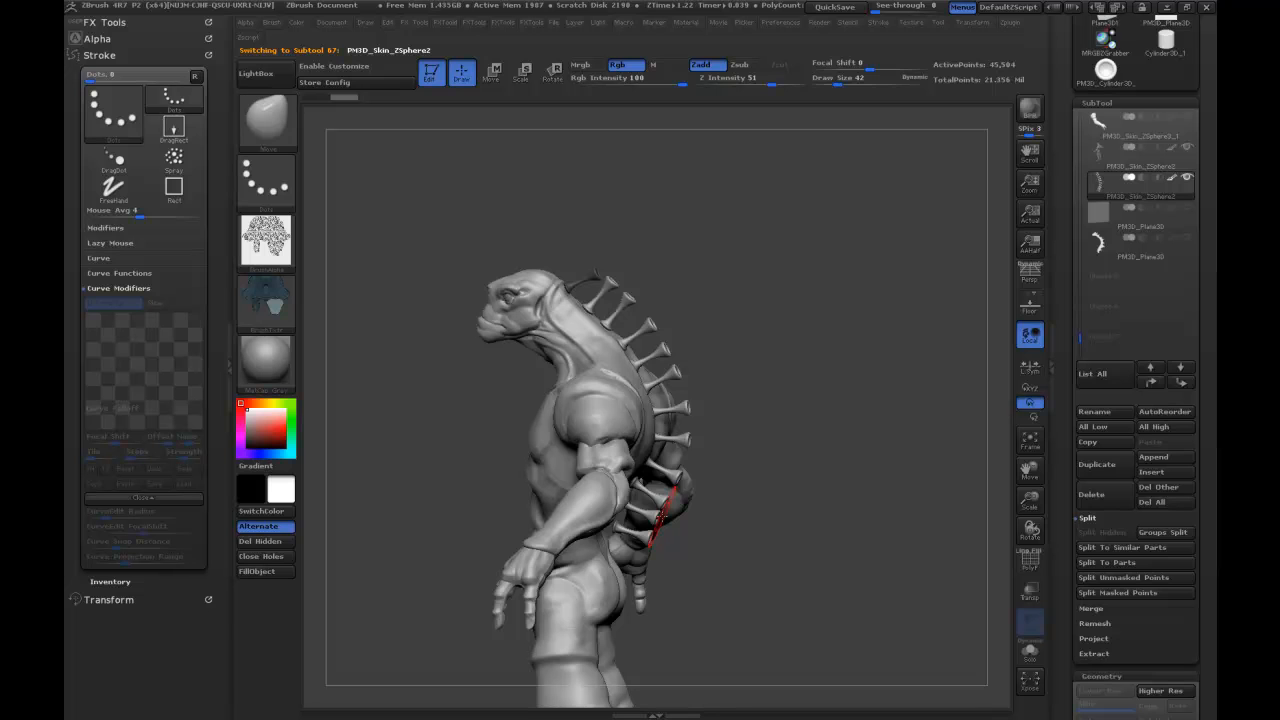
pyautogui.press('s')
# Shift and tilt individual trumpets along the neck and back with the Move brush, working from both sides of the creature.
pyautogui.moveTo(657, 517)
pyautogui.mouseDown()
pyautogui.moveTo(640, 534)
pyautogui.moveTo(648, 497)
pyautogui.mouseUp()
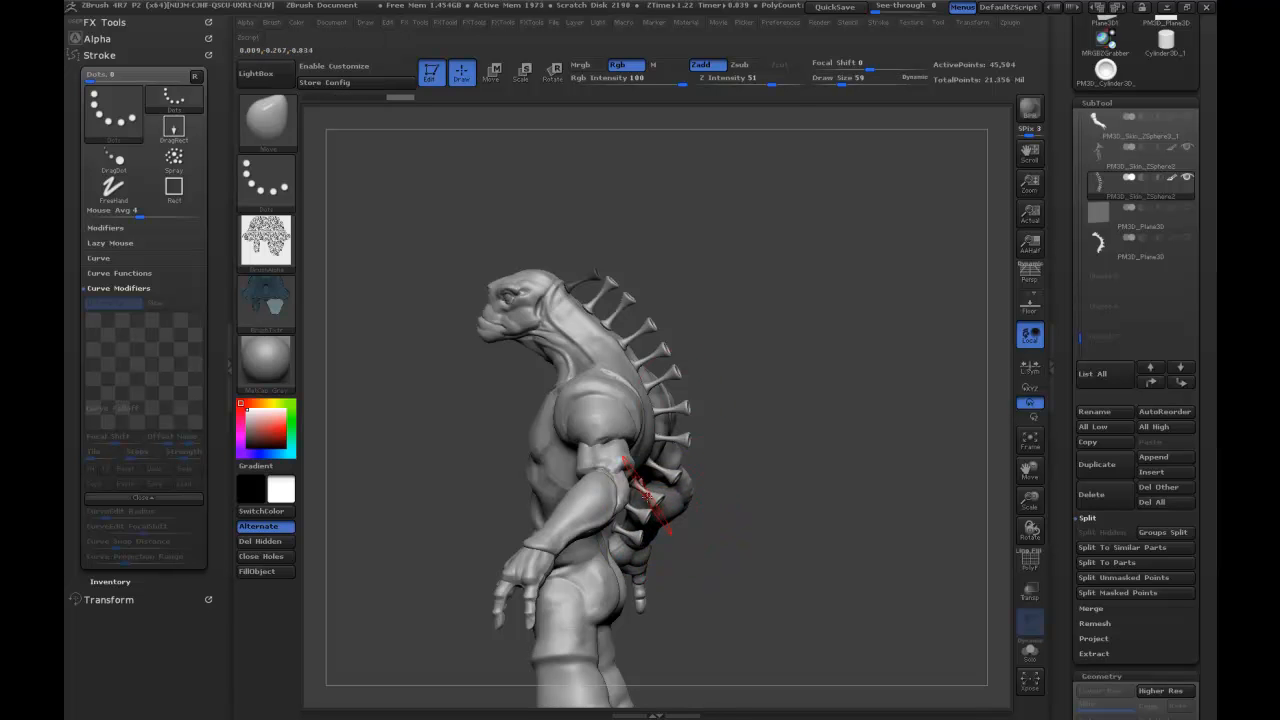
pyautogui.moveTo(690, 403); pyautogui.dragTo(677, 367)
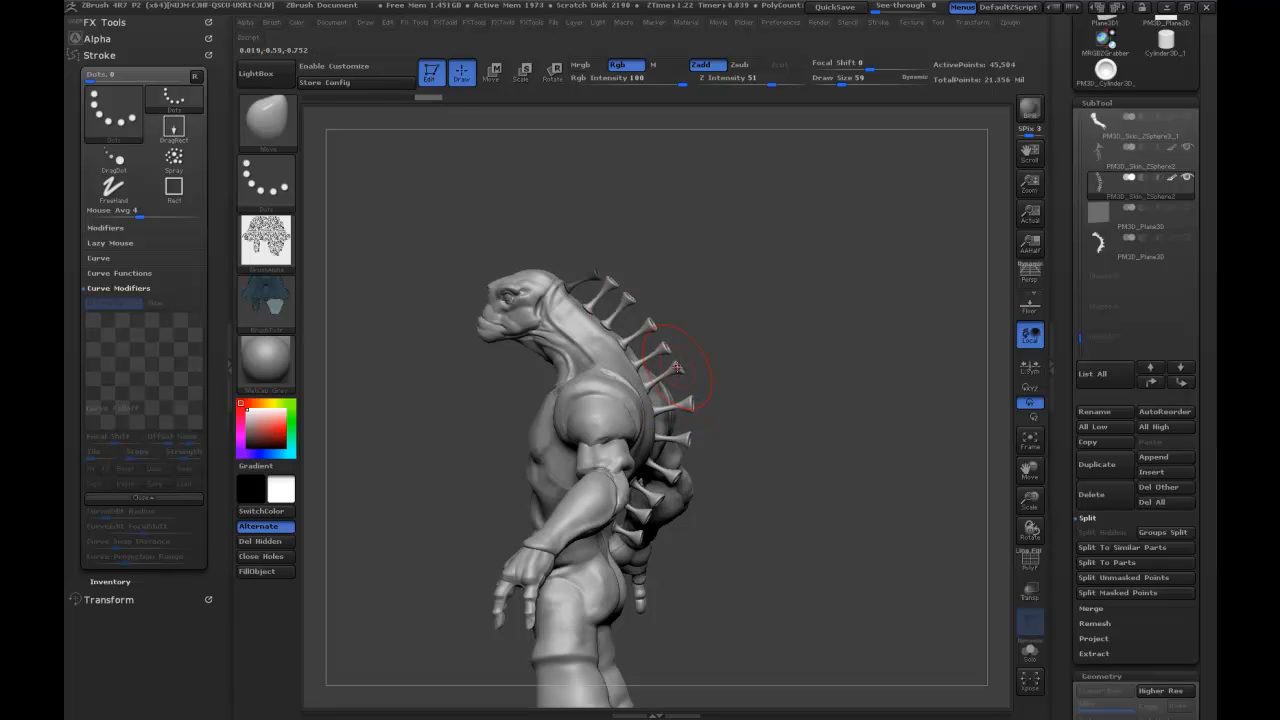
pyautogui.moveTo(597, 291); pyautogui.dragTo(601, 289)
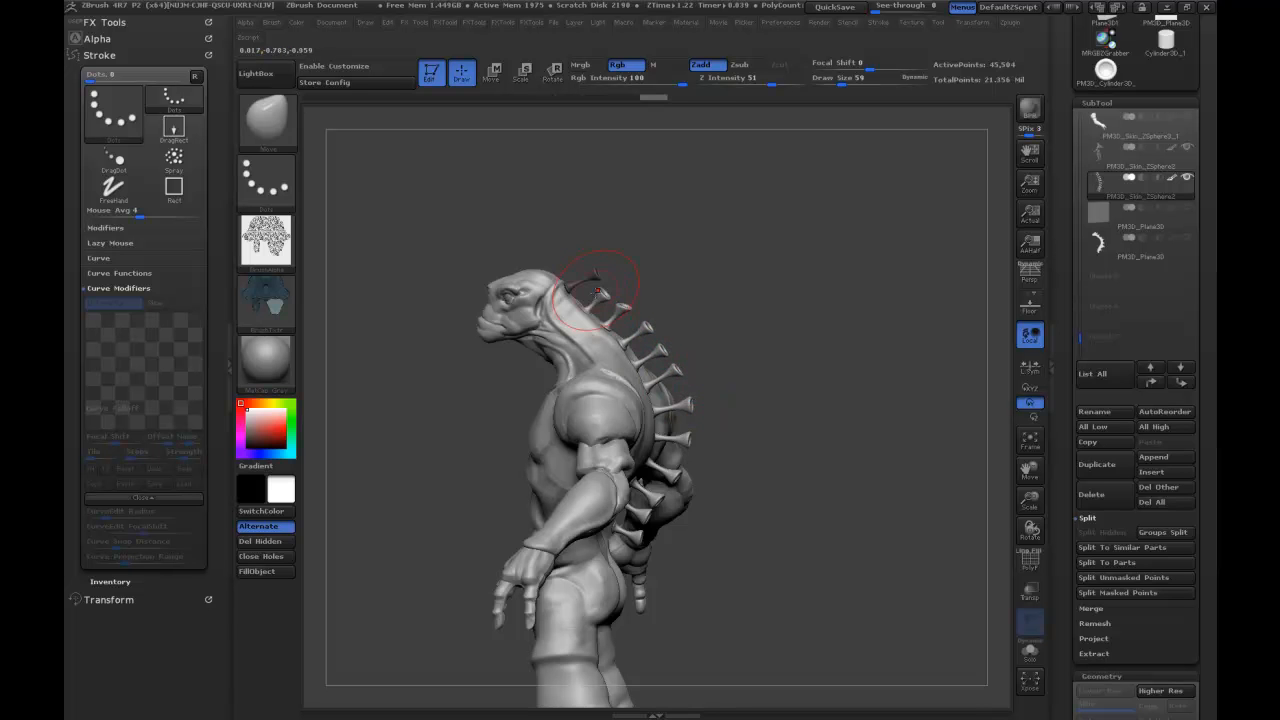
pyautogui.moveTo(772, 452); pyautogui.dragTo(595, 360)
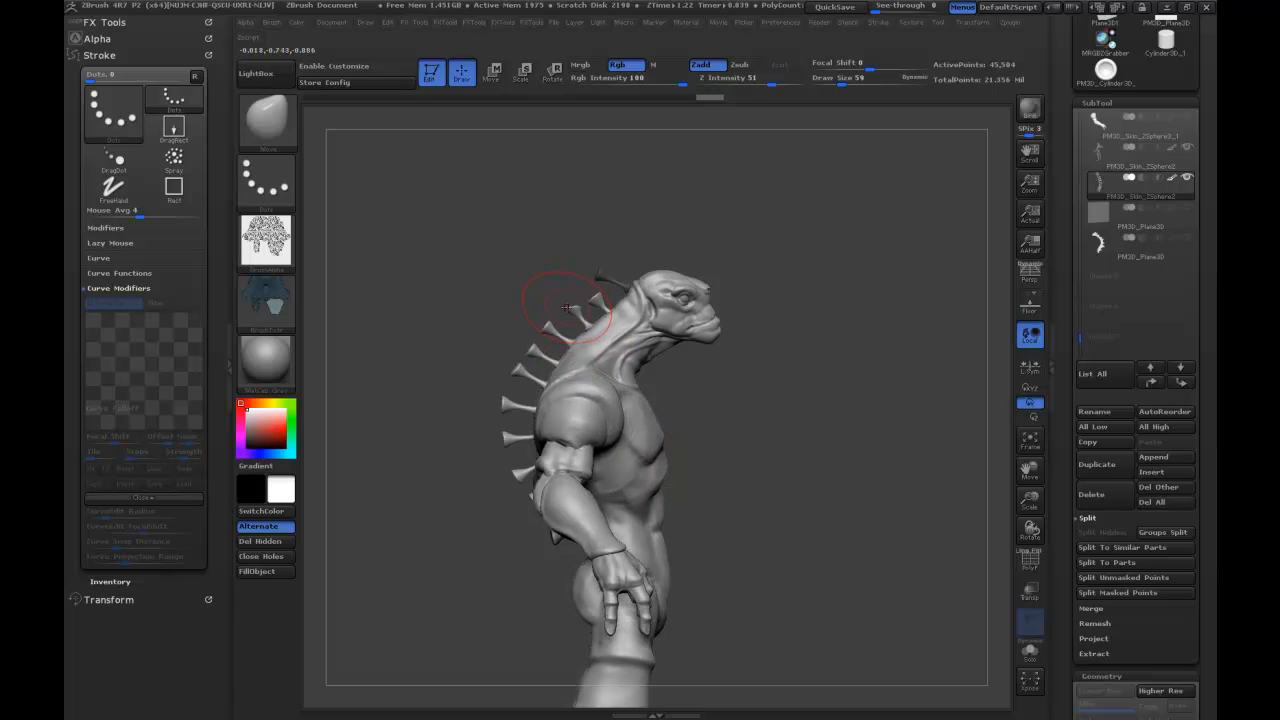
pyautogui.moveTo(573, 316); pyautogui.dragTo(570, 314)
pyautogui.moveTo(513, 370); pyautogui.dragTo(508, 367)
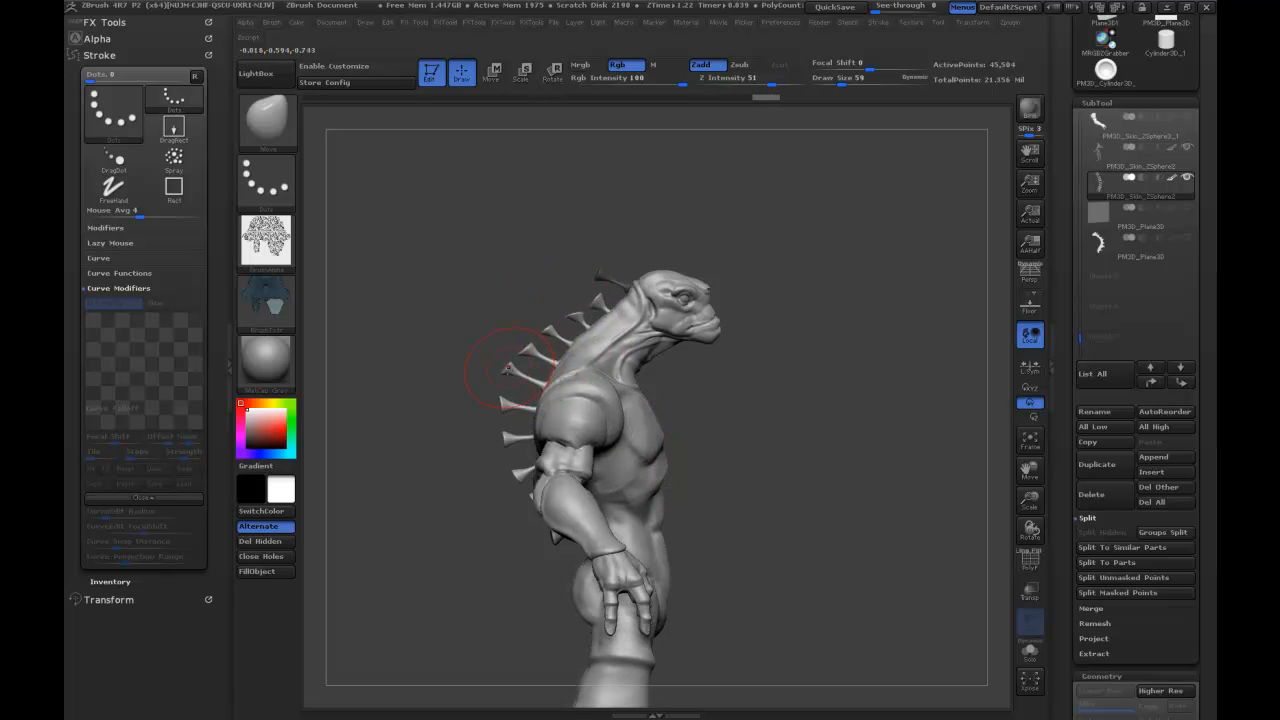
# Set the Move brush's Draw Size to 118 and adjust the trumpets on the creature's lower back.
pyautogui.moveTo(443, 504); pyautogui.dragTo(880, 372)
pyautogui.moveTo(880, 372)
pyautogui.mouseDown()
pyautogui.moveTo(740, 376)
pyautogui.moveTo(561, 445)
pyautogui.mouseUp()
pyautogui.press('s')
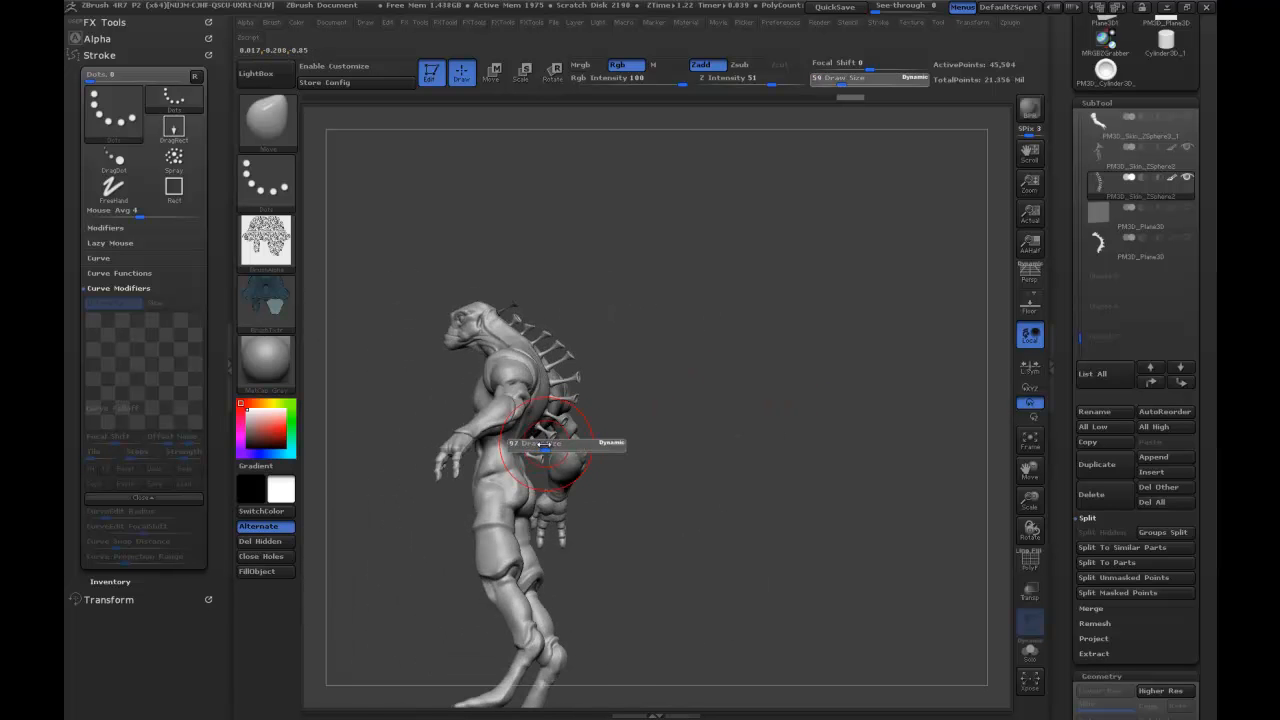
pyautogui.press('s')
pyautogui.moveTo(536, 457); pyautogui.dragTo(528, 457)
pyautogui.moveTo(807, 309)
pyautogui.mouseDown()
pyautogui.moveTo(845, 370)
pyautogui.moveTo(818, 325)
pyautogui.mouseUp()
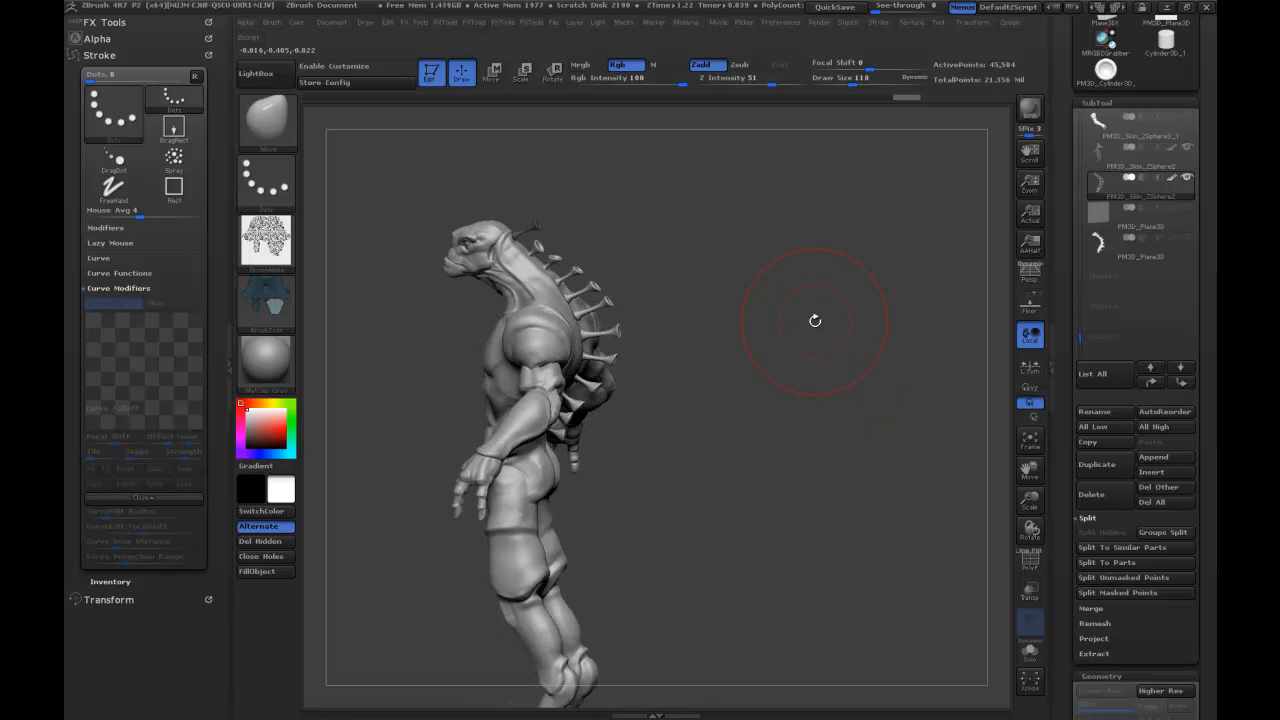
# Hide all subtools except the active one and make the creature's body the active subtool.
pyautogui.moveTo(1110, 183)
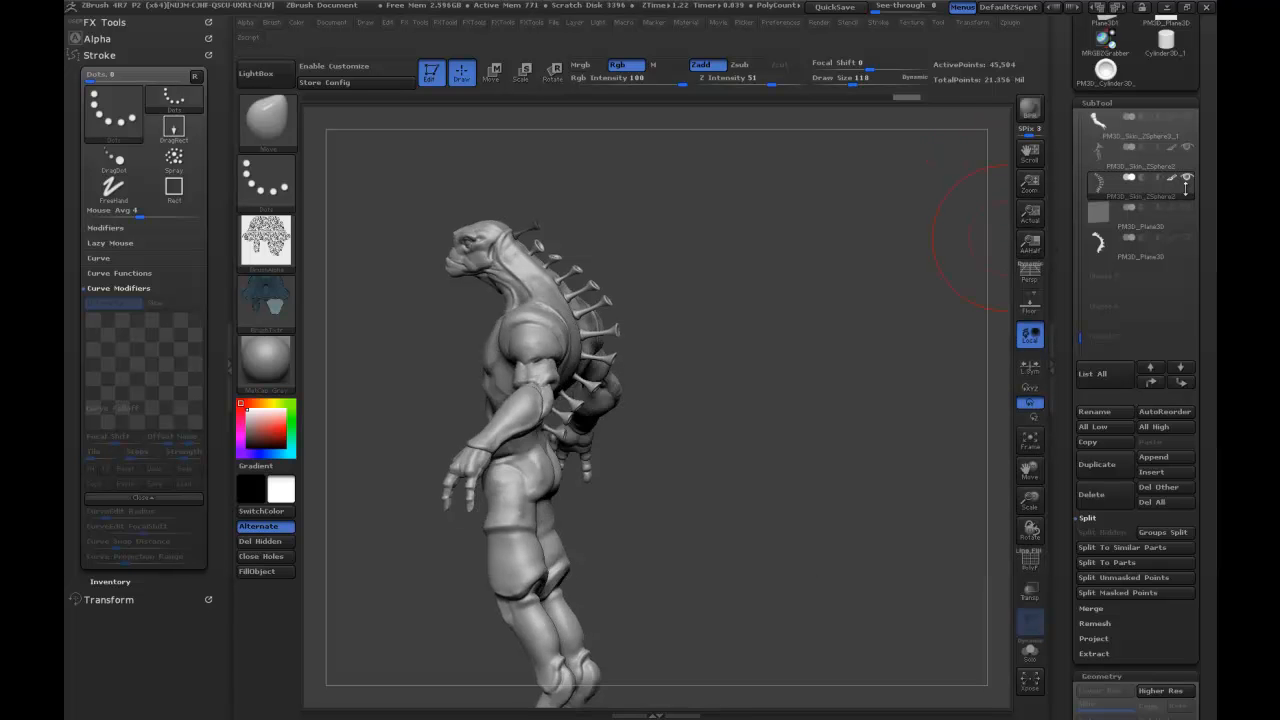
pyautogui.click(1187, 178)
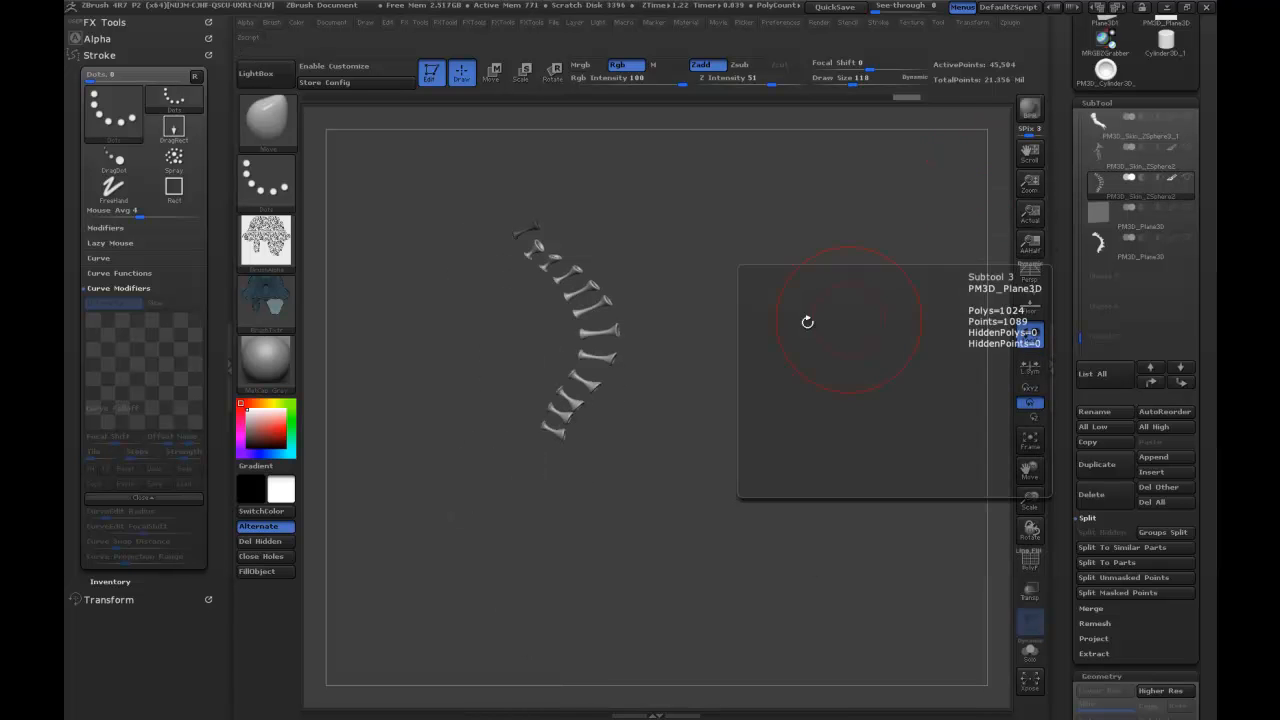
pyautogui.click(1104, 157)
pyautogui.moveTo(843, 328)
pyautogui.keyDown('shift'); pyautogui.mouseDown()
pyautogui.moveTo(803, 317)
pyautogui.moveTo(824, 312)
pyautogui.moveTo(798, 292)
pyautogui.moveTo(849, 252)
pyautogui.moveTo(854, 266)
pyautogui.moveTo(853, 250)
pyautogui.moveTo(861, 282)
pyautogui.moveTo(864, 270)
pyautogui.mouseUp(); pyautogui.keyUp('shift')
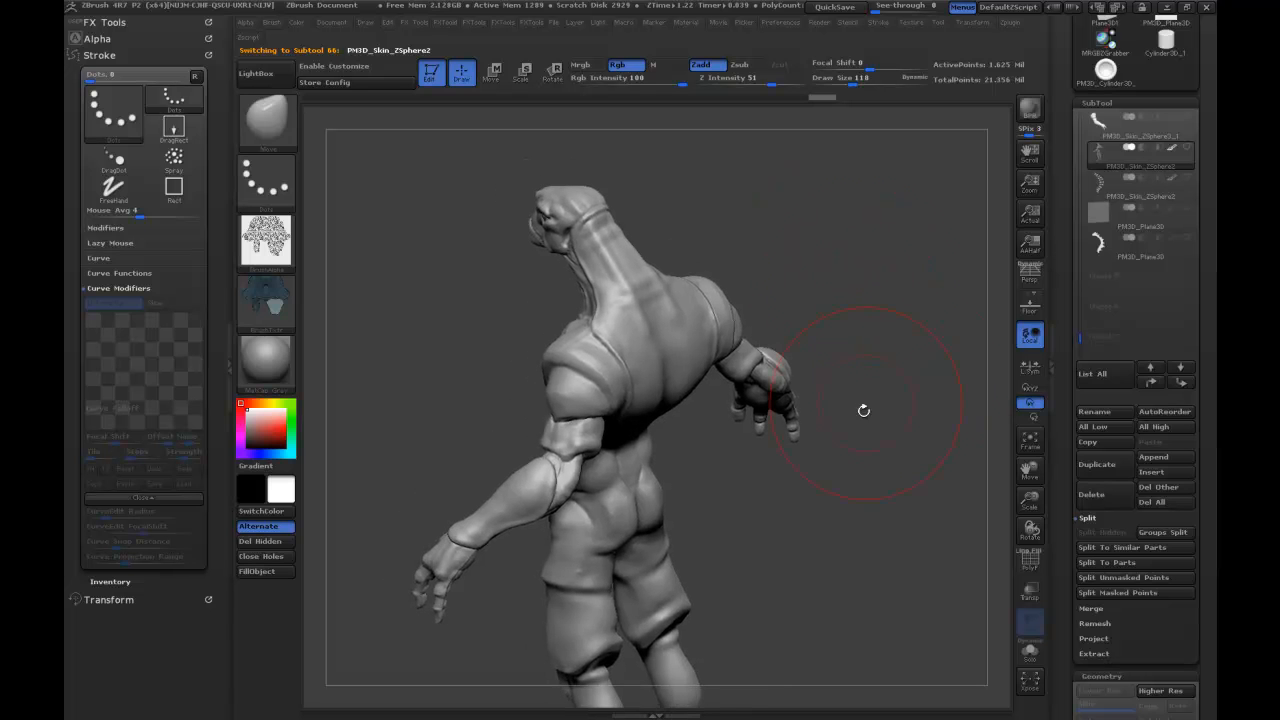
# Switch to the original trumpet model PM3D_Cylinder3D_1 and view it from the side.
pyautogui.scroll(5, 1100, 300)
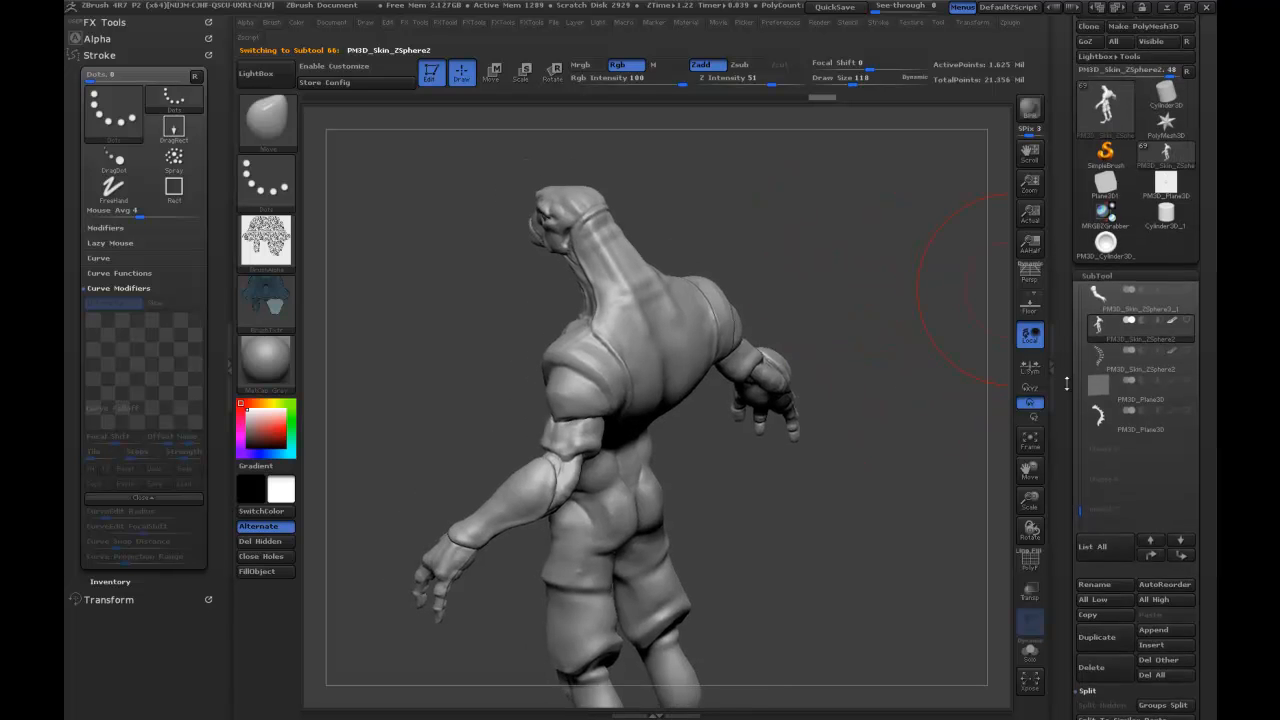
pyautogui.click(1105, 276)
pyautogui.keyDown('alt'); pyautogui.moveTo(722, 489); pyautogui.dragTo(829, 356); pyautogui.keyUp('alt')
pyautogui.moveTo(844, 401); pyautogui.dragTo(843, 385)
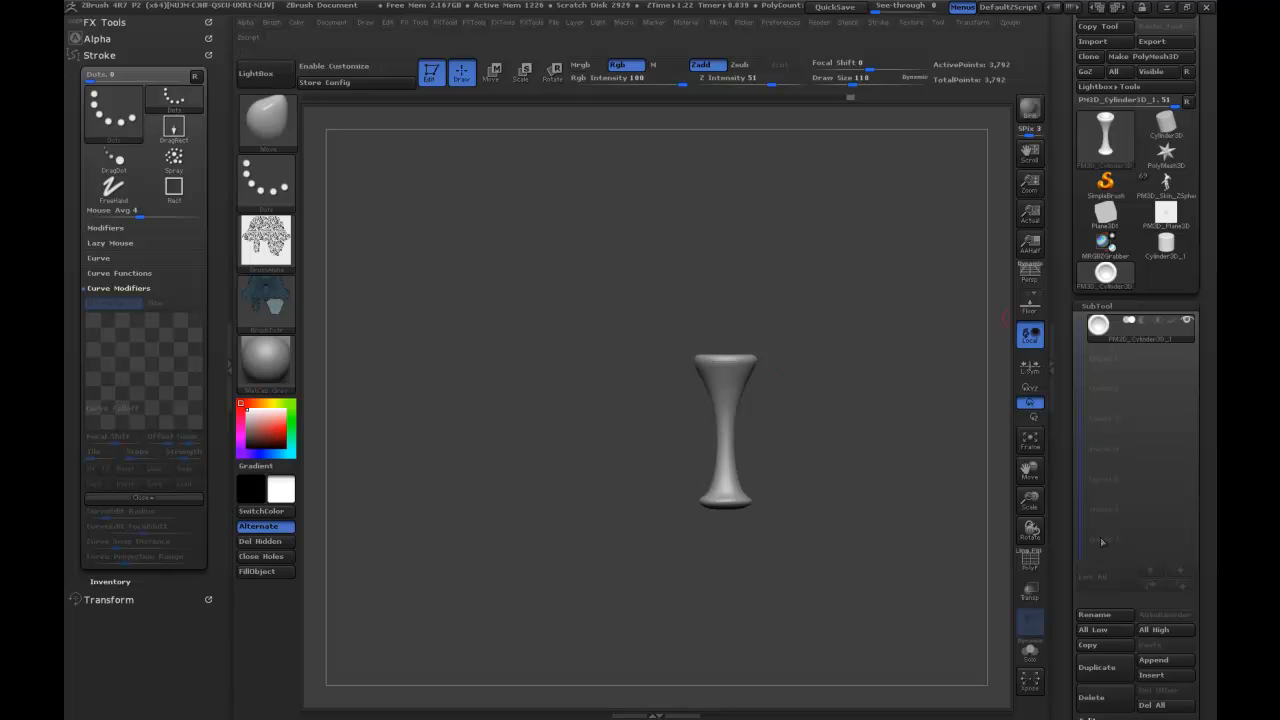
# Duplicate the trumpet subtool twice and make the first subtool in the list active.
pyautogui.click(1096, 667)
pyautogui.click(1096, 667)
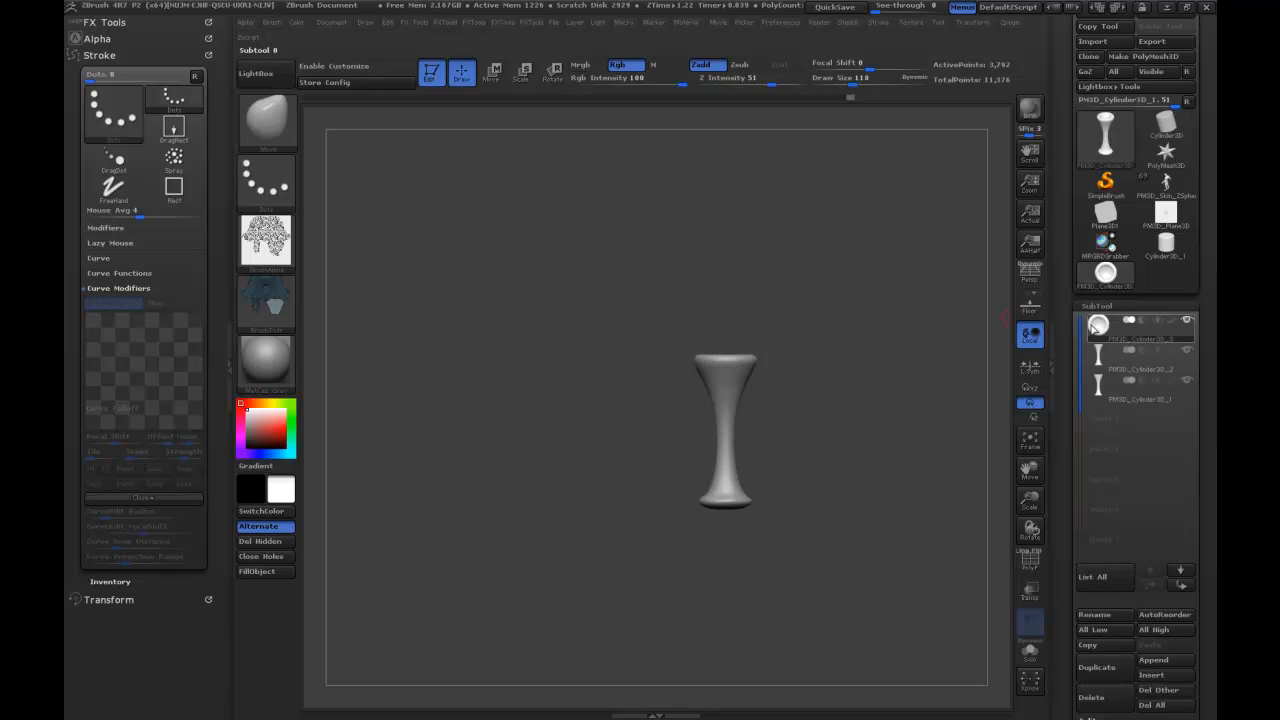
pyautogui.click(1120, 360)
pyautogui.press('Up')
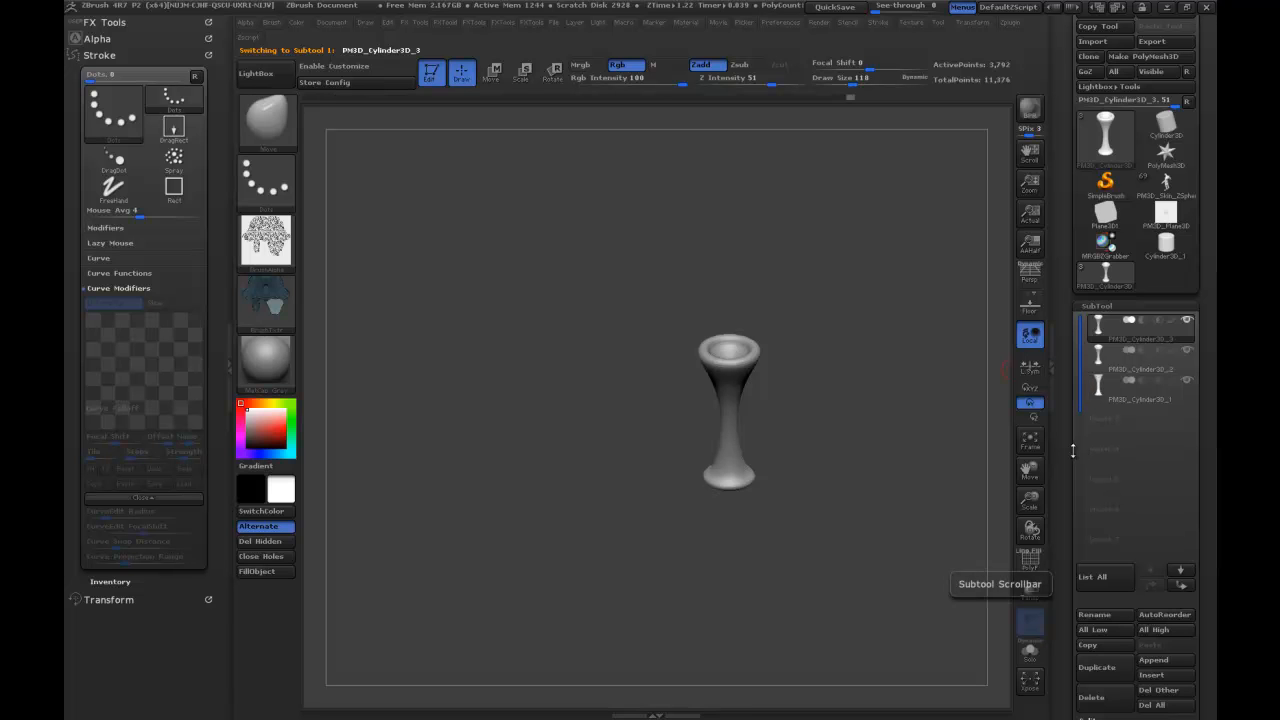
pyautogui.moveTo(1133, 349)
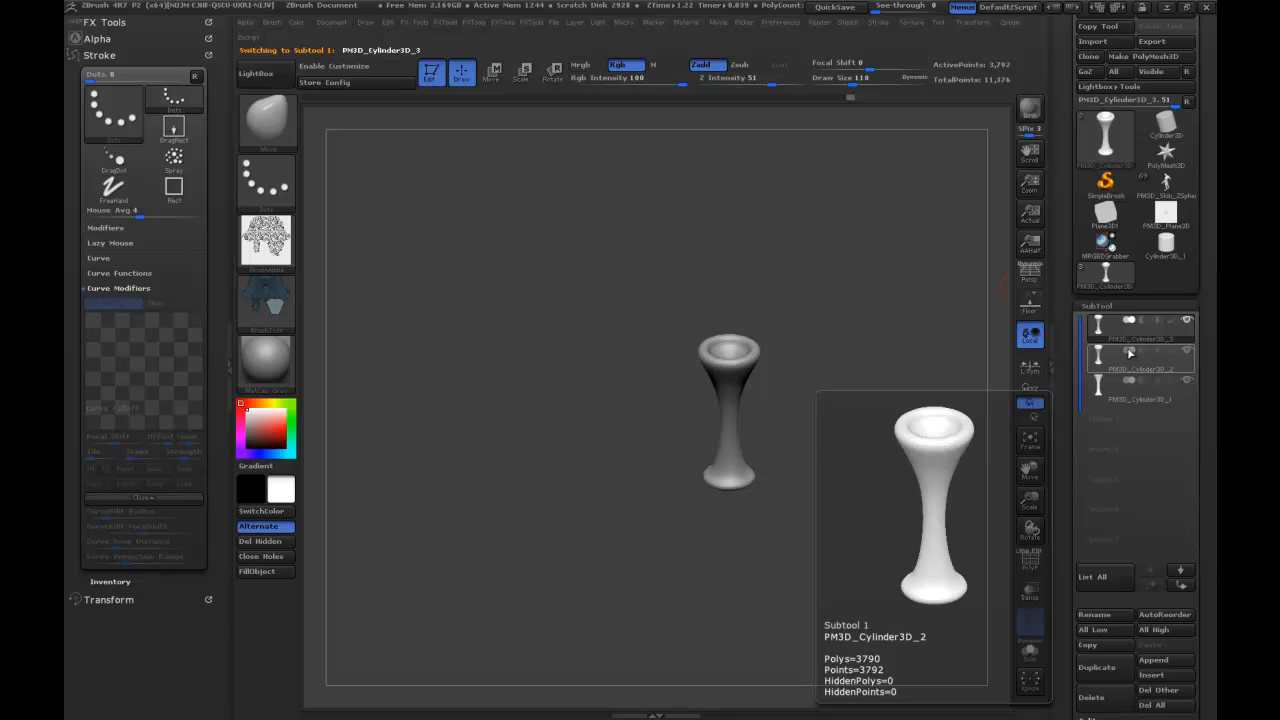
pyautogui.moveTo(871, 426); pyautogui.dragTo(882, 389)
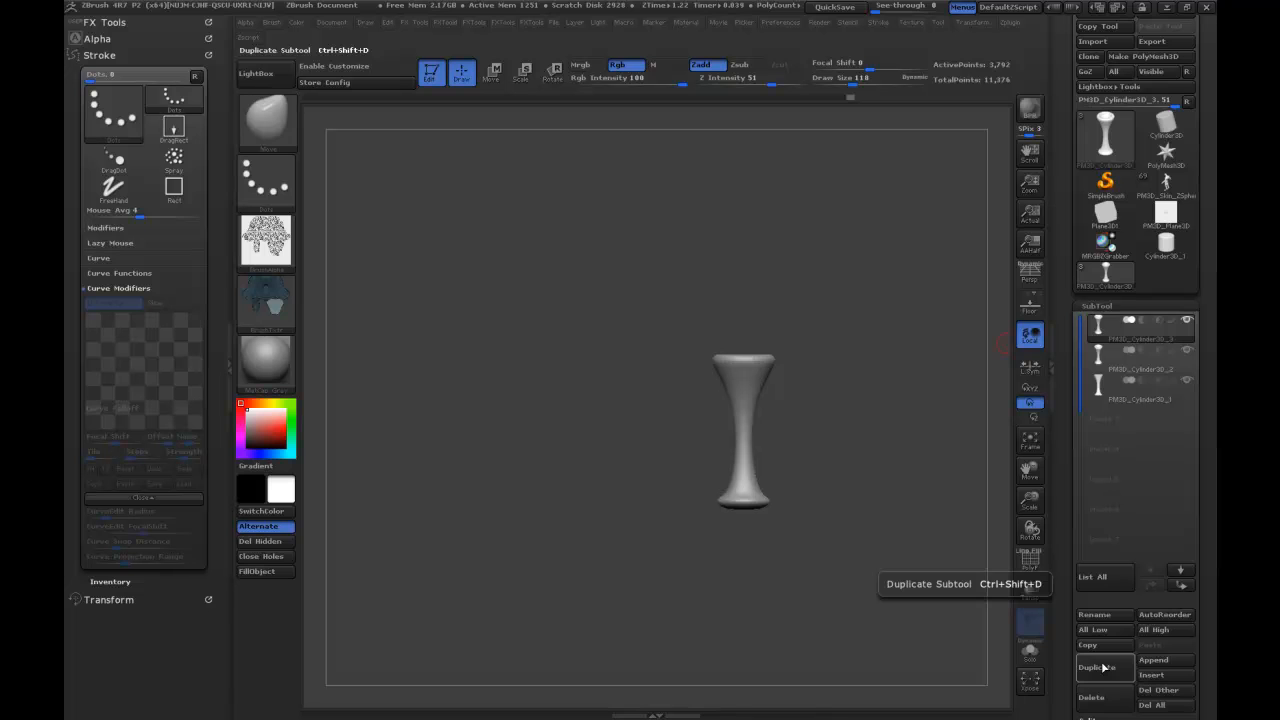
# Delete the two surplus trumpet subtools, keeping only PM3D_Cylinder3D_3.
pyautogui.click(1100, 357)
pyautogui.click(1104, 703)
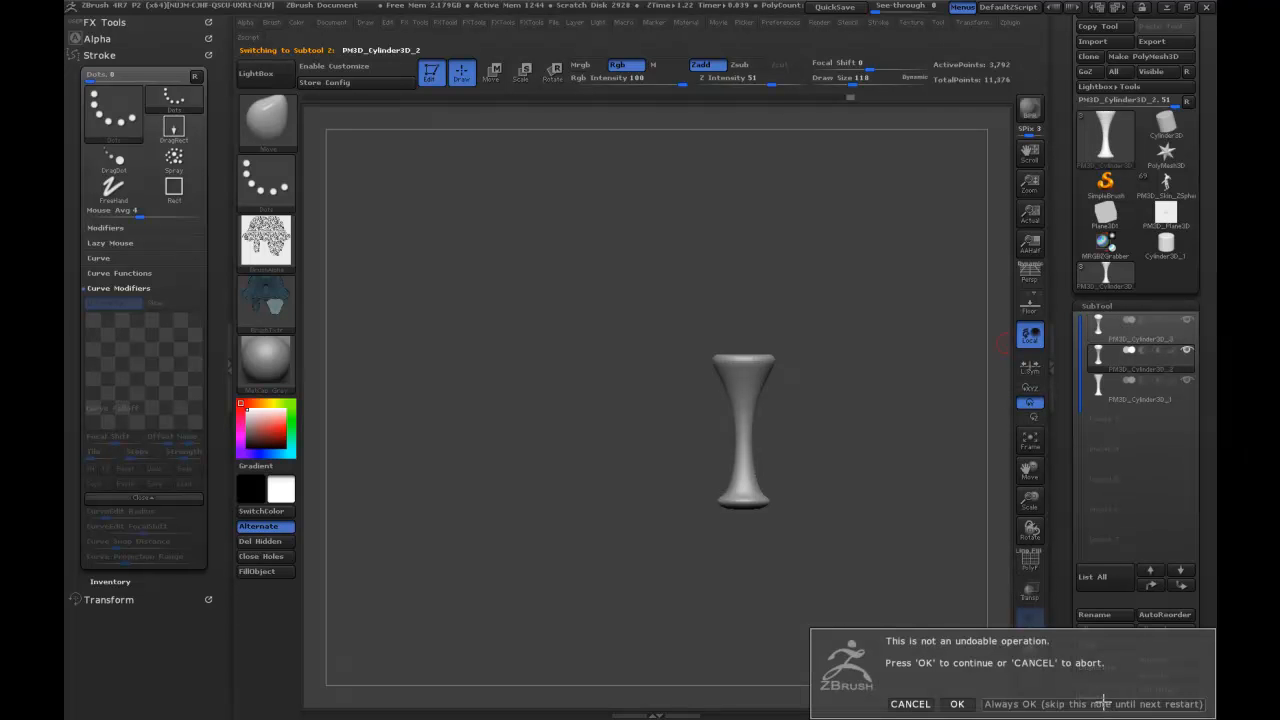
pyautogui.click(957, 704)
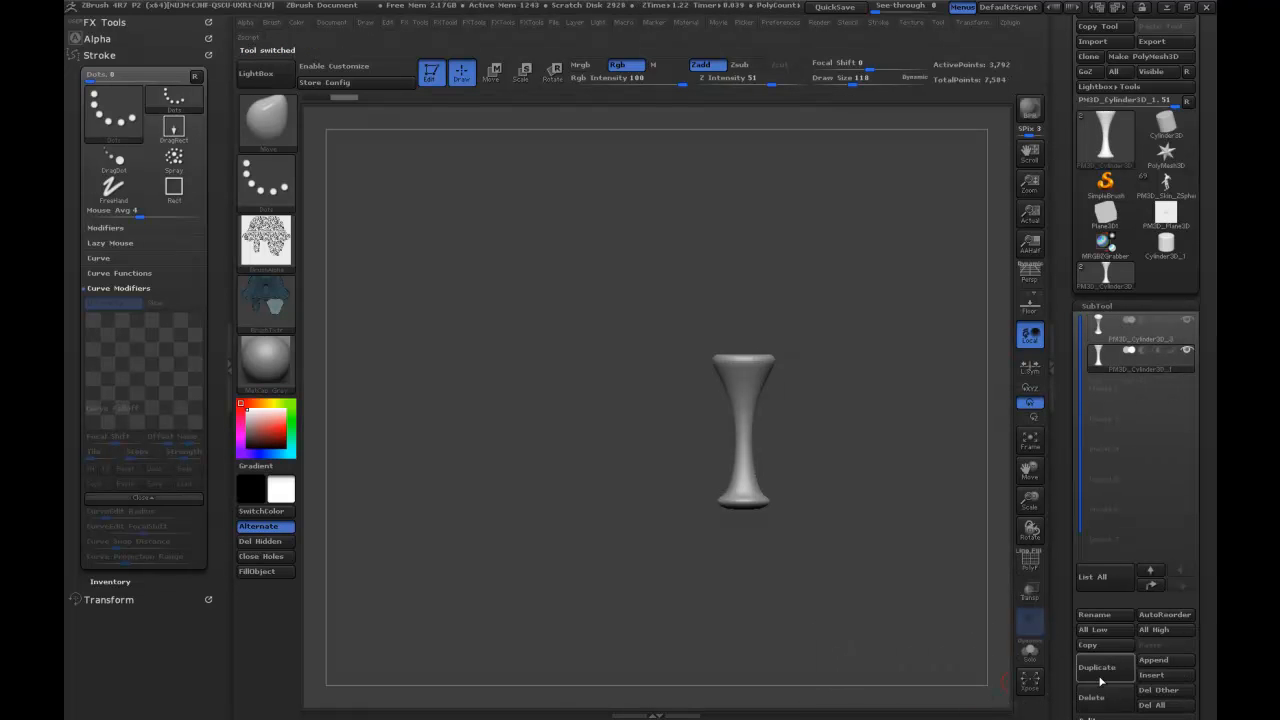
pyautogui.click(1100, 700)
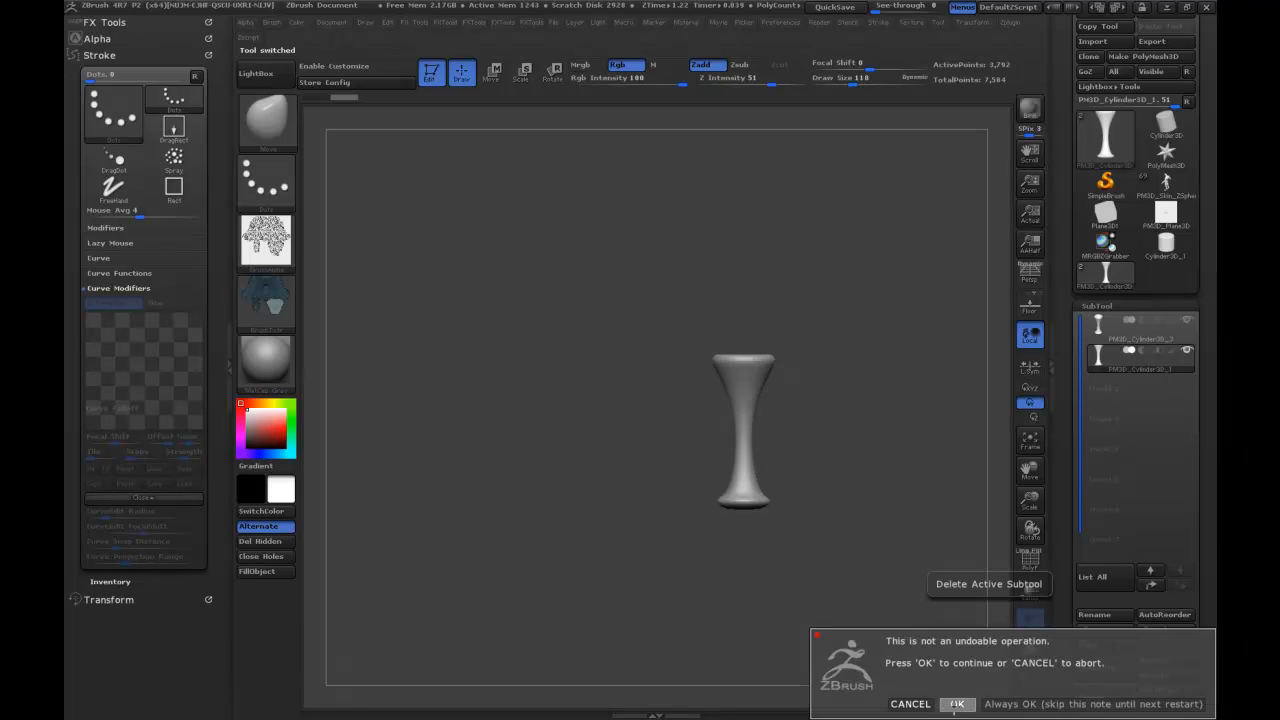
pyautogui.click(957, 704)
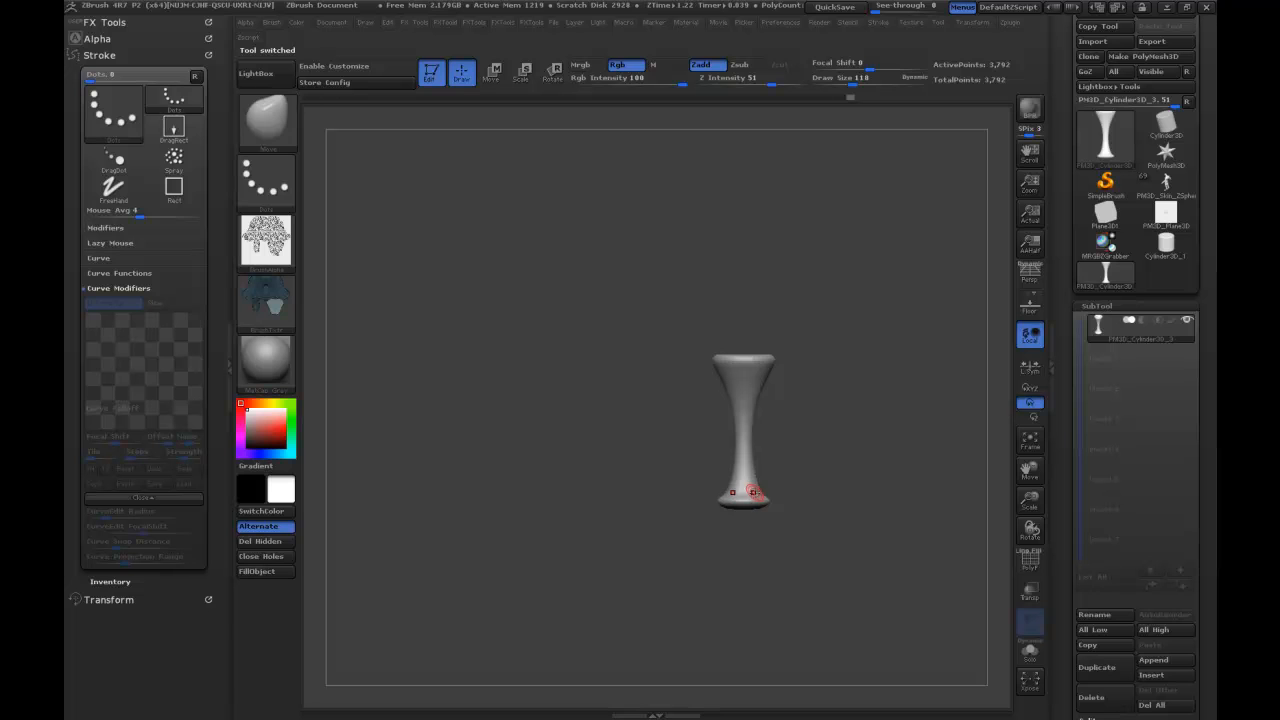
# Try to push the trumpet's base upward with the Move brush at Draw Size 1000, and undo the deformation.
pyautogui.press('s')
pyautogui.moveTo(790, 491); pyautogui.dragTo(757, 497)
pyautogui.hotkey('ctrl', 'z')
pyautogui.moveTo(806, 443); pyautogui.dragTo(797, 452)
pyautogui.press('s')
pyautogui.moveTo(763, 494)
pyautogui.mouseDown()
pyautogui.moveTo(786, 494)
pyautogui.moveTo(754, 486)
pyautogui.moveTo(755, 473)
pyautogui.mouseUp()
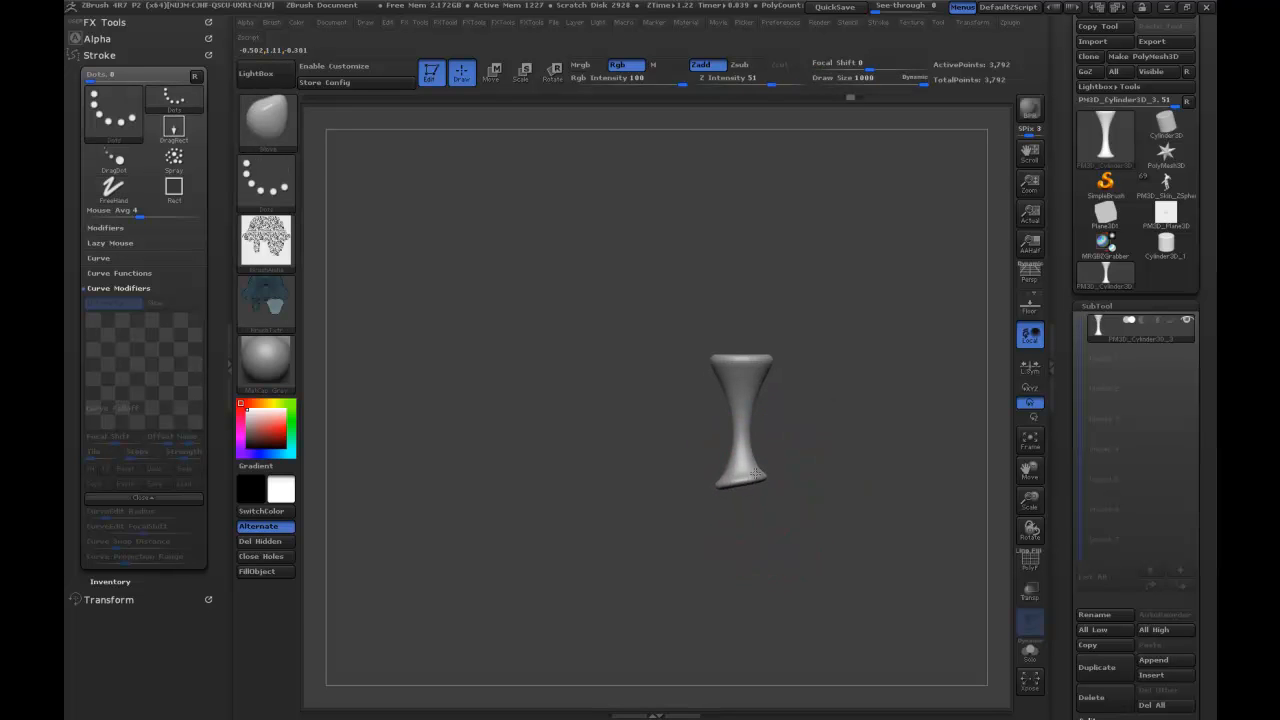
pyautogui.press('ctrl')
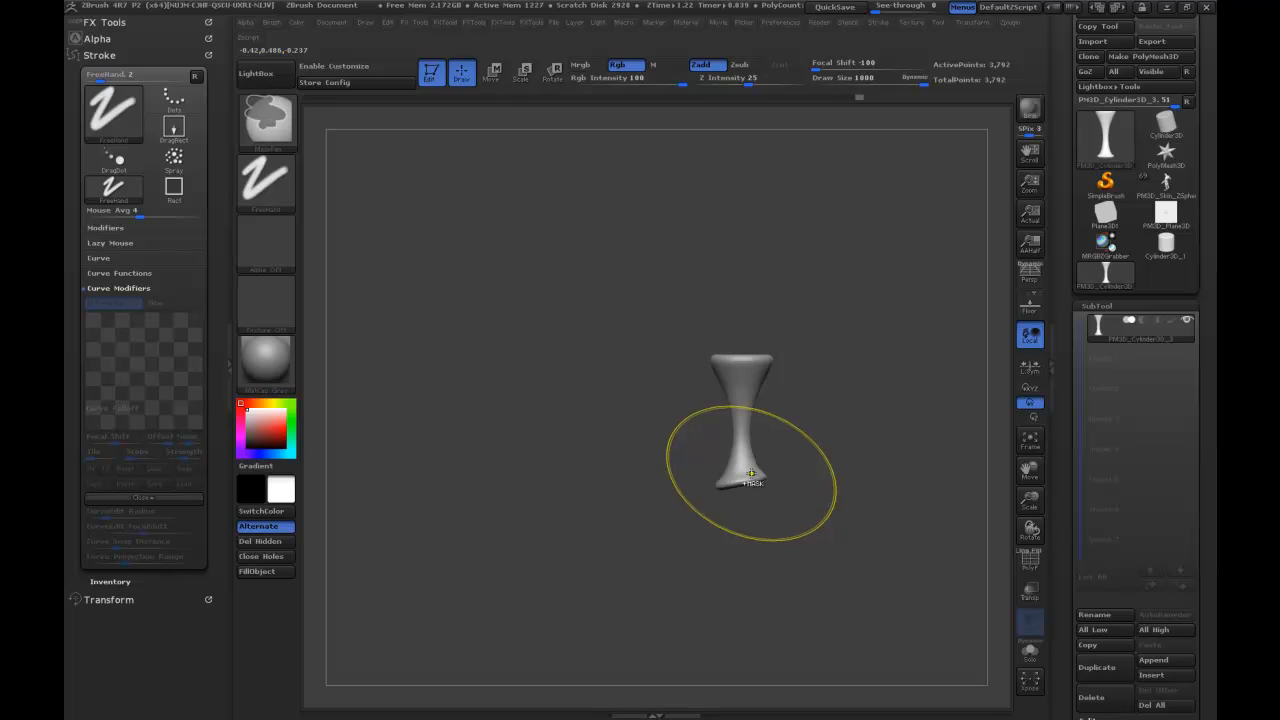
pyautogui.hotkey('ctrl', 'z')
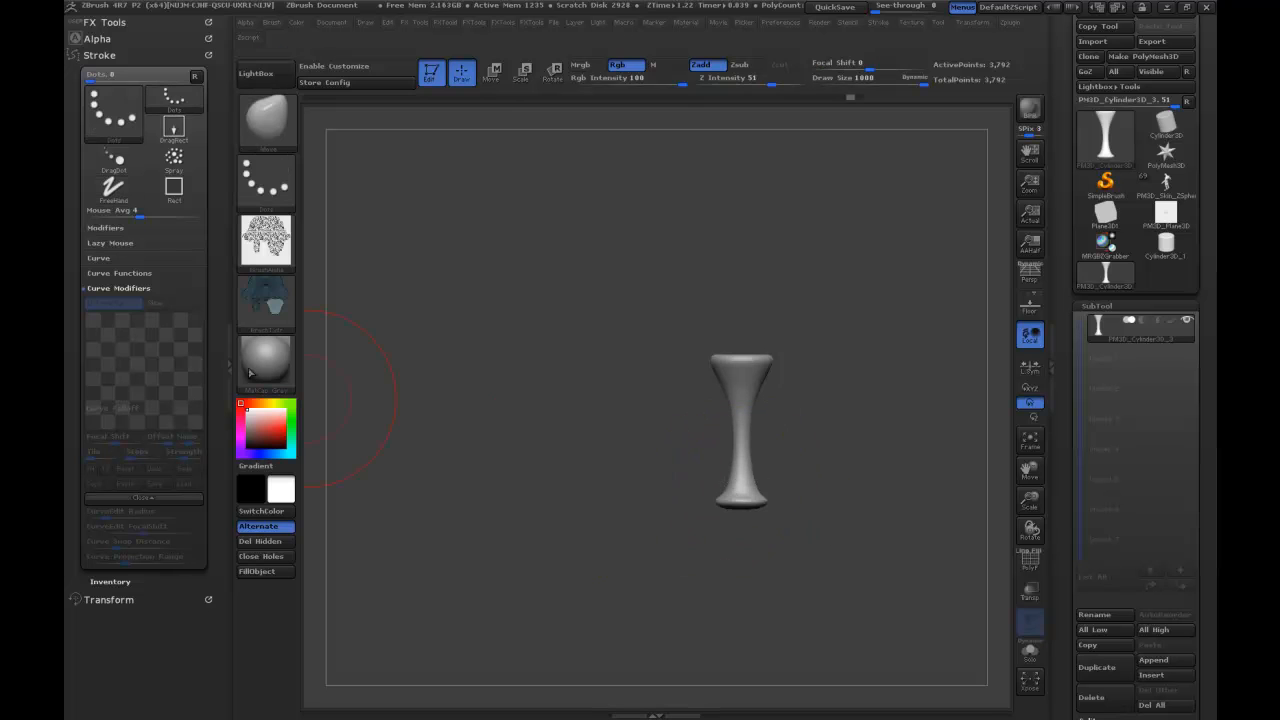
# Enable radial symmetry around the trumpet's Y axis with a RadialCount of 40 and push its base up to shorten the stem.
pyautogui.click(110, 599)
pyautogui.click(95, 432)
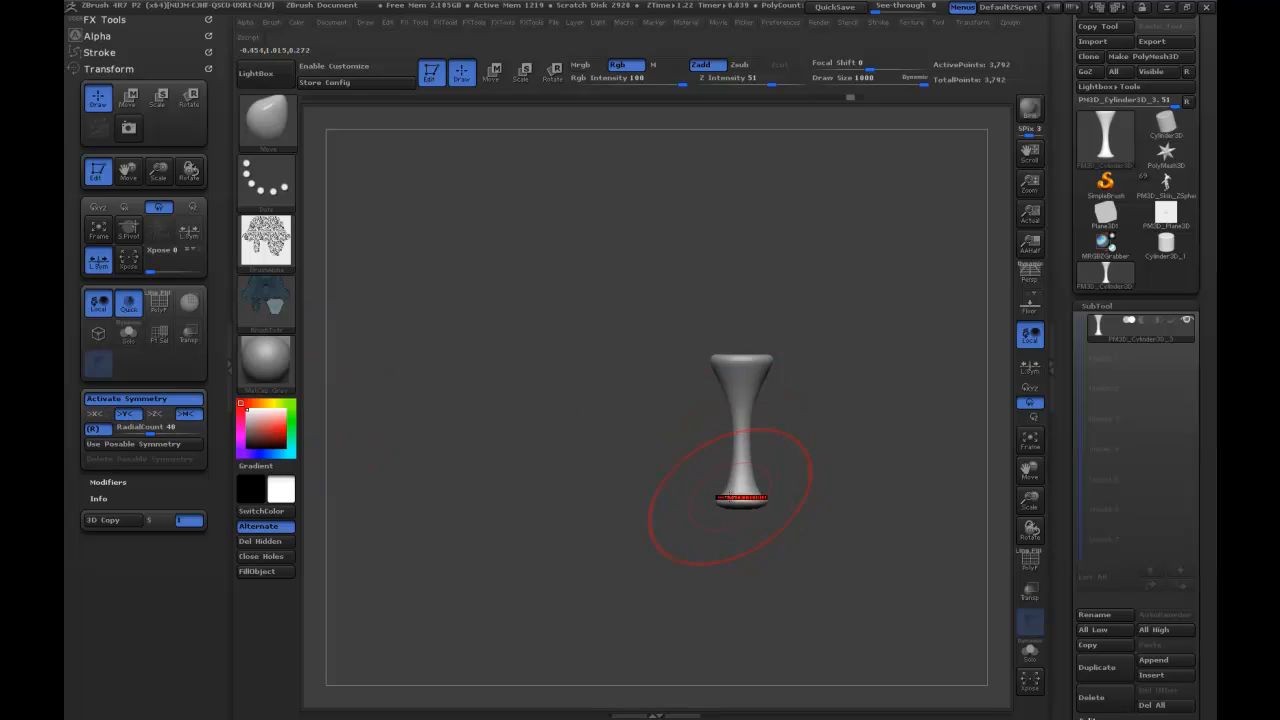
pyautogui.moveTo(731, 501)
pyautogui.mouseDown()
pyautogui.moveTo(733, 311)
pyautogui.moveTo(734, 457)
pyautogui.mouseUp()
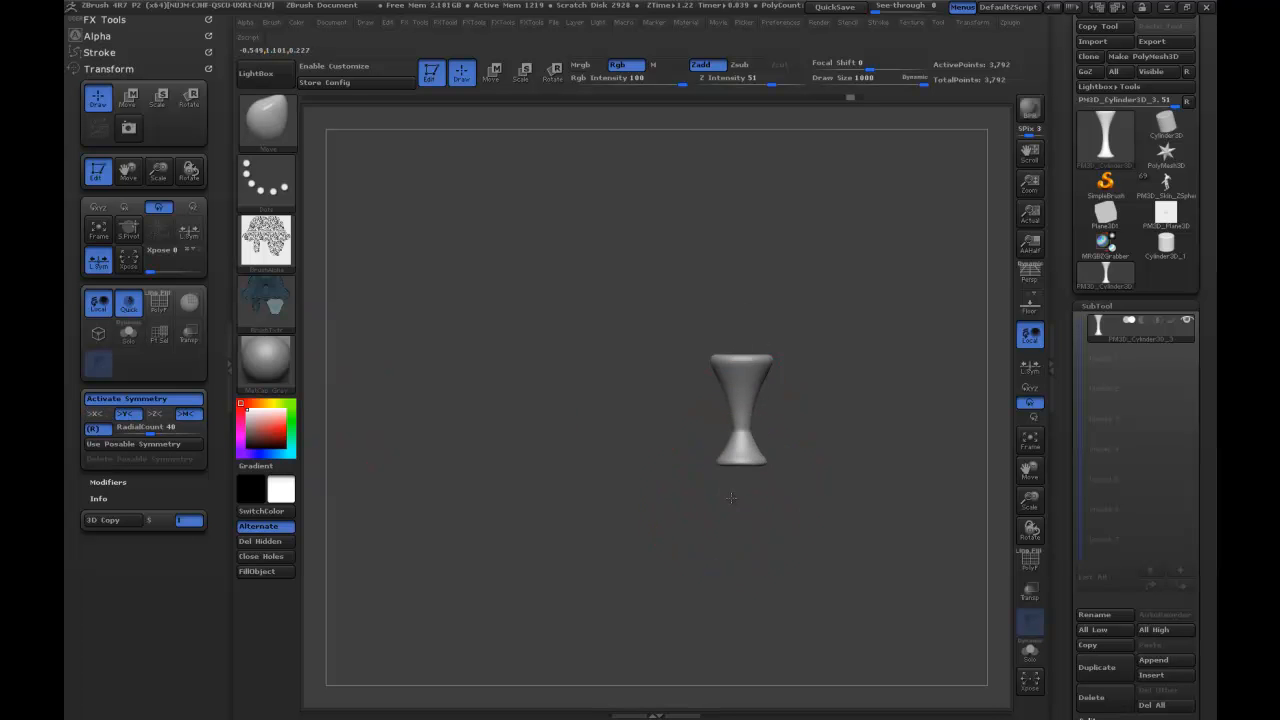
# Undo the oversized inflation, set RadialCount to 17 and Draw Size to 878, and thicken the trumpet's lower stem with the Inflate brush.
pyautogui.click(741, 425)
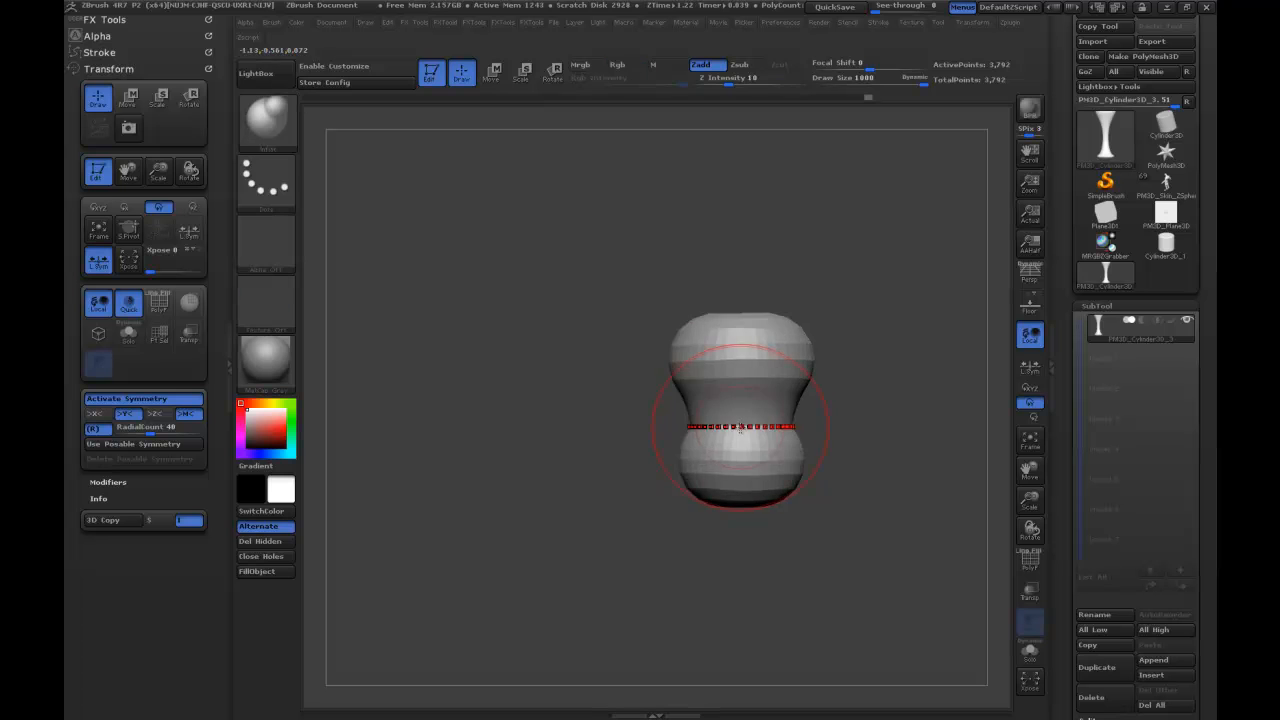
pyautogui.hotkey('ctrl', 'z')
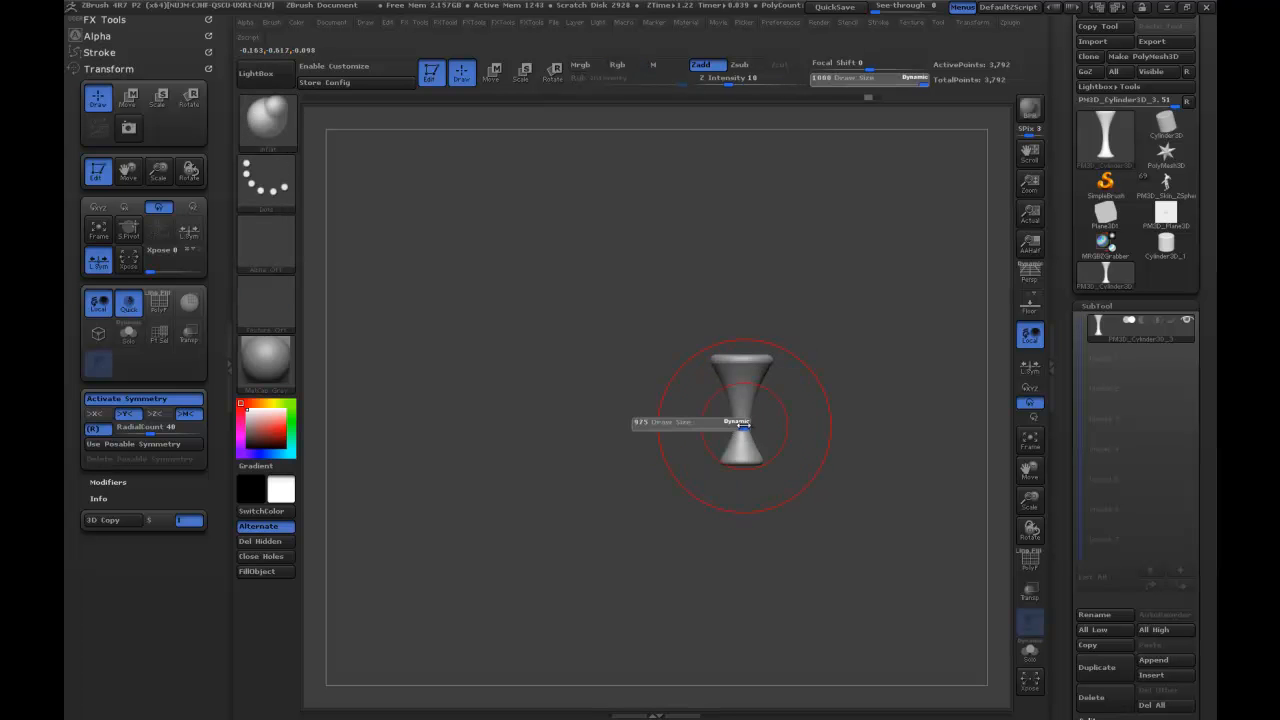
pyautogui.moveTo(157, 429); pyautogui.dragTo(134, 430)
pyautogui.moveTo(733, 429); pyautogui.dragTo(733, 437)
pyautogui.keyDown('shift'); pyautogui.moveTo(733, 437); pyautogui.dragTo(734, 434); pyautogui.keyUp('shift')
pyautogui.press('b')
pyautogui.press('d')
pyautogui.press('s')
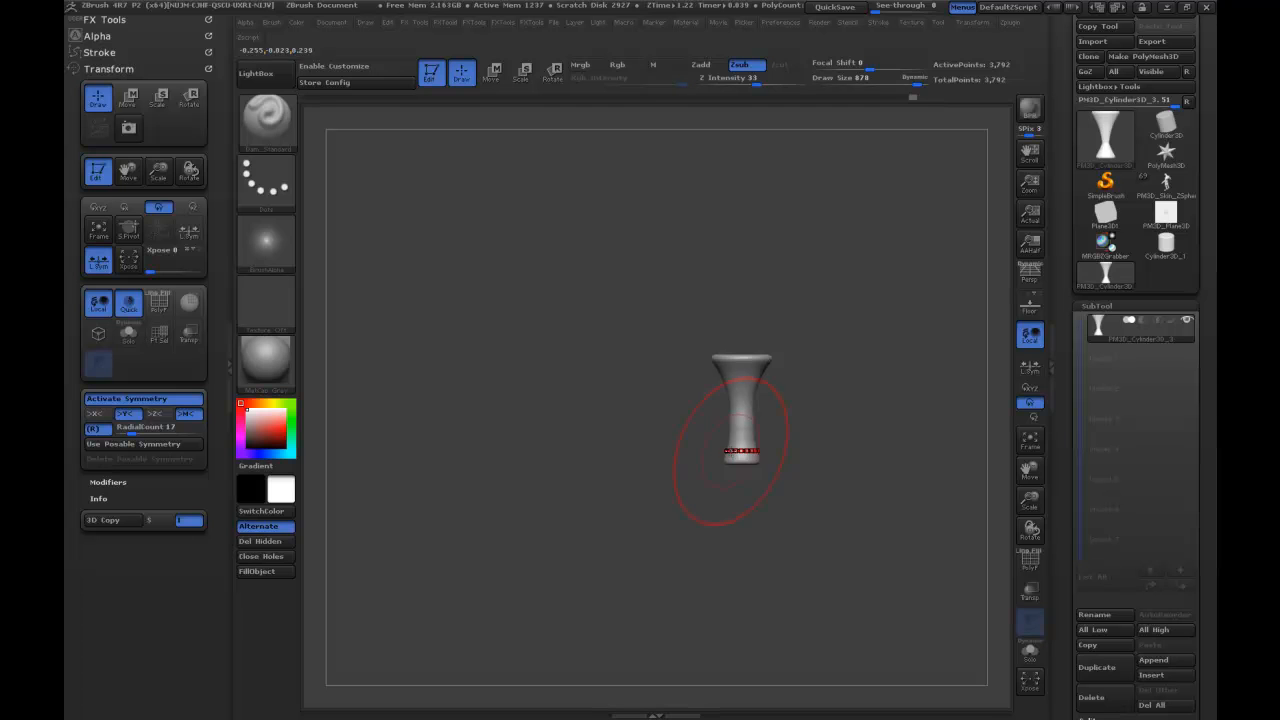
# Push the trumpet's base further up with the Move brush to form a short, squat shape, reducing Draw Size to 401.
pyautogui.press('b')
pyautogui.press('m')
pyautogui.press('v')
pyautogui.moveTo(733, 458); pyautogui.dragTo(733, 454)
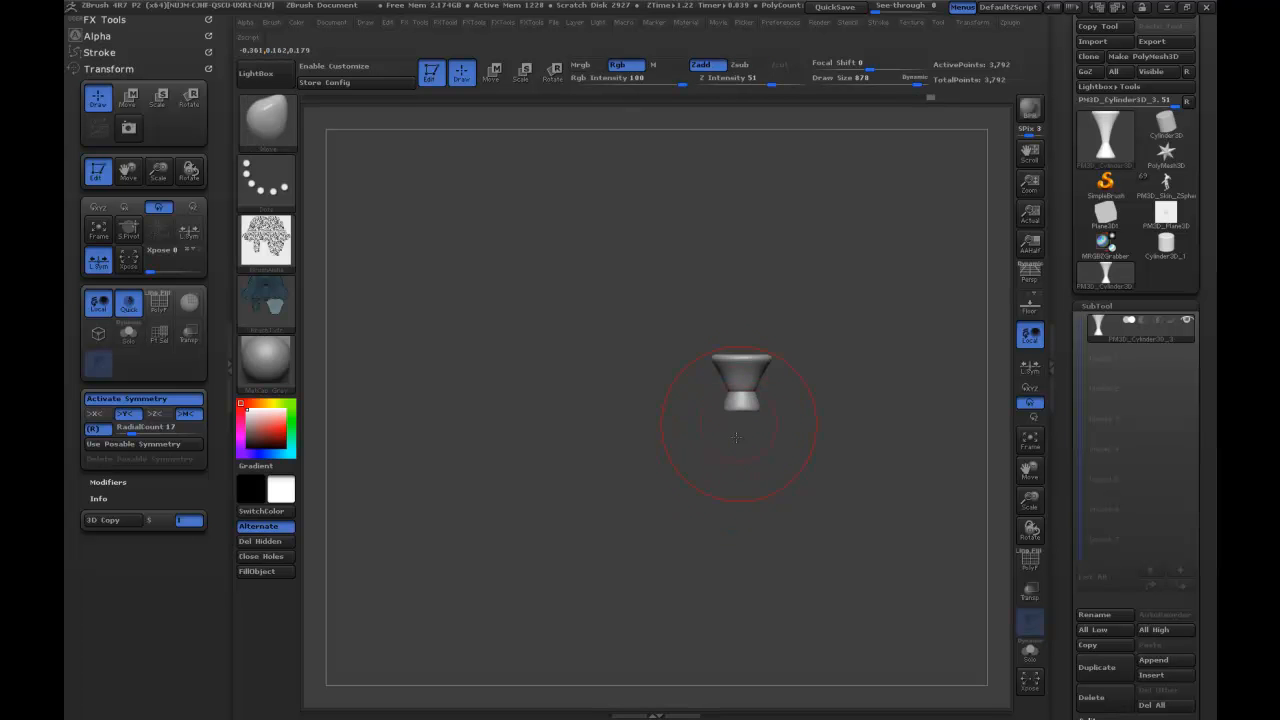
pyautogui.press('shift')
pyautogui.moveTo(751, 387)
pyautogui.keyDown('shift'); pyautogui.mouseDown()
pyautogui.moveTo(866, 388)
pyautogui.moveTo(846, 441)
pyautogui.mouseUp(); pyautogui.keyUp('shift')
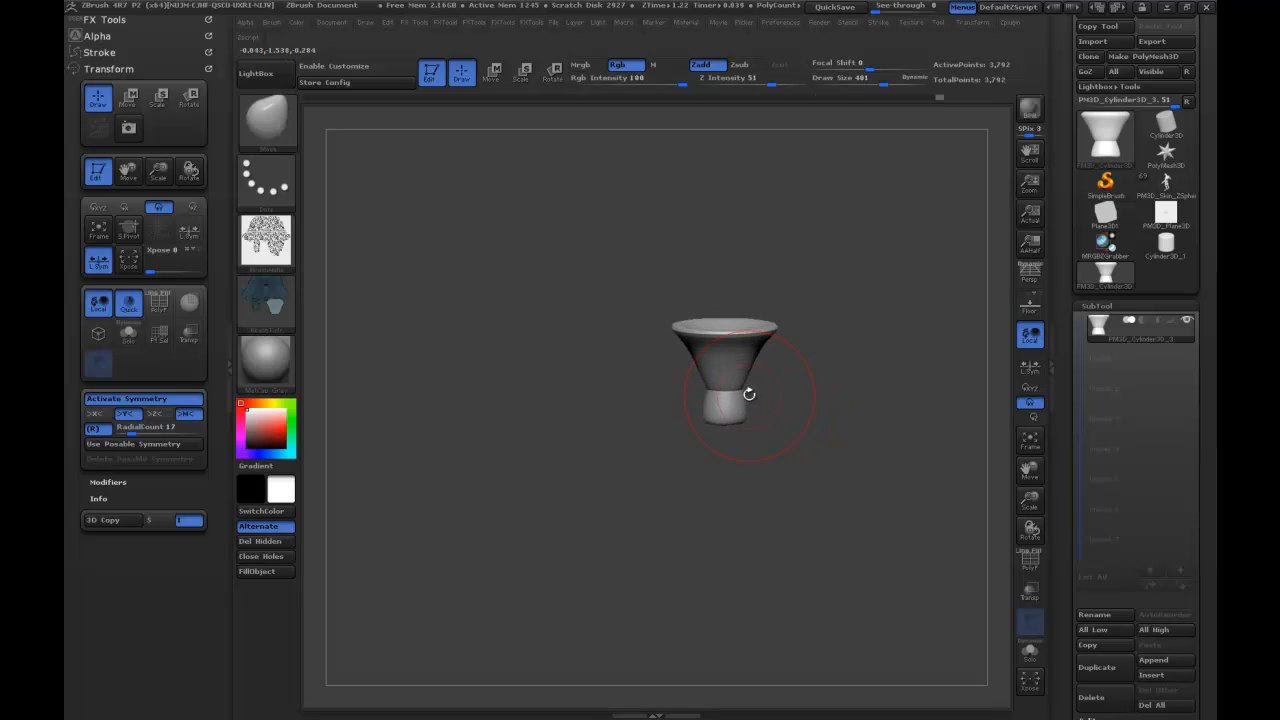
# Inflate the short trumpet's stem and base into a thick, rounded body with the Inflate brush.
pyautogui.press('b')
pyautogui.press('i')
pyautogui.press('n')
pyautogui.press('shift')
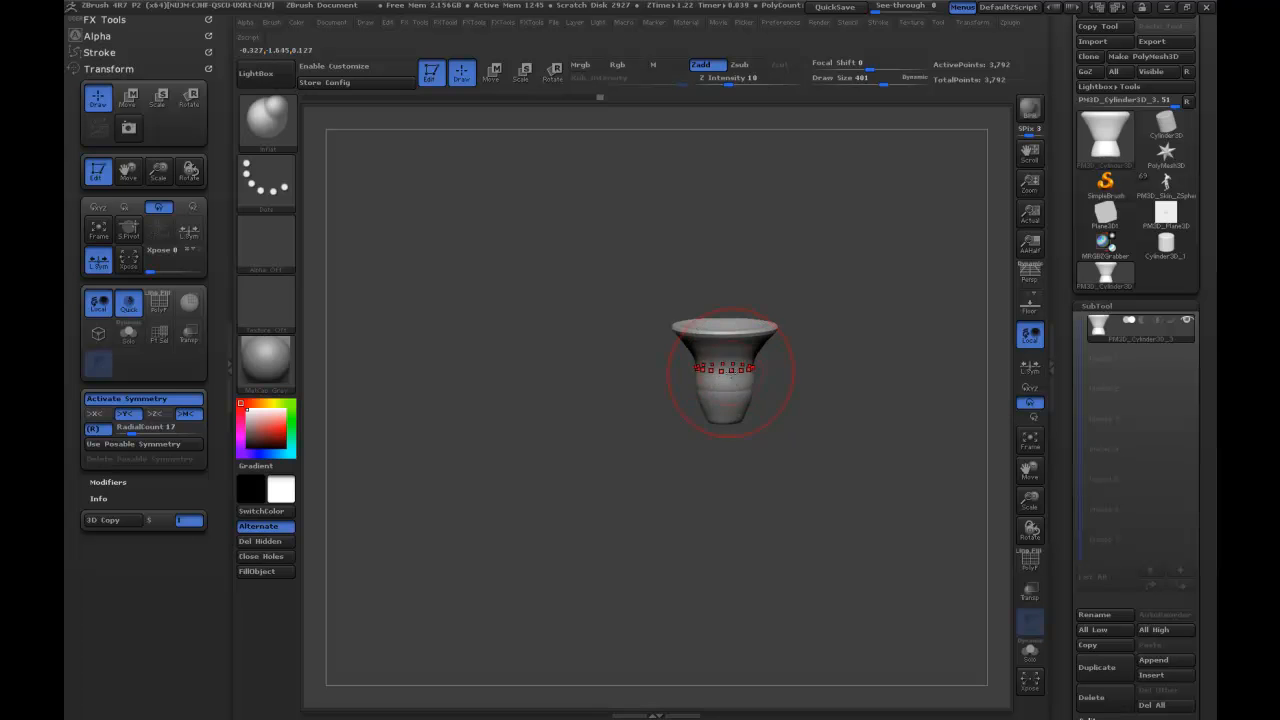
pyautogui.moveTo(731, 422)
pyautogui.mouseDown()
pyautogui.moveTo(720, 391)
pyautogui.moveTo(738, 338)
pyautogui.moveTo(742, 418)
pyautogui.mouseUp()
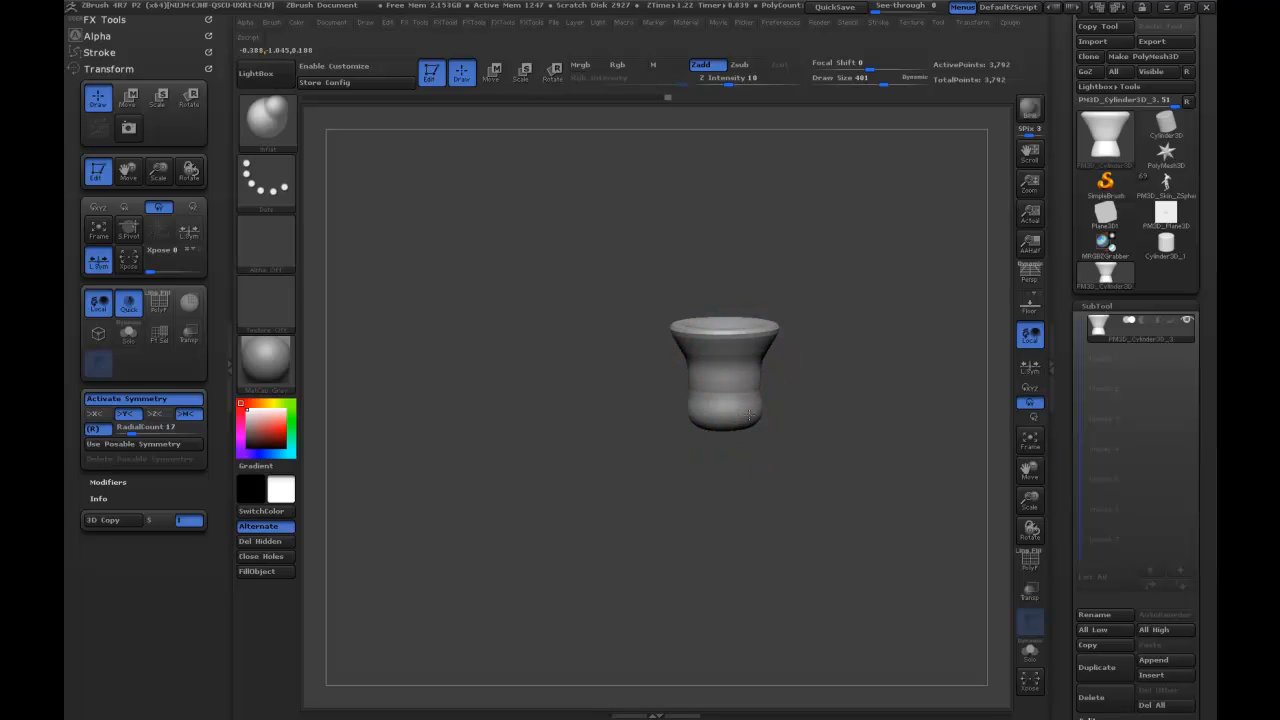
# Switch to the Dam Standard brush, replace radial Y symmetry with plain X-axis symmetry, and set Draw Size to 118.
pyautogui.moveTo(831, 342)
pyautogui.mouseDown()
pyautogui.moveTo(847, 331)
pyautogui.moveTo(857, 353)
pyautogui.mouseUp()
pyautogui.press('b')
pyautogui.press('d')
pyautogui.press('s')
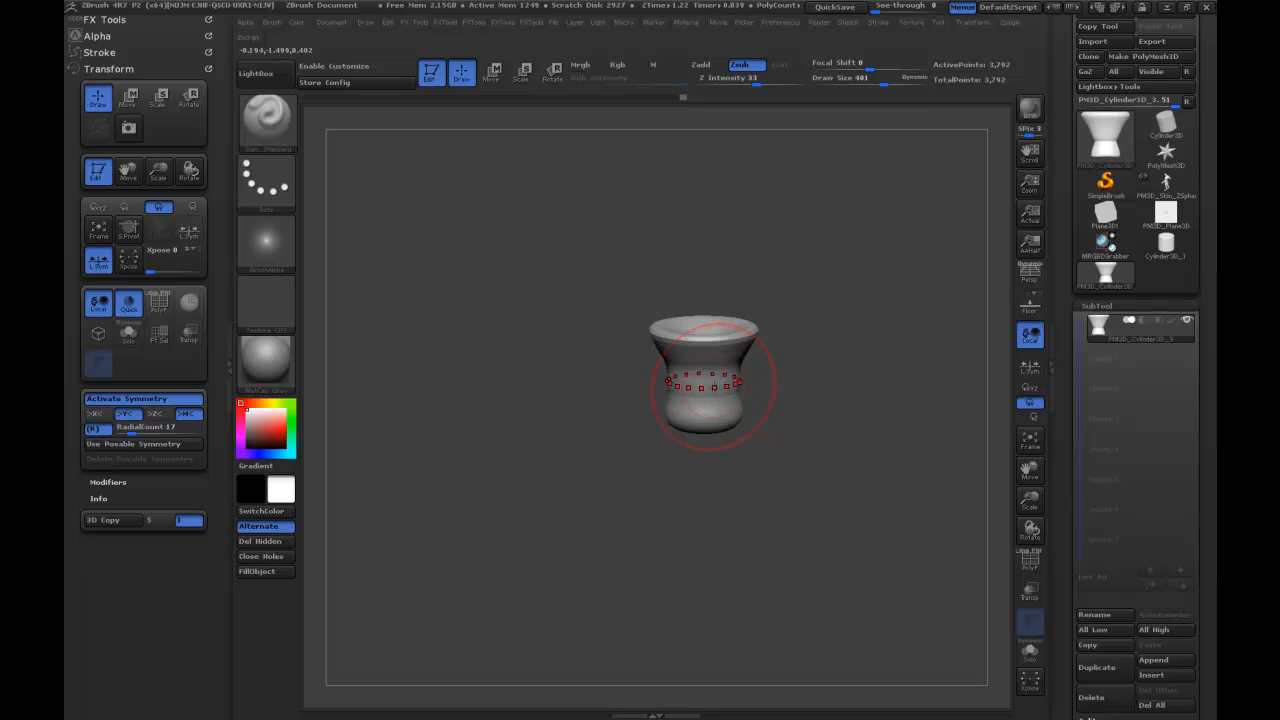
pyautogui.click(92, 428)
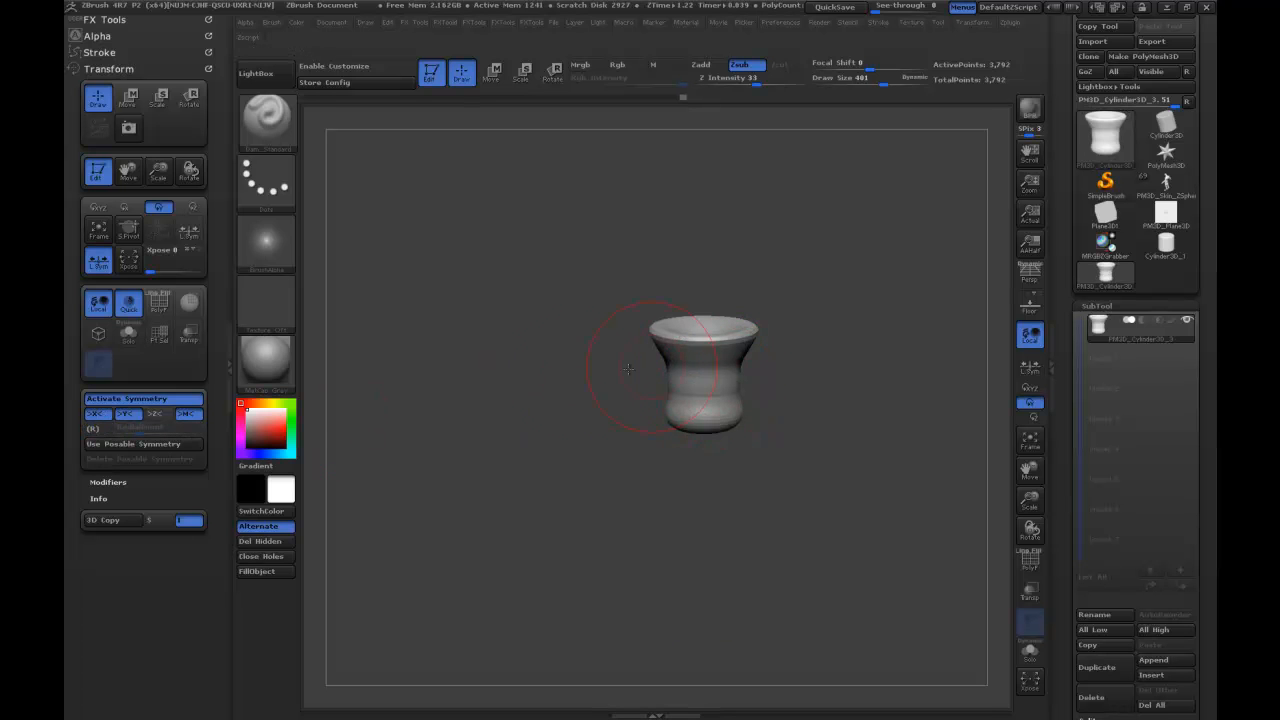
pyautogui.click(128, 415)
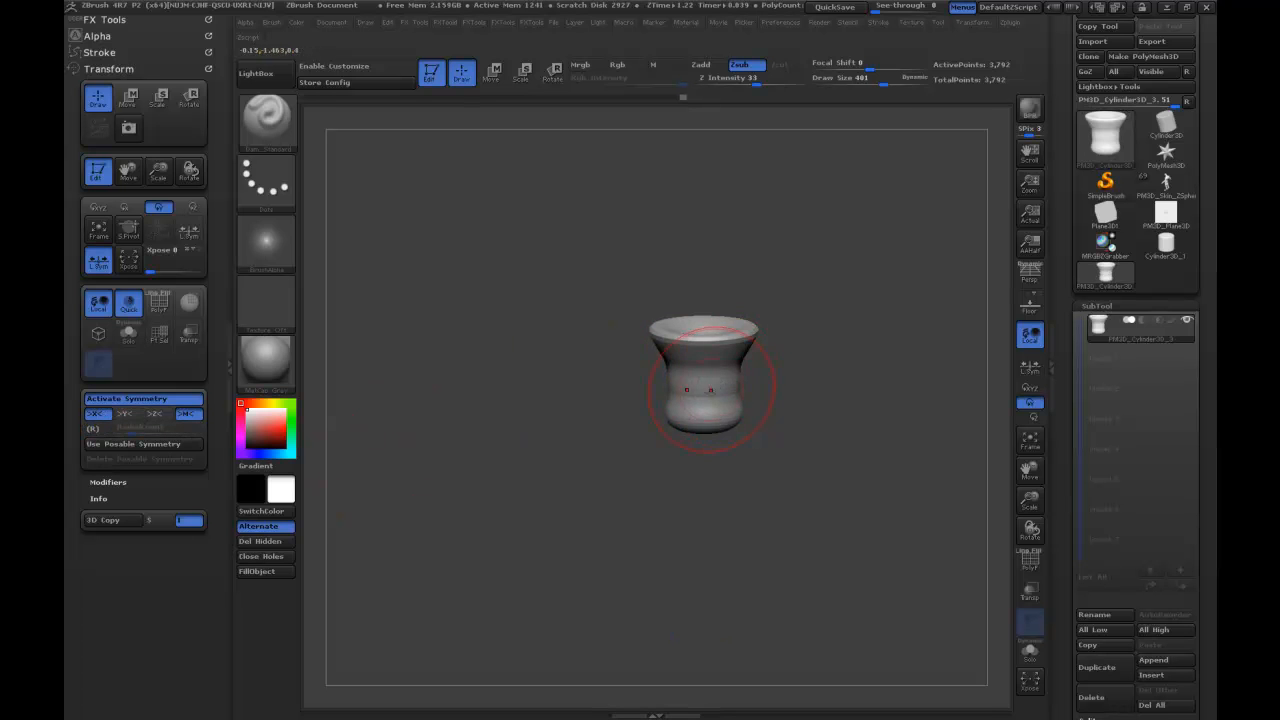
pyautogui.press('s')
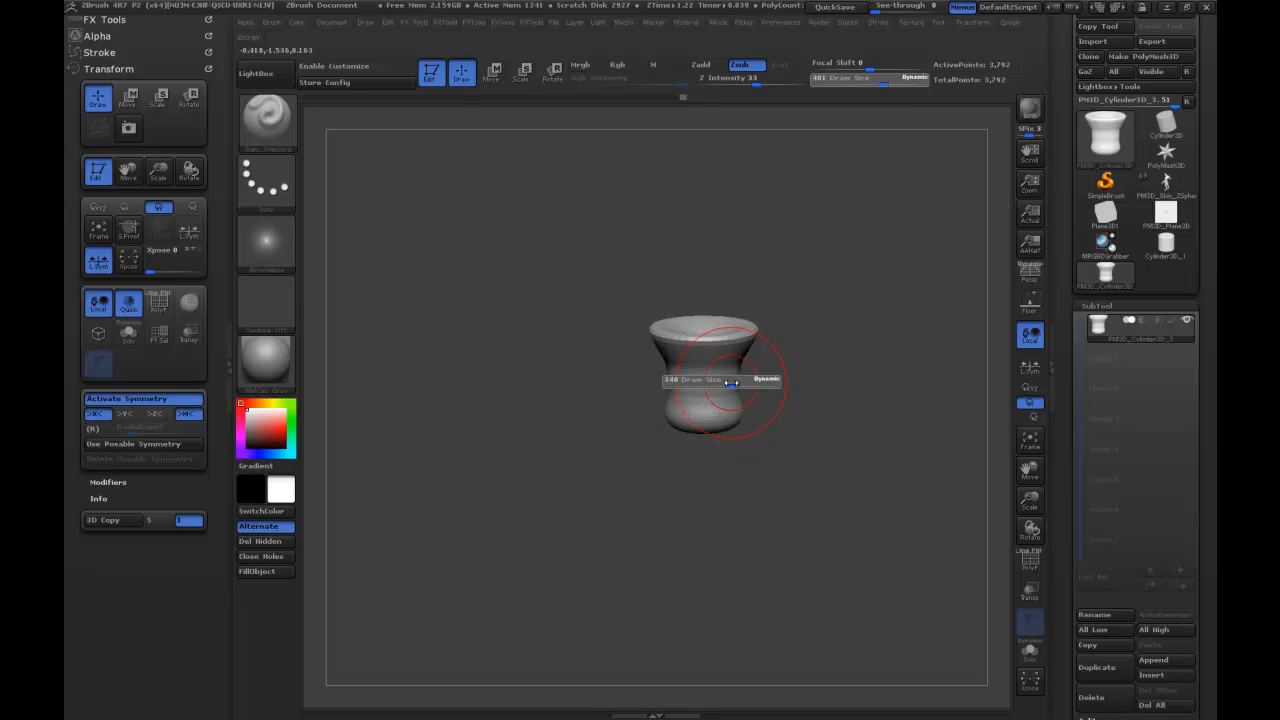
# Mask matching patches on the sides of the short trumpet's stem and invert the mask.
pyautogui.moveTo(710, 384); pyautogui.dragTo(717, 384)
pyautogui.moveTo(820, 353); pyautogui.dragTo(788, 350)
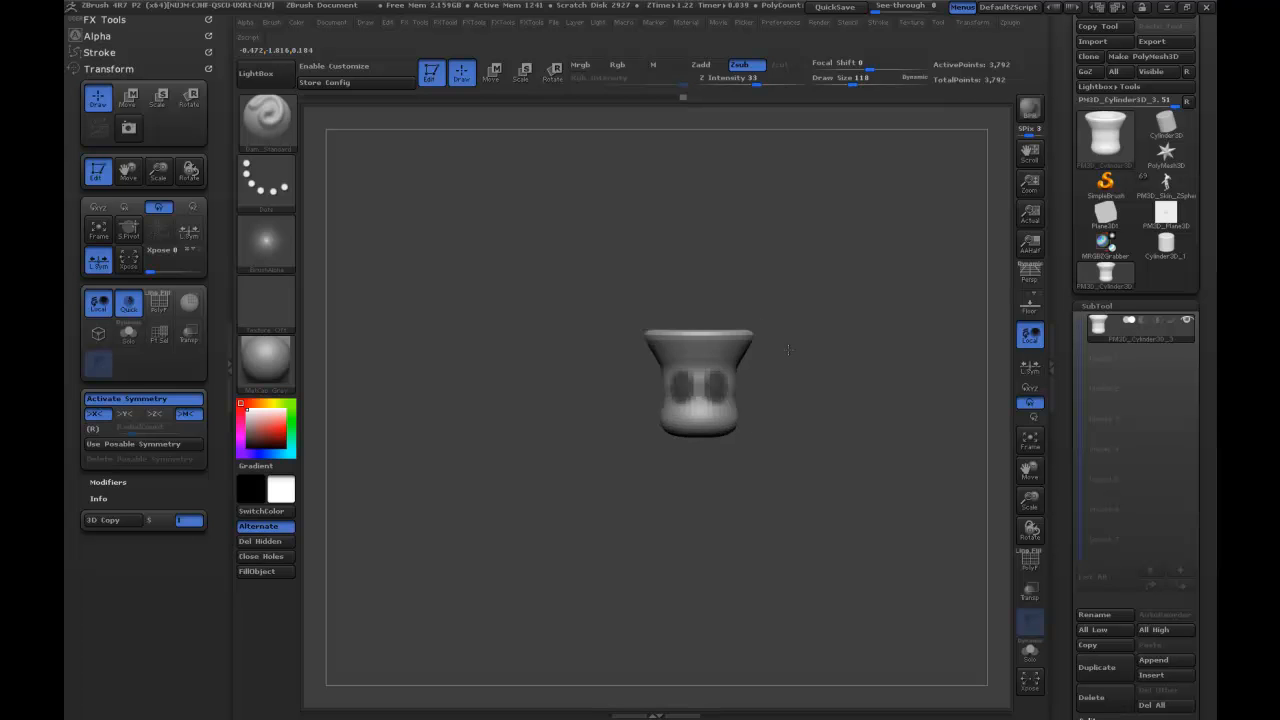
pyautogui.keyDown('ctrl'); pyautogui.keyDown('alt'); pyautogui.moveTo(700, 380); pyautogui.dragTo(698, 397); pyautogui.keyUp('alt'); pyautogui.keyUp('ctrl')
pyautogui.moveTo(791, 338); pyautogui.dragTo(815, 350)
pyautogui.keyDown('ctrl'); pyautogui.moveTo(659, 384); pyautogui.dragTo(680, 391); pyautogui.keyUp('ctrl')
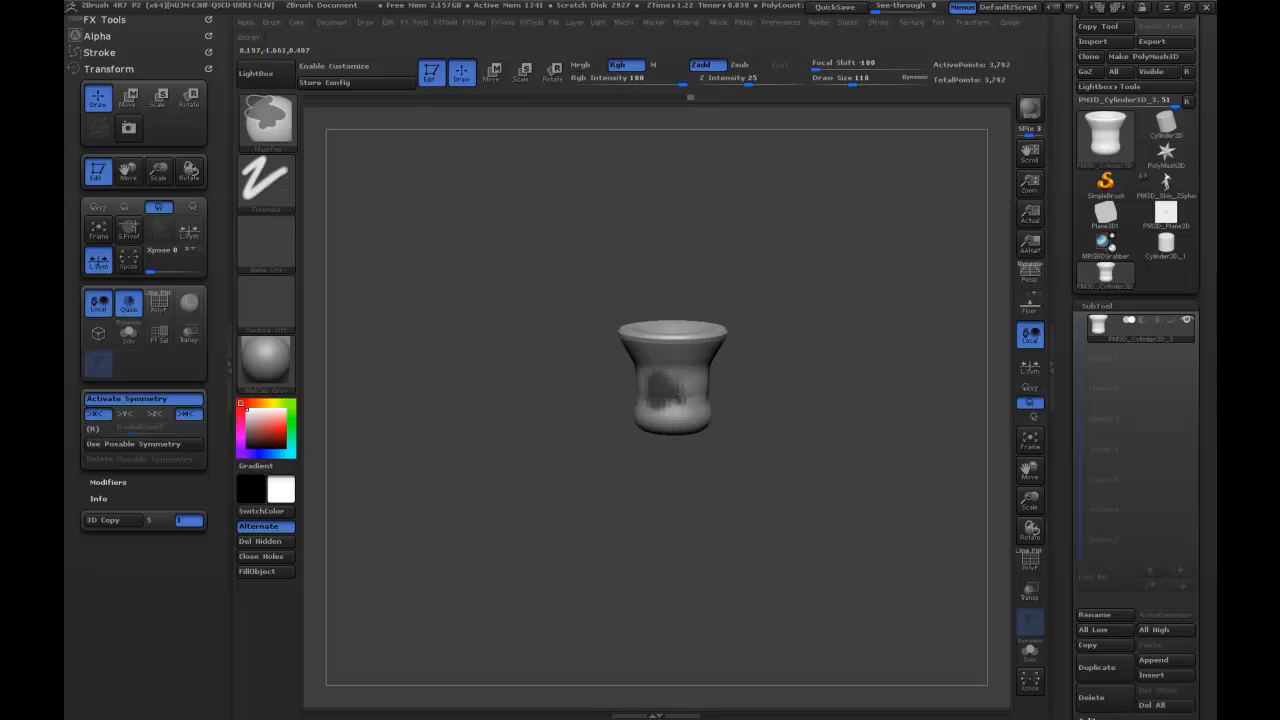
pyautogui.moveTo(806, 346); pyautogui.dragTo(820, 335)
pyautogui.keyDown('ctrl'); pyautogui.click(820, 334); pyautogui.keyUp('ctrl')
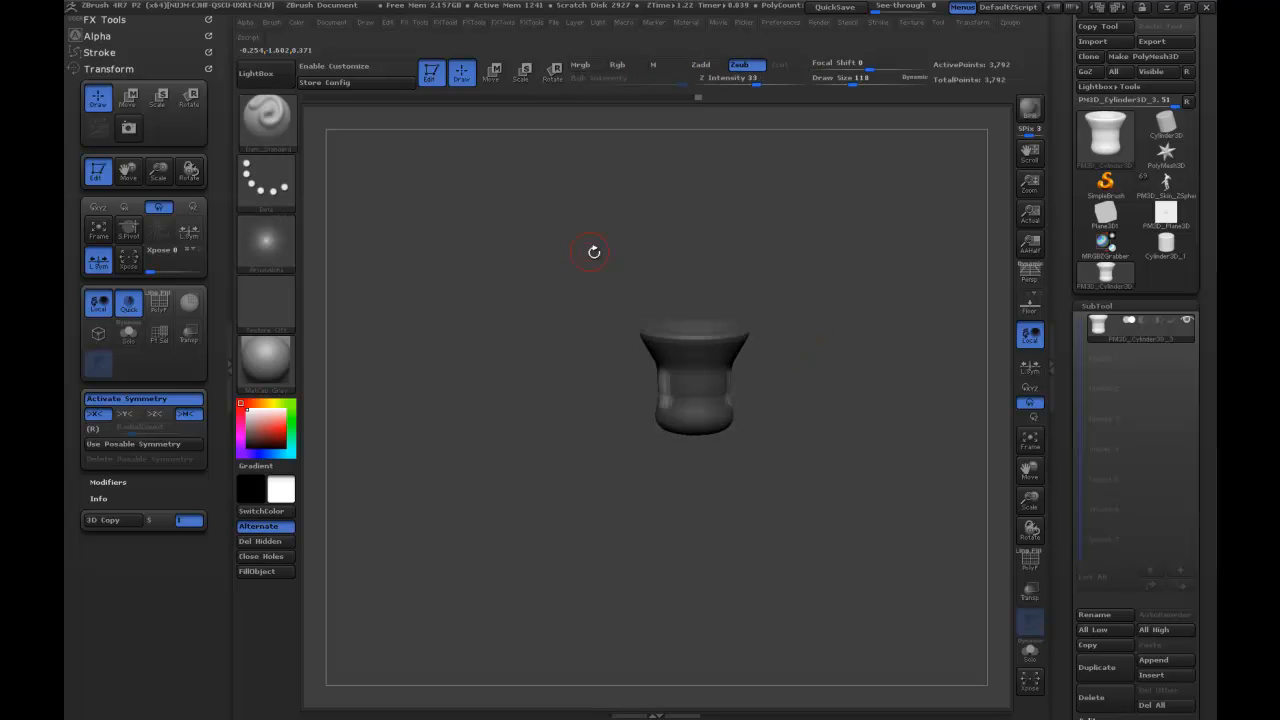
# Pull the unmasked side patches outward into bumps with the Move brush at Draw Size 75.
pyautogui.press('b')
pyautogui.press('m')
pyautogui.press('v')
pyautogui.press('s')
pyautogui.moveTo(656, 391)
pyautogui.mouseDown()
pyautogui.moveTo(667, 391)
pyautogui.moveTo(633, 397)
pyautogui.moveTo(686, 391)
pyautogui.mouseUp()
pyautogui.moveTo(802, 340)
pyautogui.keyDown('ctrl'); pyautogui.mouseDown()
pyautogui.moveTo(815, 354)
pyautogui.moveTo(774, 359)
pyautogui.mouseUp(); pyautogui.keyUp('ctrl')
# Mask a central strip on the stem, invert the mask, pull the strip out into a spike with Draw Size 203, and clear the mask.
pyautogui.press('ctrl')
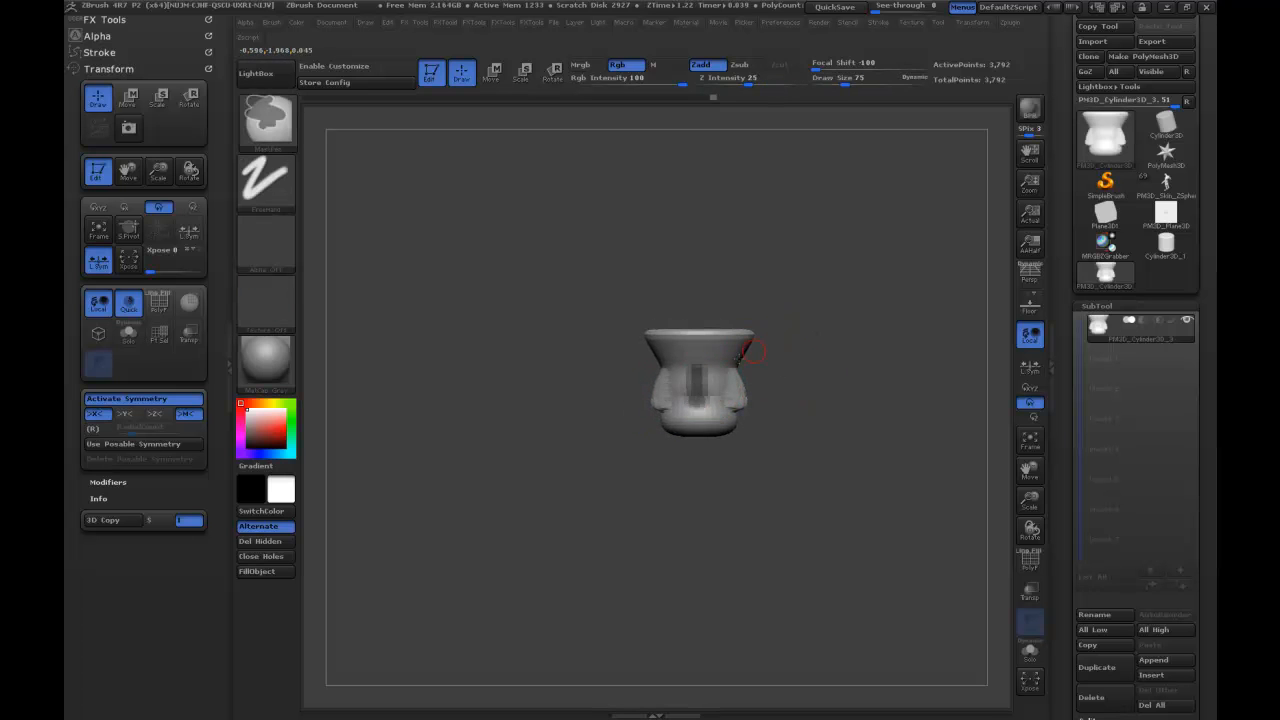
pyautogui.moveTo(775, 346); pyautogui.dragTo(846, 324)
pyautogui.keyDown('ctrl'); pyautogui.click(820, 349); pyautogui.keyUp('ctrl')
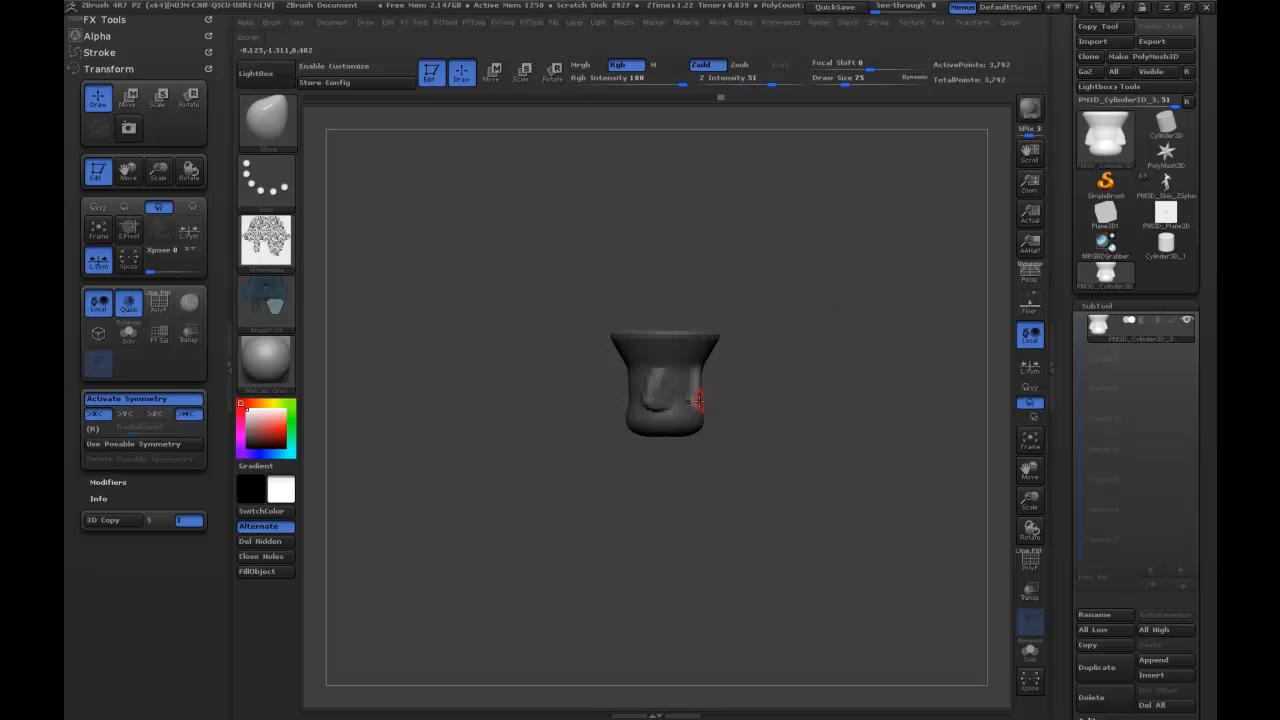
pyautogui.moveTo(695, 388)
pyautogui.mouseDown()
pyautogui.moveTo(771, 377)
pyautogui.moveTo(726, 394)
pyautogui.mouseUp()
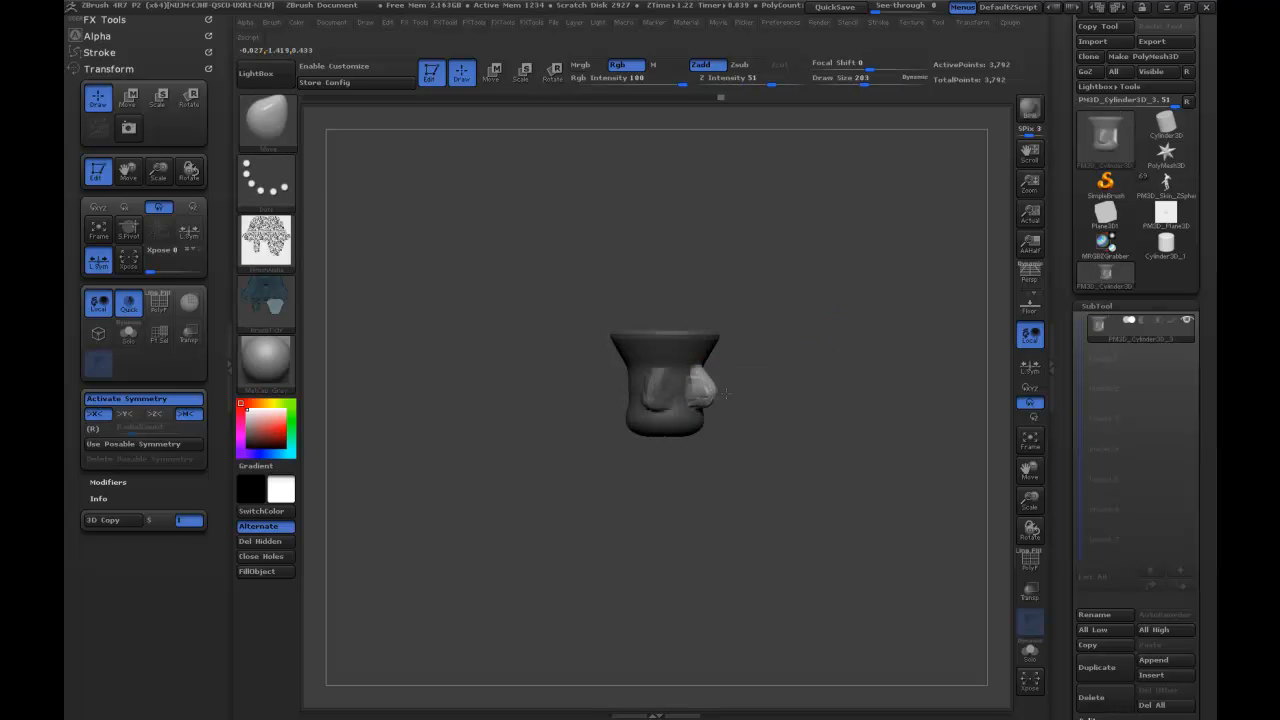
pyautogui.moveTo(836, 370); pyautogui.dragTo(786, 381)
pyautogui.keyDown('ctrl'); pyautogui.moveTo(792, 368); pyautogui.dragTo(812, 348); pyautogui.keyUp('ctrl')
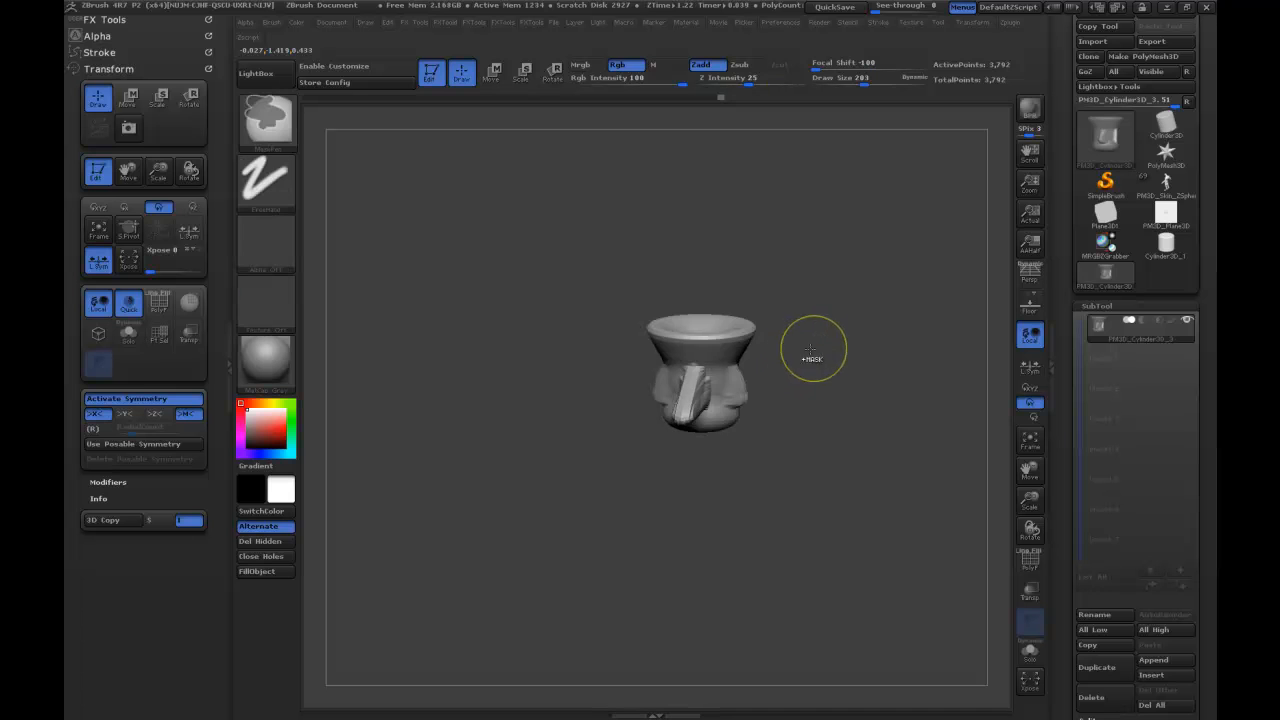
# Subdivide the short trumpet twice and smooth its pulled-out spike and side bumps.
pyautogui.hotkey('ctrl', 'd')
pyautogui.hotkey('ctrl', 'd')
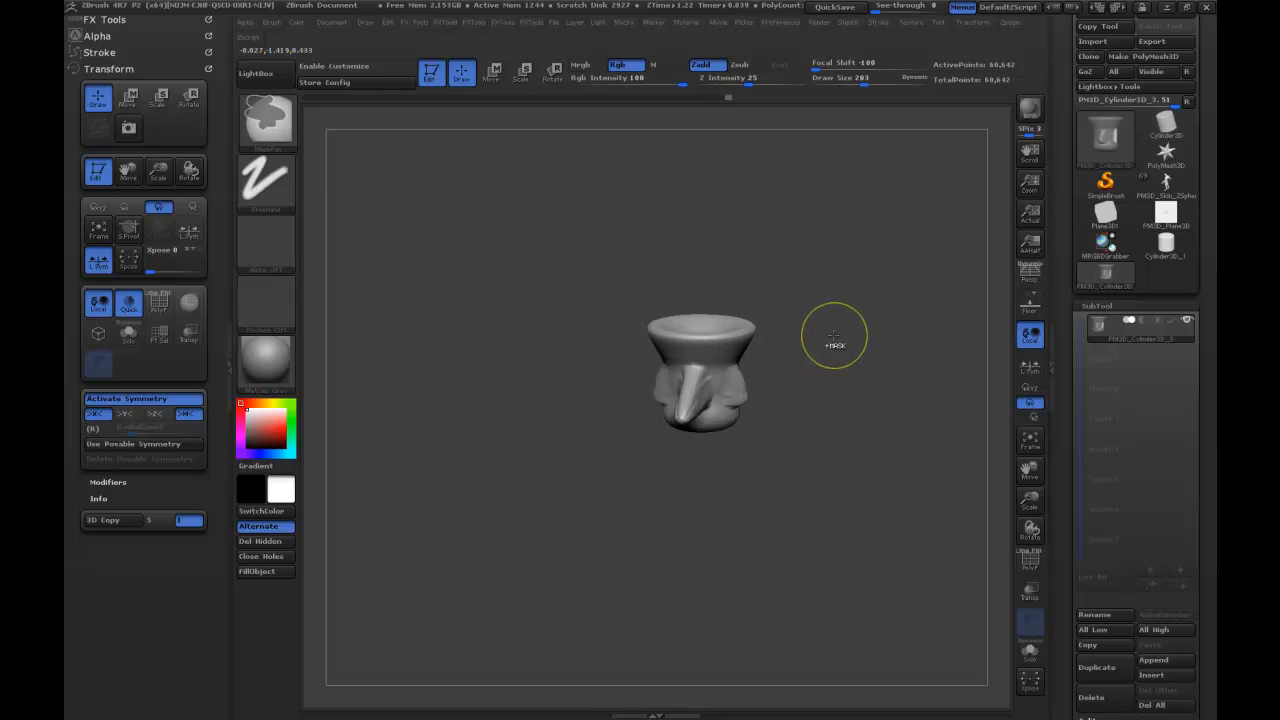
pyautogui.press('shift')
pyautogui.moveTo(793, 342)
pyautogui.mouseDown()
pyautogui.moveTo(832, 332)
pyautogui.moveTo(823, 300)
pyautogui.moveTo(803, 400)
pyautogui.mouseUp()
pyautogui.press('shift')
pyautogui.moveTo(723, 393); pyautogui.dragTo(803, 277)
# Inflate the trumpet's hollow underside and spike with the Inflate brush, and remesh the model.
pyautogui.moveTo(695, 520)
pyautogui.keyDown('shift'); pyautogui.mouseDown()
pyautogui.moveTo(703, 527)
pyautogui.moveTo(697, 498)
pyautogui.mouseUp(); pyautogui.keyUp('shift')
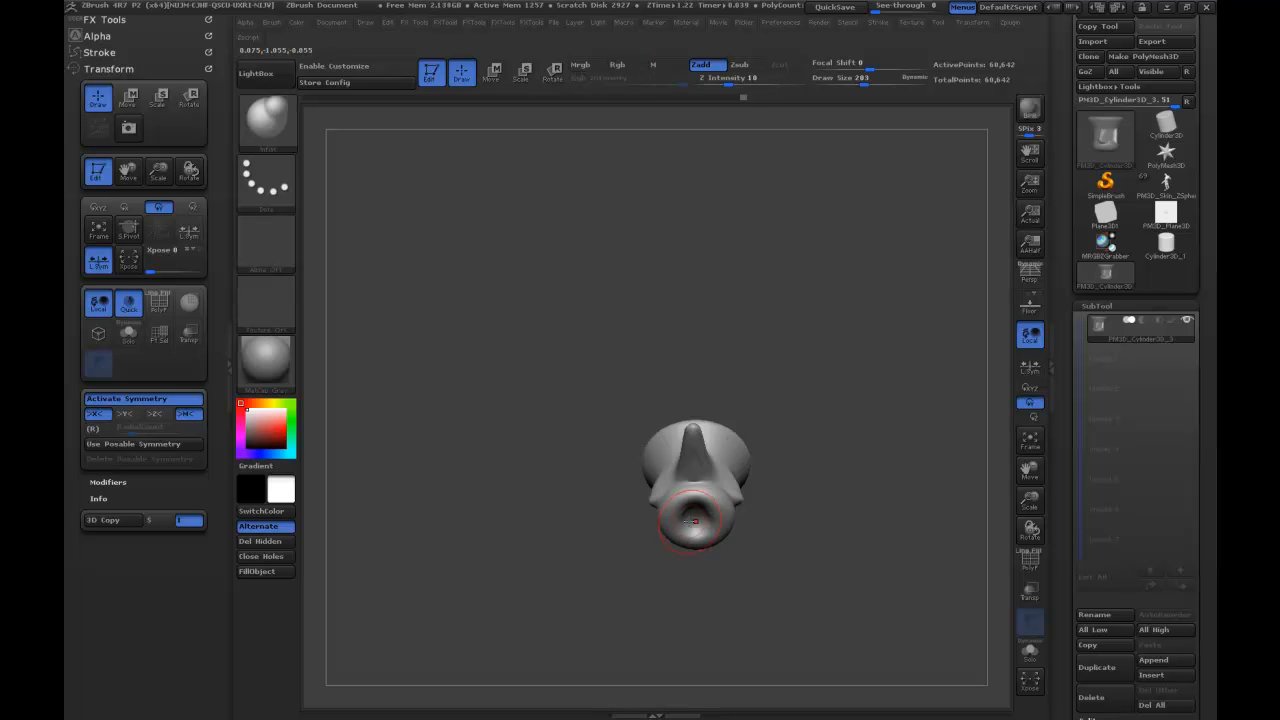
pyautogui.moveTo(768, 468)
pyautogui.mouseDown()
pyautogui.moveTo(772, 501)
pyautogui.moveTo(696, 508)
pyautogui.moveTo(776, 415)
pyautogui.moveTo(742, 396)
pyautogui.moveTo(777, 386)
pyautogui.mouseUp()
pyautogui.keyDown('shift'); pyautogui.moveTo(700, 455); pyautogui.dragTo(692, 464); pyautogui.keyUp('shift')
pyautogui.moveTo(792, 388); pyautogui.dragTo(852, 397)
pyautogui.keyDown('ctrl'); pyautogui.moveTo(846, 471); pyautogui.dragTo(868, 572); pyautogui.keyUp('ctrl')
pyautogui.keyDown('shift'); pyautogui.moveTo(711, 476); pyautogui.dragTo(661, 507); pyautogui.keyUp('shift')
pyautogui.moveTo(862, 455)
pyautogui.mouseDown()
pyautogui.moveTo(789, 446)
pyautogui.moveTo(760, 457)
pyautogui.moveTo(802, 438)
pyautogui.mouseUp()
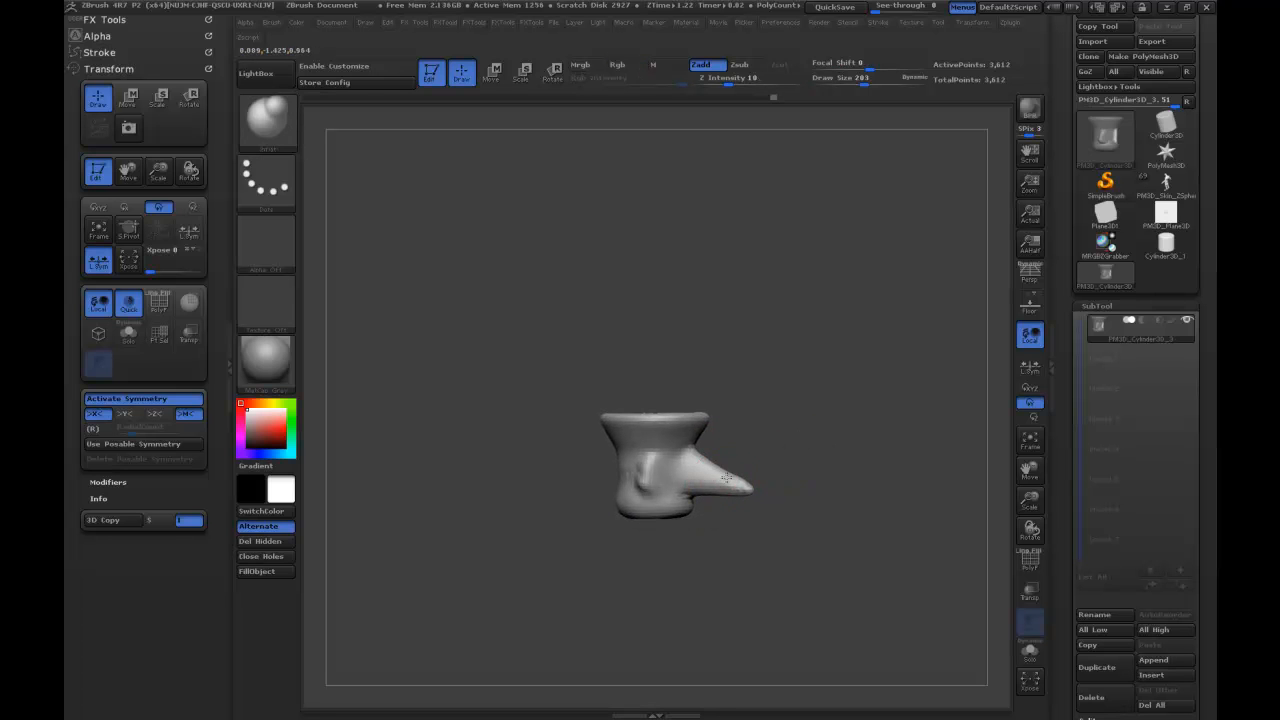
# Shape the spike into a slimmer, curved tip with the Move brush.
pyautogui.press('b')
pyautogui.press('m')
pyautogui.press('v')
pyautogui.moveTo(732, 474); pyautogui.dragTo(727, 482)
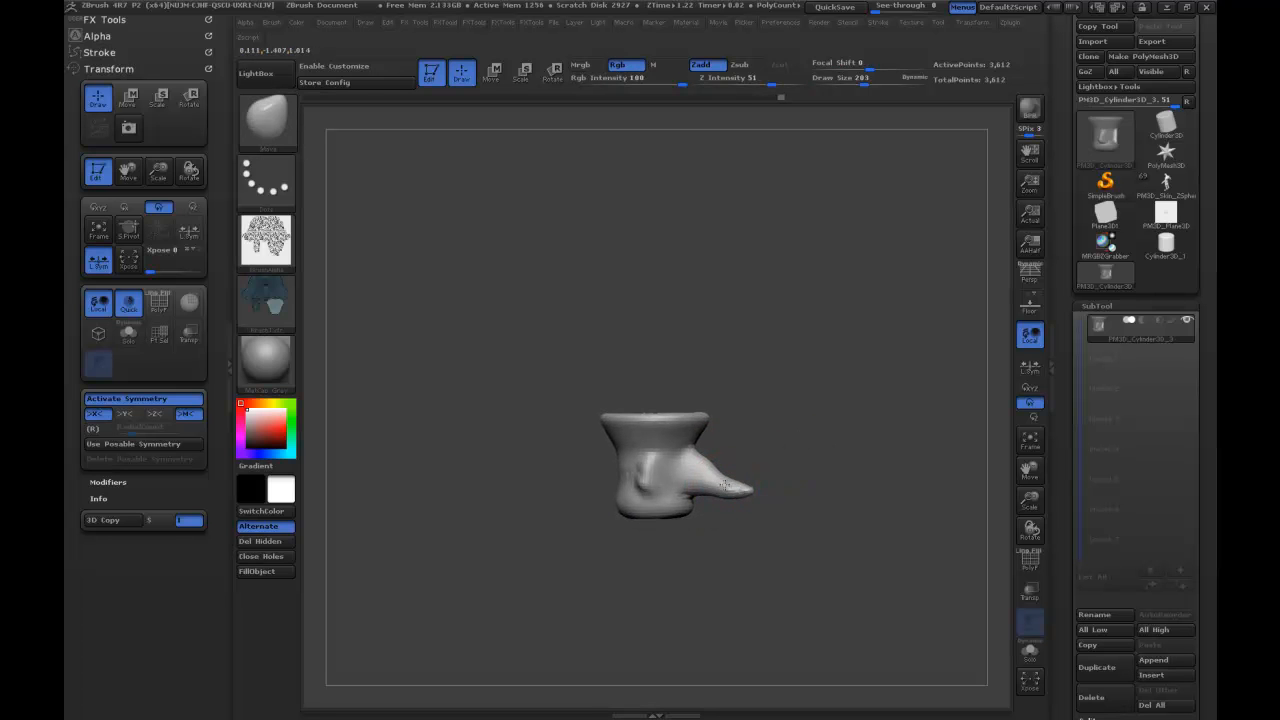
pyautogui.moveTo(742, 484)
pyautogui.keyDown('shift'); pyautogui.mouseDown()
pyautogui.moveTo(731, 481)
pyautogui.moveTo(742, 480)
pyautogui.mouseUp(); pyautogui.keyUp('shift')
pyautogui.moveTo(806, 452); pyautogui.dragTo(757, 457)
pyautogui.moveTo(888, 400)
pyautogui.keyDown('alt'); pyautogui.mouseDown()
pyautogui.moveTo(859, 361)
pyautogui.moveTo(854, 315)
pyautogui.mouseUp(); pyautogui.keyUp('alt')
# Fill in the hollows under the base and inside the flared top with the Inflate brush.
pyautogui.press('b')
pyautogui.press('i')
pyautogui.press('n')
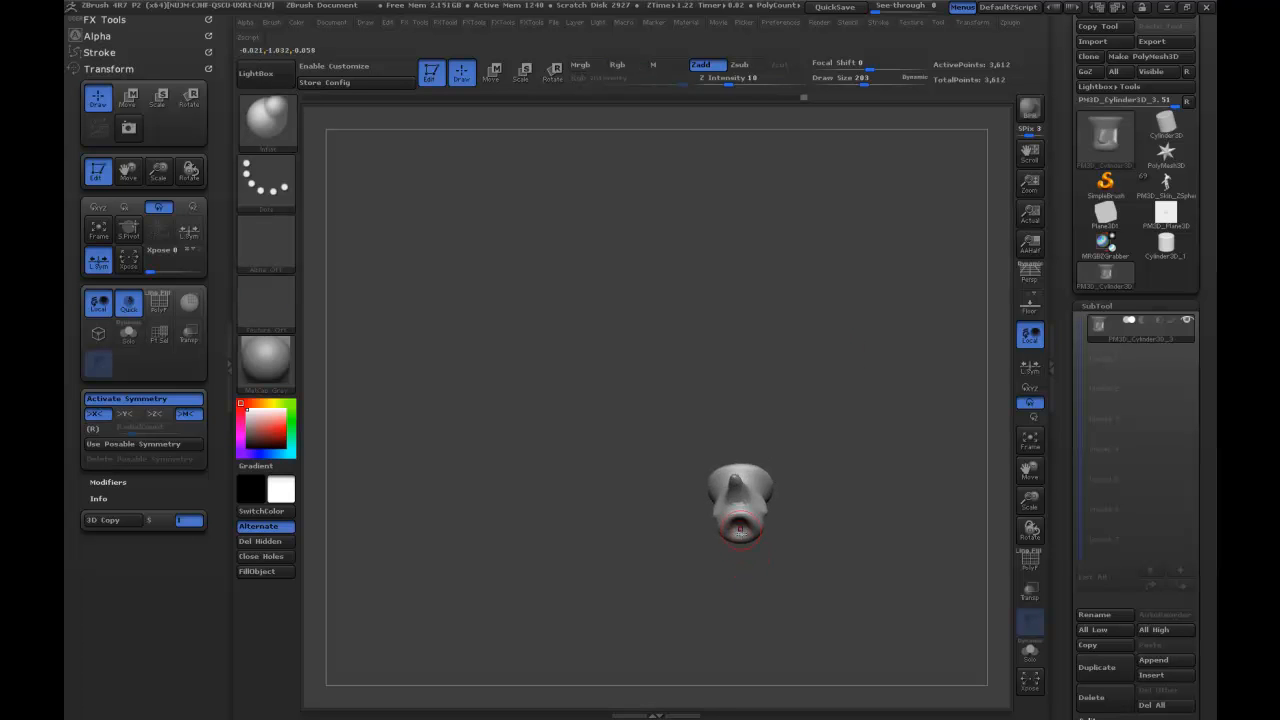
pyautogui.moveTo(739, 528); pyautogui.dragTo(741, 541)
pyautogui.moveTo(812, 446)
pyautogui.mouseDown()
pyautogui.moveTo(894, 466)
pyautogui.moveTo(862, 494)
pyautogui.mouseUp()
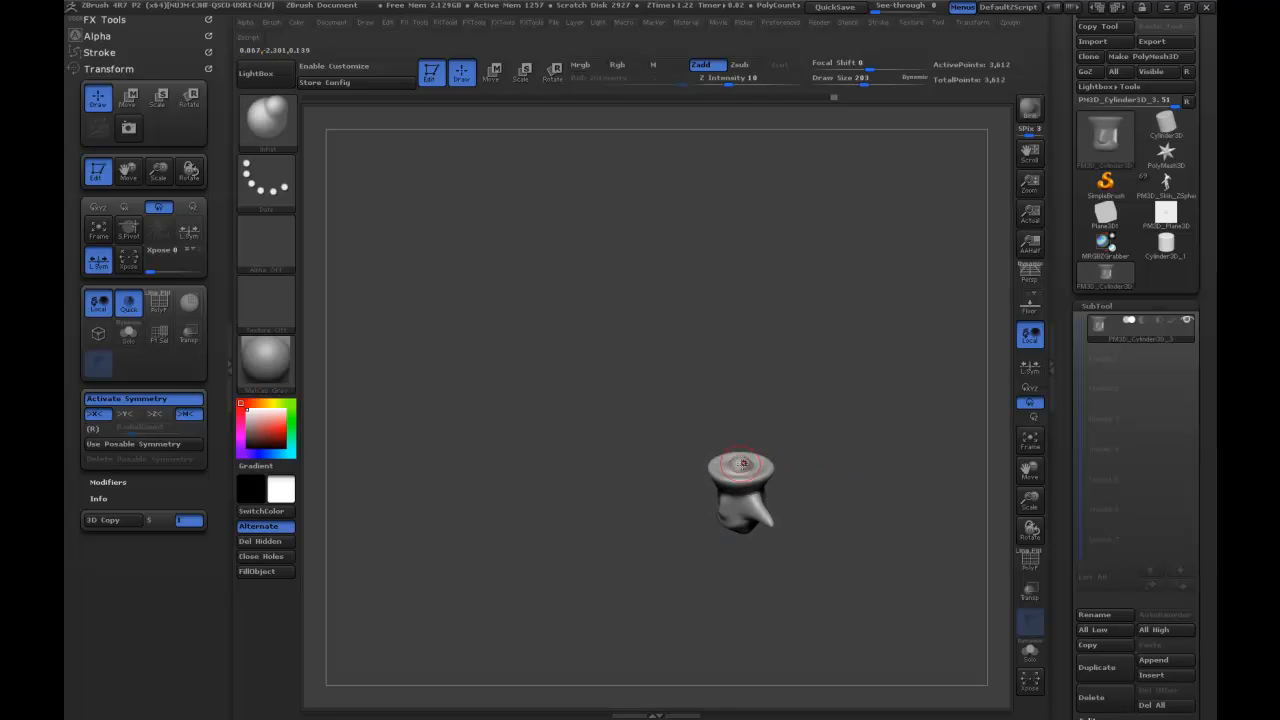
pyautogui.moveTo(760, 431); pyautogui.dragTo(864, 322)
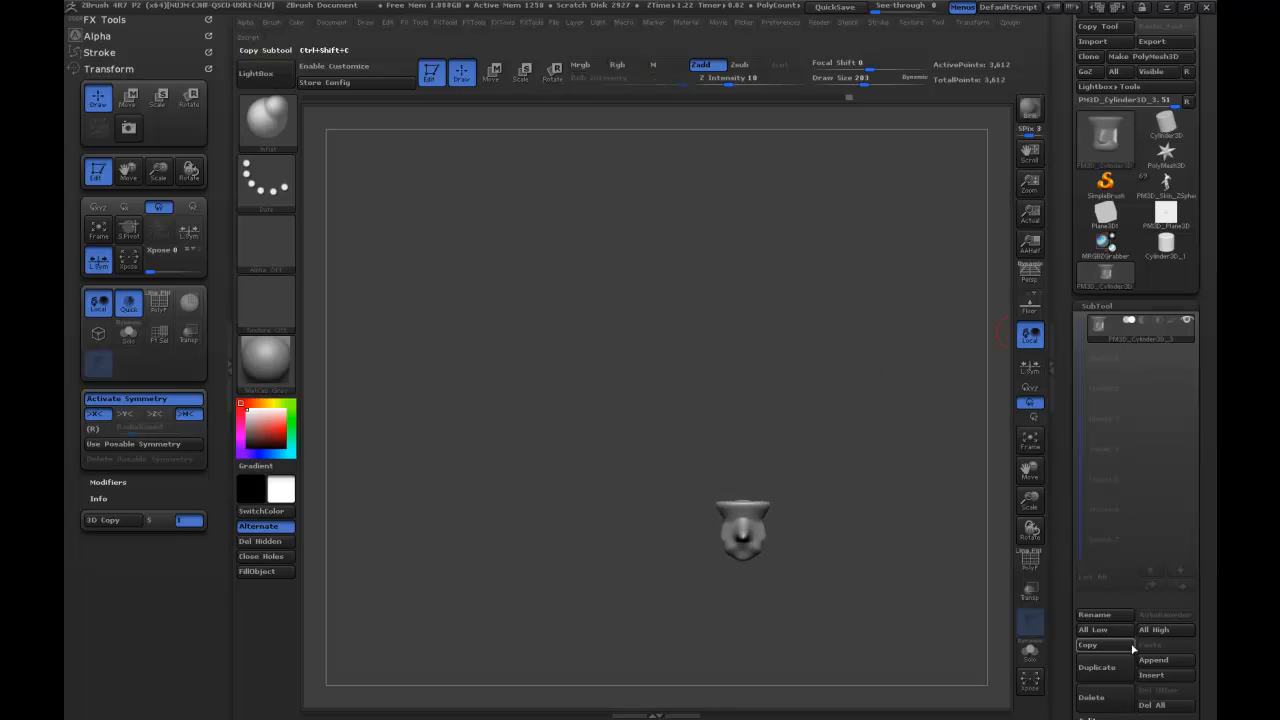
# Duplicate the vertebra-shaped subtool and move the active copy straight up to stack on the other.
pyautogui.click(1097, 667)
pyautogui.moveTo(857, 432); pyautogui.dragTo(879, 481)
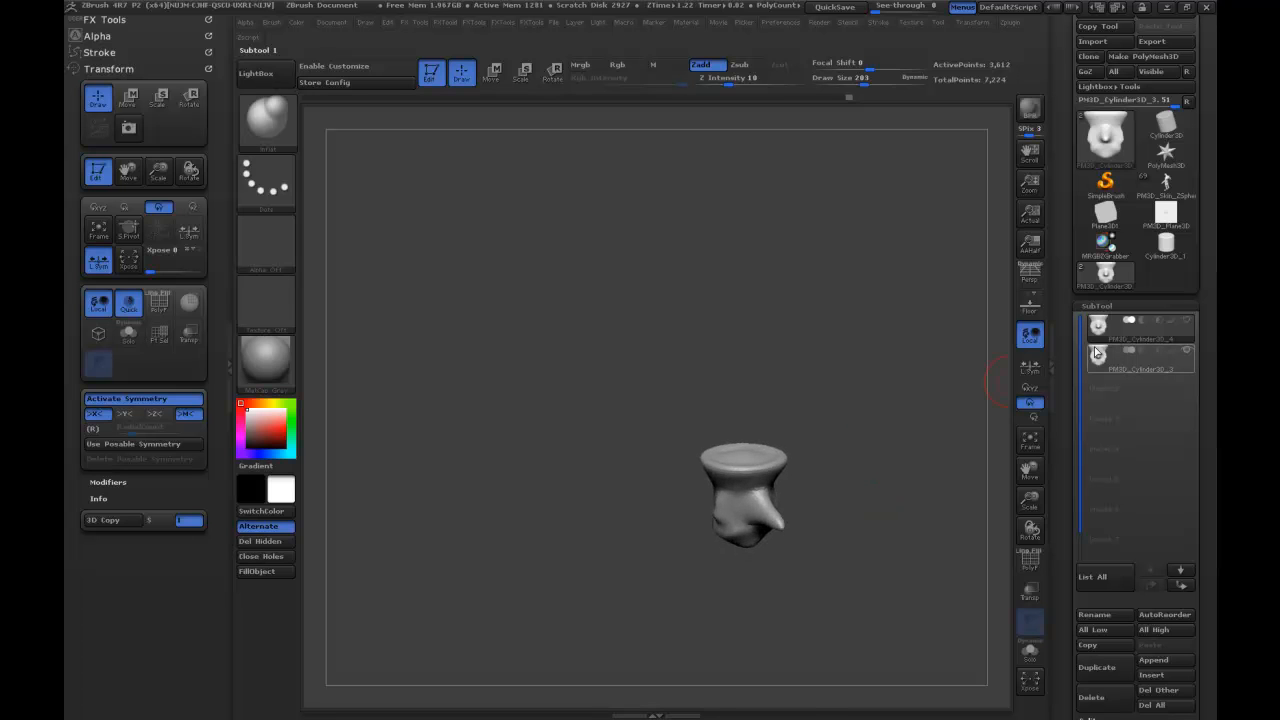
pyautogui.moveTo(871, 354); pyautogui.dragTo(830, 356)
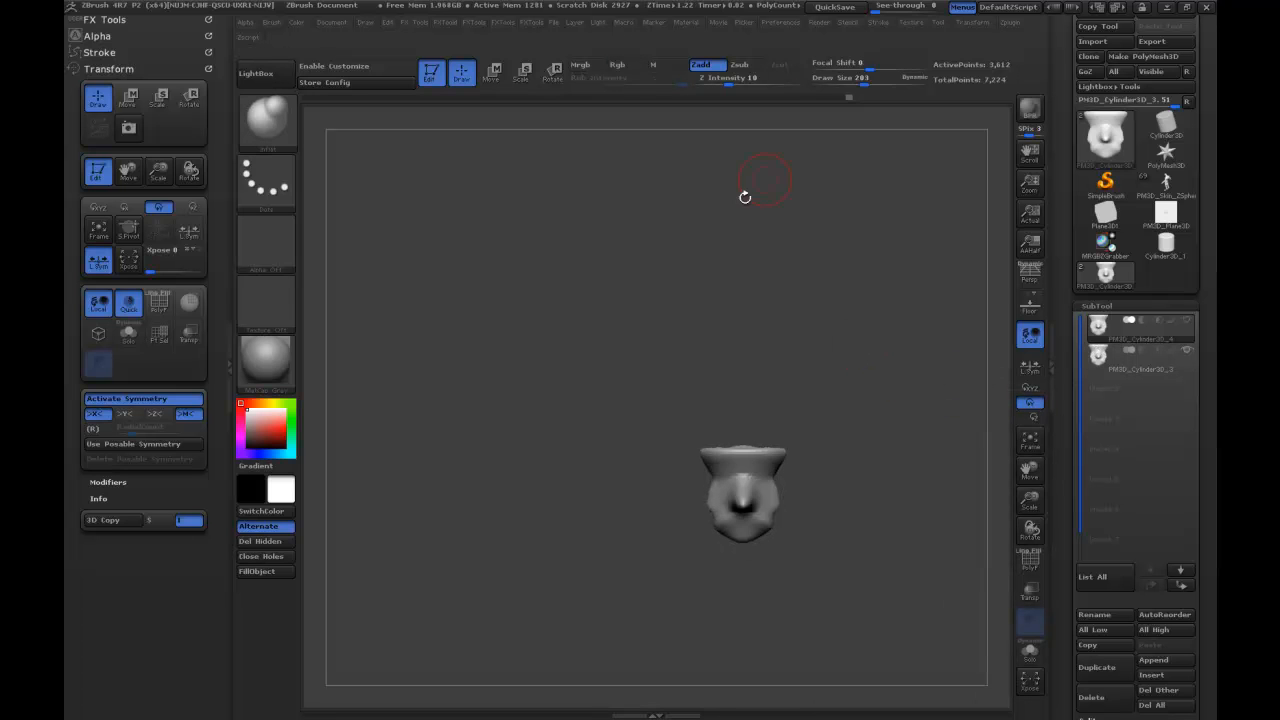
pyautogui.moveTo(744, 454); pyautogui.dragTo(740, 318)
pyautogui.moveTo(740, 386); pyautogui.dragTo(739, 306)
pyautogui.press('q')
pyautogui.moveTo(925, 340); pyautogui.dragTo(898, 351)
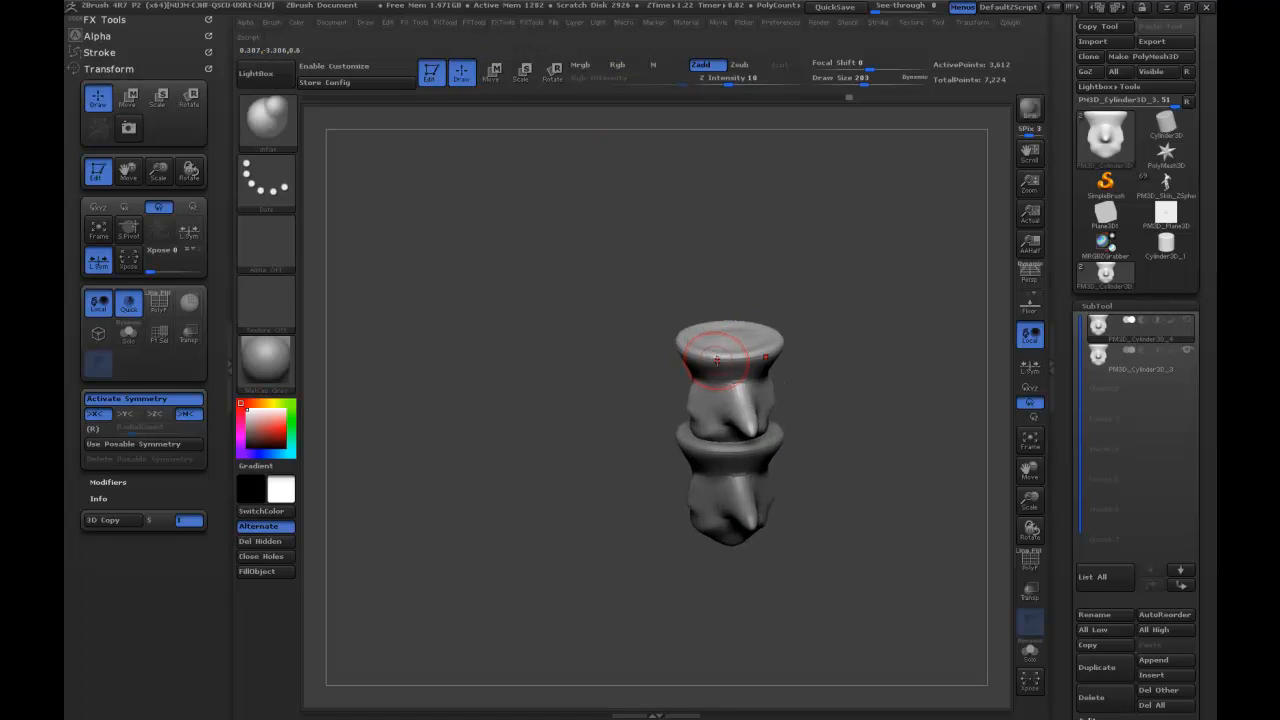
# Shave down the flared rim of the upper vertebra and smooth it into the stem.
pyautogui.press('2')
pyautogui.moveTo(697, 356); pyautogui.dragTo(735, 350)
pyautogui.moveTo(815, 355); pyautogui.dragTo(884, 352)
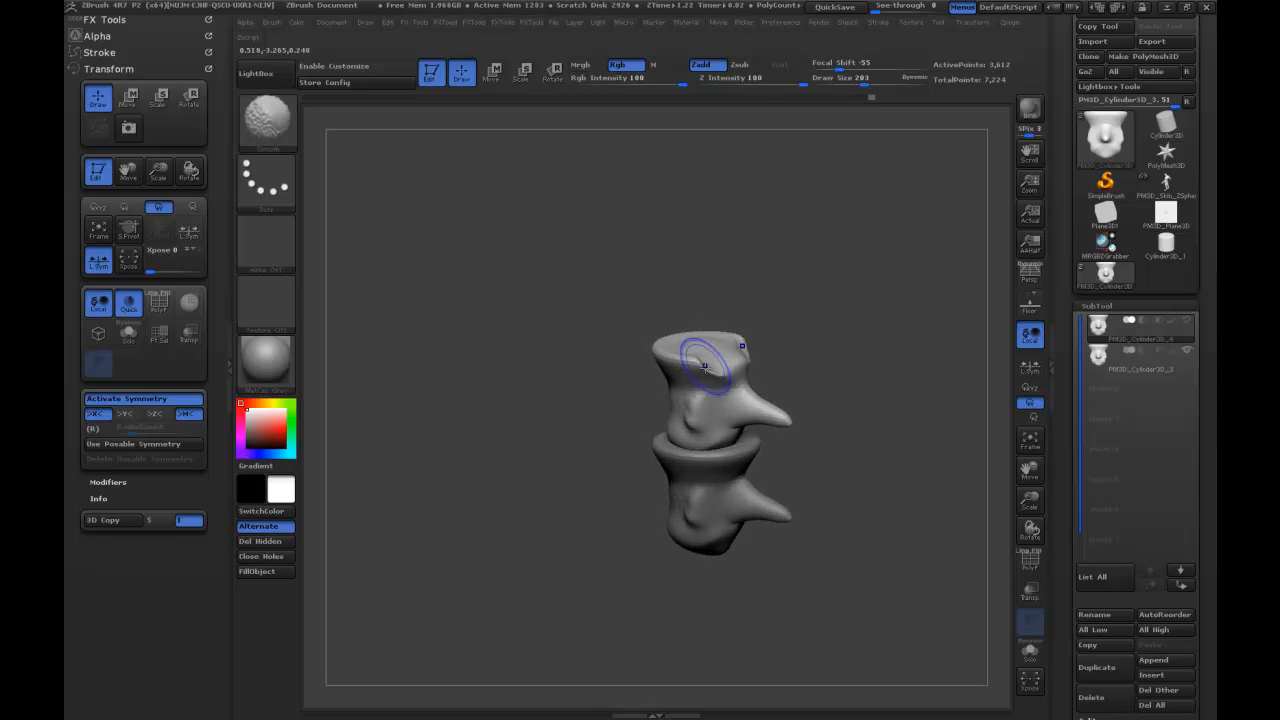
pyautogui.moveTo(736, 358); pyautogui.dragTo(722, 371)
pyautogui.keyDown('shift'); pyautogui.moveTo(722, 371); pyautogui.dragTo(731, 366); pyautogui.keyUp('shift')
pyautogui.moveTo(850, 370)
pyautogui.mouseDown()
pyautogui.moveTo(778, 368)
pyautogui.moveTo(812, 369)
pyautogui.mouseUp()
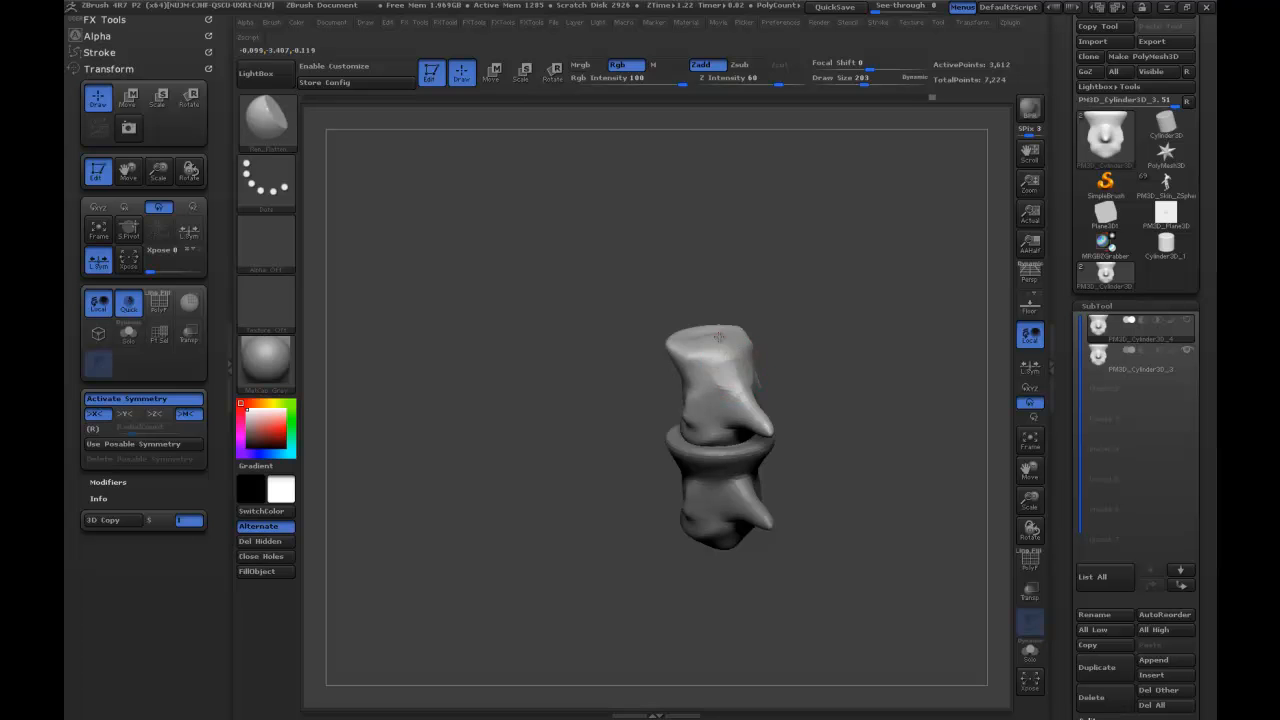
pyautogui.moveTo(733, 366)
pyautogui.keyDown('shift'); pyautogui.mouseDown()
pyautogui.moveTo(734, 346)
pyautogui.moveTo(822, 318)
pyautogui.moveTo(821, 284)
pyautogui.mouseUp(); pyautogui.keyUp('shift')
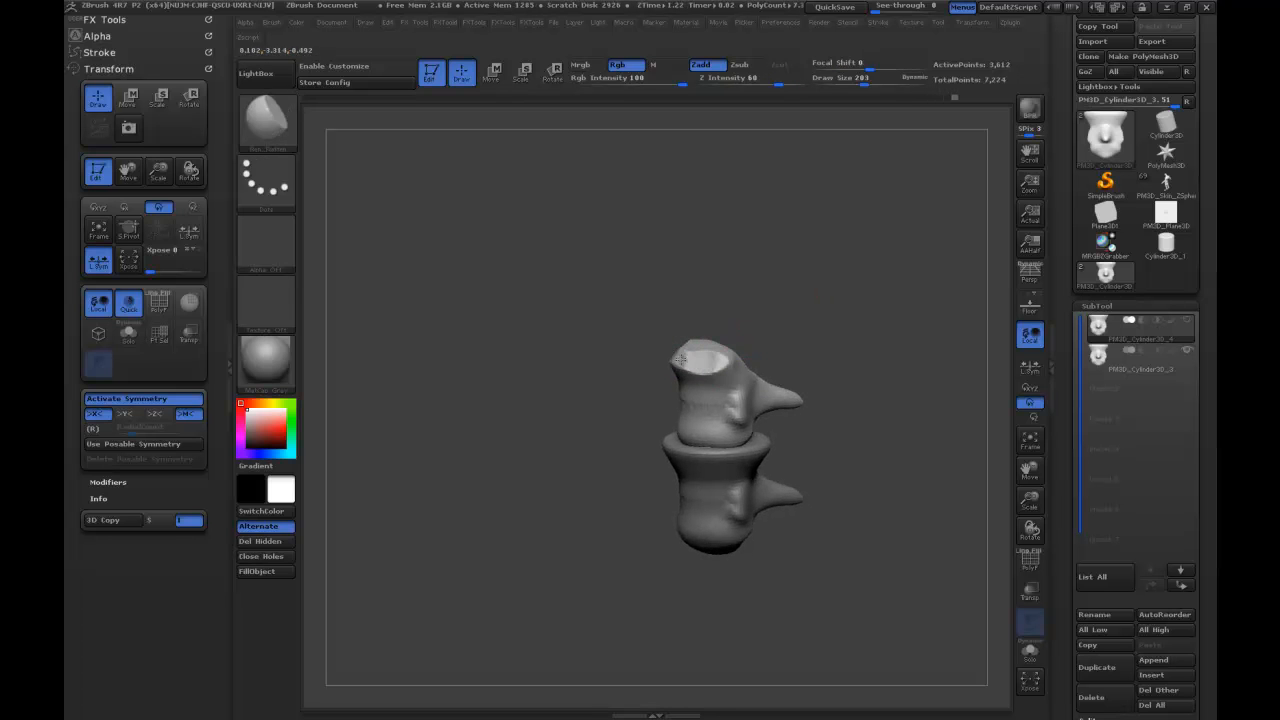
# Flatten the top face and upper edges of the upper vertebra into a blunt, straight-sided cap.
pyautogui.keyDown('shift'); pyautogui.moveTo(681, 356); pyautogui.dragTo(697, 346); pyautogui.keyUp('shift')
pyautogui.moveTo(746, 268); pyautogui.dragTo(775, 312)
pyautogui.moveTo(690, 330); pyautogui.dragTo(696, 342)
pyautogui.moveTo(820, 369); pyautogui.dragTo(831, 312)
pyautogui.moveTo(780, 345)
pyautogui.keyDown('shift'); pyautogui.mouseDown()
pyautogui.moveTo(789, 350)
pyautogui.moveTo(786, 314)
pyautogui.mouseUp(); pyautogui.keyUp('shift')
pyautogui.keyDown('ctrl'); pyautogui.moveTo(872, 308); pyautogui.dragTo(905, 292); pyautogui.keyUp('ctrl')
pyautogui.moveTo(808, 342)
pyautogui.mouseDown()
pyautogui.moveTo(802, 354)
pyautogui.moveTo(760, 340)
pyautogui.moveTo(885, 275)
pyautogui.moveTo(950, 268)
pyautogui.mouseUp()
# Duplicate the lower flared vertebra and move the active copy straight down to form a third, bottom segment.
pyautogui.click(1186, 321)
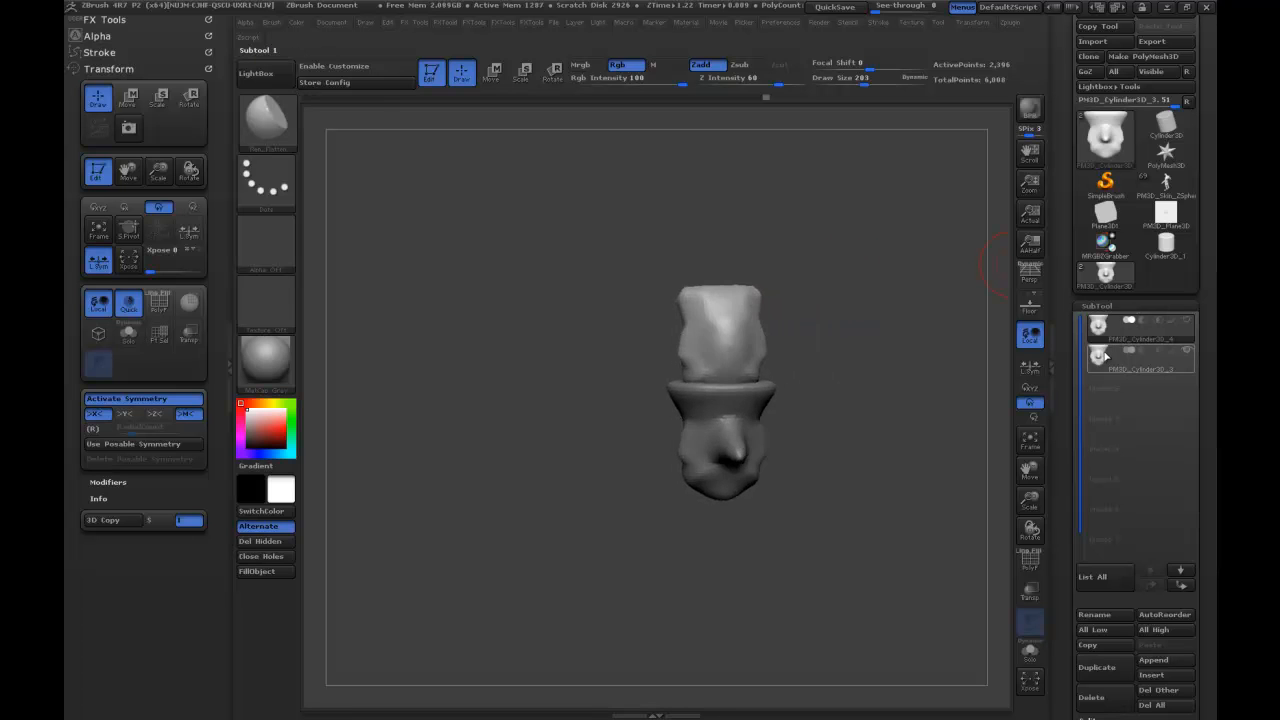
pyautogui.click(1186, 320)
pyautogui.click(1104, 668)
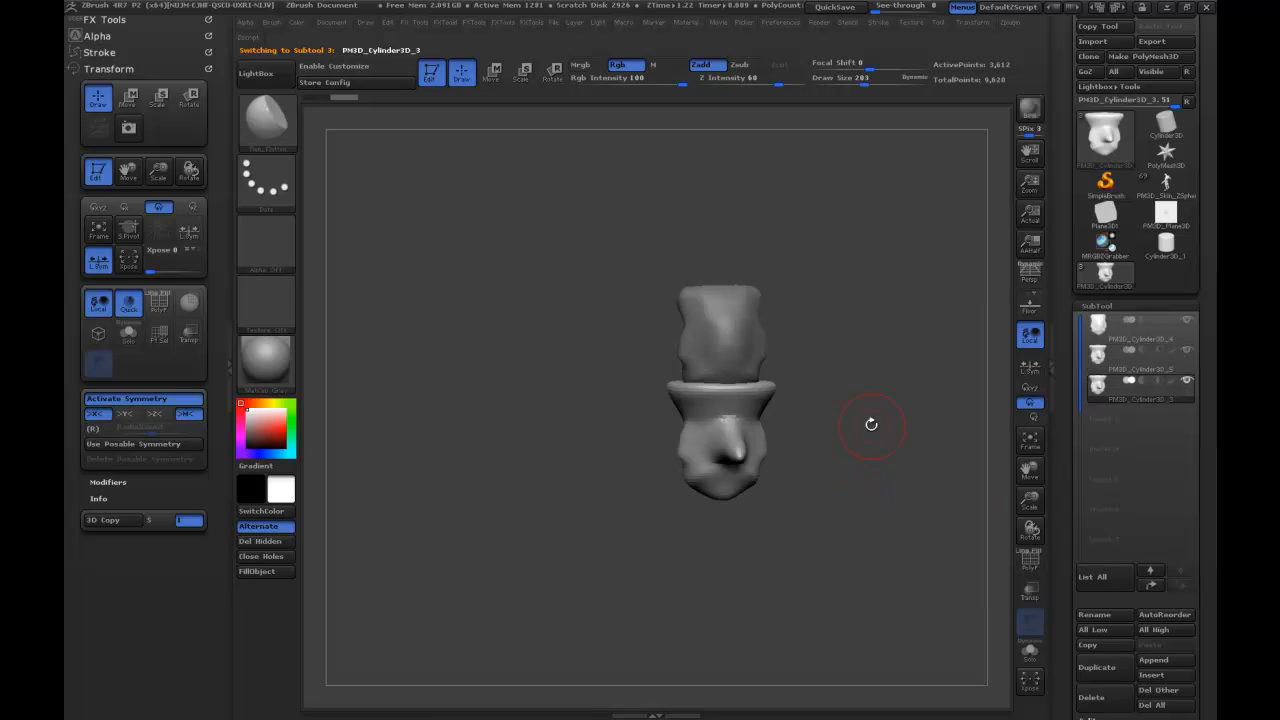
pyautogui.keyDown('shift'); pyautogui.moveTo(871, 425); pyautogui.dragTo(831, 386); pyautogui.keyUp('shift')
pyautogui.click(492, 73)
pyautogui.keyDown('shift'); pyautogui.moveTo(729, 472); pyautogui.dragTo(729, 652); pyautogui.keyUp('shift')
pyautogui.moveTo(729, 543); pyautogui.dragTo(729, 647)
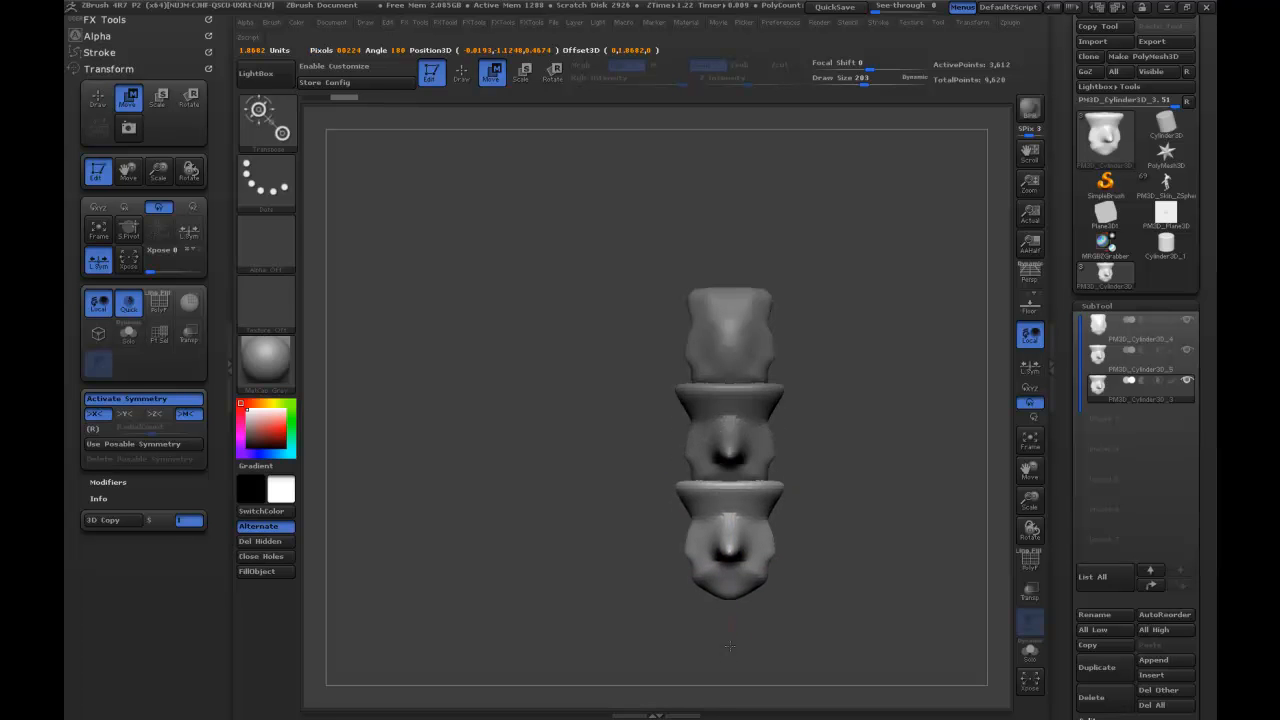
pyautogui.click(461, 73)
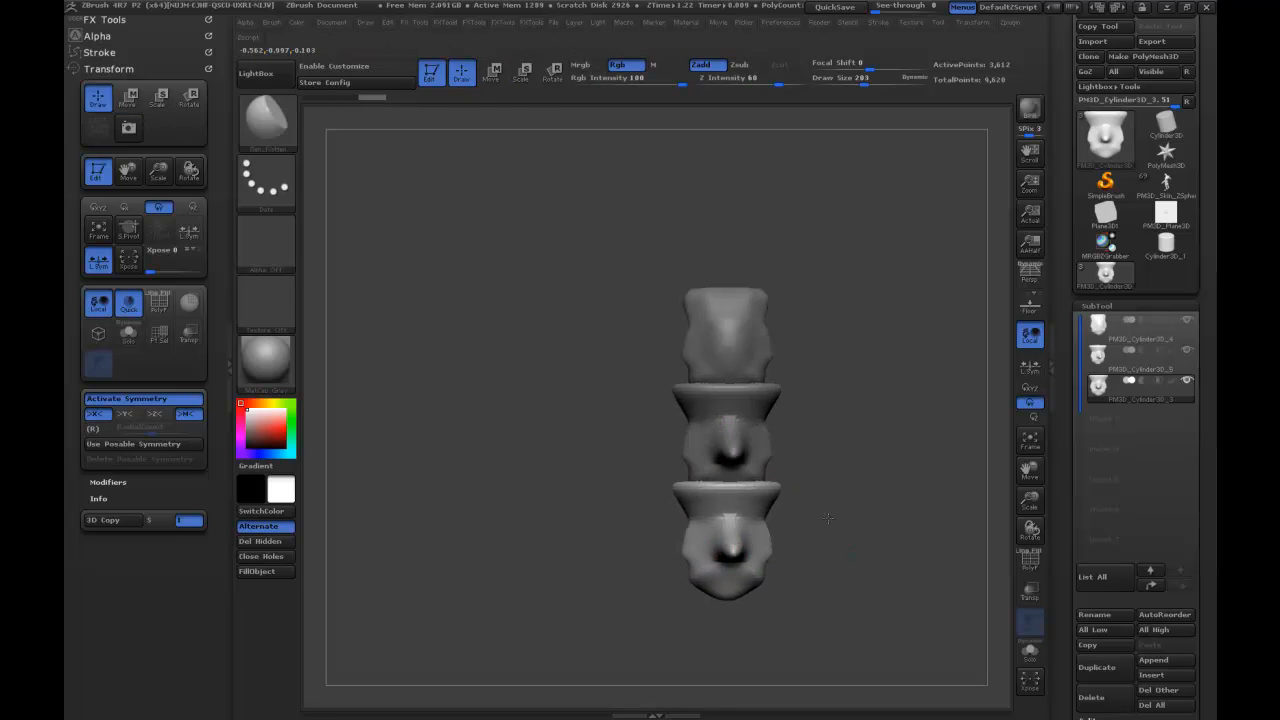
# Remesh the bottom segment with DynaMesh and smooth down its protruding spike.
pyautogui.moveTo(828, 518); pyautogui.dragTo(750, 540)
pyautogui.press('ctrl')
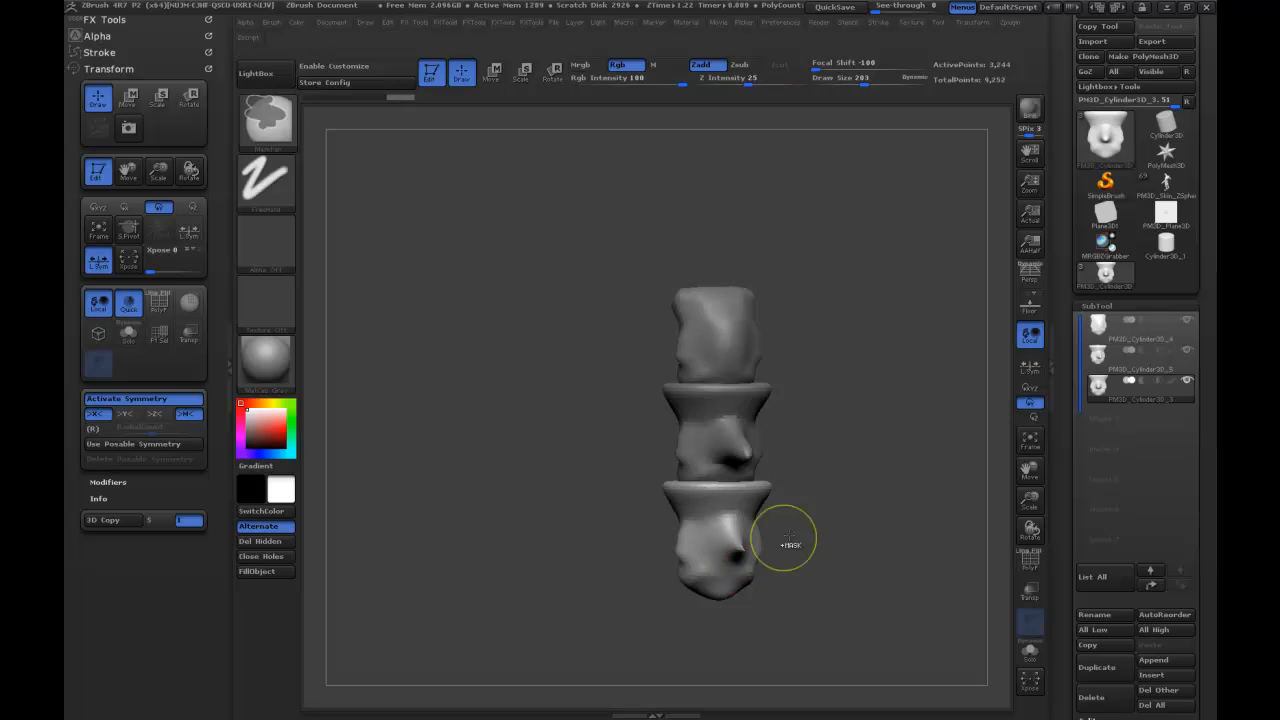
pyautogui.press('shift')
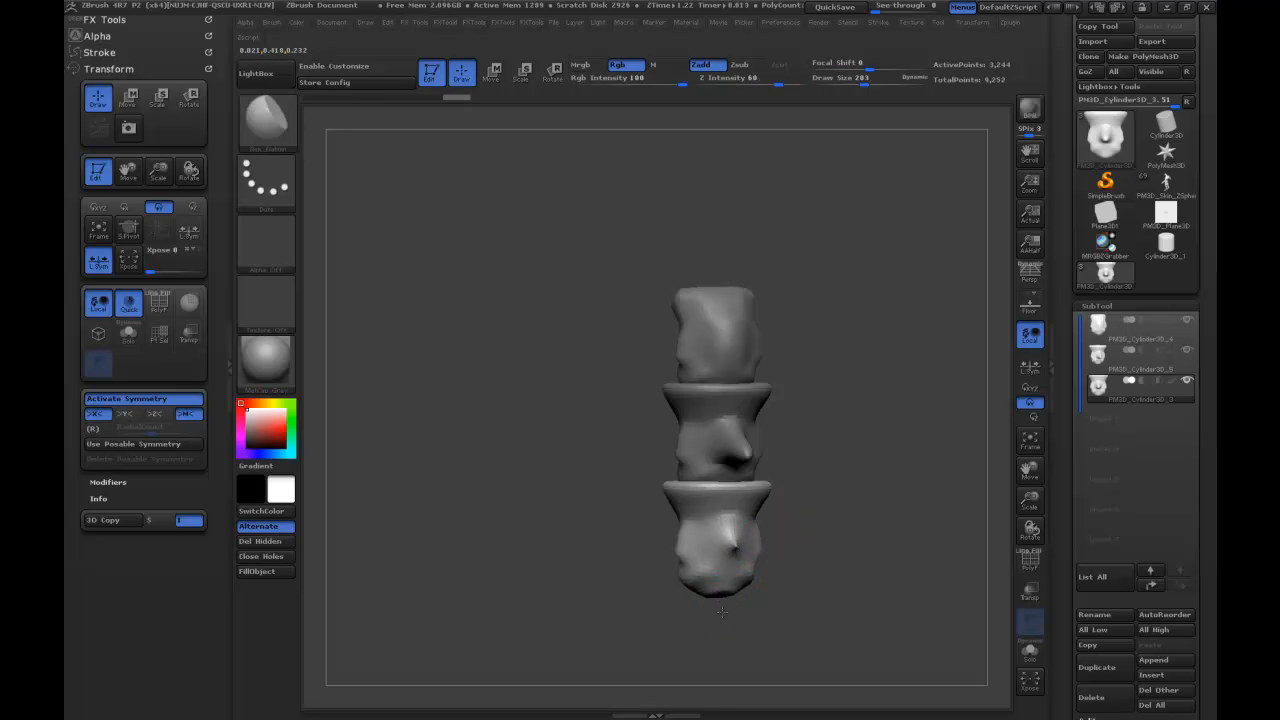
# Pull the bottom segment's base down into a tapered, pointed tail with the Move brush, raising Draw Size to 355.
pyautogui.press('b')
pyautogui.press('m')
pyautogui.press('v')
pyautogui.moveTo(720, 597)
pyautogui.mouseDown()
pyautogui.moveTo(724, 618)
pyautogui.moveTo(692, 540)
pyautogui.mouseUp()
pyautogui.press('s')
pyautogui.click(694, 581)
pyautogui.moveTo(592, 566)
pyautogui.mouseDown()
pyautogui.moveTo(642, 570)
pyautogui.moveTo(656, 557)
pyautogui.mouseUp()
pyautogui.moveTo(775, 535); pyautogui.dragTo(718, 552)
pyautogui.moveTo(783, 518)
pyautogui.keyDown('ctrl'); pyautogui.mouseDown()
pyautogui.moveTo(739, 555)
pyautogui.moveTo(698, 548)
pyautogui.moveTo(734, 571)
pyautogui.mouseUp(); pyautogui.keyUp('ctrl')
# Flatten the flared rim at the top of the bottom tail segment.
pyautogui.press('3')
pyautogui.moveTo(778, 530); pyautogui.dragTo(742, 518)
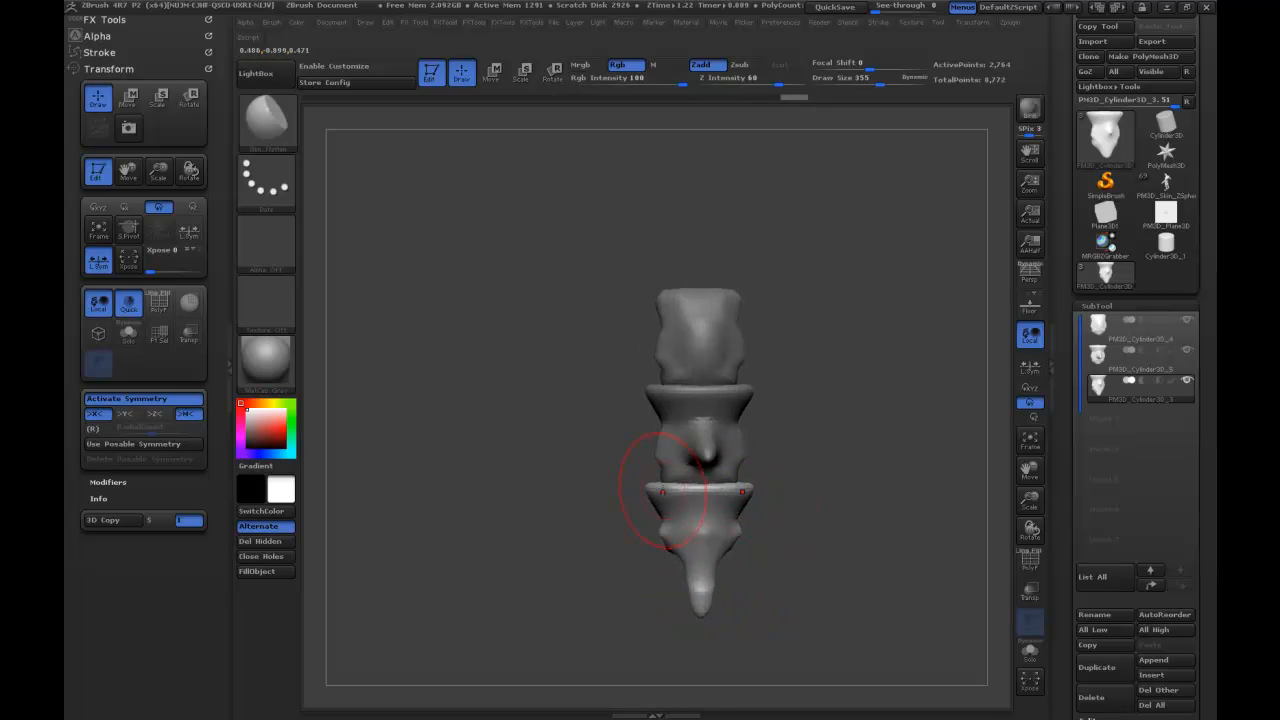
pyautogui.moveTo(663, 490); pyautogui.dragTo(676, 495)
pyautogui.moveTo(798, 446); pyautogui.dragTo(833, 440)
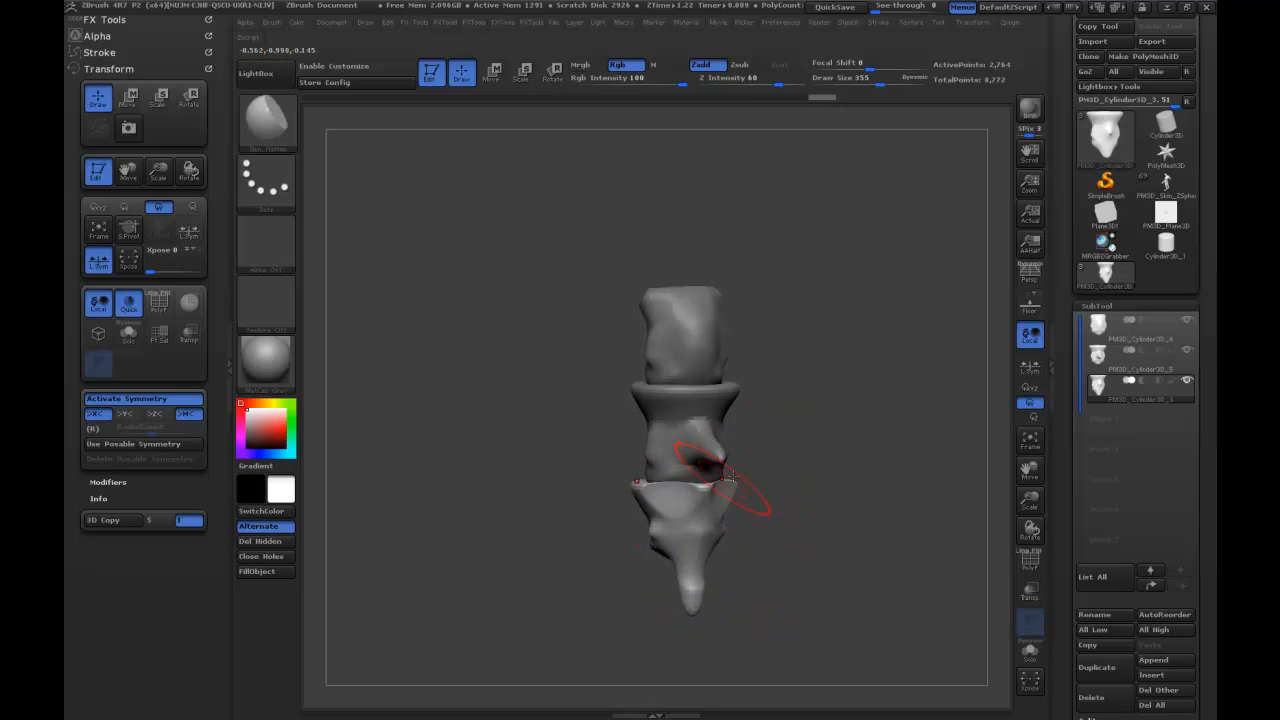
# Push the tail segment's upper rim and sides inward with the Move brush to narrow it beneath the middle segment.
pyautogui.press('b')
pyautogui.press('m')
pyautogui.press('v')
pyautogui.moveTo(650, 487); pyautogui.dragTo(667, 489)
pyautogui.moveTo(765, 476); pyautogui.dragTo(802, 472)
pyautogui.moveTo(611, 488); pyautogui.dragTo(622, 488)
pyautogui.moveTo(711, 484); pyautogui.dragTo(660, 490)
pyautogui.moveTo(666, 557)
pyautogui.mouseDown()
pyautogui.moveTo(688, 544)
pyautogui.moveTo(677, 547)
pyautogui.mouseUp()
# Undo a first Dam Standard stroke, check the stroke's Curve settings, and carve a groove across the pointed tail at Draw Size 126.
pyautogui.press('b')
pyautogui.press('d')
pyautogui.press('s')
pyautogui.press('s')
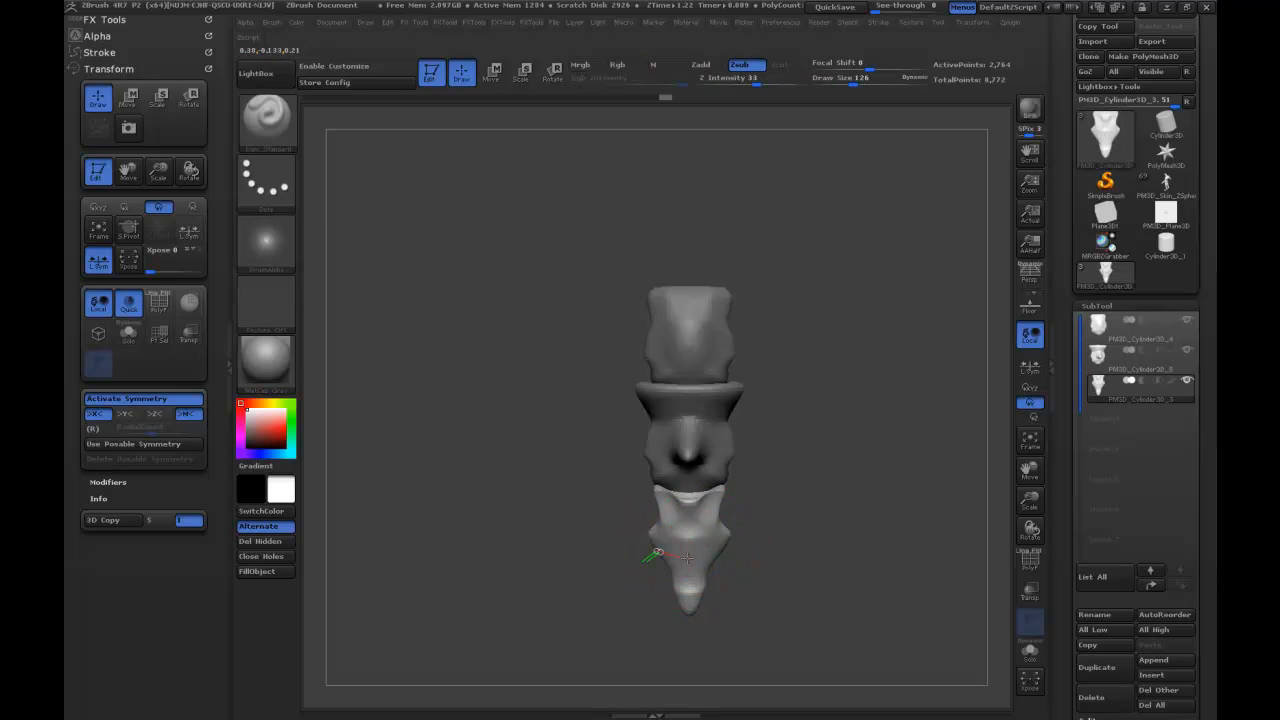
pyautogui.hotkey('ctrl', 'z')
pyautogui.click(99, 52)
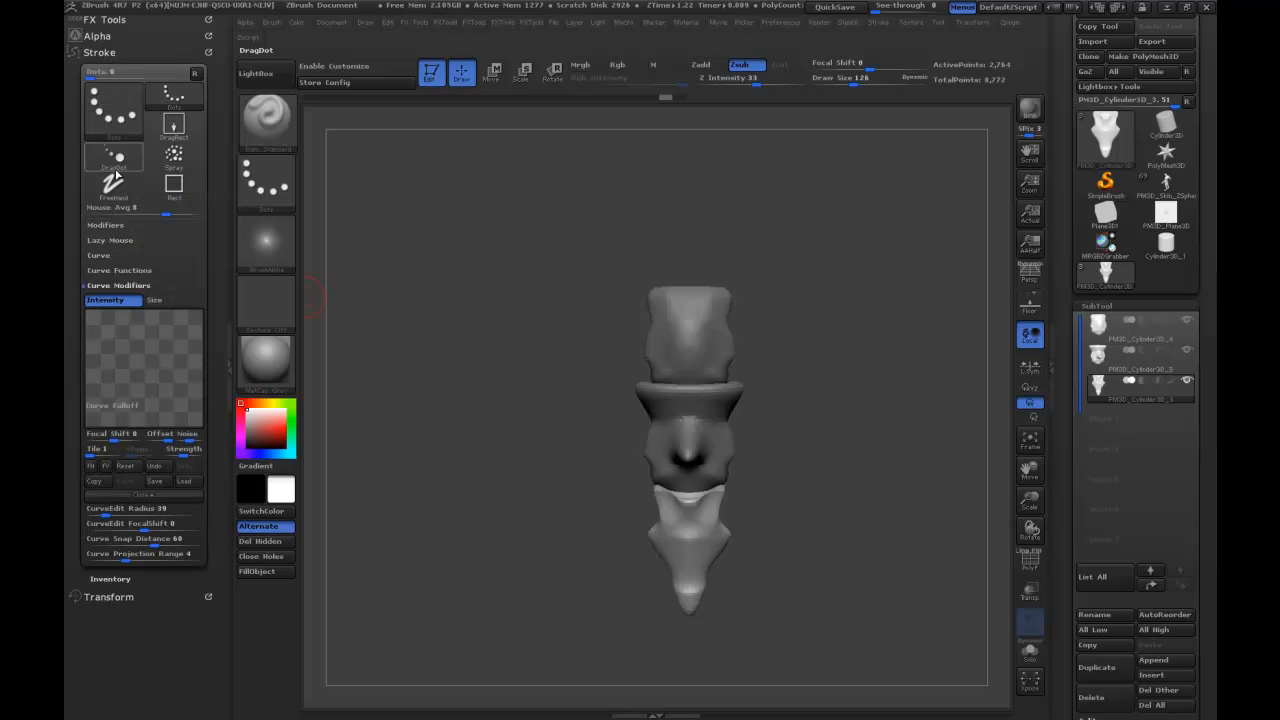
pyautogui.click(99, 255)
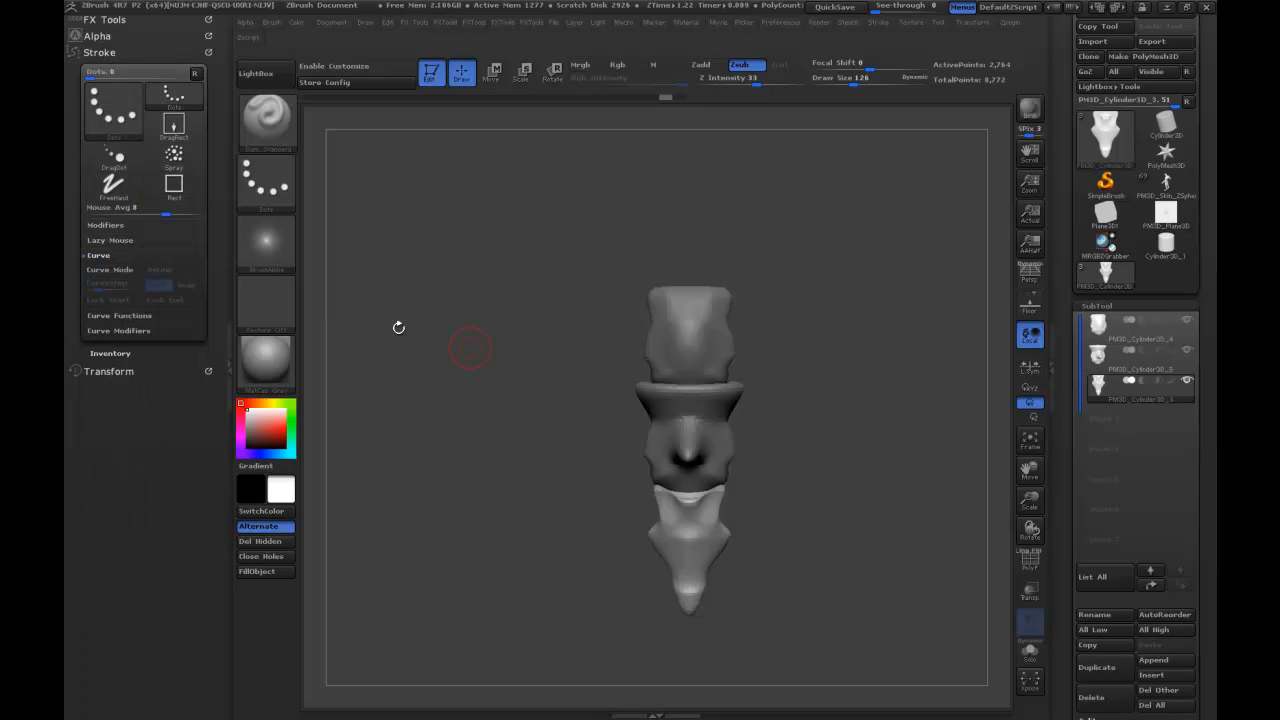
pyautogui.moveTo(722, 555); pyautogui.dragTo(732, 553)
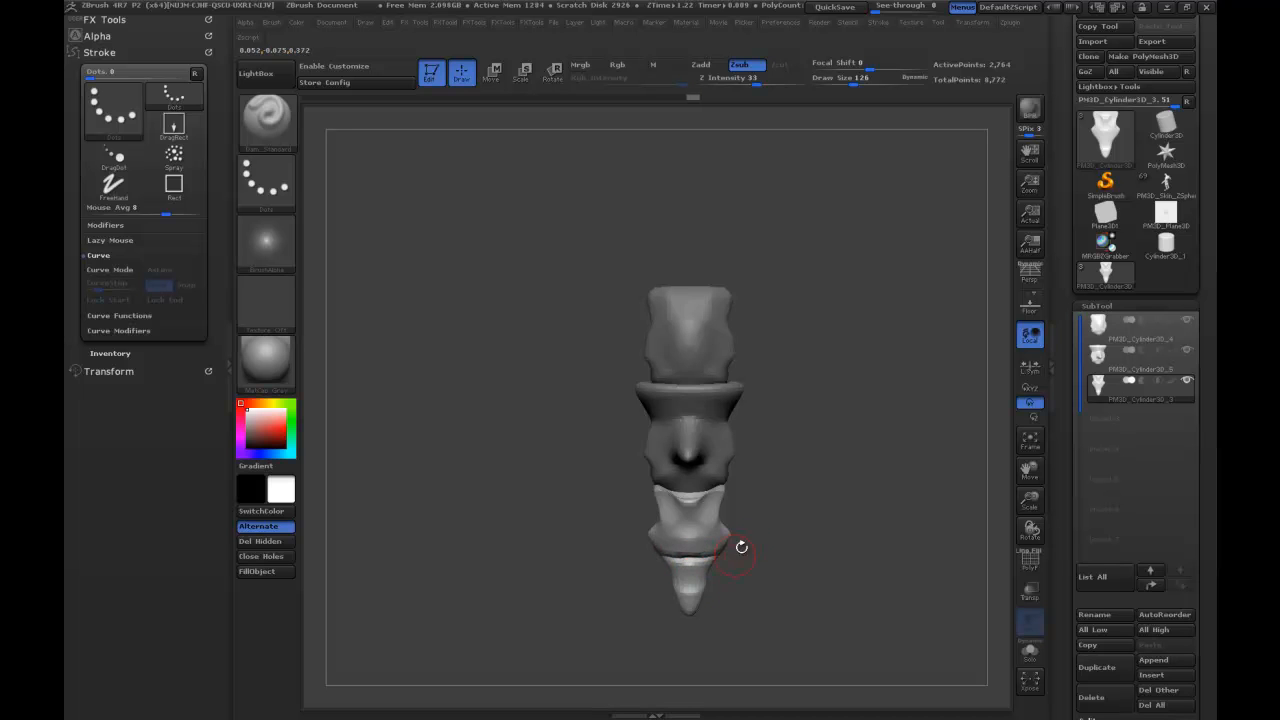
# Carve a second Dam Standard groove across the pointed tail, below the first one.
pyautogui.moveTo(673, 580); pyautogui.dragTo(736, 567)
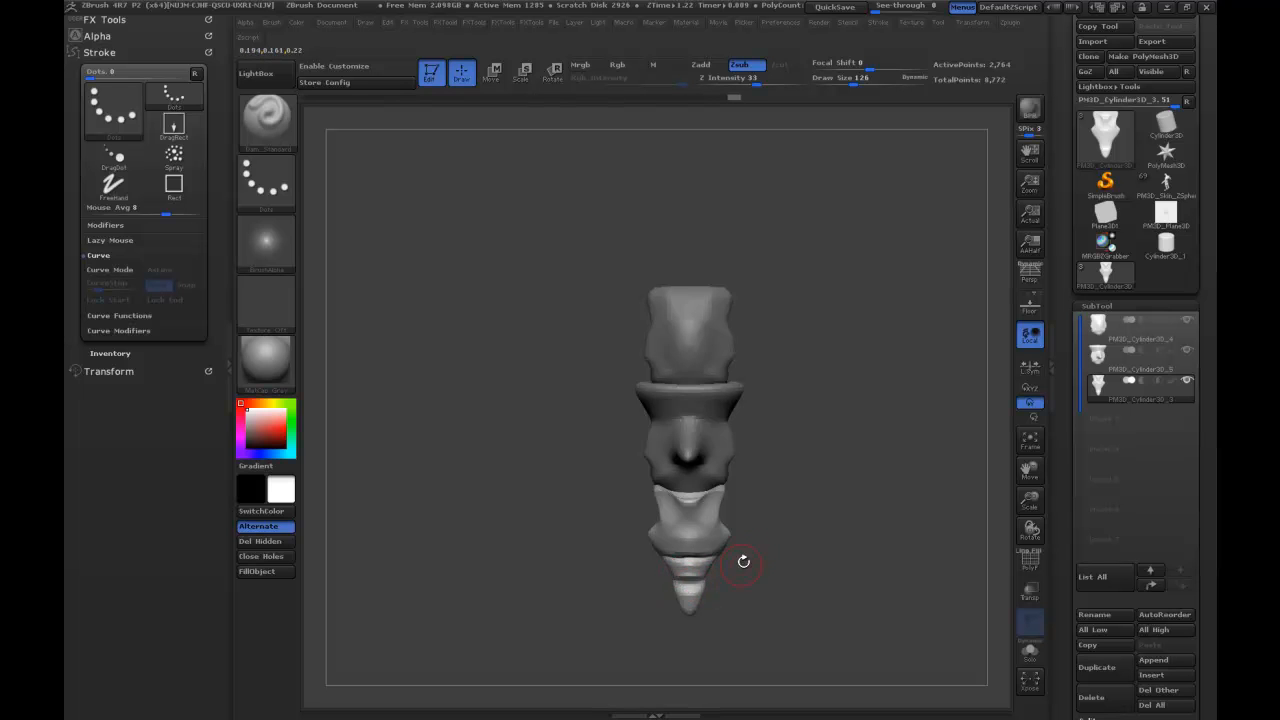
pyautogui.moveTo(788, 452); pyautogui.dragTo(817, 366)
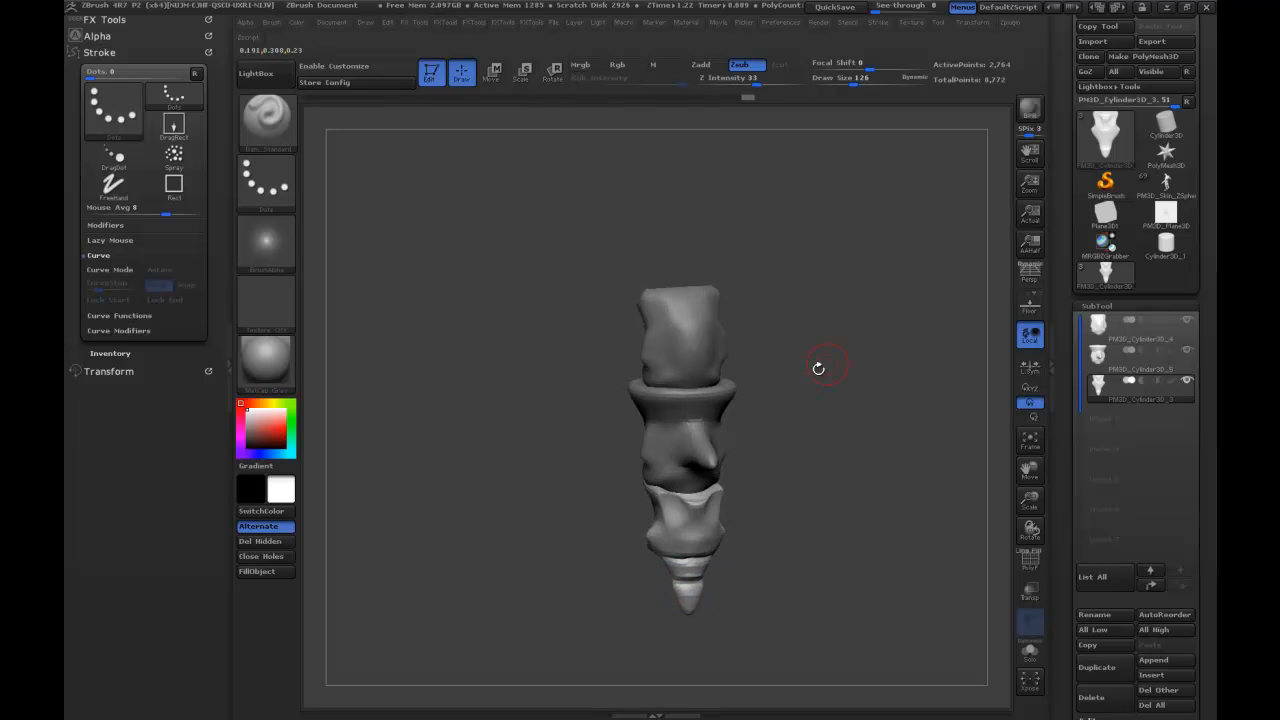
# Subdivide the top segment once and carve a Dam Standard groove around its upper part at Draw Size 126.
pyautogui.click(1097, 327)
pyautogui.moveTo(763, 280); pyautogui.dragTo(750, 291)
pyautogui.moveTo(638, 338)
pyautogui.mouseDown()
pyautogui.moveTo(692, 330)
pyautogui.moveTo(624, 323)
pyautogui.mouseUp()
pyautogui.moveTo(744, 325); pyautogui.dragTo(775, 311)
pyautogui.hotkey('ctrl', 'z')
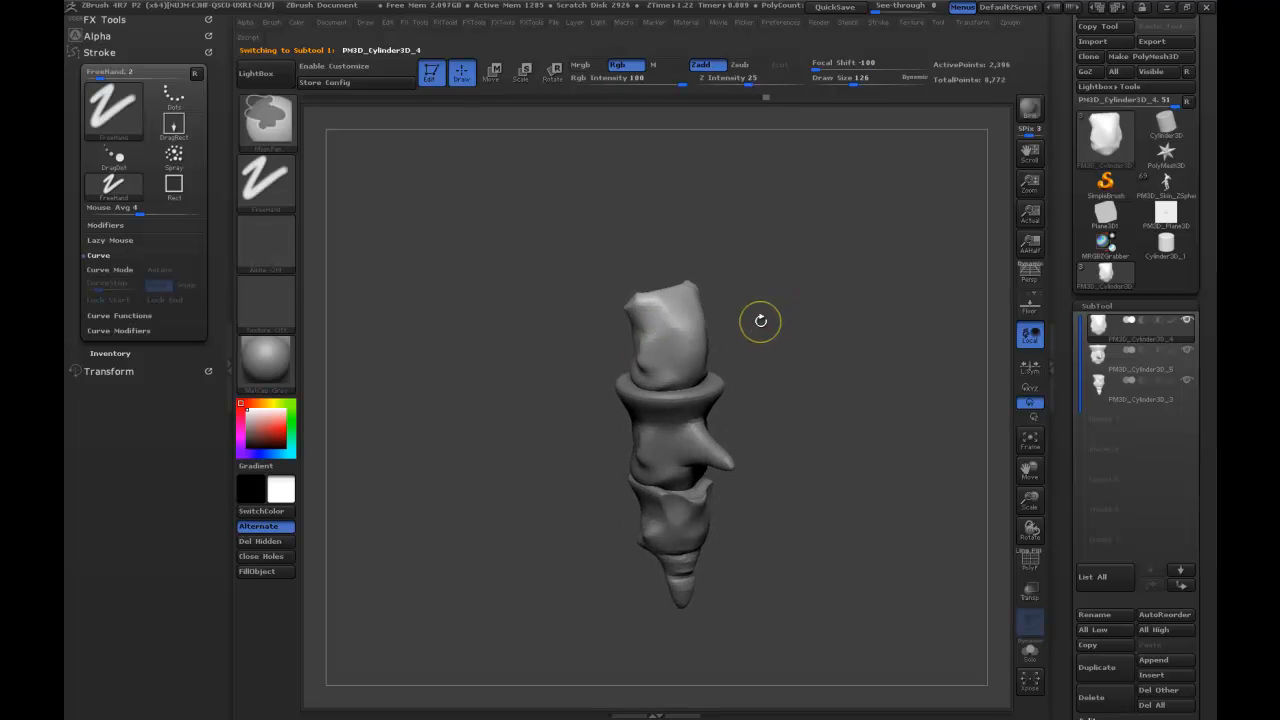
pyautogui.hotkey('ctrl', 'd')
pyautogui.moveTo(681, 326); pyautogui.dragTo(712, 311)
pyautogui.moveTo(790, 293)
pyautogui.mouseDown()
pyautogui.moveTo(755, 279)
pyautogui.moveTo(750, 326)
pyautogui.mouseUp()
pyautogui.moveTo(866, 338)
pyautogui.mouseDown()
pyautogui.moveTo(826, 323)
pyautogui.moveTo(651, 340)
pyautogui.moveTo(650, 316)
pyautogui.moveTo(721, 324)
pyautogui.mouseUp()
pyautogui.moveTo(635, 315)
pyautogui.keyDown('shift'); pyautogui.mouseDown()
pyautogui.moveTo(698, 318)
pyautogui.moveTo(723, 344)
pyautogui.mouseUp(); pyautogui.keyUp('shift')
pyautogui.moveTo(857, 372)
pyautogui.mouseDown()
pyautogui.moveTo(862, 348)
pyautogui.moveTo(831, 311)
pyautogui.moveTo(849, 354)
pyautogui.moveTo(870, 350)
pyautogui.mouseUp()
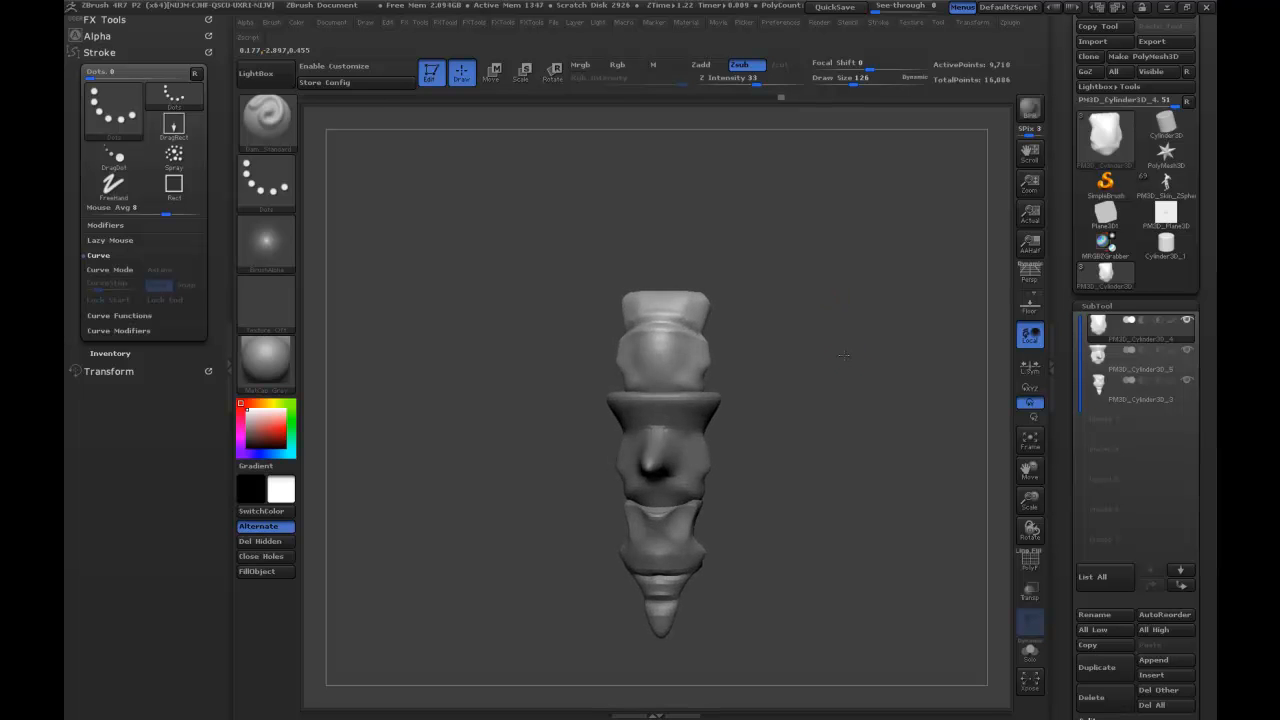
# Push the middle segment's flared rim inward with the Move brush at Draw Size 277, and adjust the tail segment's tip.
pyautogui.click(1086, 352)
pyautogui.moveTo(726, 391)
pyautogui.mouseDown()
pyautogui.moveTo(737, 381)
pyautogui.moveTo(703, 395)
pyautogui.moveTo(773, 372)
pyautogui.moveTo(694, 393)
pyautogui.mouseUp()
pyautogui.press('b')
pyautogui.press('m')
pyautogui.press('v')
pyautogui.press('s')
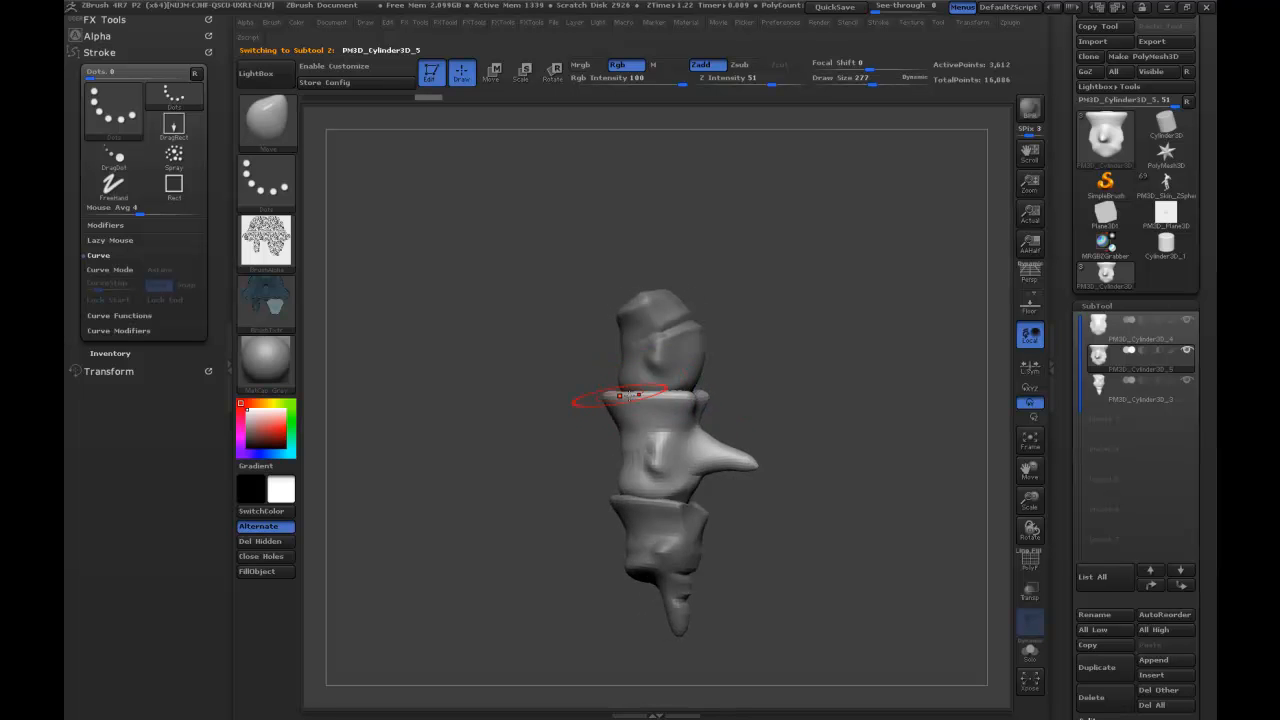
pyautogui.moveTo(612, 389); pyautogui.dragTo(620, 390)
pyautogui.moveTo(762, 378)
pyautogui.mouseDown()
pyautogui.moveTo(699, 398)
pyautogui.moveTo(732, 383)
pyautogui.moveTo(725, 394)
pyautogui.mouseUp()
pyautogui.moveTo(857, 366)
pyautogui.mouseDown()
pyautogui.moveTo(880, 364)
pyautogui.moveTo(862, 350)
pyautogui.moveTo(887, 338)
pyautogui.mouseUp()
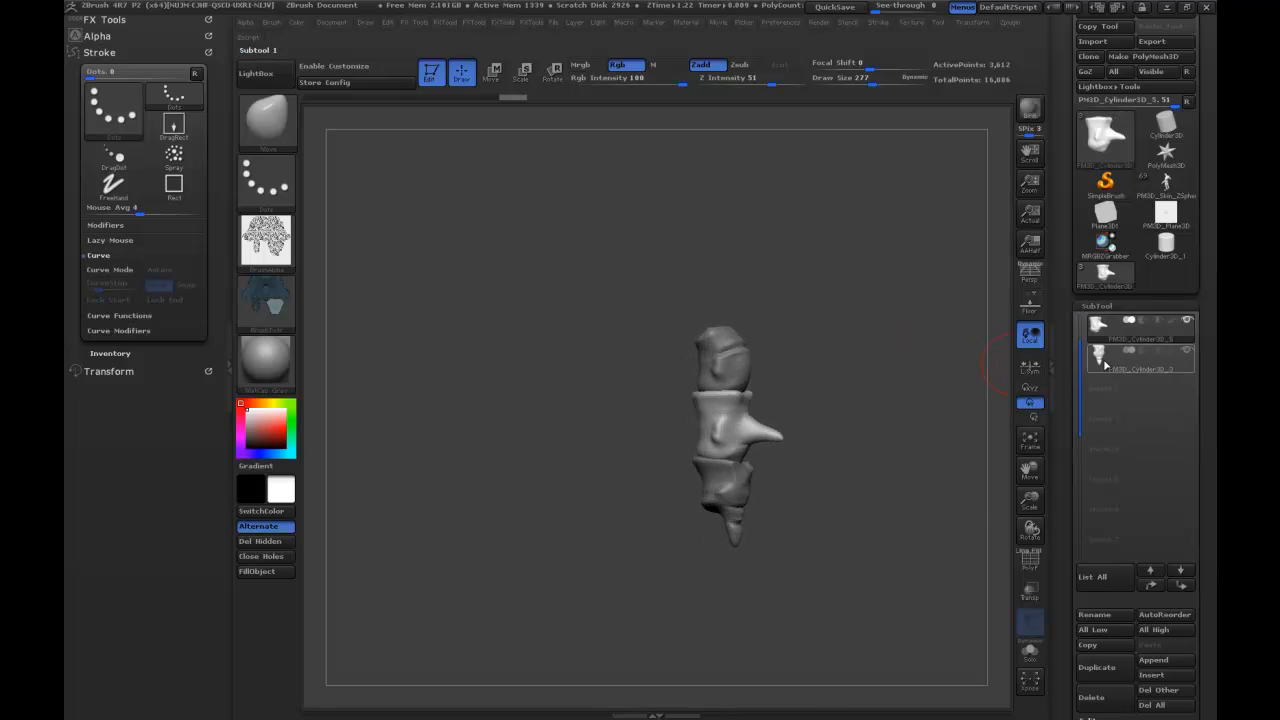
pyautogui.click(1140, 385)
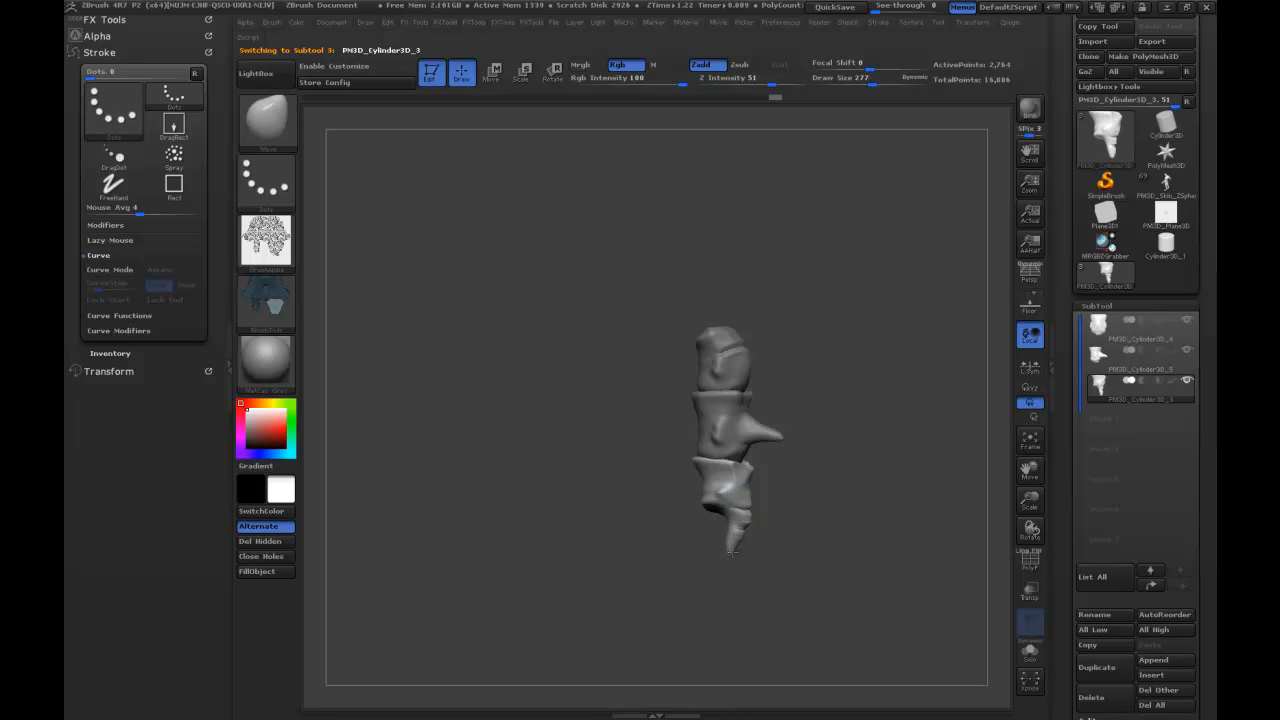
pyautogui.moveTo(787, 467)
pyautogui.mouseDown()
pyautogui.moveTo(858, 375)
pyautogui.moveTo(873, 406)
pyautogui.moveTo(891, 380)
pyautogui.mouseUp()
# Assign automatic polygroups to the spine segments one subtool at a time and turn on the polyframe display.
pyautogui.moveTo(1058, 471); pyautogui.dragTo(1064, 297)
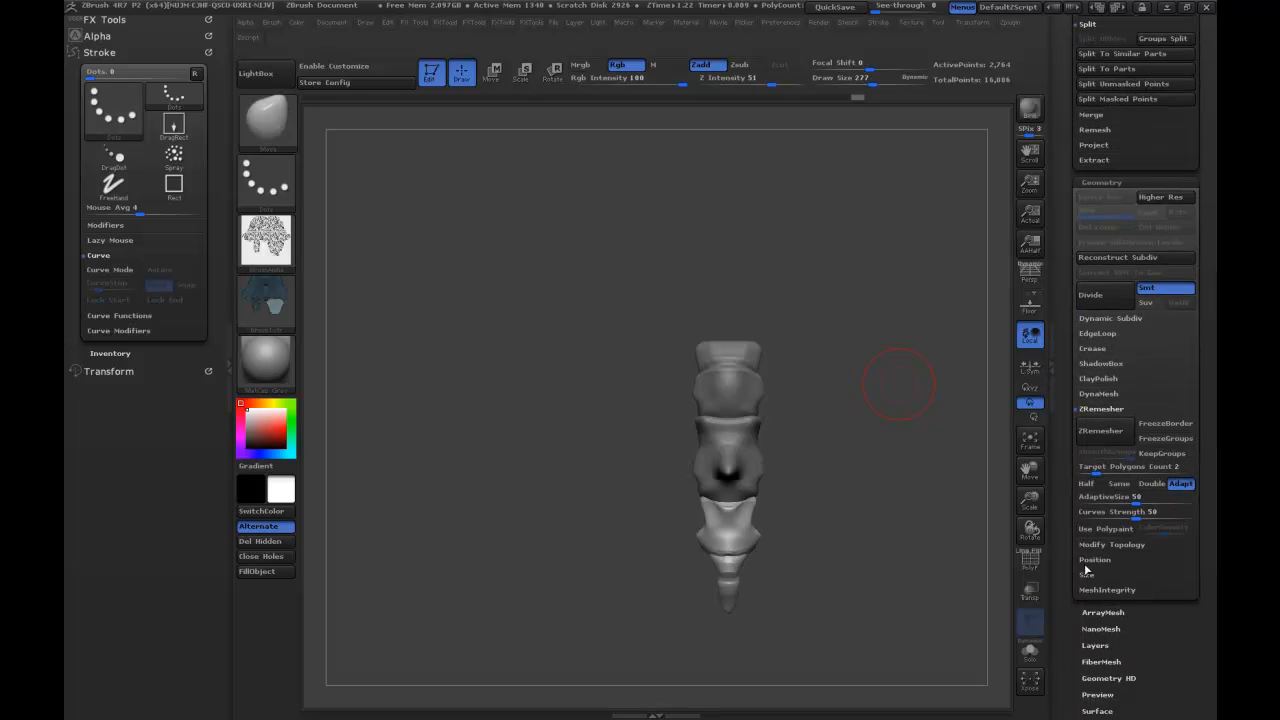
pyautogui.moveTo(1059, 500); pyautogui.dragTo(1062, 433)
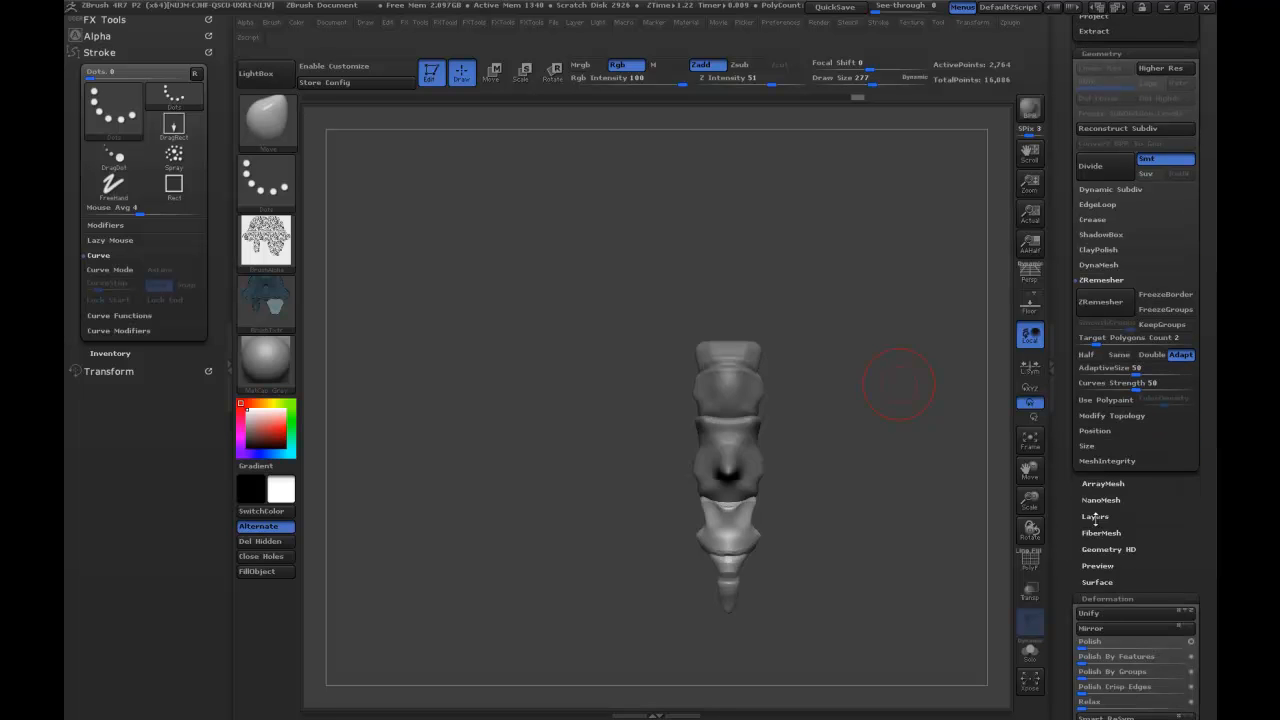
pyautogui.click(1090, 591)
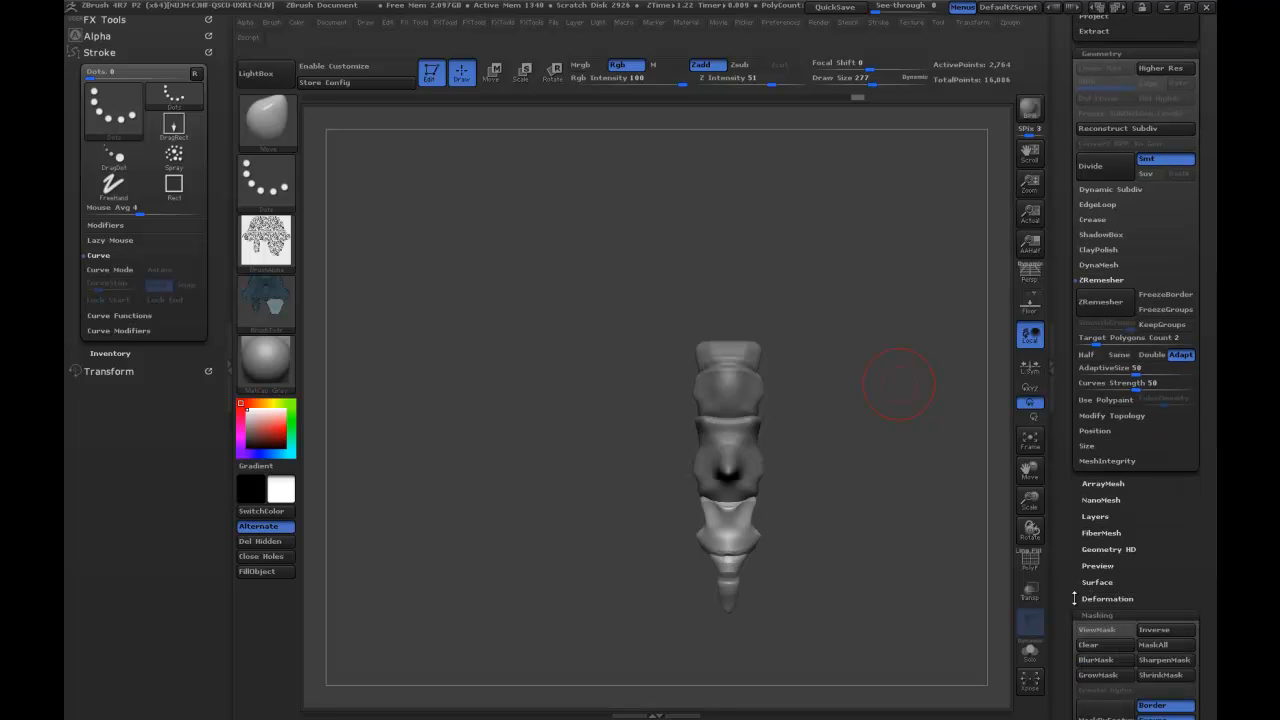
pyautogui.click(1087, 614)
pyautogui.click(1098, 648)
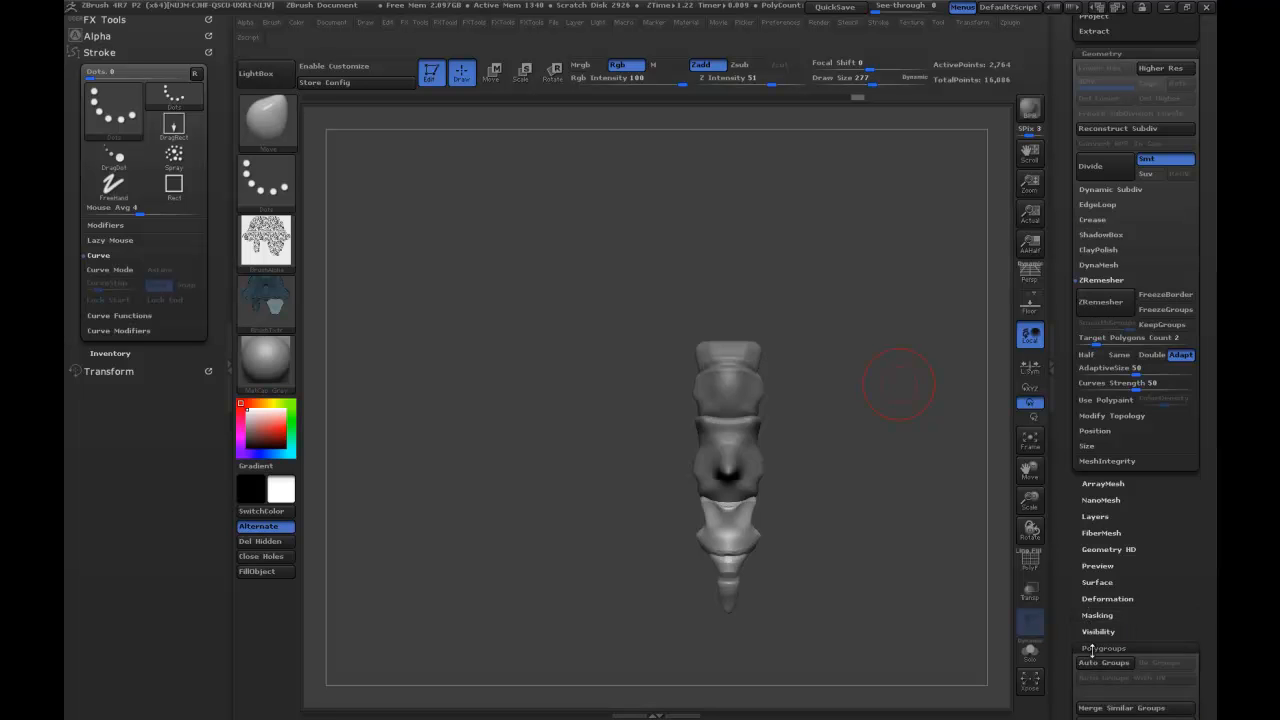
pyautogui.click(128, 20)
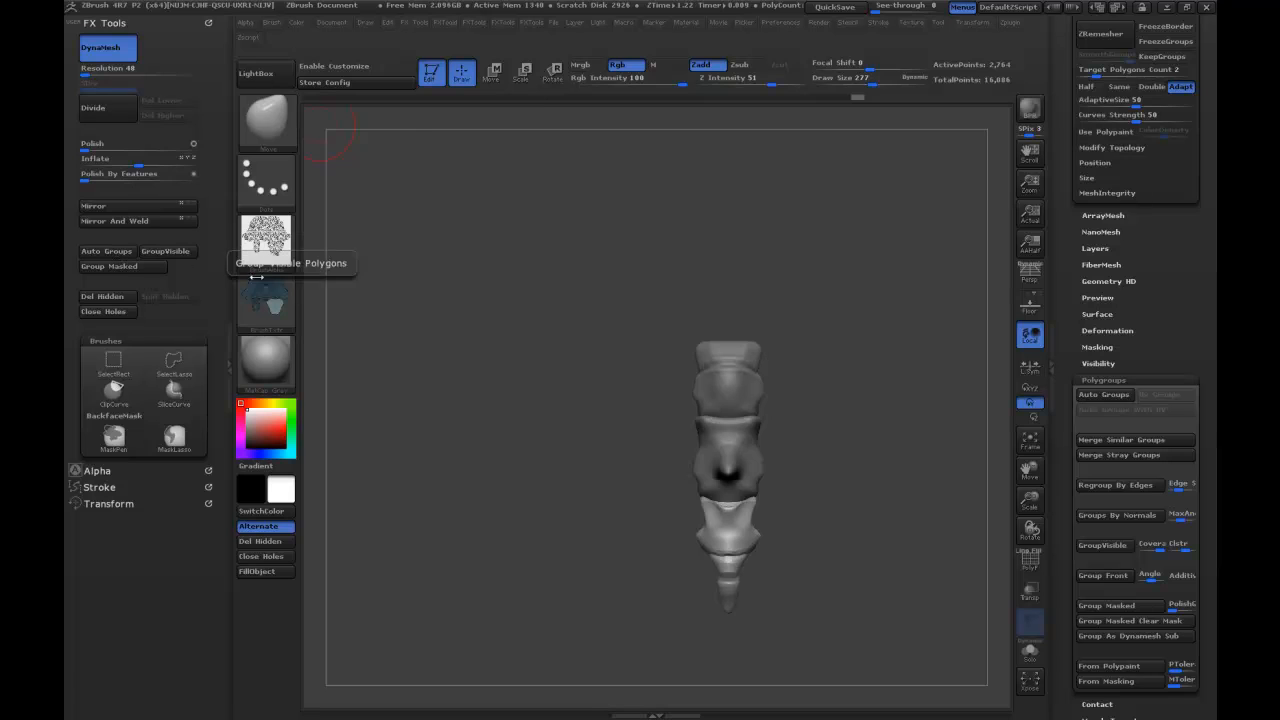
pyautogui.press('Up')
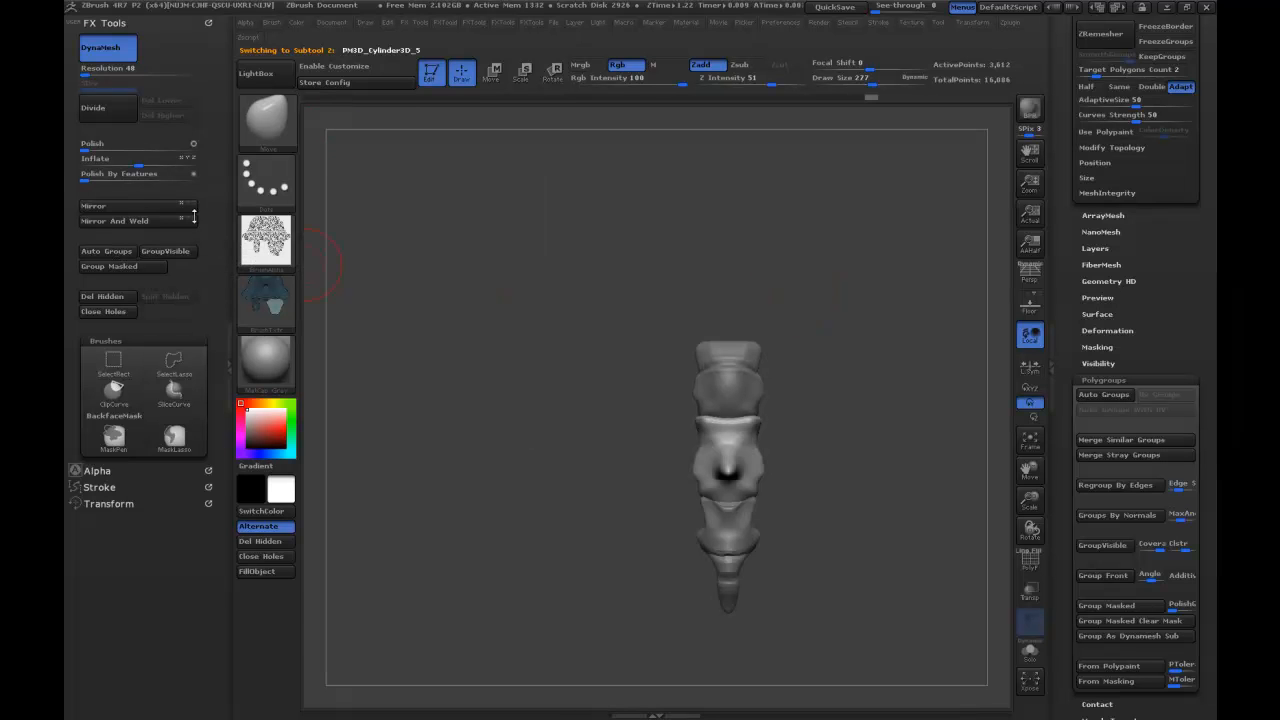
pyautogui.click(116, 254)
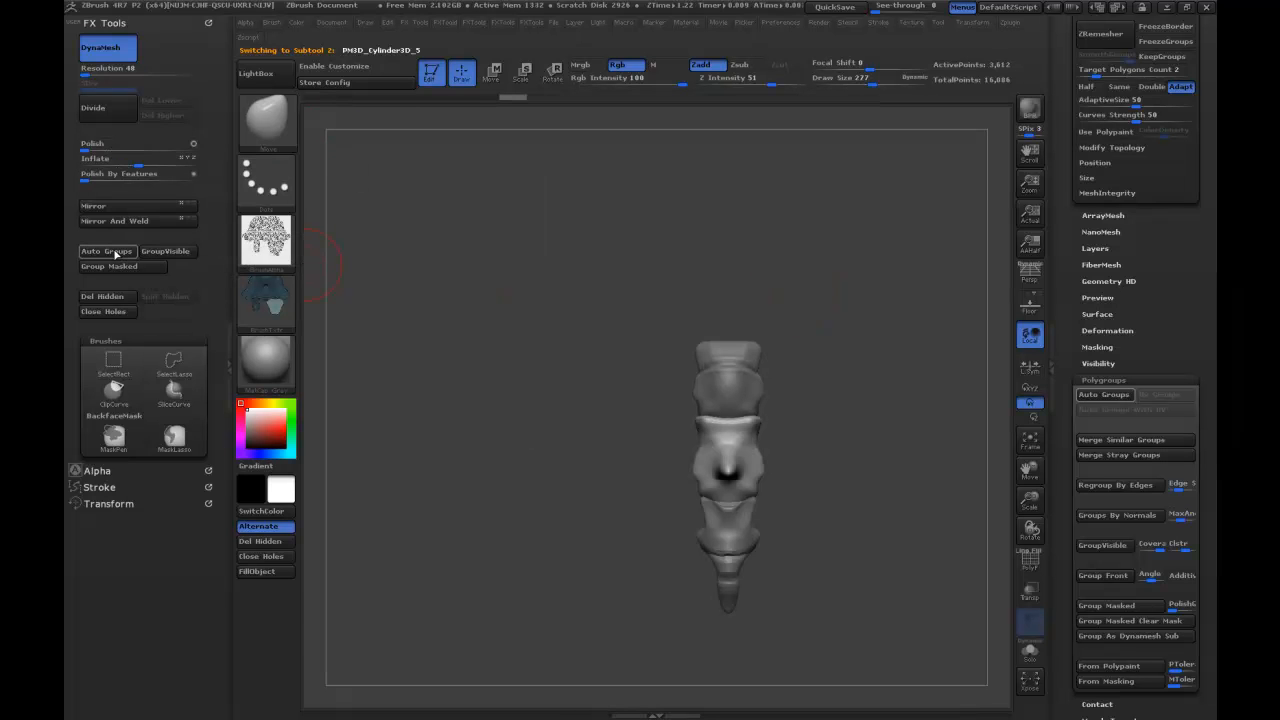
pyautogui.press('Up')
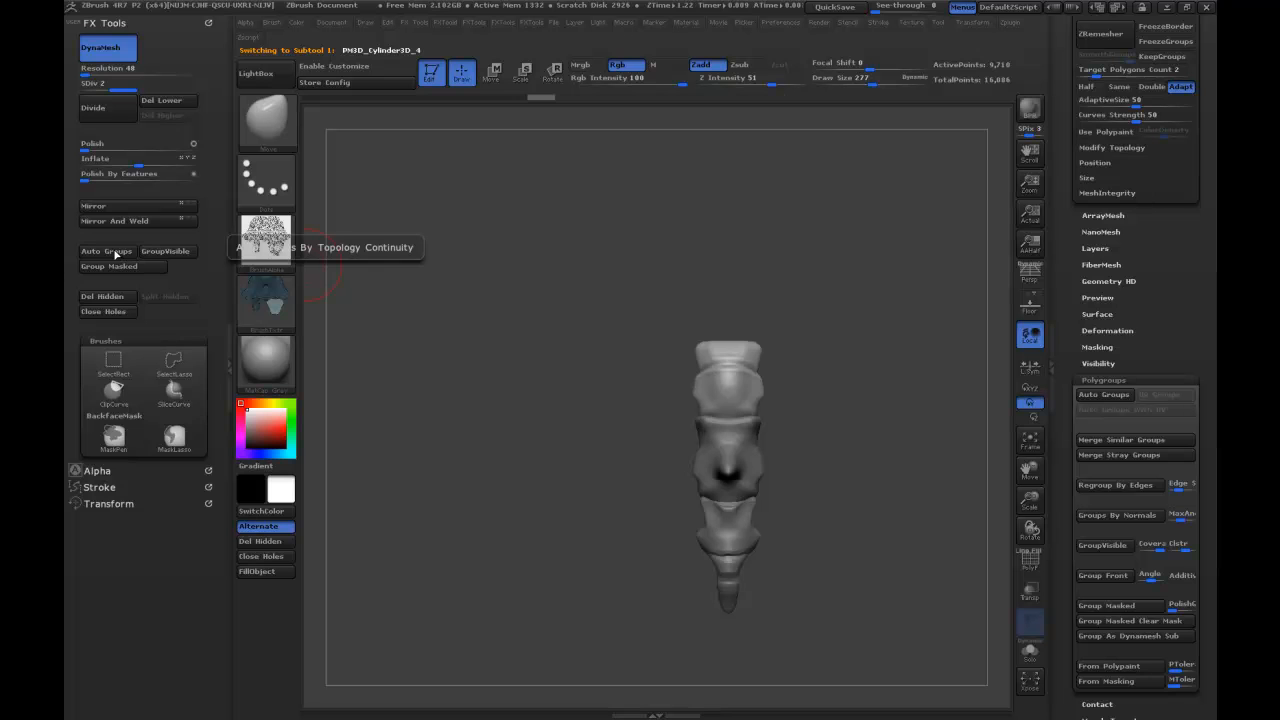
pyautogui.click(1030, 561)
# Merge the top, middle and tail segments down into a single subtool.
pyautogui.moveTo(1069, 277); pyautogui.dragTo(1070, 480)
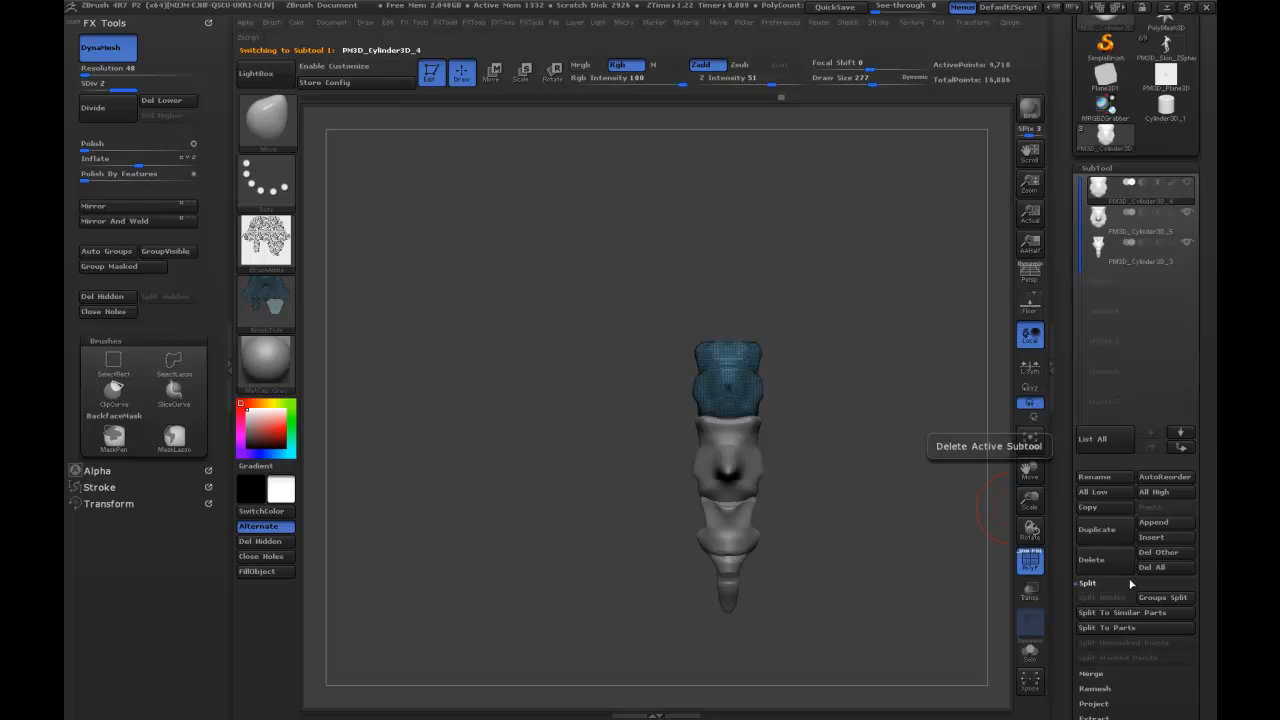
pyautogui.click(1091, 674)
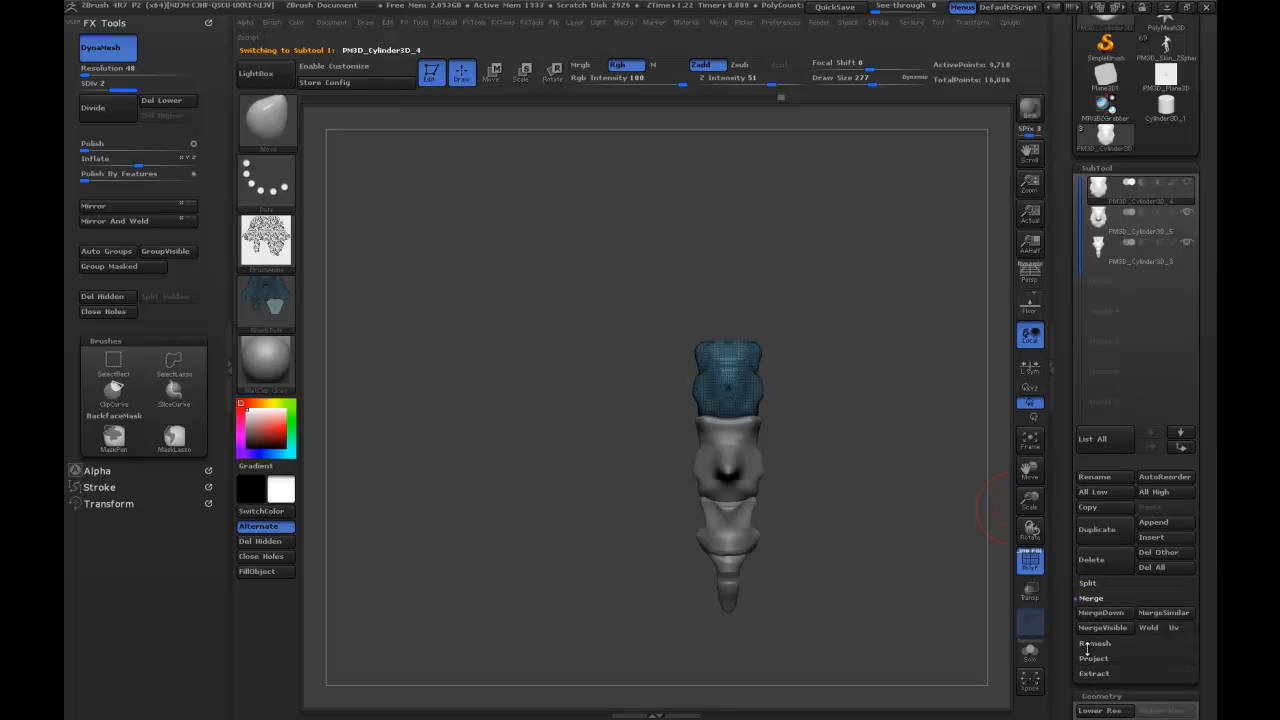
pyautogui.click(1100, 612)
pyautogui.click(957, 640)
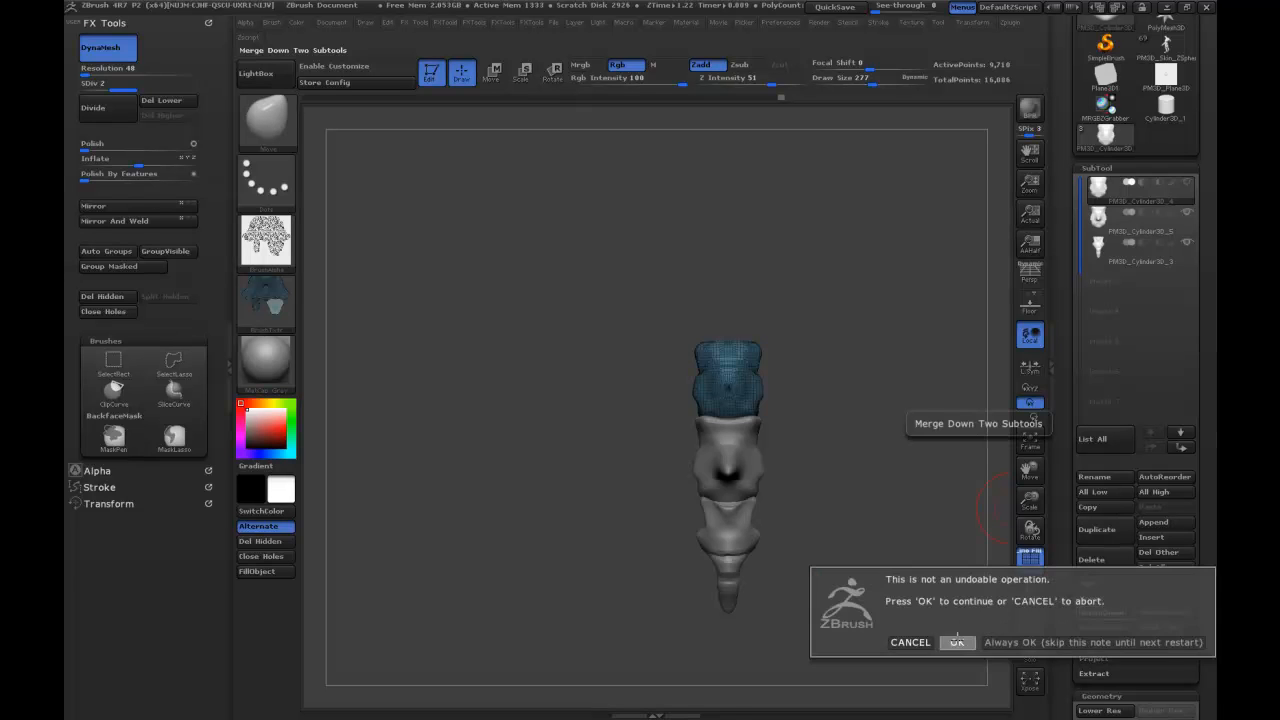
pyautogui.click(1097, 614)
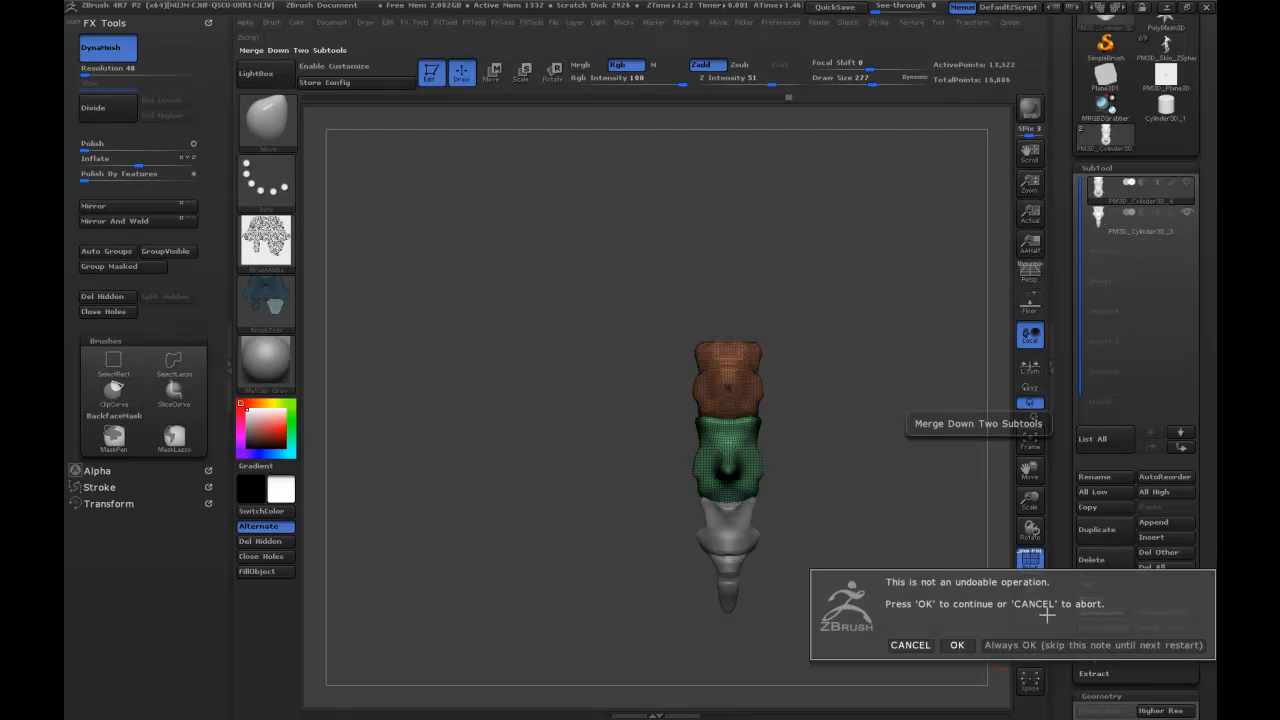
pyautogui.click(957, 644)
# Isolate the top, middle and tail polygroups in turn to check that each segment is its own group.
pyautogui.moveTo(891, 349); pyautogui.dragTo(733, 382)
pyautogui.keyDown('ctrl'); pyautogui.keyDown('shift'); pyautogui.click(735, 378); pyautogui.keyUp('shift'); pyautogui.keyUp('ctrl')
pyautogui.keyDown('ctrl'); pyautogui.keyDown('shift'); pyautogui.click(839, 405); pyautogui.keyUp('shift'); pyautogui.keyUp('ctrl')
pyautogui.keyDown('ctrl'); pyautogui.keyDown('shift'); pyautogui.click(727, 455); pyautogui.keyUp('shift'); pyautogui.keyUp('ctrl')
pyautogui.keyDown('ctrl'); pyautogui.keyDown('shift'); pyautogui.click(875, 431); pyautogui.keyUp('shift'); pyautogui.keyUp('ctrl')
pyautogui.keyDown('ctrl'); pyautogui.keyDown('shift'); pyautogui.click(737, 518); pyautogui.keyUp('shift'); pyautogui.keyUp('ctrl')
pyautogui.keyDown('ctrl'); pyautogui.keyDown('shift'); pyautogui.click(883, 462); pyautogui.keyUp('shift'); pyautogui.keyUp('ctrl')
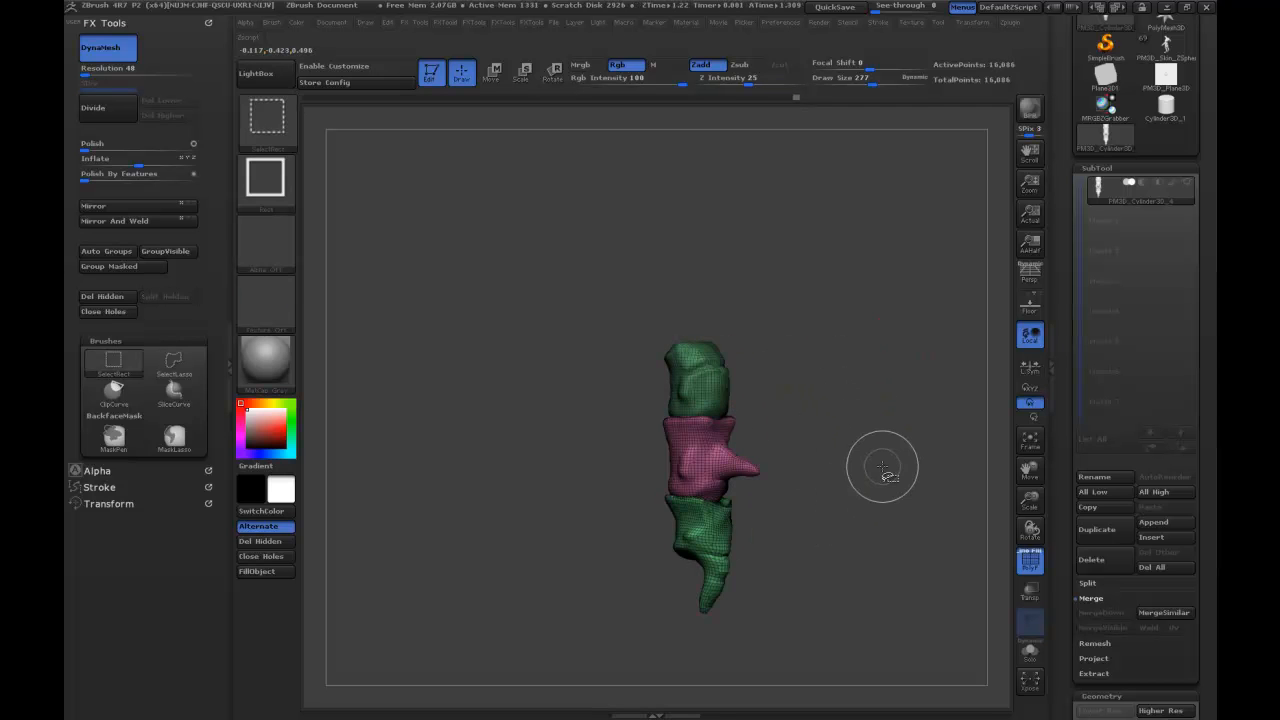
# Face the merged spine mesh from the front and create a new InsertMesh brush from it.
pyautogui.moveTo(875, 360)
pyautogui.mouseDown()
pyautogui.moveTo(886, 371)
pyautogui.moveTo(873, 368)
pyautogui.mouseUp()
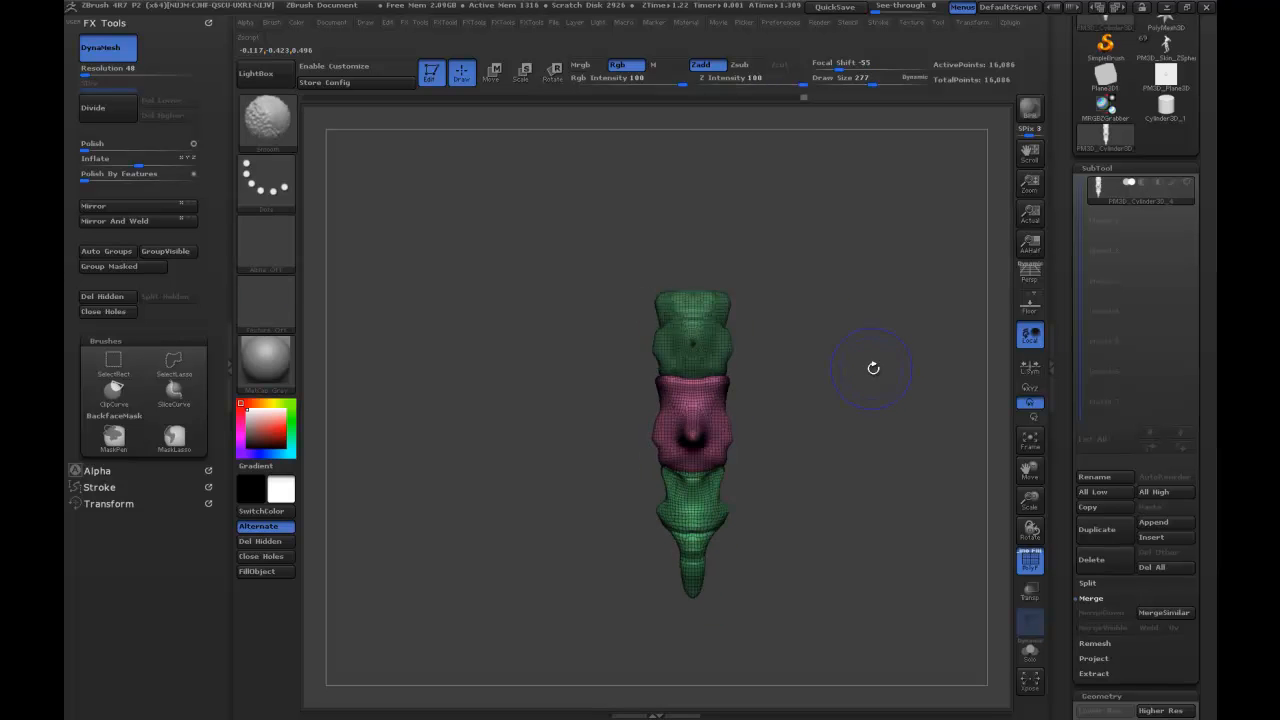
pyautogui.click(267, 138)
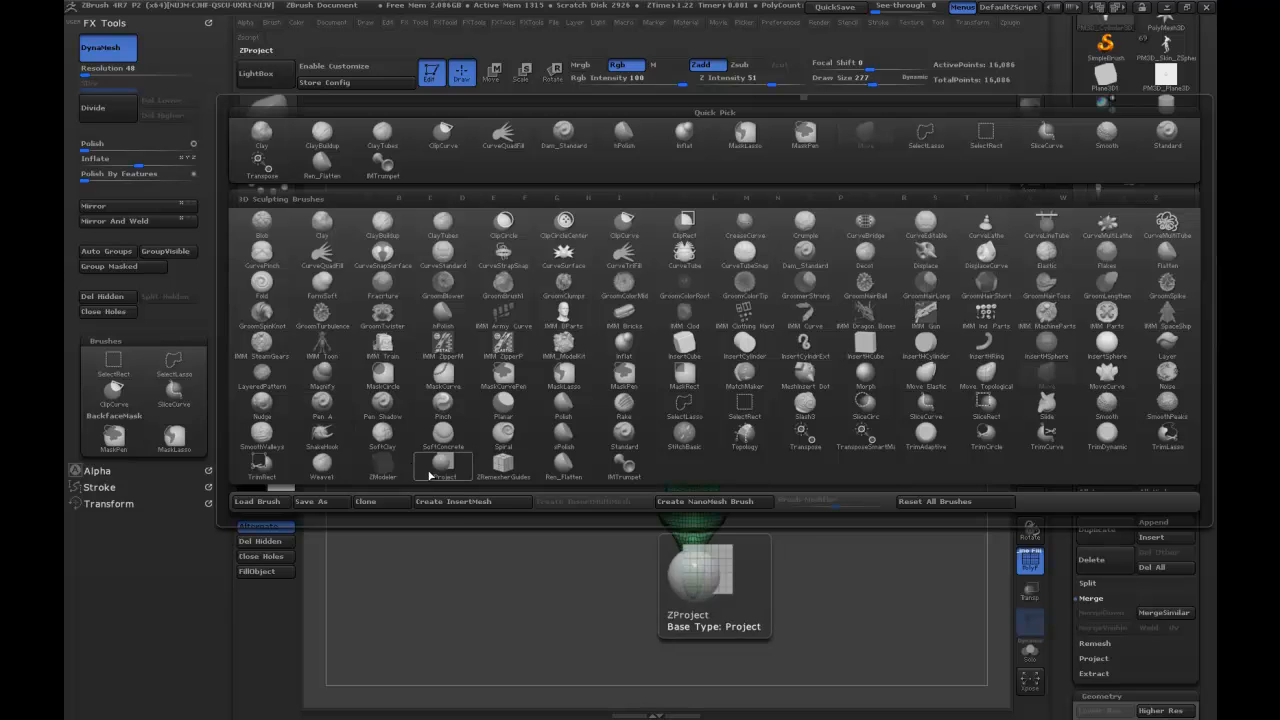
pyautogui.click(460, 503)
pyautogui.click(560, 237)
# Save the new InsertMesh brush as IMSPine in the DemoModel_ART folder.
pyautogui.press('b')
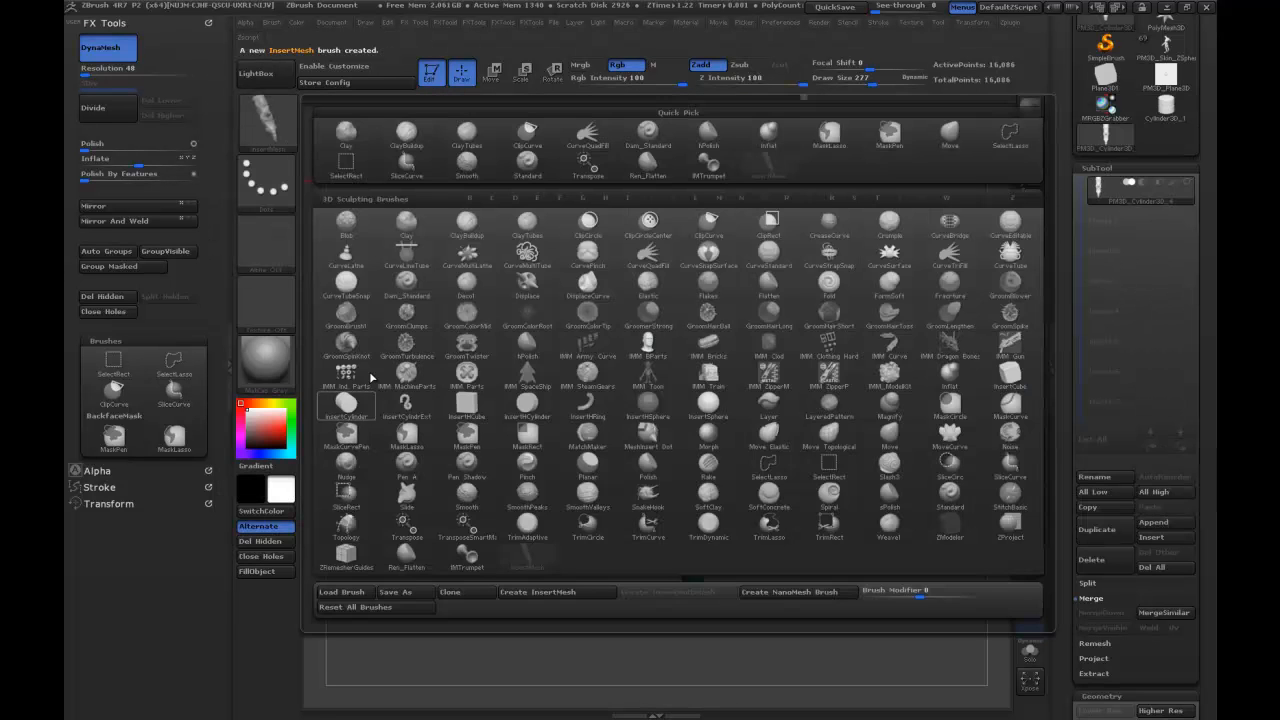
pyautogui.click(395, 592)
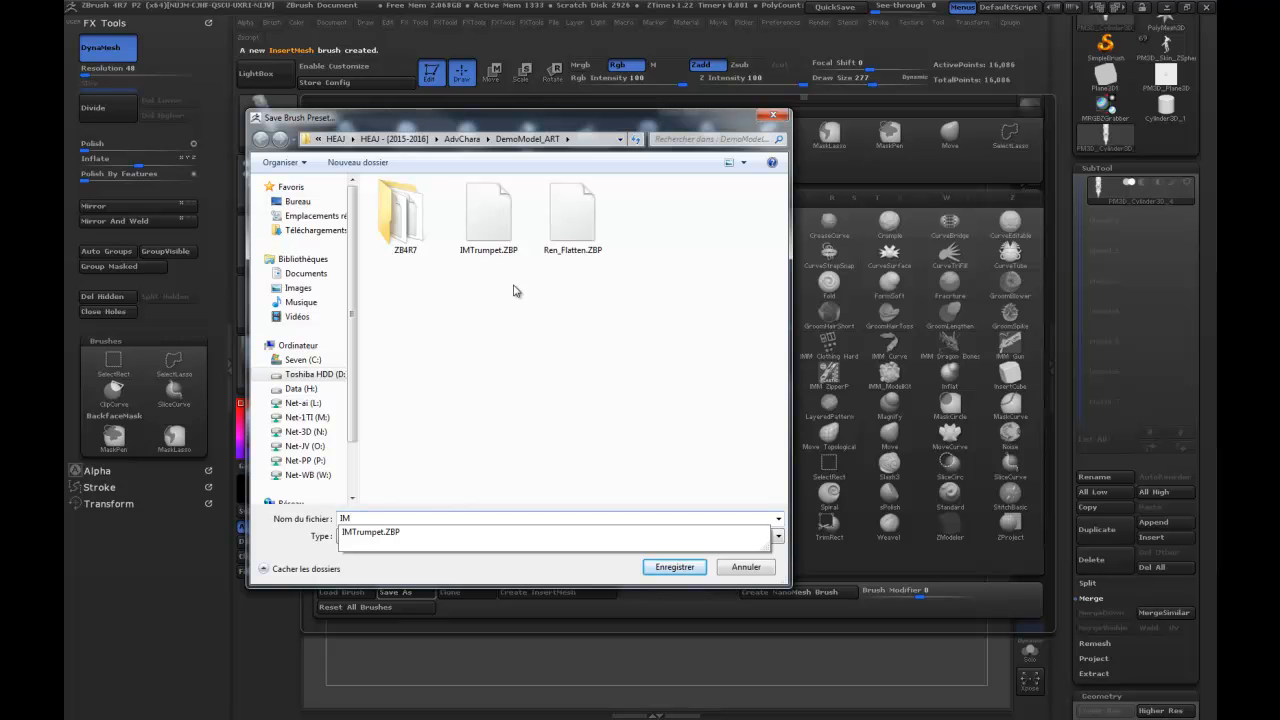
pyautogui.write('SPine')
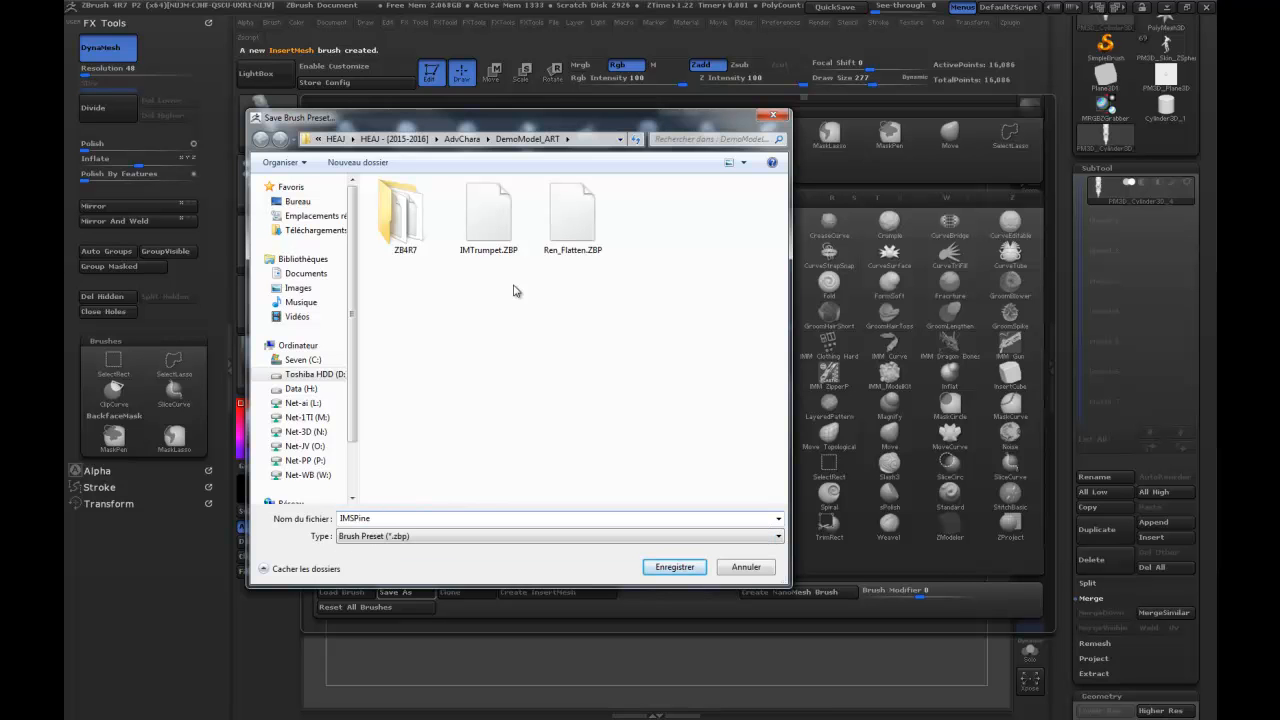
pyautogui.press('Return')
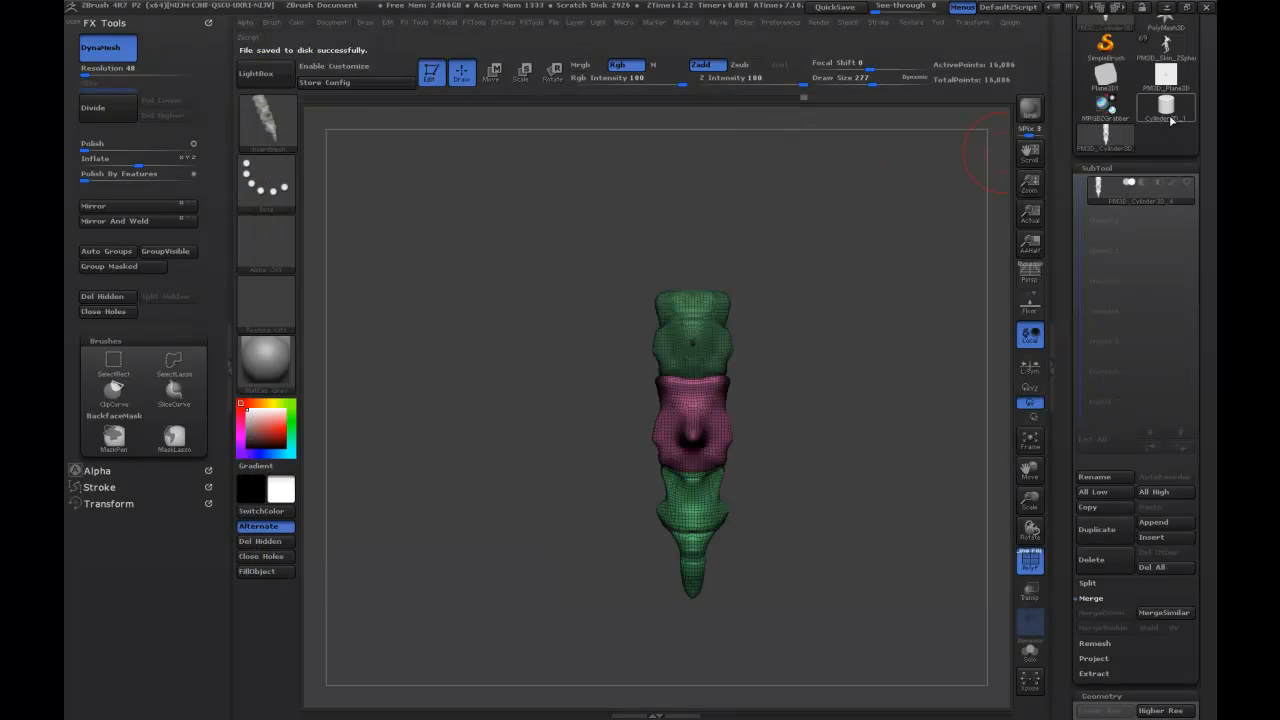
# Return to the creature model, hide the polyframe, show its back and enable Curve Mode for the spine brush.
pyautogui.click(1168, 48)
pyautogui.moveTo(585, 318); pyautogui.dragTo(636, 353)
pyautogui.click(1029, 568)
pyautogui.moveTo(870, 318)
pyautogui.keyDown('alt'); pyautogui.mouseDown()
pyautogui.moveTo(834, 418)
pyautogui.moveTo(890, 264)
pyautogui.moveTo(884, 304)
pyautogui.mouseUp(); pyautogui.keyUp('alt')
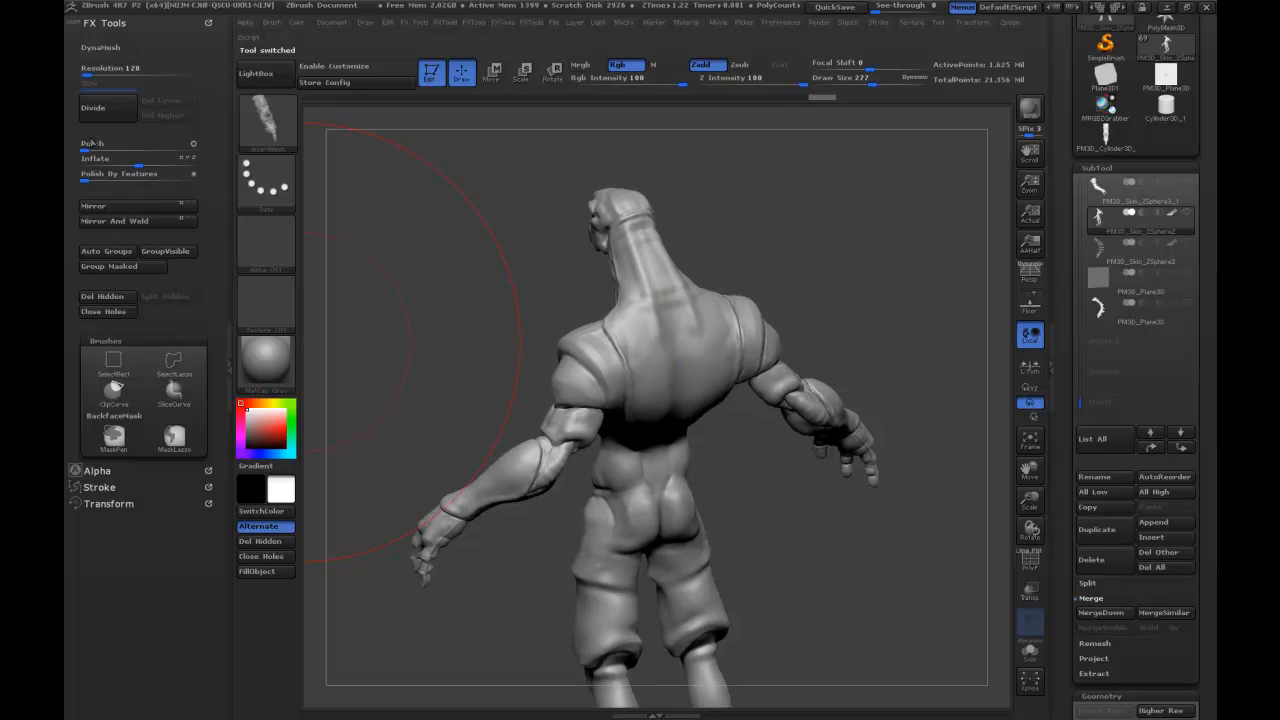
pyautogui.click(100, 487)
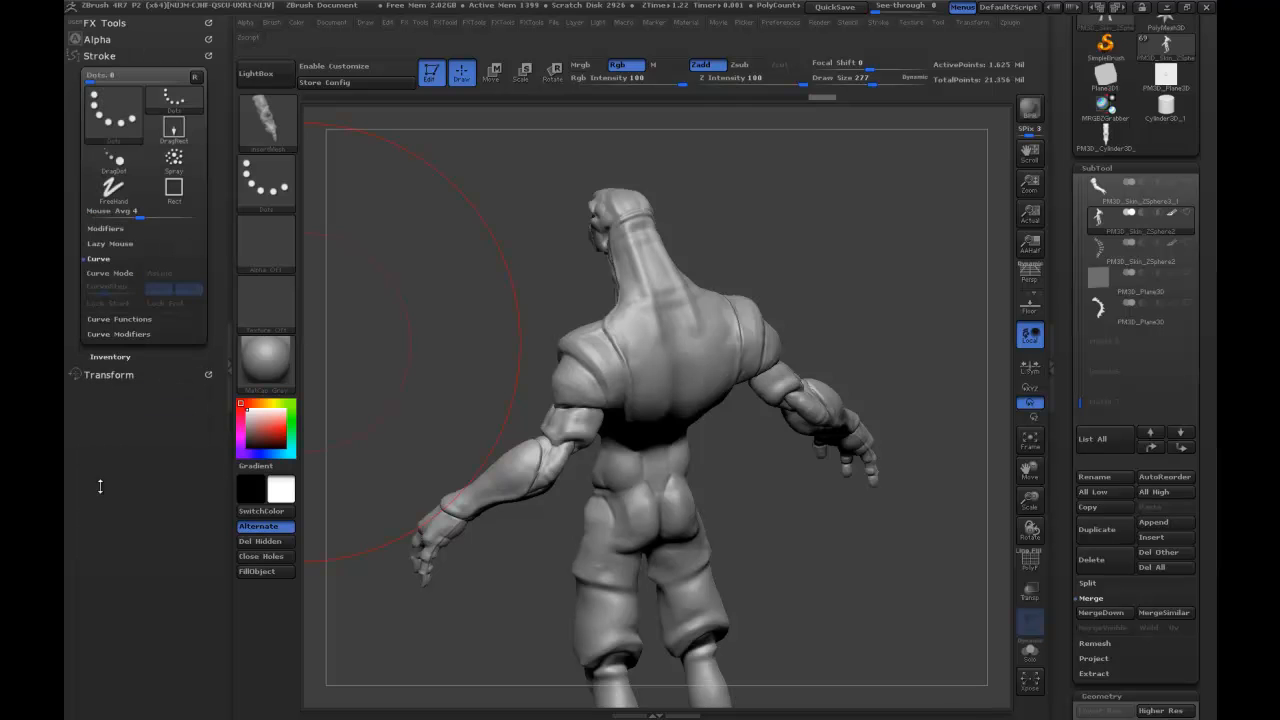
pyautogui.click(110, 273)
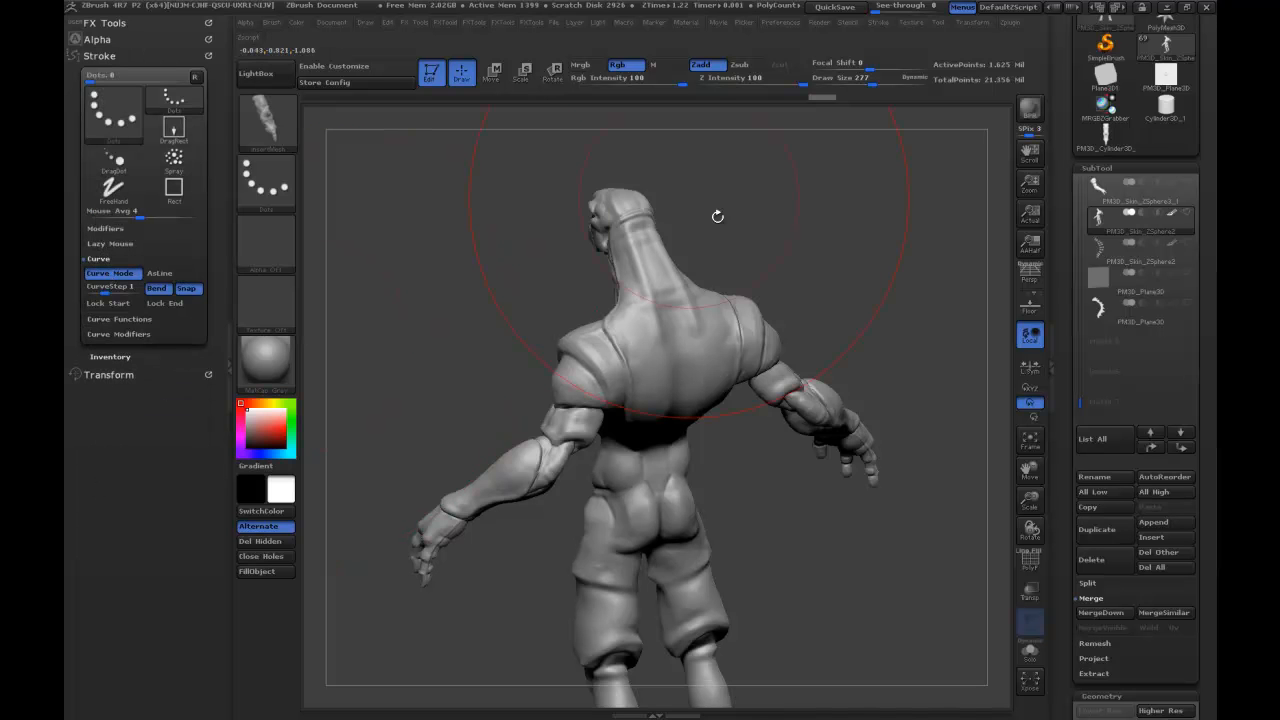
# Try to insert the spine along a curve down the creature's back at Draw Size 37, undo it, and reduce Draw Size to 17.
pyautogui.press('s')
pyautogui.moveTo(661, 257); pyautogui.dragTo(627, 258)
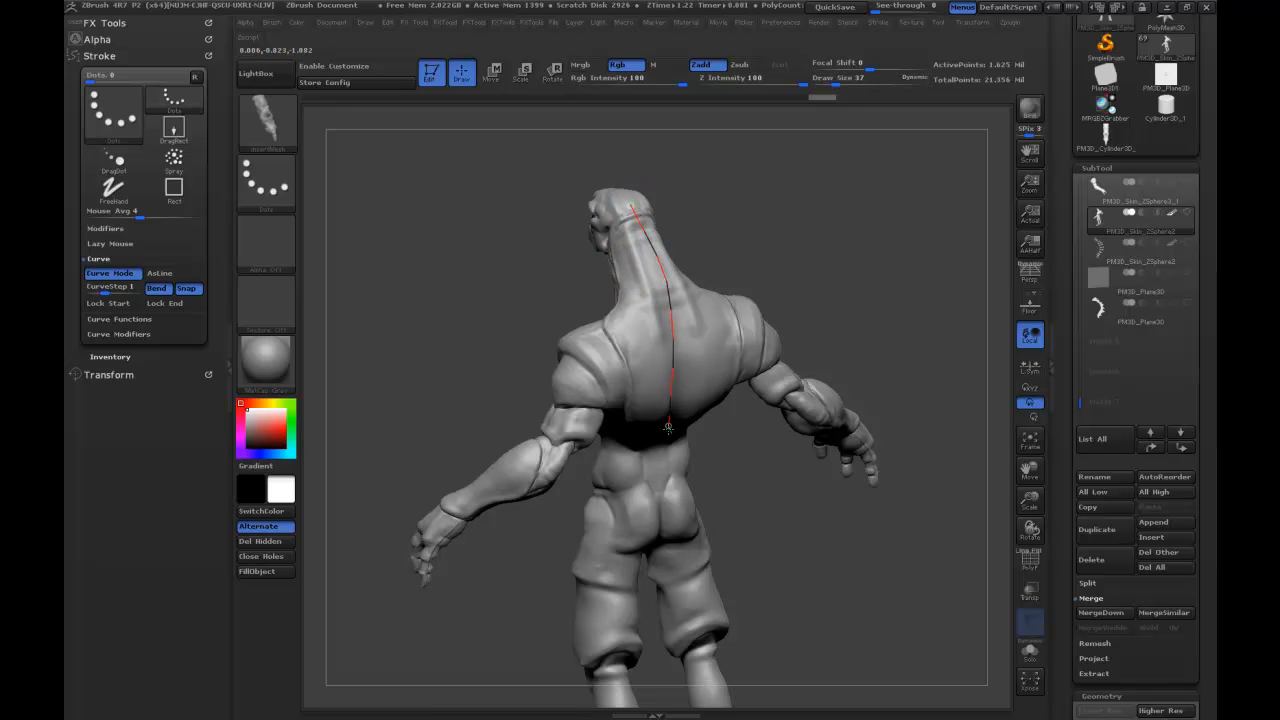
pyautogui.moveTo(666, 513); pyautogui.dragTo(667, 524)
pyautogui.moveTo(883, 174)
pyautogui.mouseDown()
pyautogui.moveTo(846, 174)
pyautogui.moveTo(870, 203)
pyautogui.mouseUp()
pyautogui.hotkey('ctrl', 'z')
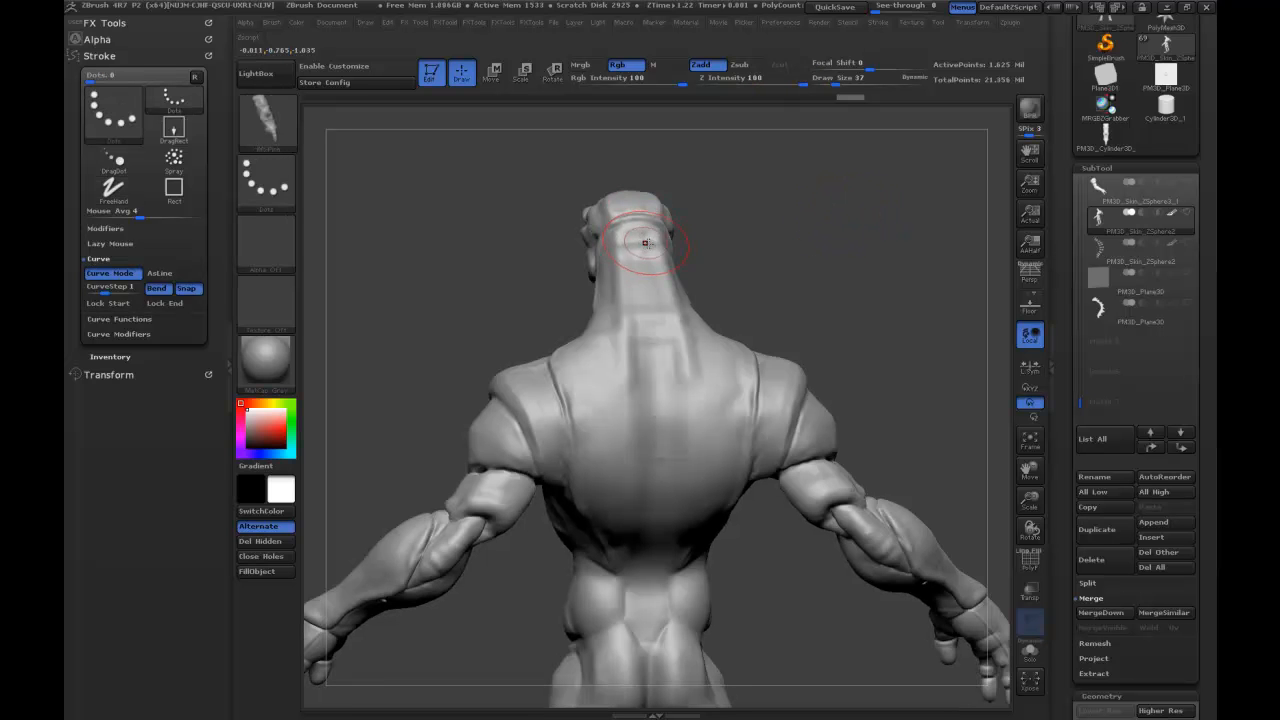
pyautogui.press('s')
pyautogui.moveTo(642, 246); pyautogui.dragTo(636, 246)
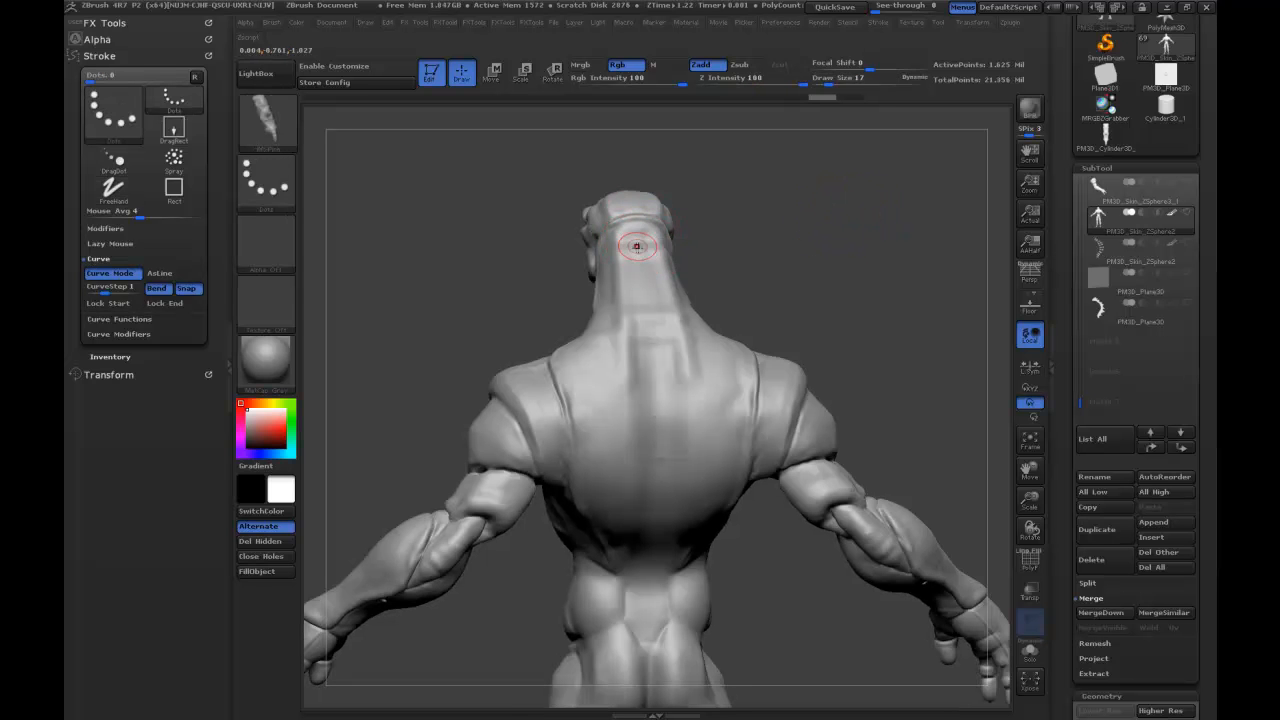
# Switch to the merged spine mesh, show it whole and upright from the front, and create a new InsertMesh brush from it.
pyautogui.click(1105, 135)
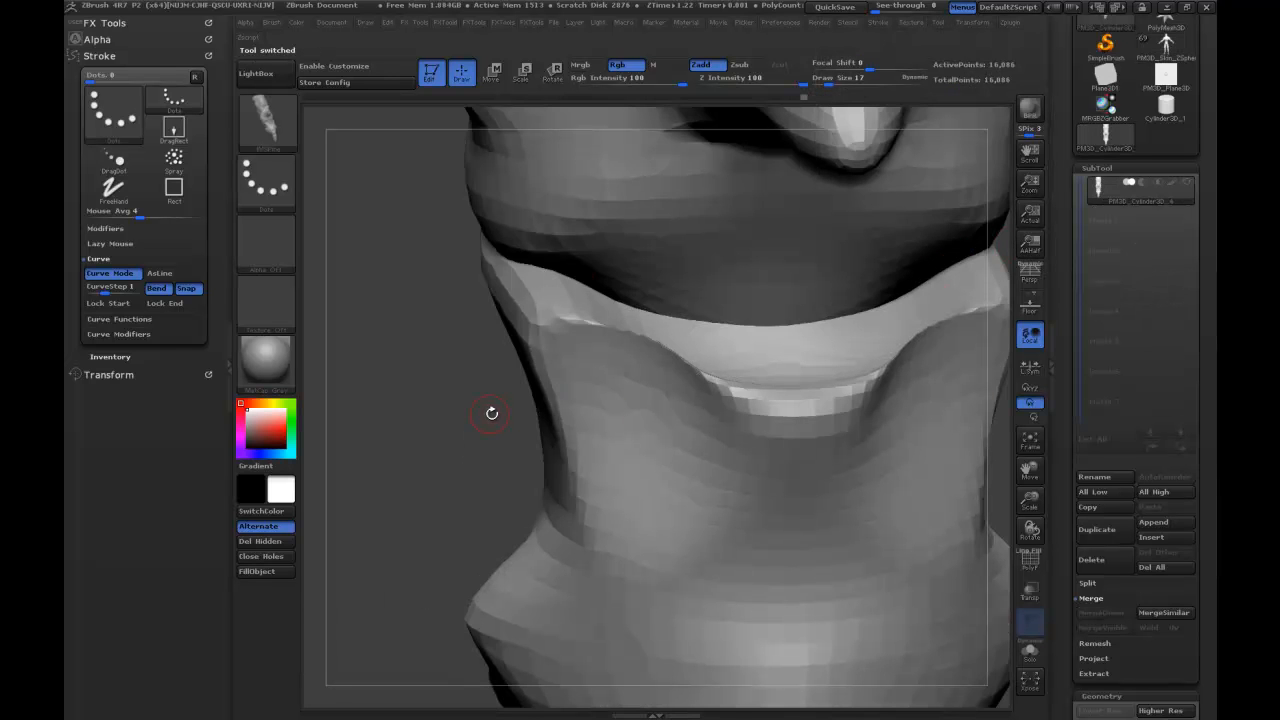
pyautogui.moveTo(488, 414); pyautogui.dragTo(482, 222)
pyautogui.moveTo(495, 476); pyautogui.dragTo(397, 233)
pyautogui.keyDown('alt'); pyautogui.moveTo(897, 564); pyautogui.dragTo(869, 473); pyautogui.keyUp('alt')
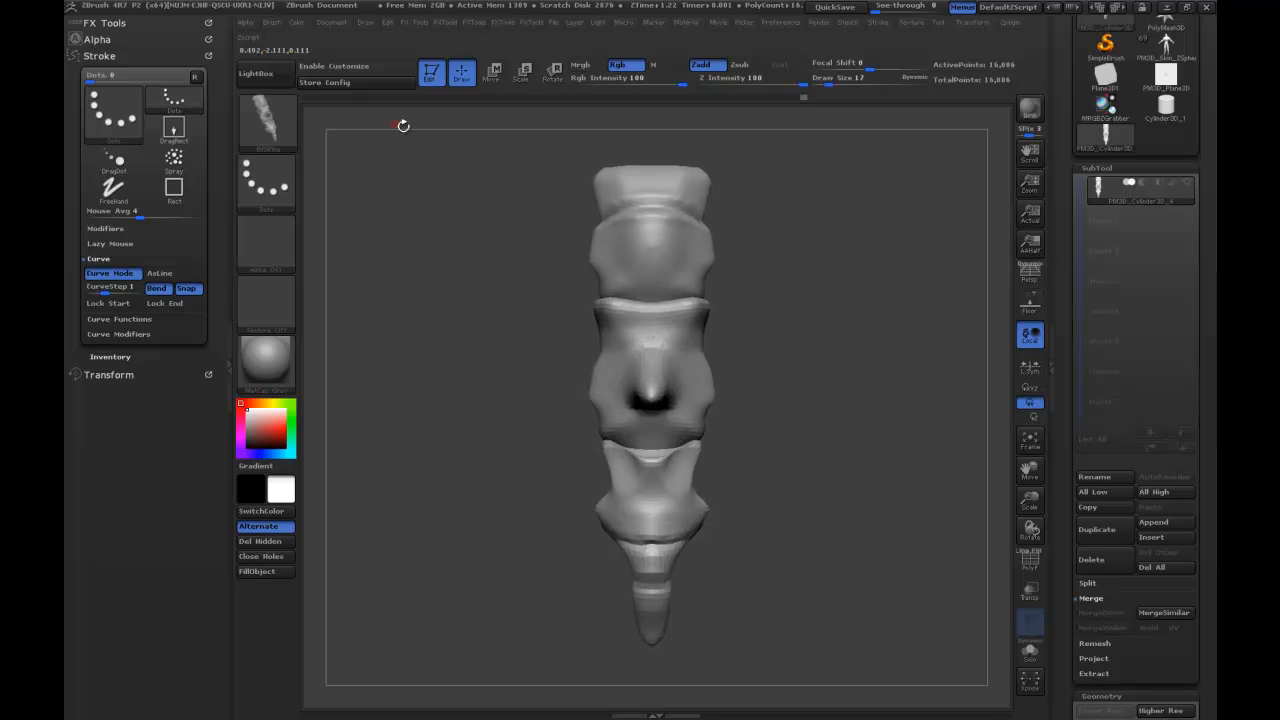
pyautogui.click(268, 131)
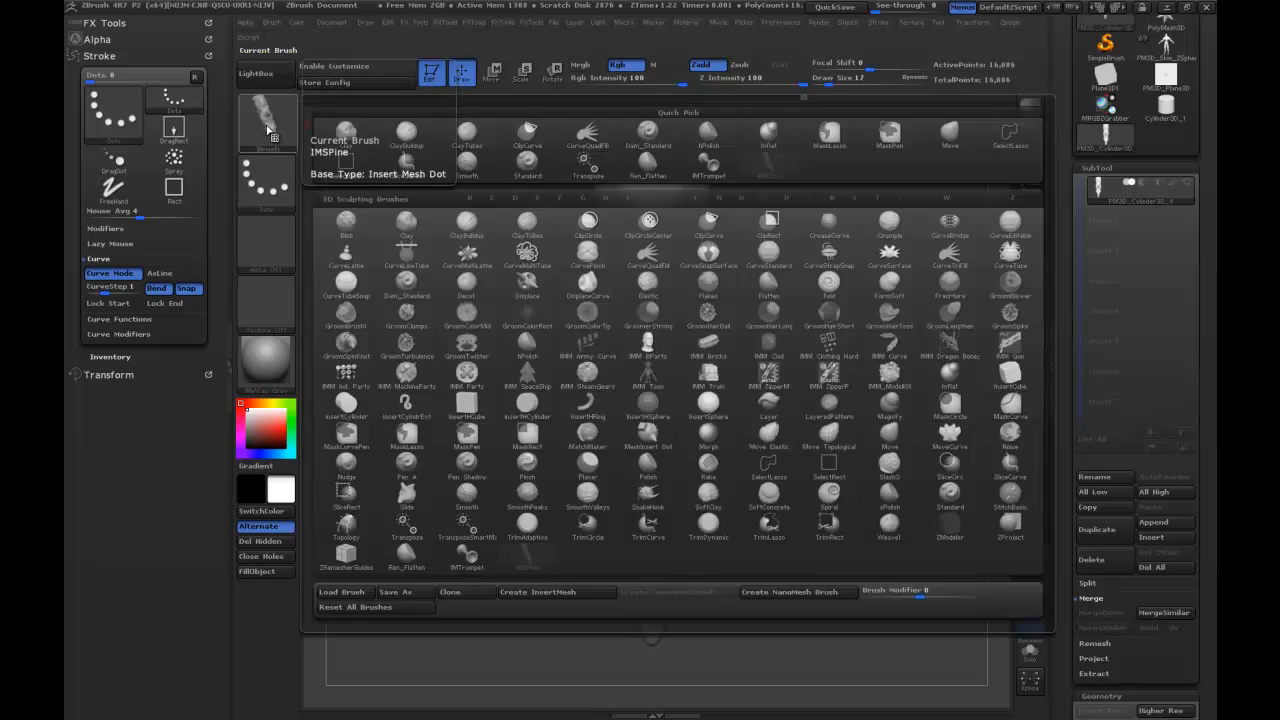
pyautogui.click(272, 127)
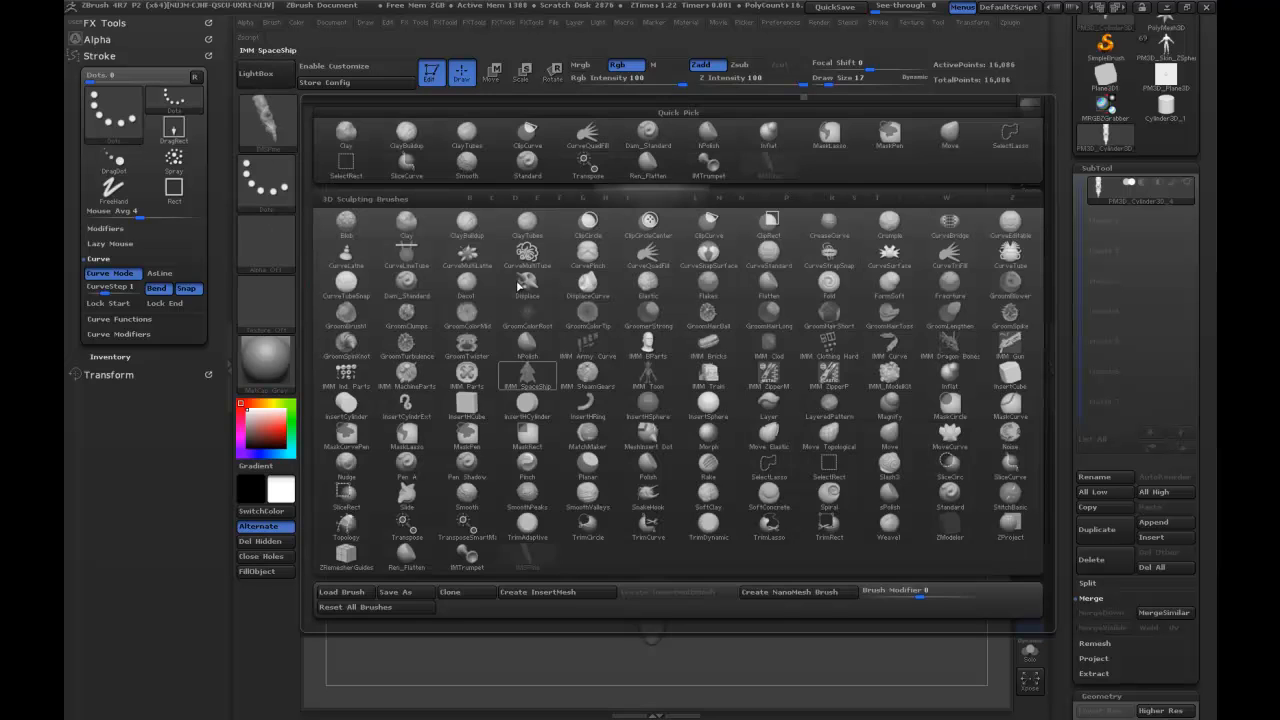
pyautogui.click(537, 593)
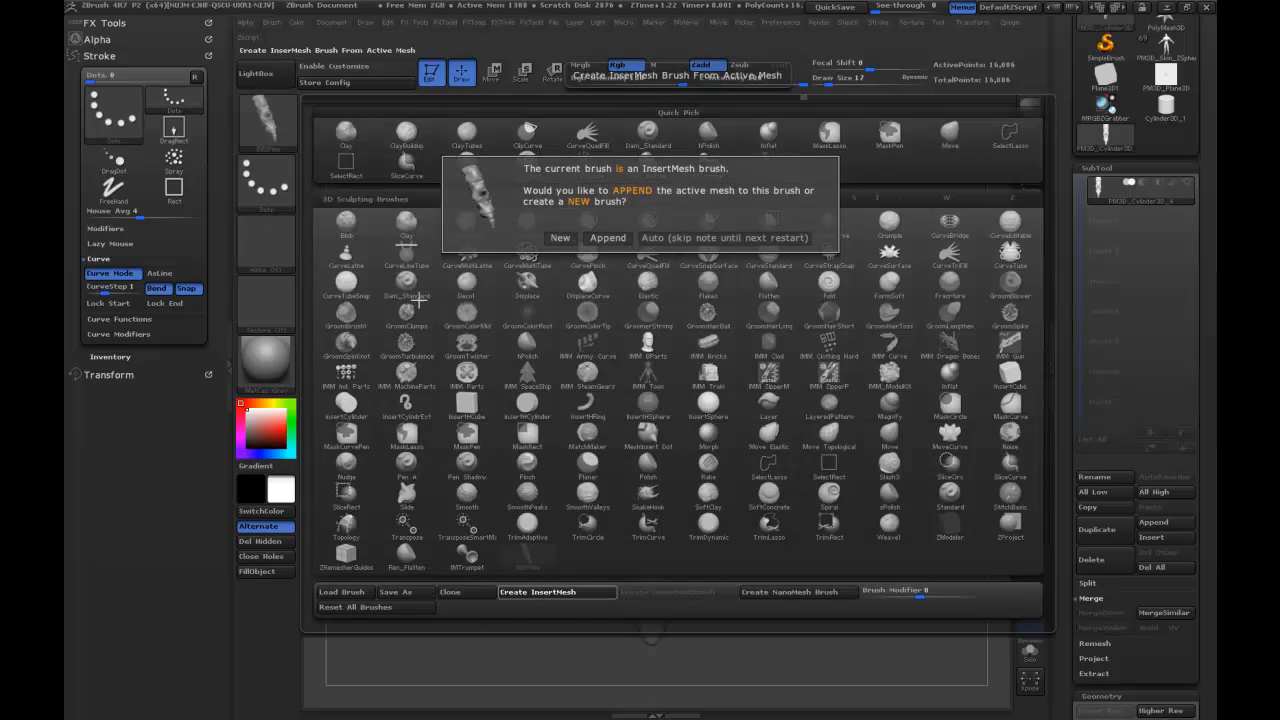
pyautogui.click(559, 239)
# Save the new brush over IMSPine.ZBP in the DemoModel_ART folder.
pyautogui.click(278, 125)
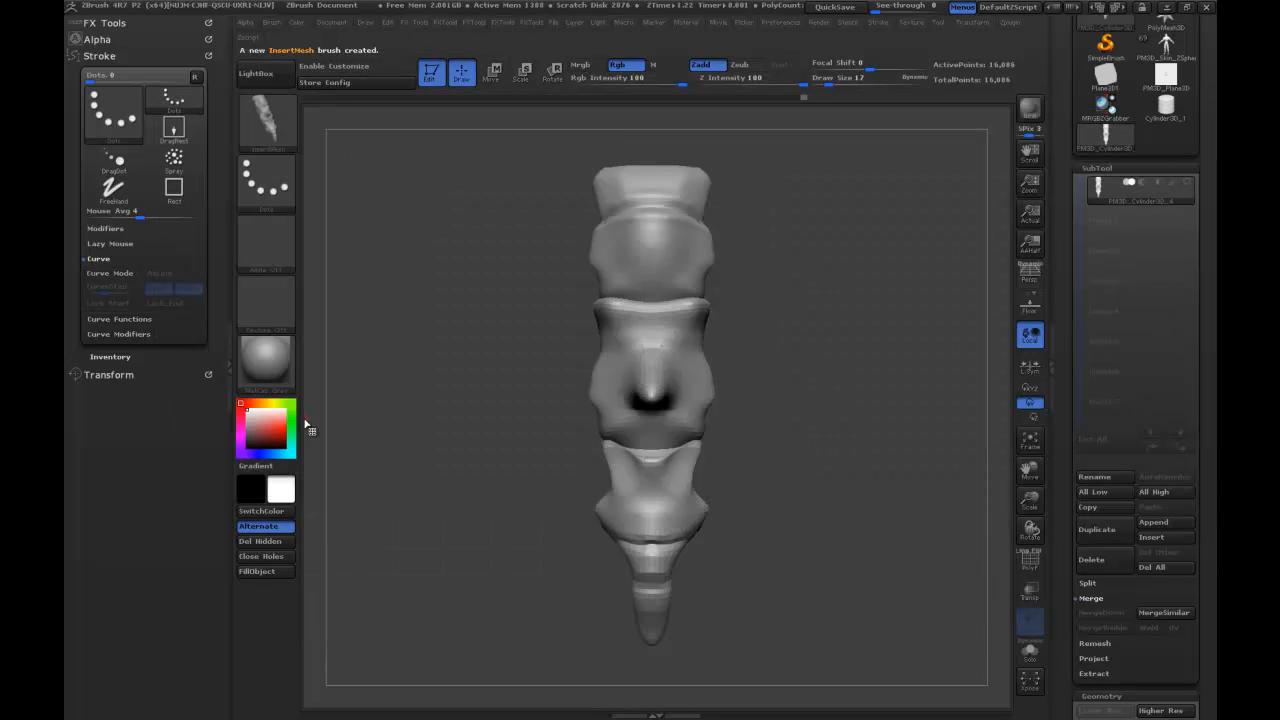
pyautogui.click(286, 125)
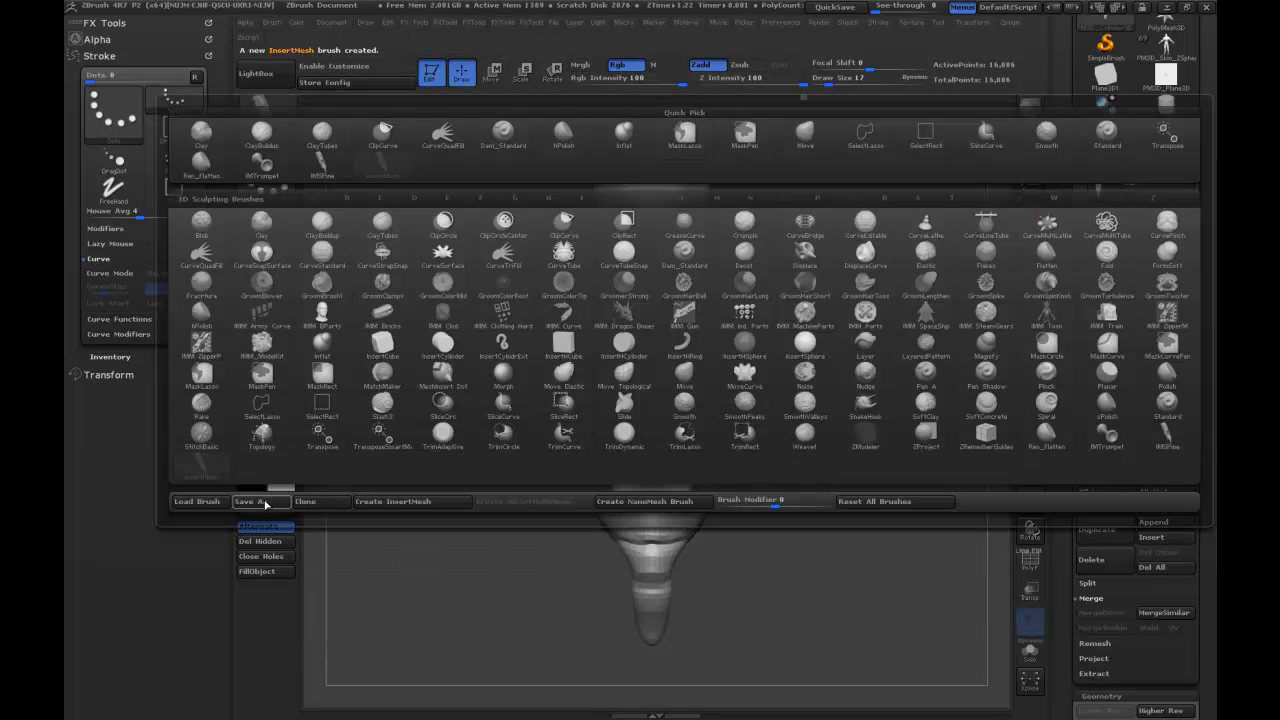
pyautogui.click(265, 503)
pyautogui.click(481, 233)
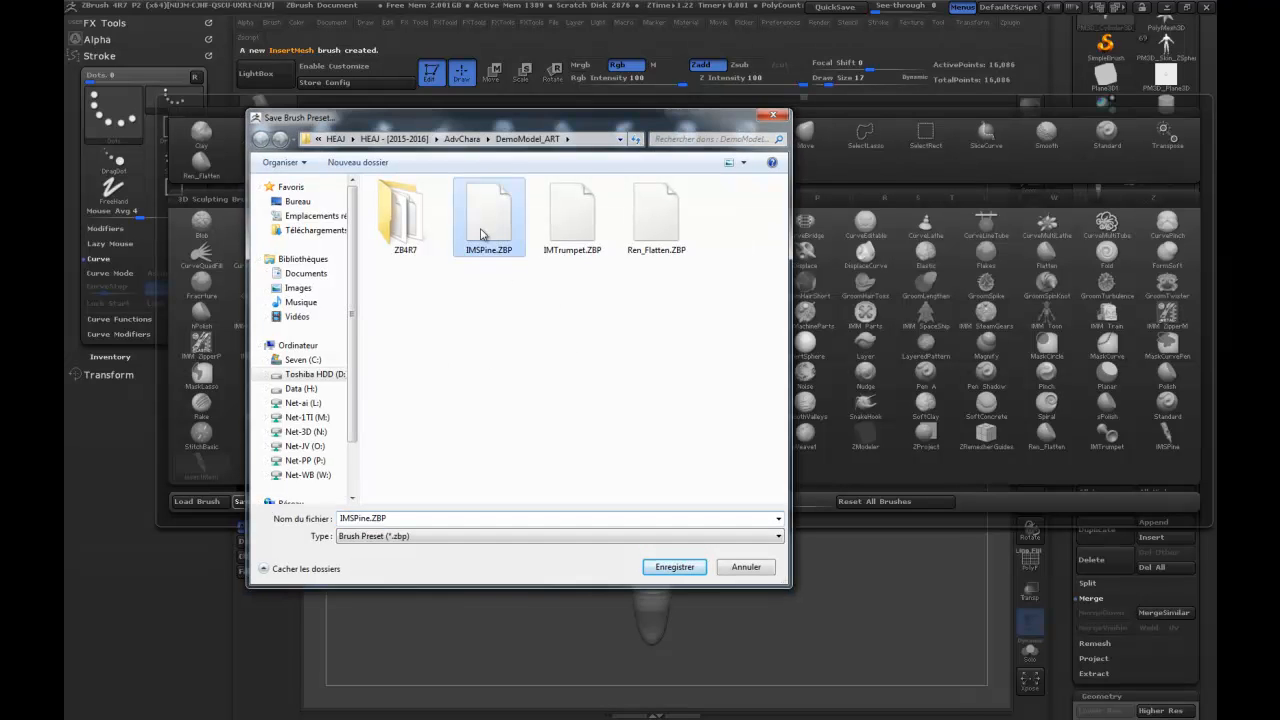
pyautogui.doubleClick(481, 233)
pyautogui.click(676, 371)
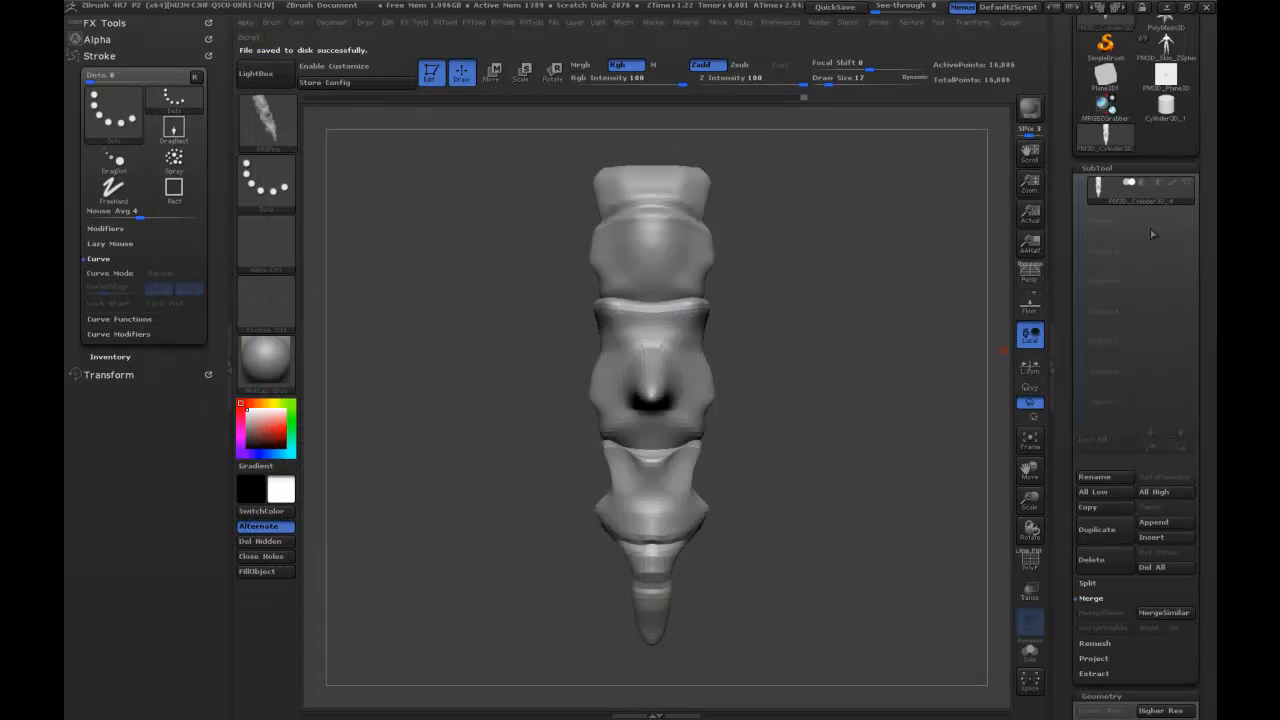
# Return to the creature model's back, enable Curve Mode for the spine brush and draw a curve from the head down to the pelvis.
pyautogui.click(1165, 45)
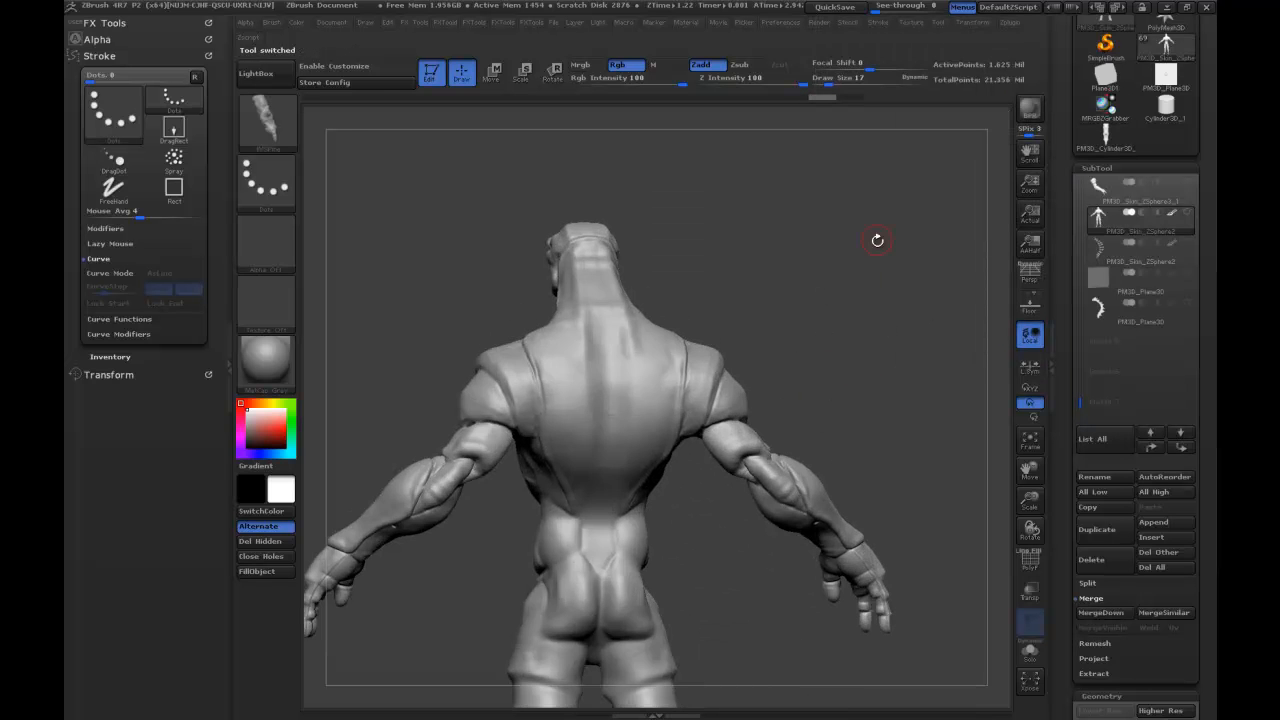
pyautogui.moveTo(588, 260); pyautogui.dragTo(590, 288)
pyautogui.hotkey('ctrl', 'z')
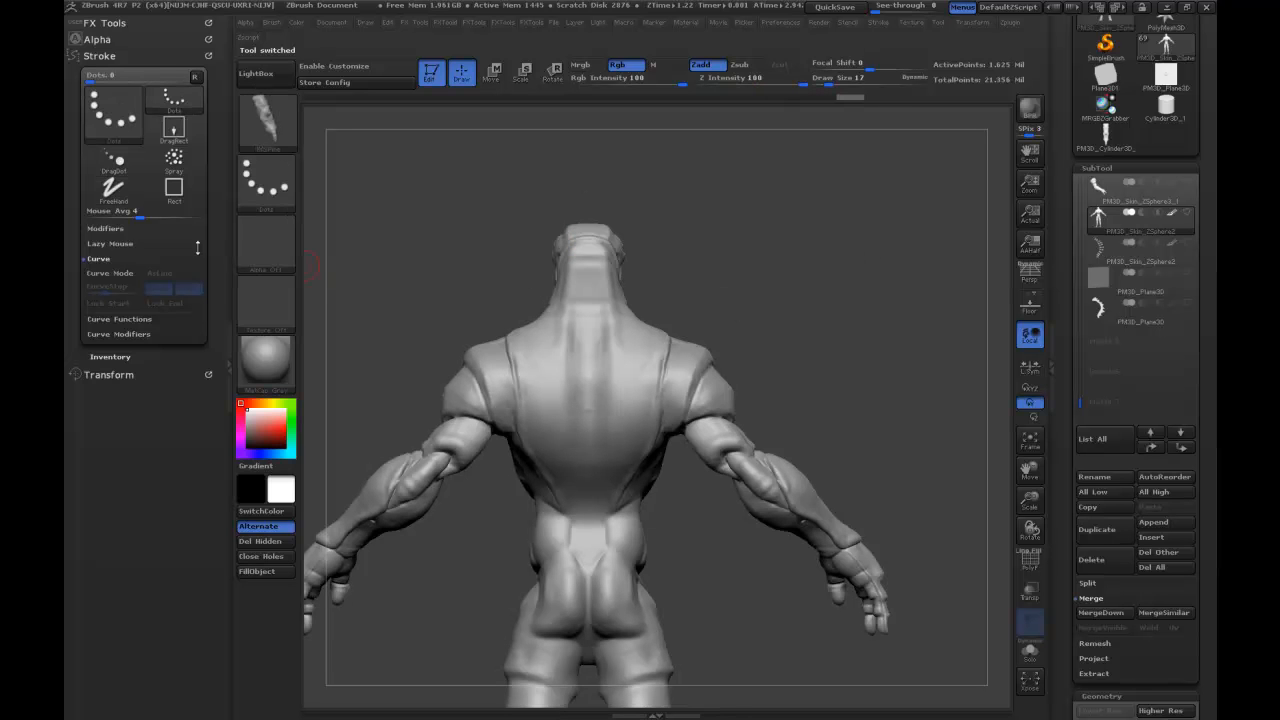
pyautogui.click(110, 273)
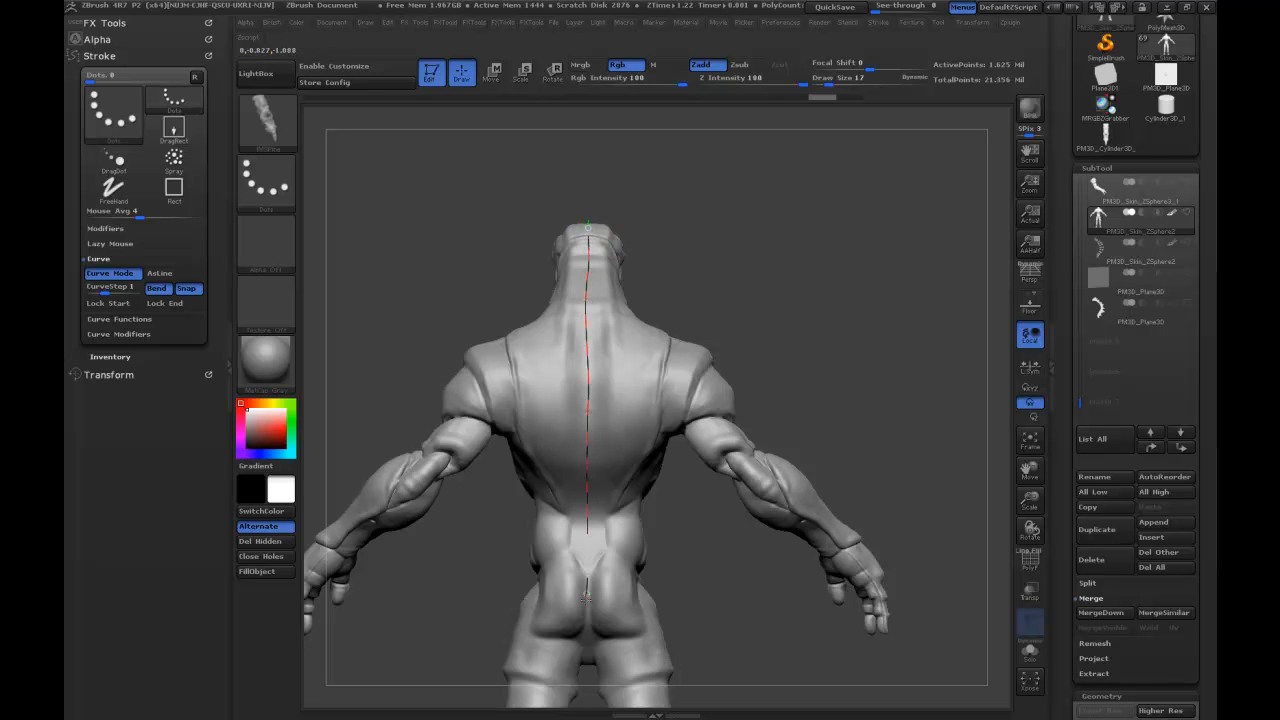
# Enlarge the inserted spine by raising Draw Size to 68 and updating its curve.
pyautogui.click(800, 239)
pyautogui.press('s')
pyautogui.moveTo(724, 303); pyautogui.dragTo(738, 298)
pyautogui.click(588, 364)
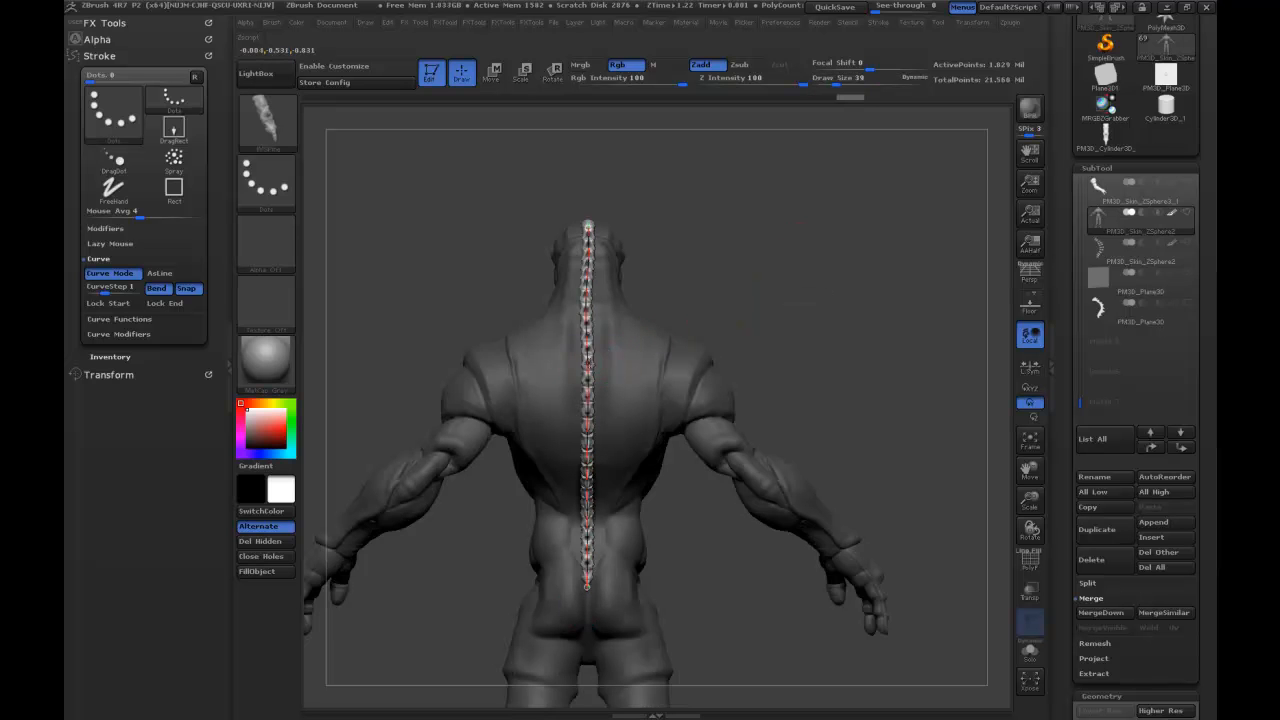
pyautogui.press('s')
pyautogui.click(588, 395)
# Enable the curve's Size modifier, lower the end of its falloff to about half, and update the spine so it tapers toward the pelvis.
pyautogui.moveTo(757, 257)
pyautogui.mouseDown()
pyautogui.moveTo(807, 251)
pyautogui.moveTo(743, 237)
pyautogui.moveTo(719, 282)
pyautogui.mouseUp()
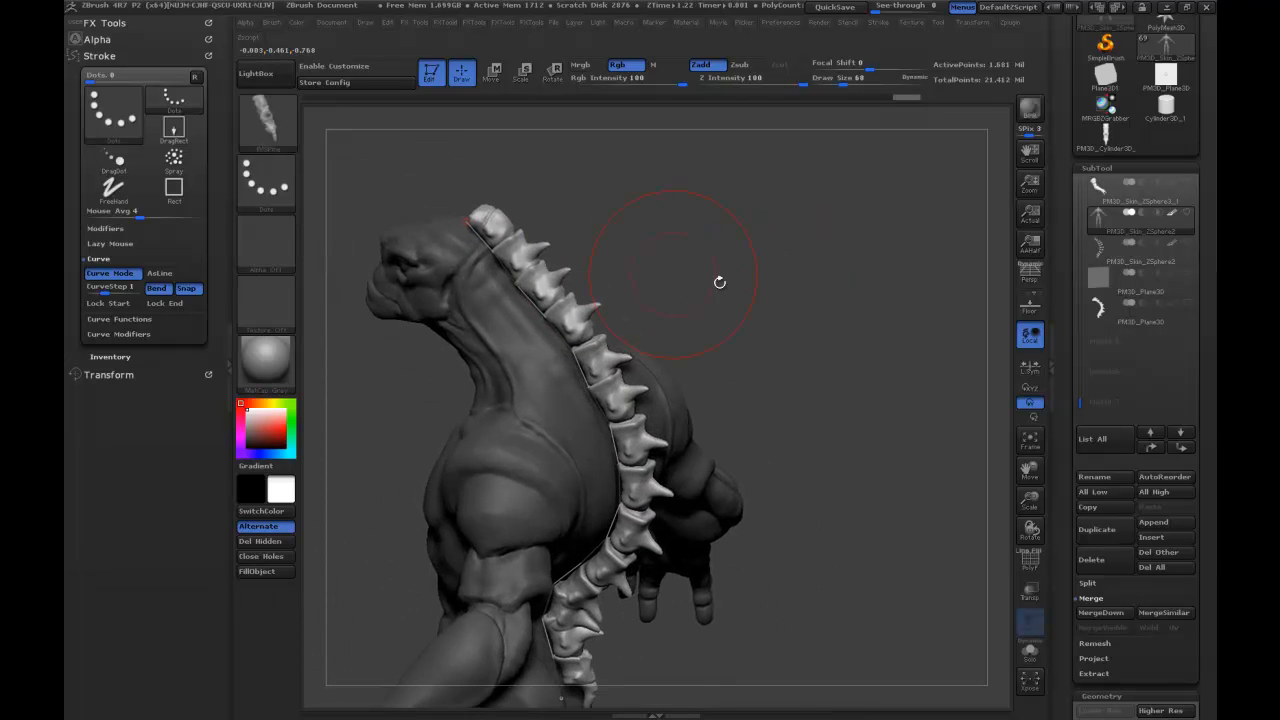
pyautogui.moveTo(740, 230)
pyautogui.mouseDown()
pyautogui.moveTo(786, 240)
pyautogui.moveTo(732, 230)
pyautogui.mouseUp()
pyautogui.moveTo(807, 278); pyautogui.dragTo(674, 183)
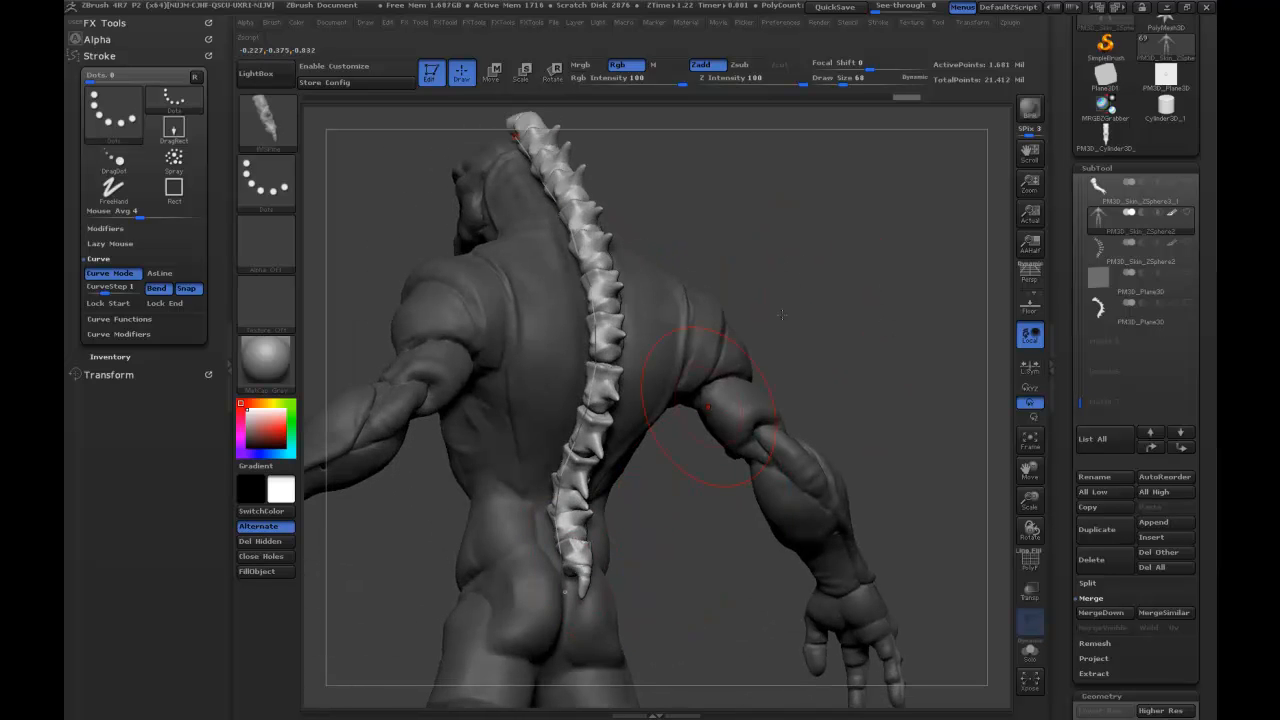
pyautogui.moveTo(765, 285); pyautogui.dragTo(852, 273)
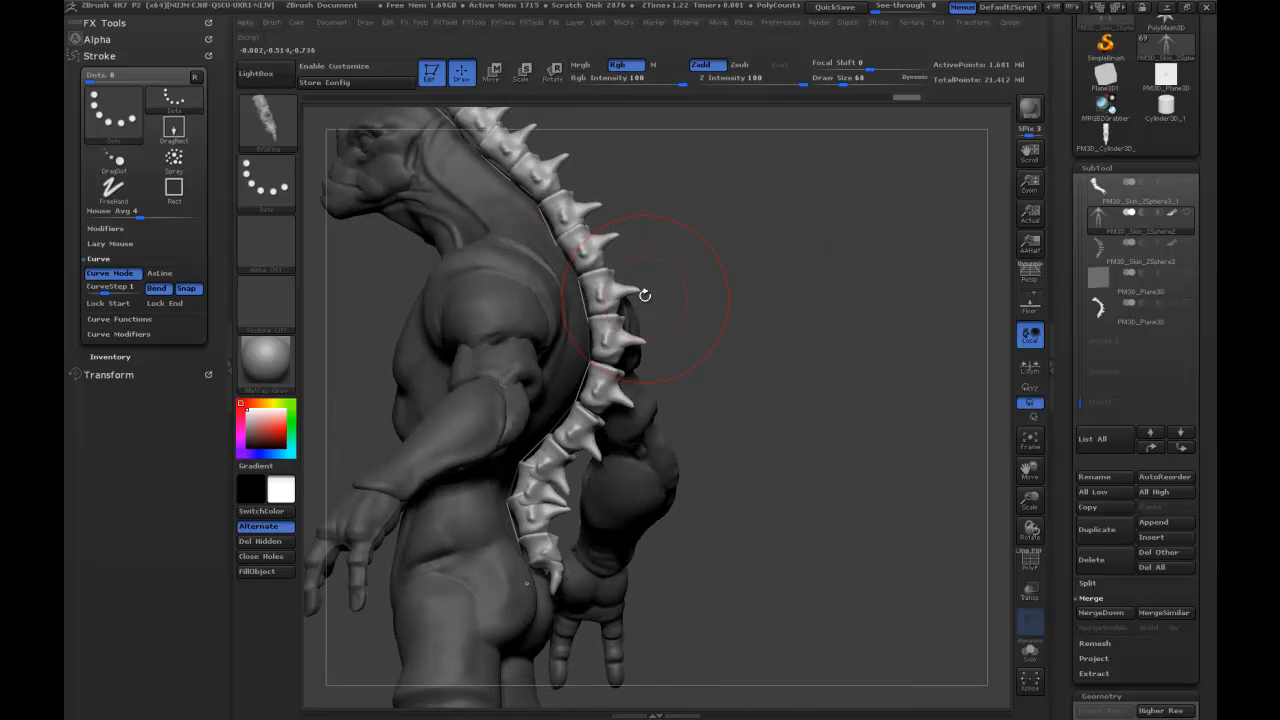
pyautogui.moveTo(900, 308); pyautogui.dragTo(854, 314)
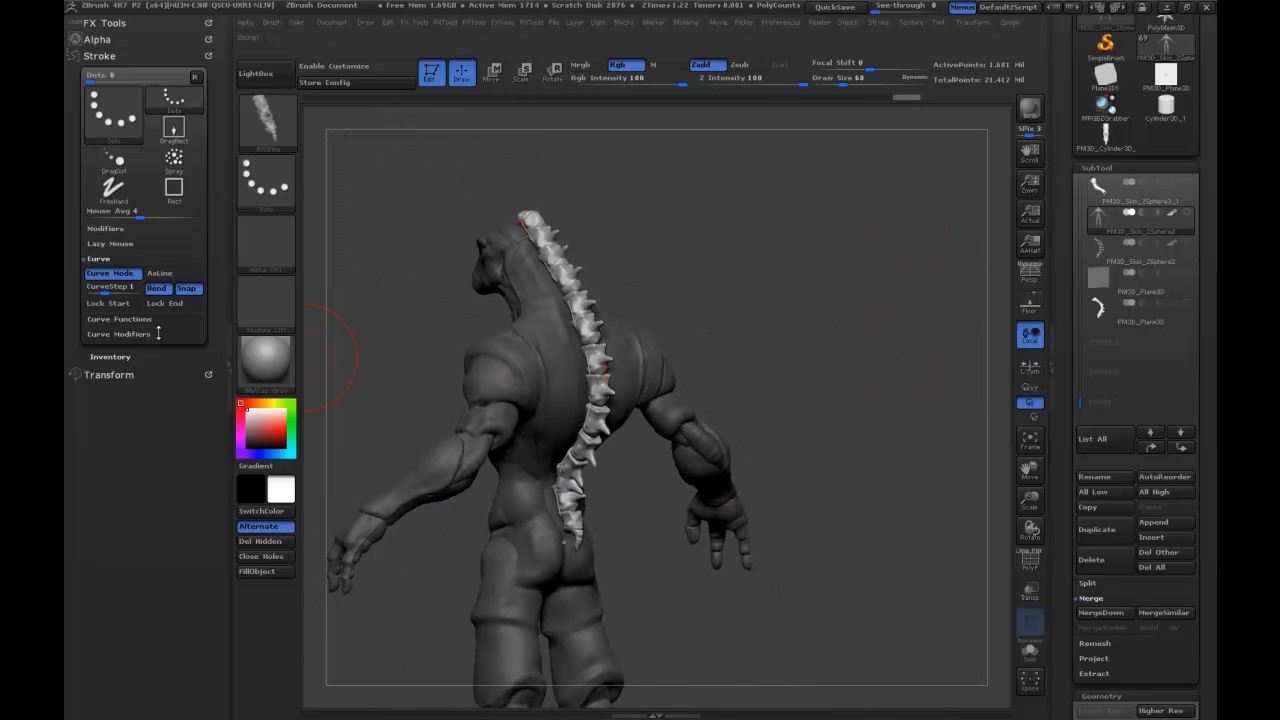
pyautogui.click(144, 336)
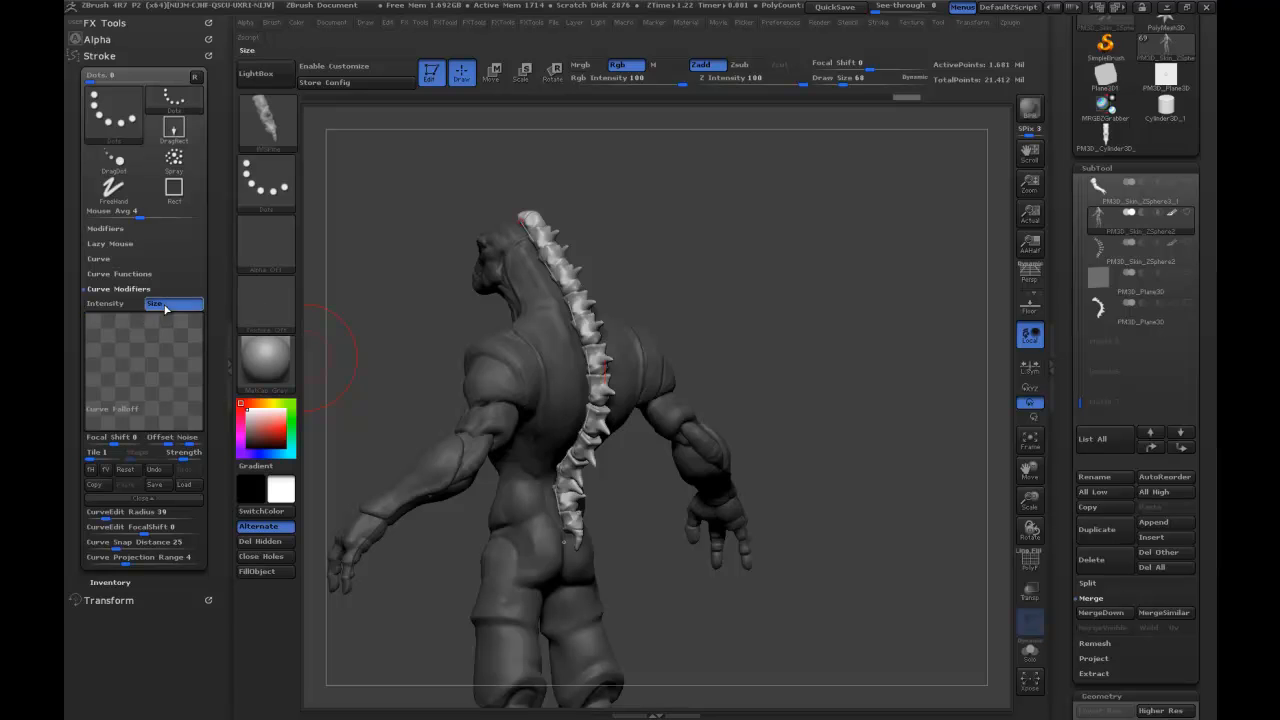
pyautogui.moveTo(199, 314); pyautogui.dragTo(202, 384)
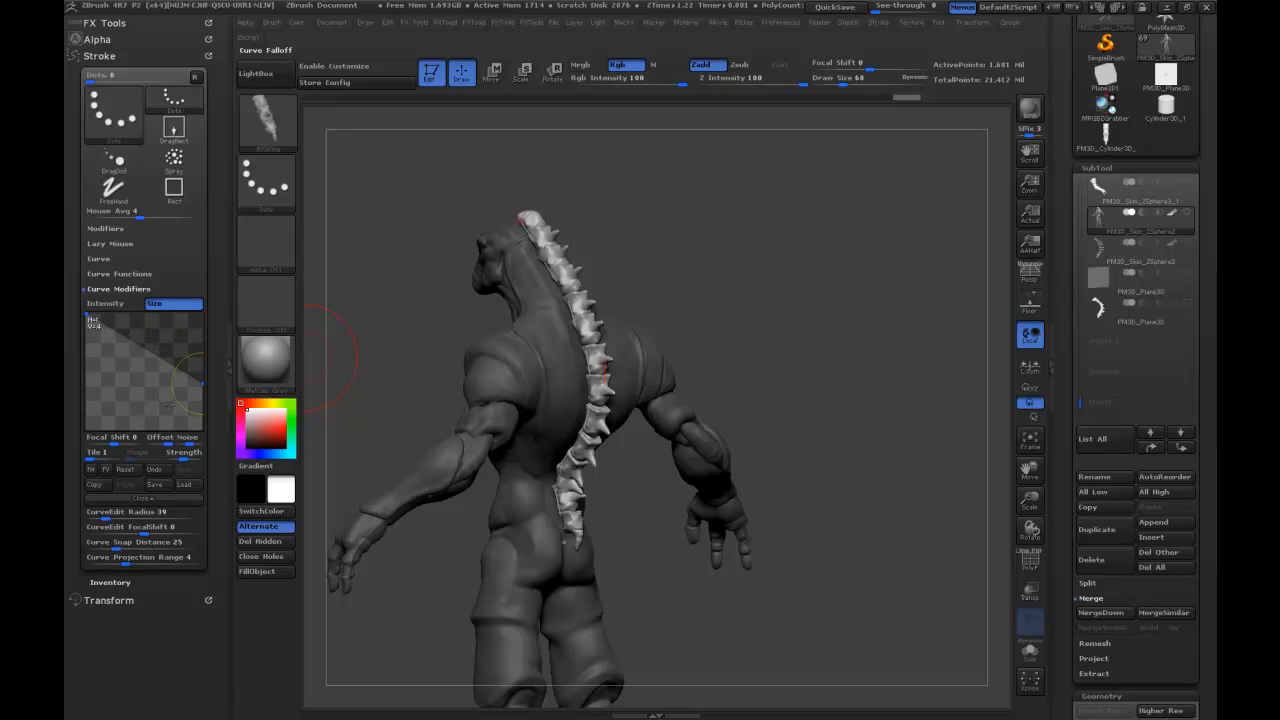
pyautogui.moveTo(521, 218)
pyautogui.mouseDown()
pyautogui.moveTo(576, 335)
pyautogui.moveTo(565, 543)
pyautogui.mouseUp()
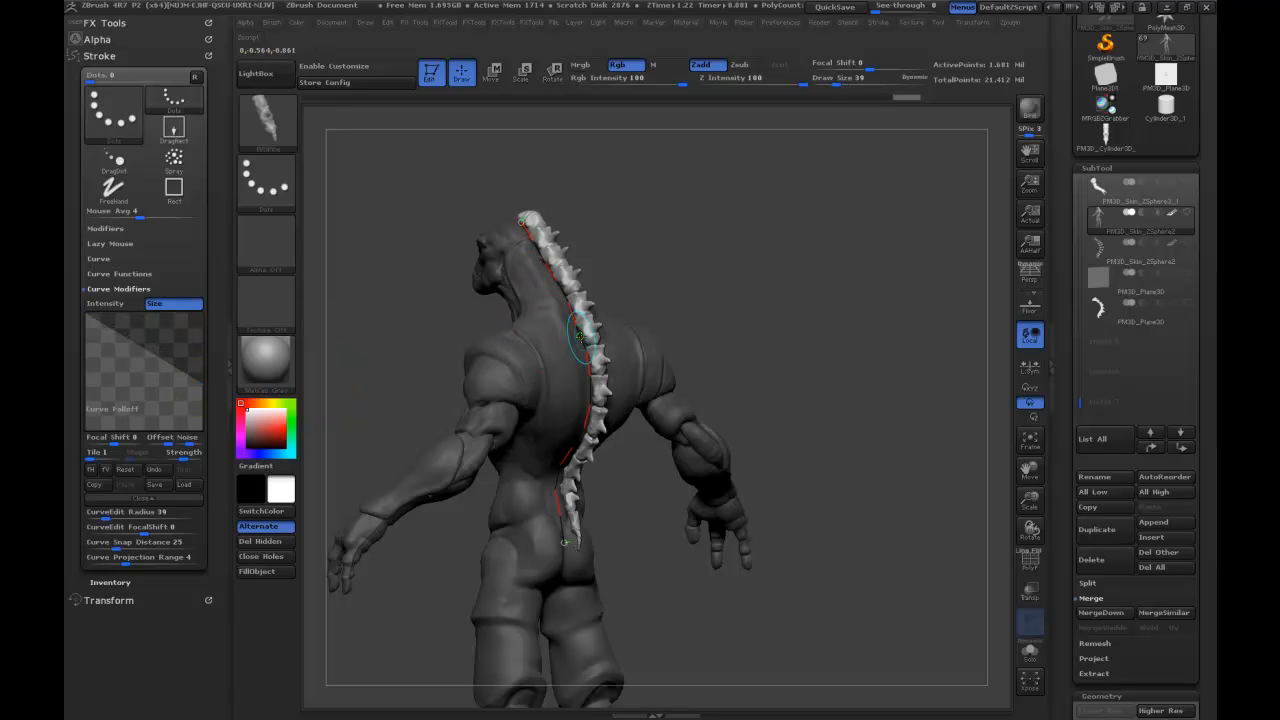
pyautogui.moveTo(777, 289); pyautogui.dragTo(771, 249)
pyautogui.moveTo(792, 295); pyautogui.dragTo(824, 248)
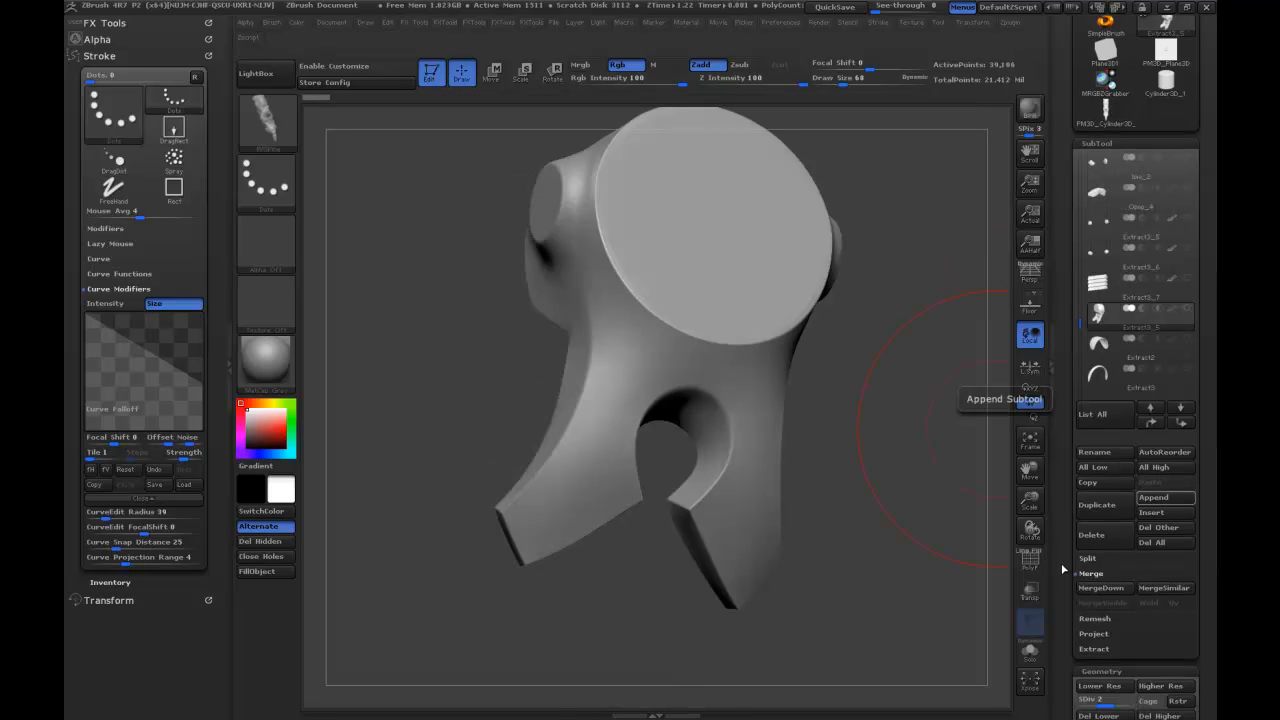
# Raise the selected extracted armour piece to its highest subdivision level and delete its lower levels.
pyautogui.moveTo(1067, 538); pyautogui.dragTo(1076, 433)
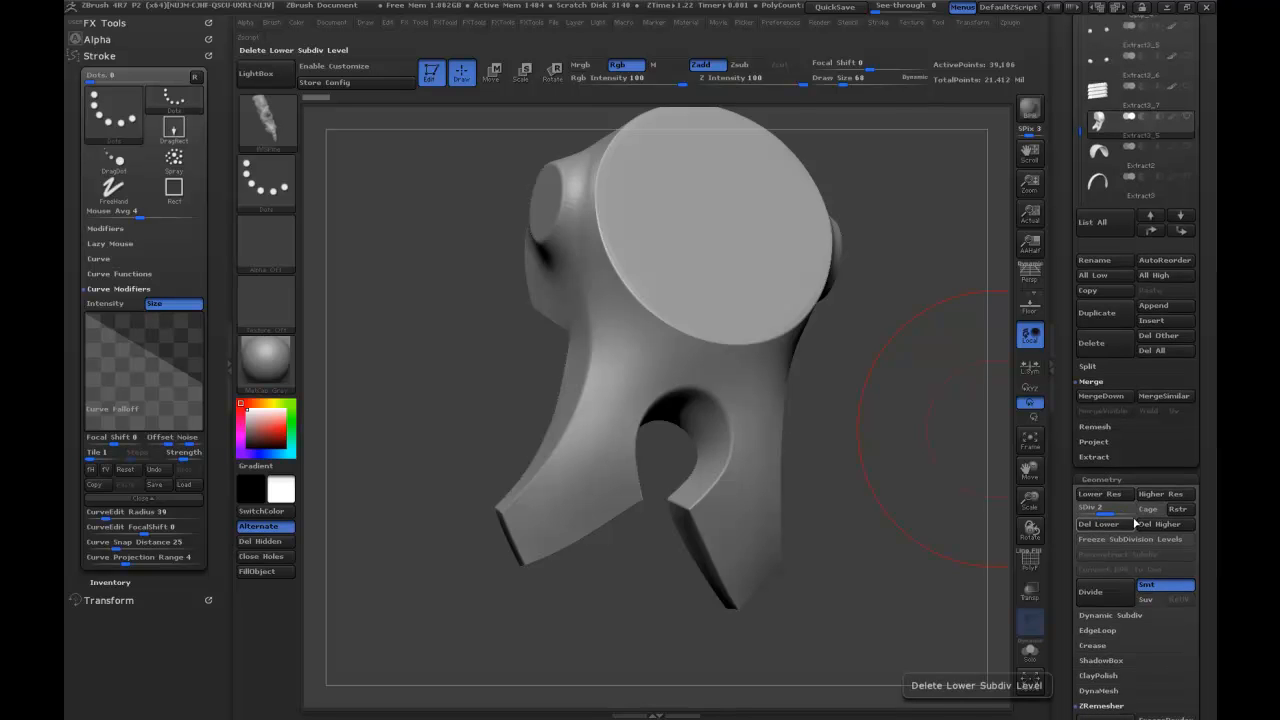
pyautogui.click(1120, 512)
pyautogui.click(1117, 526)
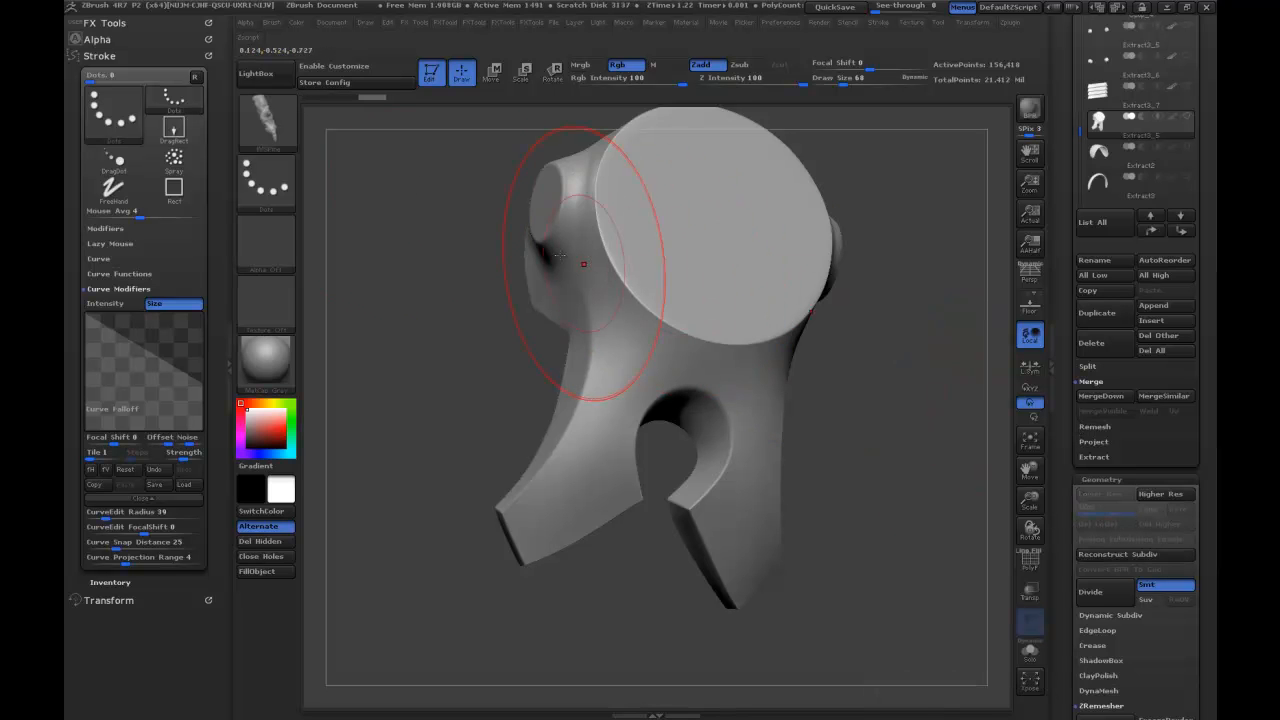
# Choose the Topology brush and set its Draw Size to 4.
pyautogui.click(276, 124)
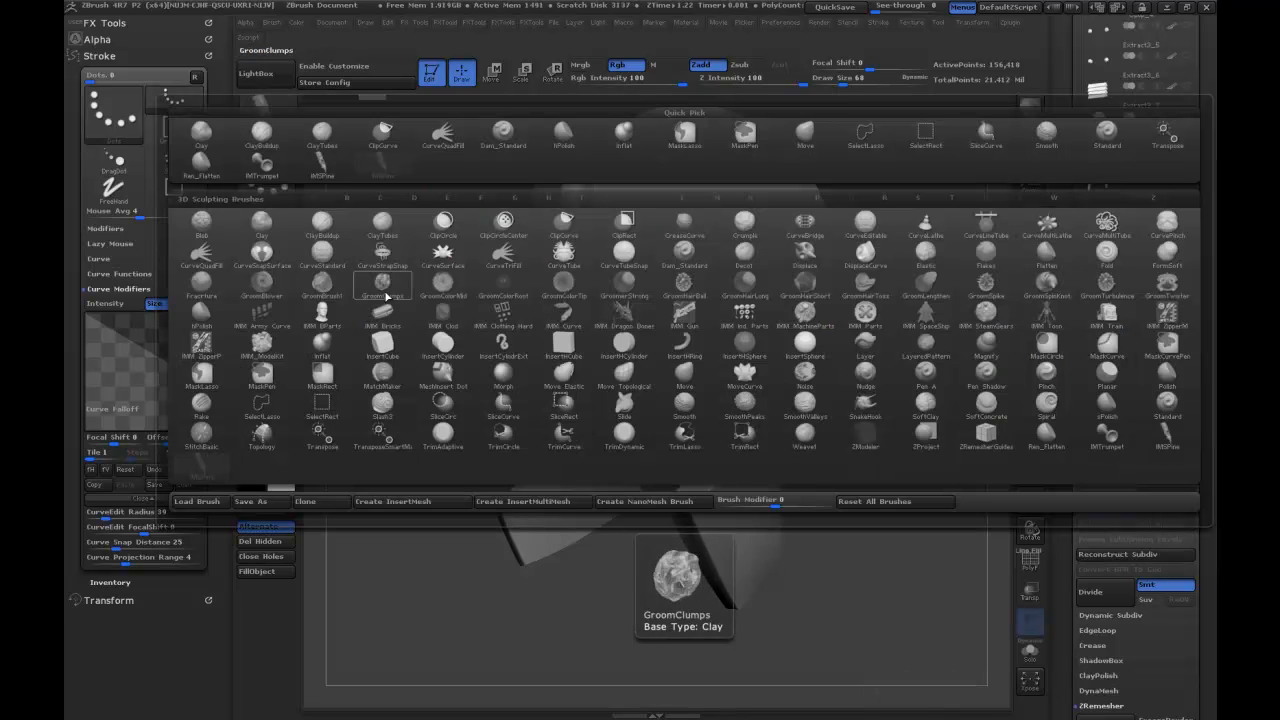
pyautogui.press('t')
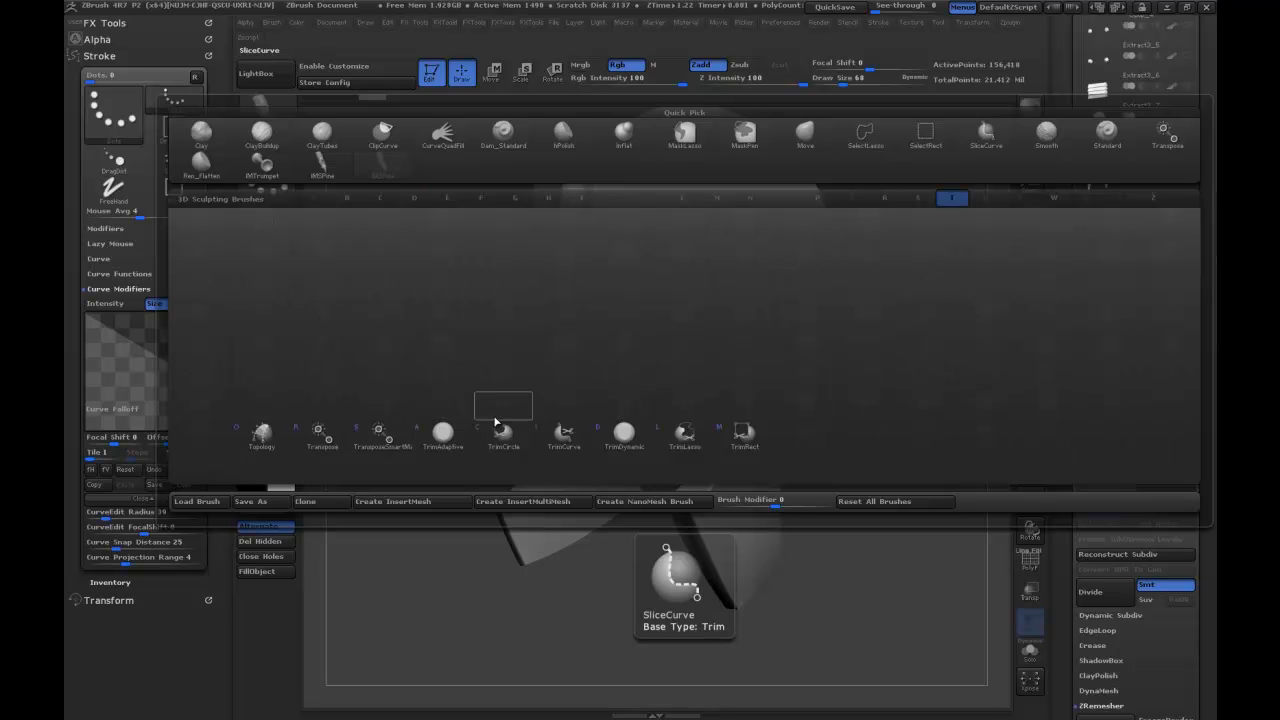
pyautogui.click(292, 436)
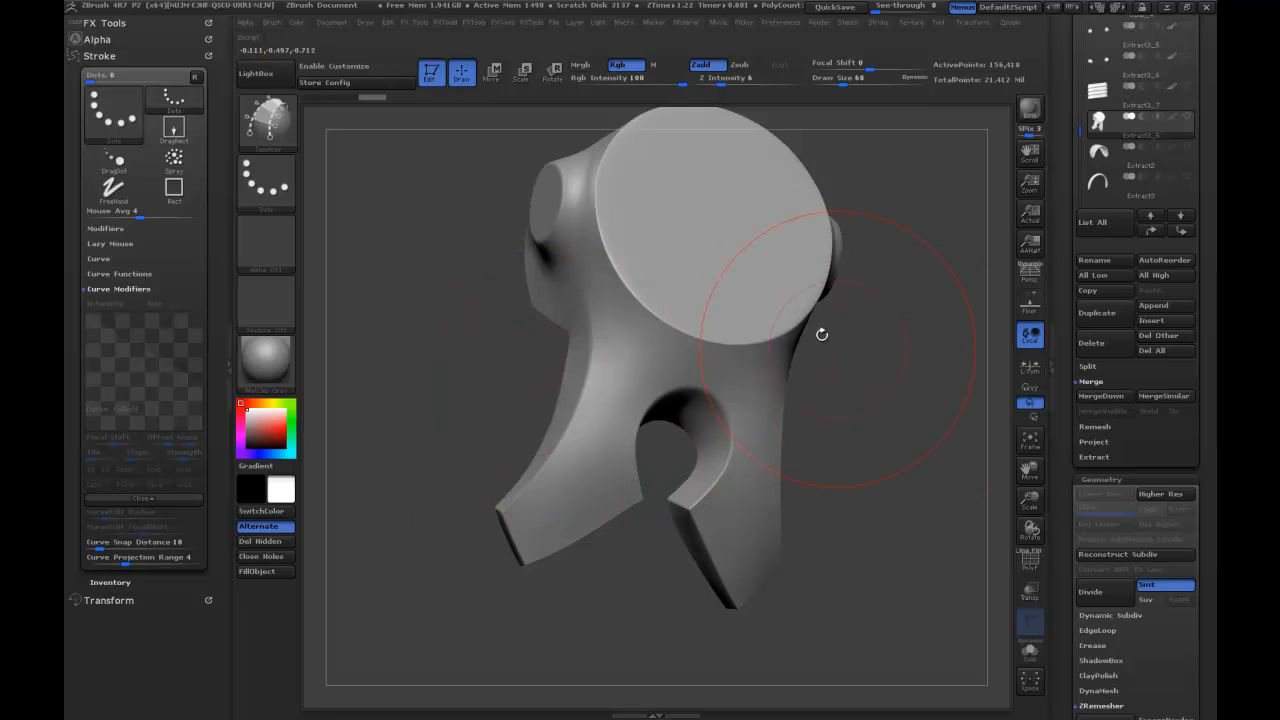
pyautogui.moveTo(900, 370); pyautogui.dragTo(932, 430)
pyautogui.press('s')
pyautogui.press('Return')
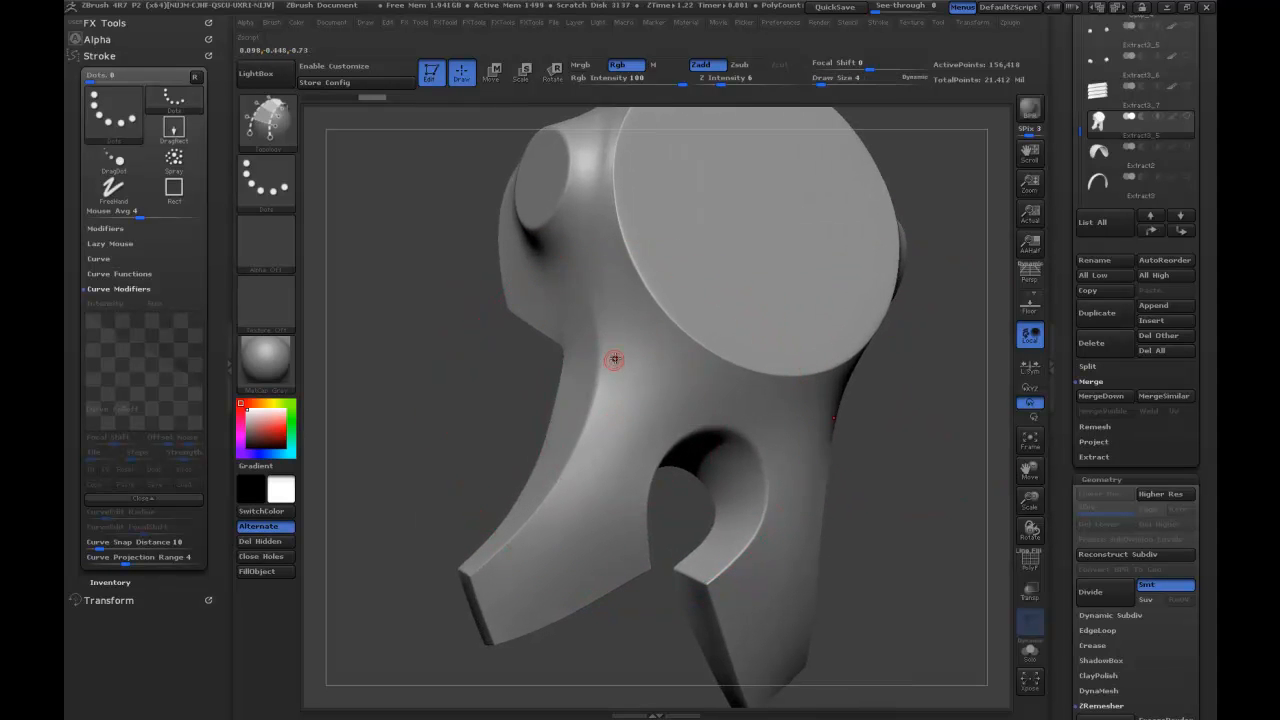
# Draw Topology curves with cross lines along the piece's lower leg, forming a strip of five quads, undoing one stray stroke.
pyautogui.moveTo(526, 553); pyautogui.dragTo(505, 570)
pyautogui.moveTo(624, 463); pyautogui.dragTo(655, 374)
pyautogui.hotkey('ctrl', 'z')
pyautogui.moveTo(510, 607)
pyautogui.mouseDown()
pyautogui.moveTo(528, 615)
pyautogui.moveTo(568, 590)
pyautogui.mouseUp()
pyautogui.moveTo(591, 532)
pyautogui.mouseDown()
pyautogui.moveTo(598, 543)
pyautogui.moveTo(637, 508)
pyautogui.mouseUp()
pyautogui.moveTo(598, 422); pyautogui.dragTo(662, 456)
pyautogui.moveTo(656, 407); pyautogui.dragTo(672, 411)
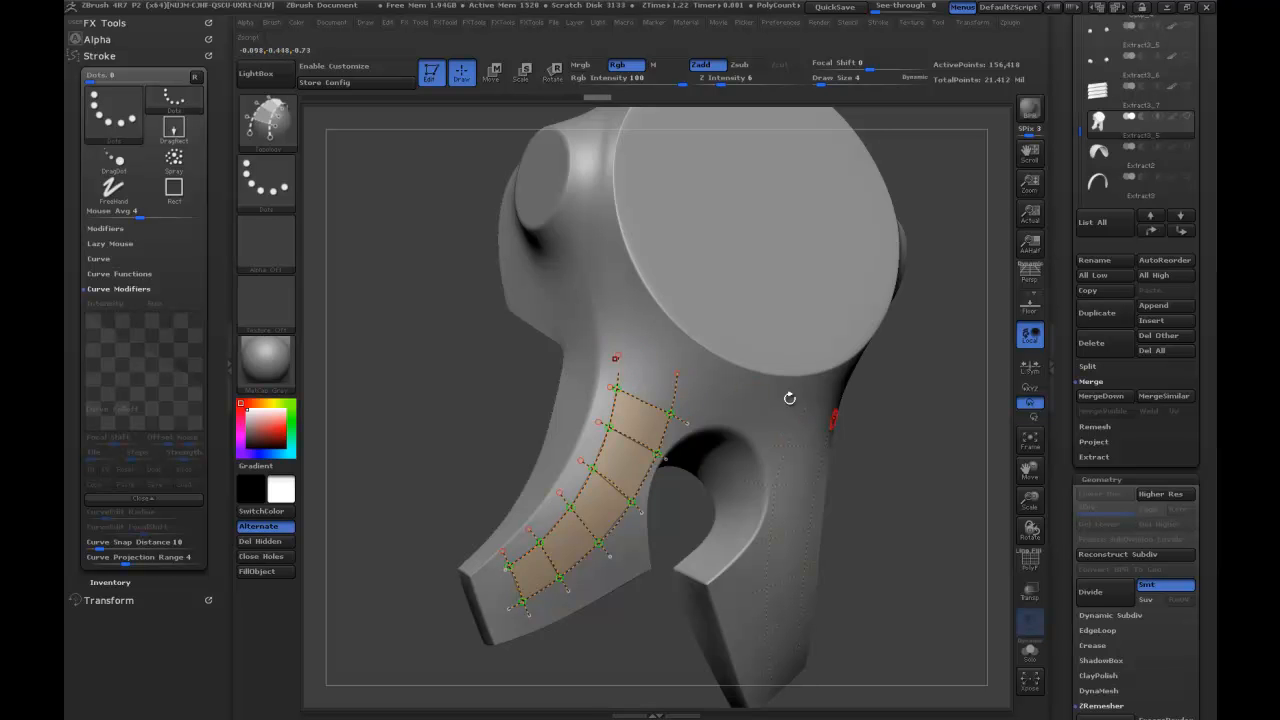
# Try to generate the strip's mesh from the topology curves at Draw Size 4 and undo it.
pyautogui.moveTo(897, 469); pyautogui.dragTo(844, 427)
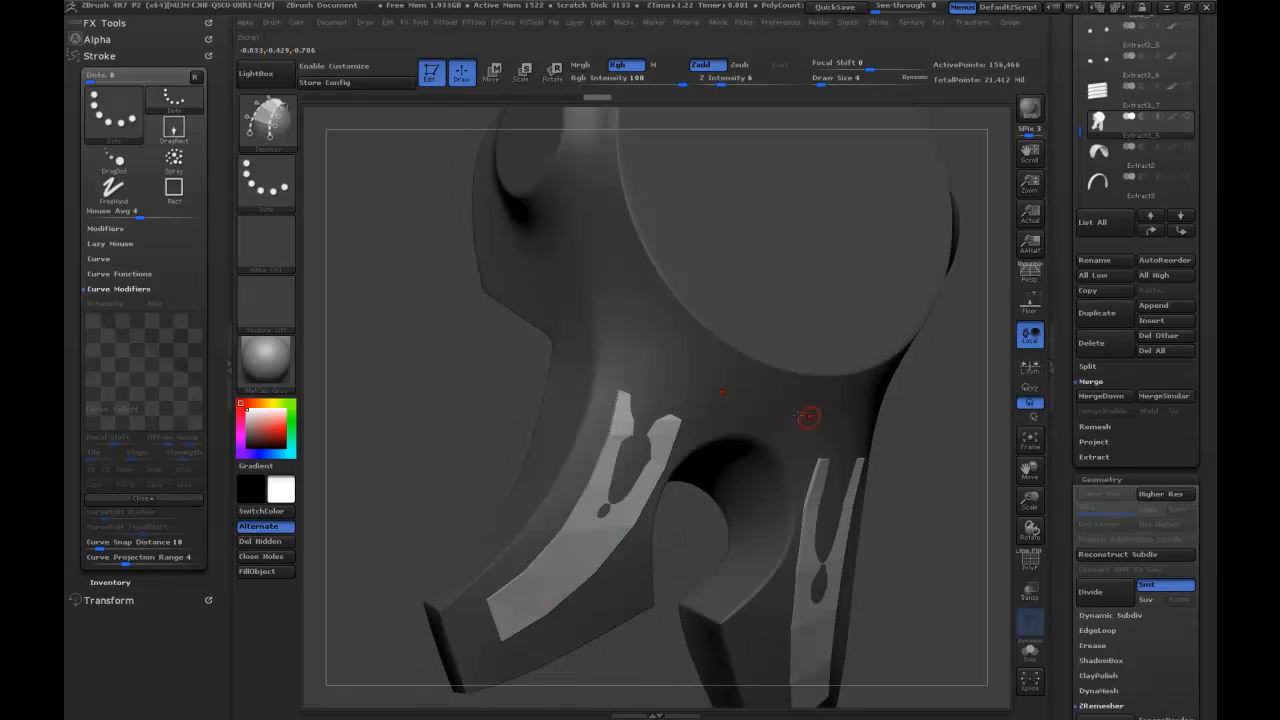
pyautogui.moveTo(935, 447); pyautogui.dragTo(929, 466)
pyautogui.press('ctrl')
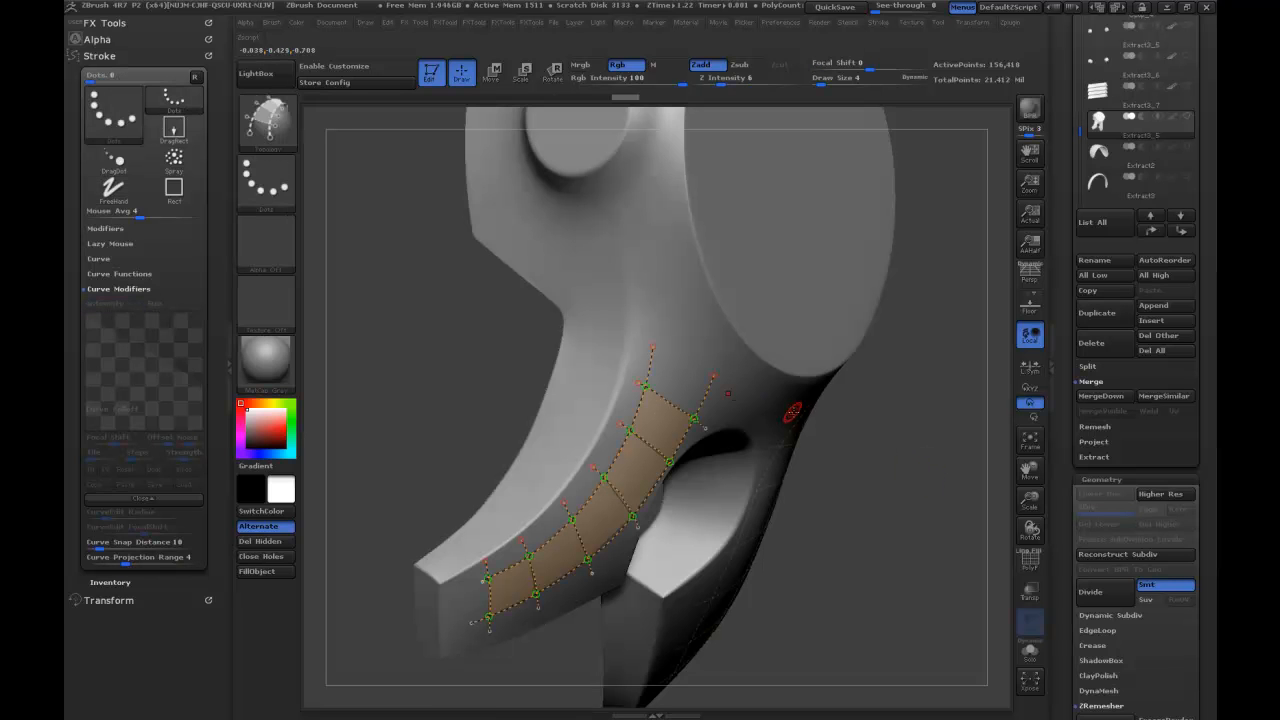
# Set Draw Size to 19 and generate the thickened strips on both legs of the piece.
pyautogui.press('s')
pyautogui.moveTo(856, 397); pyautogui.dragTo(868, 396)
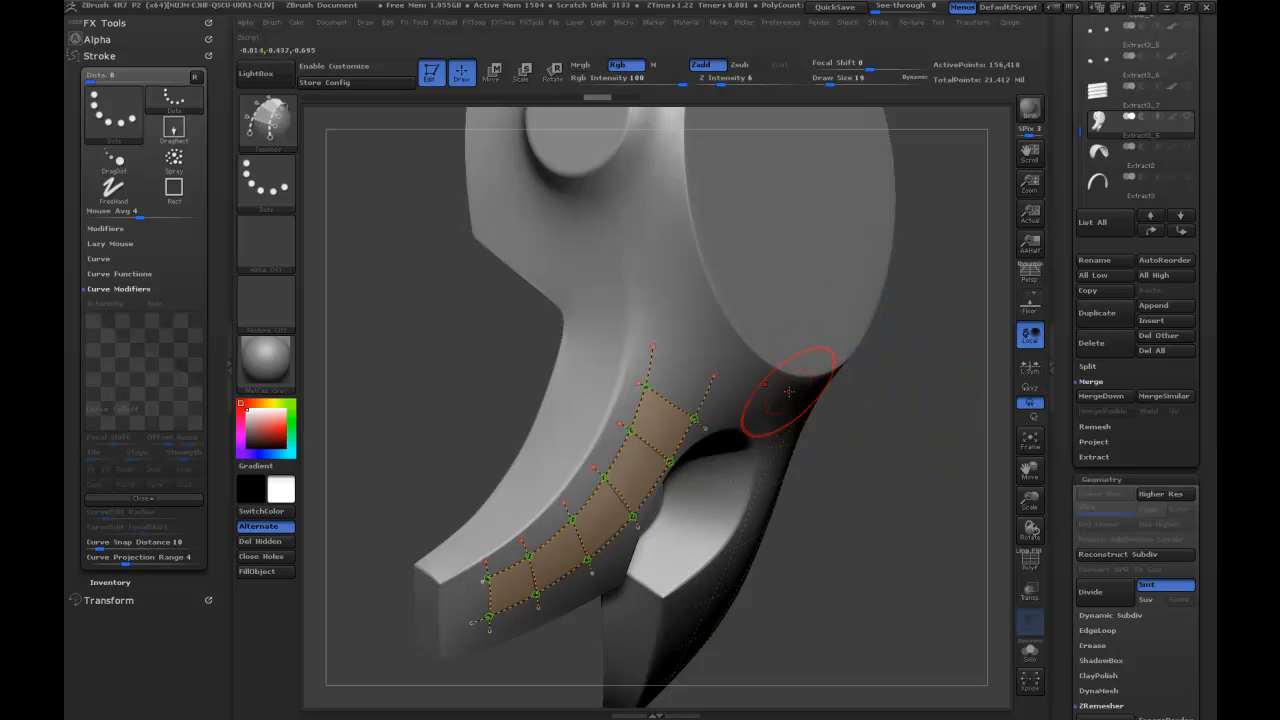
pyautogui.click(794, 406)
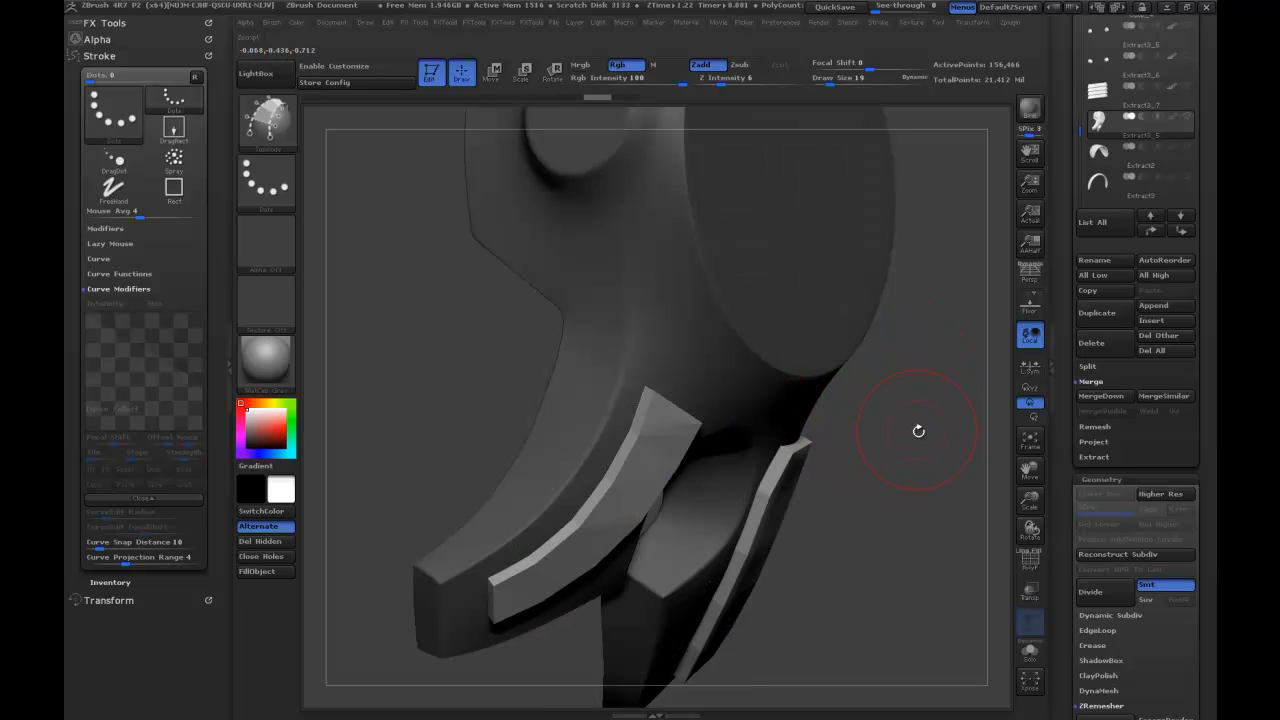
pyautogui.moveTo(913, 433)
pyautogui.mouseDown()
pyautogui.moveTo(700, 450)
pyautogui.moveTo(650, 420)
pyautogui.moveTo(715, 445)
pyautogui.moveTo(916, 442)
pyautogui.moveTo(933, 468)
pyautogui.mouseUp()
pyautogui.moveTo(869, 428)
pyautogui.mouseDown()
pyautogui.moveTo(907, 388)
pyautogui.moveTo(938, 404)
pyautogui.moveTo(906, 396)
pyautogui.moveTo(914, 408)
pyautogui.mouseUp()
# Try to isolate the strips by toggling the visibility of the armour piece's front polygroup.
pyautogui.hotkey('ctrl', 'shift')
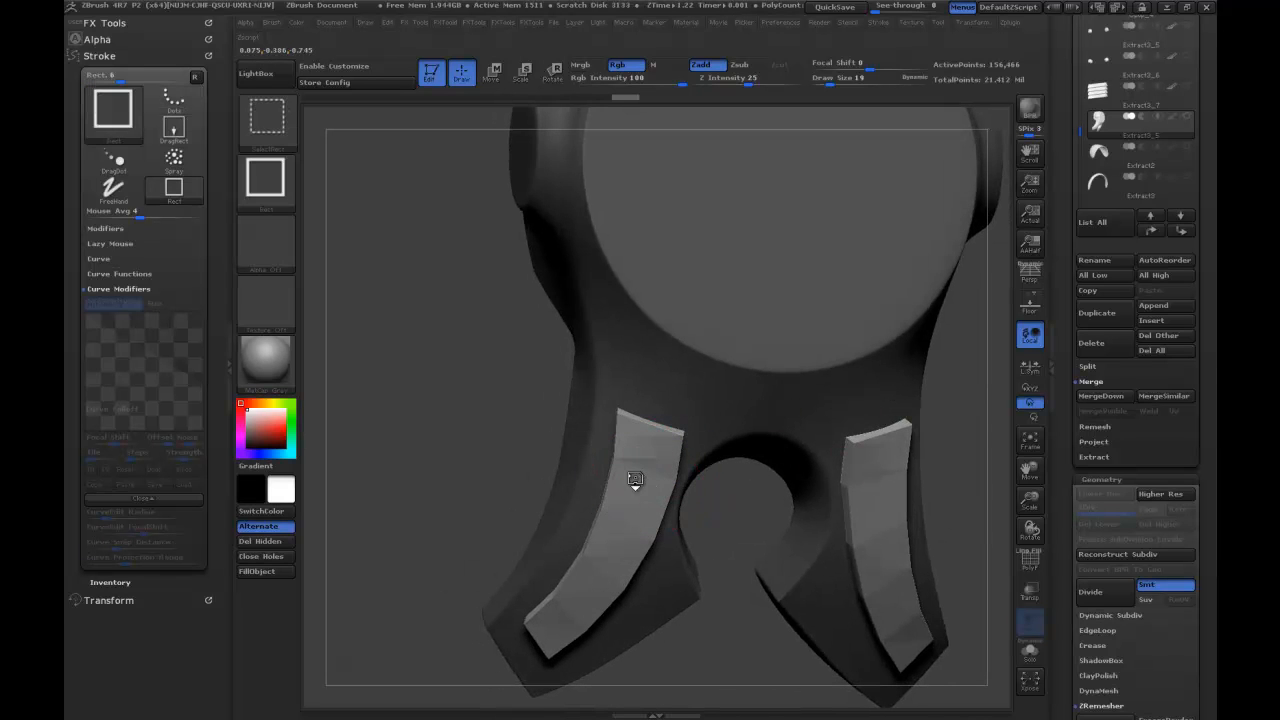
pyautogui.keyDown('ctrl'); pyautogui.keyDown('shift'); pyautogui.click(689, 437); pyautogui.keyUp('shift'); pyautogui.keyUp('ctrl')
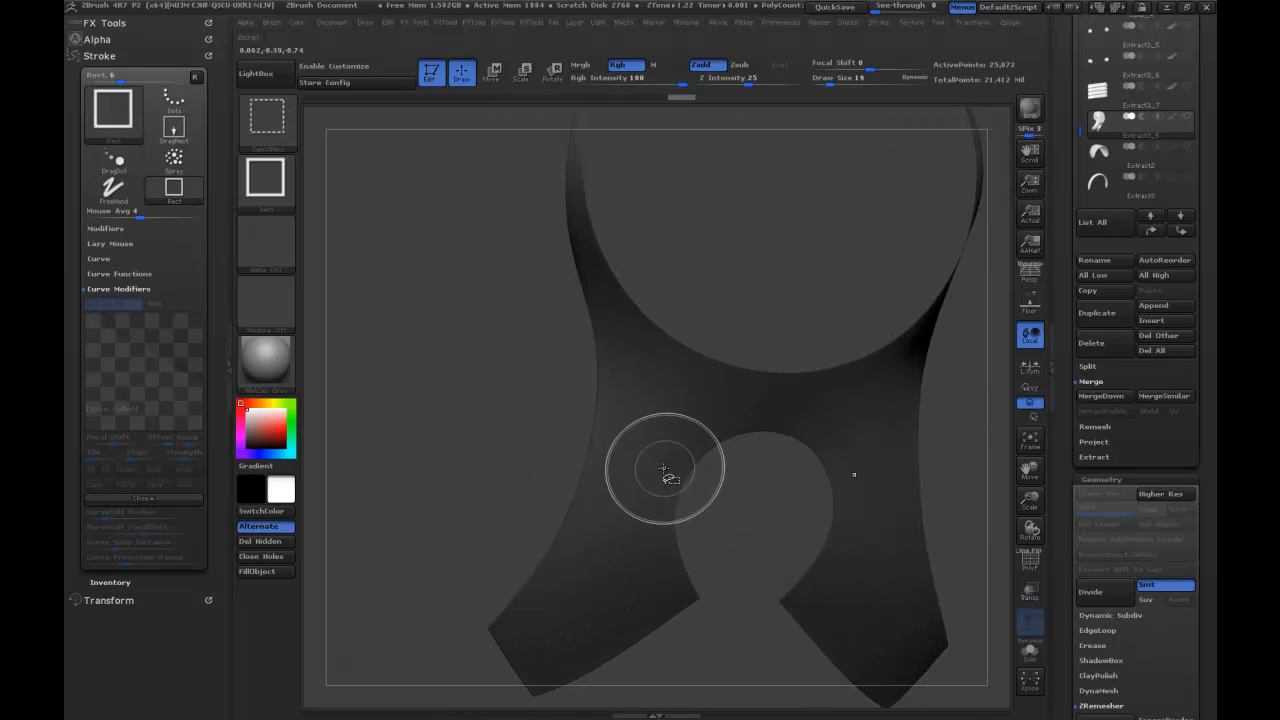
pyautogui.keyDown('ctrl'); pyautogui.keyDown('shift'); pyautogui.click(494, 467); pyautogui.keyUp('shift'); pyautogui.keyUp('ctrl')
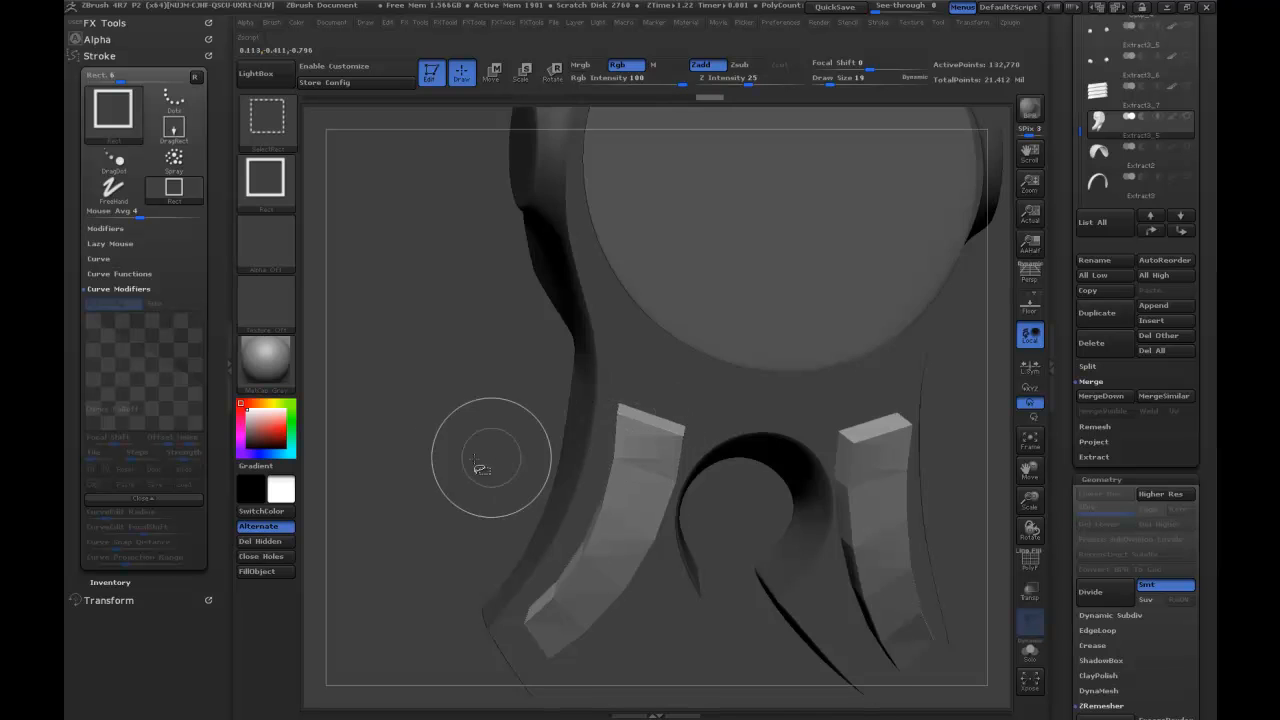
pyautogui.keyDown('ctrl'); pyautogui.keyDown('shift'); pyautogui.click(486, 458); pyautogui.keyUp('shift'); pyautogui.keyUp('ctrl')
pyautogui.keyDown('ctrl'); pyautogui.keyDown('shift'); pyautogui.click(628, 396); pyautogui.keyUp('shift'); pyautogui.keyUp('ctrl')
pyautogui.keyDown('ctrl'); pyautogui.keyDown('shift'); pyautogui.click(533, 453); pyautogui.keyUp('shift'); pyautogui.keyUp('ctrl')
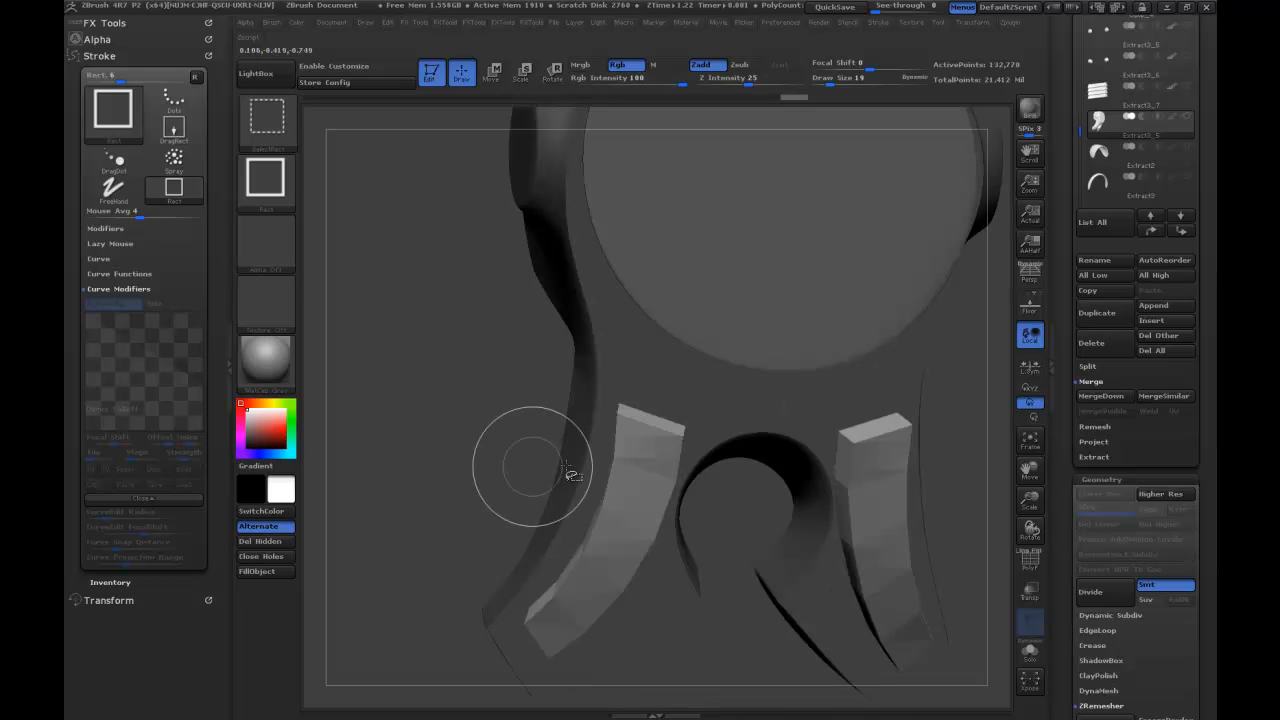
# Set Draw Size to 5, reveal the whole armour piece and display its polygroup wireframe.
pyautogui.press('s')
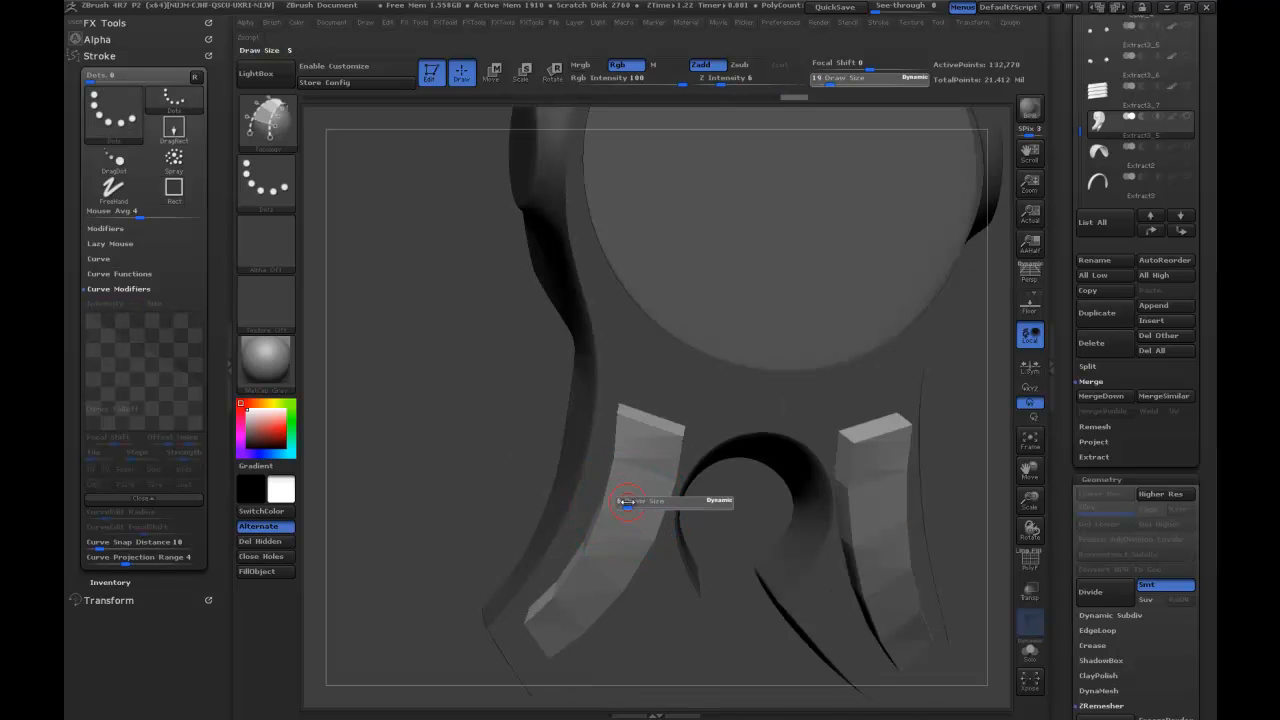
pyautogui.keyDown('ctrl'); pyautogui.keyDown('alt'); pyautogui.keyDown('shift'); pyautogui.click(628, 523); pyautogui.keyUp('shift'); pyautogui.keyUp('alt'); pyautogui.keyUp('ctrl')
pyautogui.keyDown('ctrl'); pyautogui.keyDown('shift'); pyautogui.click(502, 470); pyautogui.keyUp('shift'); pyautogui.keyUp('ctrl')
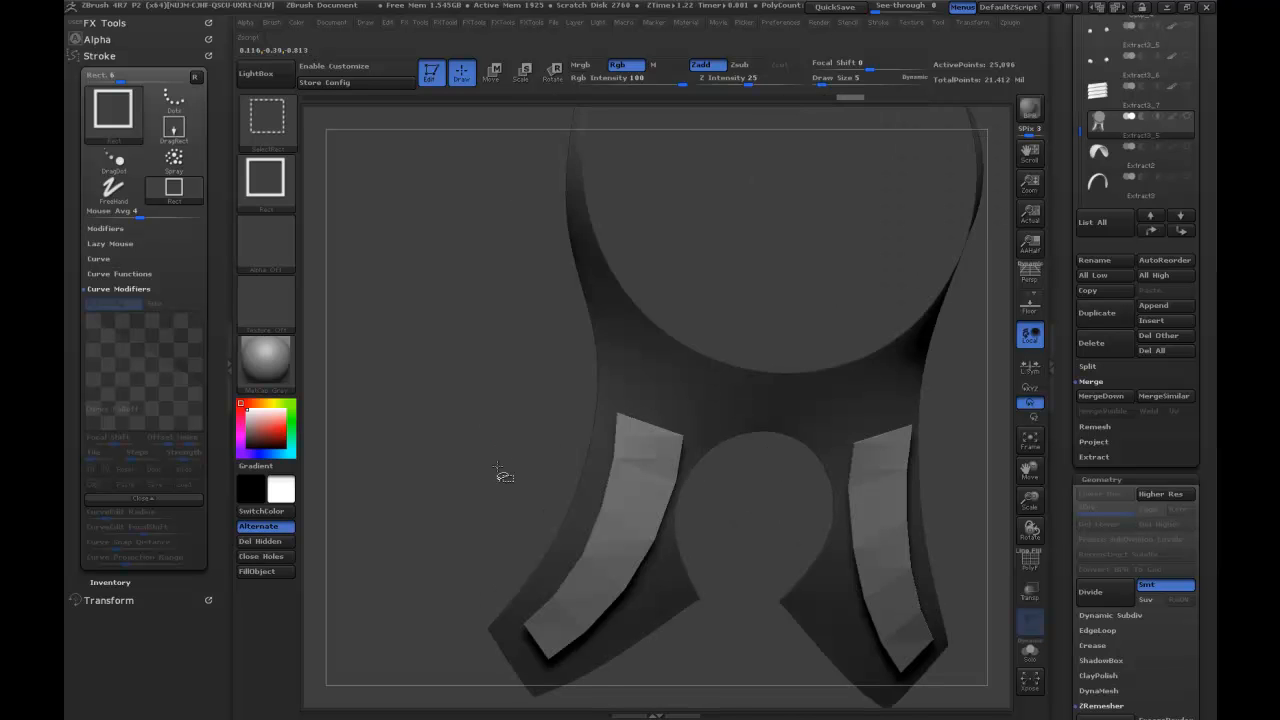
pyautogui.keyDown('ctrl'); pyautogui.keyDown('shift'); pyautogui.click(502, 470); pyautogui.keyUp('shift'); pyautogui.keyUp('ctrl')
pyautogui.click(1022, 560)
pyautogui.moveTo(934, 487); pyautogui.dragTo(885, 465)
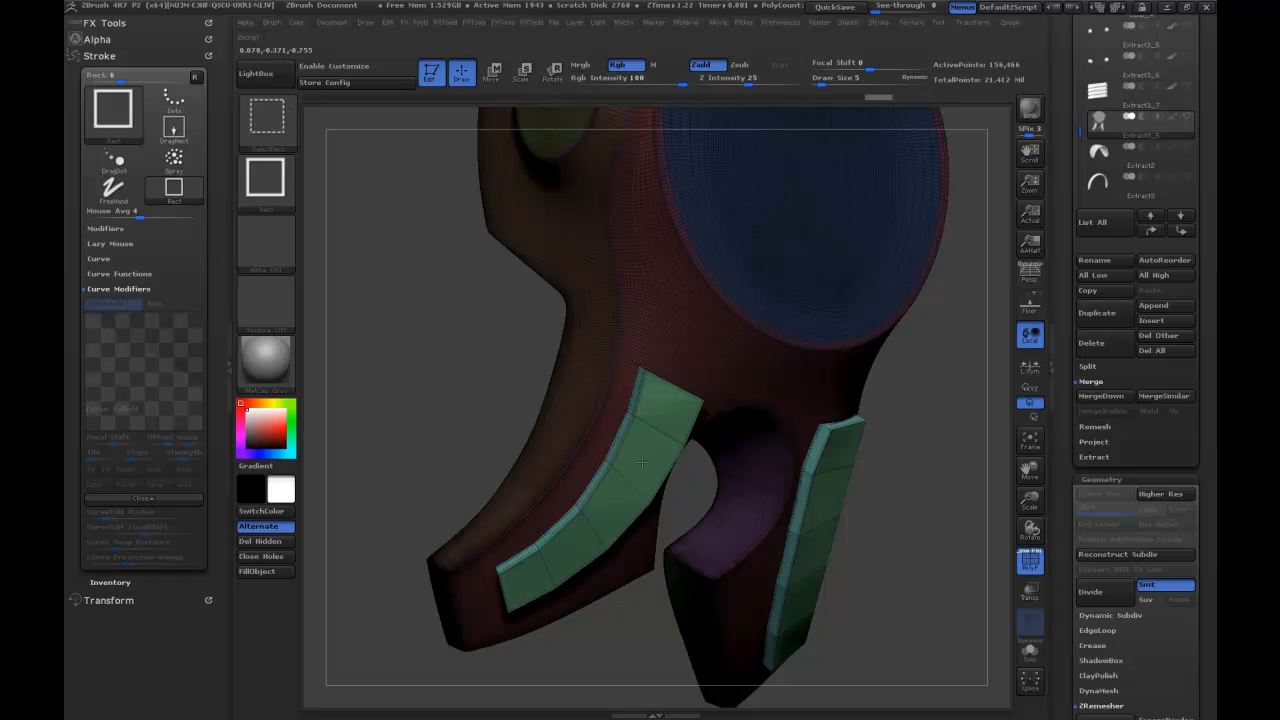
# Try to leave only the strips visible by hiding the piece's polygroups one after another, from the front and the back.
pyautogui.keyDown('ctrl'); pyautogui.keyDown('shift'); pyautogui.click(722, 447); pyautogui.keyUp('shift'); pyautogui.keyUp('ctrl')
pyautogui.keyDown('ctrl'); pyautogui.keyDown('shift'); pyautogui.click(886, 496); pyautogui.keyUp('shift'); pyautogui.keyUp('ctrl')
pyautogui.keyDown('ctrl'); pyautogui.keyDown('shift'); pyautogui.click(745, 452); pyautogui.keyUp('shift'); pyautogui.keyUp('ctrl')
pyautogui.keyDown('ctrl'); pyautogui.keyDown('shift'); pyautogui.click(621, 397); pyautogui.keyUp('shift'); pyautogui.keyUp('ctrl')
pyautogui.keyDown('ctrl'); pyautogui.keyDown('shift'); pyautogui.click(655, 466); pyautogui.keyUp('shift'); pyautogui.keyUp('ctrl')
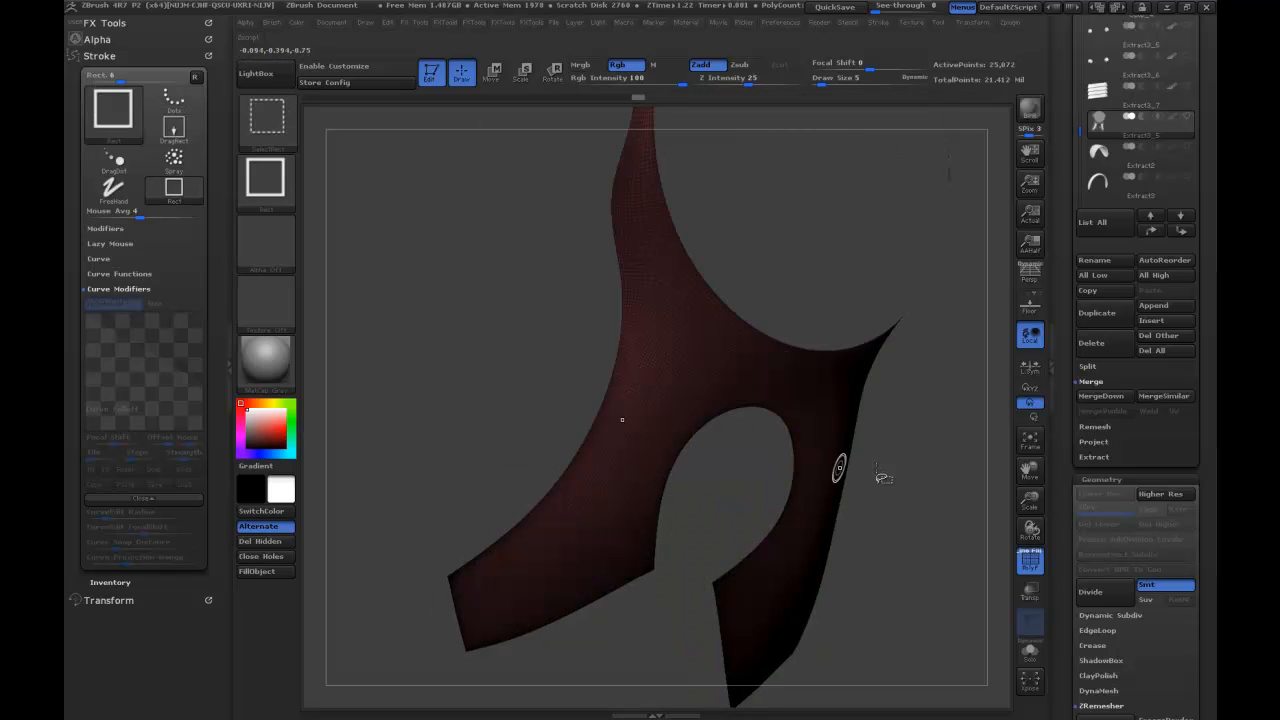
pyautogui.keyDown('ctrl'); pyautogui.keyDown('shift'); pyautogui.click(888, 496); pyautogui.keyUp('shift'); pyautogui.keyUp('ctrl')
pyautogui.keyDown('ctrl'); pyautogui.keyDown('shift'); pyautogui.click(681, 418); pyautogui.keyUp('shift'); pyautogui.keyUp('ctrl')
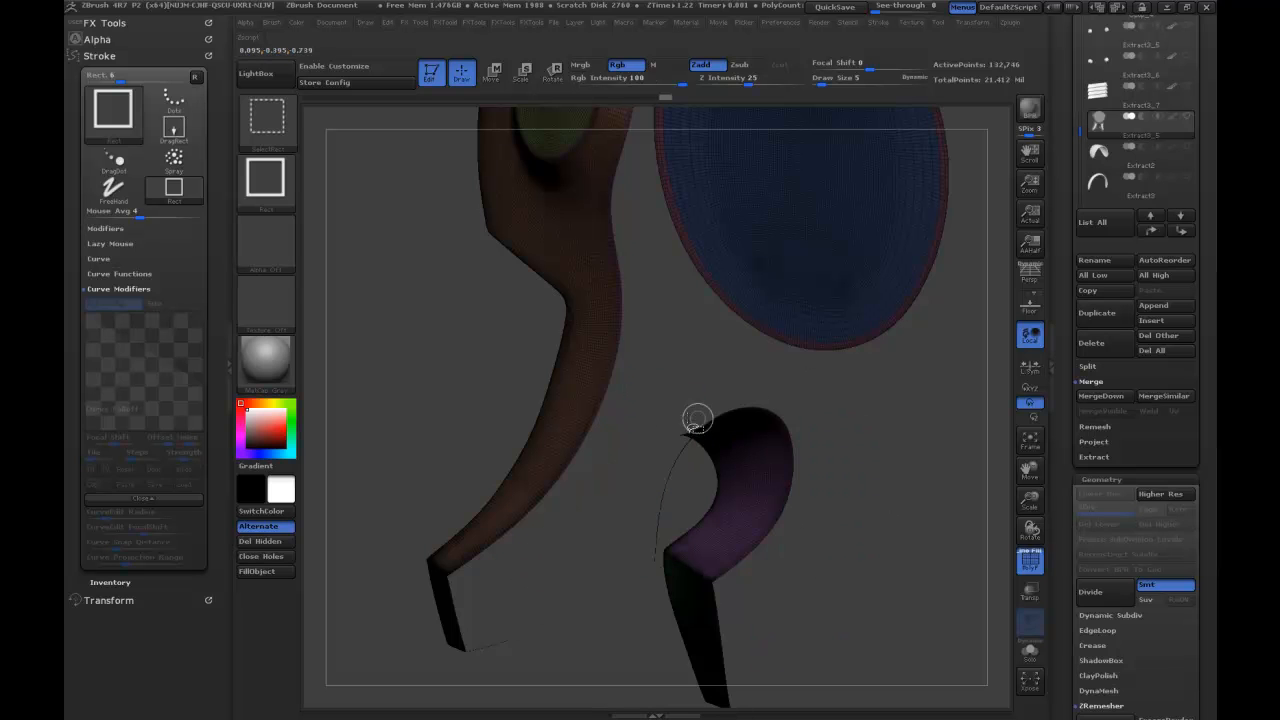
pyautogui.keyDown('ctrl'); pyautogui.keyDown('shift'); pyautogui.click(910, 442); pyautogui.keyUp('shift'); pyautogui.keyUp('ctrl')
pyautogui.moveTo(888, 464); pyautogui.dragTo(978, 477)
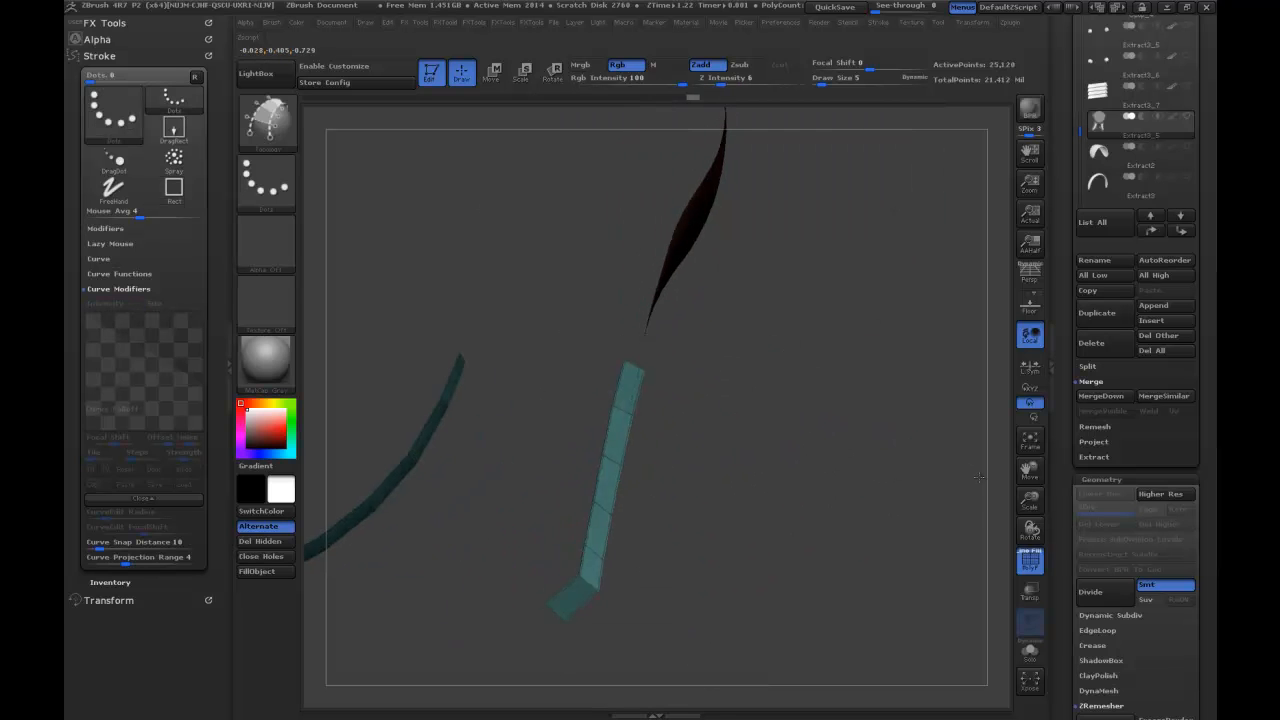
pyautogui.keyDown('ctrl'); pyautogui.keyDown('alt'); pyautogui.keyDown('shift'); pyautogui.click(700, 248); pyautogui.keyUp('shift'); pyautogui.keyUp('alt'); pyautogui.keyUp('ctrl')
pyautogui.keyDown('ctrl'); pyautogui.keyDown('shift'); pyautogui.click(830, 388); pyautogui.keyUp('shift'); pyautogui.keyUp('ctrl')
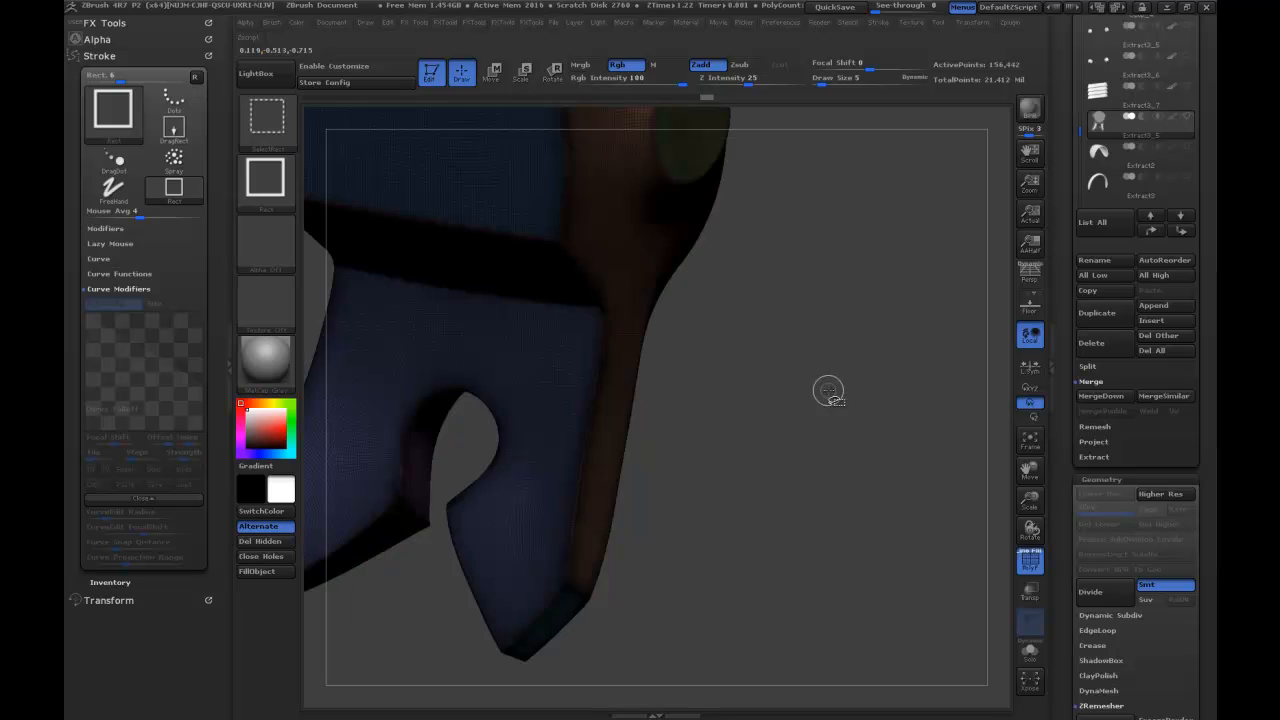
pyautogui.moveTo(776, 403); pyautogui.dragTo(685, 470)
pyautogui.keyDown('ctrl'); pyautogui.keyDown('alt'); pyautogui.keyDown('shift'); pyautogui.click(685, 467); pyautogui.keyUp('shift'); pyautogui.keyUp('alt'); pyautogui.keyUp('ctrl')
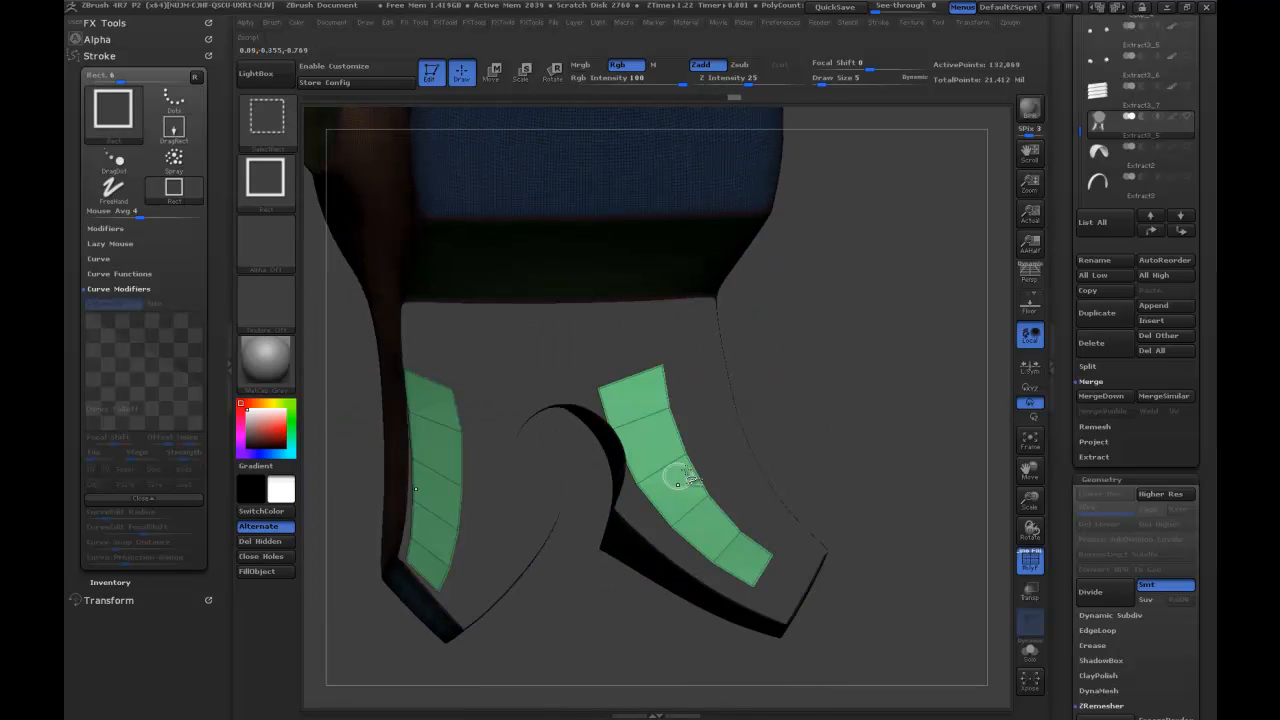
pyautogui.moveTo(645, 398); pyautogui.dragTo(637, 445, button='right')
pyautogui.keyDown('ctrl'); pyautogui.keyDown('shift'); pyautogui.click(646, 430); pyautogui.keyUp('shift'); pyautogui.keyUp('ctrl')
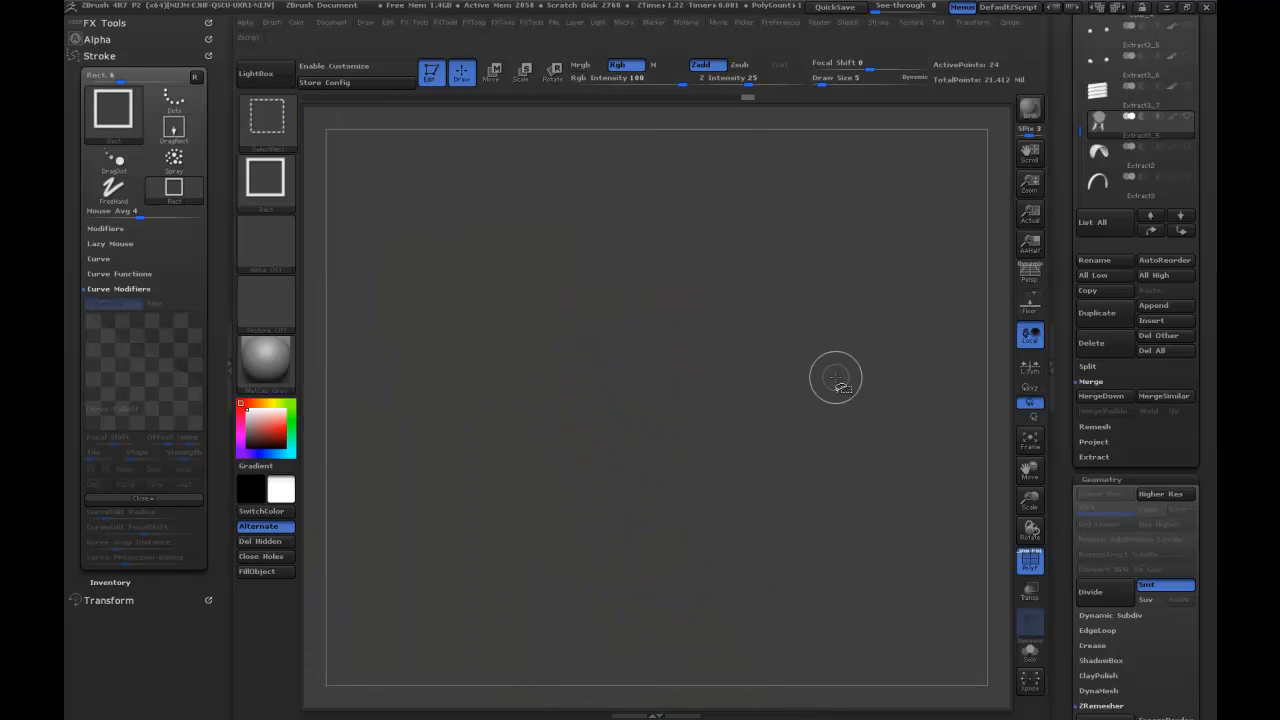
# Hide the armour polygroups and grow the visibility so that only the two complete strips are shown.
pyautogui.keyDown('ctrl'); pyautogui.keyDown('shift'); pyautogui.click(818, 415); pyautogui.keyUp('shift'); pyautogui.keyUp('ctrl')
pyautogui.moveTo(829, 412); pyautogui.dragTo(709, 422, button='right')
pyautogui.keyDown('ctrl'); pyautogui.keyDown('shift'); pyautogui.click(709, 422); pyautogui.keyUp('shift'); pyautogui.keyUp('ctrl')
pyautogui.keyDown('ctrl'); pyautogui.keyDown('shift'); pyautogui.click(894, 473); pyautogui.keyUp('shift'); pyautogui.keyUp('ctrl')
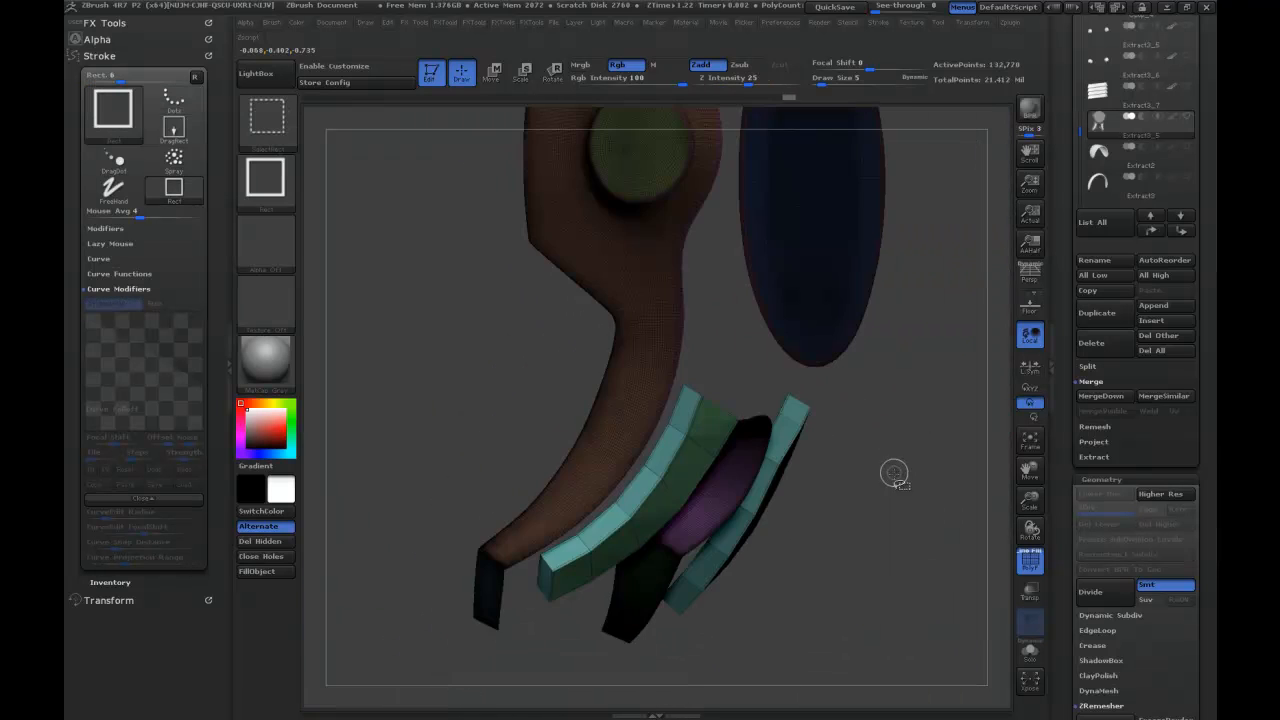
pyautogui.keyDown('ctrl'); pyautogui.keyDown('shift'); pyautogui.click(879, 467); pyautogui.keyUp('shift'); pyautogui.keyUp('ctrl')
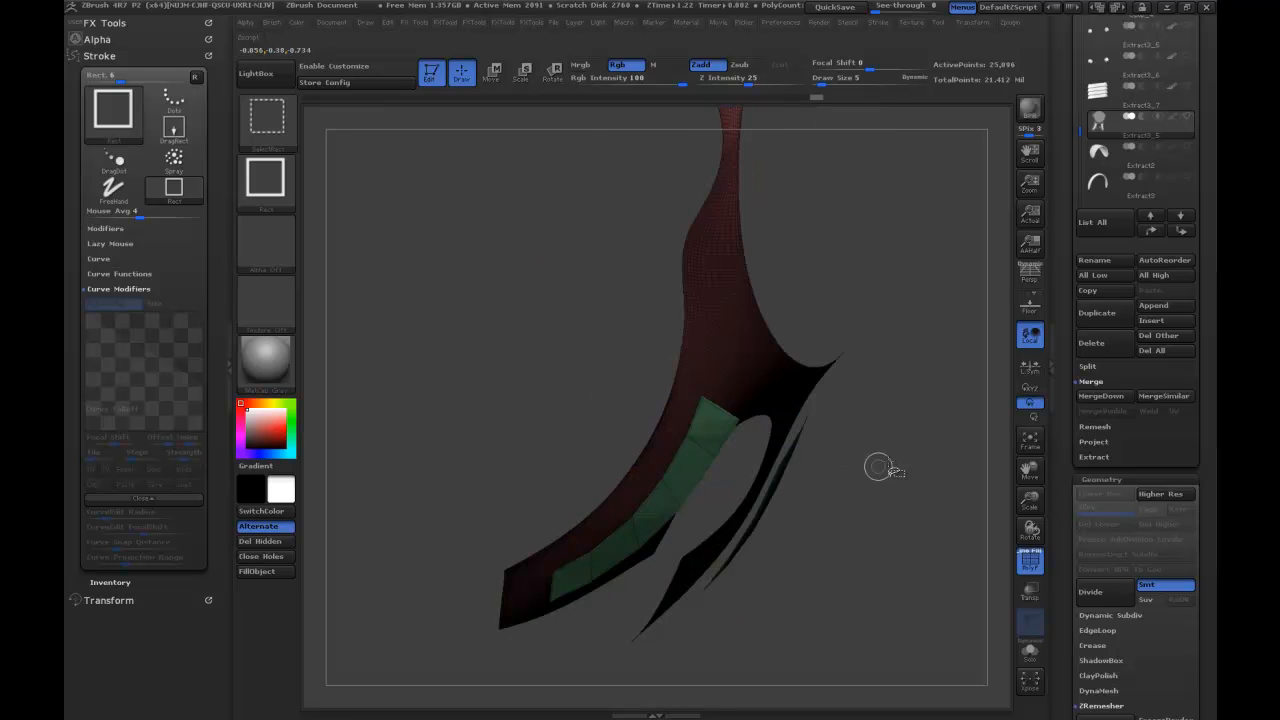
pyautogui.keyDown('ctrl'); pyautogui.keyDown('shift'); pyautogui.click(828, 413); pyautogui.keyUp('shift'); pyautogui.keyUp('ctrl')
pyautogui.moveTo(914, 431); pyautogui.dragTo(895, 377, button='right')
pyautogui.hotkey('ctrl', 'shift', 'x')
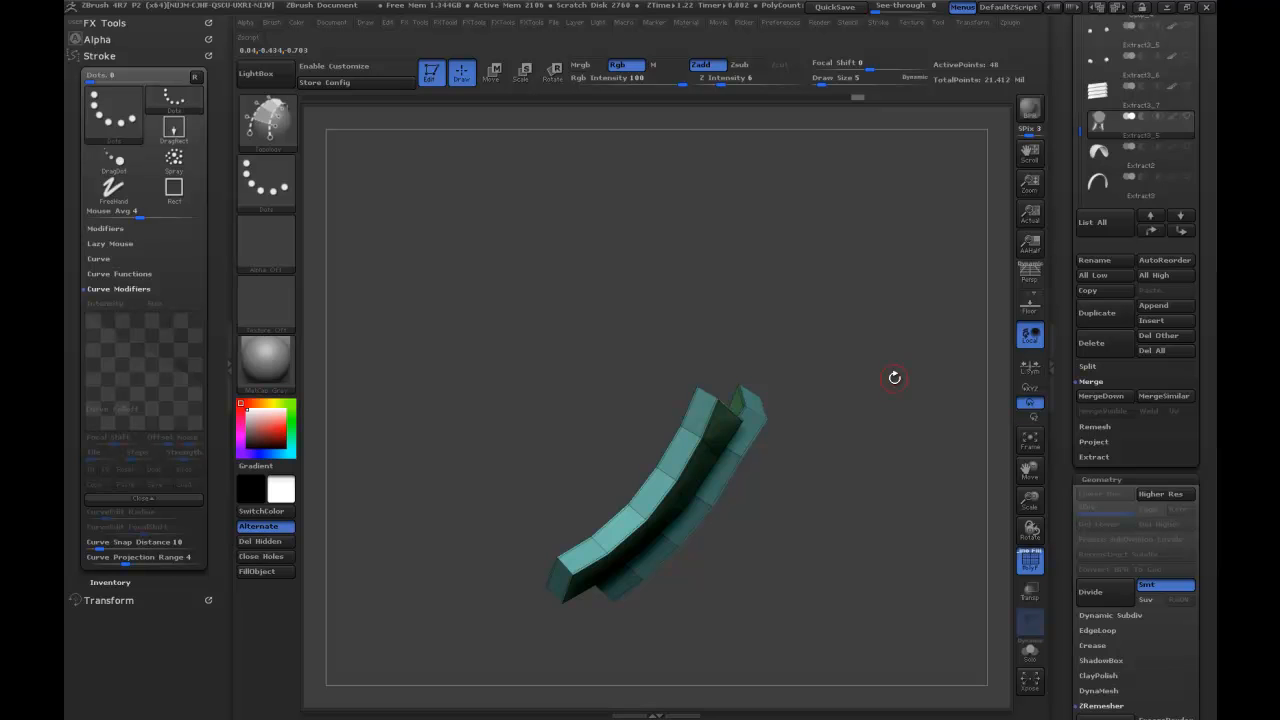
# Split the hidden armour off so the strips form their own subtool, and make the armour subtool visible again.
pyautogui.moveTo(894, 377); pyautogui.dragTo(815, 293, button='right')
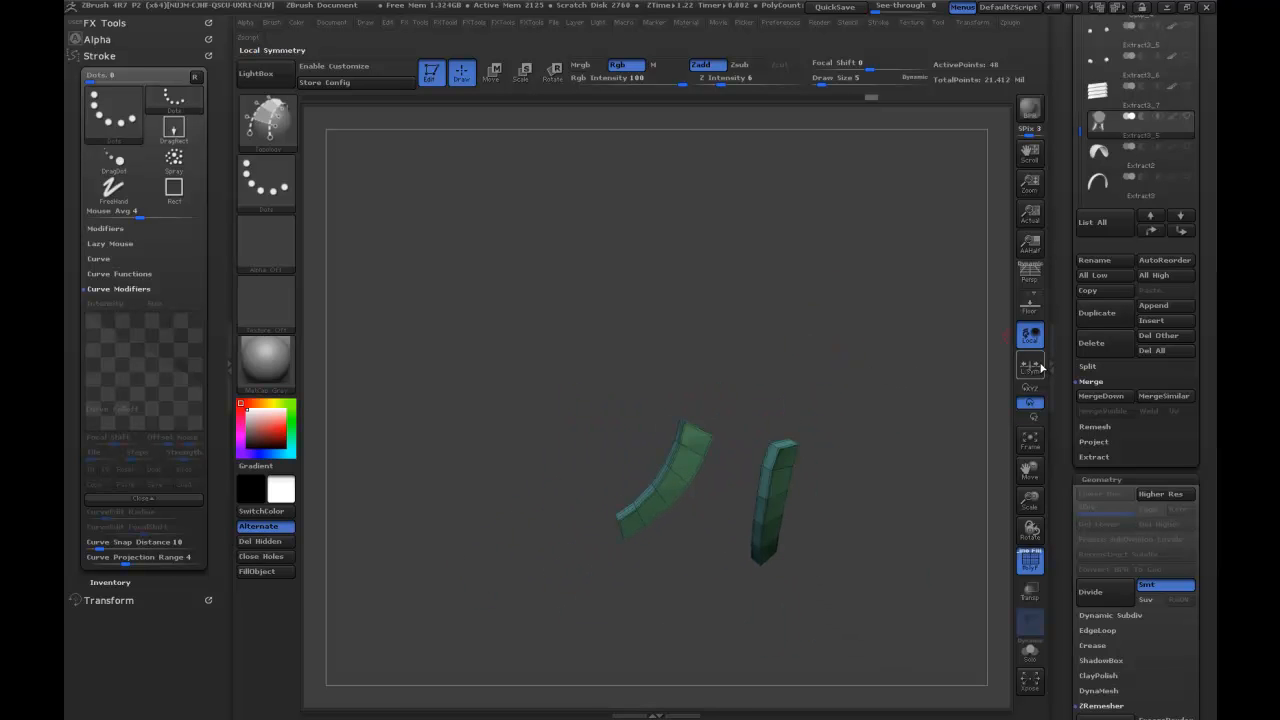
pyautogui.click(1088, 366)
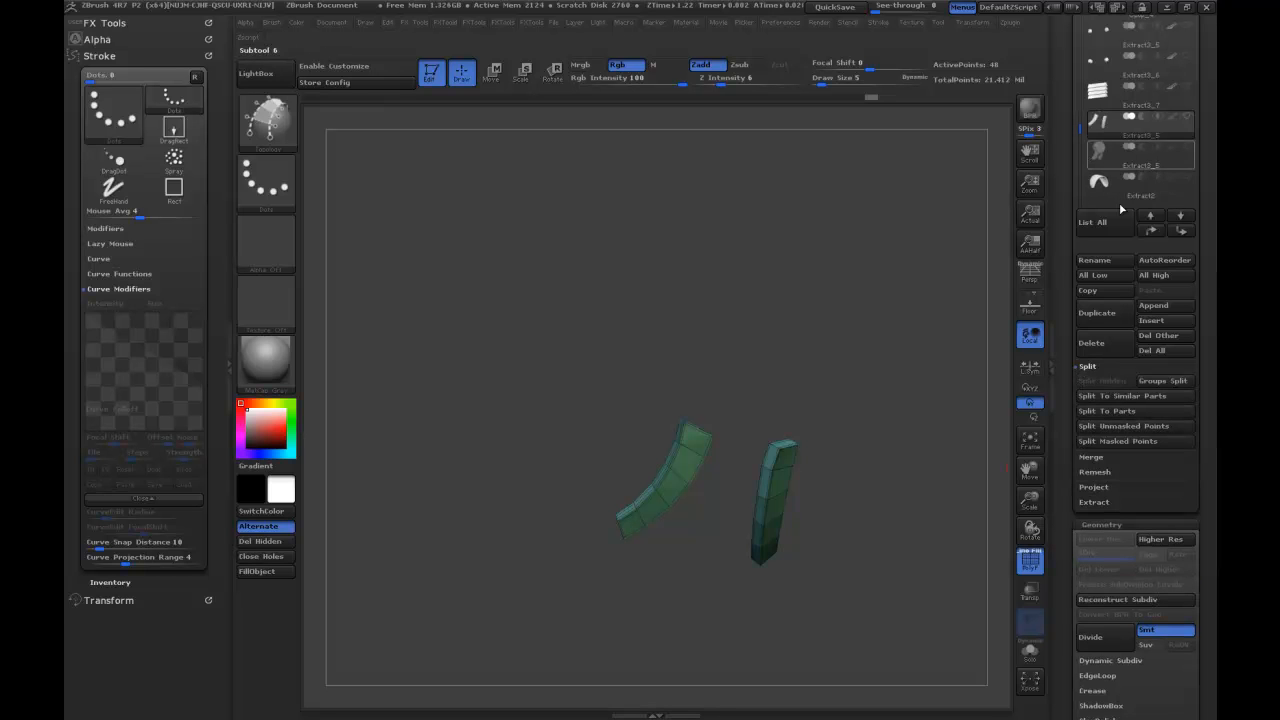
pyautogui.click(1188, 147)
pyautogui.moveTo(949, 453)
pyautogui.mouseDown(button='right')
pyautogui.moveTo(911, 429)
pyautogui.moveTo(934, 457)
pyautogui.moveTo(914, 389)
pyautogui.moveTo(894, 426)
pyautogui.mouseUp(button='right')
# Try smoothing the strips by subdividing them to level 4, and compare the lower subdivision levels without the wireframe.
pyautogui.press('ctrl')
pyautogui.hotkey('ctrl', 'd')
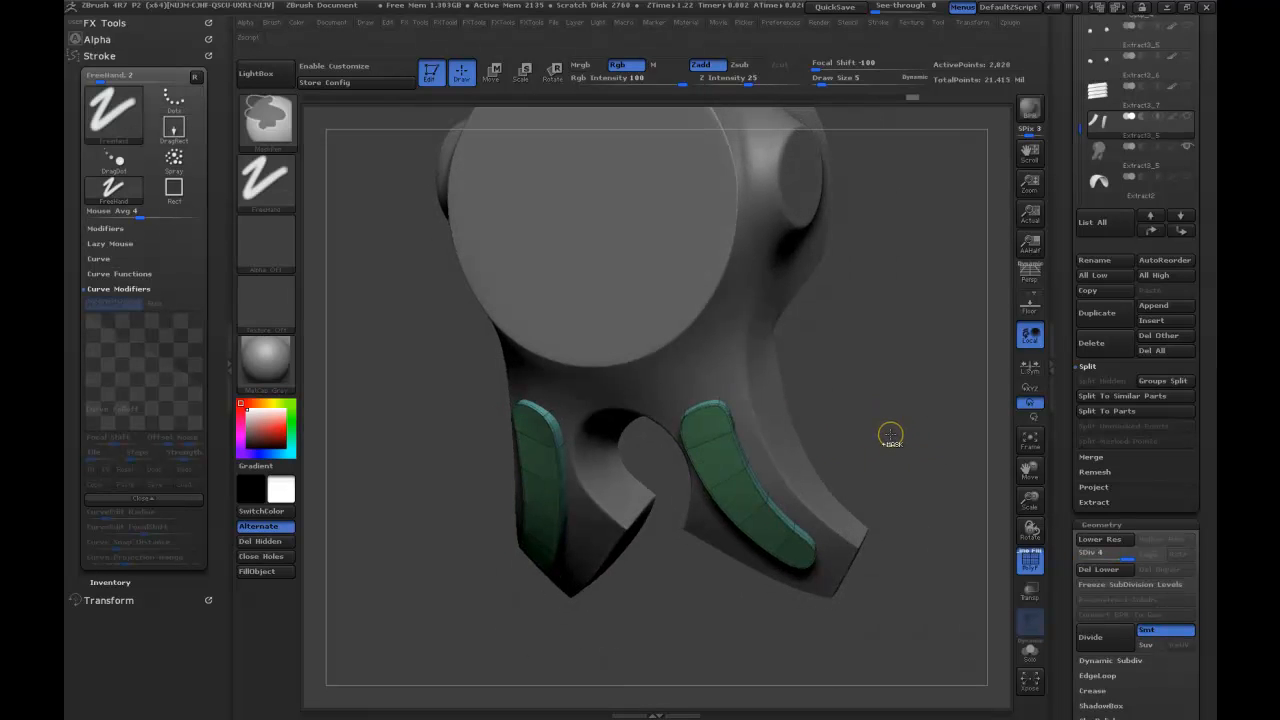
pyautogui.moveTo(901, 440); pyautogui.dragTo(922, 424, button='right')
pyautogui.click(1033, 557)
pyautogui.moveTo(915, 470); pyautogui.dragTo(872, 465, button='right')
pyautogui.press('ctrl')
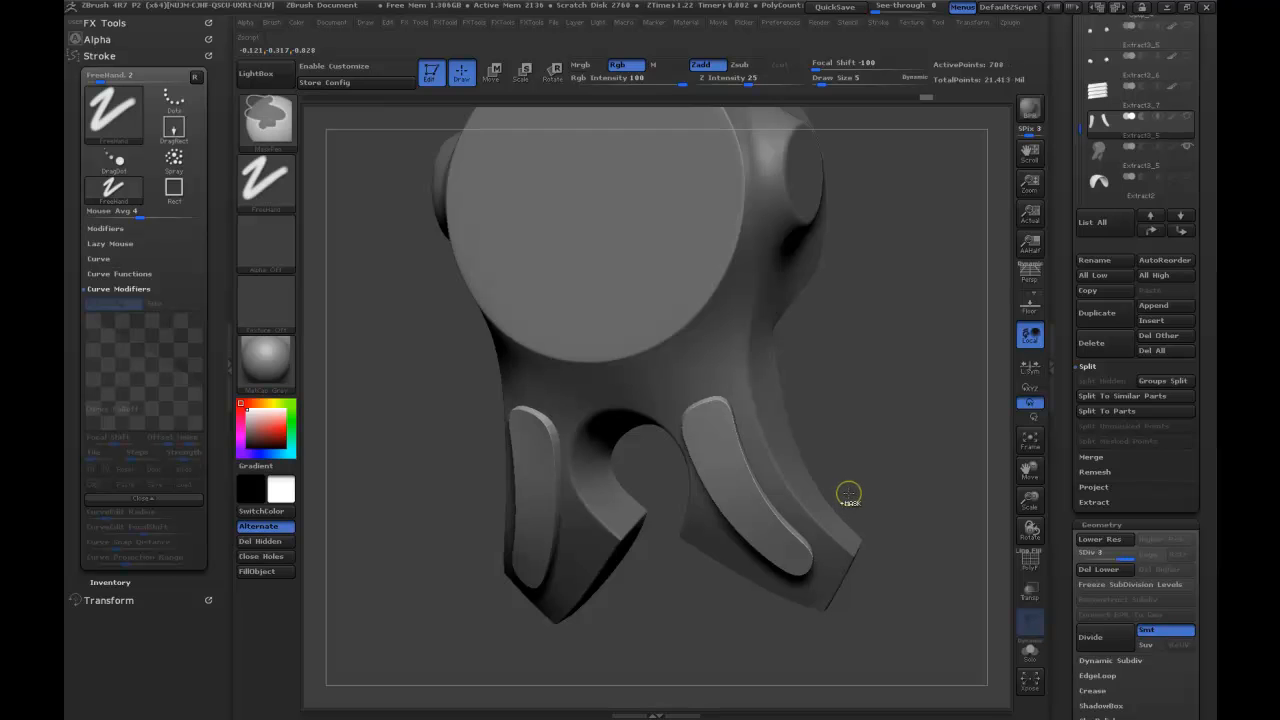
pyautogui.hotkey('shift', 'd')
pyautogui.hotkey('shift', 'd')
# Display the polygroup wireframe on the undivided strips and assign their polygroups by normals.
pyautogui.moveTo(885, 421)
pyautogui.mouseDown()
pyautogui.moveTo(911, 416)
pyautogui.moveTo(830, 395)
pyautogui.mouseUp()
pyautogui.click(1033, 560)
pyautogui.keyDown('alt'); pyautogui.moveTo(885, 350); pyautogui.dragTo(996, 387); pyautogui.keyUp('alt')
pyautogui.moveTo(1063, 455); pyautogui.dragTo(1052, 284)
pyautogui.moveTo(1067, 478); pyautogui.dragTo(1069, 457)
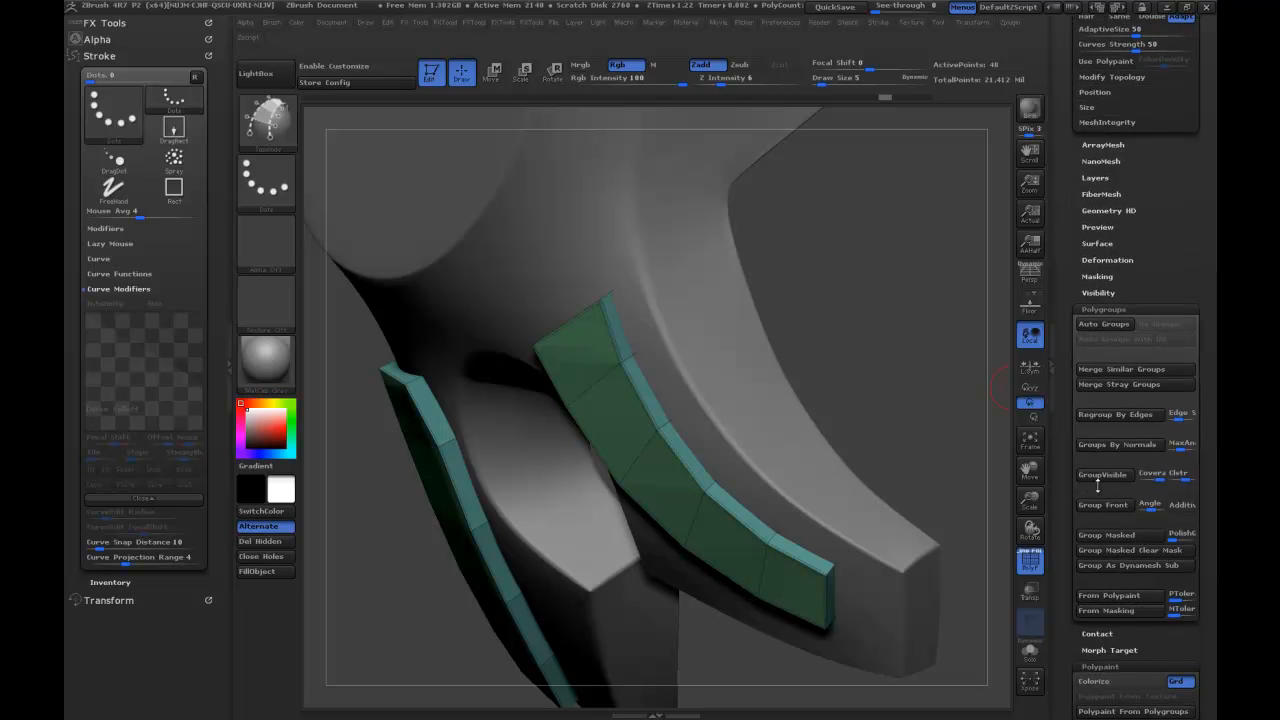
pyautogui.click(1110, 445)
# Examine the strips' new polygroups by isolating single groups and comparing the shape with and without the wireframe.
pyautogui.moveTo(975, 430); pyautogui.dragTo(935, 410)
pyautogui.keyDown('ctrl'); pyautogui.keyDown('shift'); pyautogui.click(616, 475); pyautogui.keyUp('shift'); pyautogui.keyUp('ctrl')
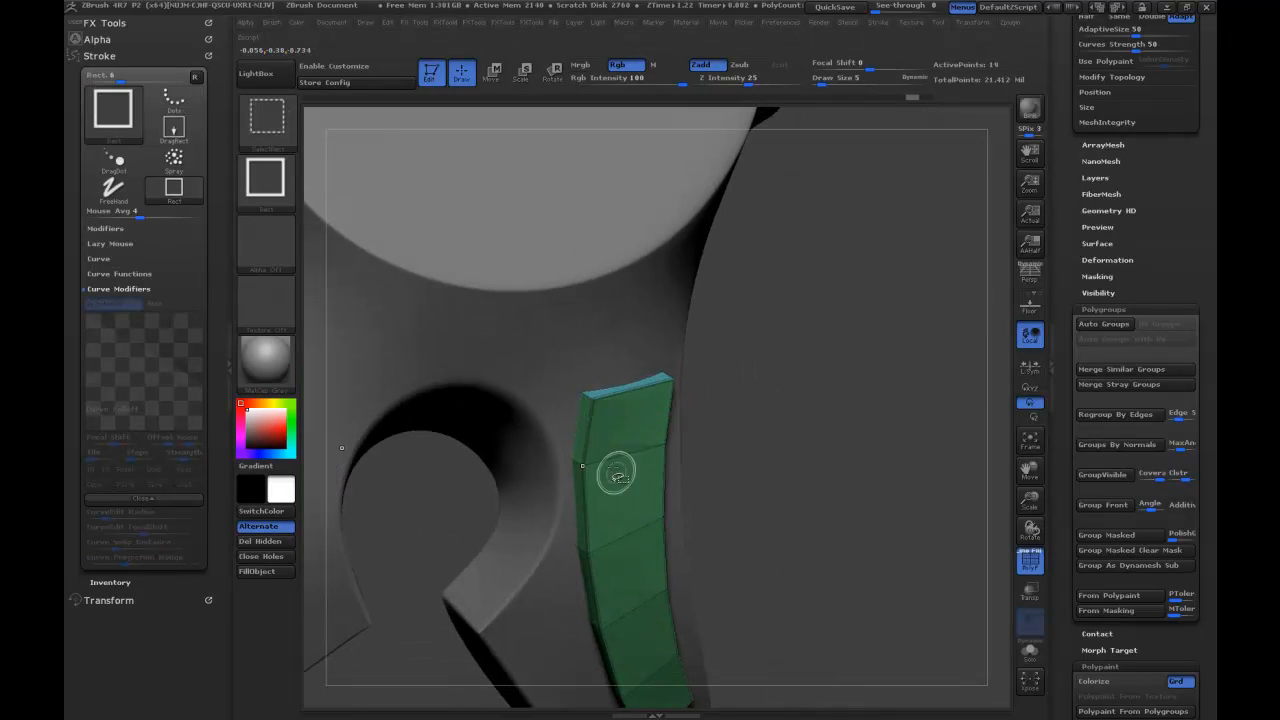
pyautogui.keyDown('ctrl'); pyautogui.keyDown('shift'); pyautogui.click(580, 438); pyautogui.keyUp('shift'); pyautogui.keyUp('ctrl')
pyautogui.keyDown('ctrl'); pyautogui.keyDown('shift'); pyautogui.click(714, 418); pyautogui.keyUp('shift'); pyautogui.keyUp('ctrl')
pyautogui.moveTo(977, 523)
pyautogui.mouseDown()
pyautogui.moveTo(901, 482)
pyautogui.moveTo(890, 430)
pyautogui.moveTo(795, 420)
pyautogui.mouseUp()
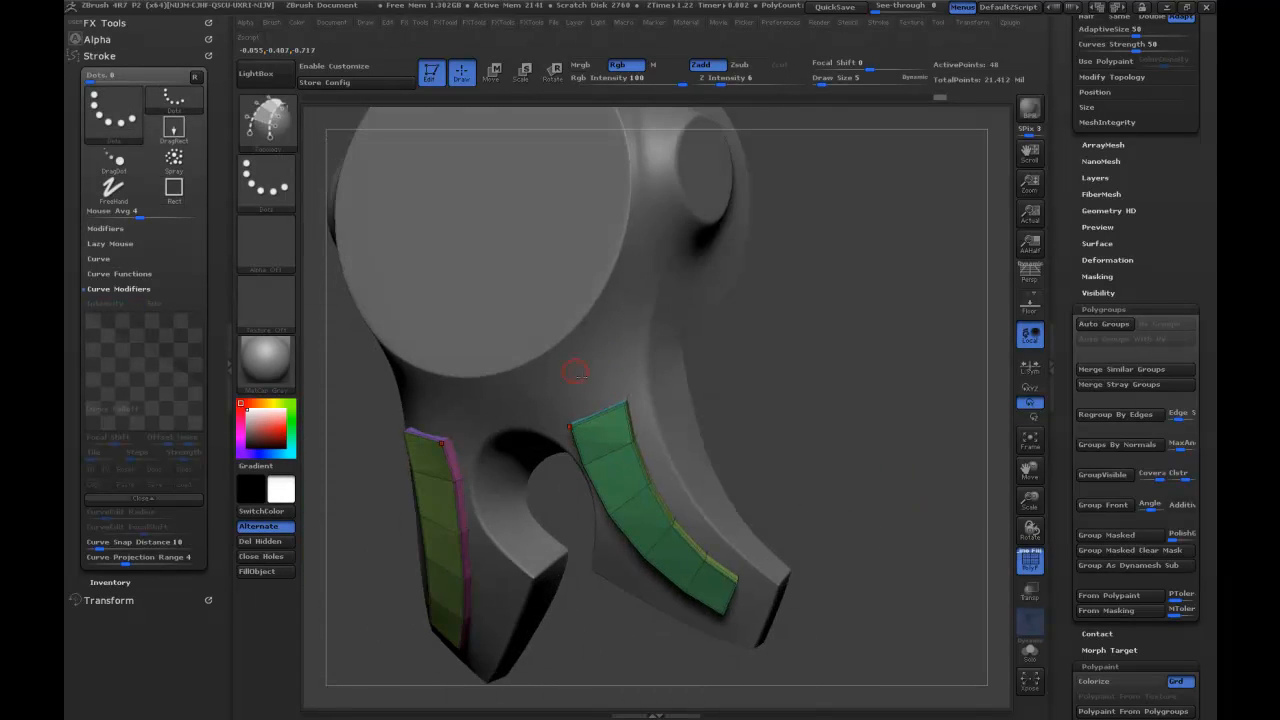
pyautogui.moveTo(909, 518); pyautogui.dragTo(769, 466)
pyautogui.click(1023, 565)
pyautogui.moveTo(921, 476); pyautogui.dragTo(955, 478)
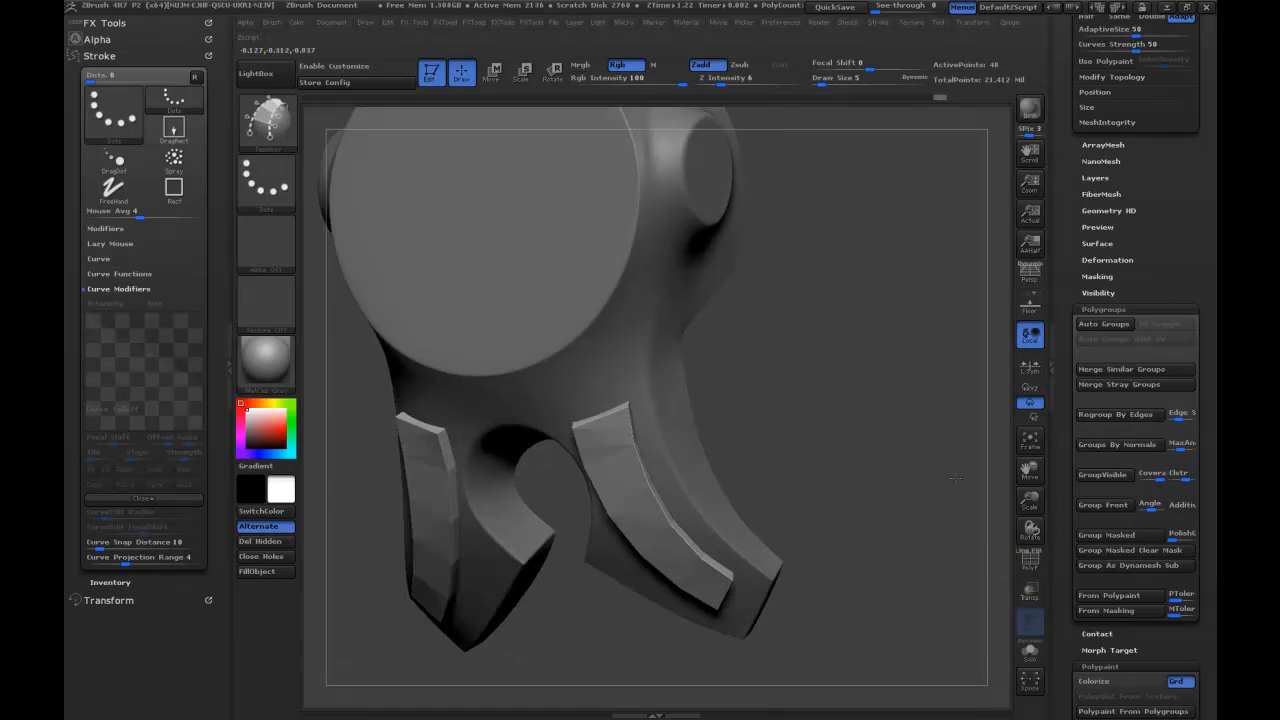
pyautogui.click(1038, 568)
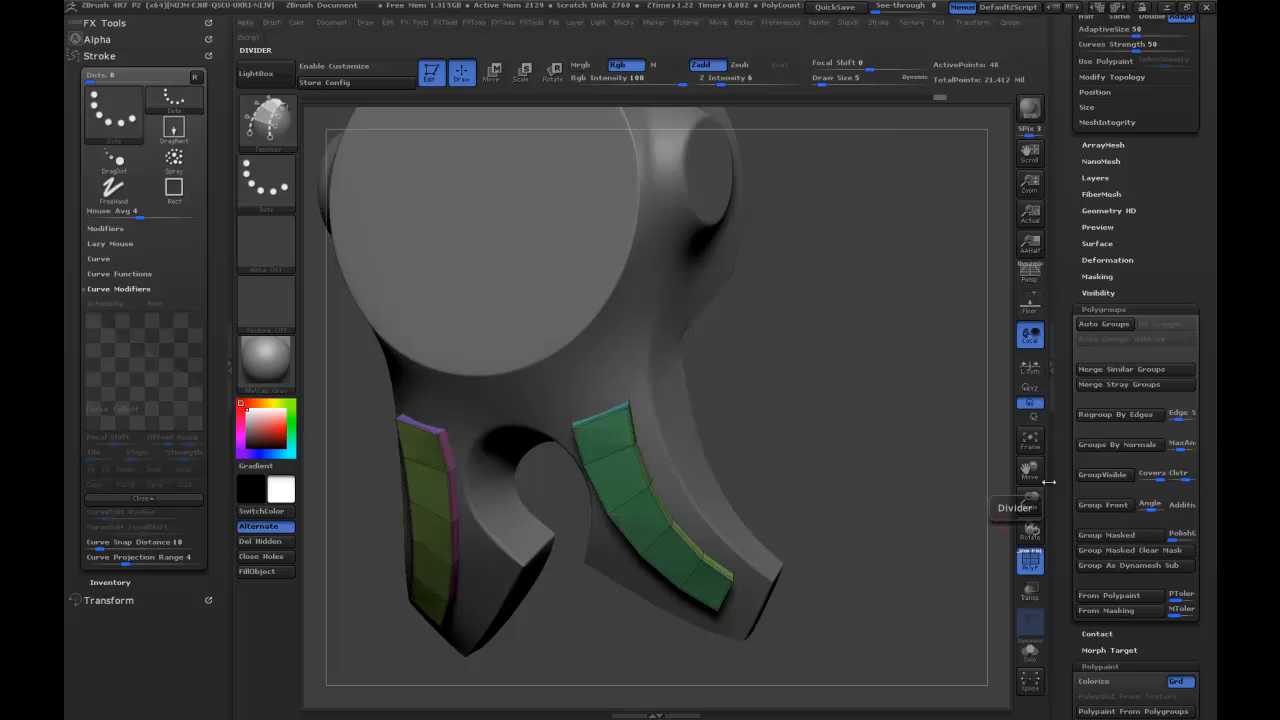
# Isolate the strips in Solo mode and bevel their creased edges with a Bevel Width of 0.00149.
pyautogui.click(1030, 651)
pyautogui.moveTo(1064, 313); pyautogui.dragTo(1081, 400)
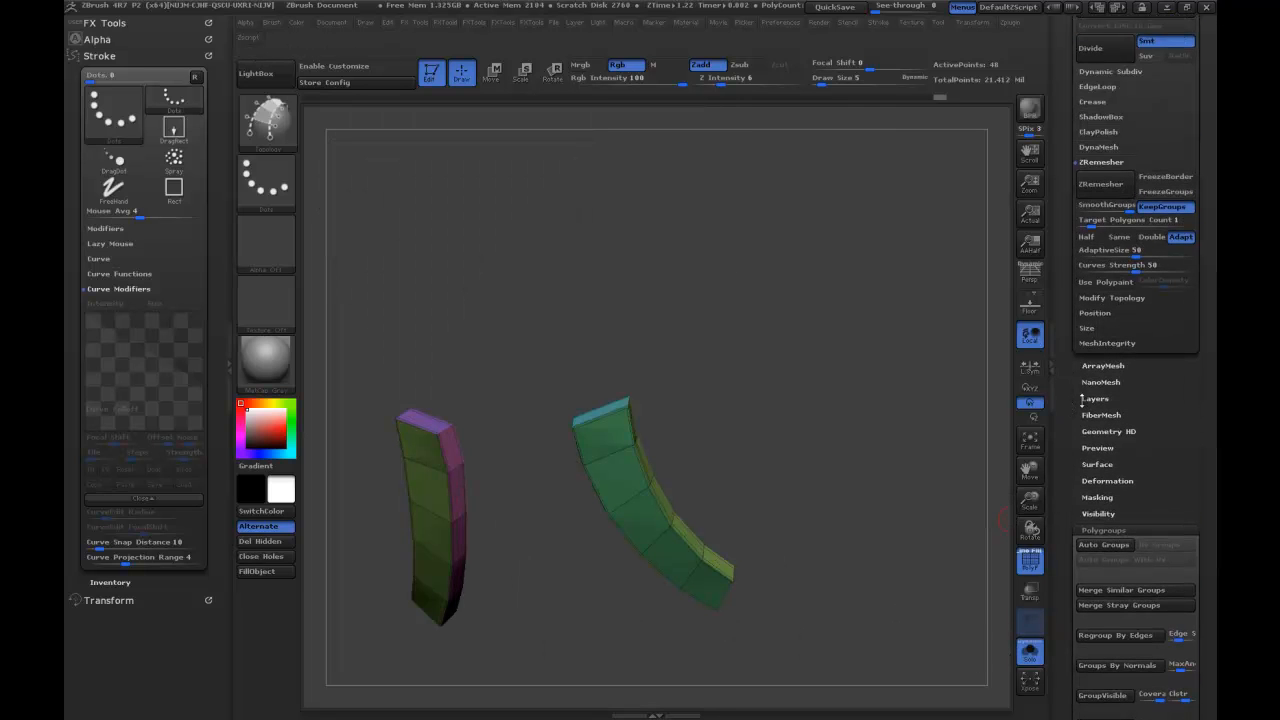
pyautogui.click(1092, 102)
pyautogui.click(1103, 163)
pyautogui.click(1090, 184)
pyautogui.click(1097, 206)
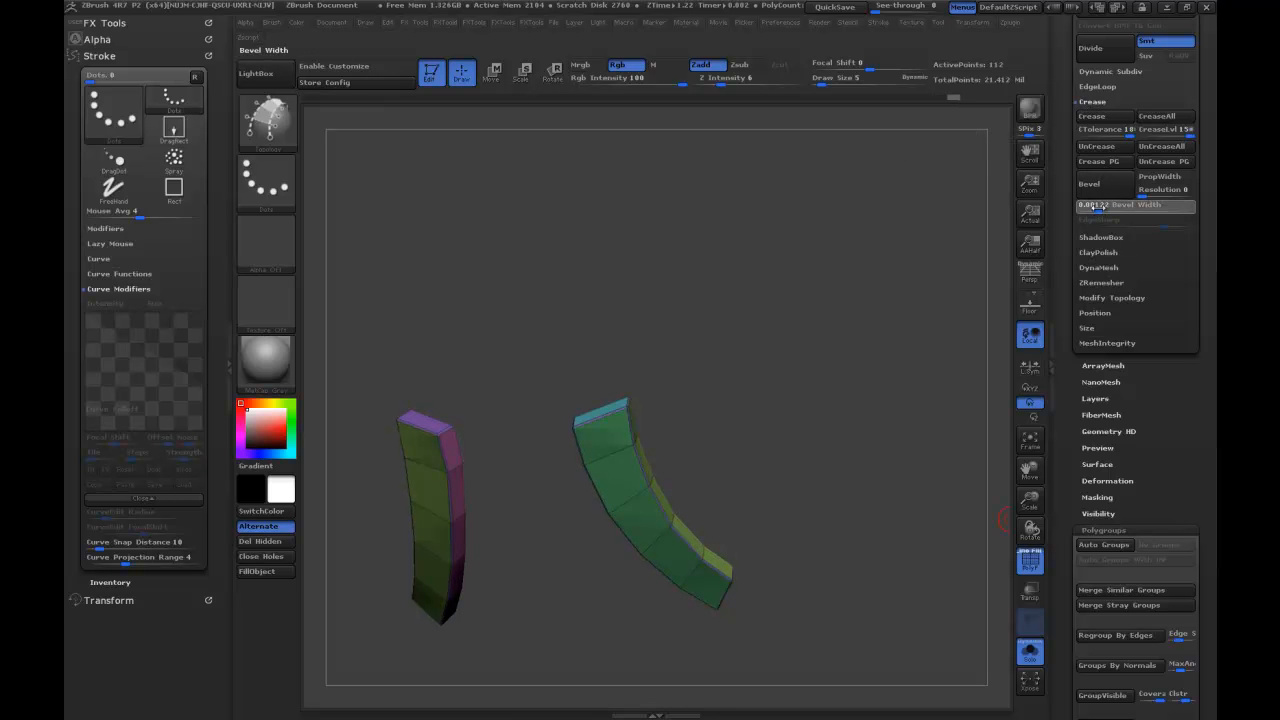
pyautogui.moveTo(1085, 208); pyautogui.dragTo(1109, 208)
pyautogui.moveTo(1101, 211); pyautogui.dragTo(1100, 211)
# Subdivide the bevelled strips, turn off the wireframe and leave Solo mode to check them on the armour piece.
pyautogui.press('ctrl')
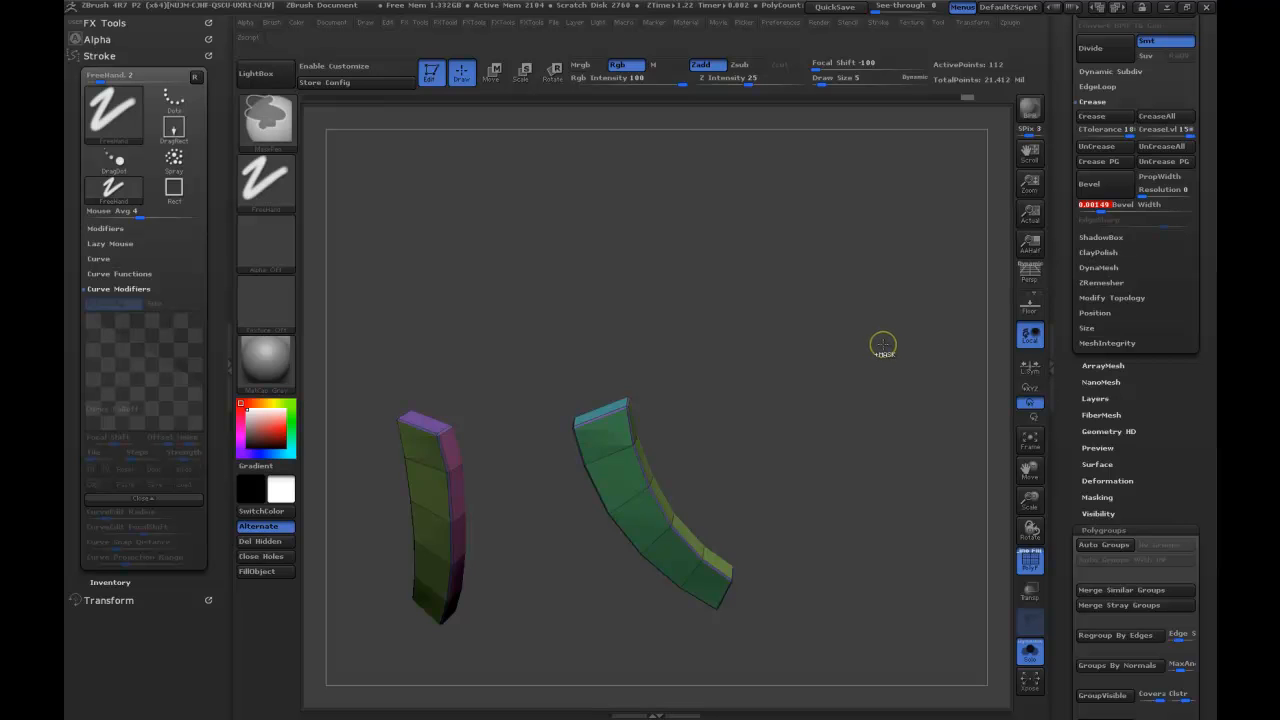
pyautogui.hotkey('ctrl', 'd')
pyautogui.click(1037, 571)
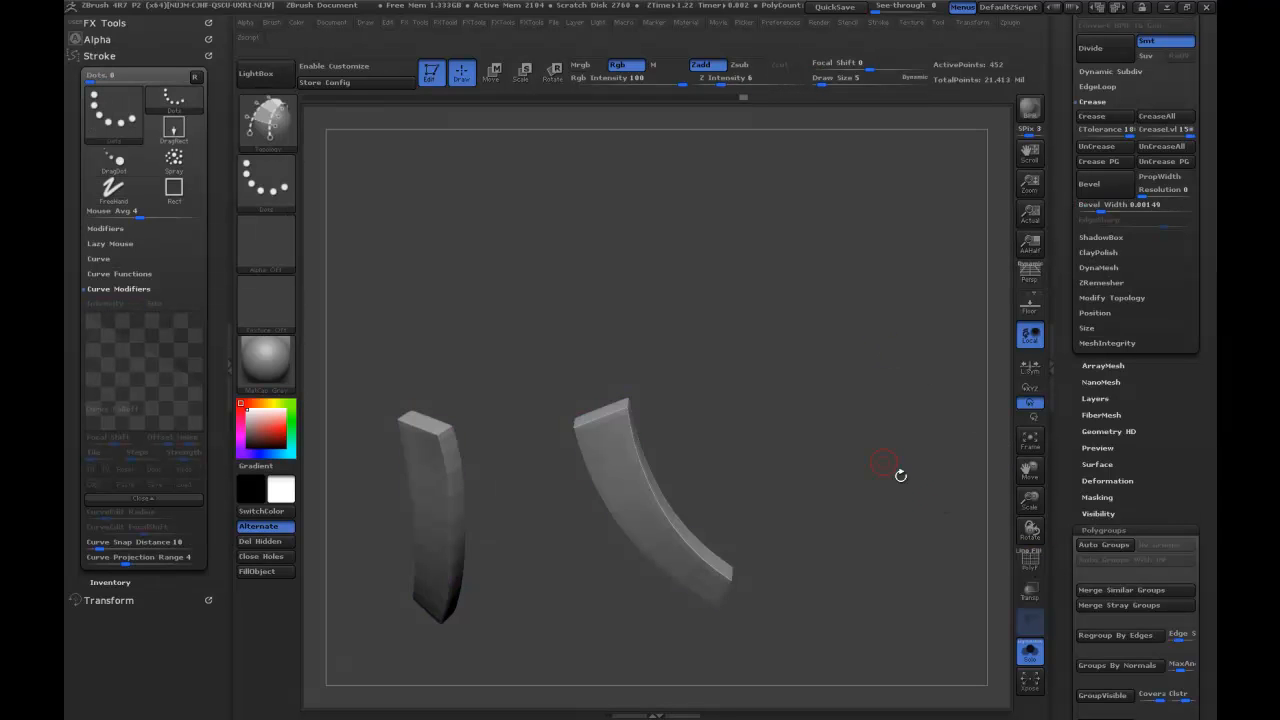
pyautogui.moveTo(879, 463); pyautogui.dragTo(835, 461)
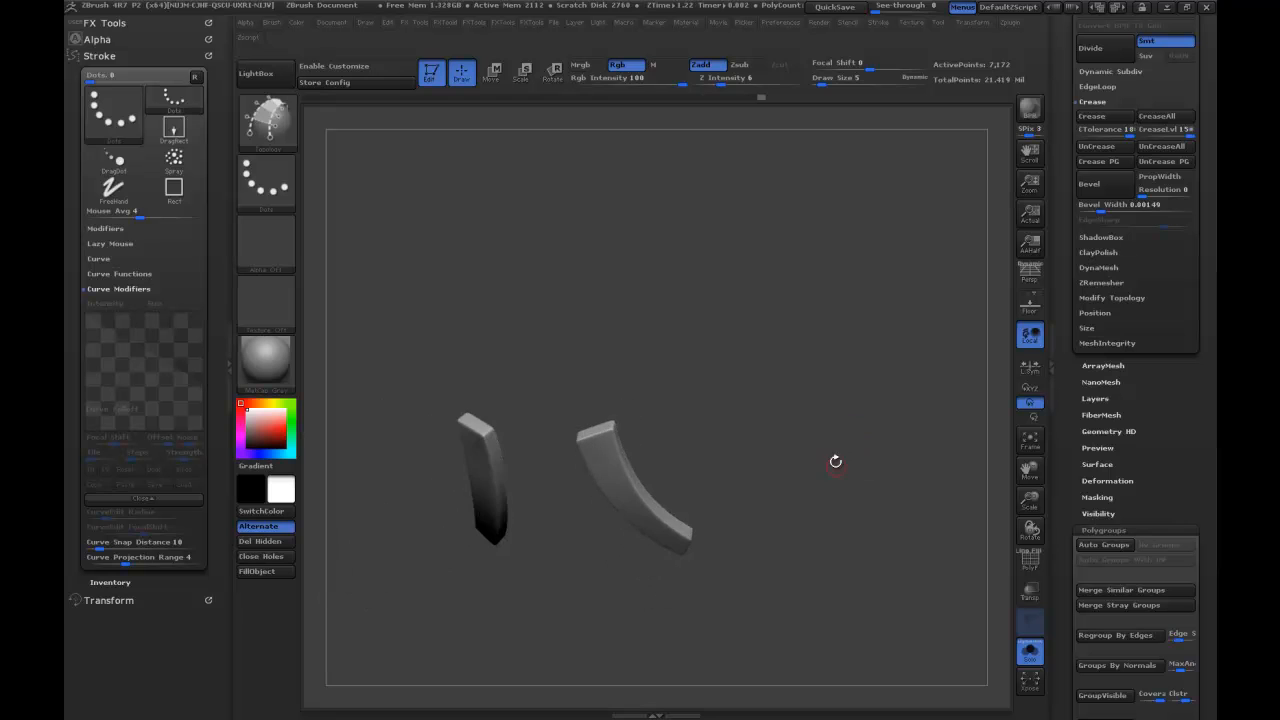
pyautogui.click(1029, 649)
pyautogui.moveTo(921, 506); pyautogui.dragTo(688, 532)
pyautogui.moveTo(826, 395); pyautogui.dragTo(844, 442)
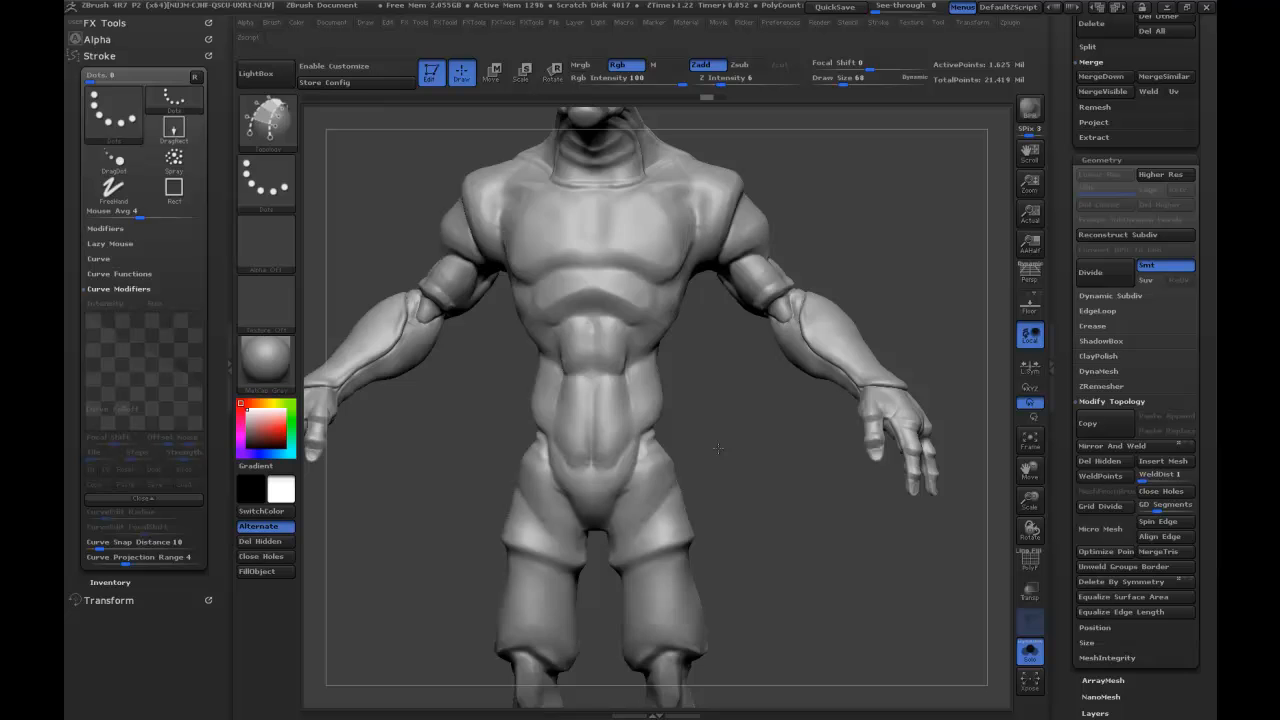
# Choose the MaskLasso brush for masking the character's body.
pyautogui.press('ctrl')
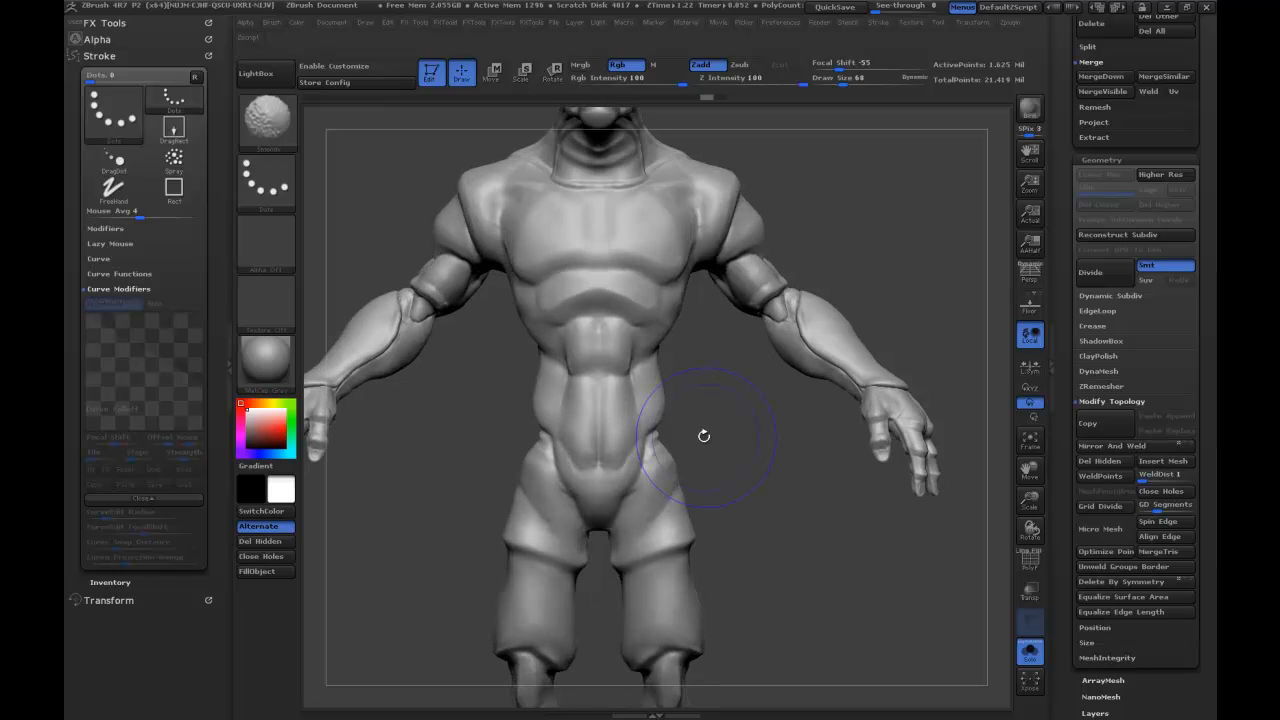
pyautogui.keyDown('ctrl'); pyautogui.moveTo(598, 470); pyautogui.dragTo(574, 563); pyautogui.keyUp('ctrl')
pyautogui.keyDown('ctrl'); pyautogui.moveTo(722, 384); pyautogui.dragTo(708, 412); pyautogui.keyUp('ctrl')
pyautogui.keyDown('ctrl'); pyautogui.click(272, 122); pyautogui.keyUp('ctrl')
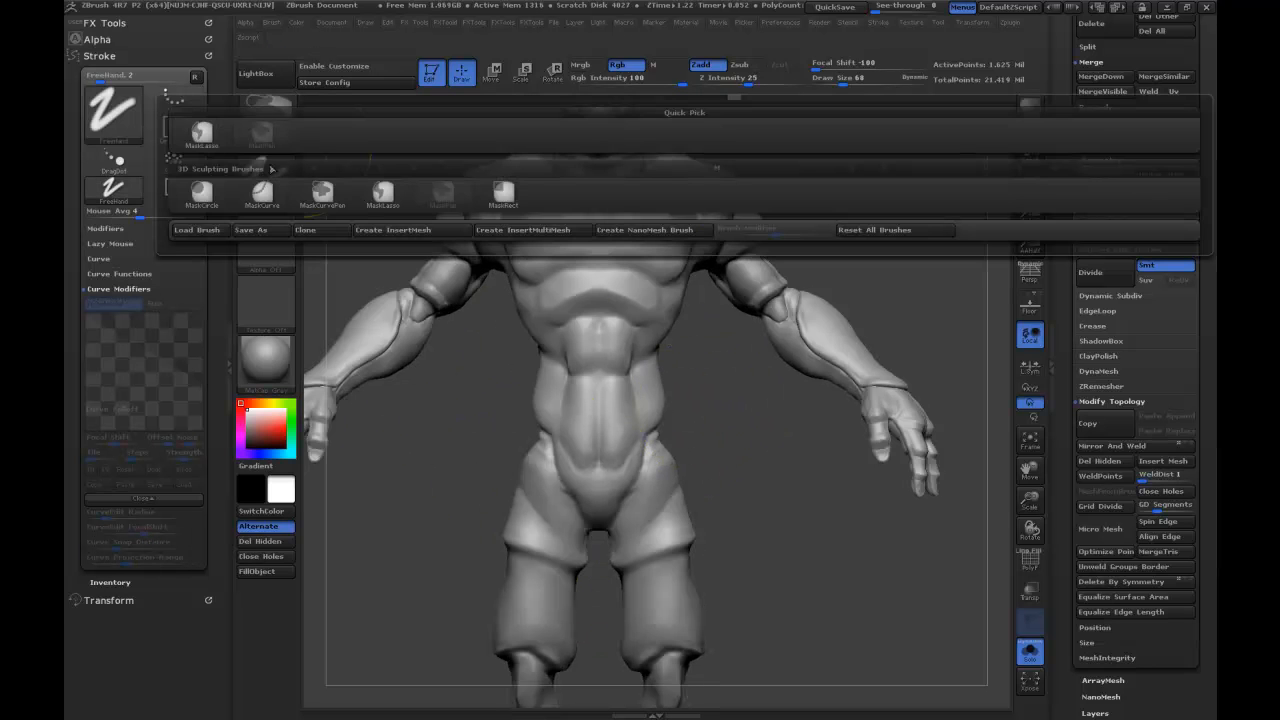
pyautogui.click(202, 132)
# Lasso-mask the body's pelvis from the lower abdomen to the upper thighs, undoing the first attempt.
pyautogui.moveTo(596, 455)
pyautogui.keyDown('ctrl'); pyautogui.mouseDown()
pyautogui.moveTo(612, 535)
pyautogui.moveTo(730, 482)
pyautogui.moveTo(700, 420)
pyautogui.moveTo(597, 457)
pyautogui.moveTo(603, 535)
pyautogui.moveTo(702, 425)
pyautogui.mouseUp(); pyautogui.keyUp('ctrl')
pyautogui.hotkey('ctrl', 'z')
pyautogui.moveTo(589, 461)
pyautogui.keyDown('ctrl'); pyautogui.mouseDown()
pyautogui.moveTo(705, 443)
pyautogui.moveTo(506, 467)
pyautogui.moveTo(317, 528)
pyautogui.mouseUp(); pyautogui.keyUp('ctrl')
pyautogui.moveTo(653, 515)
pyautogui.keyDown('ctrl'); pyautogui.mouseDown()
pyautogui.moveTo(798, 502)
pyautogui.moveTo(674, 484)
pyautogui.moveTo(768, 548)
pyautogui.mouseUp(); pyautogui.keyUp('ctrl')
pyautogui.moveTo(513, 665); pyautogui.dragTo(851, 465)
# Extract the masked pelvis with smoothing 5 and thickness 0.005, and accept it as a new subtool.
pyautogui.scroll(3, 1064, 230)
pyautogui.click(1093, 228)
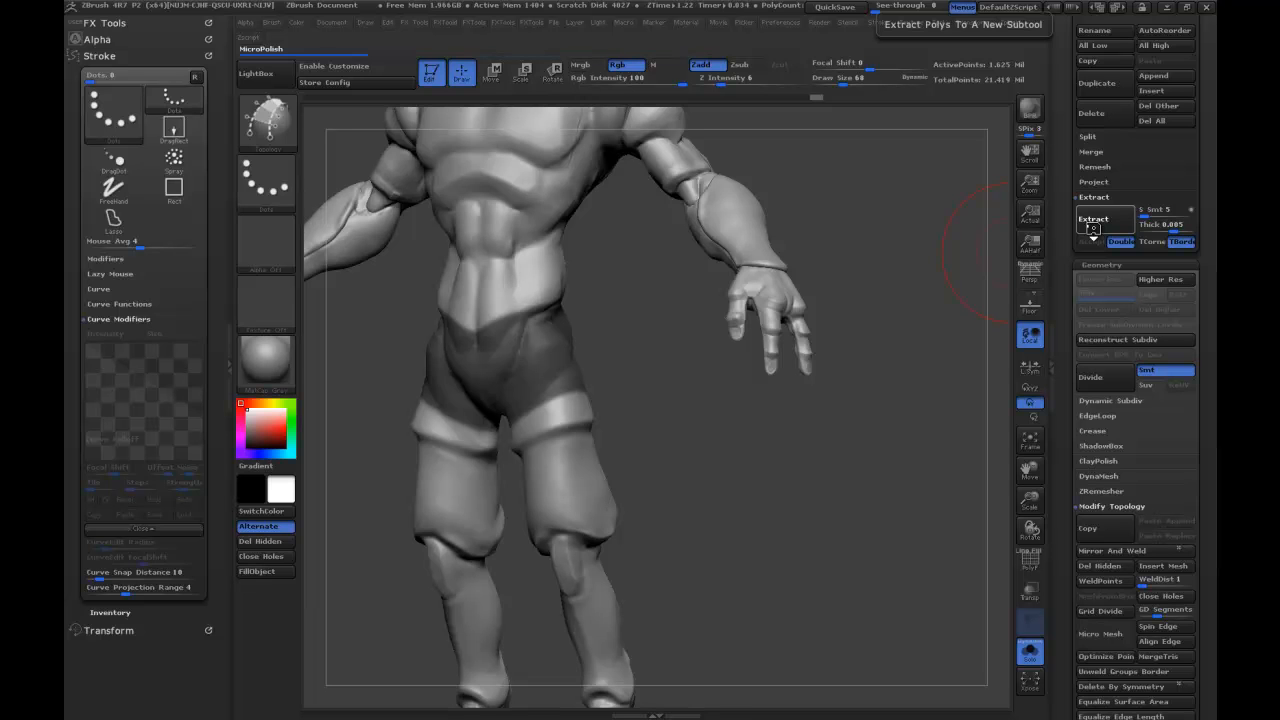
pyautogui.click(1093, 226)
pyautogui.click(1091, 242)
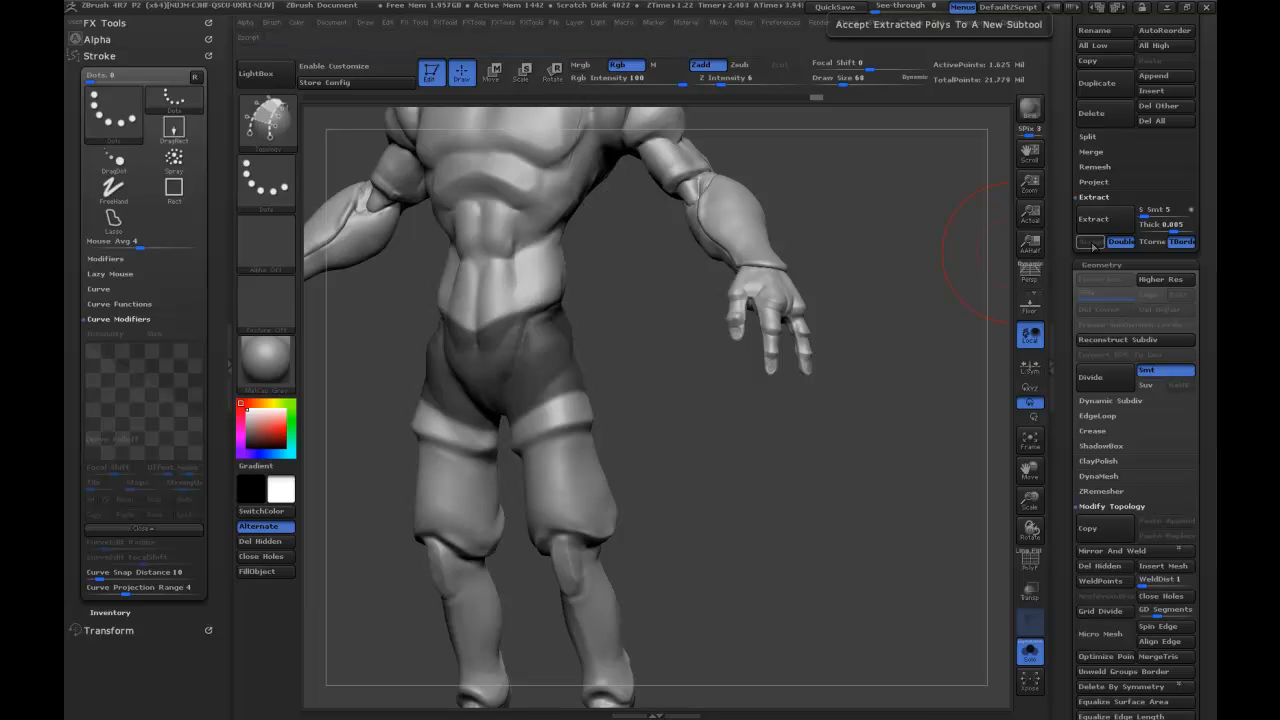
# Select the extracted pelvis garment's subtool and smooth it with Polish By Features.
pyautogui.moveTo(1066, 451); pyautogui.dragTo(1074, 622)
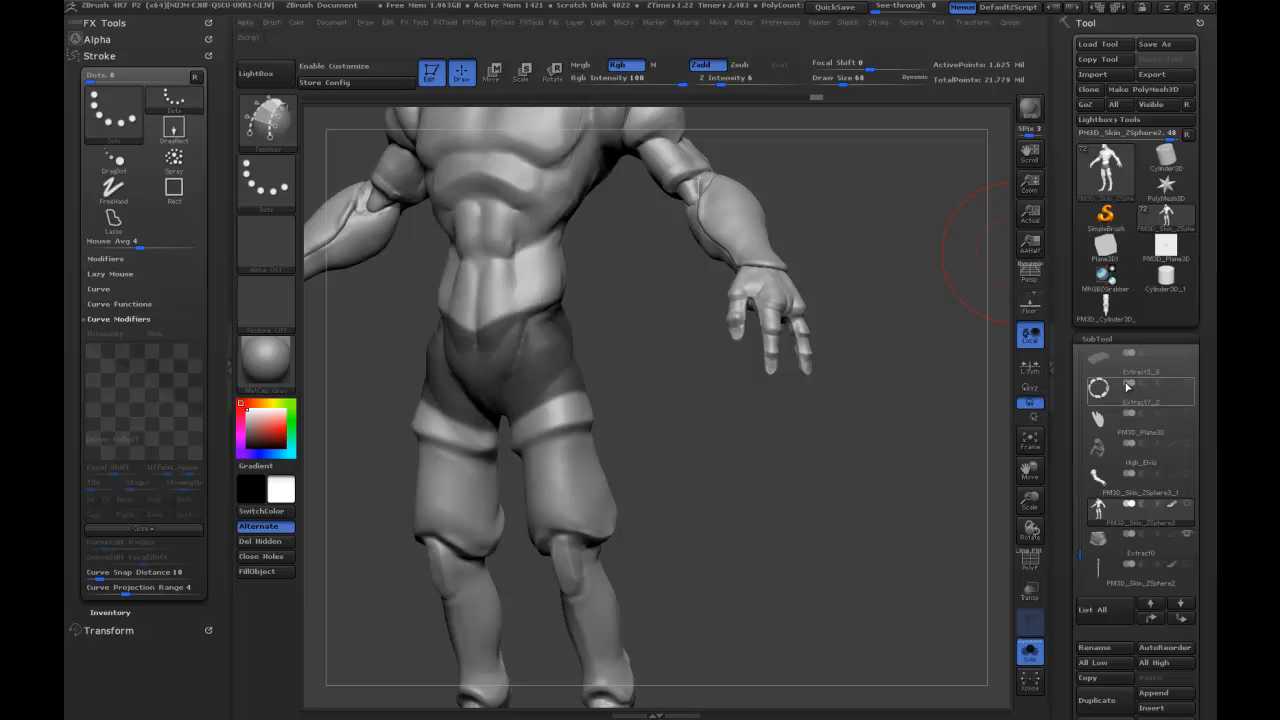
pyautogui.click(1107, 542)
pyautogui.moveTo(832, 512)
pyautogui.mouseDown()
pyautogui.moveTo(745, 560)
pyautogui.moveTo(754, 520)
pyautogui.moveTo(826, 509)
pyautogui.moveTo(823, 492)
pyautogui.mouseUp()
pyautogui.keyDown('alt'); pyautogui.moveTo(816, 492); pyautogui.dragTo(857, 496); pyautogui.keyUp('alt')
pyautogui.moveTo(1058, 498); pyautogui.dragTo(1048, 334)
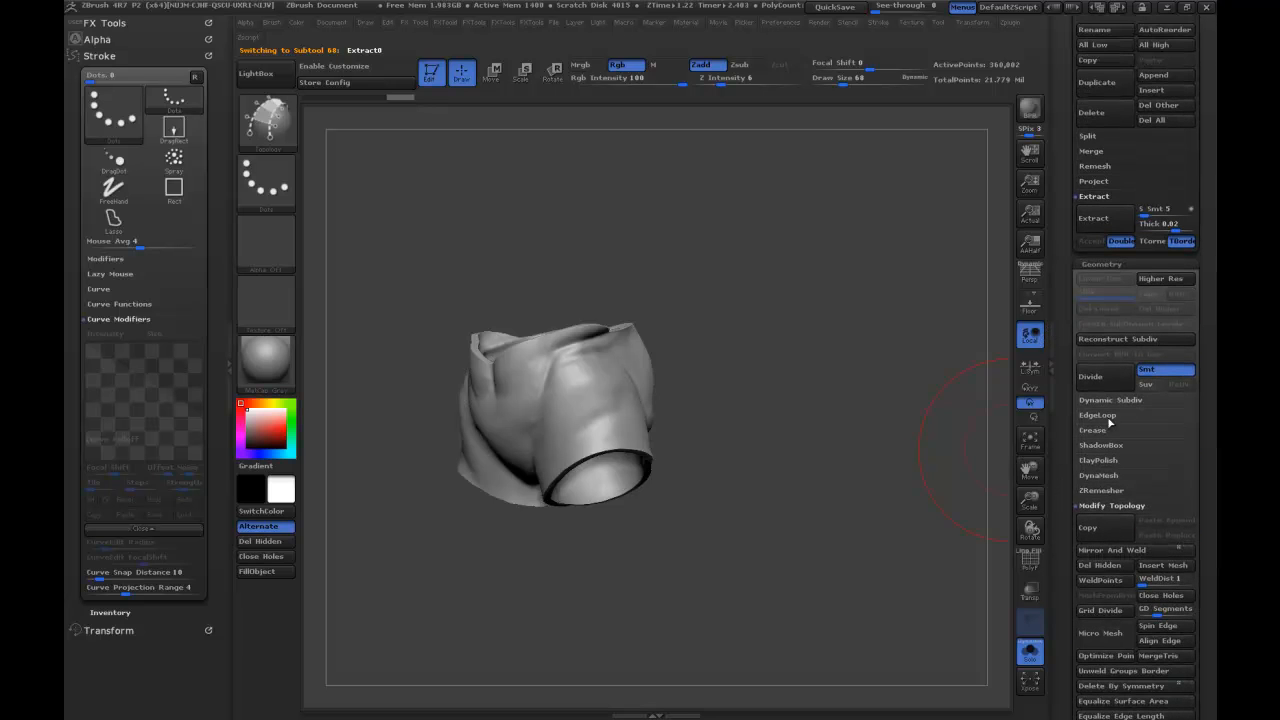
pyautogui.click(126, 23)
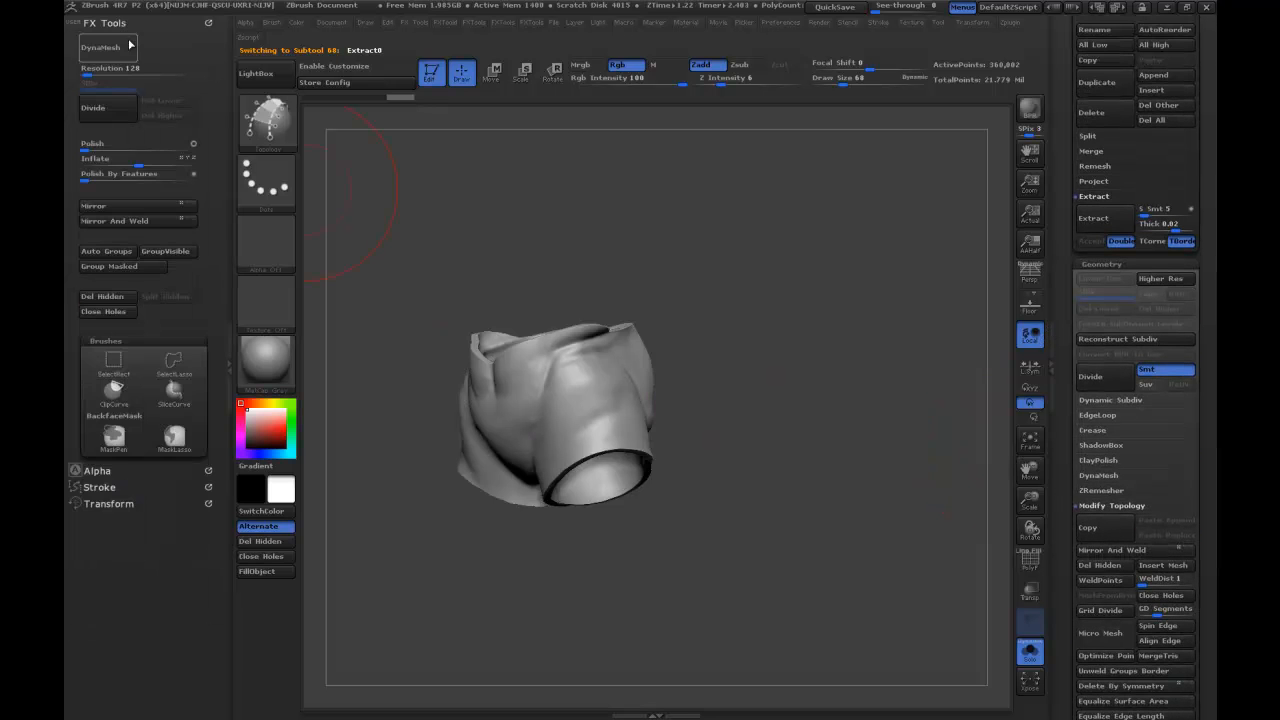
pyautogui.click(170, 177)
# Show the polygroups, delete the garment's inner shell, close the resulting holes and turn the wireframe off.
pyautogui.moveTo(782, 353); pyautogui.dragTo(891, 397)
pyautogui.click(1031, 561)
pyautogui.moveTo(799, 466)
pyautogui.mouseDown()
pyautogui.moveTo(615, 410)
pyautogui.moveTo(945, 458)
pyautogui.mouseUp()
pyautogui.keyDown('alt'); pyautogui.moveTo(840, 410); pyautogui.dragTo(885, 472); pyautogui.keyUp('alt')
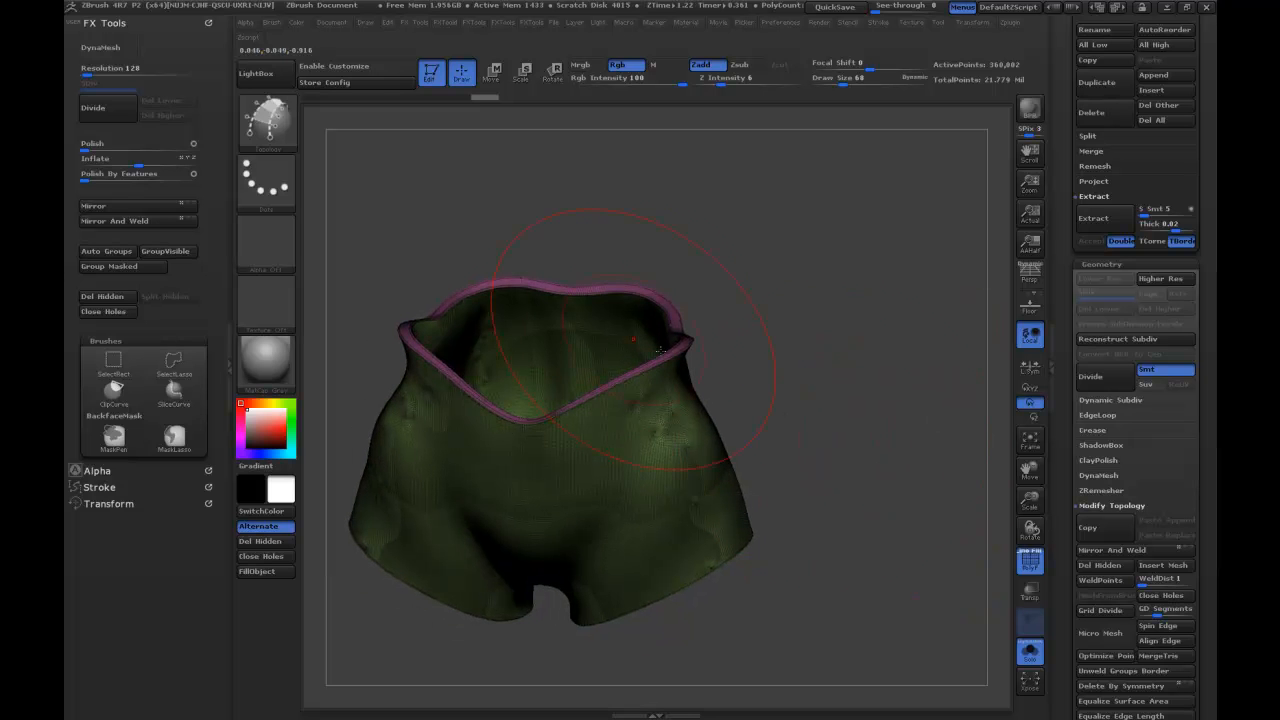
pyautogui.keyDown('ctrl'); pyautogui.keyDown('shift'); pyautogui.click(591, 333); pyautogui.keyUp('shift'); pyautogui.keyUp('ctrl')
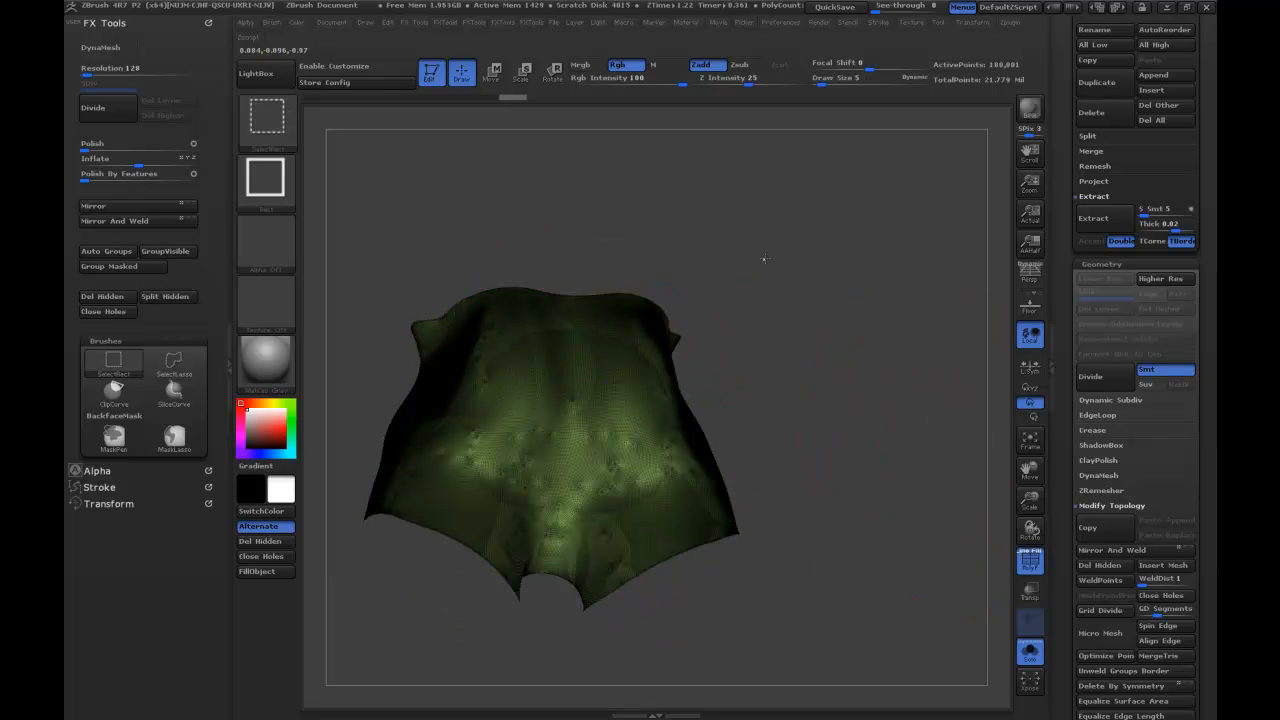
pyautogui.keyDown('ctrl'); pyautogui.keyDown('shift'); pyautogui.click(764, 259); pyautogui.keyUp('shift'); pyautogui.keyUp('ctrl')
pyautogui.click(156, 220)
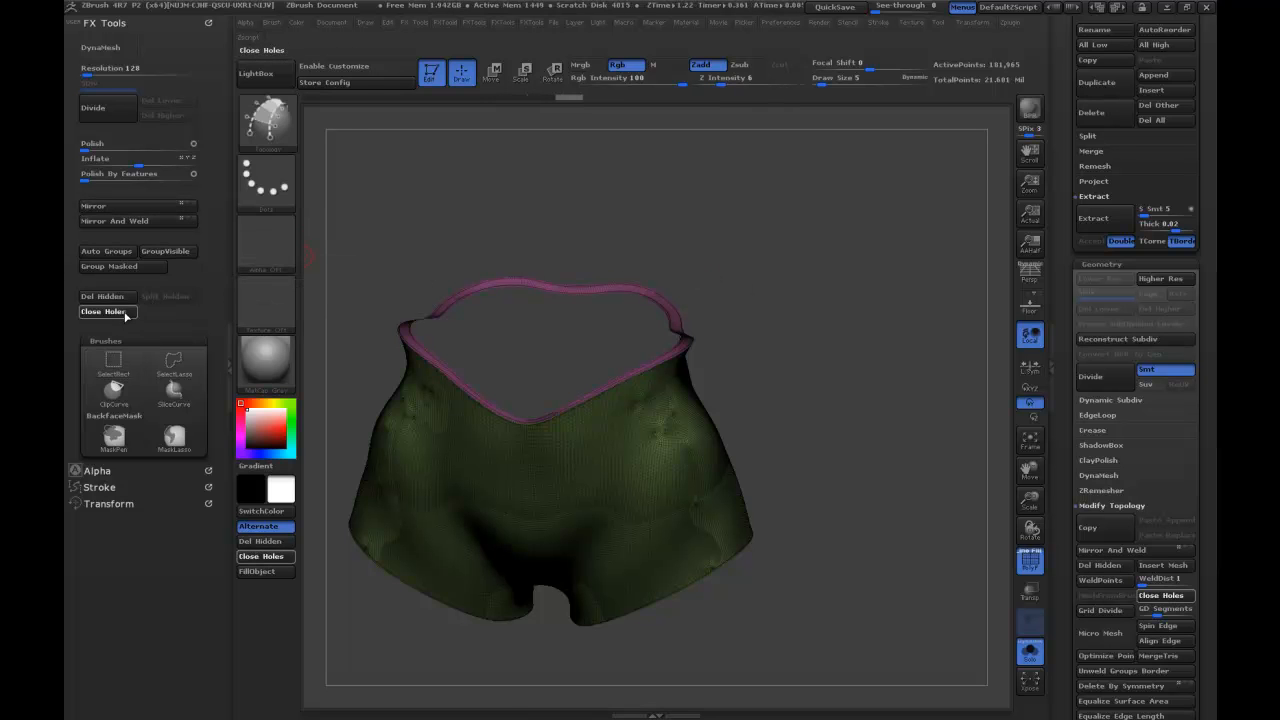
pyautogui.click(122, 312)
pyautogui.moveTo(831, 397); pyautogui.dragTo(849, 393)
pyautogui.click(1038, 565)
# Choose the MaskPen brush for masking the front of the garment.
pyautogui.moveTo(893, 476); pyautogui.dragTo(866, 394)
pyautogui.press('ctrl')
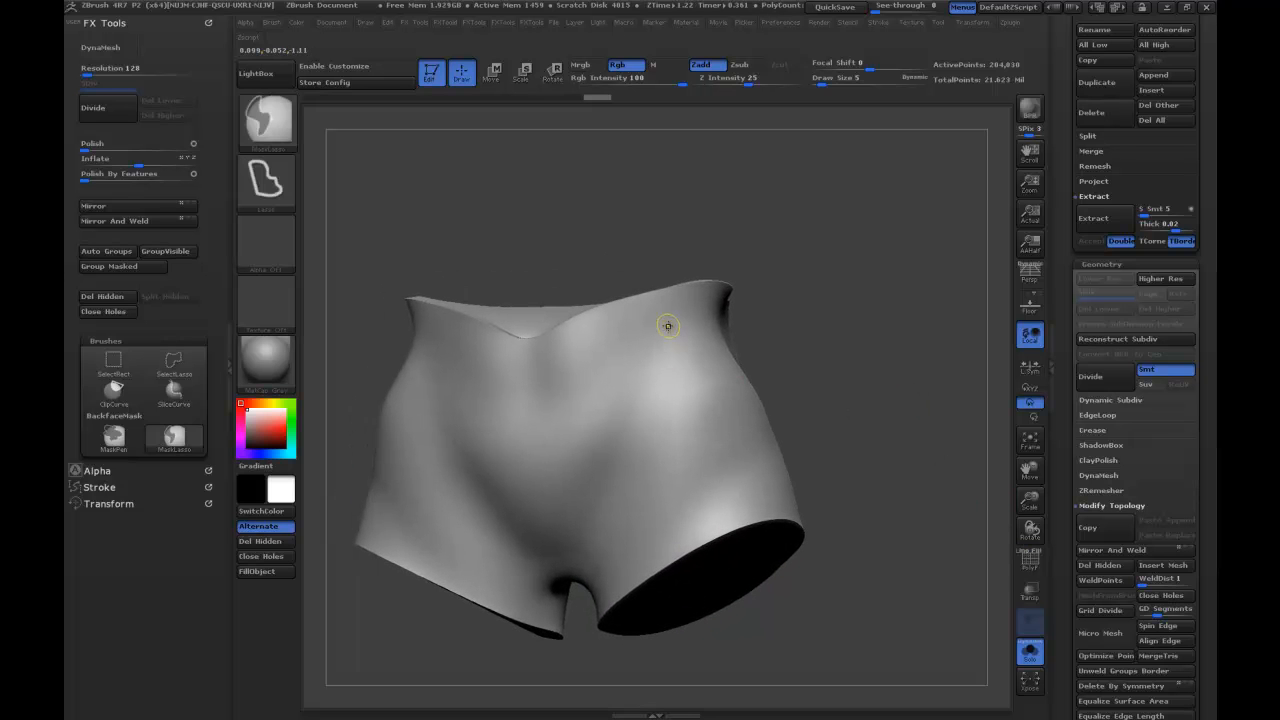
pyautogui.moveTo(668, 404)
pyautogui.keyDown('ctrl'); pyautogui.mouseDown()
pyautogui.moveTo(660, 510)
pyautogui.moveTo(668, 335)
pyautogui.mouseUp(); pyautogui.keyUp('ctrl')
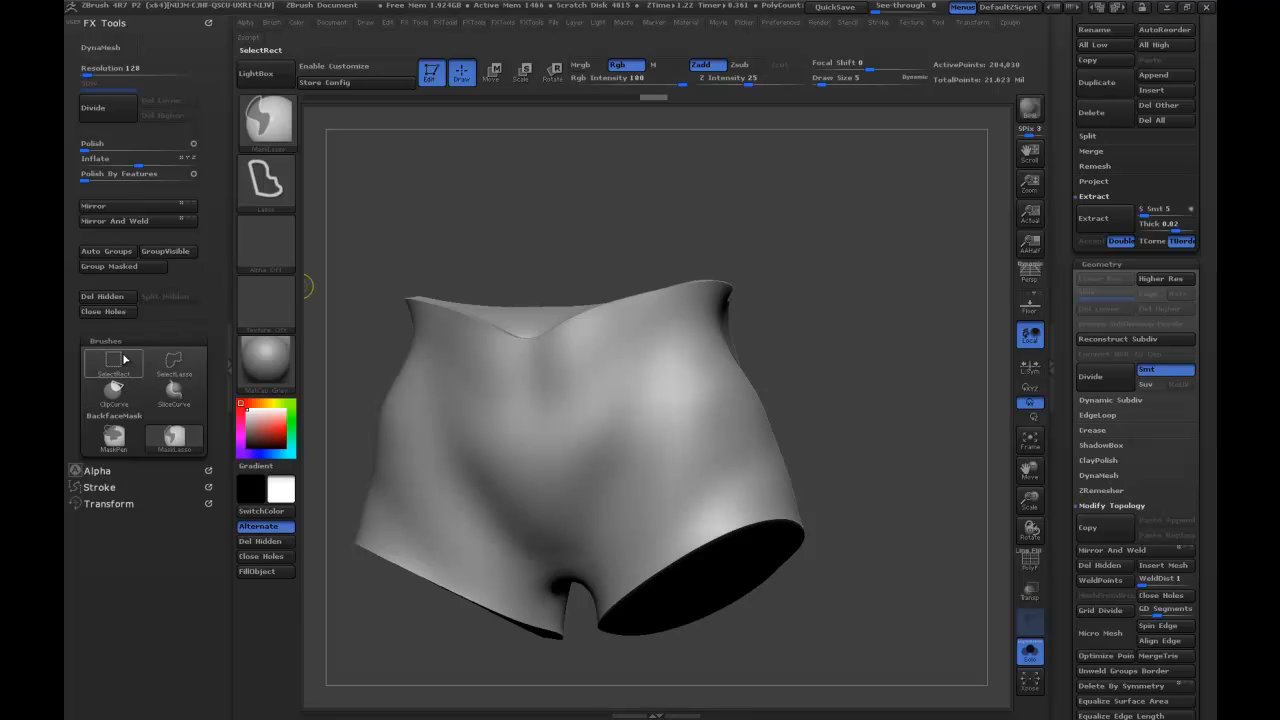
pyautogui.moveTo(126, 393)
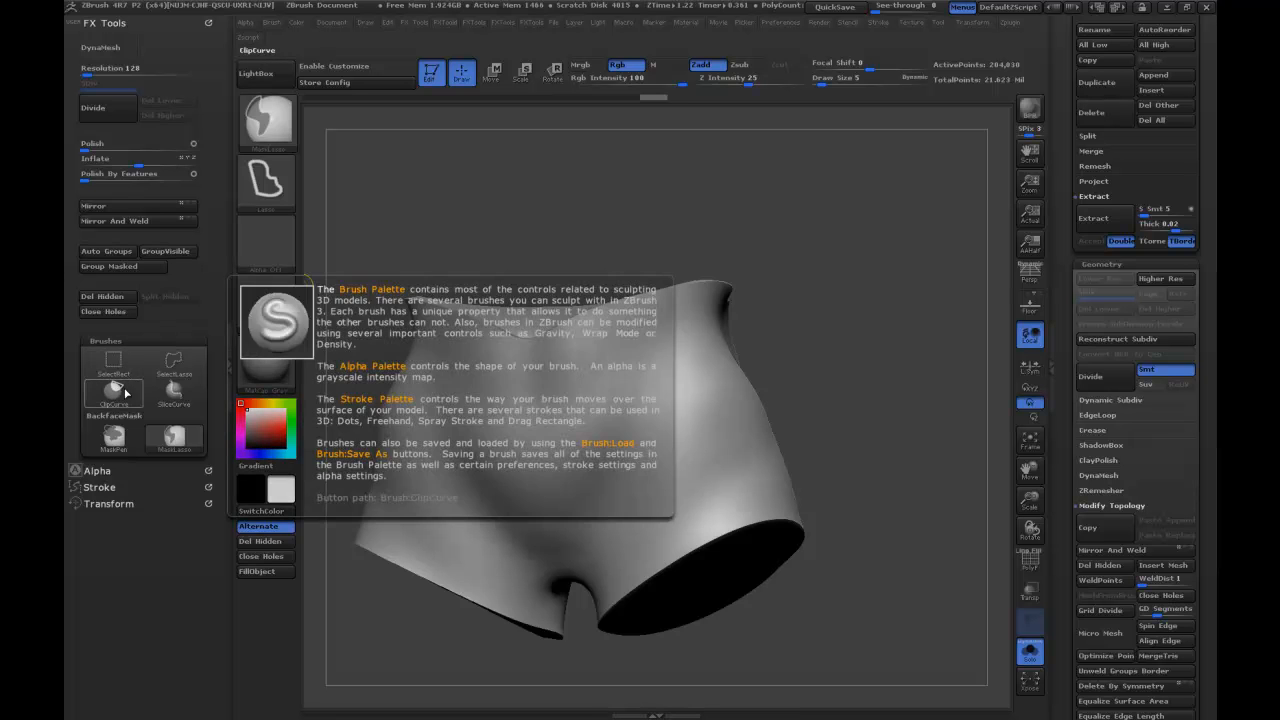
pyautogui.click(140, 446)
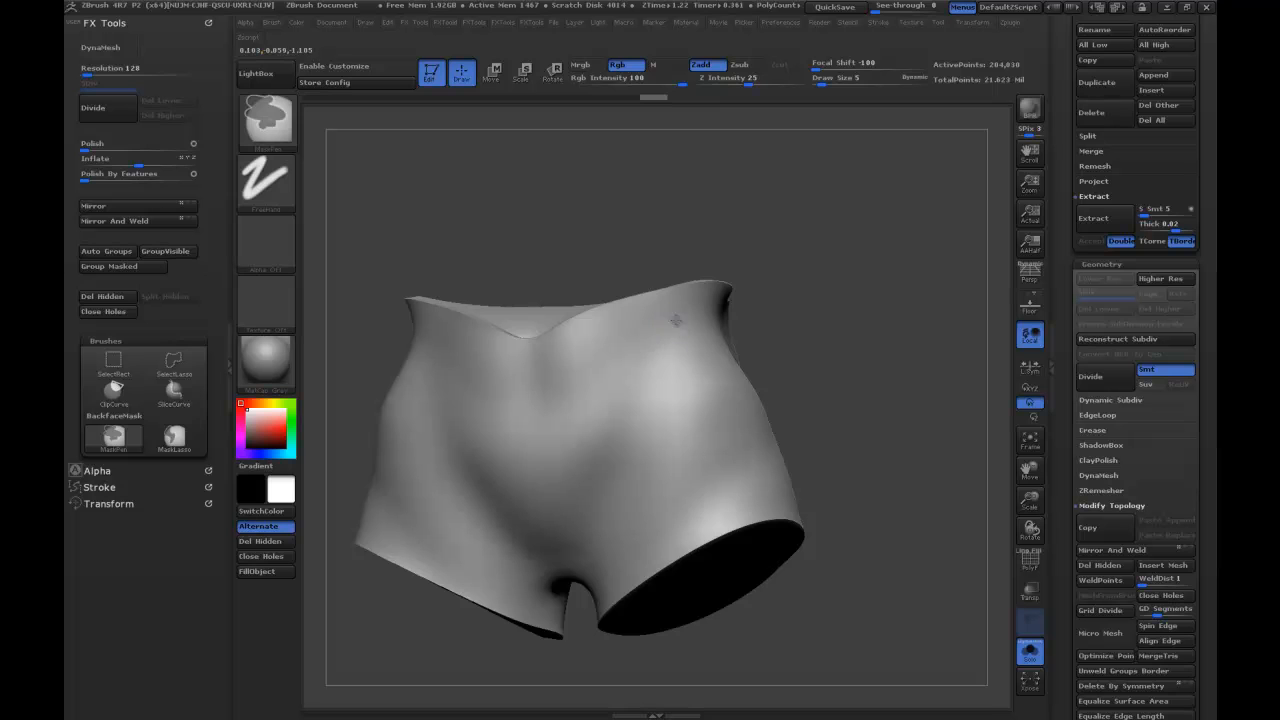
pyautogui.keyDown('ctrl'); pyautogui.moveTo(676, 320); pyautogui.dragTo(641, 432); pyautogui.keyUp('ctrl')
pyautogui.keyDown('ctrl'); pyautogui.moveTo(606, 531); pyautogui.dragTo(603, 555); pyautogui.keyUp('ctrl')
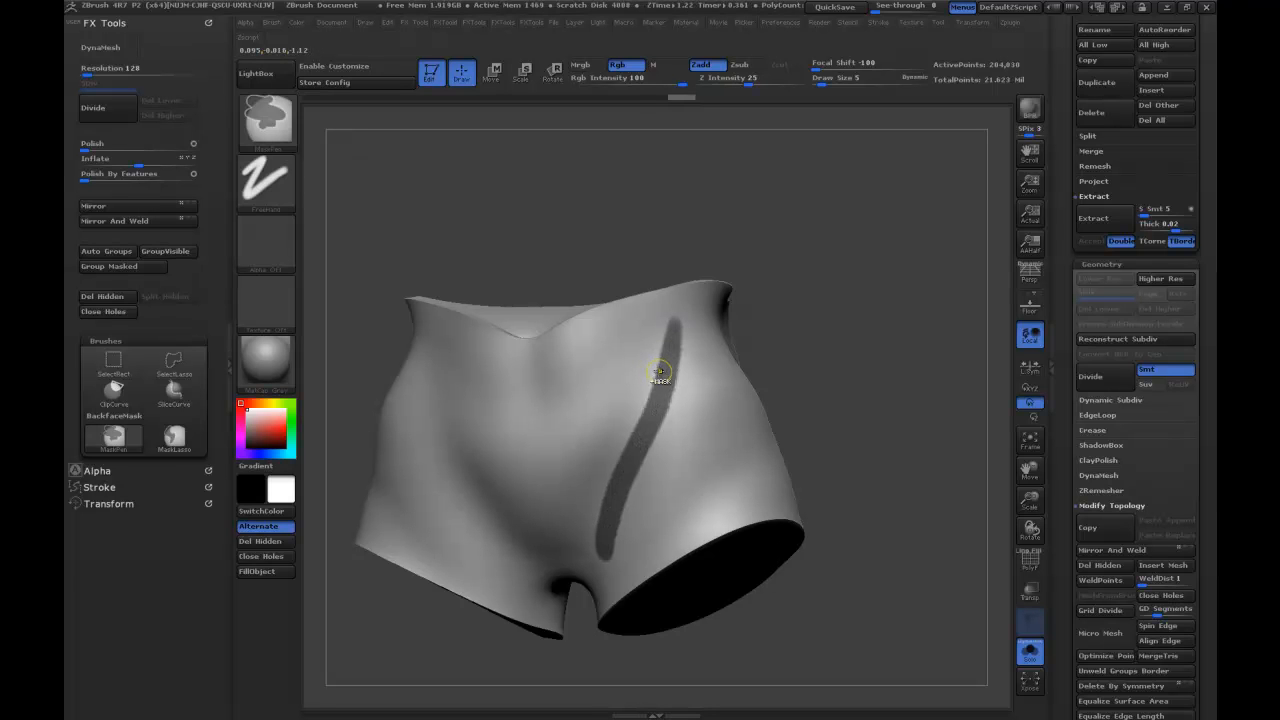
pyautogui.hotkey('ctrl', 'z')
# Turn on symmetry and paint mirrored mask strips down the garment's front from the waist to the inner thighs.
pyautogui.press('x')
pyautogui.keyDown('ctrl'); pyautogui.moveTo(670, 316); pyautogui.dragTo(609, 547); pyautogui.keyUp('ctrl')
pyautogui.keyDown('ctrl'); pyautogui.moveTo(672, 333); pyautogui.dragTo(623, 540); pyautogui.keyUp('ctrl')
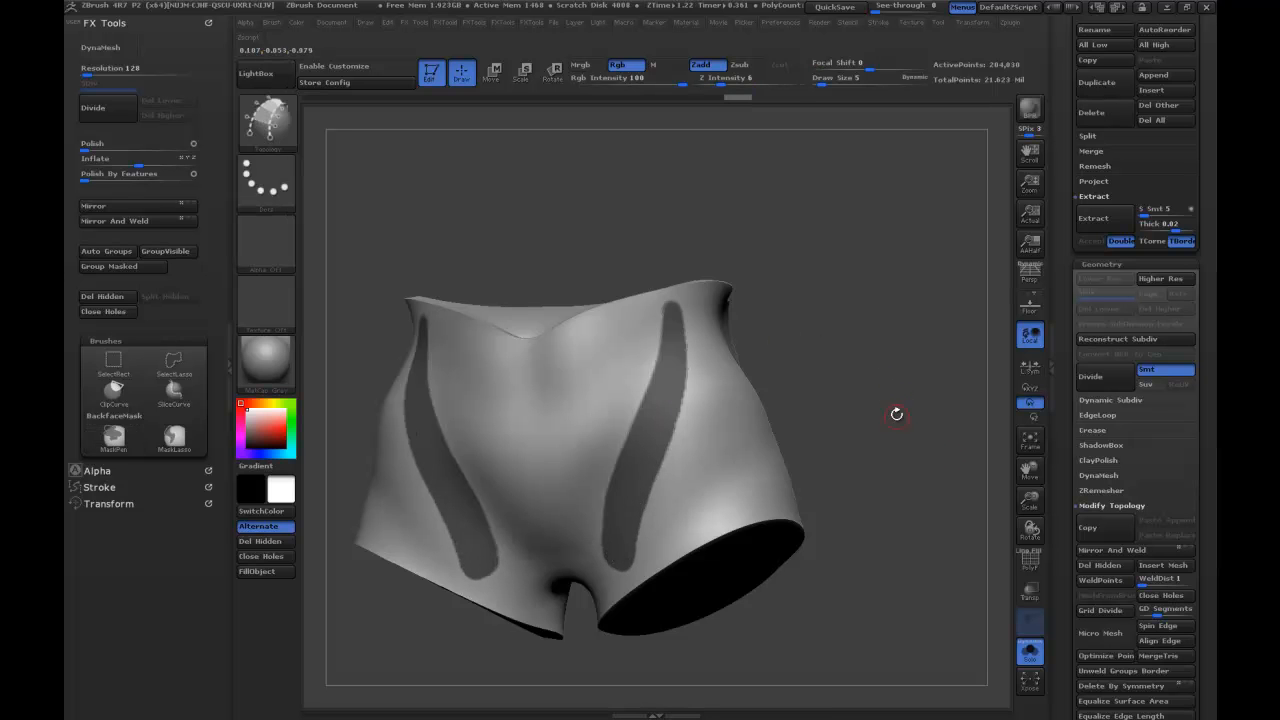
# Turn the masked strips into their own polygroup, clear the mask and check the garment with the wireframe off.
pyautogui.click(1030, 563)
pyautogui.scroll(-5, 1064, 400)
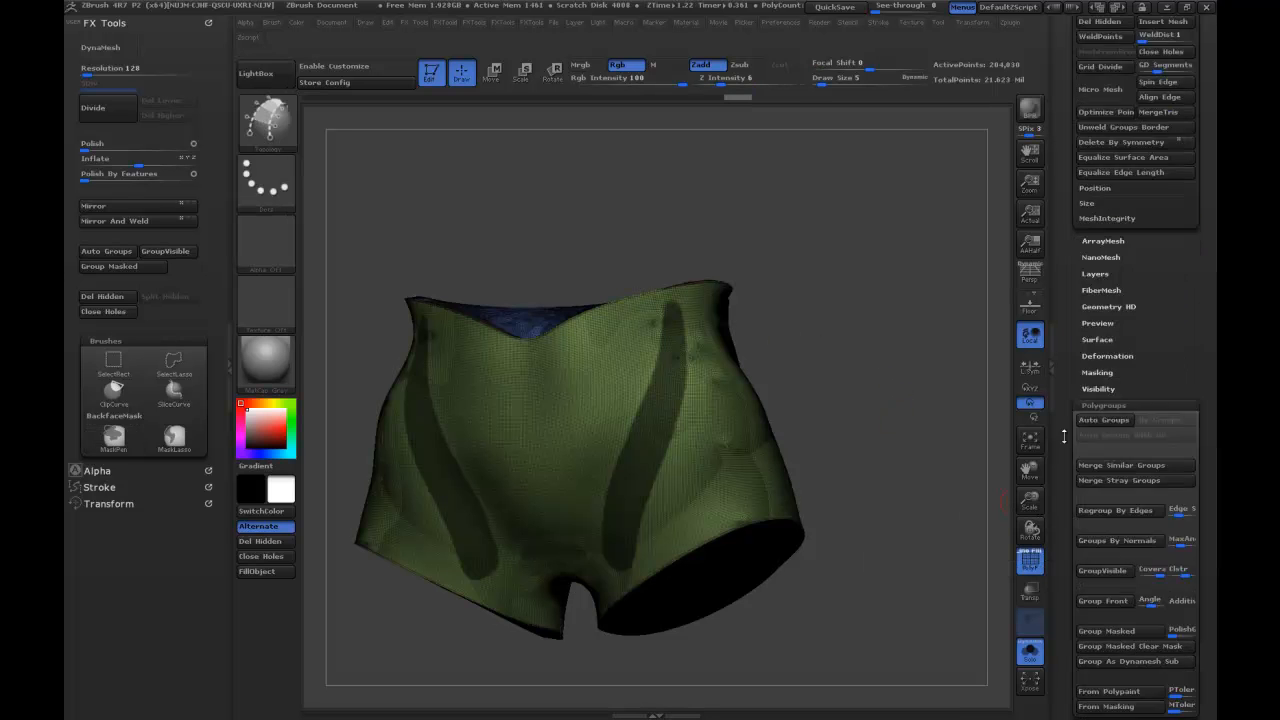
pyautogui.scroll(-2, 1064, 380)
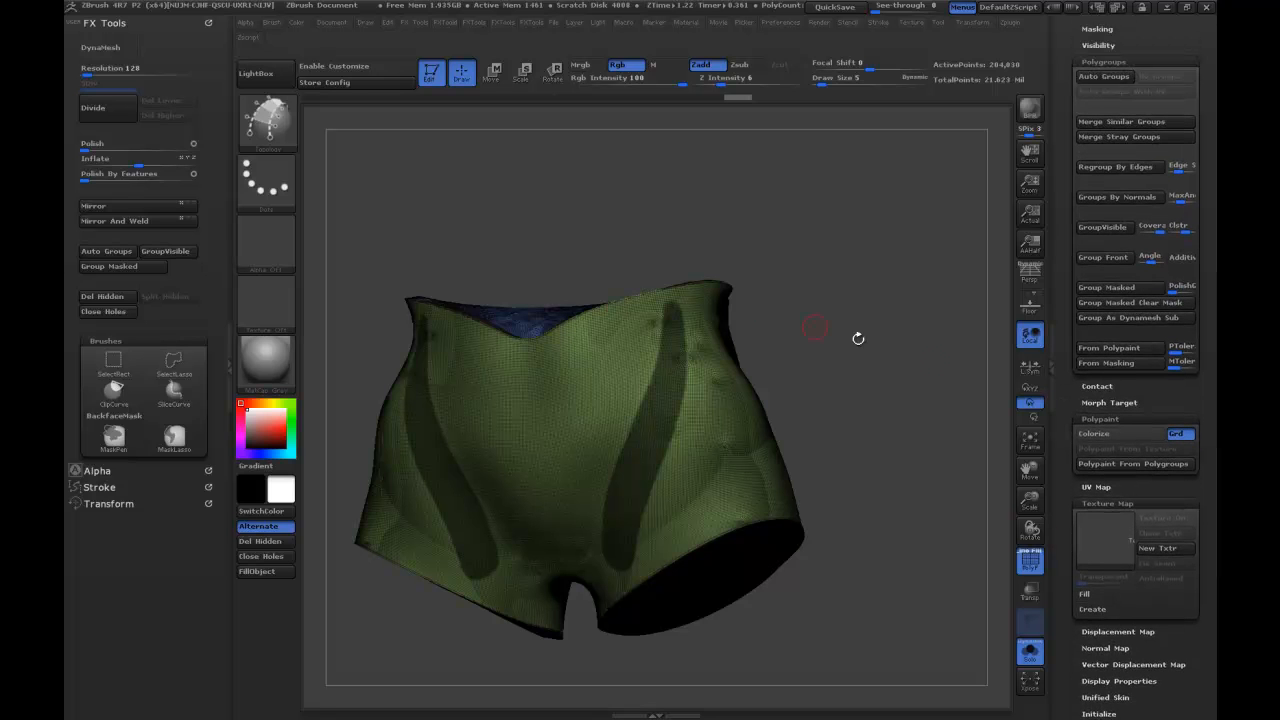
pyautogui.click(139, 267)
pyautogui.moveTo(423, 286)
pyautogui.mouseDown()
pyautogui.moveTo(853, 293)
pyautogui.moveTo(857, 331)
pyautogui.moveTo(852, 317)
pyautogui.mouseUp()
pyautogui.keyDown('ctrl'); pyautogui.click(867, 333); pyautogui.keyUp('ctrl')
pyautogui.keyDown('ctrl'); pyautogui.moveTo(901, 393); pyautogui.dragTo(887, 415); pyautogui.keyUp('ctrl')
pyautogui.moveTo(884, 338); pyautogui.dragTo(902, 397)
pyautogui.click(1028, 560)
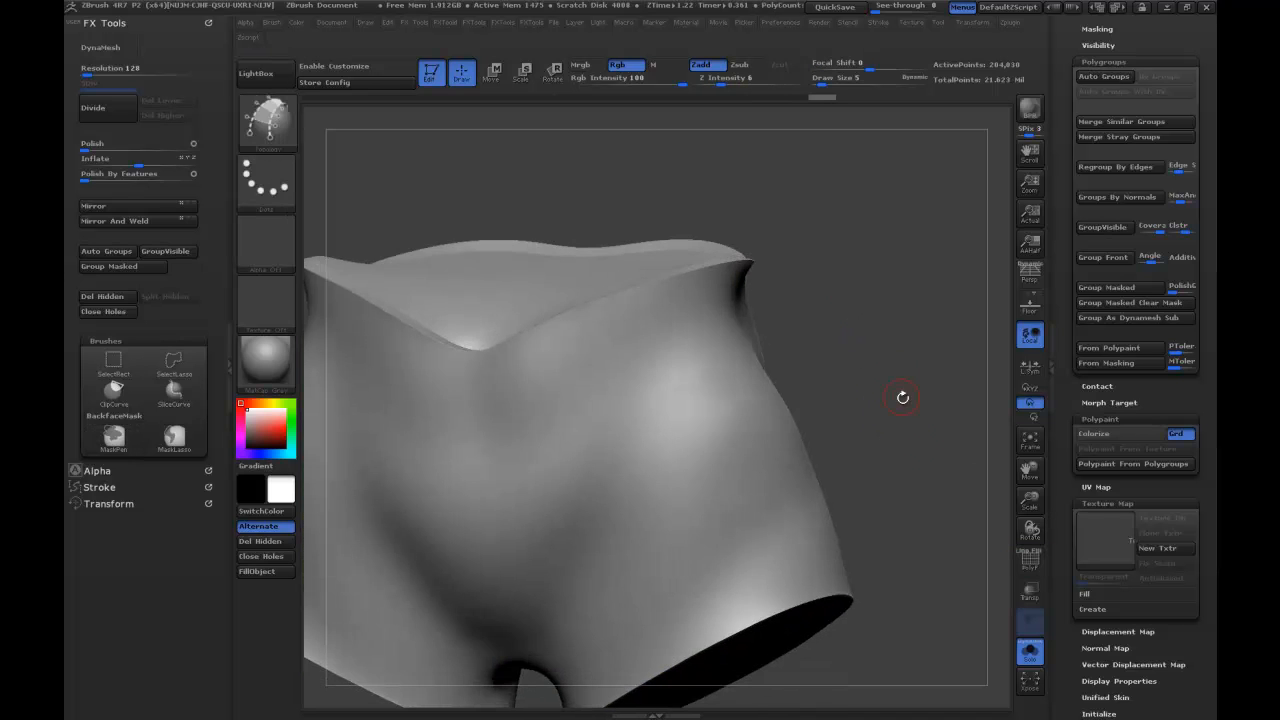
# Show the wireframe, isolate the strip polygroup, mask it and bring back the rest of the garment.
pyautogui.click(1031, 562)
pyautogui.moveTo(906, 352); pyautogui.dragTo(900, 400)
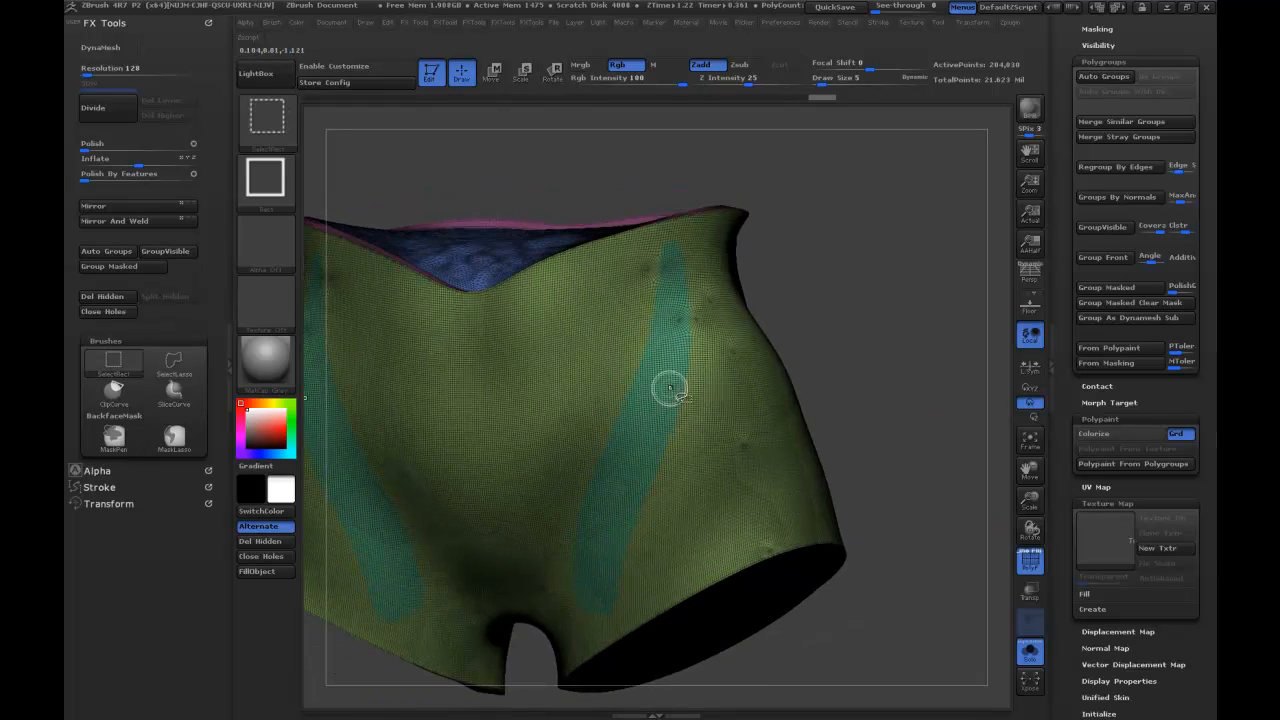
pyautogui.keyDown('ctrl'); pyautogui.keyDown('shift'); pyautogui.click(672, 390); pyautogui.keyUp('shift'); pyautogui.keyUp('ctrl')
pyautogui.keyDown('ctrl'); pyautogui.keyDown('shift'); pyautogui.click(838, 367); pyautogui.keyUp('shift'); pyautogui.keyUp('ctrl')
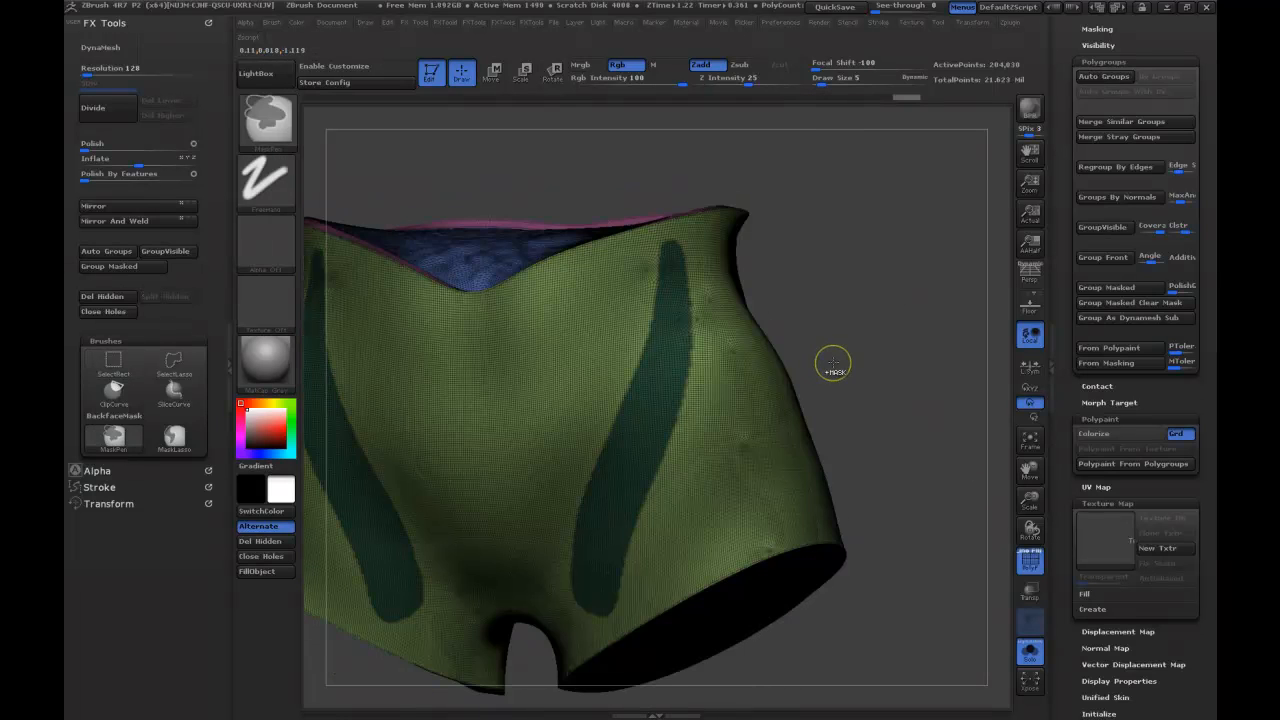
# Shrink the mask on the front strips with ShrinkMask and crisp its edges with SharpenMask.
pyautogui.moveTo(1067, 415); pyautogui.dragTo(1069, 489)
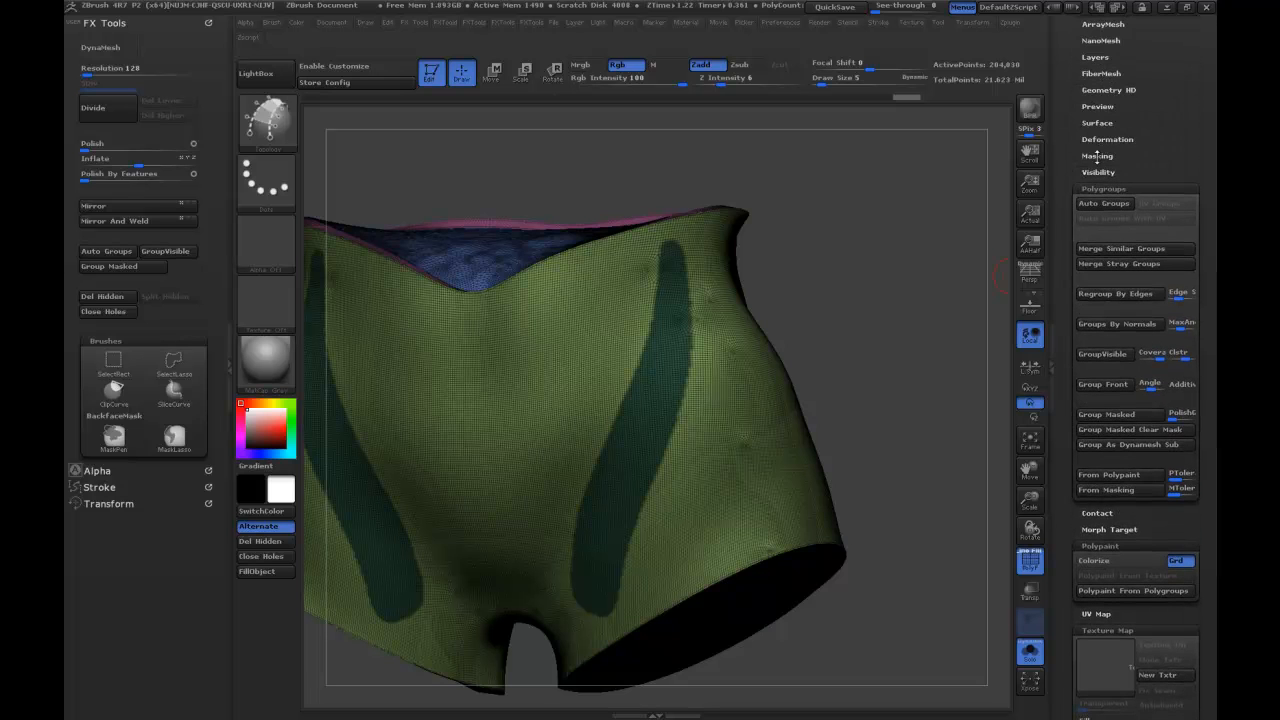
pyautogui.click(1097, 156)
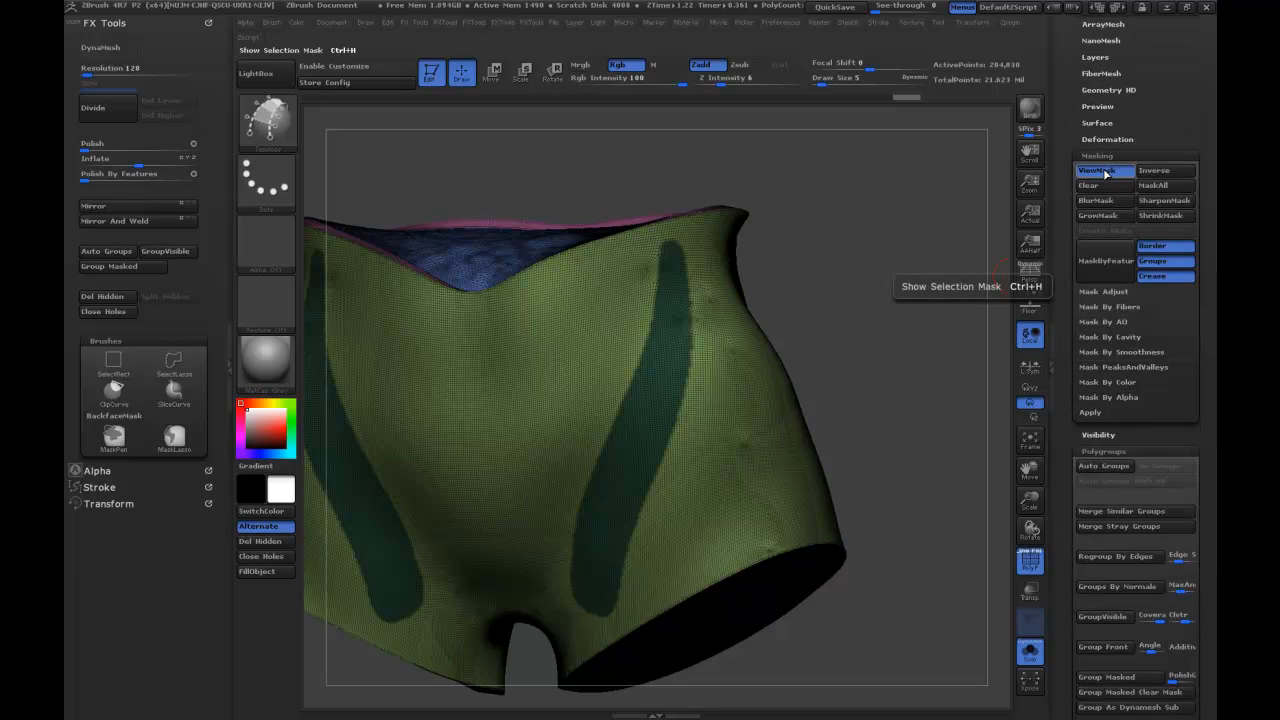
pyautogui.click(1147, 218)
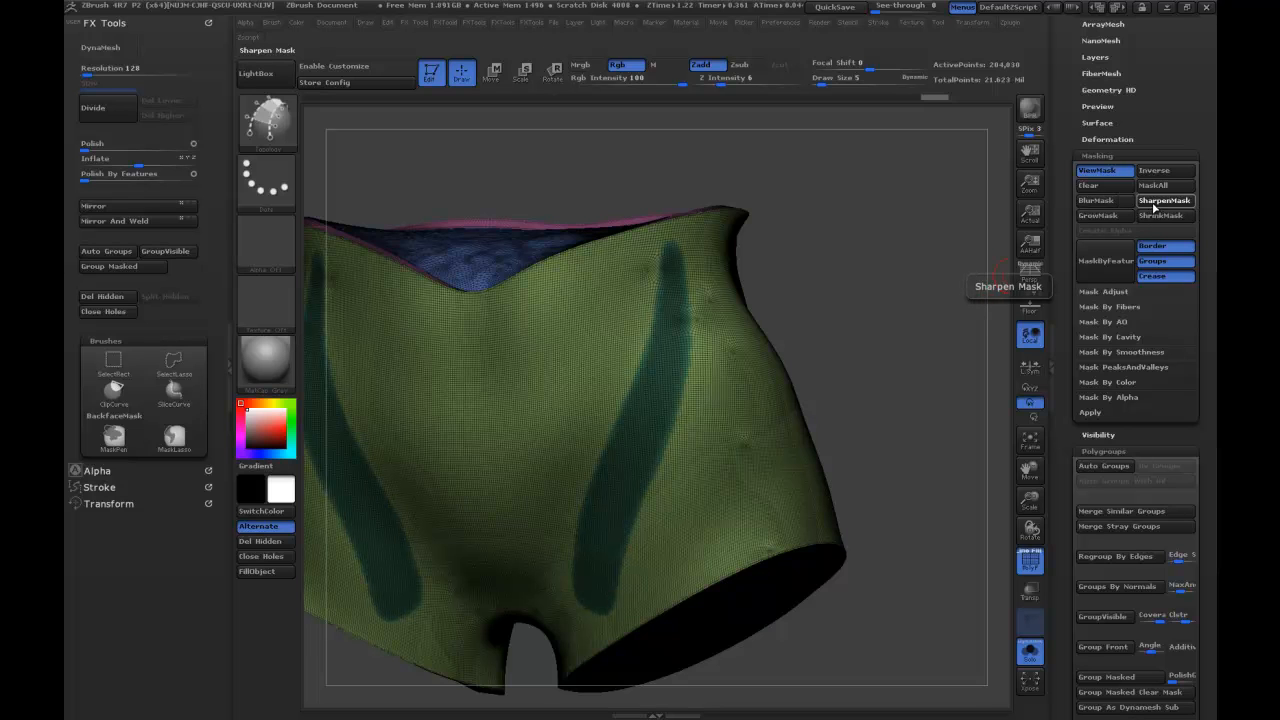
pyautogui.click(1155, 202)
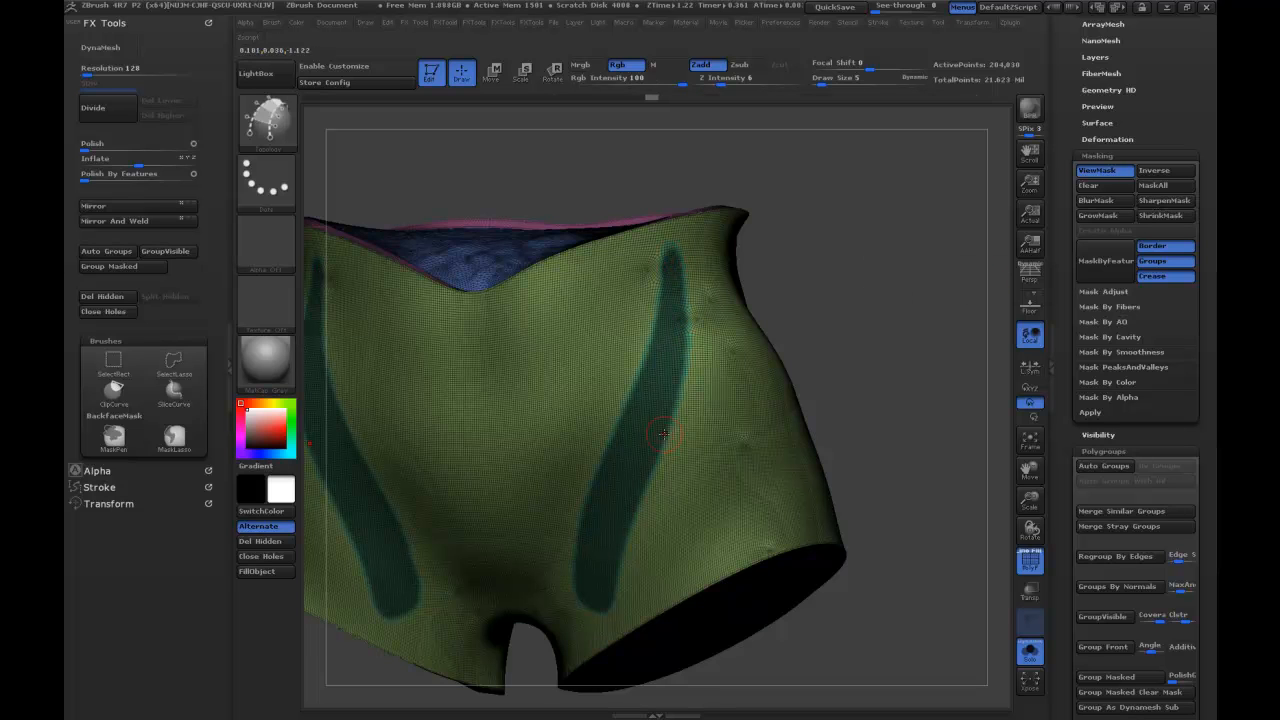
# Group the masked front strips into their own polygroup and invert the mask so only the strips stay editable.
pyautogui.click(136, 266)
pyautogui.moveTo(873, 269); pyautogui.dragTo(730, 303)
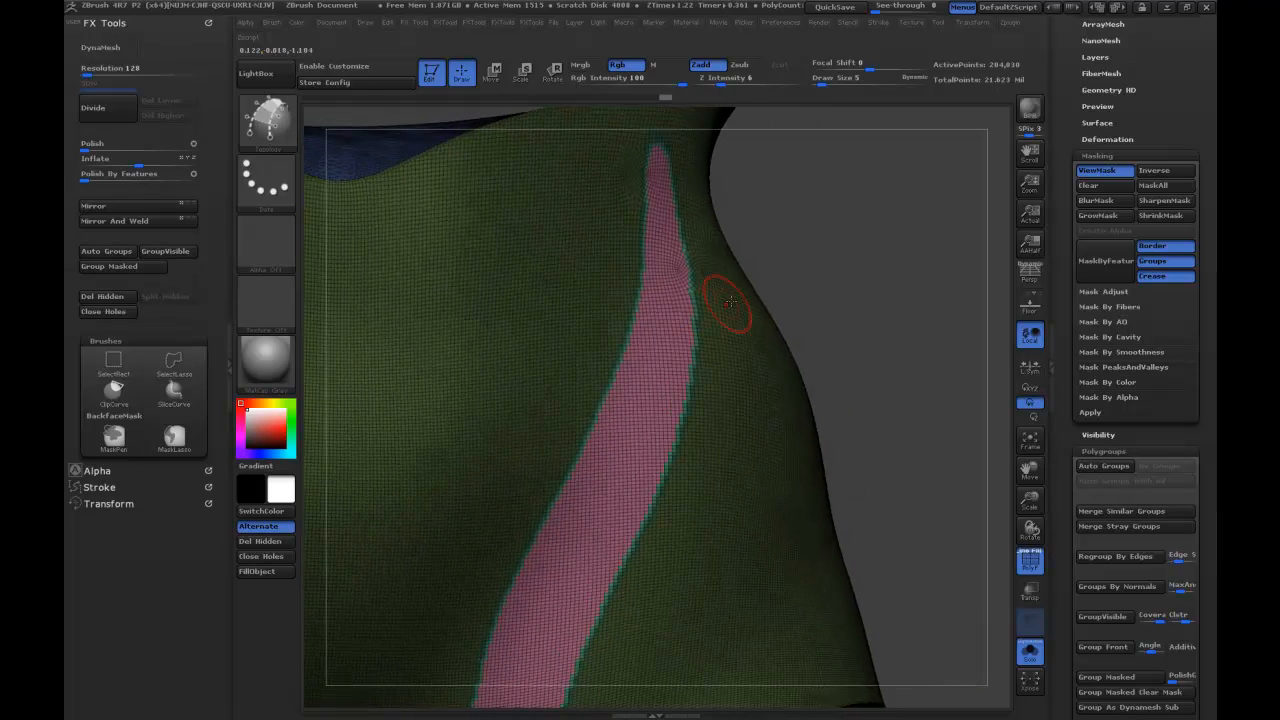
pyautogui.keyDown('ctrl'); pyautogui.click(863, 276); pyautogui.keyUp('ctrl')
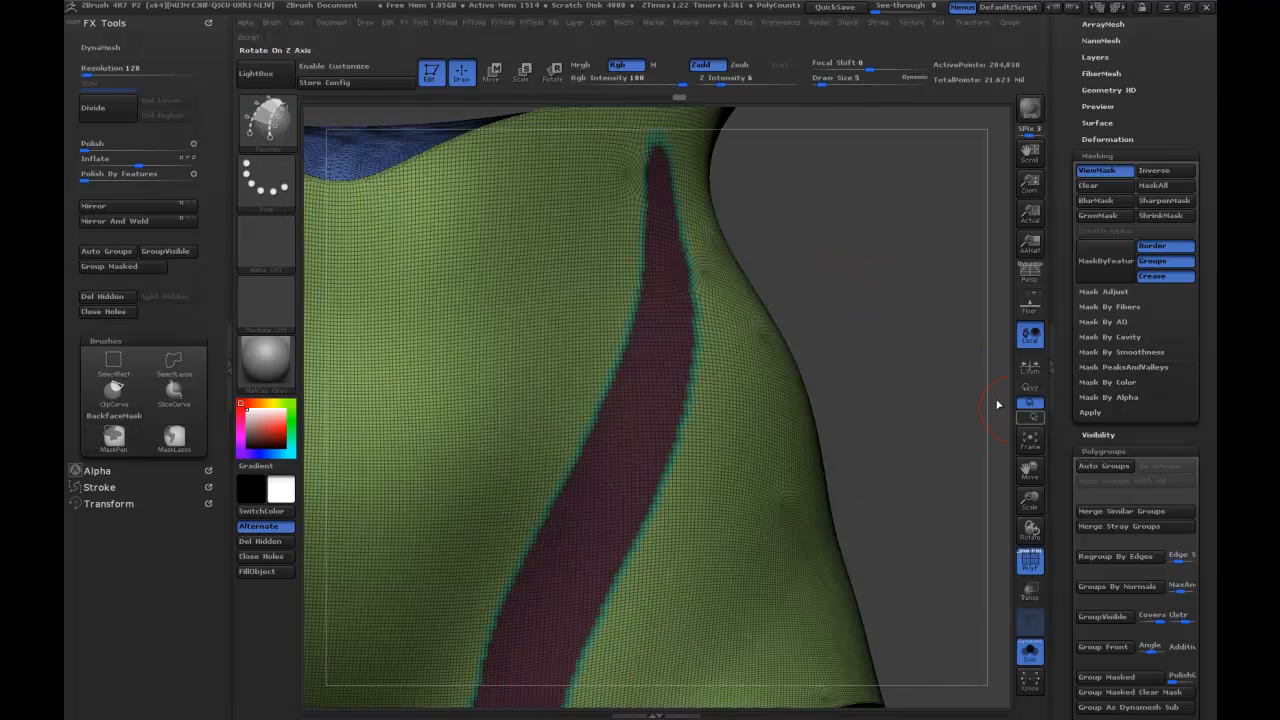
pyautogui.keyDown('ctrl'); pyautogui.click(907, 402); pyautogui.keyUp('ctrl')
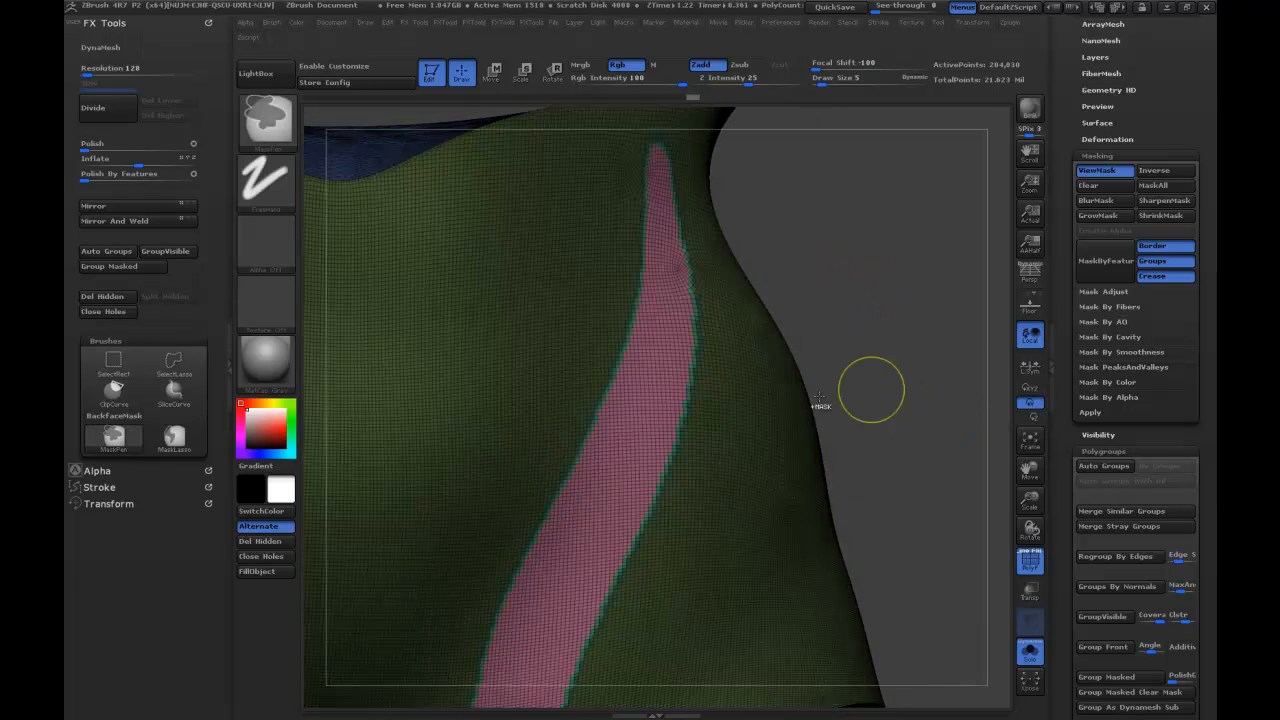
# Isolate the strip polygroup to check it, bring back the rest of the garment and blur the mask edge.
pyautogui.keyDown('ctrl'); pyautogui.moveTo(886, 329); pyautogui.dragTo(861, 346); pyautogui.keyUp('ctrl')
pyautogui.keyDown('ctrl'); pyautogui.keyDown('shift'); pyautogui.click(665, 388); pyautogui.keyUp('shift'); pyautogui.keyUp('ctrl')
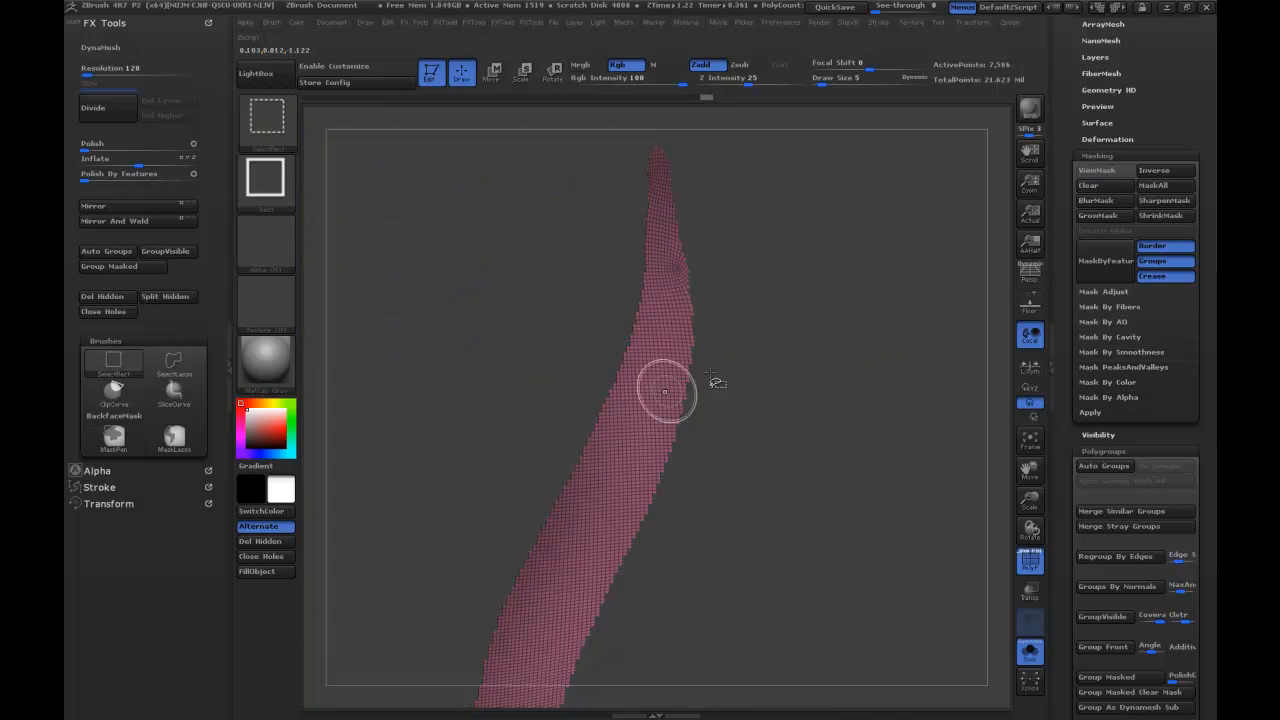
pyautogui.keyDown('ctrl'); pyautogui.click(905, 357); pyautogui.keyUp('ctrl')
pyautogui.keyDown('ctrl'); pyautogui.keyDown('shift'); pyautogui.click(906, 366); pyautogui.keyUp('shift'); pyautogui.keyUp('ctrl')
pyautogui.keyDown('ctrl'); pyautogui.click(902, 360); pyautogui.keyUp('ctrl')
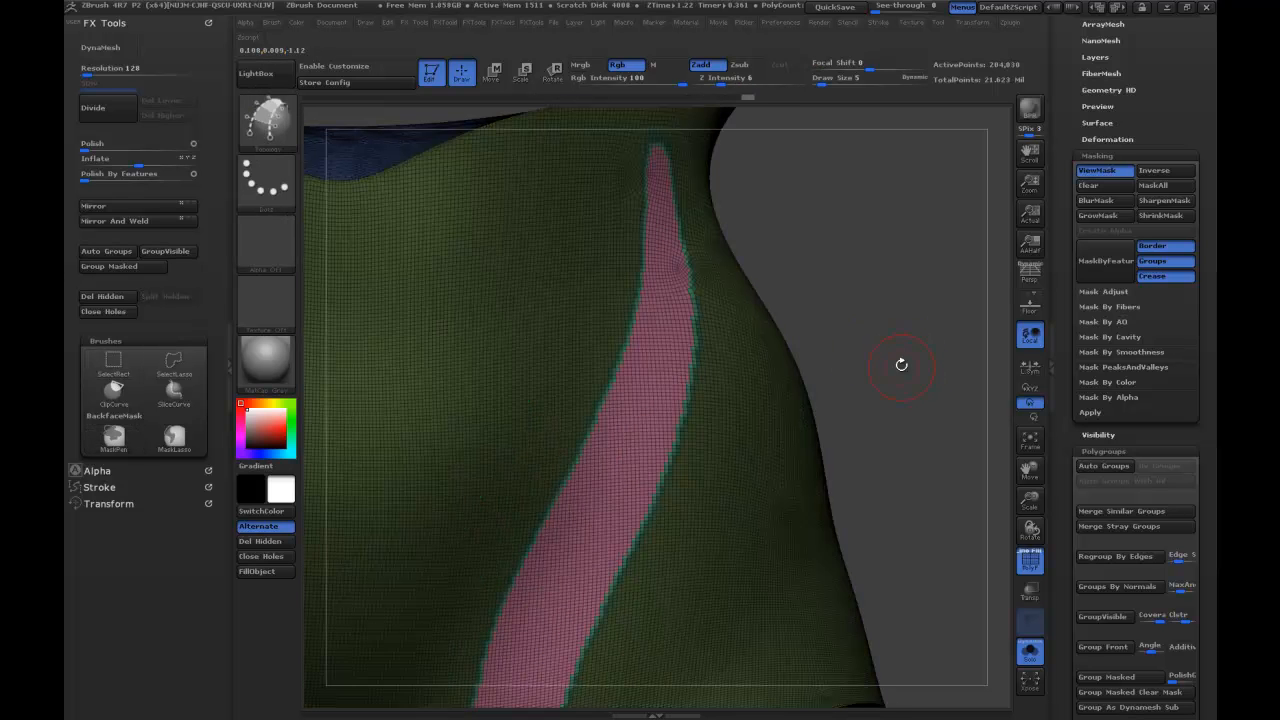
pyautogui.keyDown('ctrl'); pyautogui.click(571, 352); pyautogui.keyUp('ctrl')
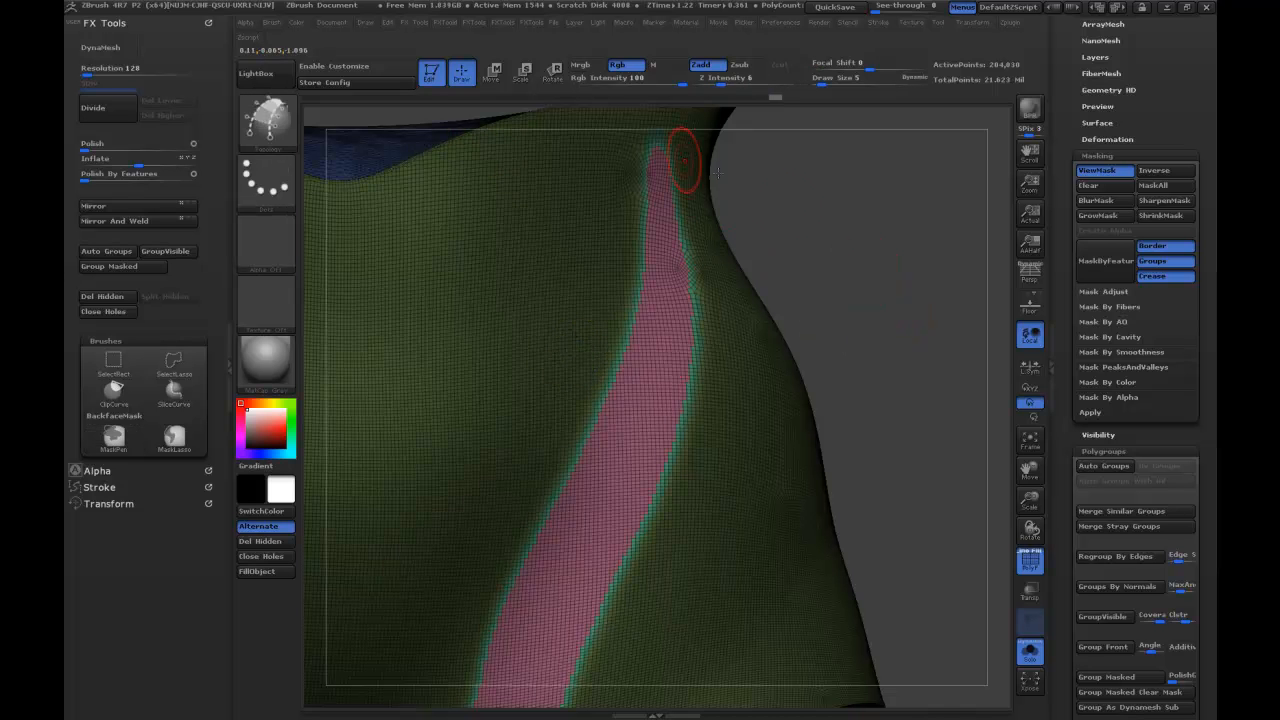
# Move the unmasked strips slightly outward from the garment's front with a transpose line set in side view.
pyautogui.click(492, 75)
pyautogui.moveTo(905, 330)
pyautogui.mouseDown()
pyautogui.moveTo(950, 350)
pyautogui.moveTo(870, 370)
pyautogui.moveTo(811, 278)
pyautogui.mouseUp()
pyautogui.moveTo(637, 322); pyautogui.dragTo(423, 400)
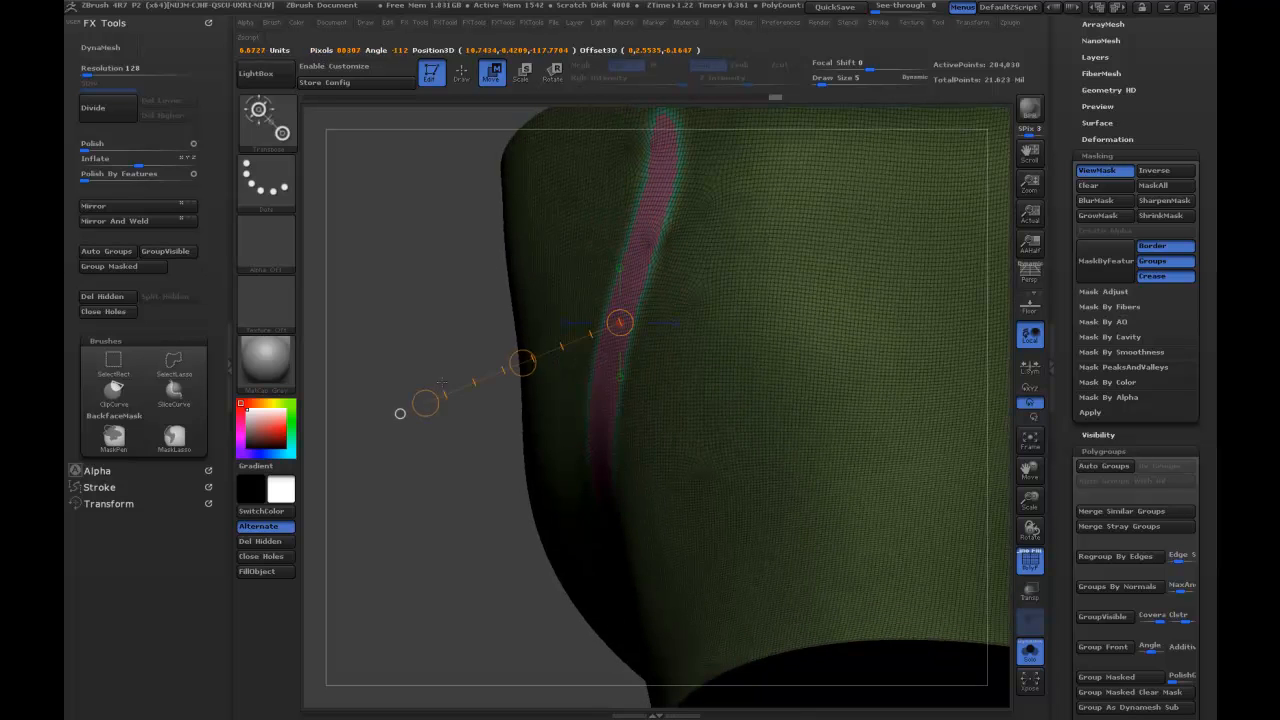
pyautogui.moveTo(523, 363); pyautogui.dragTo(504, 366)
pyautogui.moveTo(403, 414); pyautogui.dragTo(800, 300)
# Hide the wireframe and mask display and smooth the jagged strip borders with Polish By Features.
pyautogui.click(463, 75)
pyautogui.moveTo(842, 230); pyautogui.dragTo(885, 195)
pyautogui.click(1033, 564)
pyautogui.hotkey('ctrl', 'h')
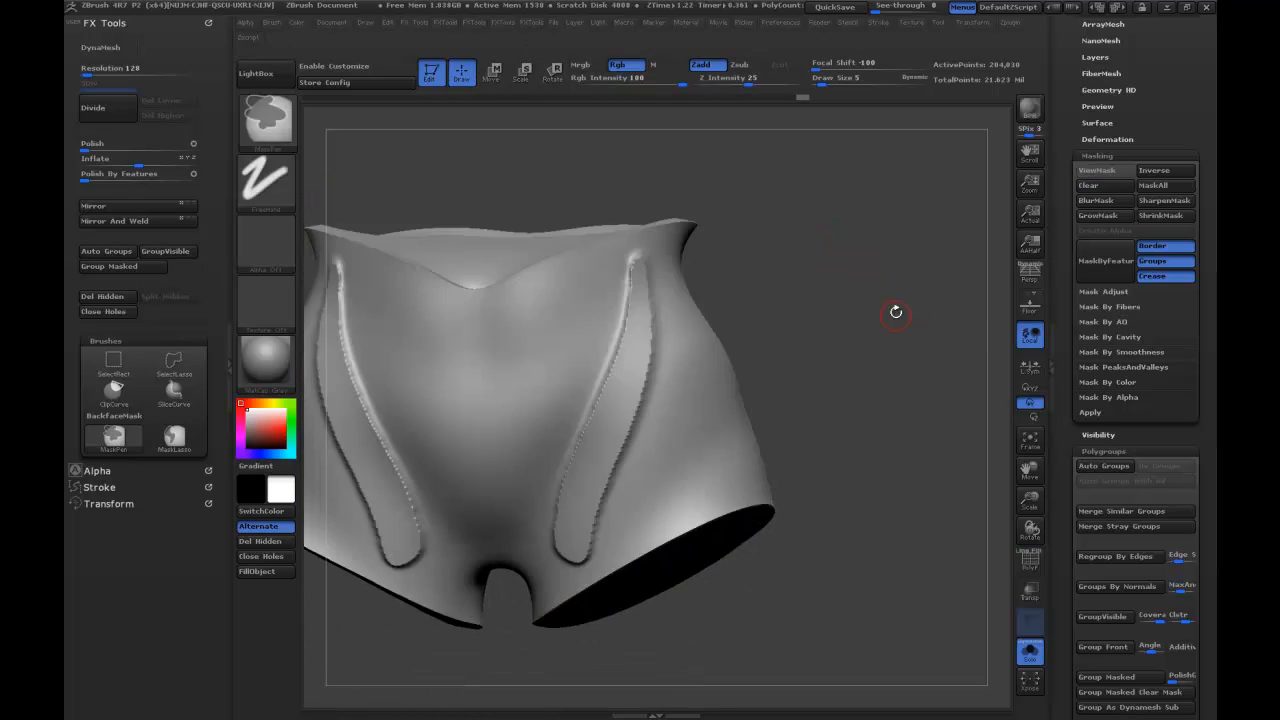
pyautogui.moveTo(894, 309); pyautogui.dragTo(878, 310)
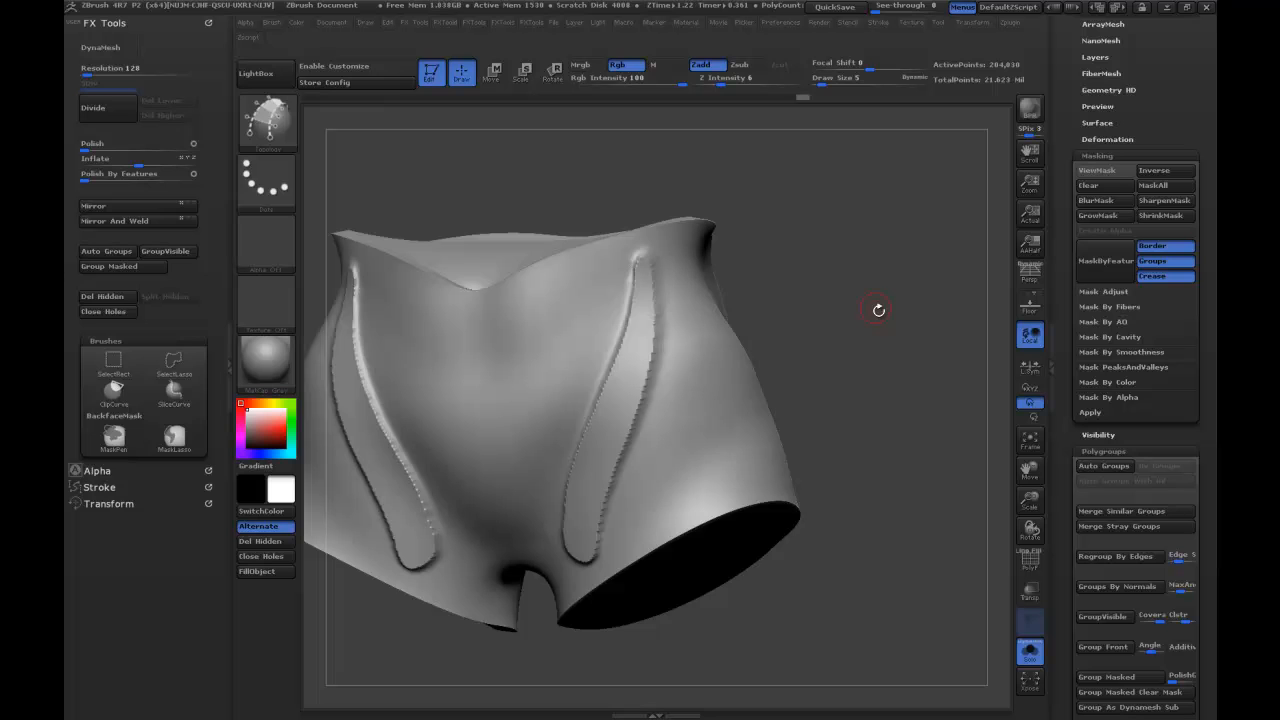
pyautogui.click(170, 179)
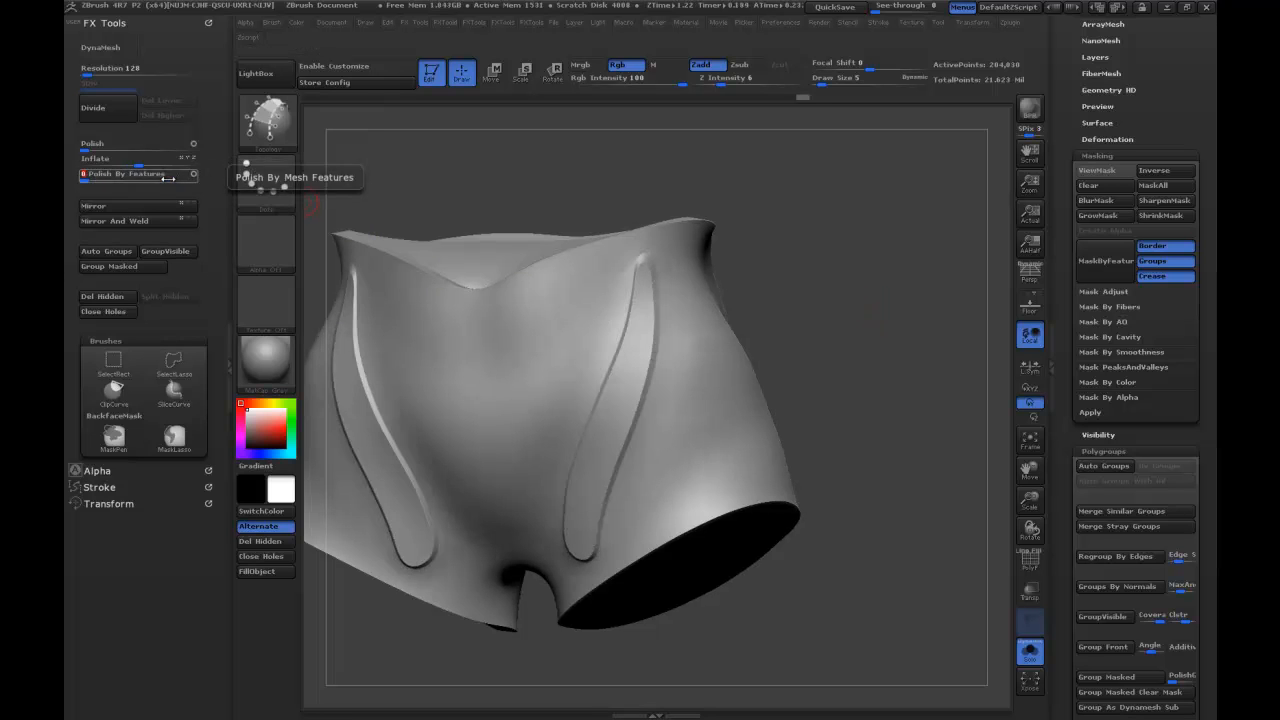
pyautogui.moveTo(429, 209); pyautogui.dragTo(850, 343)
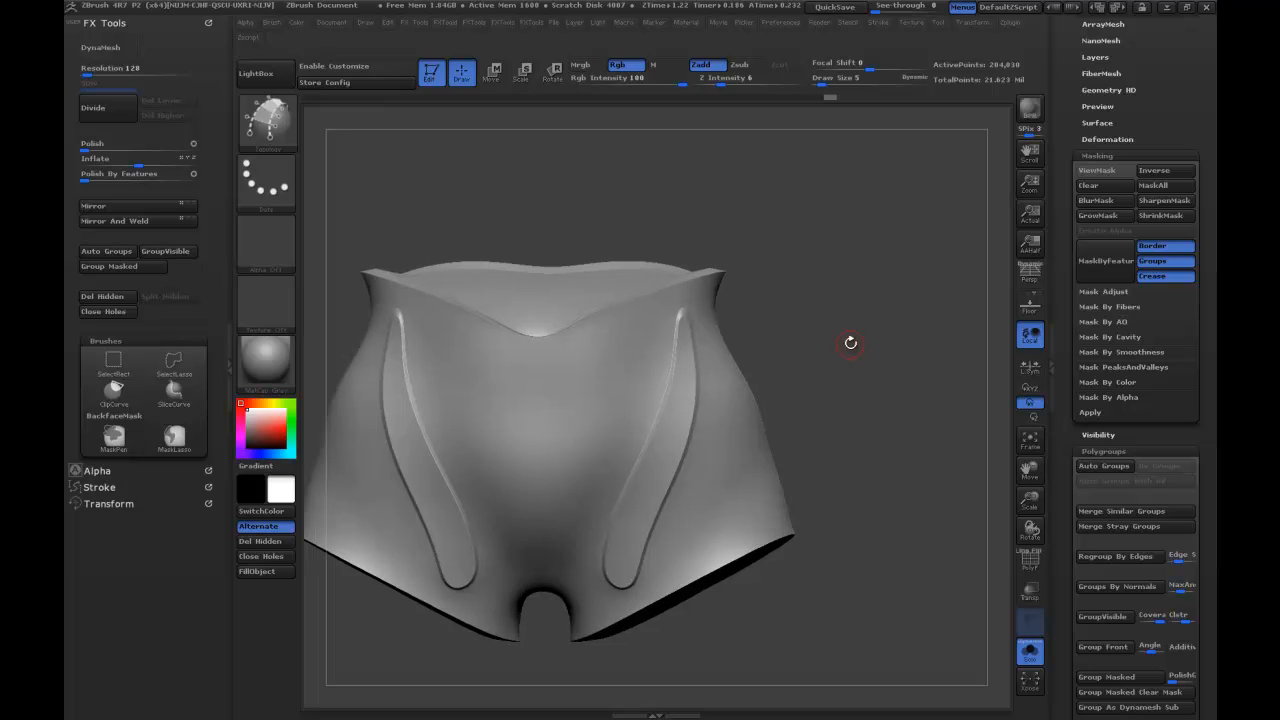
# Undo the polish and the strip move, and show the mask and wireframe again.
pyautogui.hotkey('ctrl', 'z')
pyautogui.hotkey('ctrl', 'z')
pyautogui.hotkey('ctrl', 'h')
pyautogui.hotkey('ctrl', 'z')
pyautogui.hotkey('shift', 'f')
# Duplicate the garment subtool and invert the mask on the copy.
pyautogui.moveTo(849, 360); pyautogui.dragTo(850, 366)
pyautogui.moveTo(1069, 159); pyautogui.dragTo(1077, 366)
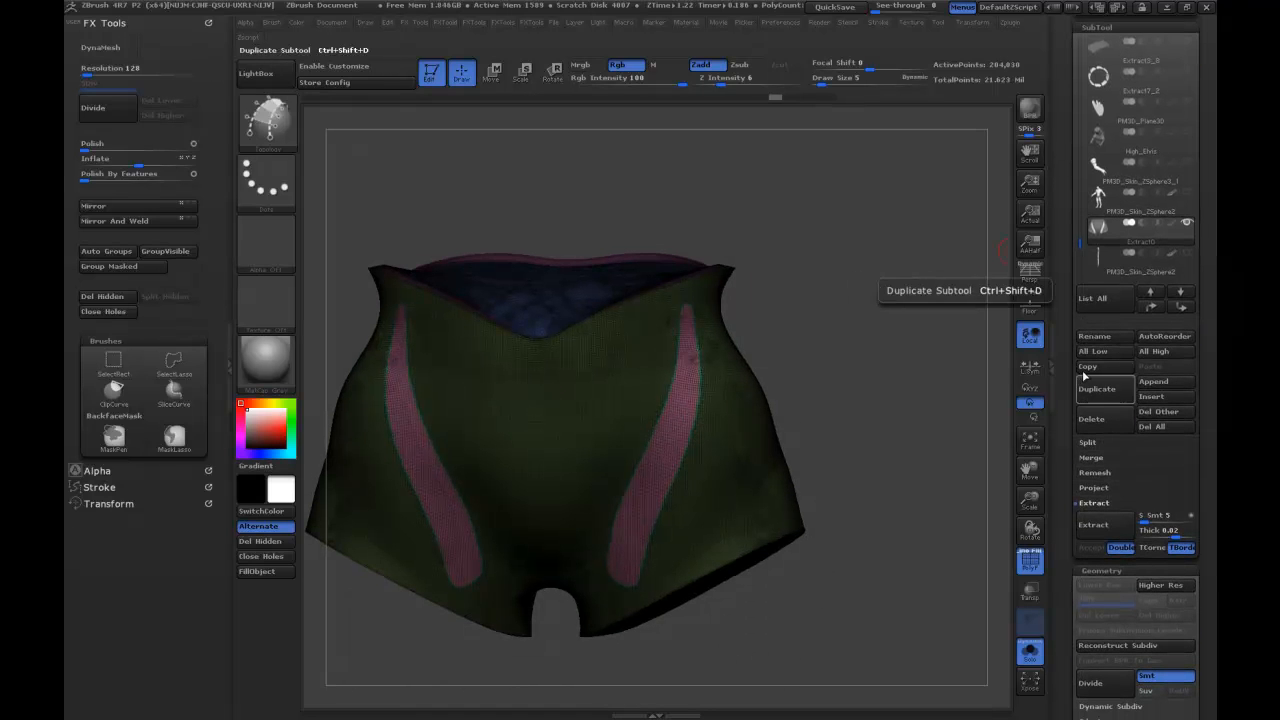
pyautogui.click(1090, 389)
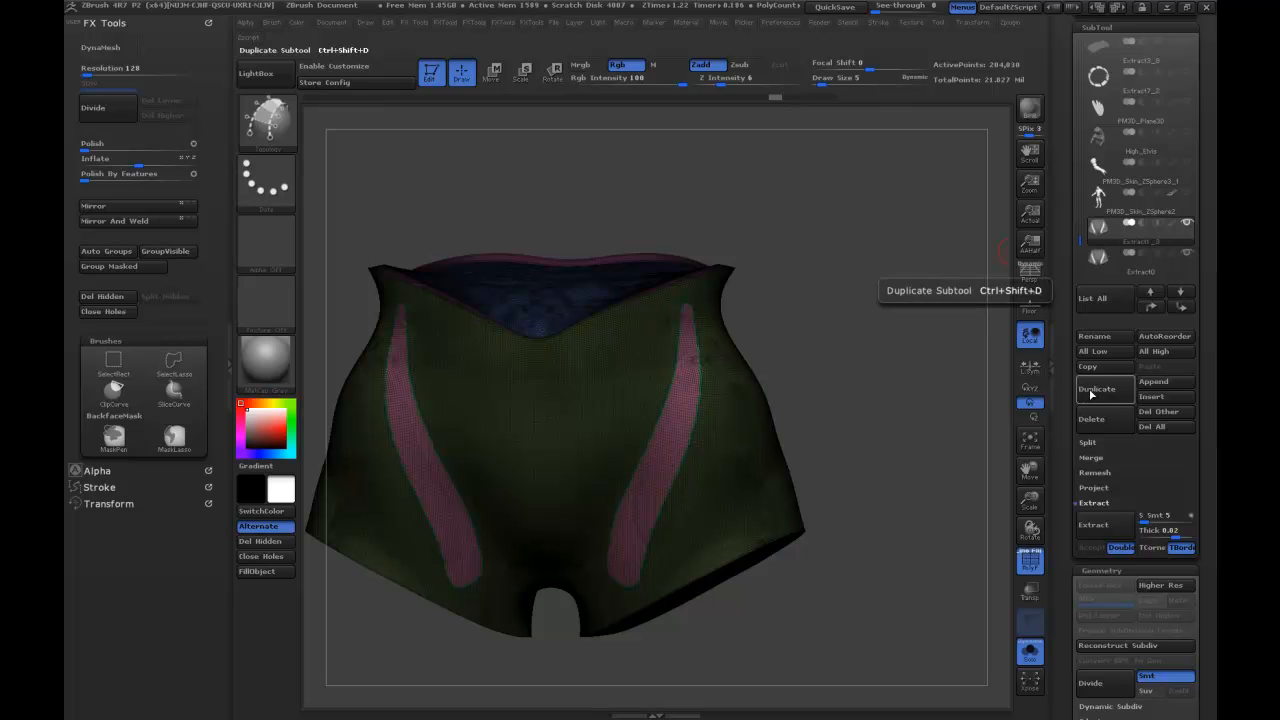
pyautogui.keyDown('ctrl'); pyautogui.click(853, 415); pyautogui.keyUp('ctrl')
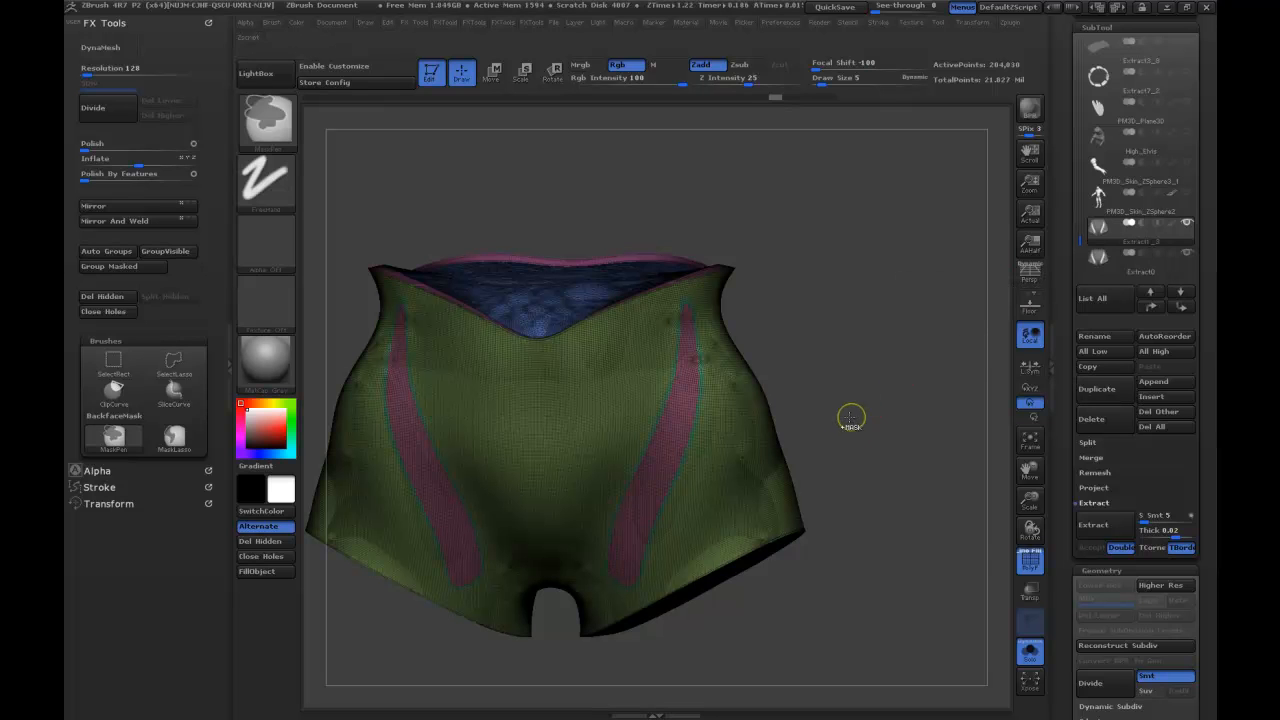
# Isolate the two front strips on the duplicate and delete all hidden geometry.
pyautogui.keyDown('ctrl'); pyautogui.keyDown('shift'); pyautogui.click(745, 478); pyautogui.keyUp('shift'); pyautogui.keyUp('ctrl')
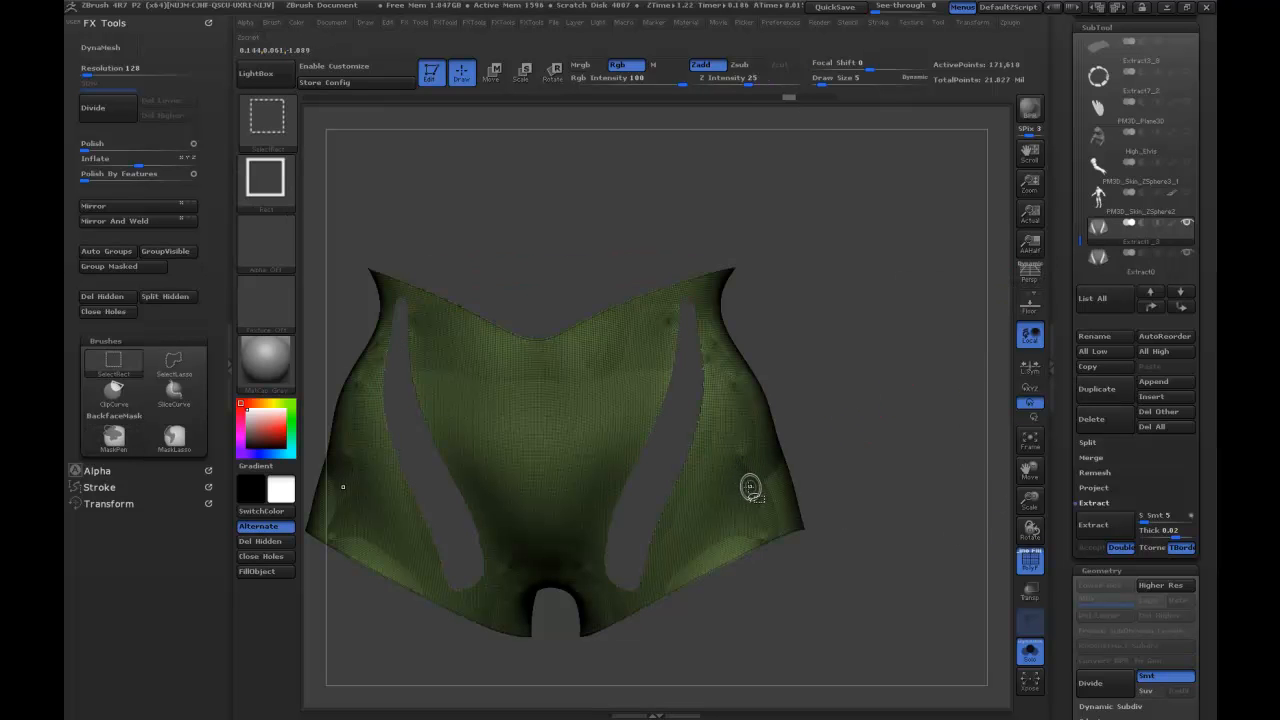
pyautogui.keyDown('ctrl'); pyautogui.keyDown('shift'); pyautogui.click(694, 436); pyautogui.keyUp('shift'); pyautogui.keyUp('ctrl')
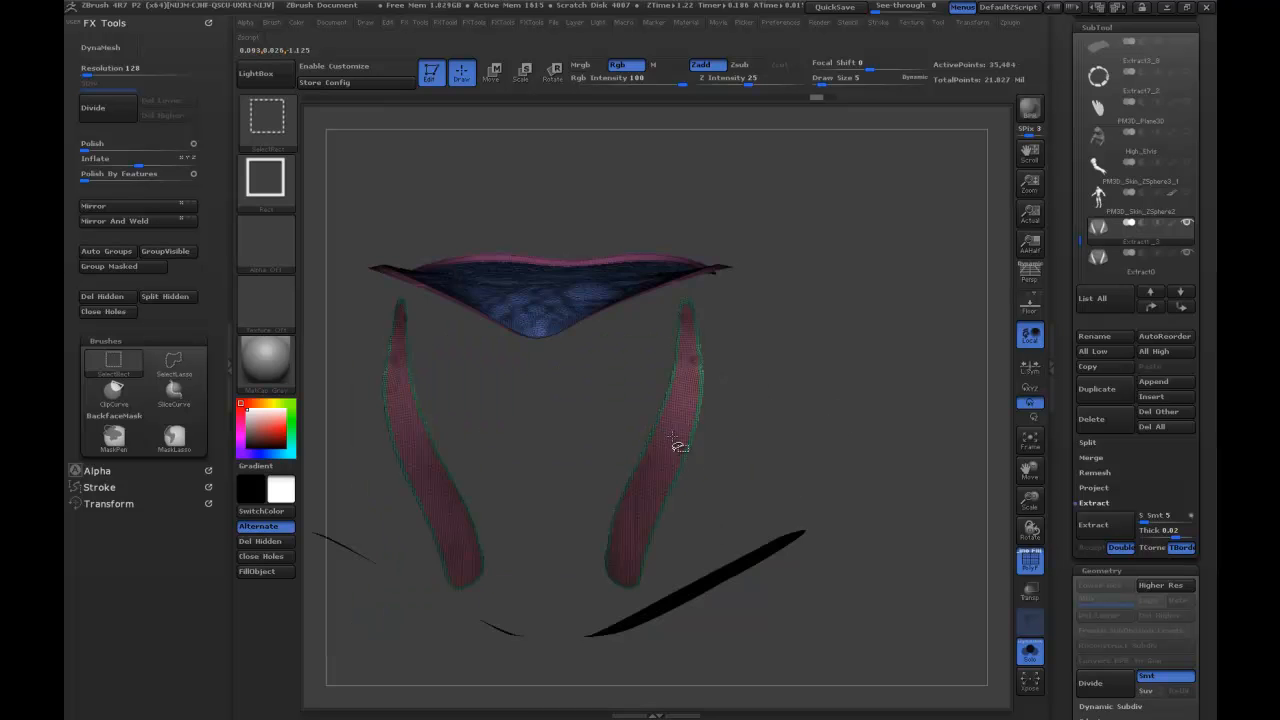
pyautogui.keyDown('ctrl'); pyautogui.keyDown('shift'); pyautogui.click(795, 382); pyautogui.keyUp('shift'); pyautogui.keyUp('ctrl')
pyautogui.keyDown('ctrl'); pyautogui.keyDown('shift'); pyautogui.click(692, 424); pyautogui.keyUp('shift'); pyautogui.keyUp('ctrl')
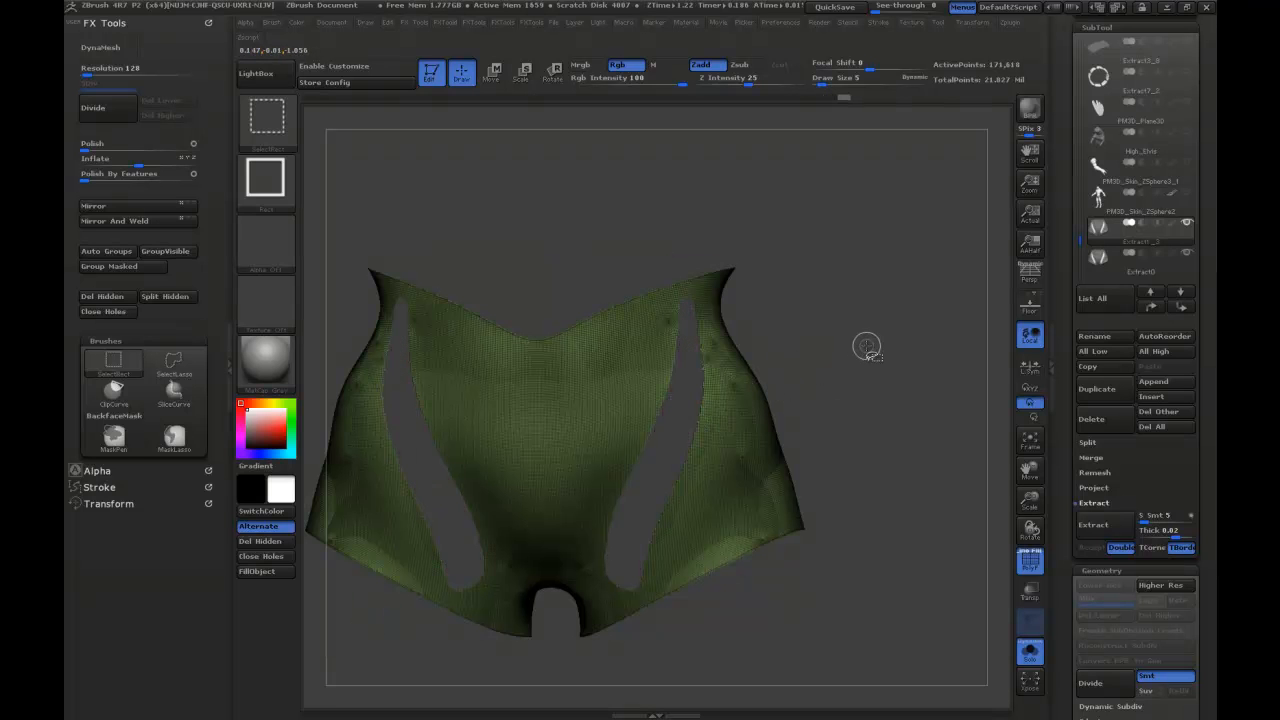
pyautogui.keyDown('ctrl'); pyautogui.keyDown('shift'); pyautogui.click(851, 366); pyautogui.keyUp('shift'); pyautogui.keyUp('ctrl')
pyautogui.keyDown('ctrl'); pyautogui.keyDown('shift'); pyautogui.click(857, 362); pyautogui.keyUp('shift'); pyautogui.keyUp('ctrl')
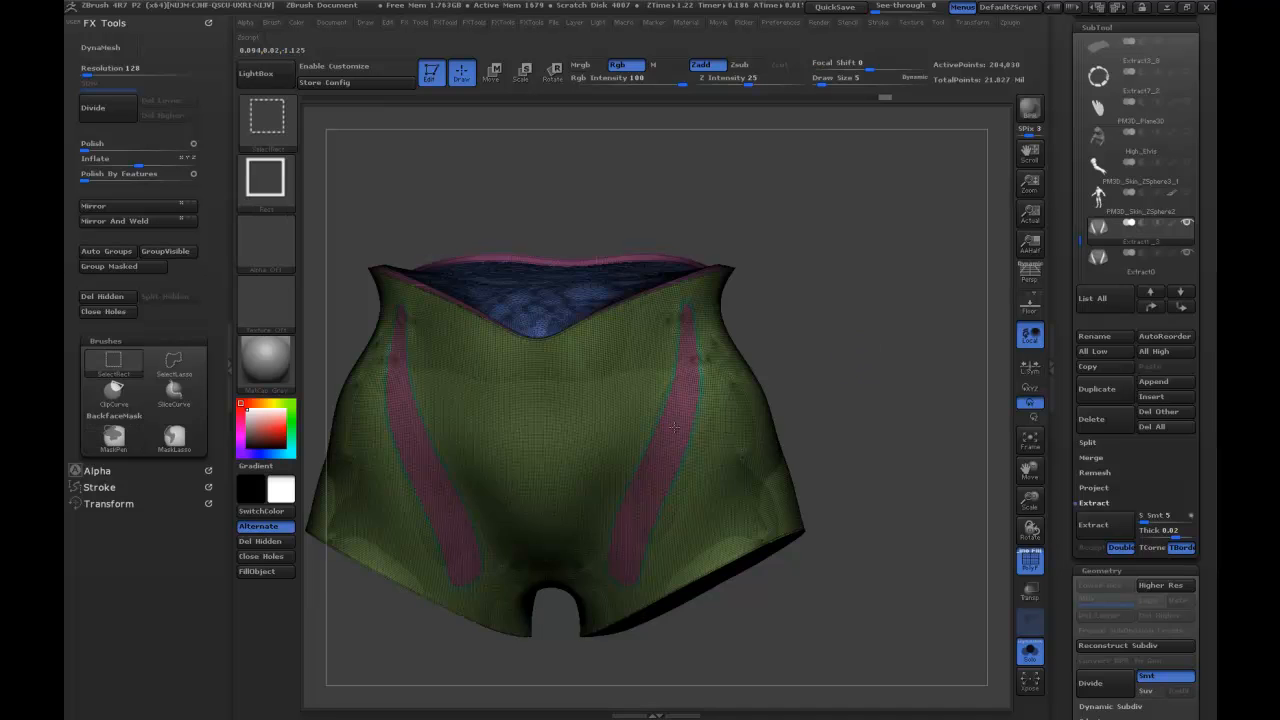
pyautogui.keyDown('ctrl'); pyautogui.keyDown('shift'); pyautogui.click(820, 375); pyautogui.keyUp('shift'); pyautogui.keyUp('ctrl')
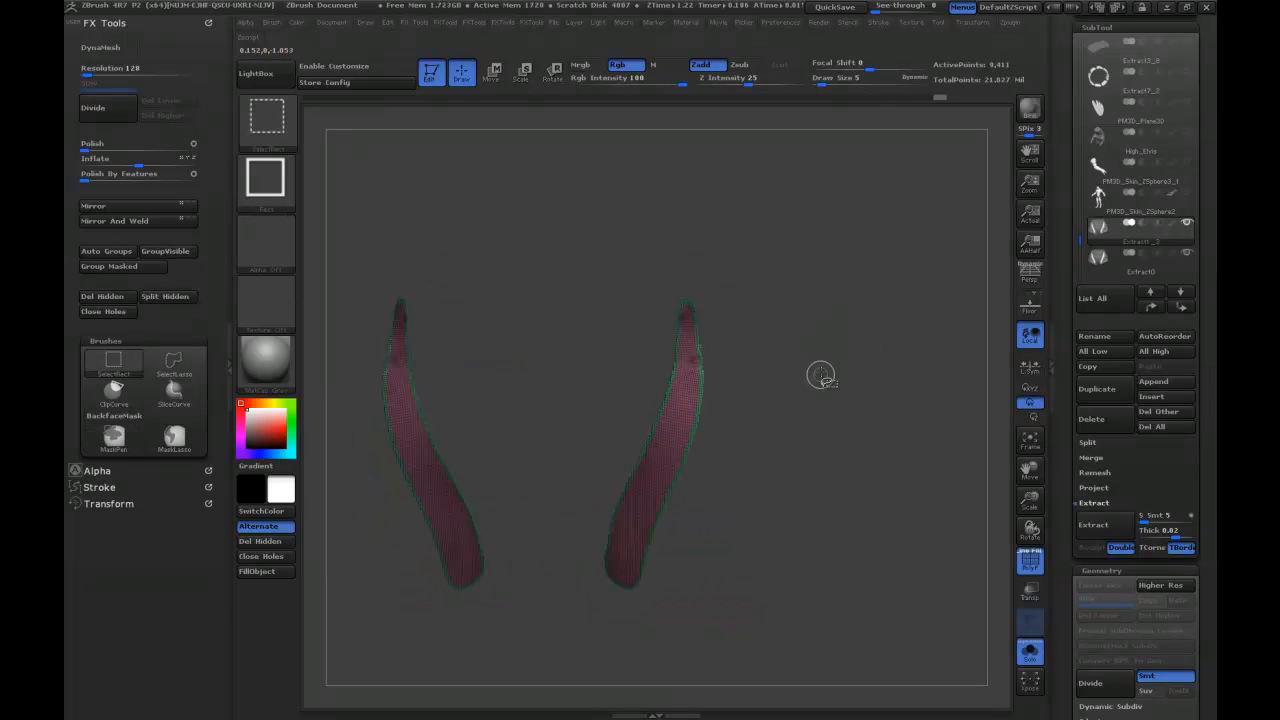
pyautogui.click(116, 298)
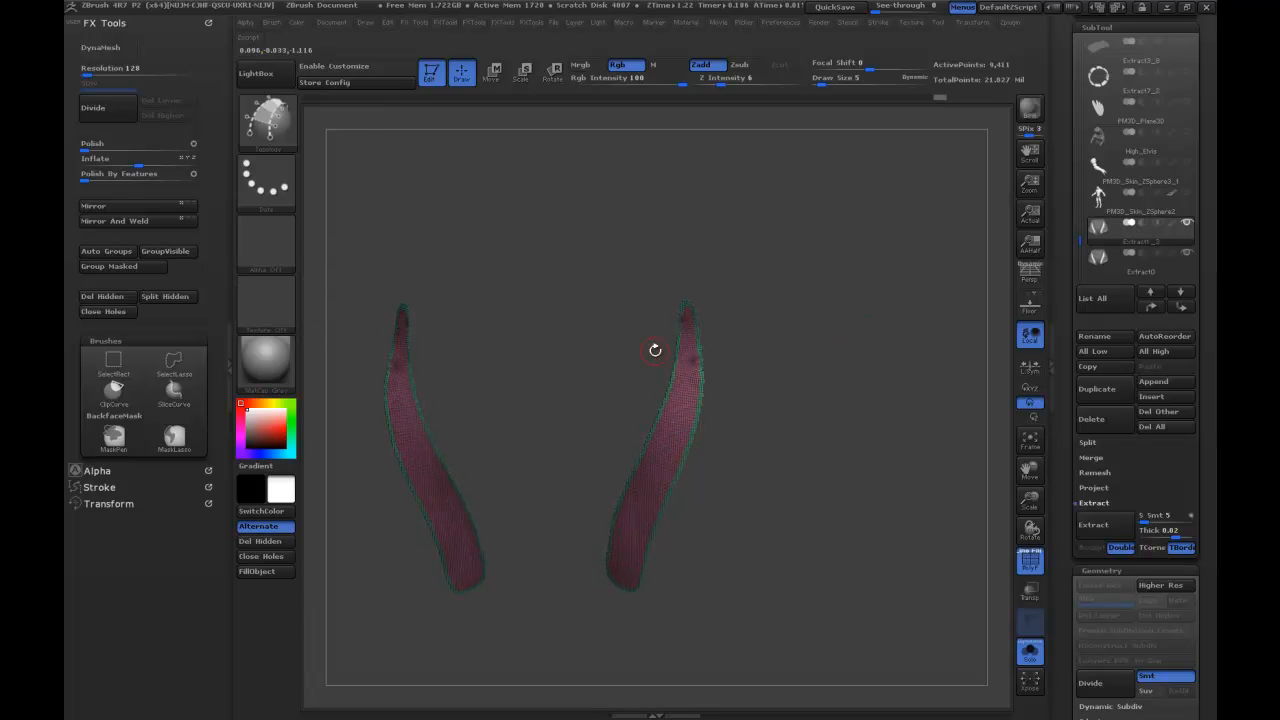
pyautogui.click(115, 300)
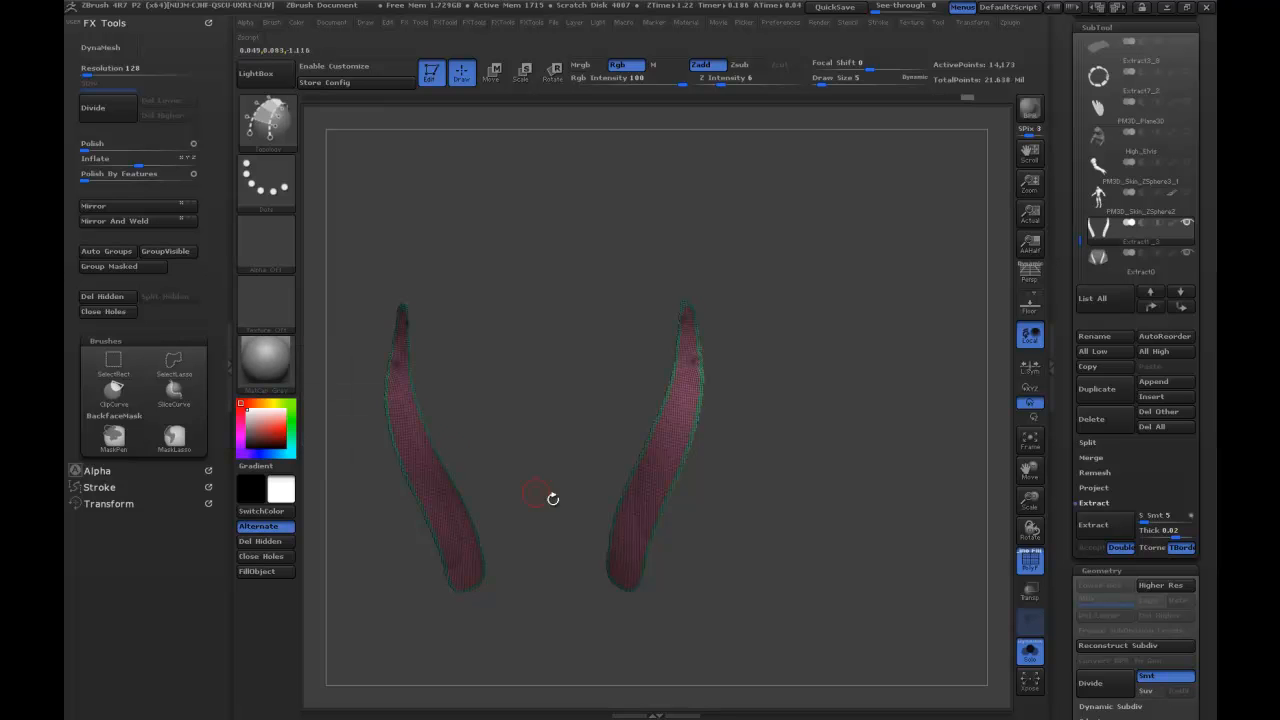
# Try Panel Loops on the separated strips with a thickness of 0.02331 and undo it.
pyautogui.moveTo(829, 333); pyautogui.dragTo(873, 375)
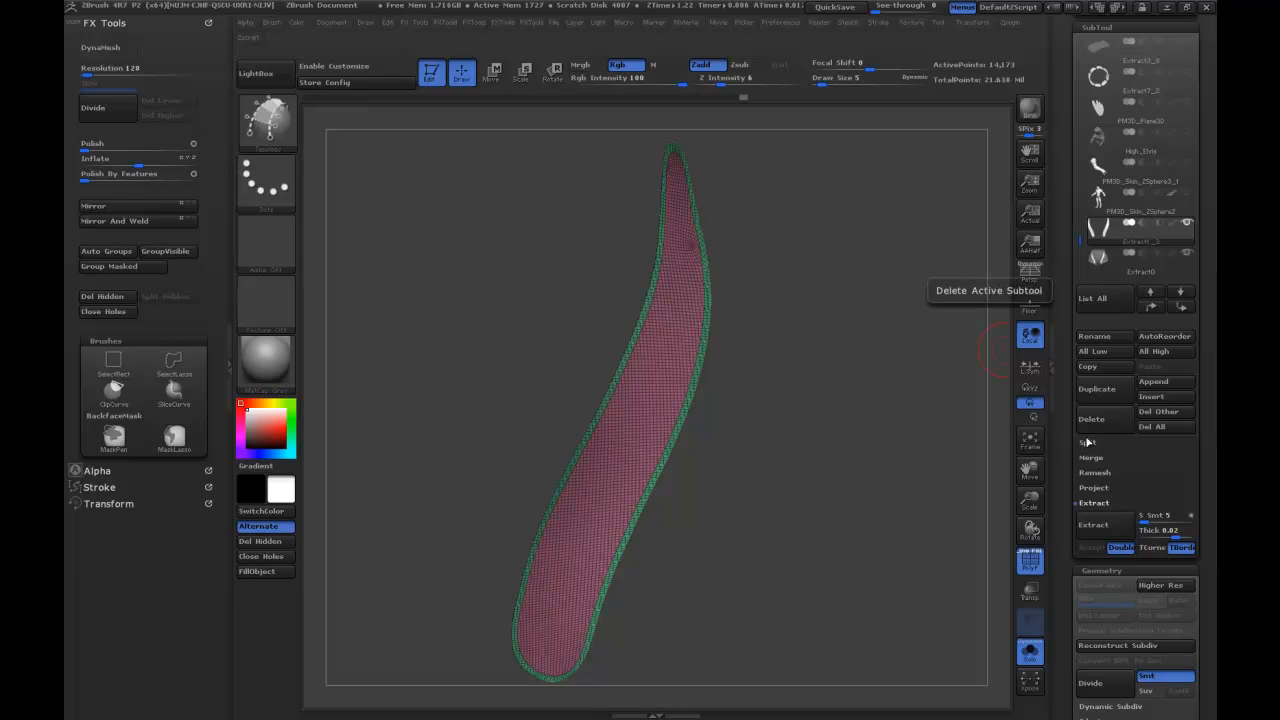
pyautogui.scroll(-1, 1071, 459)
pyautogui.scroll(-5, 1071, 459)
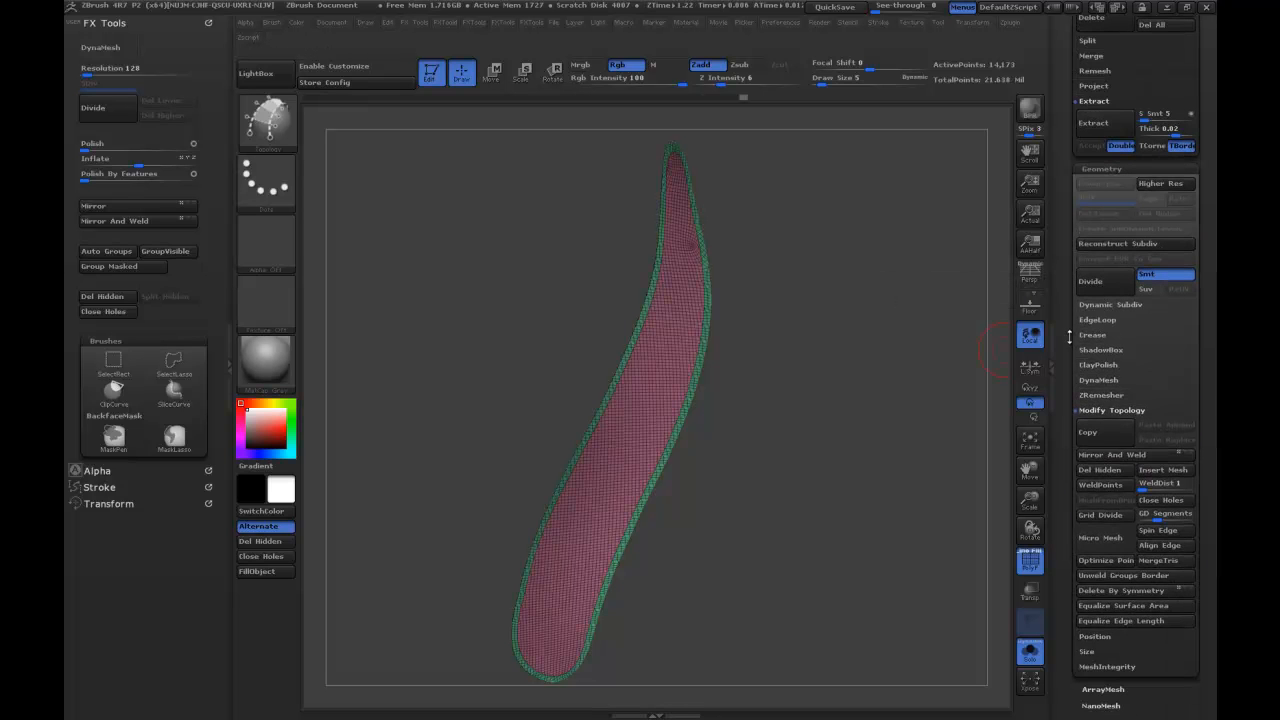
pyautogui.moveTo(1069, 337); pyautogui.dragTo(1070, 341)
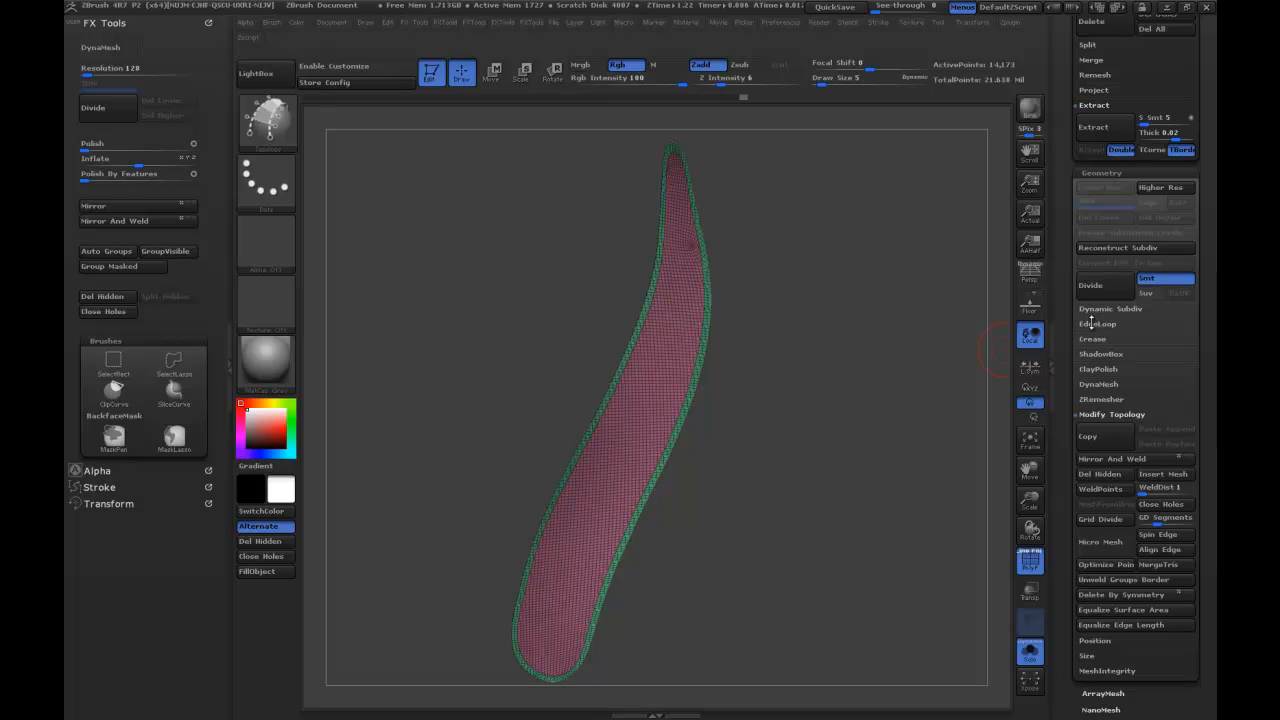
pyautogui.click(1093, 324)
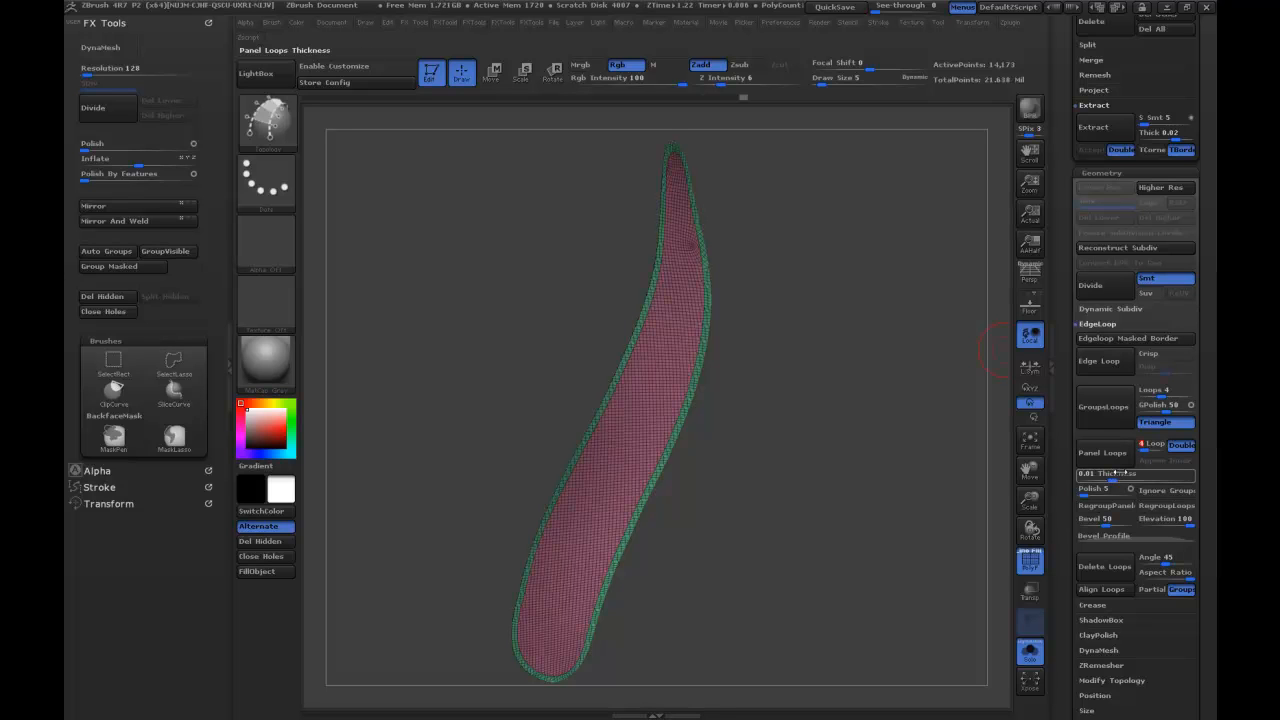
pyautogui.click(1119, 480)
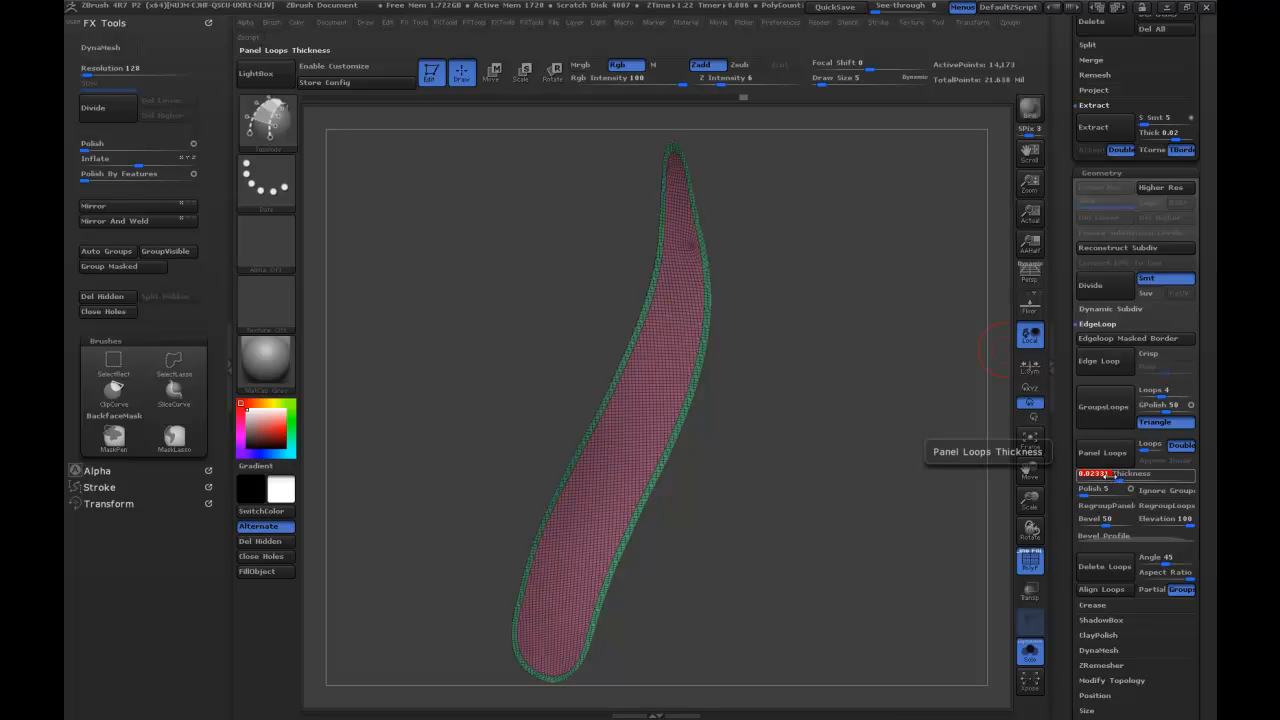
pyautogui.click(1096, 463)
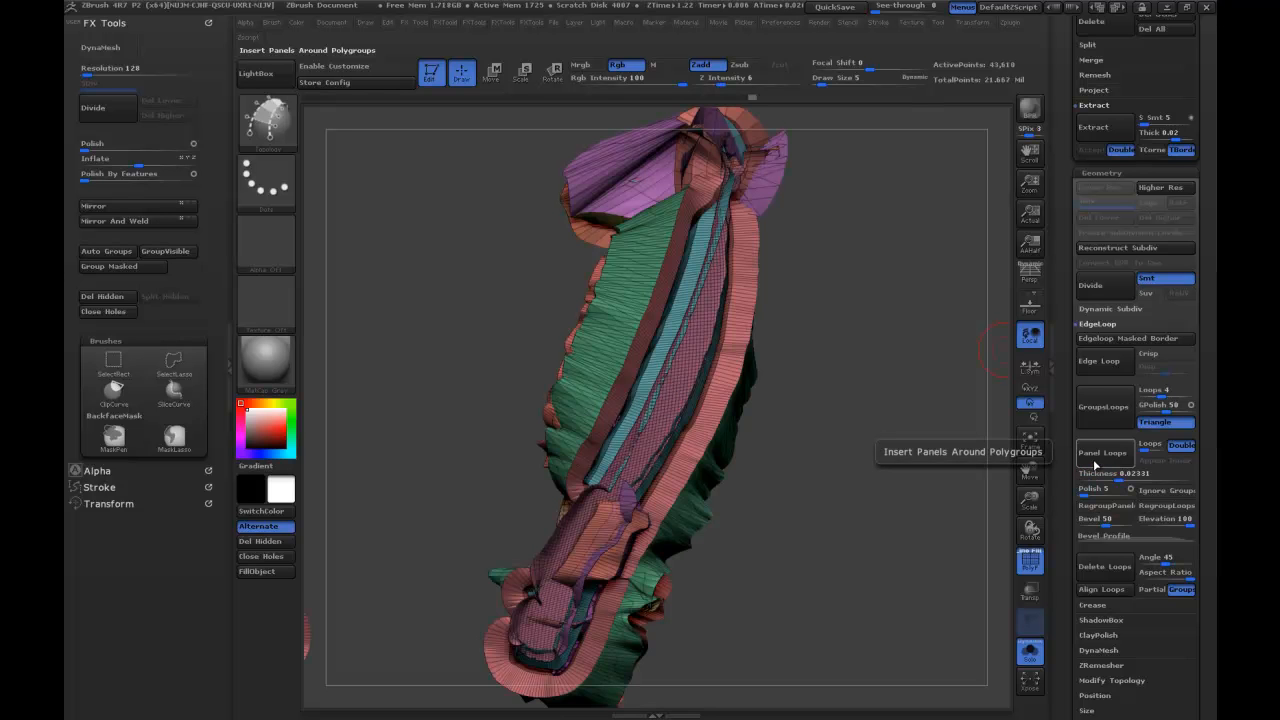
pyautogui.hotkey('ctrl', 'z')
# Hide the inner backside of the strips and delete it, keeping only the outer faces.
pyautogui.moveTo(953, 531)
pyautogui.mouseDown()
pyautogui.moveTo(900, 540)
pyautogui.moveTo(1040, 528)
pyautogui.moveTo(963, 520)
pyautogui.mouseUp()
pyautogui.moveTo(881, 359)
pyautogui.keyDown('alt'); pyautogui.mouseDown()
pyautogui.moveTo(867, 426)
pyautogui.moveTo(835, 404)
pyautogui.mouseUp(); pyautogui.keyUp('alt')
pyautogui.keyDown('ctrl'); pyautogui.keyDown('shift'); pyautogui.click(787, 438); pyautogui.keyUp('shift'); pyautogui.keyUp('ctrl')
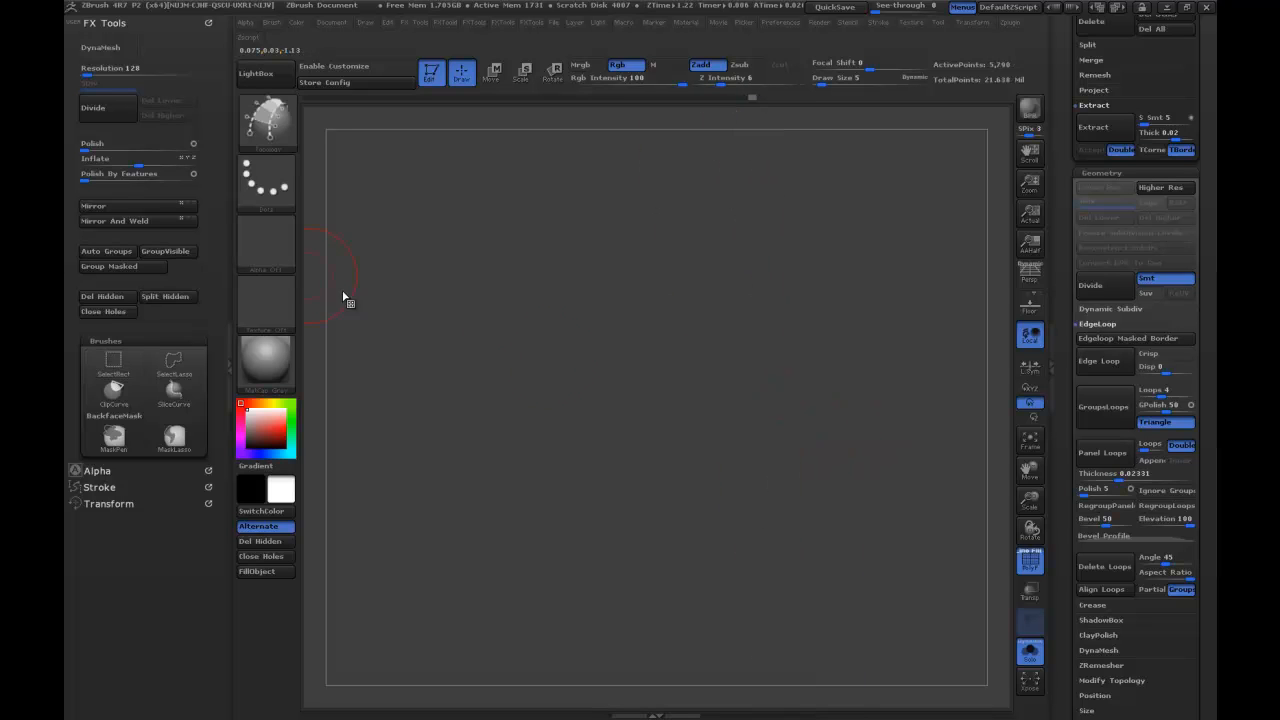
pyautogui.keyDown('ctrl'); pyautogui.keyDown('shift'); pyautogui.click(458, 258); pyautogui.keyUp('shift'); pyautogui.keyUp('ctrl')
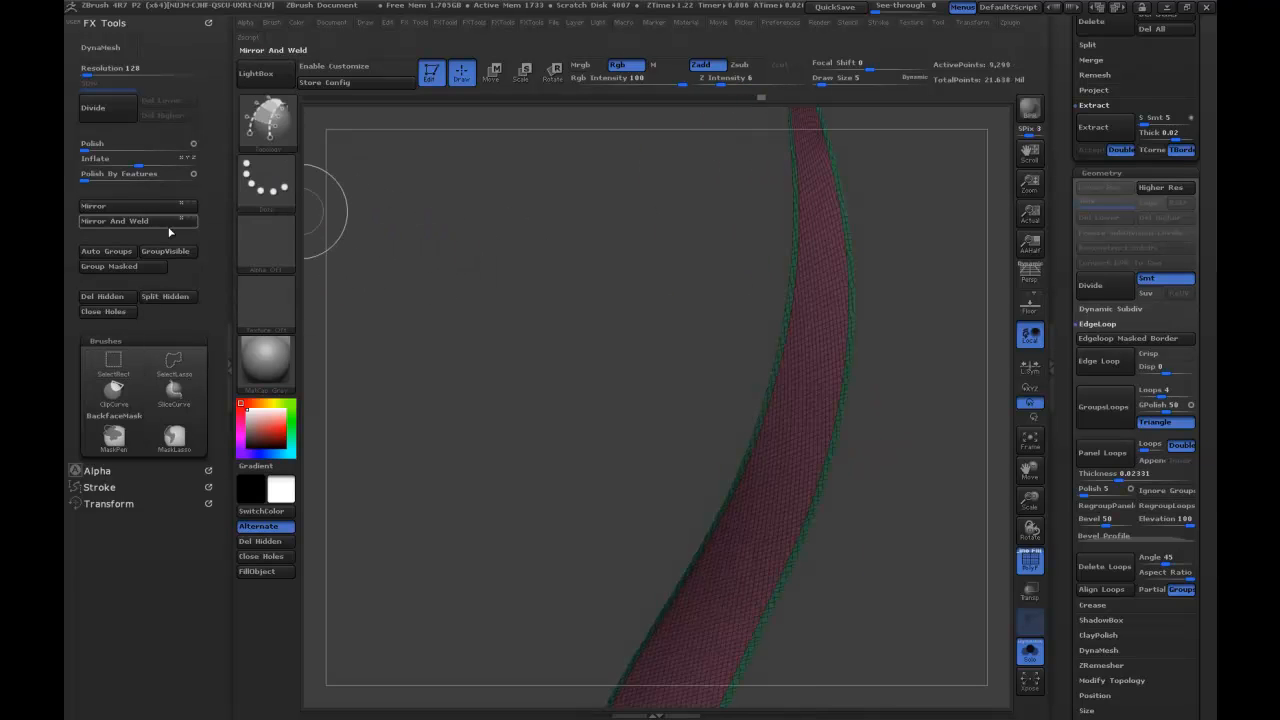
pyautogui.click(112, 301)
# Try Panel Loops on the single-sided strips at the same 0.02331 thickness and undo it.
pyautogui.moveTo(914, 391); pyautogui.dragTo(1006, 380)
pyautogui.click(1103, 456)
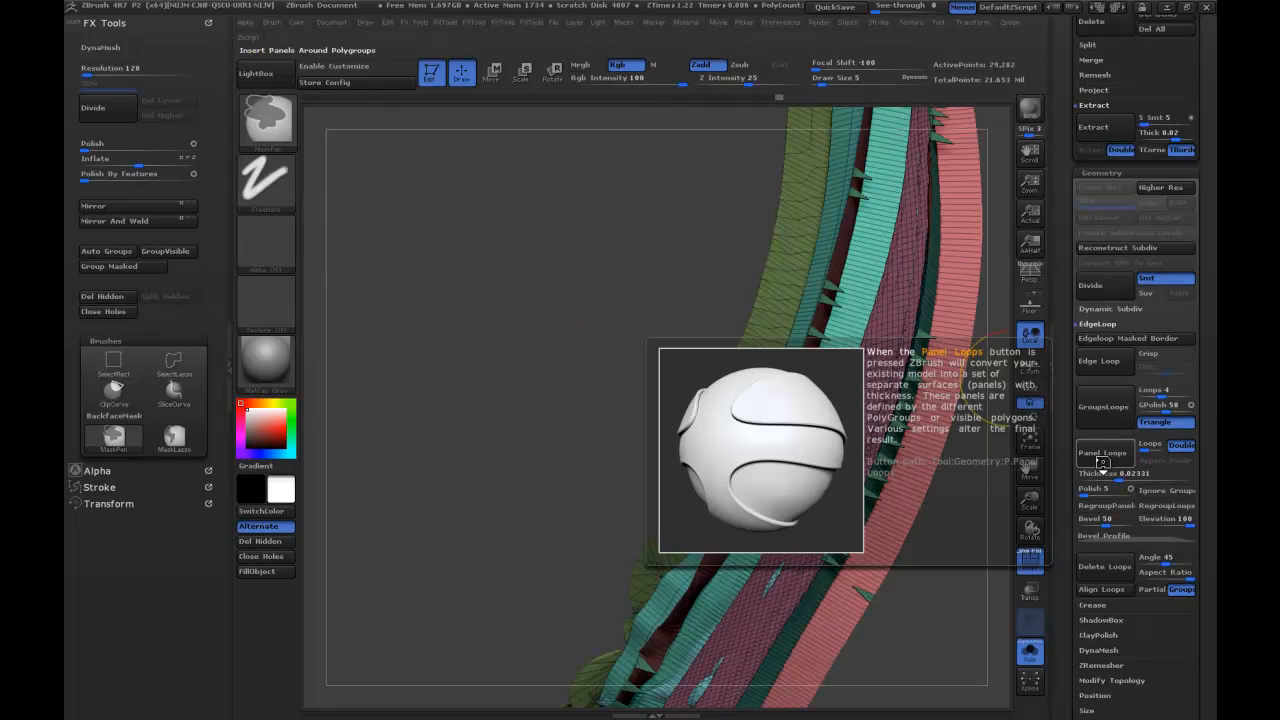
pyautogui.hotkey('ctrl', 'z')
pyautogui.moveTo(905, 559); pyautogui.dragTo(938, 548)
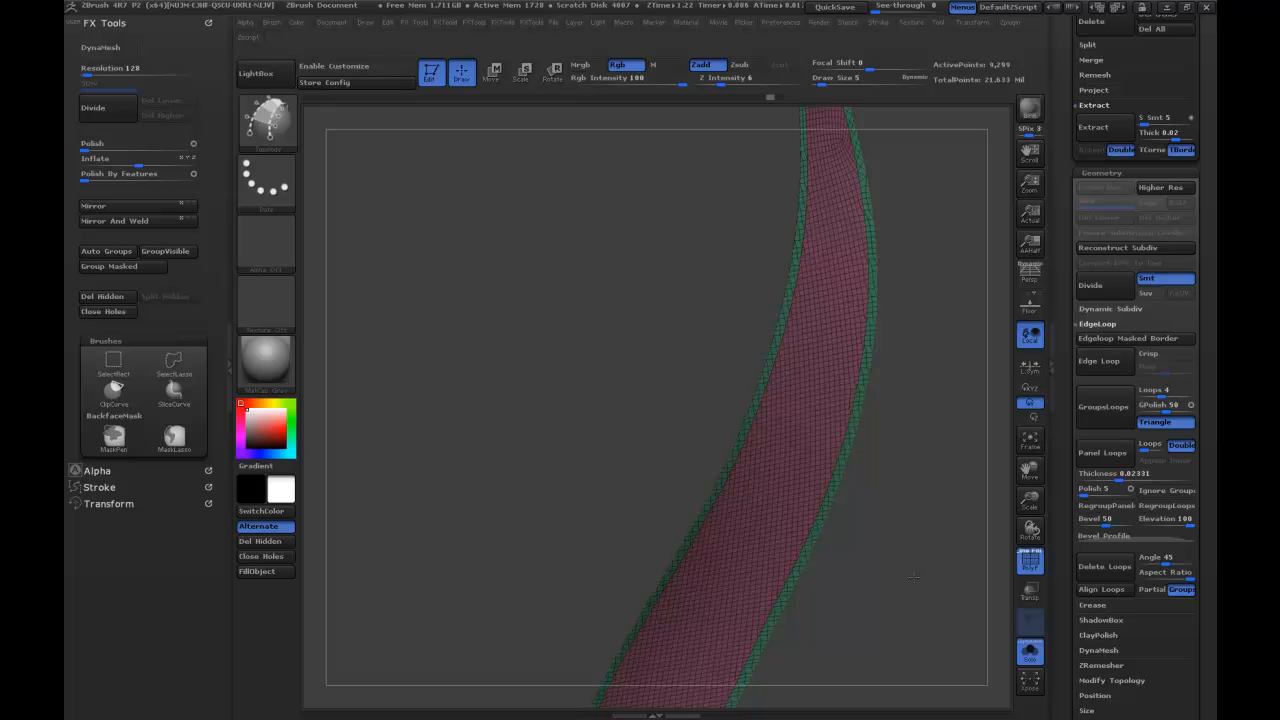
# Try Panel Loops on the strips at thicknesses of 0.00002 and 0.0004, undoing each attempt.
pyautogui.click(1087, 474)
pyautogui.click(1097, 457)
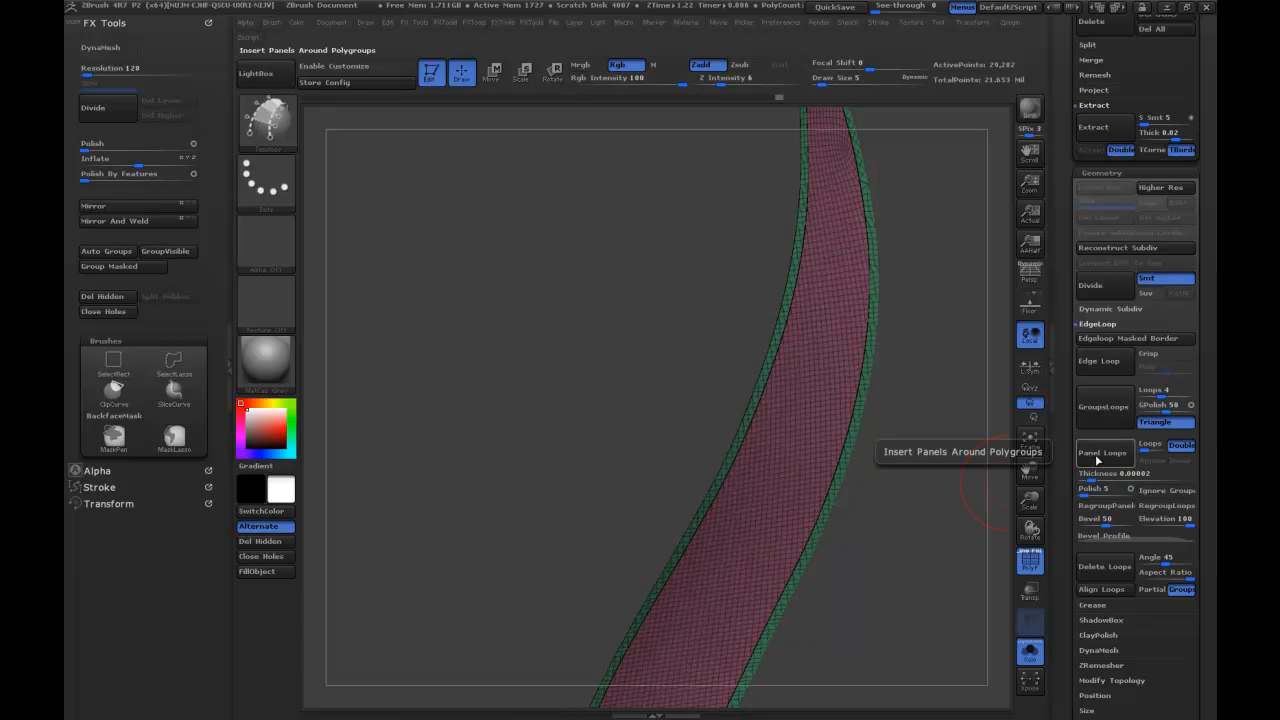
pyautogui.hotkey('ctrl', 'z')
pyautogui.click(1093, 479)
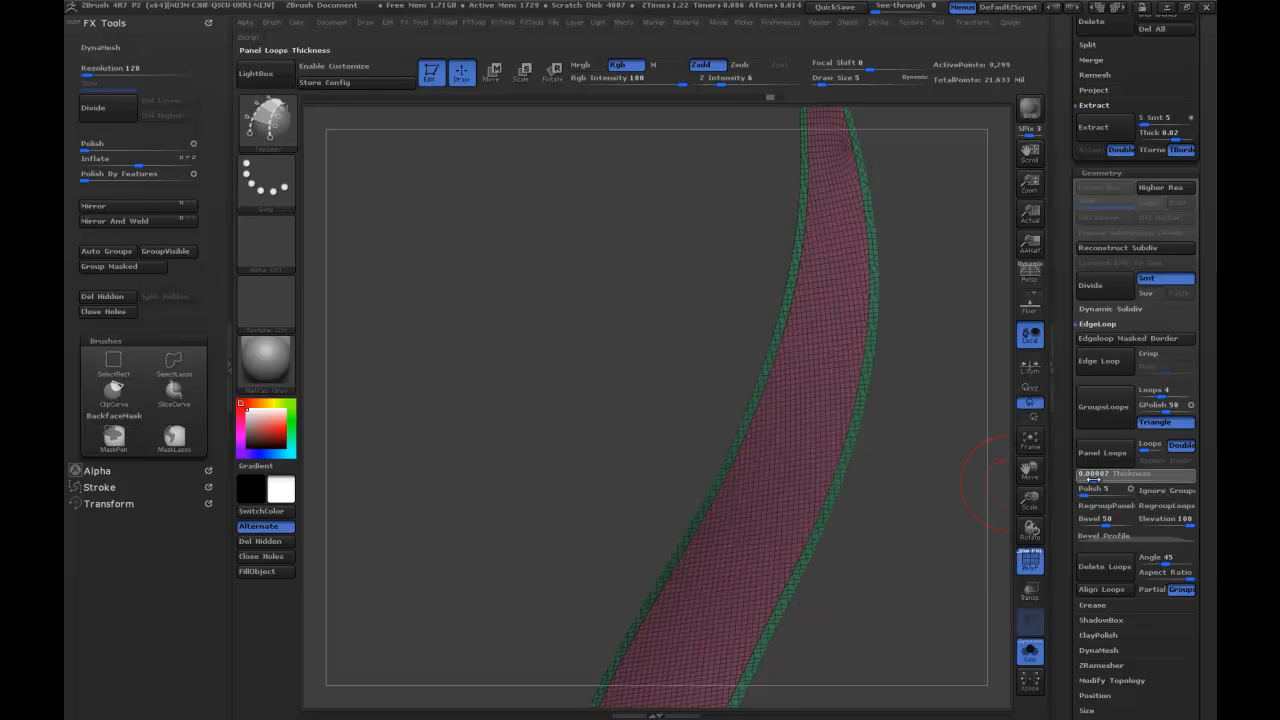
pyautogui.moveTo(1094, 480); pyautogui.dragTo(1098, 479)
pyautogui.click(1100, 457)
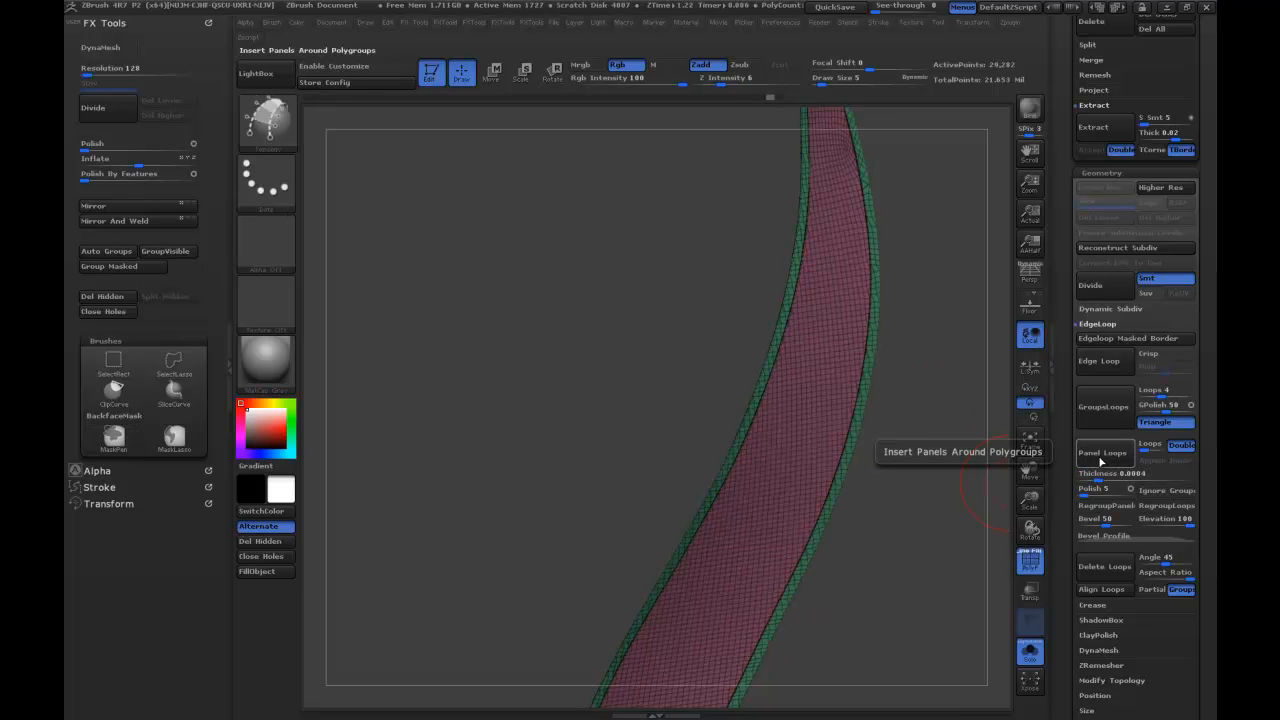
pyautogui.hotkey('ctrl', 'z')
# Try Panel Loops on the strips at a thickness of 0.01586 and undo it.
pyautogui.click(1104, 478)
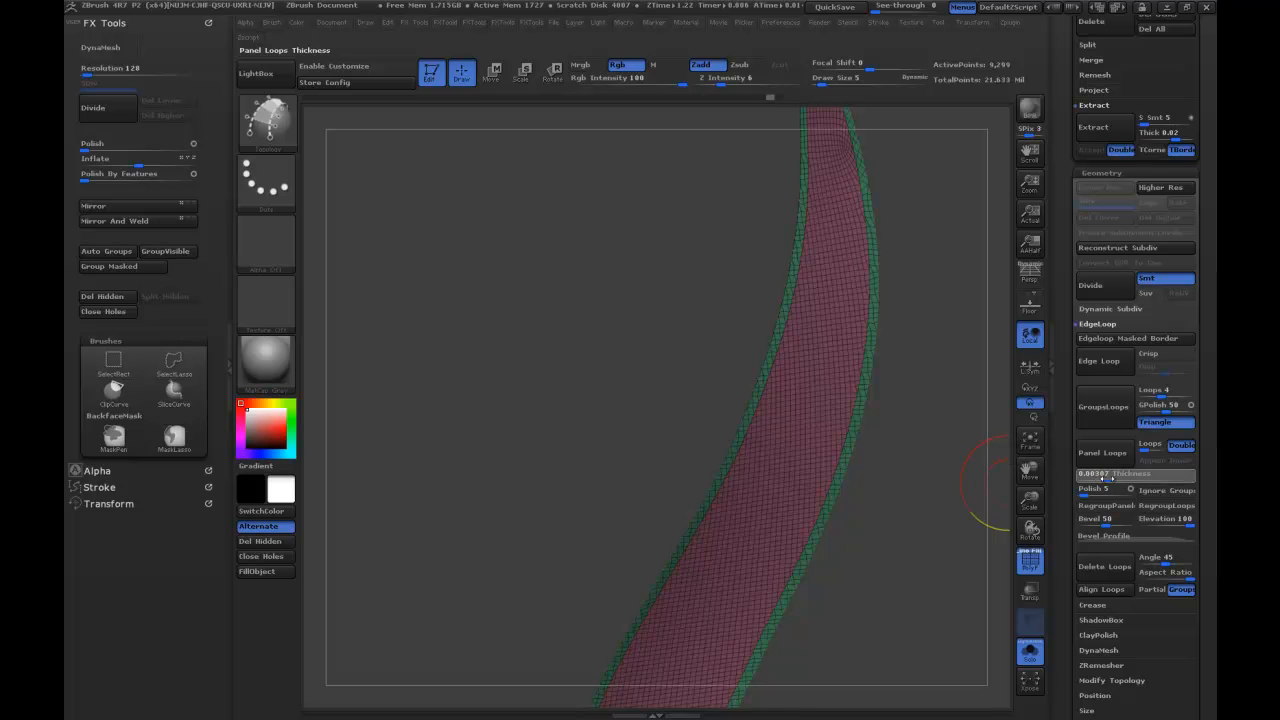
pyautogui.moveTo(1112, 479); pyautogui.dragTo(1118, 479)
pyautogui.click(1107, 458)
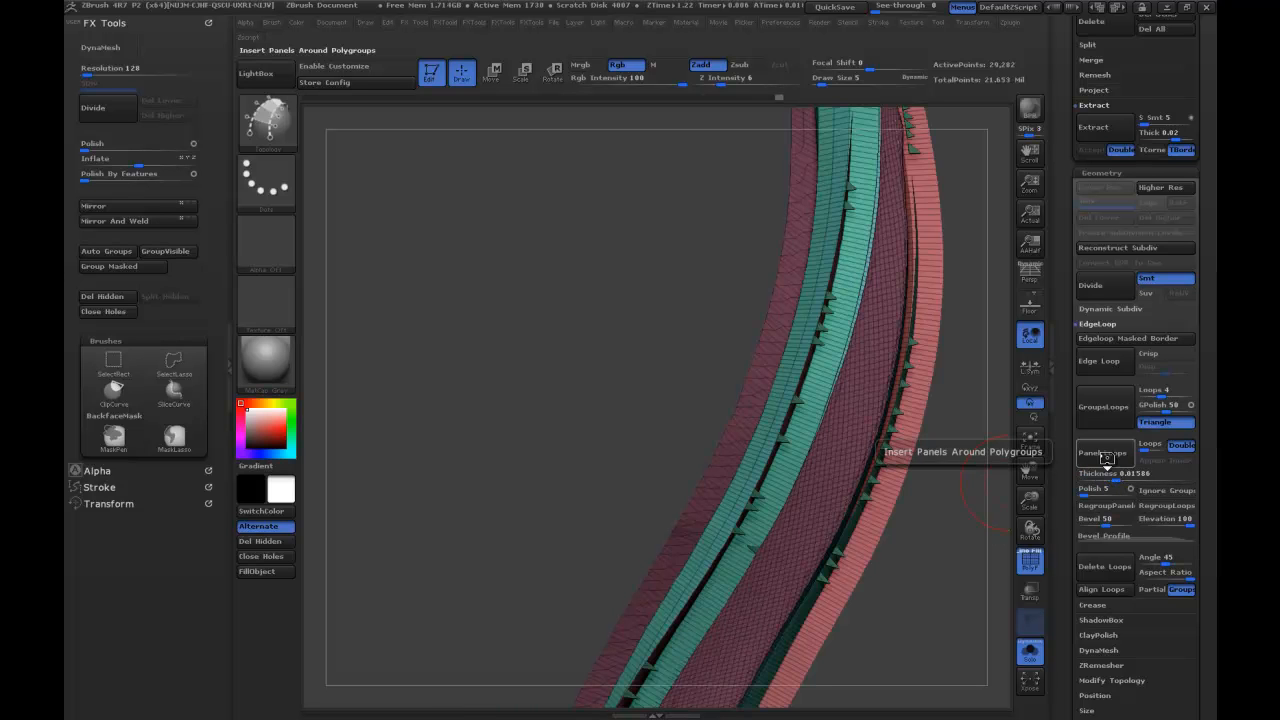
pyautogui.hotkey('ctrl', 'z')
# Apply Panel Loops to the strips at a thickness of 0.00198 and turn off the polygroup wireframe display.
pyautogui.click(1104, 478)
pyautogui.click(1104, 457)
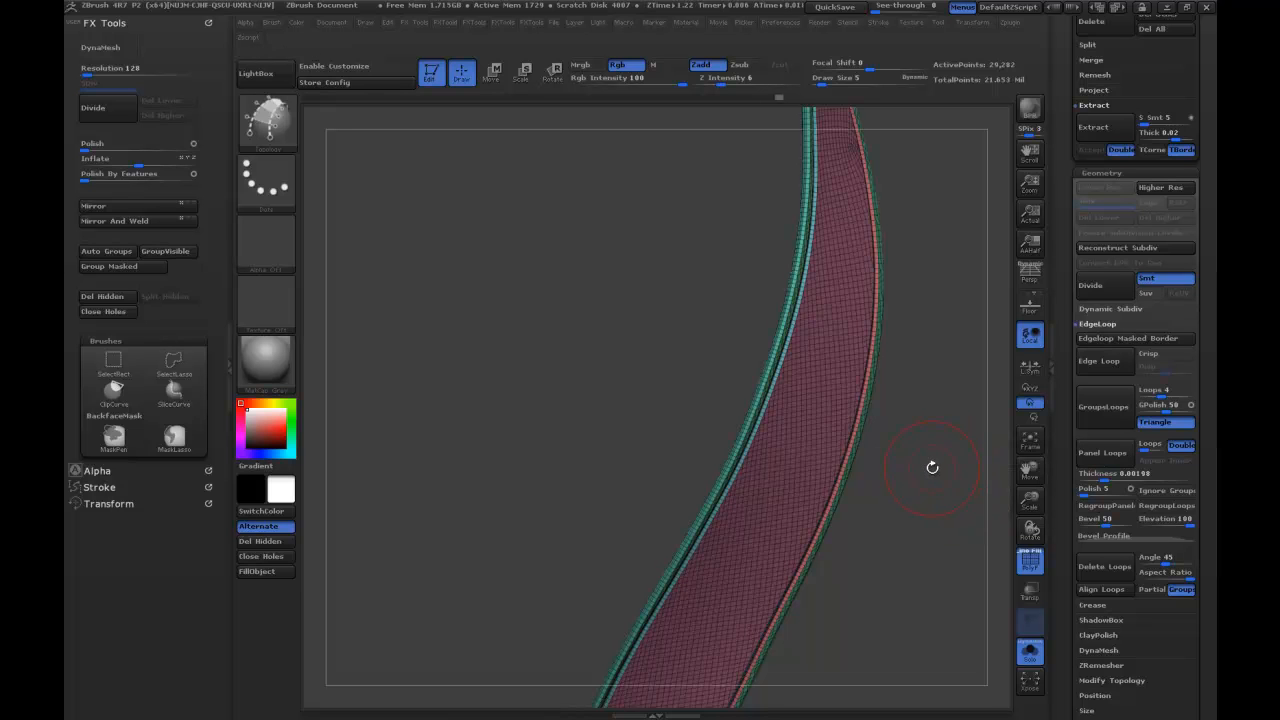
pyautogui.moveTo(934, 469); pyautogui.dragTo(1025, 485)
pyautogui.click(1024, 560)
pyautogui.moveTo(952, 502)
pyautogui.mouseDown()
pyautogui.moveTo(896, 546)
pyautogui.moveTo(940, 485)
pyautogui.moveTo(892, 514)
pyautogui.moveTo(926, 500)
pyautogui.moveTo(903, 537)
pyautogui.mouseUp()
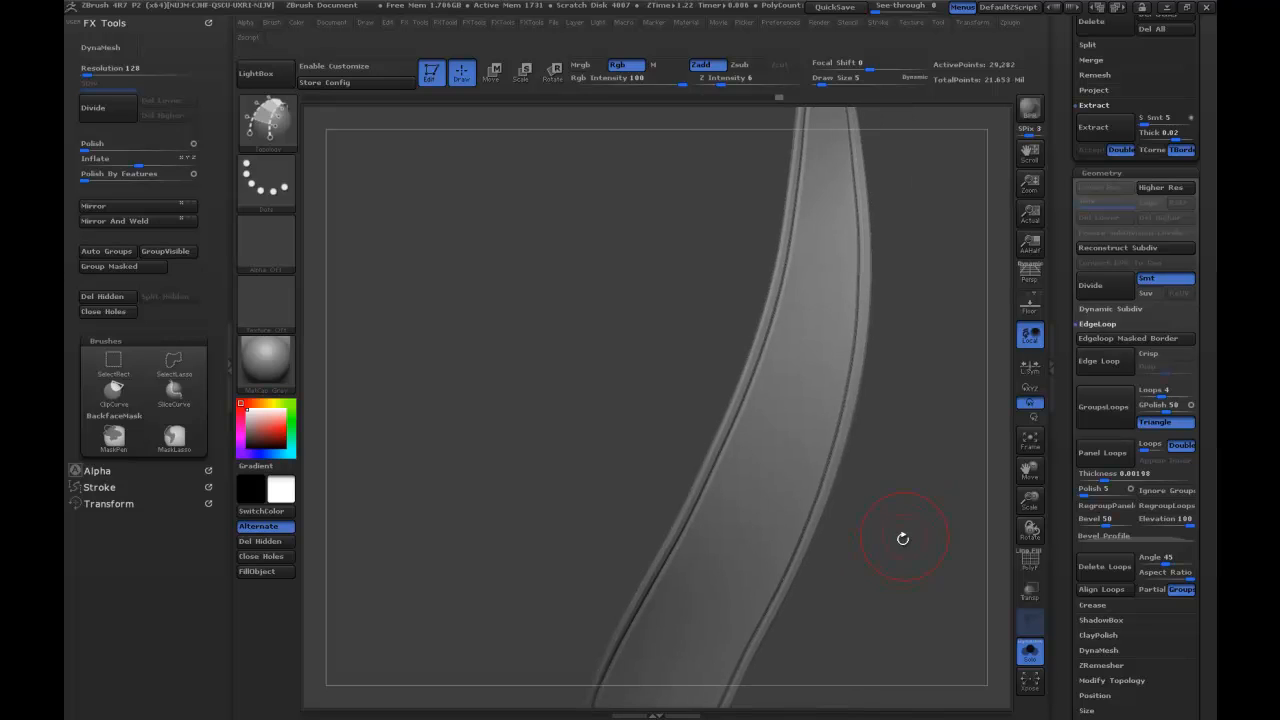
# Subdivide the panelled strips twice to subdivision level 3 and show the rest of the model again.
pyautogui.press('ctrl')
pyautogui.press('d')
pyautogui.press('d')
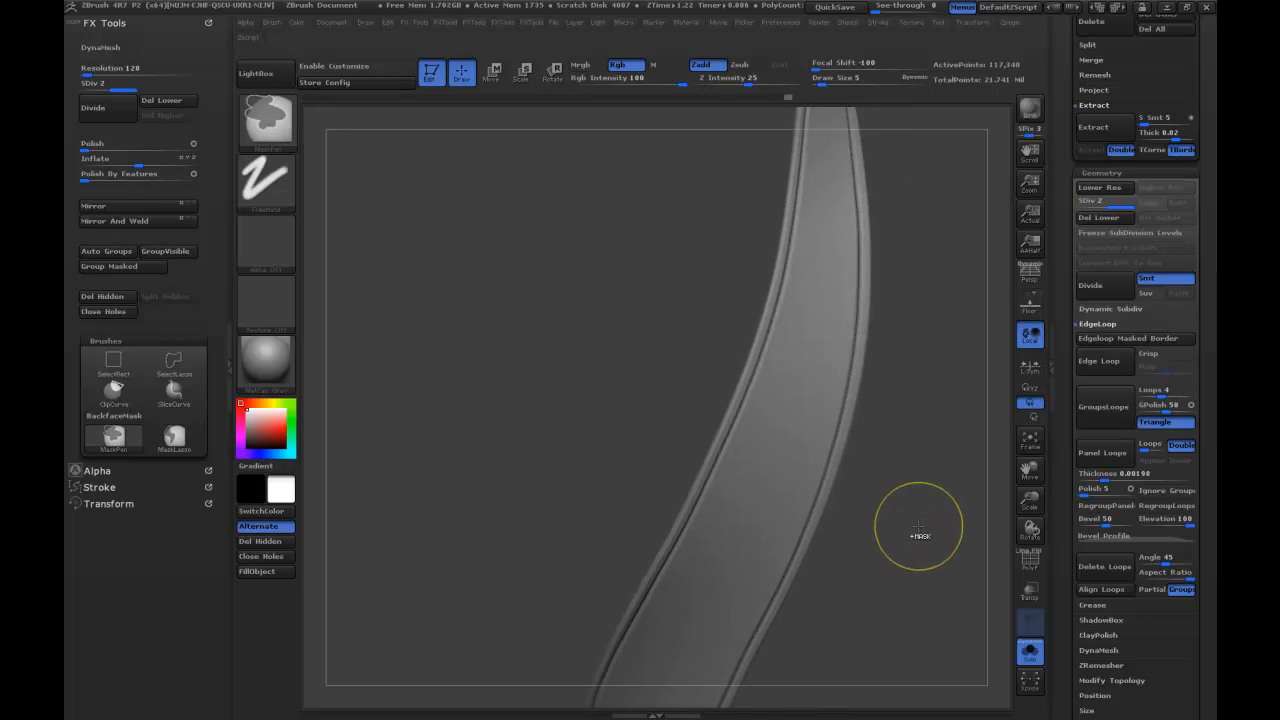
pyautogui.click(1030, 652)
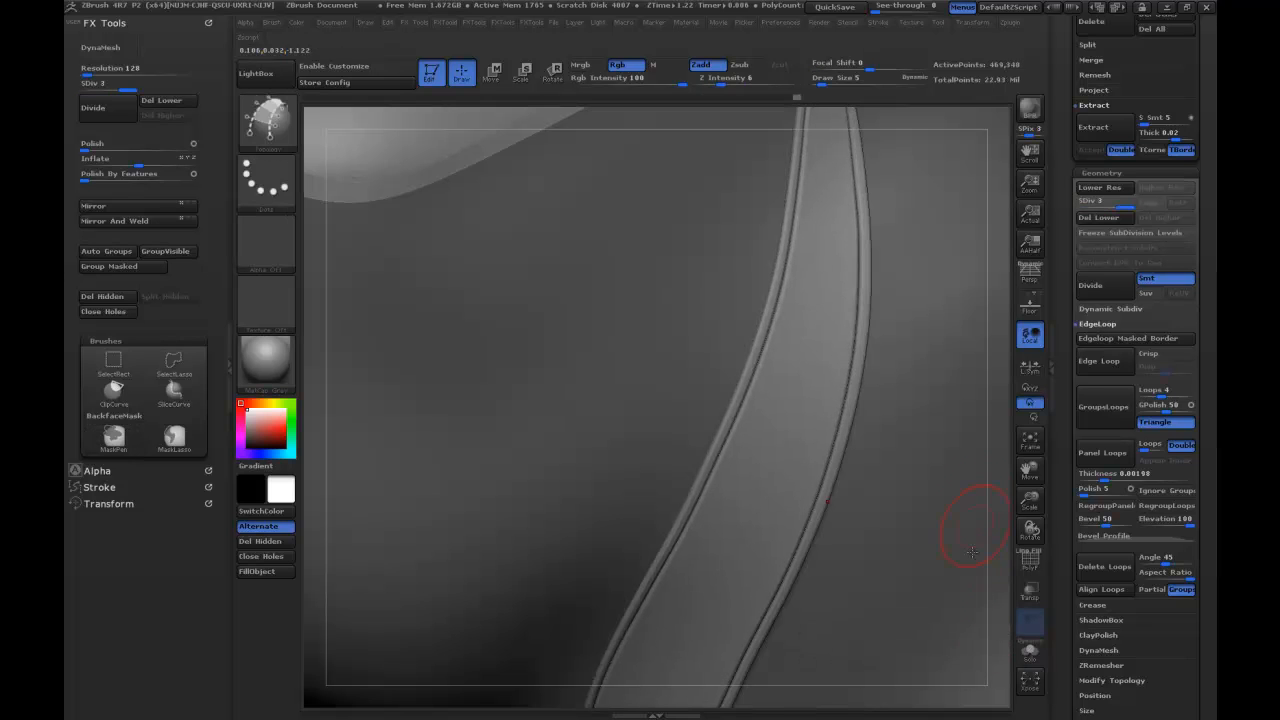
pyautogui.keyDown('ctrl'); pyautogui.keyDown('shift'); pyautogui.moveTo(897, 221); pyautogui.dragTo(898, 226); pyautogui.keyUp('shift'); pyautogui.keyUp('ctrl')
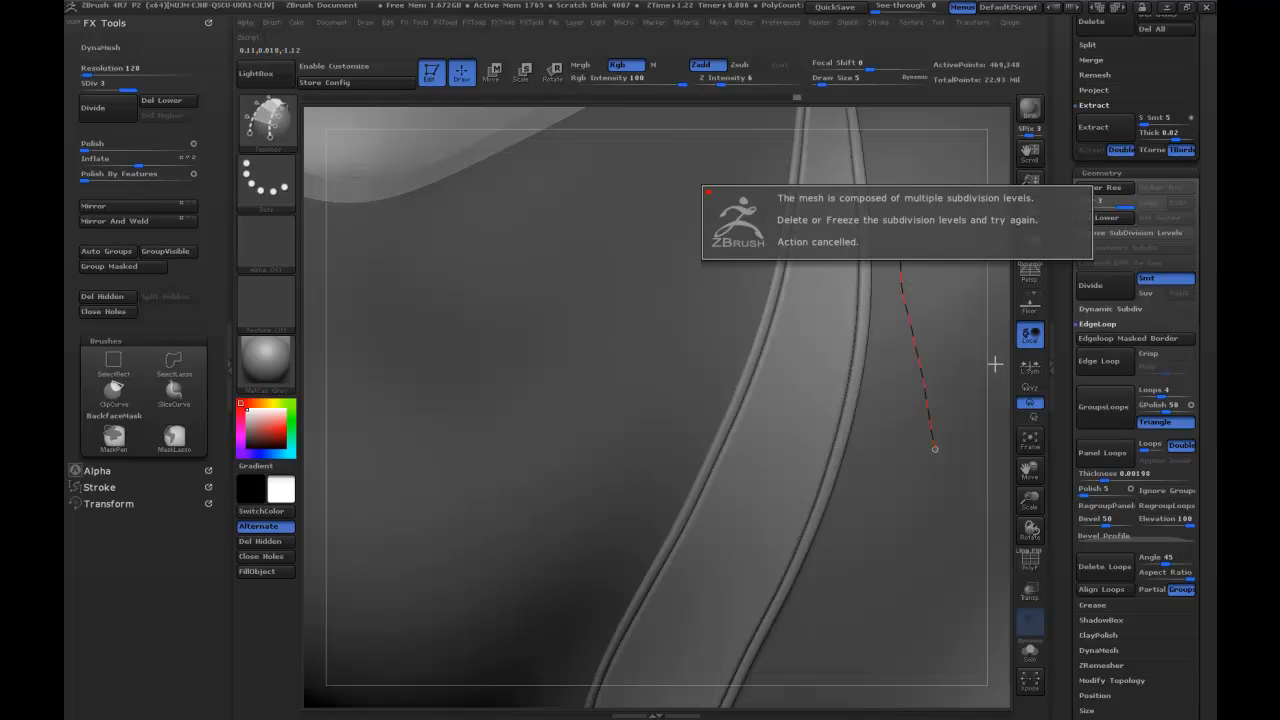
pyautogui.keyDown('alt'); pyautogui.moveTo(1001, 391); pyautogui.dragTo(951, 180); pyautogui.keyUp('alt')
pyautogui.moveTo(953, 257)
pyautogui.mouseDown()
pyautogui.moveTo(985, 220)
pyautogui.moveTo(880, 229)
pyautogui.moveTo(907, 277)
pyautogui.moveTo(899, 233)
pyautogui.mouseUp()
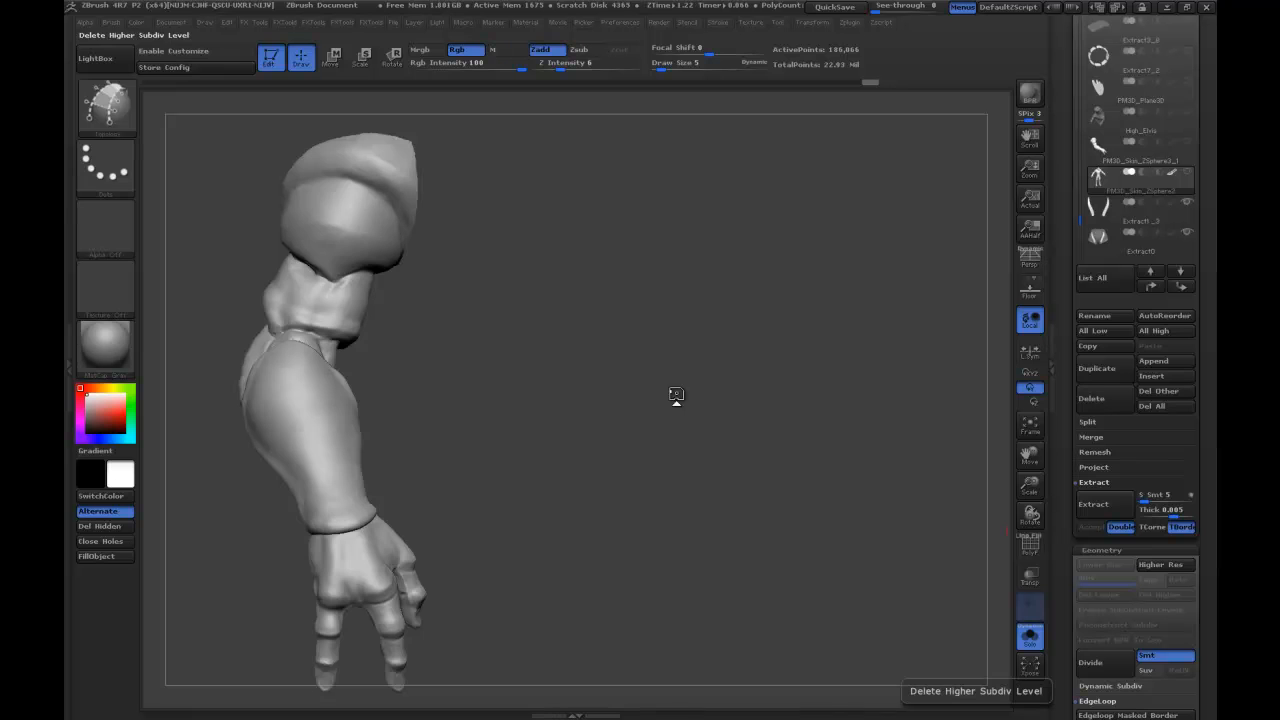
# Position the isolated arm on the canvas, leave edit mode and swap it for the detailed PM3D_Skin_ZSphere3_1 arm.
pyautogui.moveTo(494, 297); pyautogui.dragTo(513, 270)
pyautogui.moveTo(593, 268)
pyautogui.mouseDown()
pyautogui.moveTo(574, 282)
pyautogui.moveTo(573, 263)
pyautogui.mouseUp()
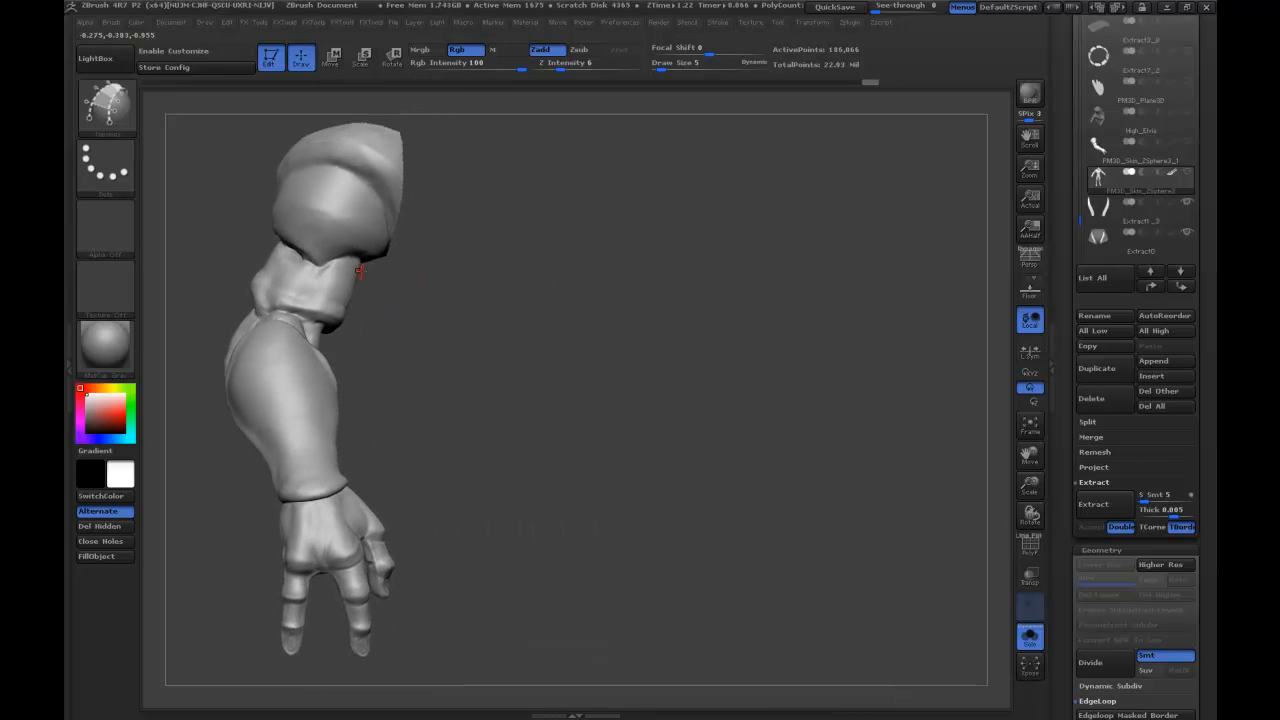
pyautogui.moveTo(668, 269); pyautogui.dragTo(666, 273)
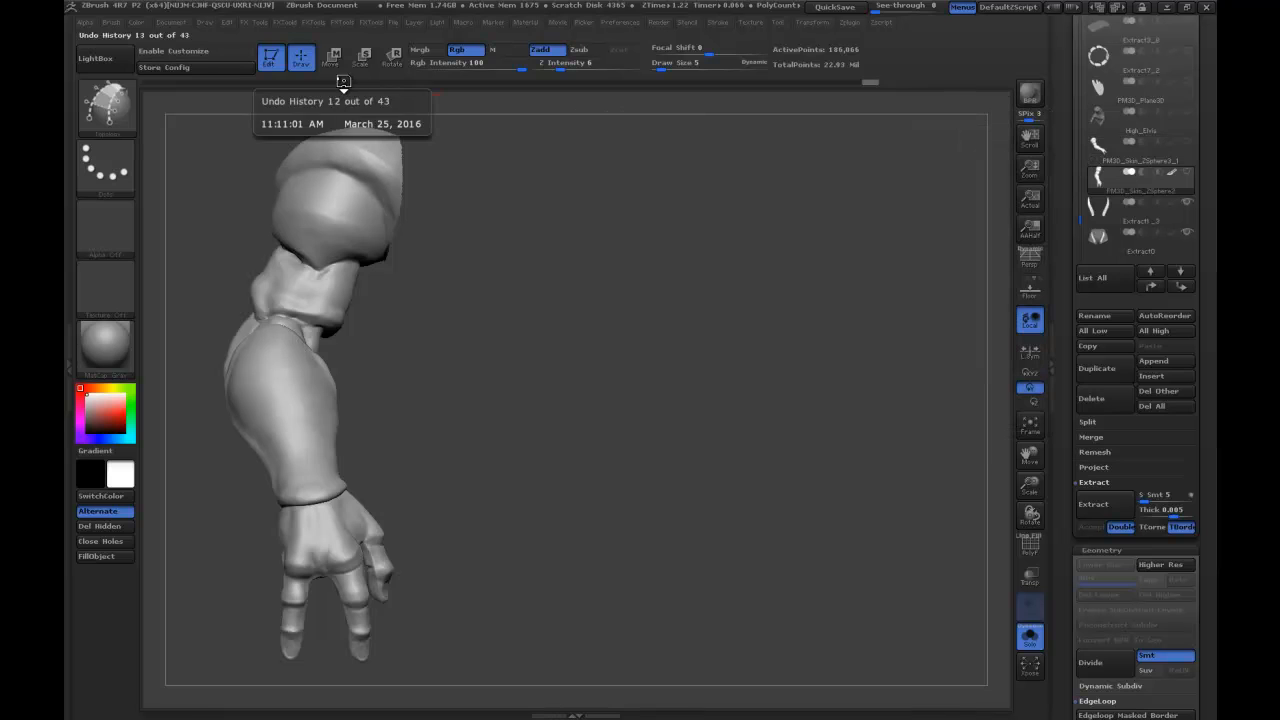
pyautogui.click(270, 57)
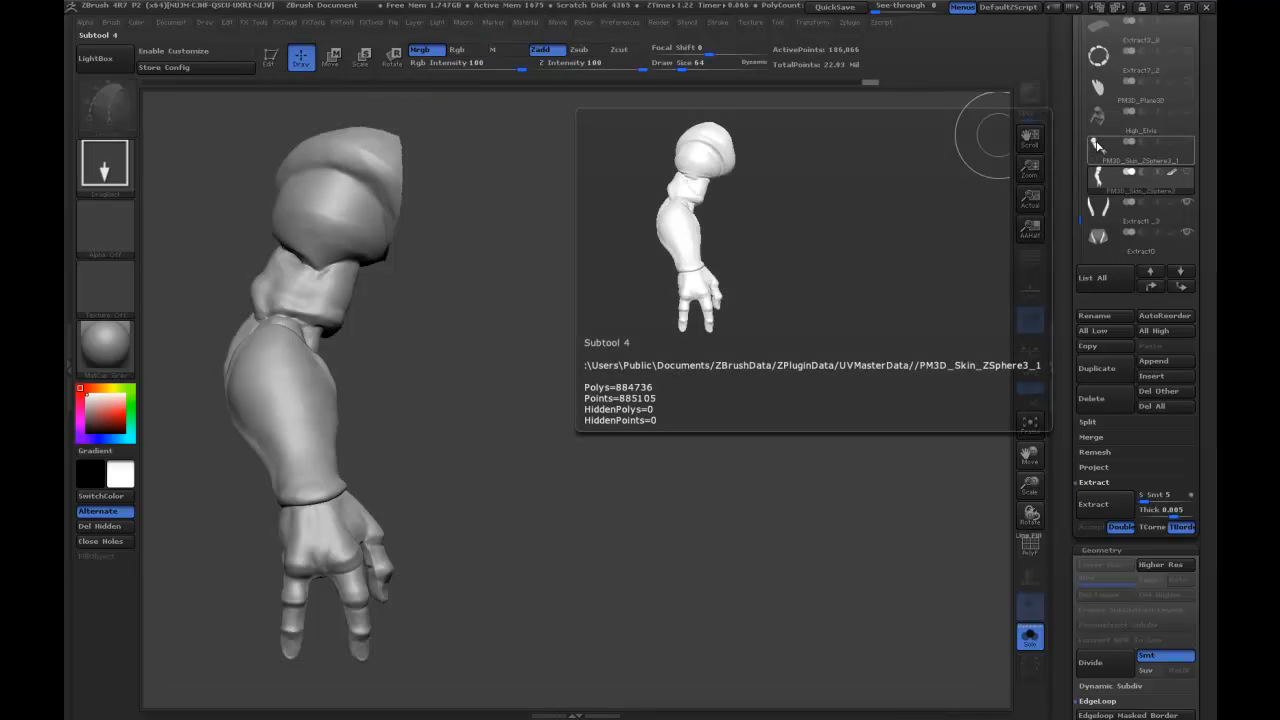
pyautogui.click(1097, 146)
# Draw a second arm beside the first, switch it to the smoother PM3D_Skin_ZSphere2 version and enlarge it to a matching size.
pyautogui.moveTo(618, 311)
pyautogui.mouseDown()
pyautogui.moveTo(636, 445)
pyautogui.moveTo(659, 479)
pyautogui.moveTo(642, 473)
pyautogui.mouseUp()
pyautogui.click(271, 58)
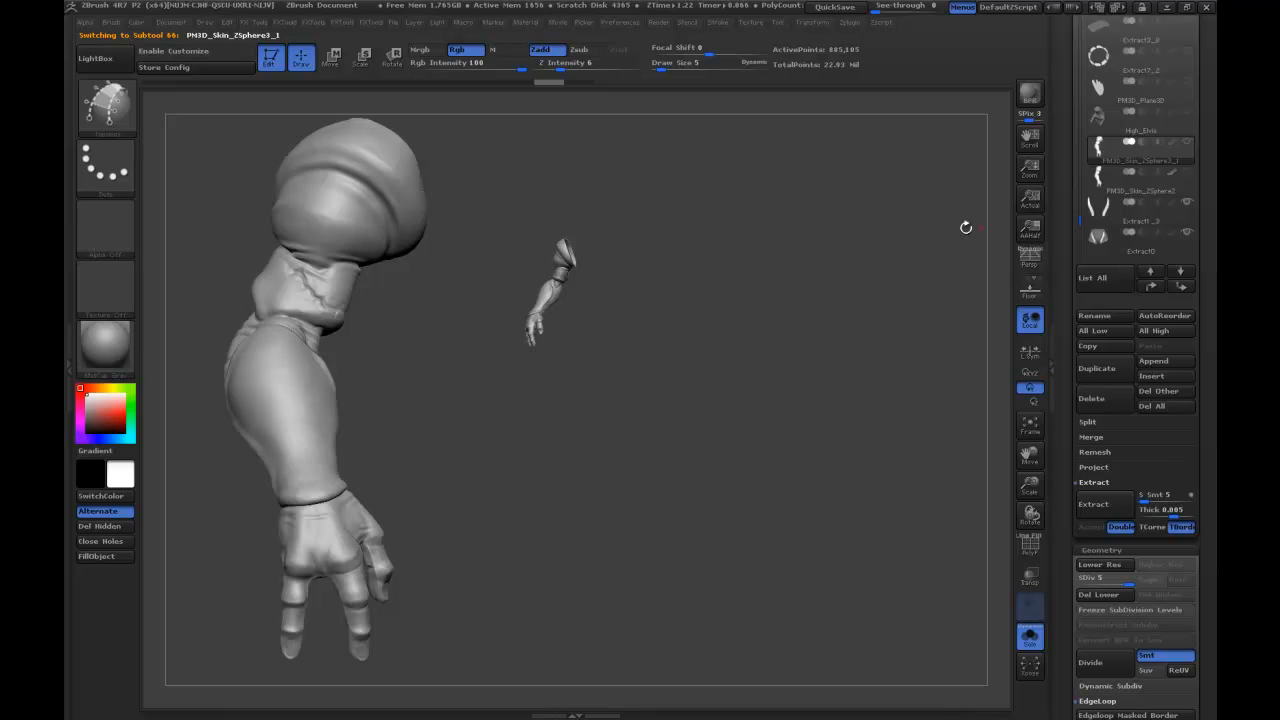
pyautogui.moveTo(1104, 196)
pyautogui.click(1106, 186)
pyautogui.moveTo(782, 281); pyautogui.dragTo(824, 277)
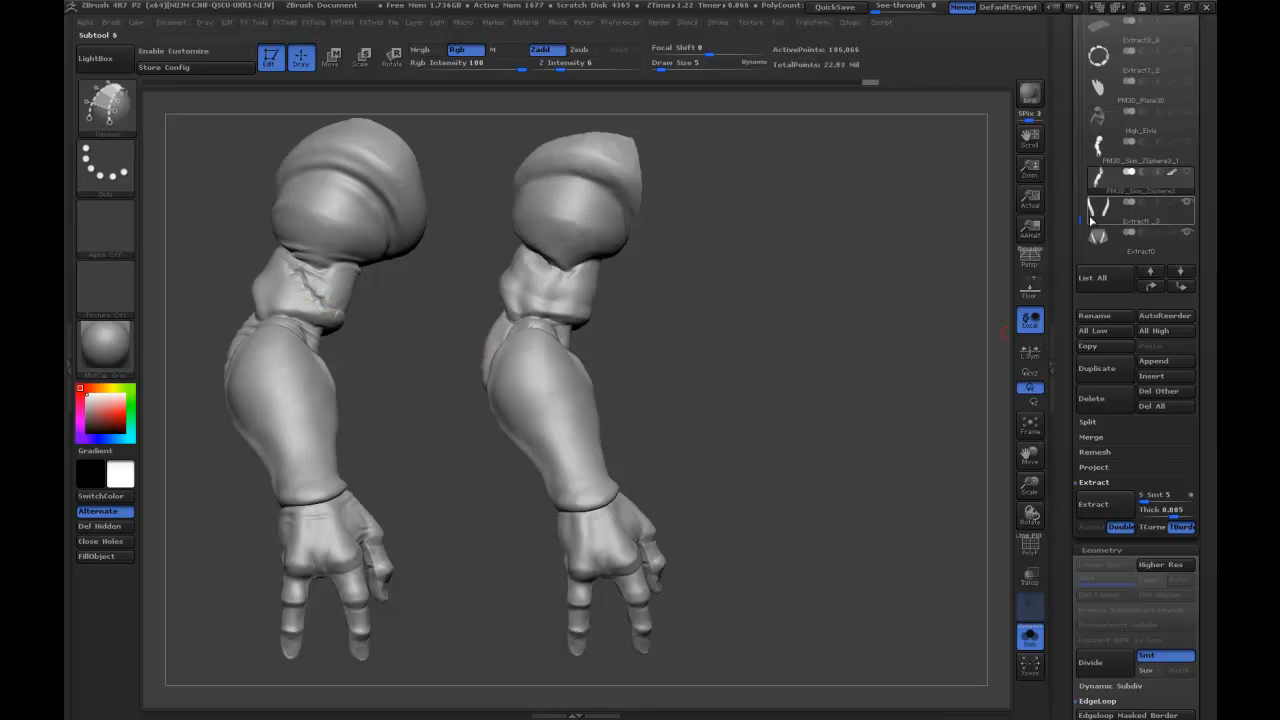
# Drop the second arm, draw a third copy beside it, switch it to the PM3D_Skin_ZSphere4 head and turn off its texture.
pyautogui.click(270, 57)
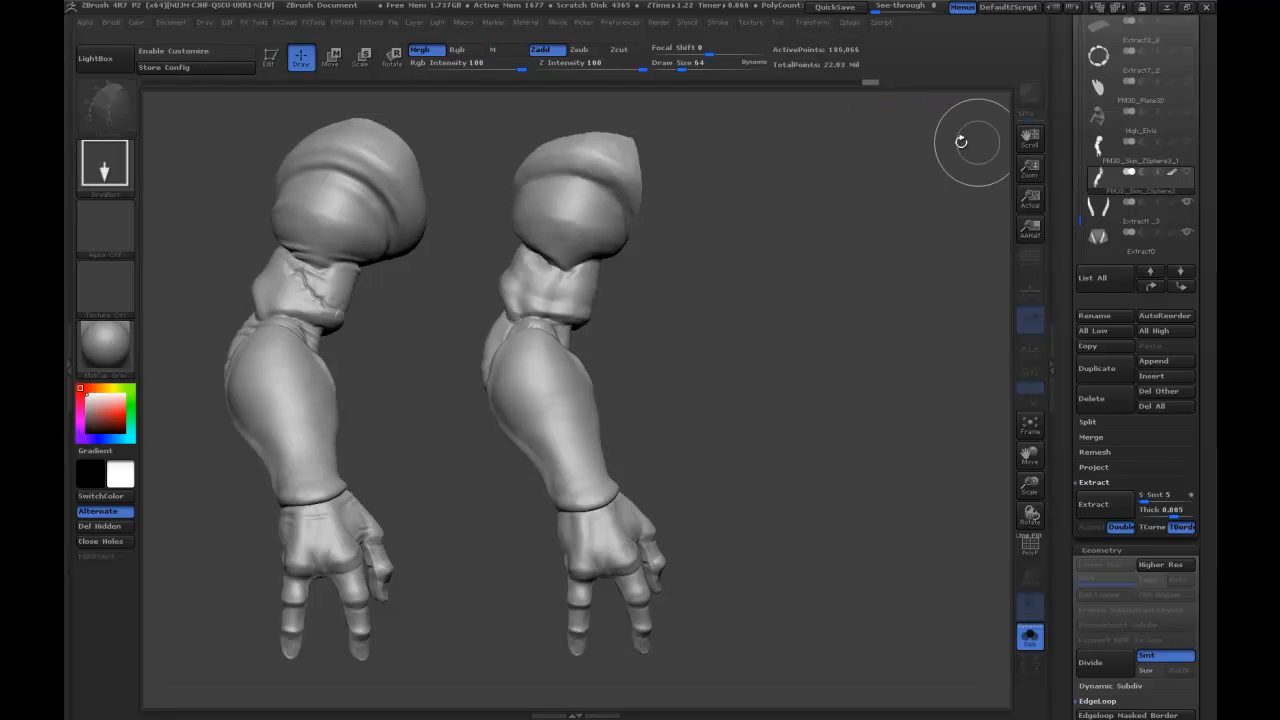
pyautogui.moveTo(818, 240); pyautogui.dragTo(787, 274)
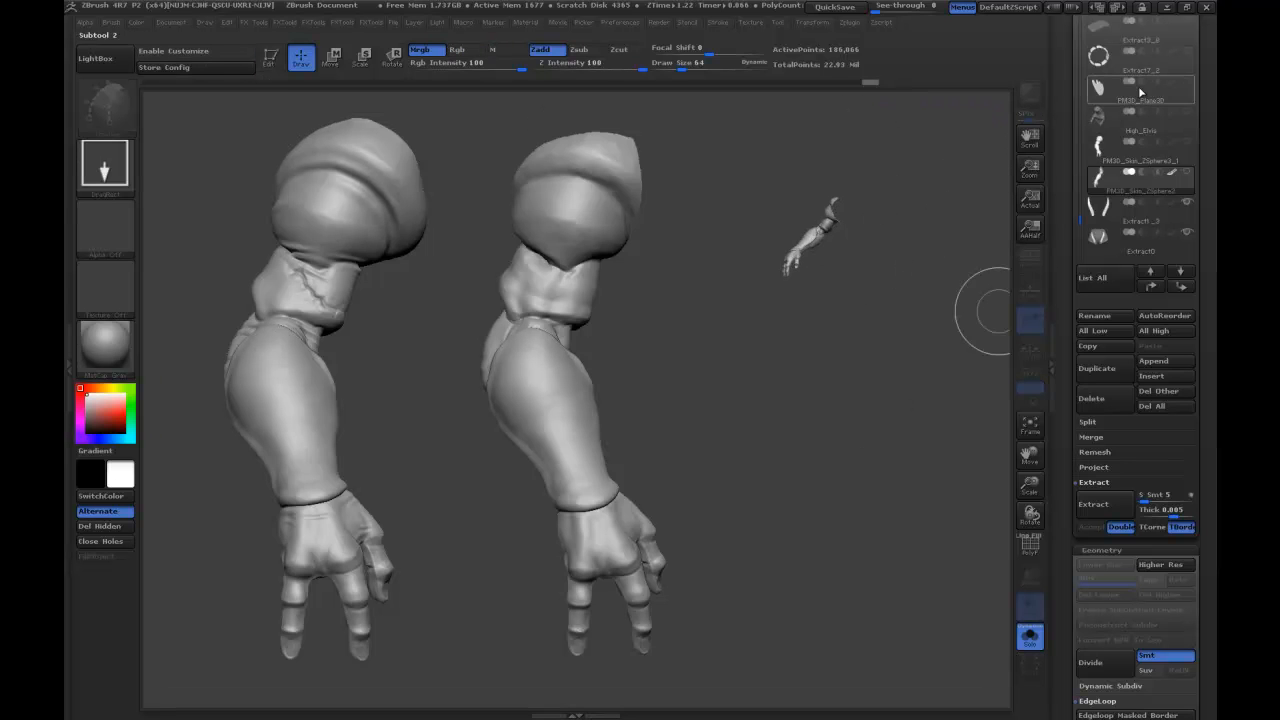
pyautogui.moveTo(1067, 90); pyautogui.dragTo(1070, 201)
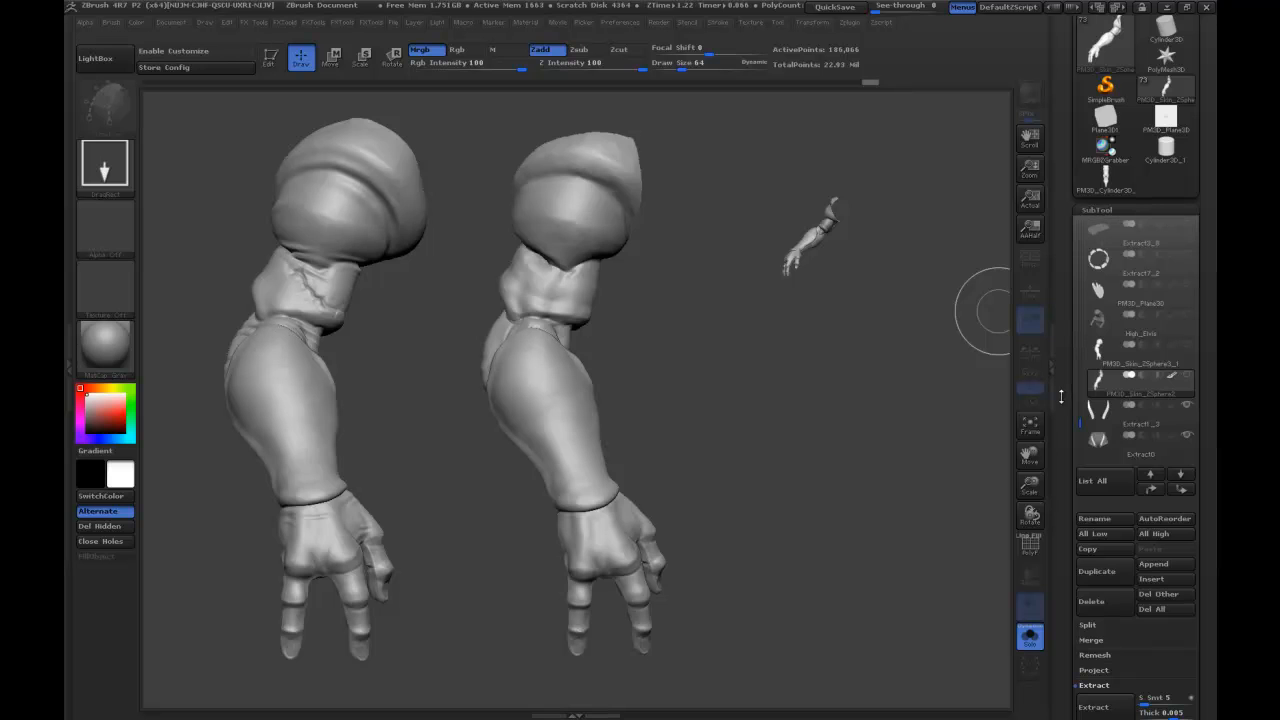
pyautogui.moveTo(1080, 421); pyautogui.dragTo(1075, 223)
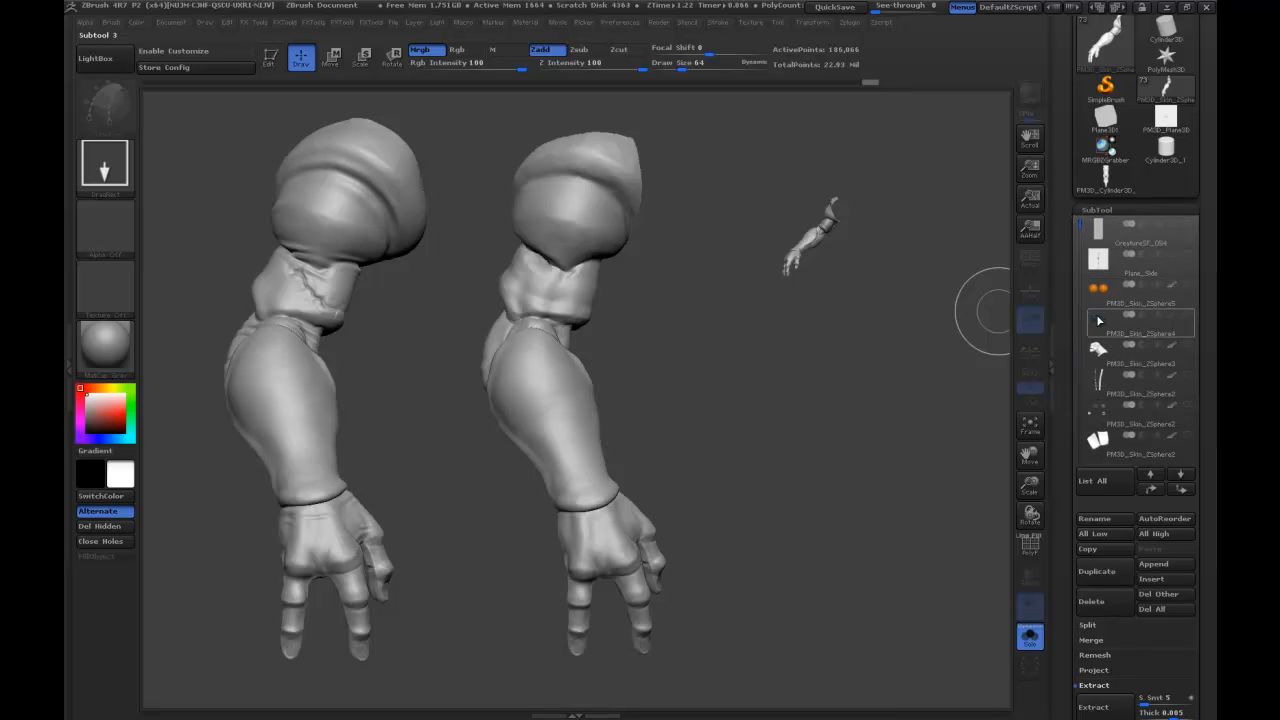
pyautogui.click(1097, 318)
pyautogui.moveTo(1069, 414); pyautogui.dragTo(1072, 36)
pyautogui.click(1160, 356)
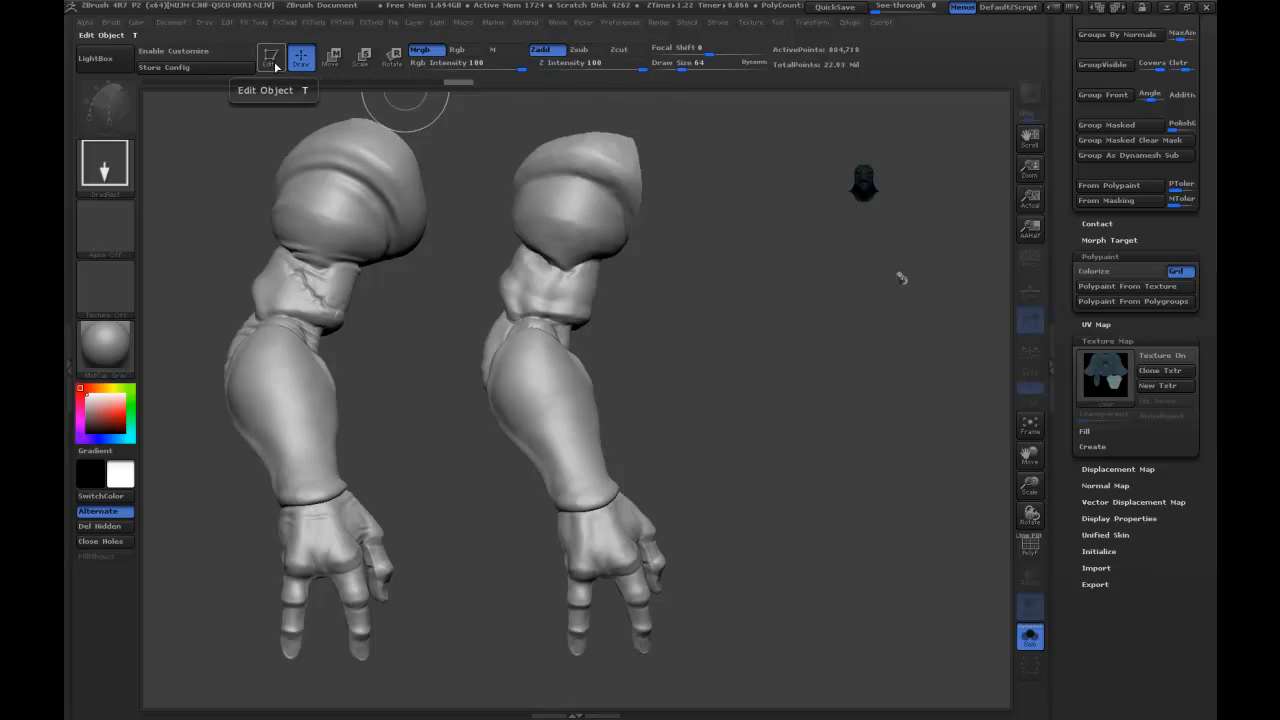
# Put the head in edit mode, enlarge it and turn it to a side profile next to the two arms.
pyautogui.click(296, 77)
pyautogui.moveTo(889, 453); pyautogui.dragTo(905, 340)
pyautogui.moveTo(885, 280)
pyautogui.mouseDown()
pyautogui.moveTo(846, 280)
pyautogui.moveTo(851, 366)
pyautogui.moveTo(855, 344)
pyautogui.moveTo(913, 372)
pyautogui.moveTo(886, 271)
pyautogui.mouseUp()
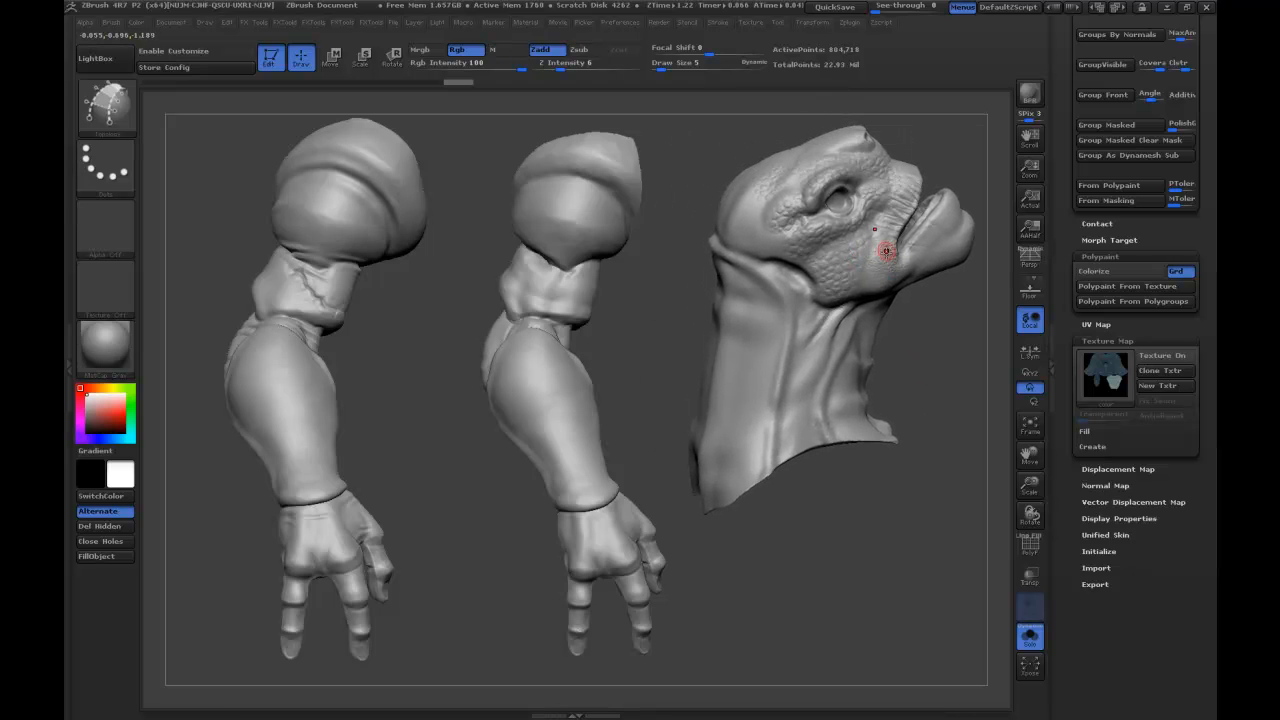
pyautogui.moveTo(937, 160); pyautogui.dragTo(968, 172)
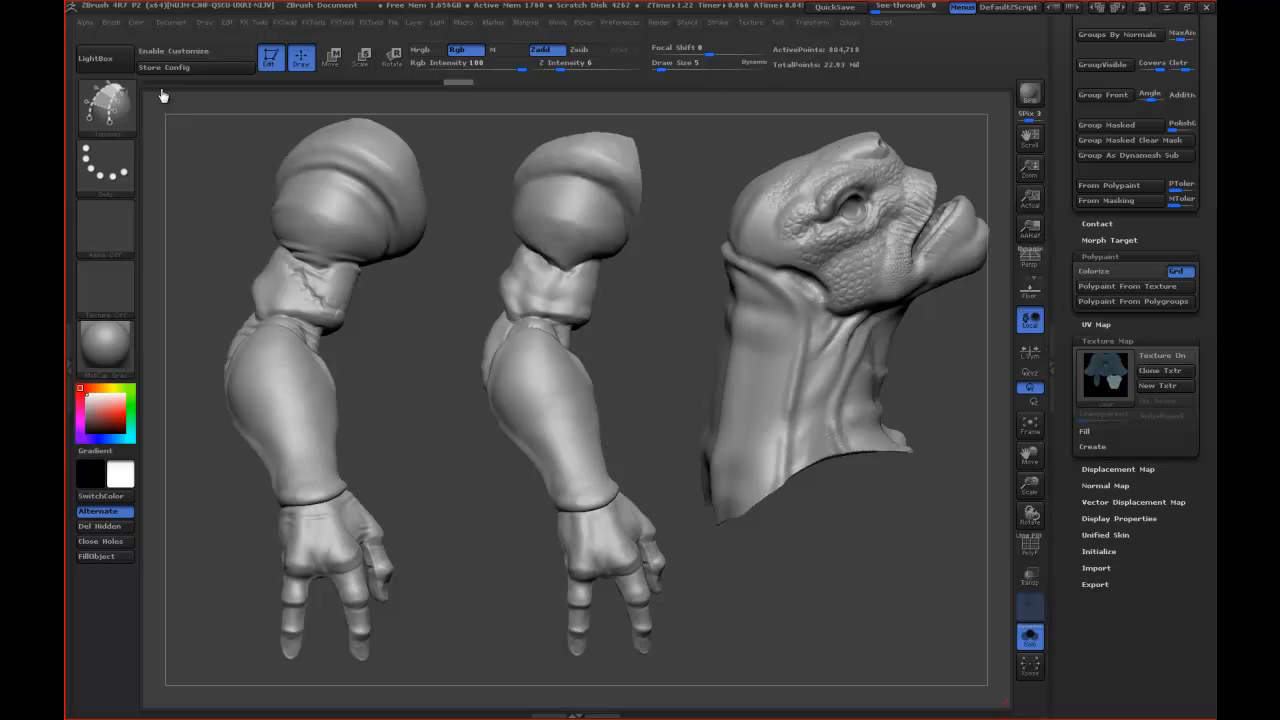
# Capture the screen with Outil Capture and write the yellow heading "BASSES Fréq." above the middle arm.
pyautogui.click(177, 116)
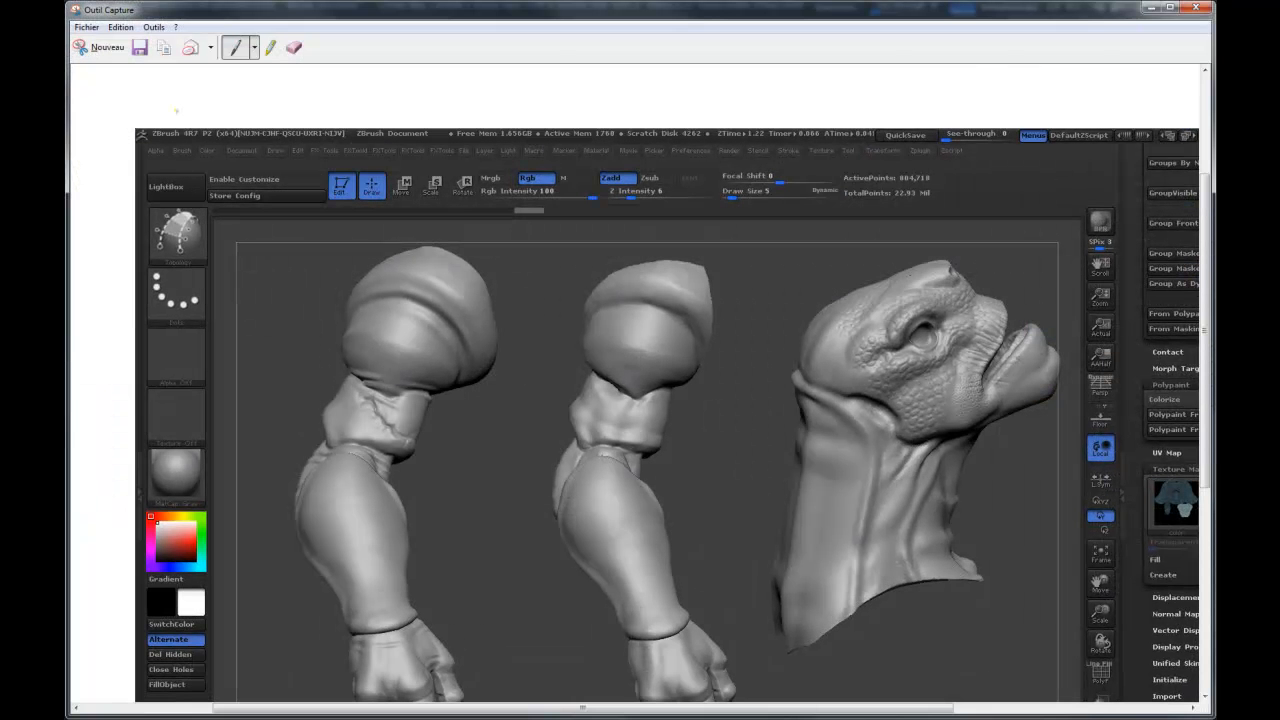
pyautogui.scroll(-3, 640, 400)
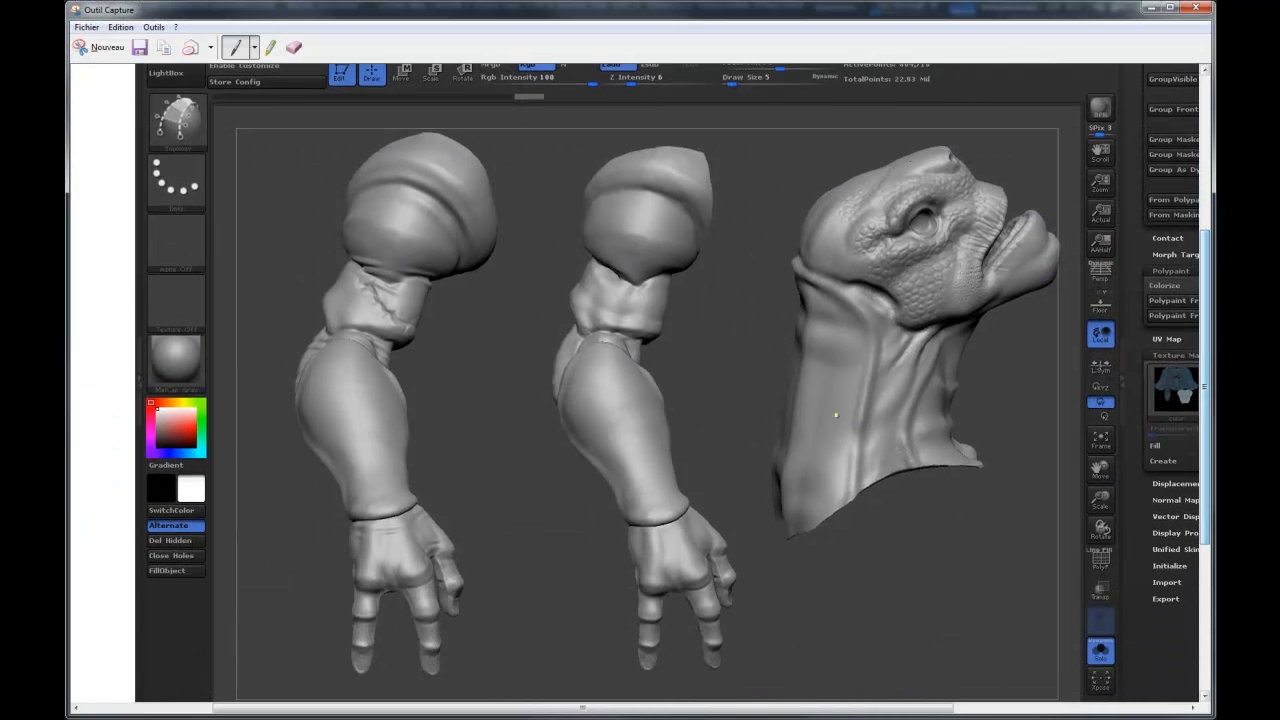
pyautogui.moveTo(590, 128)
pyautogui.mouseDown()
pyautogui.moveTo(598, 140)
pyautogui.moveTo(648, 124)
pyautogui.moveTo(649, 140)
pyautogui.moveTo(712, 131)
pyautogui.mouseUp()
pyautogui.moveTo(714, 126); pyautogui.dragTo(722, 126)
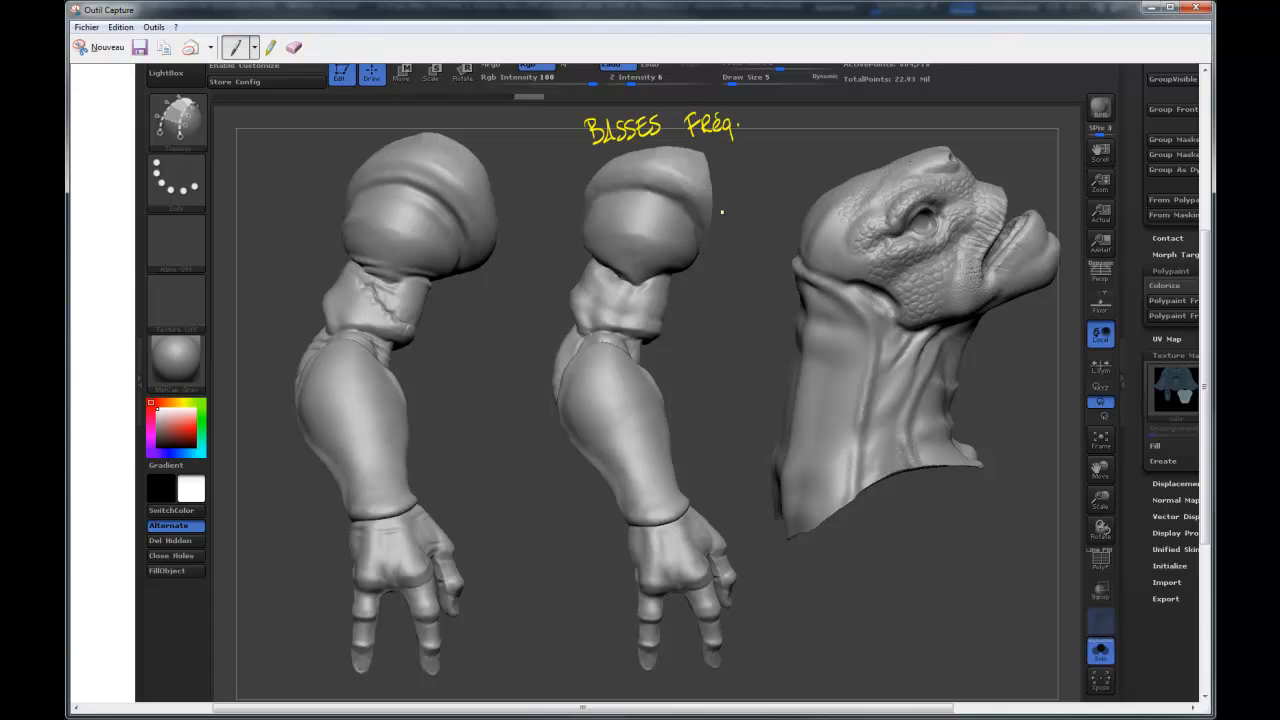
# Write the notes "Silhouette" and "Masses principales" beside the middle arm's hand.
pyautogui.moveTo(557, 540); pyautogui.dragTo(553, 557)
pyautogui.moveTo(566, 549)
pyautogui.mouseDown()
pyautogui.moveTo(579, 560)
pyautogui.moveTo(643, 545)
pyautogui.mouseUp()
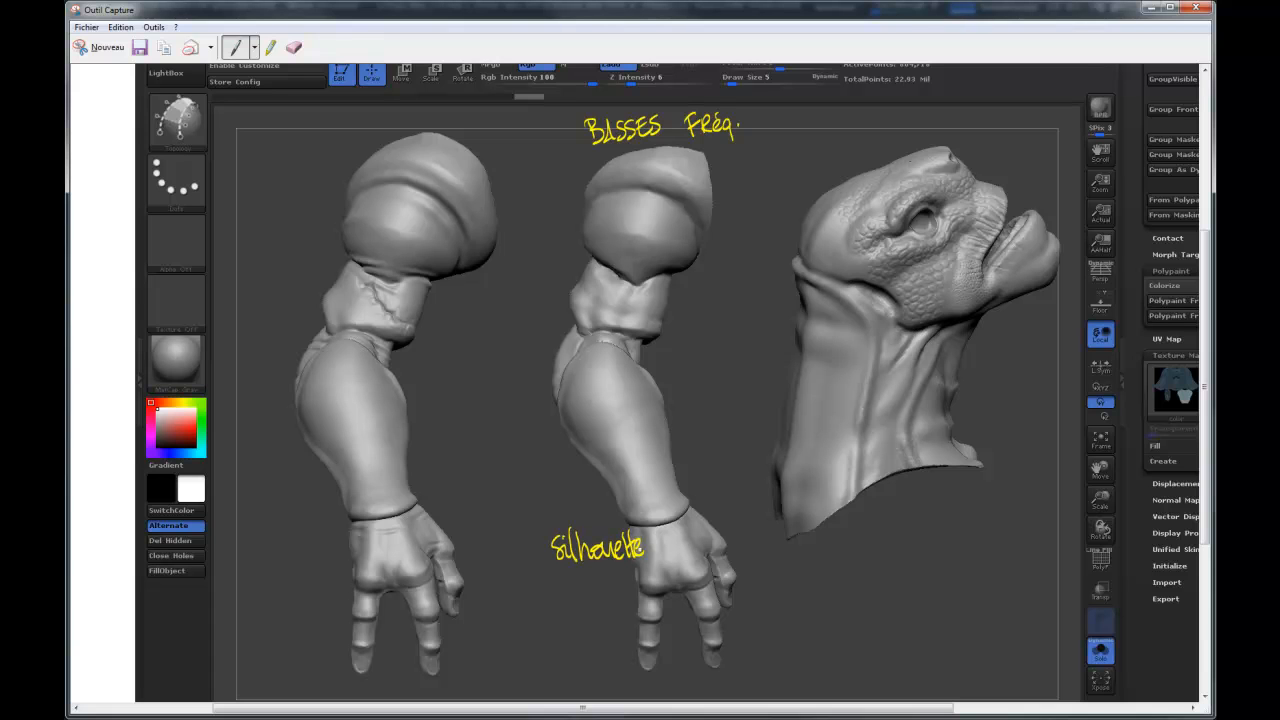
pyautogui.moveTo(552, 584)
pyautogui.mouseDown()
pyautogui.moveTo(570, 600)
pyautogui.moveTo(614, 600)
pyautogui.mouseUp()
pyautogui.moveTo(555, 630)
pyautogui.mouseDown()
pyautogui.moveTo(572, 642)
pyautogui.moveTo(658, 630)
pyautogui.mouseUp()
# Write the heading "Moyennes Fréq" above the detailed arm and mark its upper fold with an arrow labelled "Plis".
pyautogui.moveTo(300, 119)
pyautogui.mouseDown()
pyautogui.moveTo(318, 137)
pyautogui.moveTo(422, 116)
pyautogui.mouseUp()
pyautogui.moveTo(426, 128)
pyautogui.mouseDown()
pyautogui.moveTo(438, 118)
pyautogui.moveTo(459, 146)
pyautogui.mouseUp()
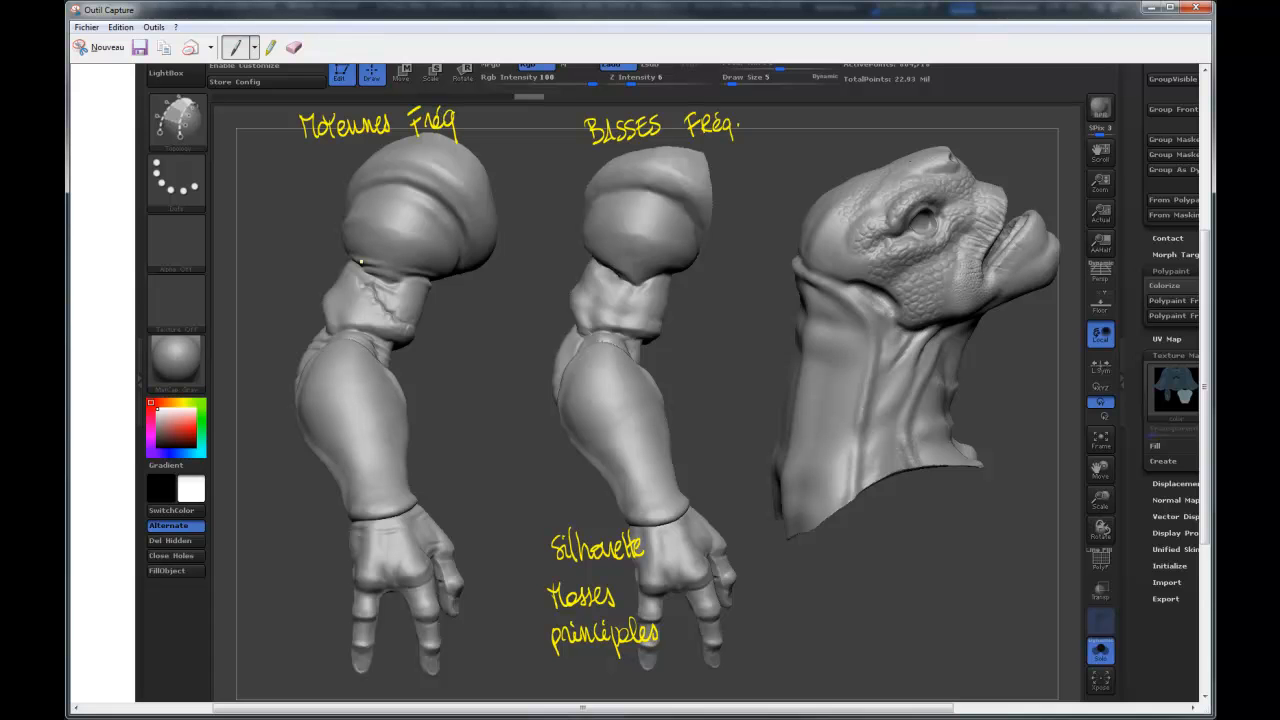
pyautogui.moveTo(317, 265); pyautogui.dragTo(352, 255)
pyautogui.moveTo(271, 249)
pyautogui.mouseDown()
pyautogui.moveTo(276, 236)
pyautogui.moveTo(314, 240)
pyautogui.mouseUp()
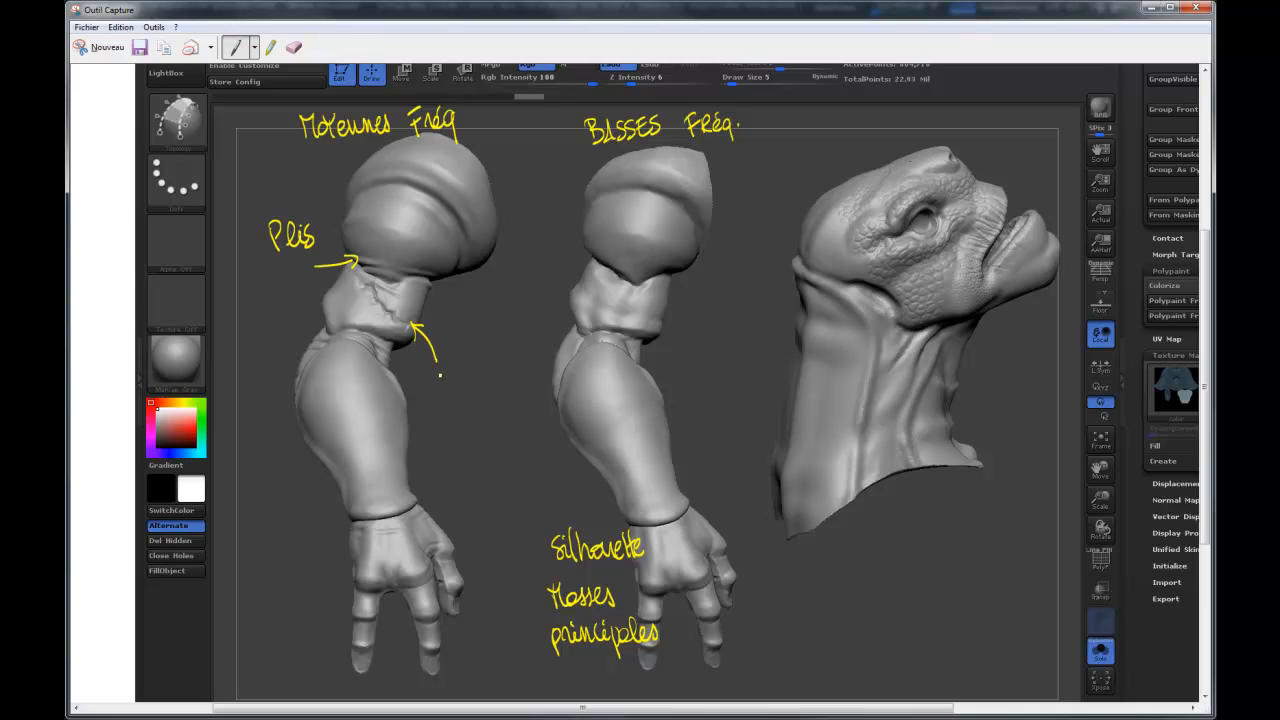
# Annotate the detailed arm with "cic." at the scar, "rides" at the elbow, a circled "Muscles" area and "Tendons" near the wrist.
pyautogui.moveTo(442, 377); pyautogui.dragTo(457, 390)
pyautogui.moveTo(249, 338)
pyautogui.mouseDown()
pyautogui.moveTo(286, 308)
pyautogui.moveTo(296, 320)
pyautogui.mouseUp()
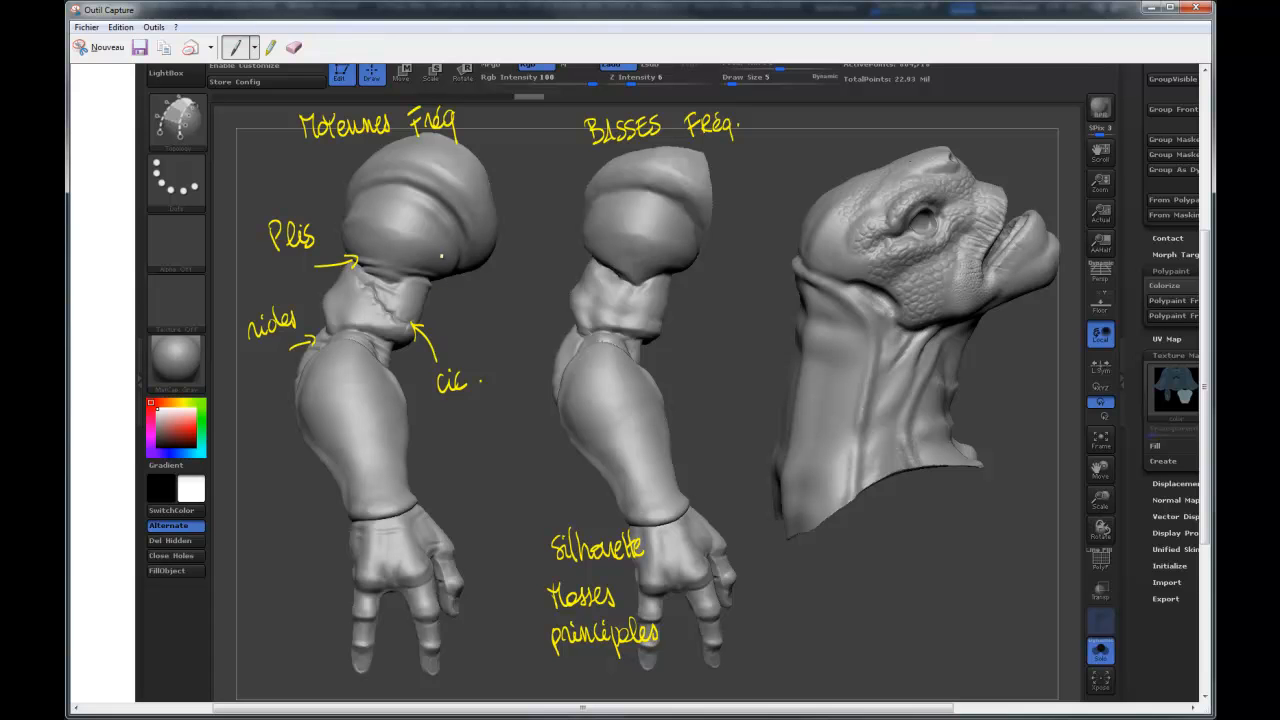
pyautogui.moveTo(434, 260)
pyautogui.mouseDown()
pyautogui.moveTo(451, 290)
pyautogui.moveTo(432, 261)
pyautogui.moveTo(514, 282)
pyautogui.moveTo(530, 272)
pyautogui.mouseUp()
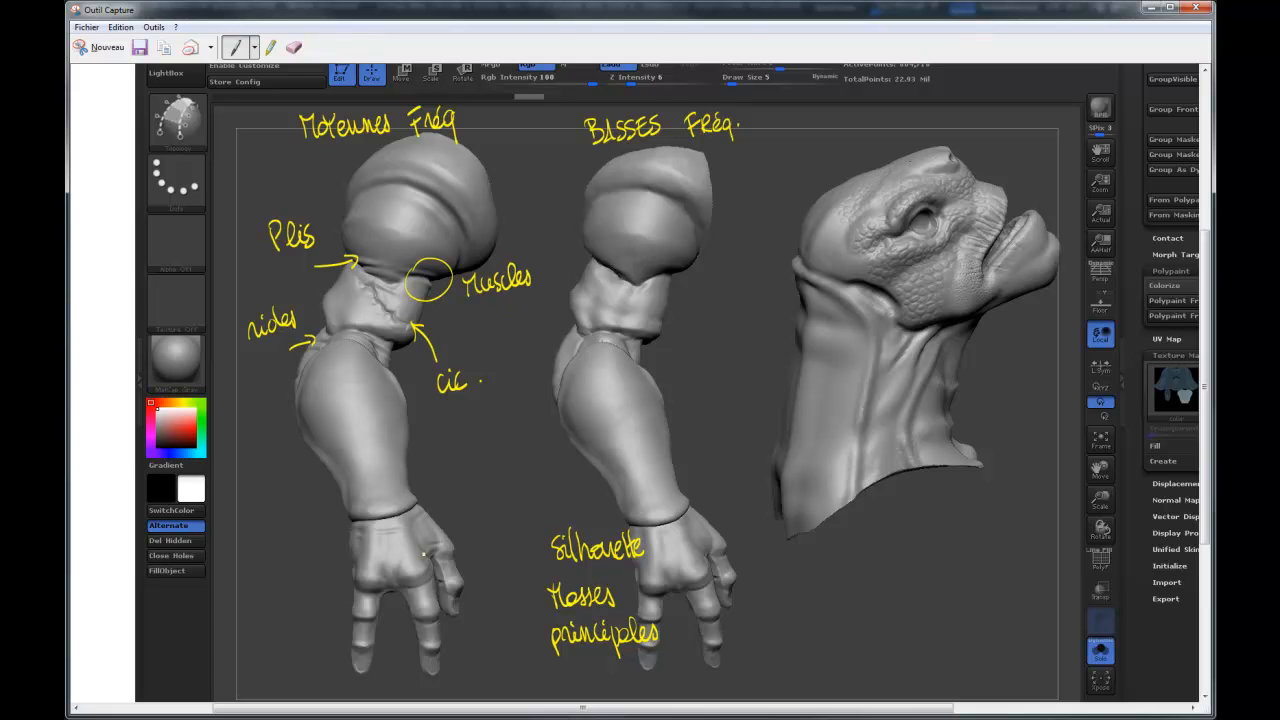
pyautogui.moveTo(433, 493)
pyautogui.mouseDown()
pyautogui.moveTo(474, 469)
pyautogui.moveTo(490, 480)
pyautogui.mouseUp()
pyautogui.moveTo(500, 477); pyautogui.dragTo(501, 478)
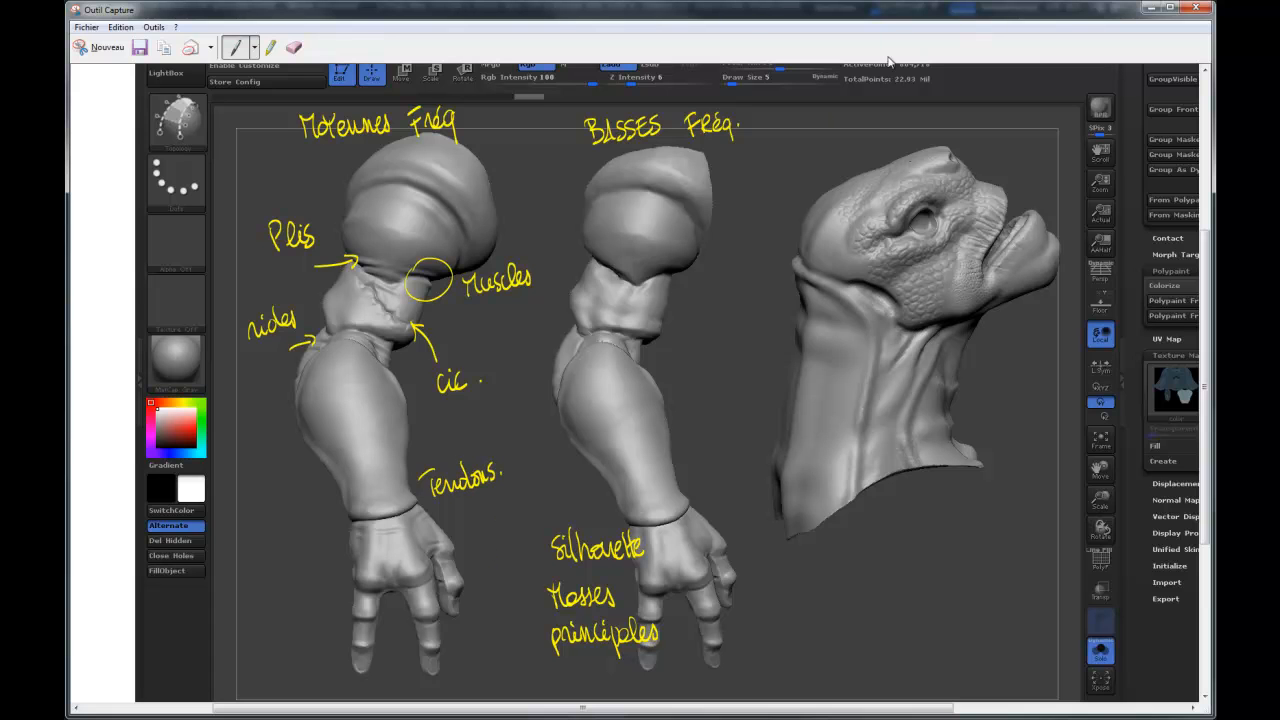
# Write the heading "Hautes Fréq." above the creature's head and add an arrow labelled "Matières" pointing at its brow.
pyautogui.moveTo(848, 117)
pyautogui.mouseDown()
pyautogui.moveTo(877, 132)
pyautogui.moveTo(956, 116)
pyautogui.moveTo(972, 184)
pyautogui.mouseUp()
pyautogui.moveTo(968, 170); pyautogui.dragTo(972, 186)
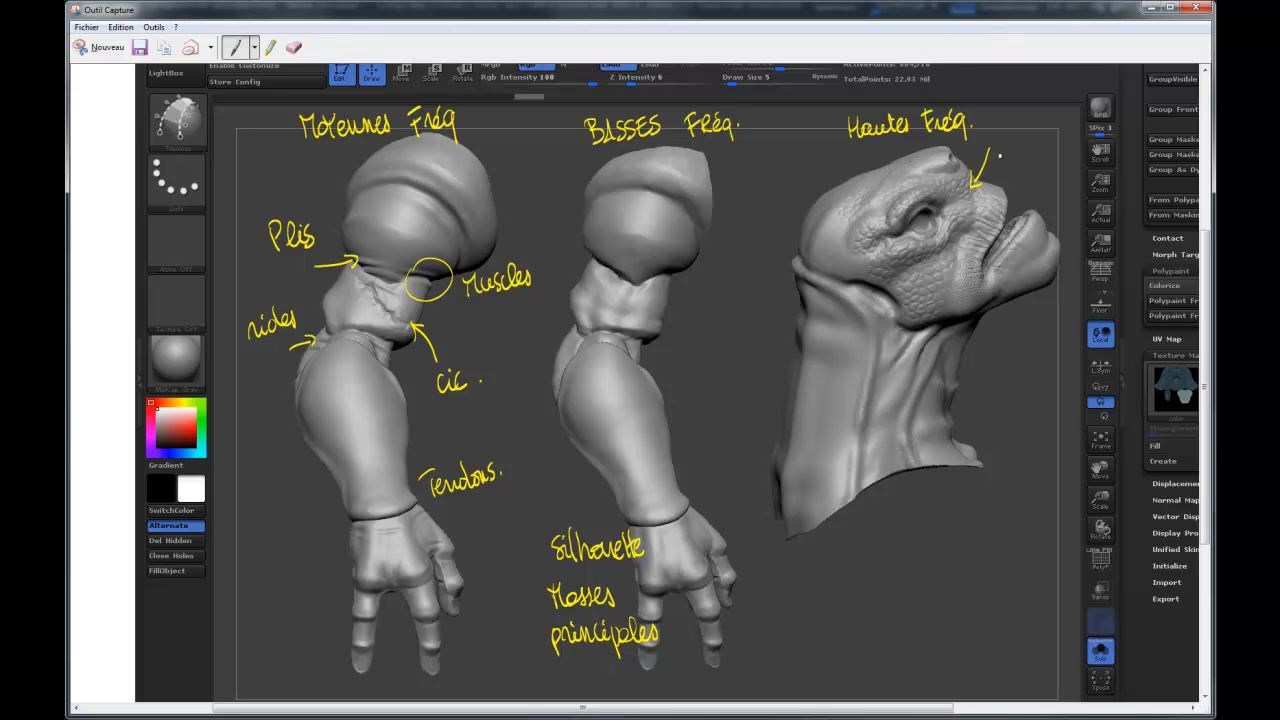
pyautogui.moveTo(1006, 160); pyautogui.dragTo(1068, 162)
# Add arrows on the head labelled "pores" at the jaw, "écailles" at the cheek scales and "Micro rides" below the eye.
pyautogui.moveTo(982, 315)
pyautogui.mouseDown()
pyautogui.moveTo(998, 346)
pyautogui.moveTo(1042, 352)
pyautogui.mouseUp()
pyautogui.moveTo(815, 311); pyautogui.dragTo(879, 270)
pyautogui.moveTo(868, 267); pyautogui.dragTo(877, 281)
pyautogui.moveTo(738, 322)
pyautogui.mouseDown()
pyautogui.moveTo(777, 326)
pyautogui.moveTo(800, 304)
pyautogui.moveTo(812, 322)
pyautogui.mouseUp()
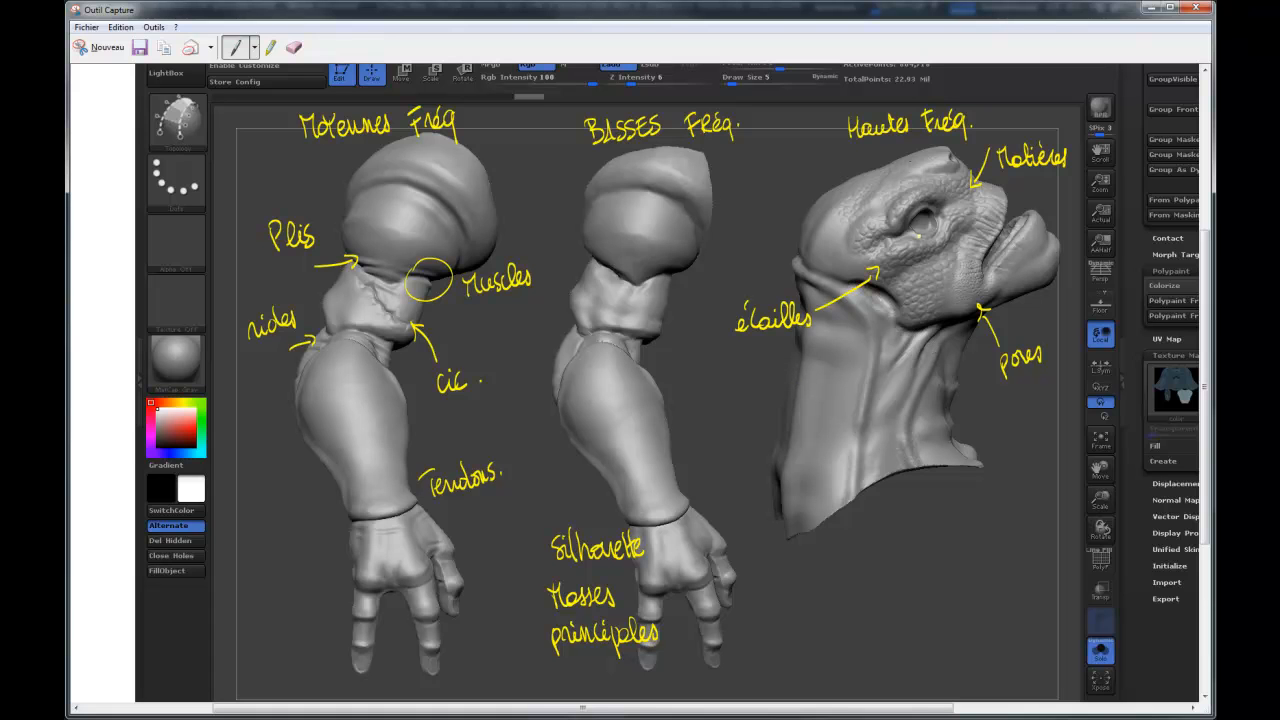
pyautogui.moveTo(922, 236)
pyautogui.mouseDown()
pyautogui.moveTo(960, 492)
pyautogui.moveTo(932, 248)
pyautogui.mouseUp()
pyautogui.moveTo(934, 528)
pyautogui.mouseDown()
pyautogui.moveTo(982, 522)
pyautogui.moveTo(966, 552)
pyautogui.moveTo(999, 551)
pyautogui.mouseUp()
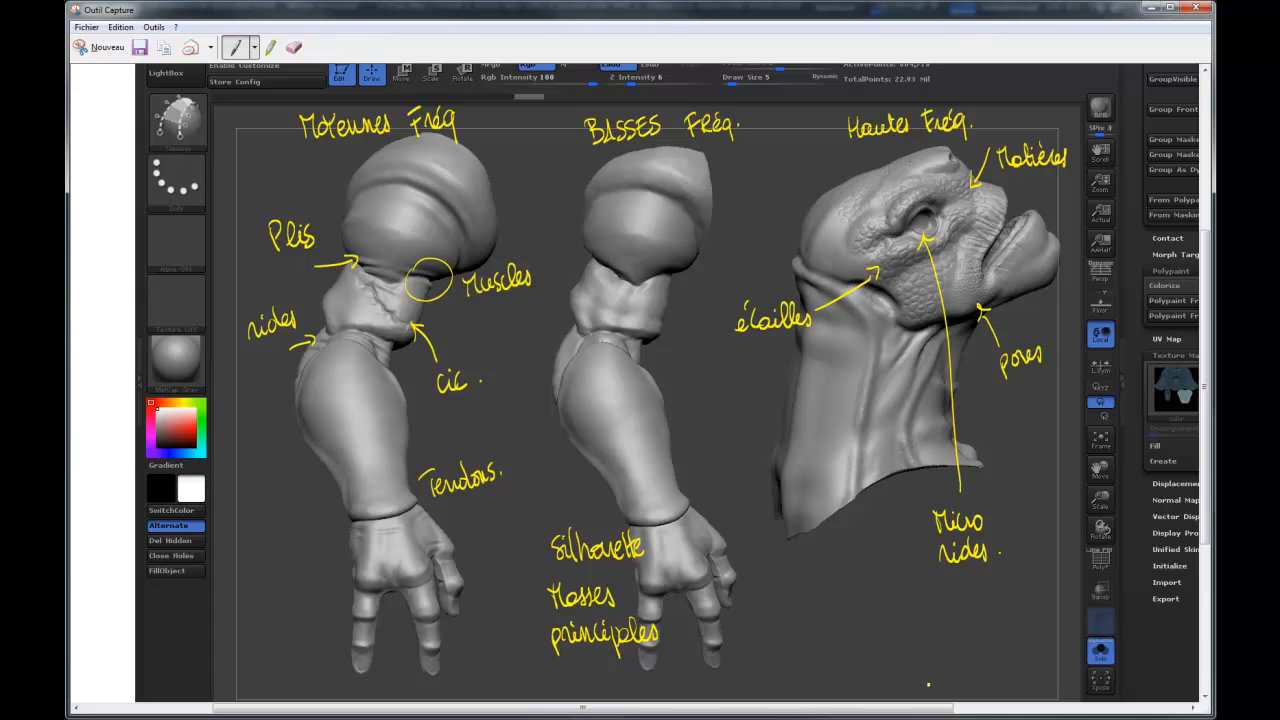